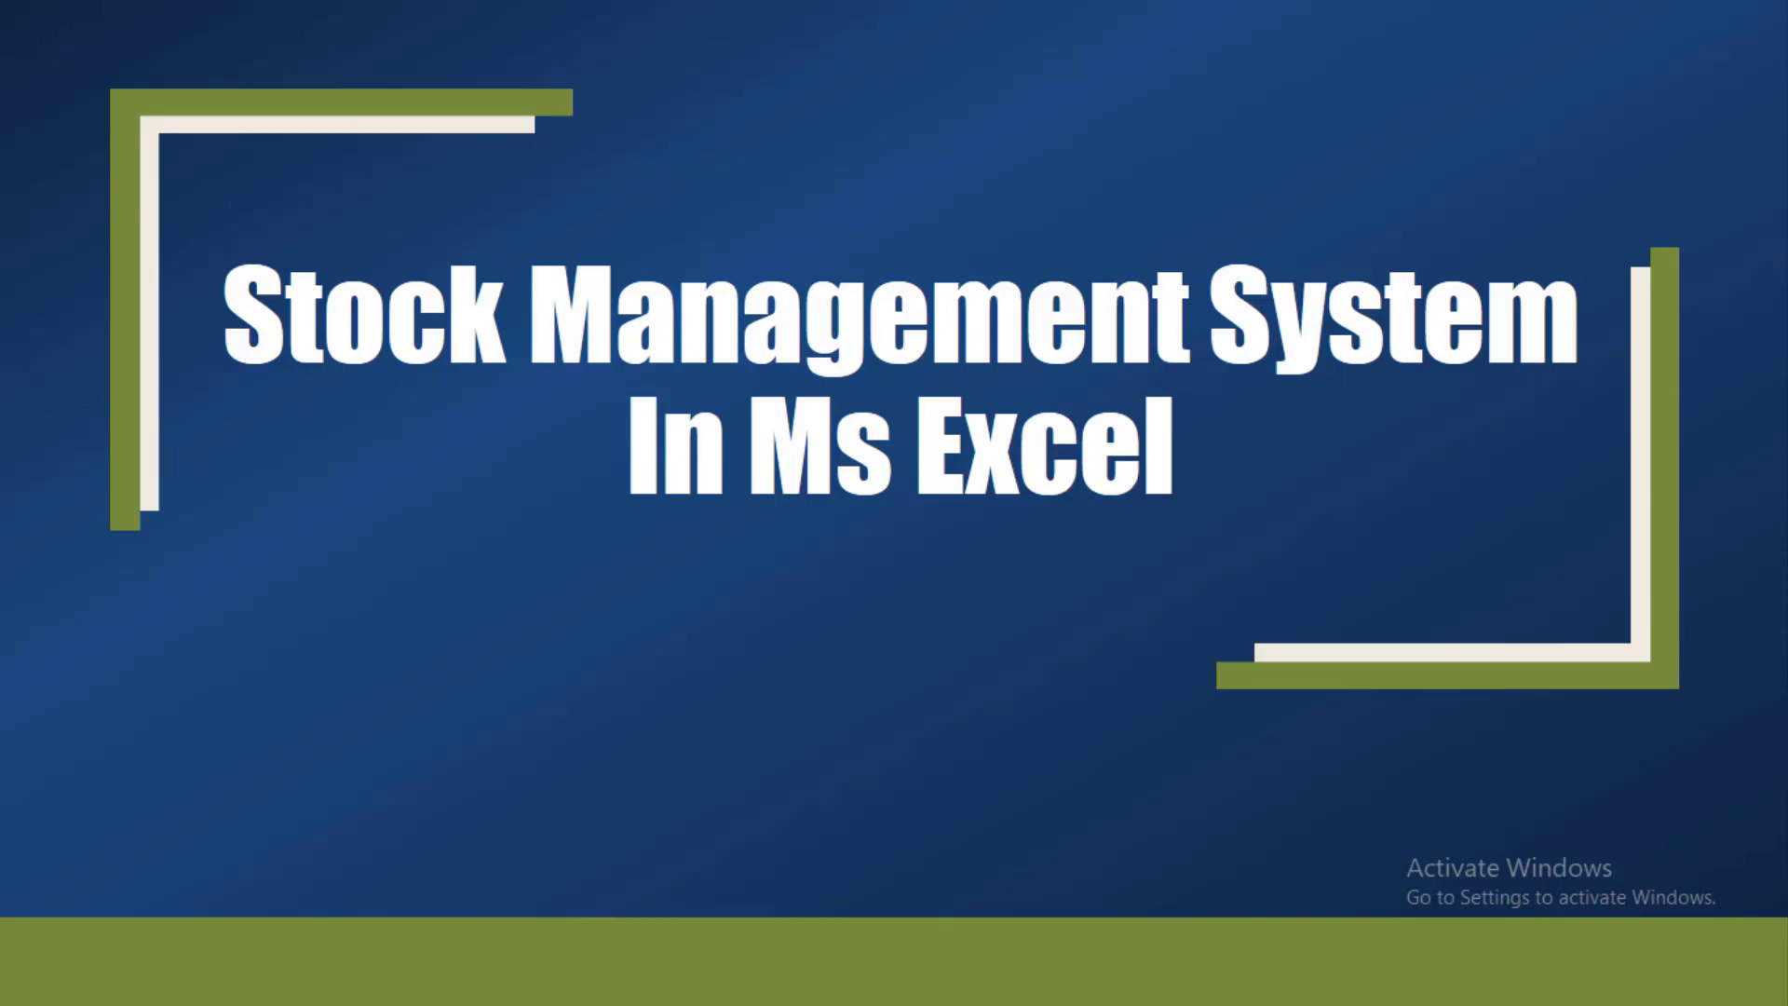
- Move to the slide defining stock management as the process of managing the goods
{"action": "key", "text": "Right"}
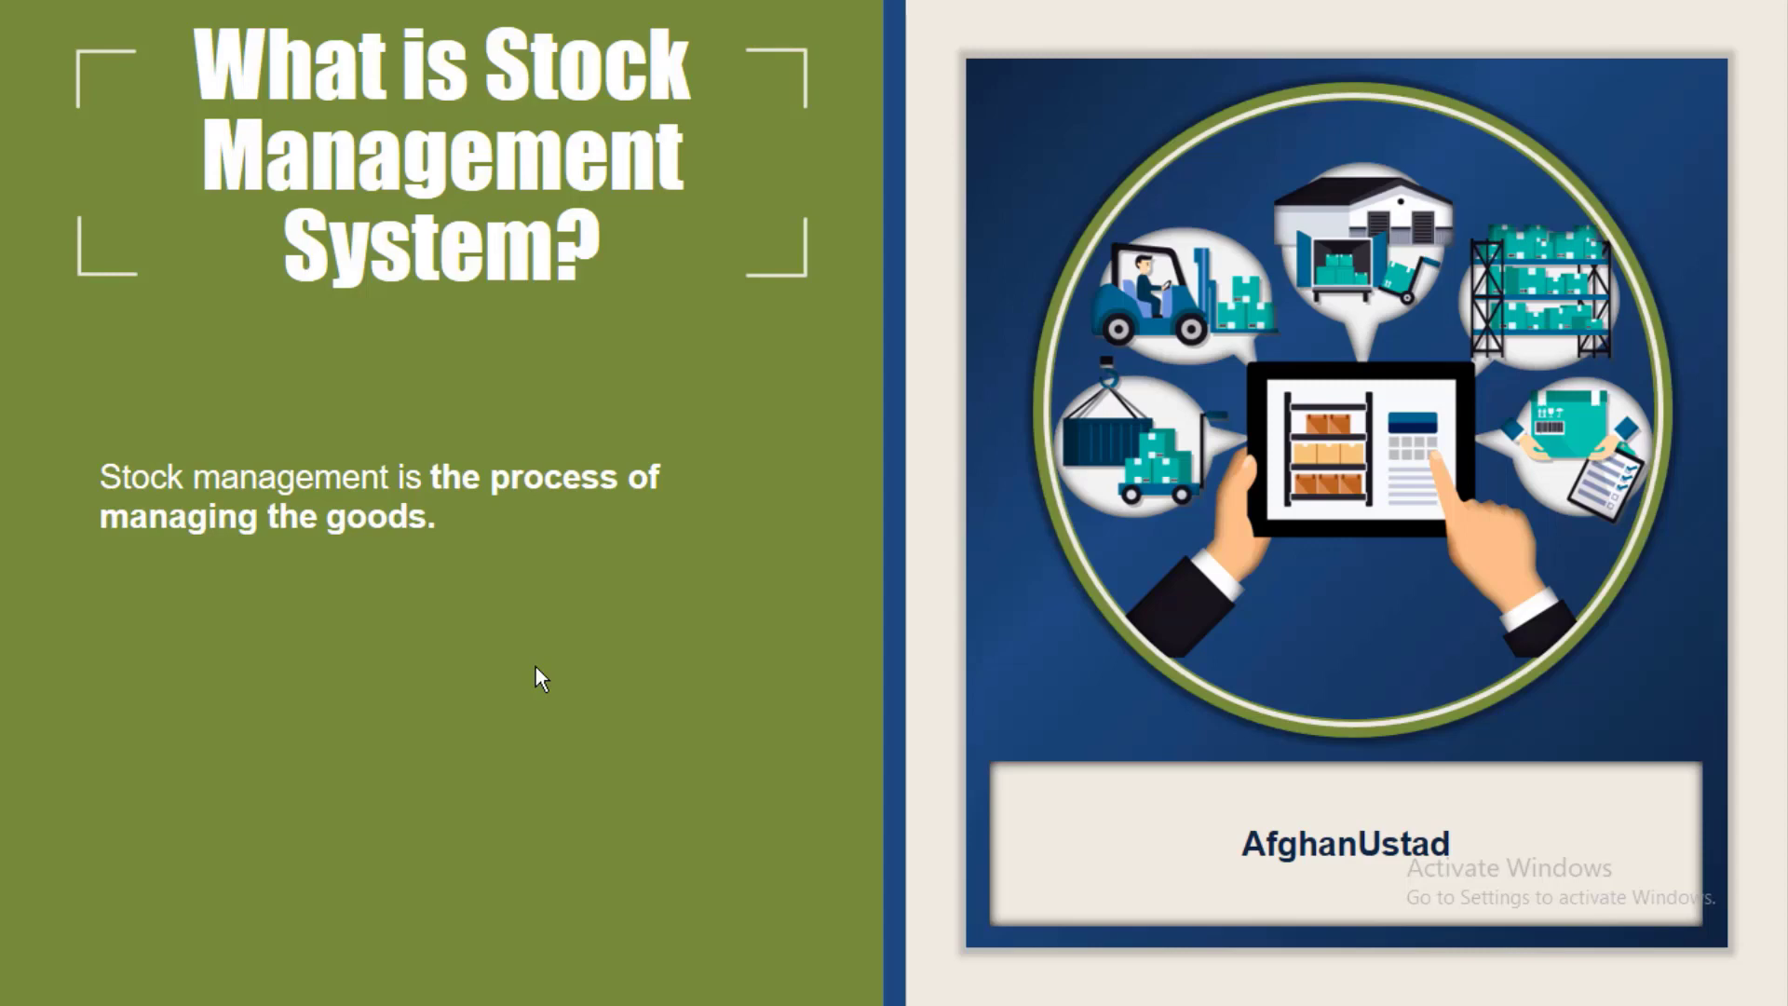
- Return to the 'Lets Use Ms Excel to mange our Stock' title slide
{"action": "left_click", "coordinate": [534, 667]}
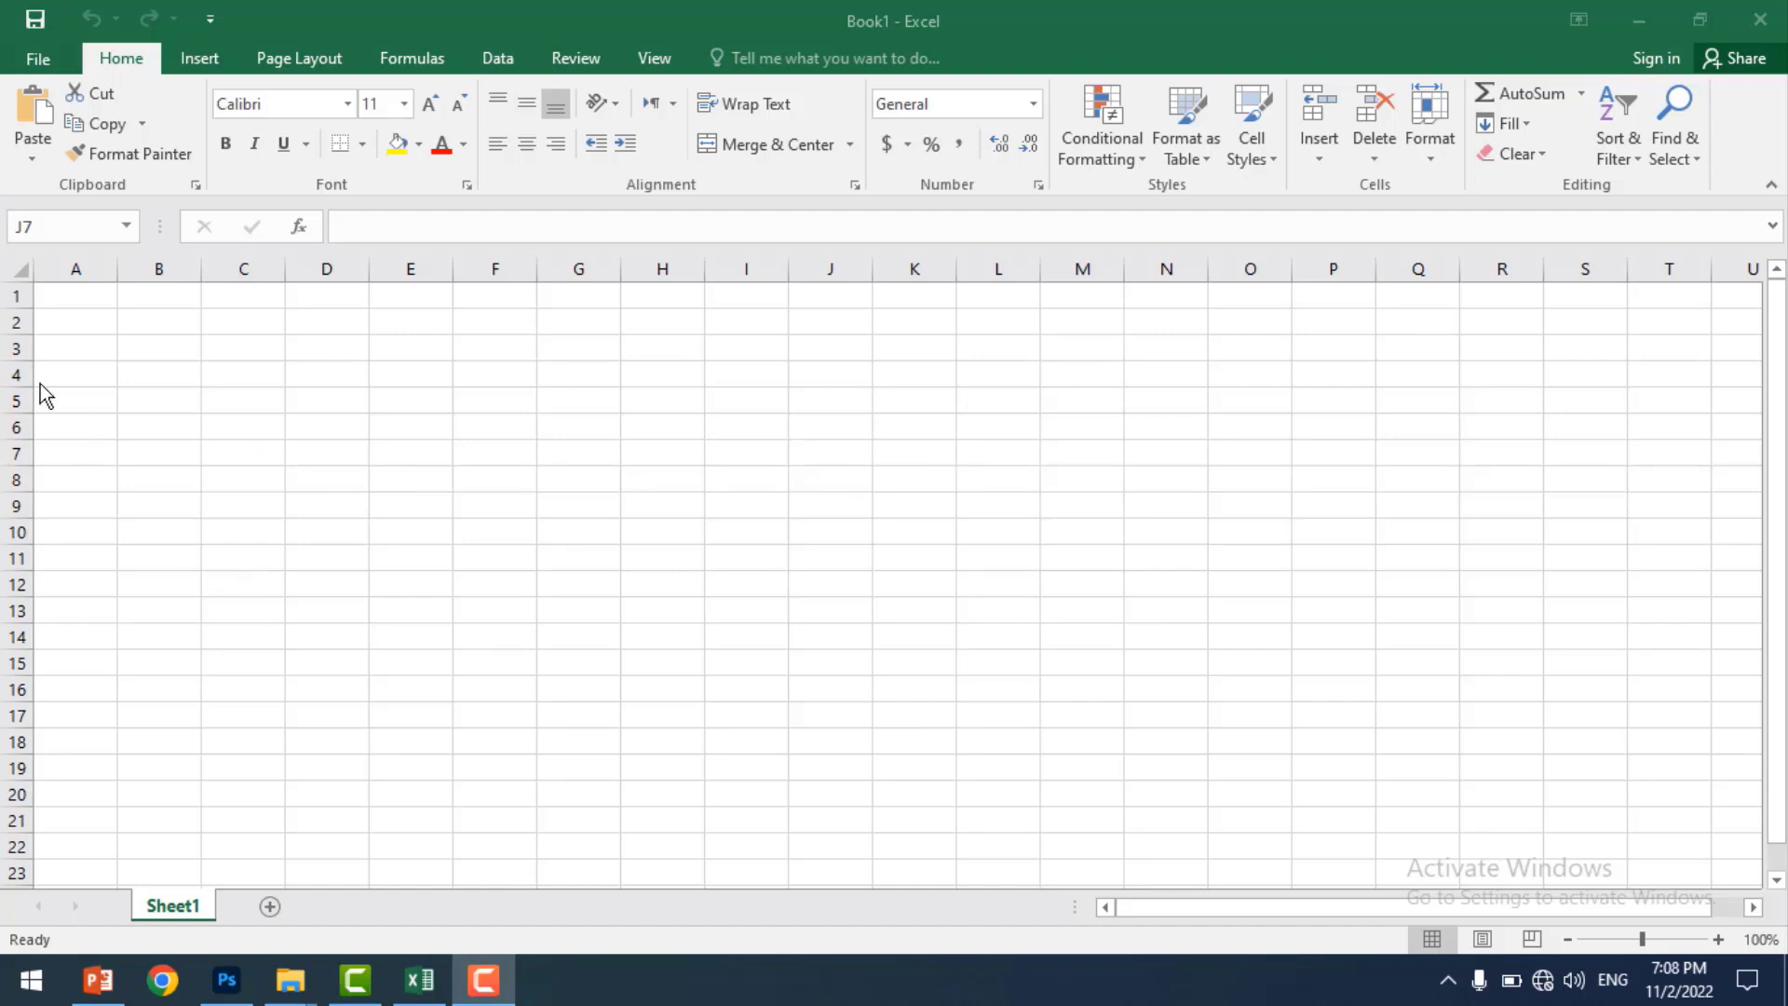
- Enter the headers Date, Products and QTY in A4:C4
{"action": "left_click", "coordinate": [85, 376]}
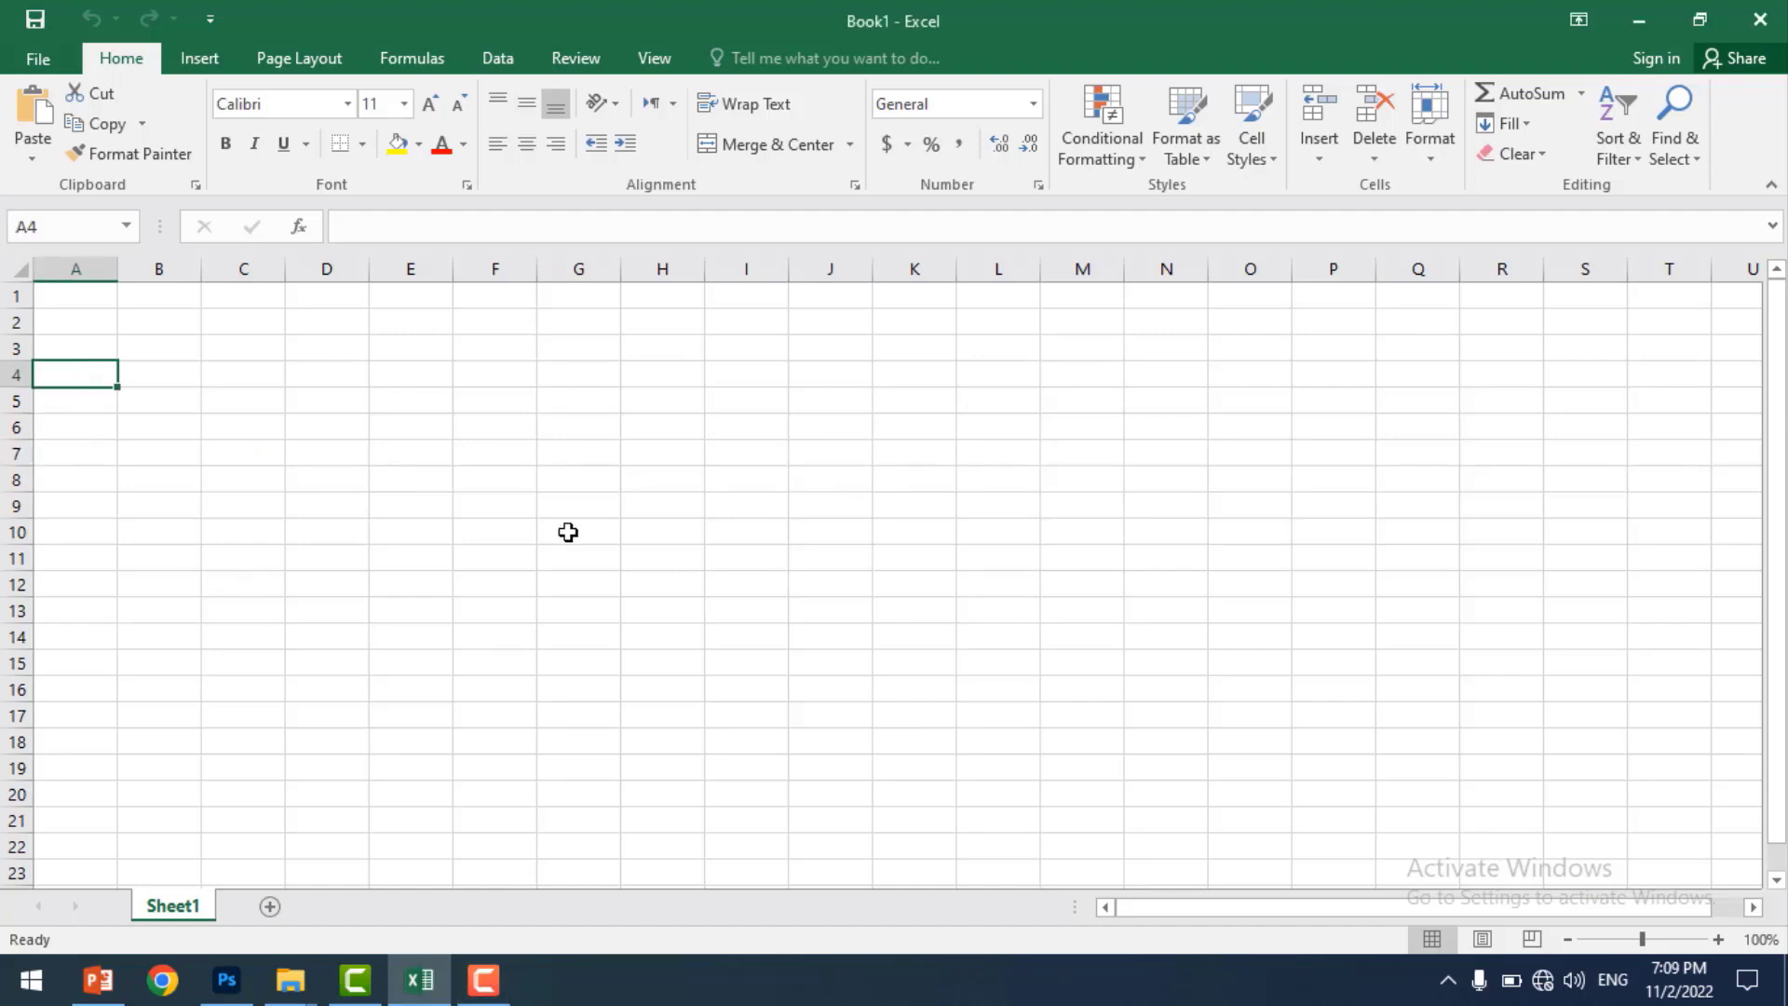
{"action": "type", "text": "Date"}
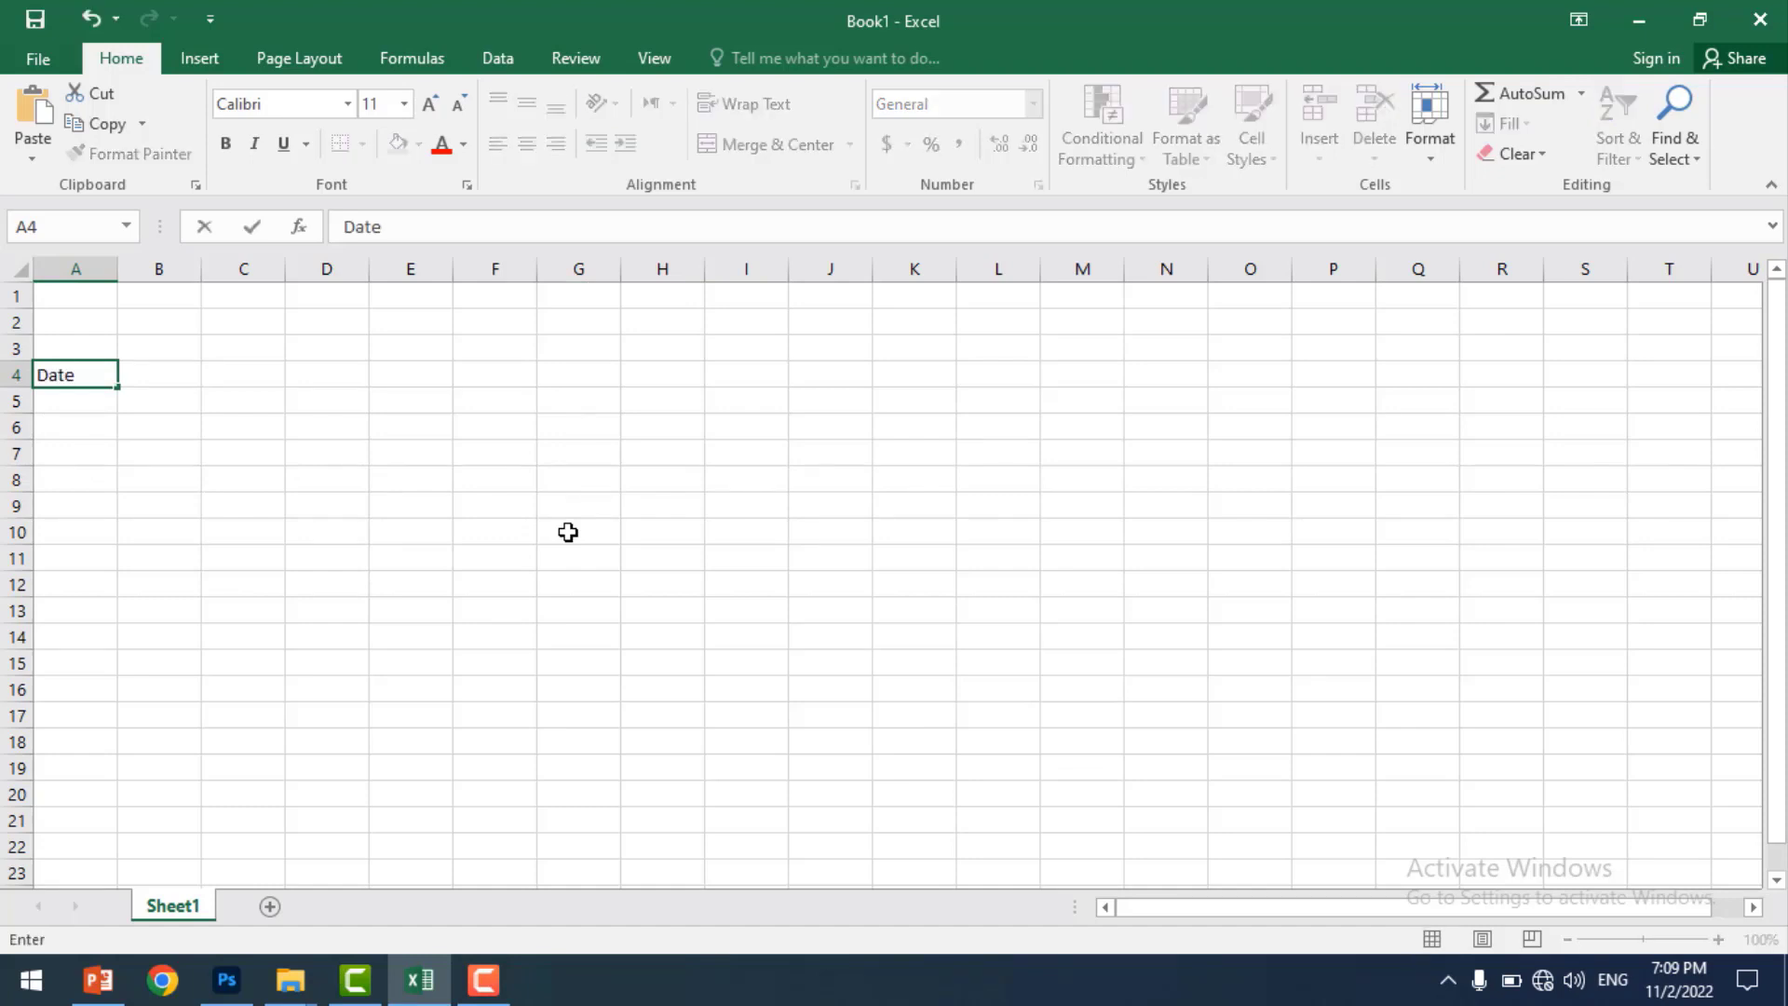
{"action": "key", "text": "Tab"}
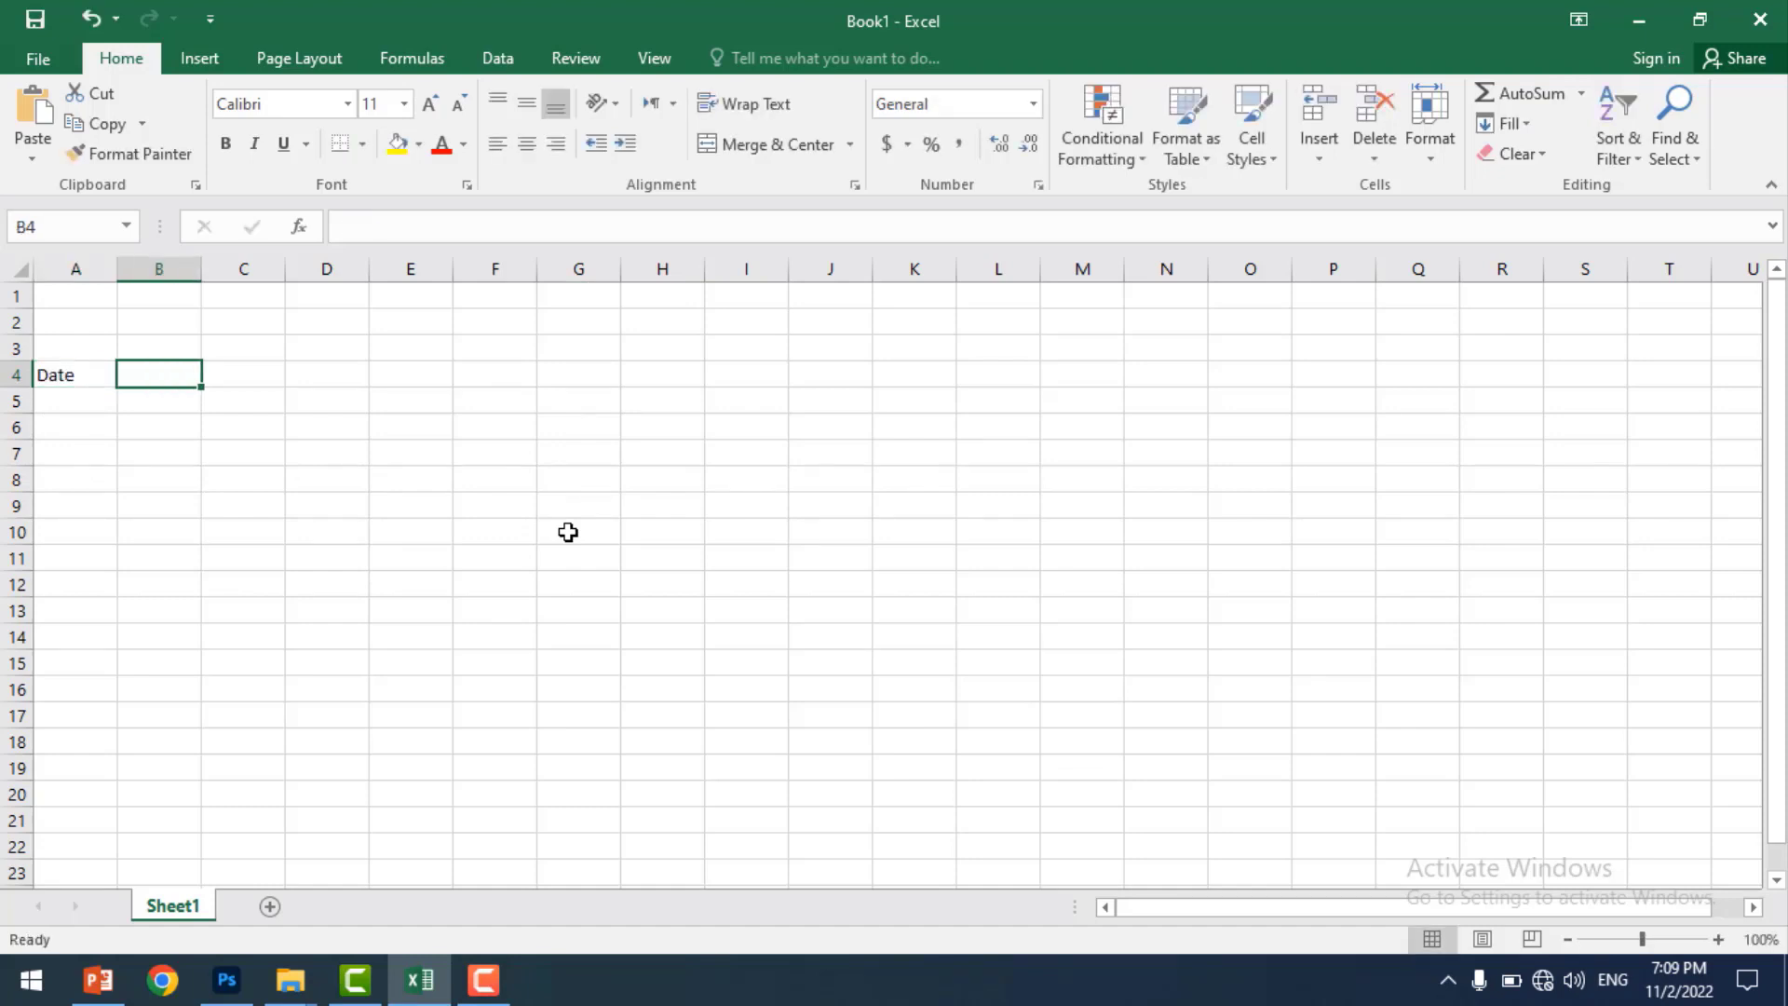
{"action": "type", "text": "Products"}
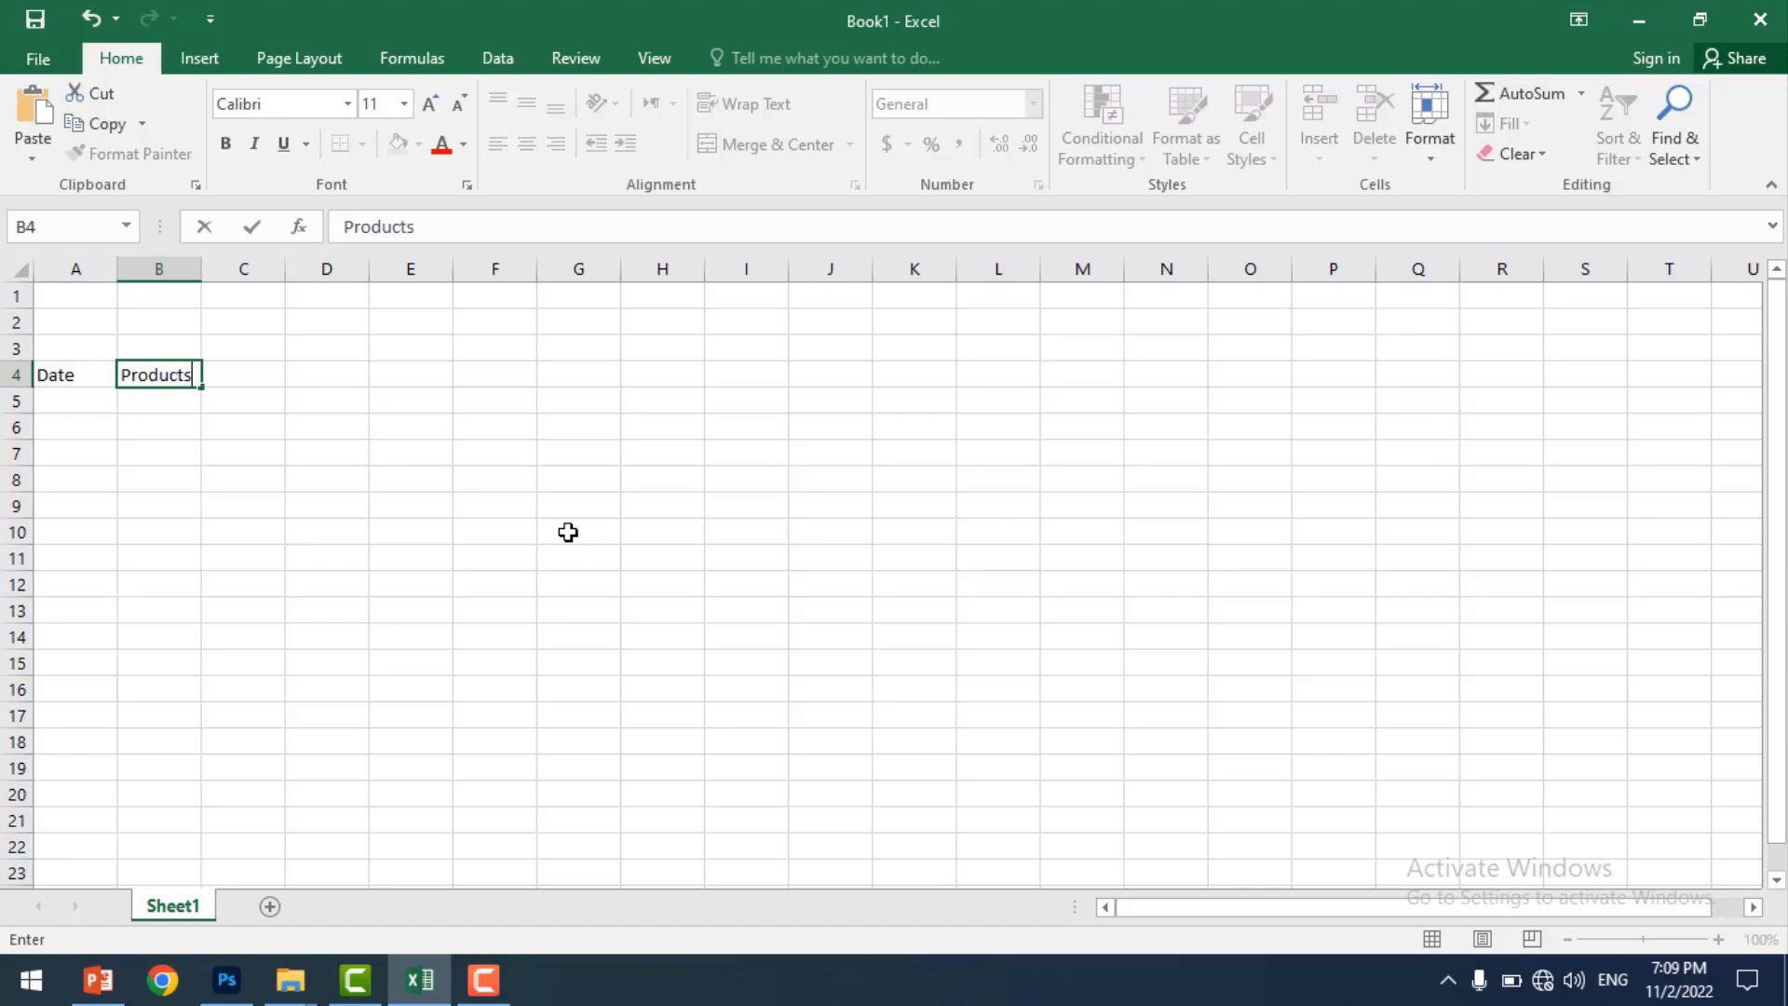
{"action": "key", "text": "Tab"}
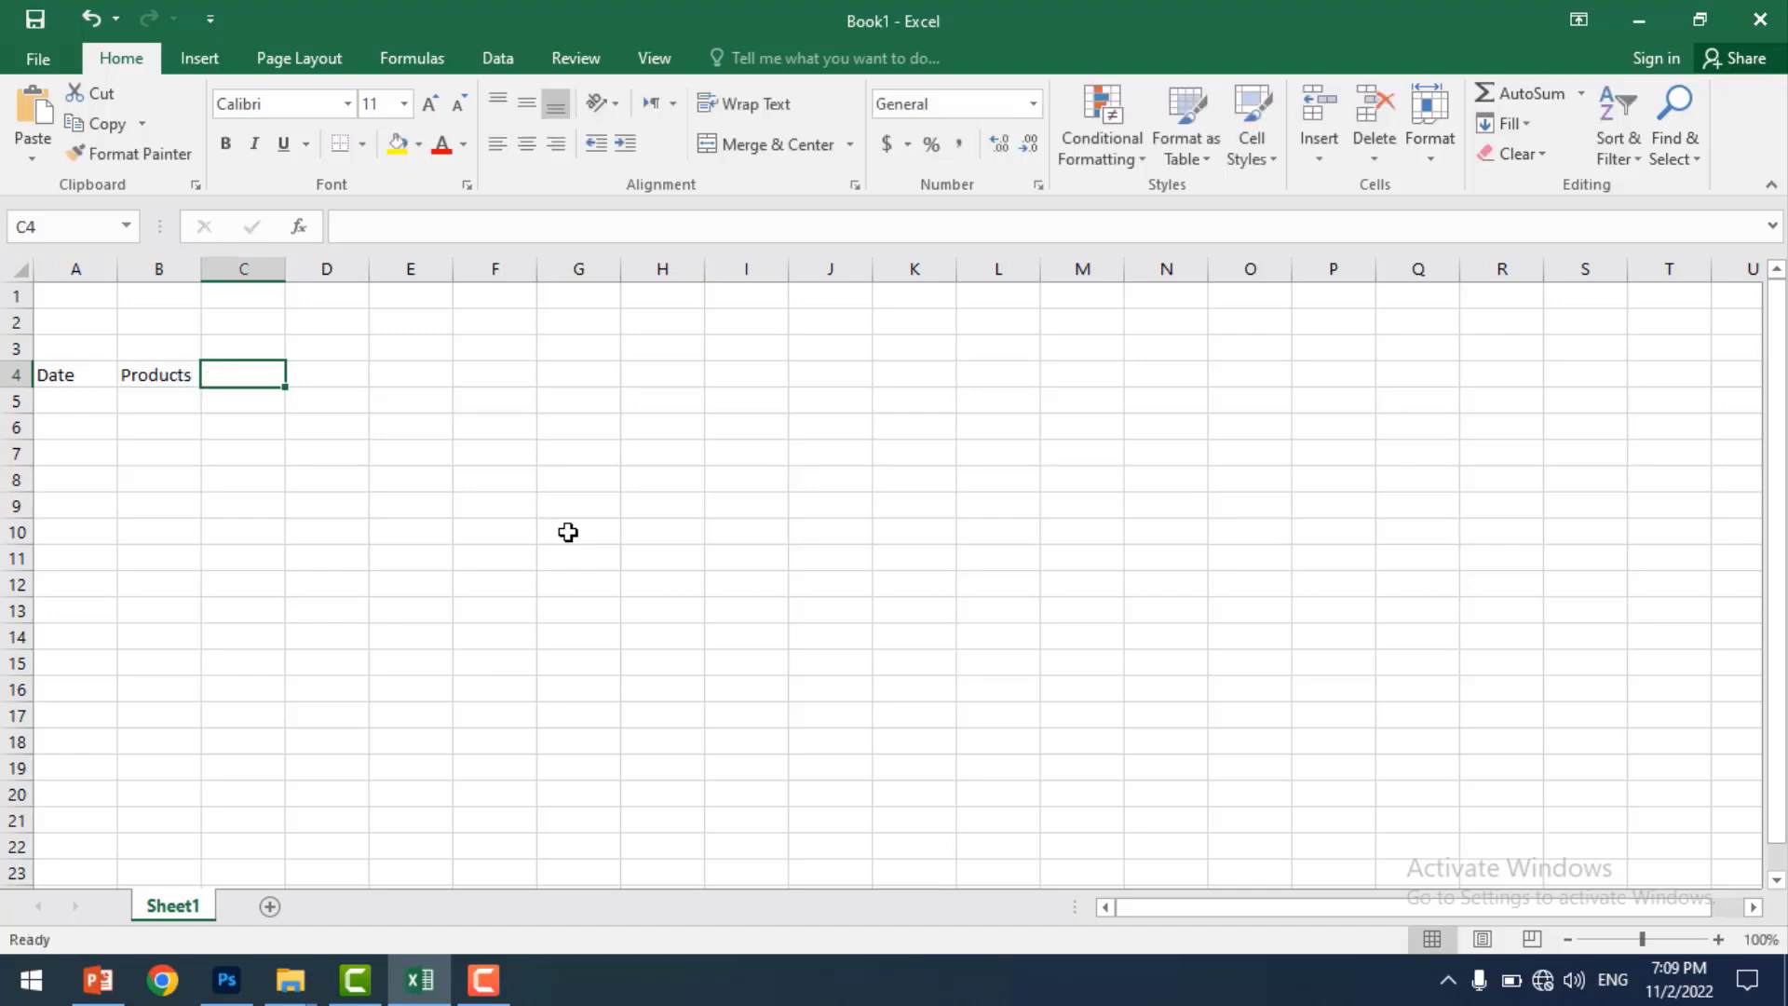
{"action": "type", "text": "Qu"}
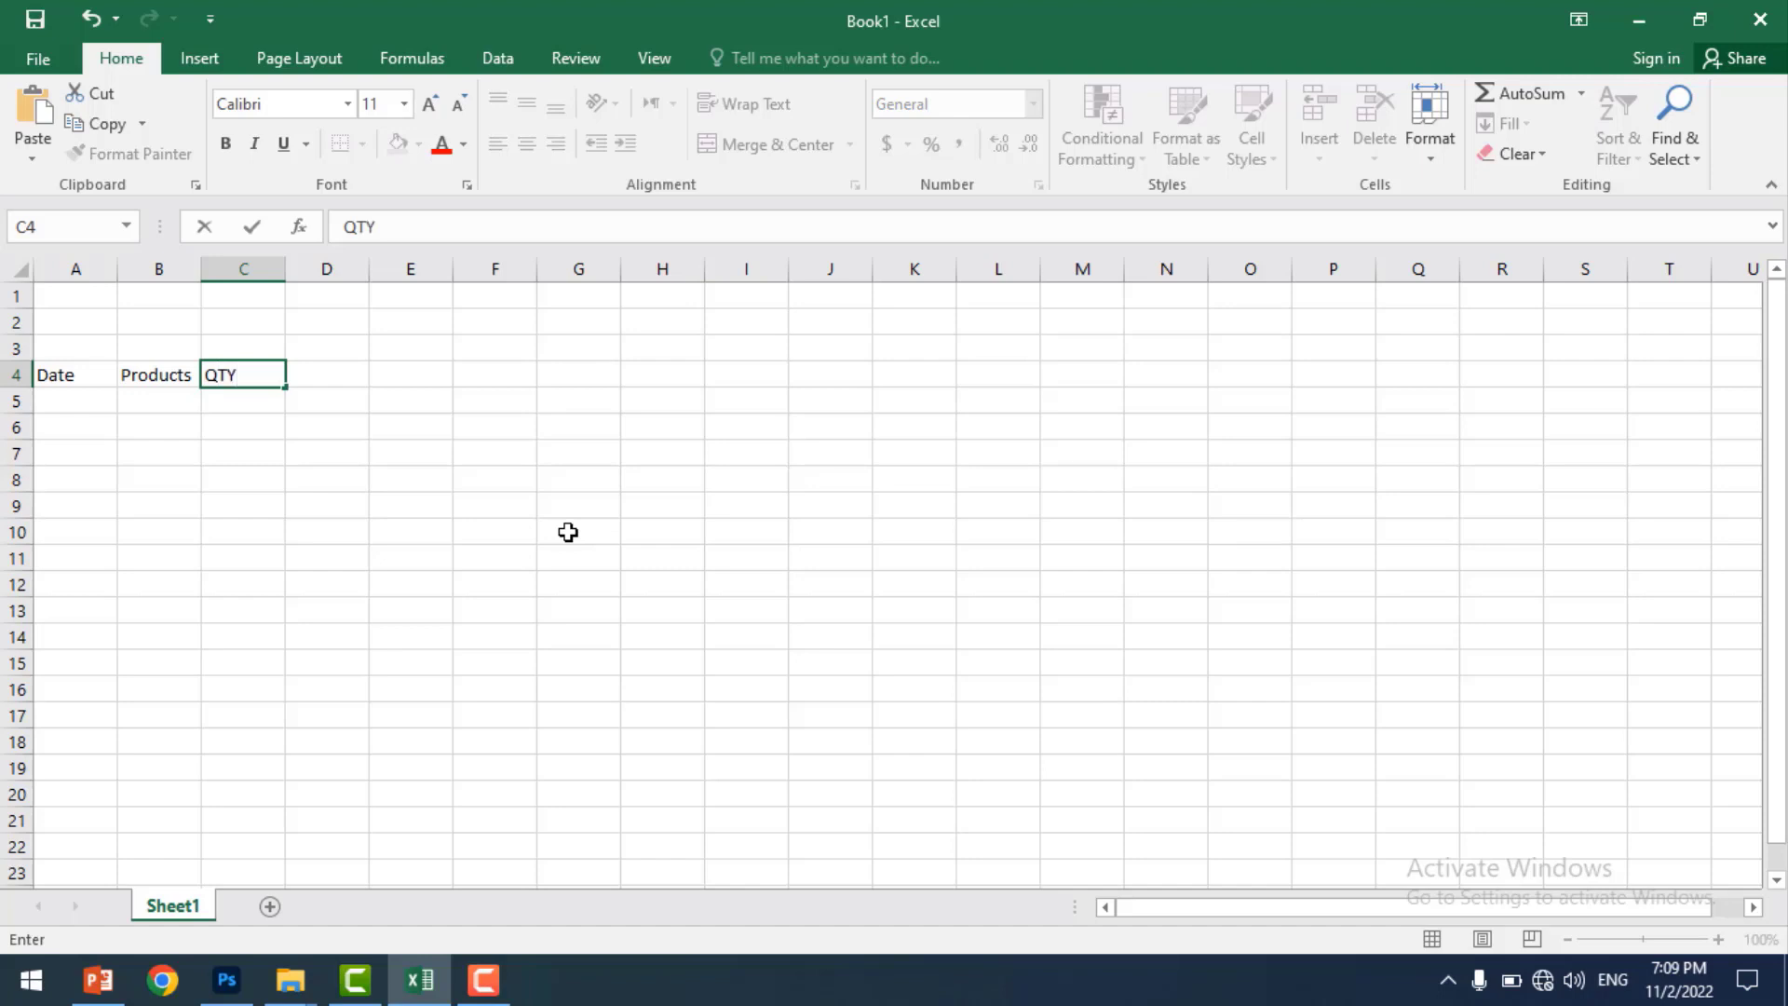
{"action": "key", "text": "Tab"}
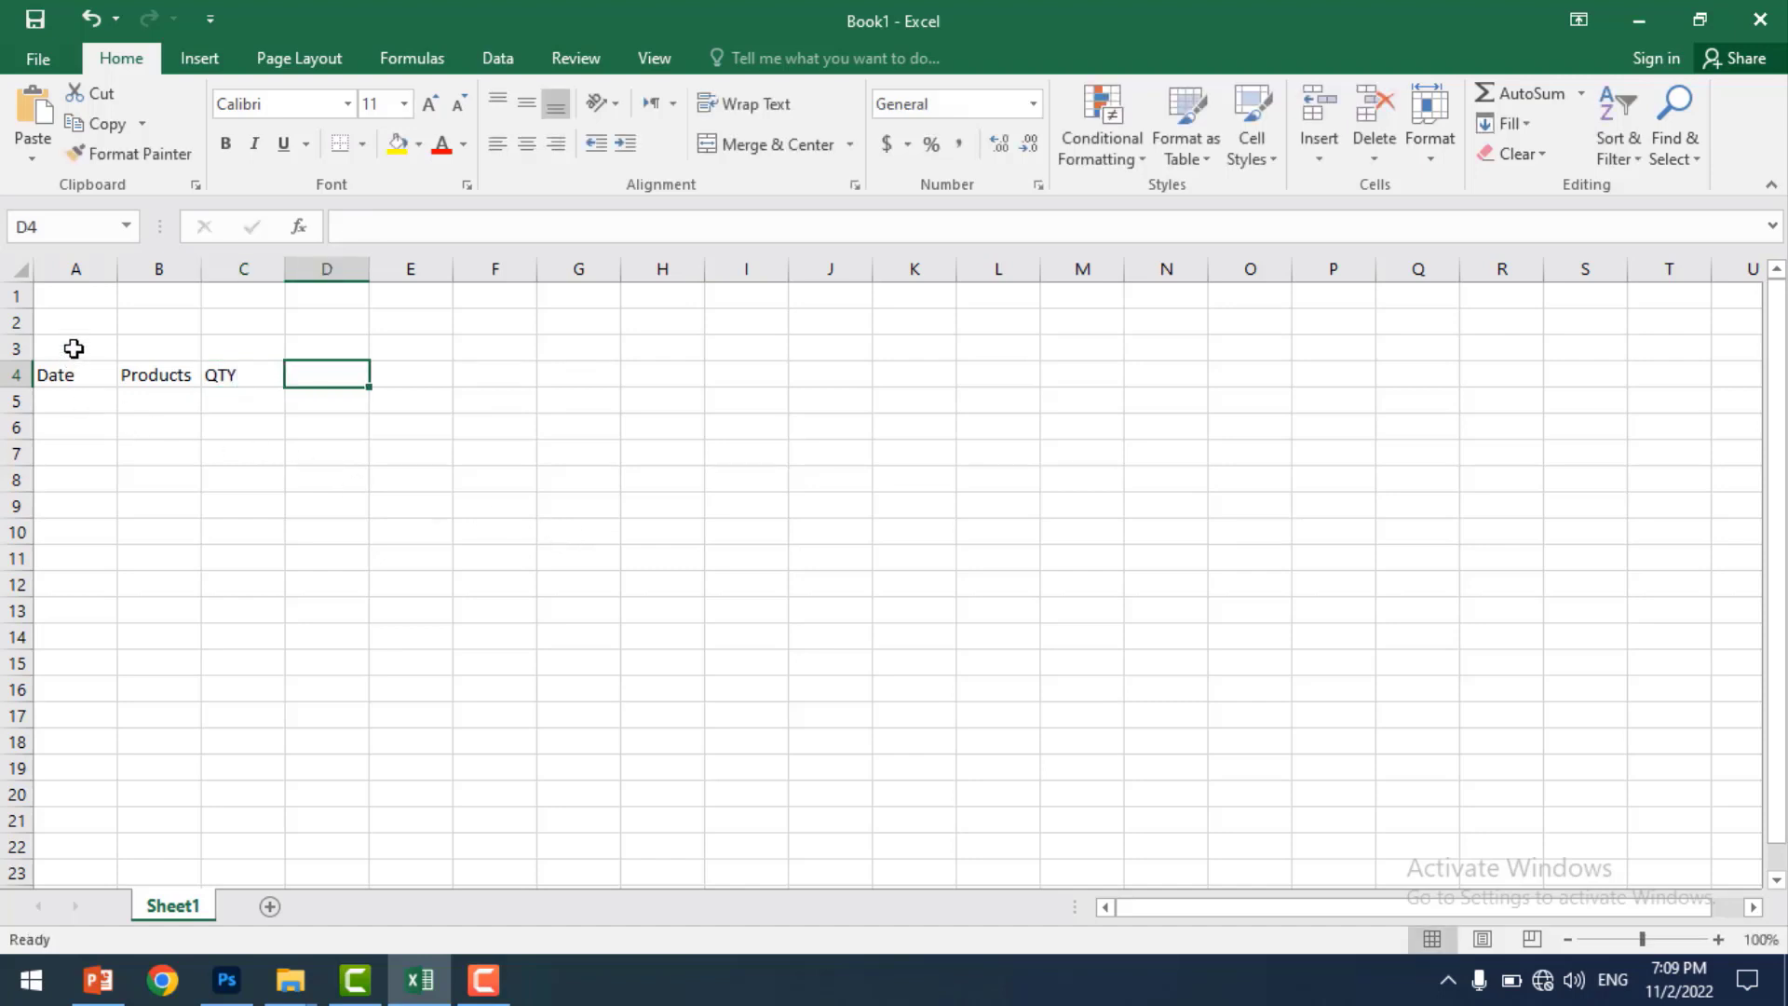
- Merge and centre A2:C3 and type the heading Purchase
{"action": "left_click_drag", "start_coordinate": [72, 346], "coordinate": [250, 327]}
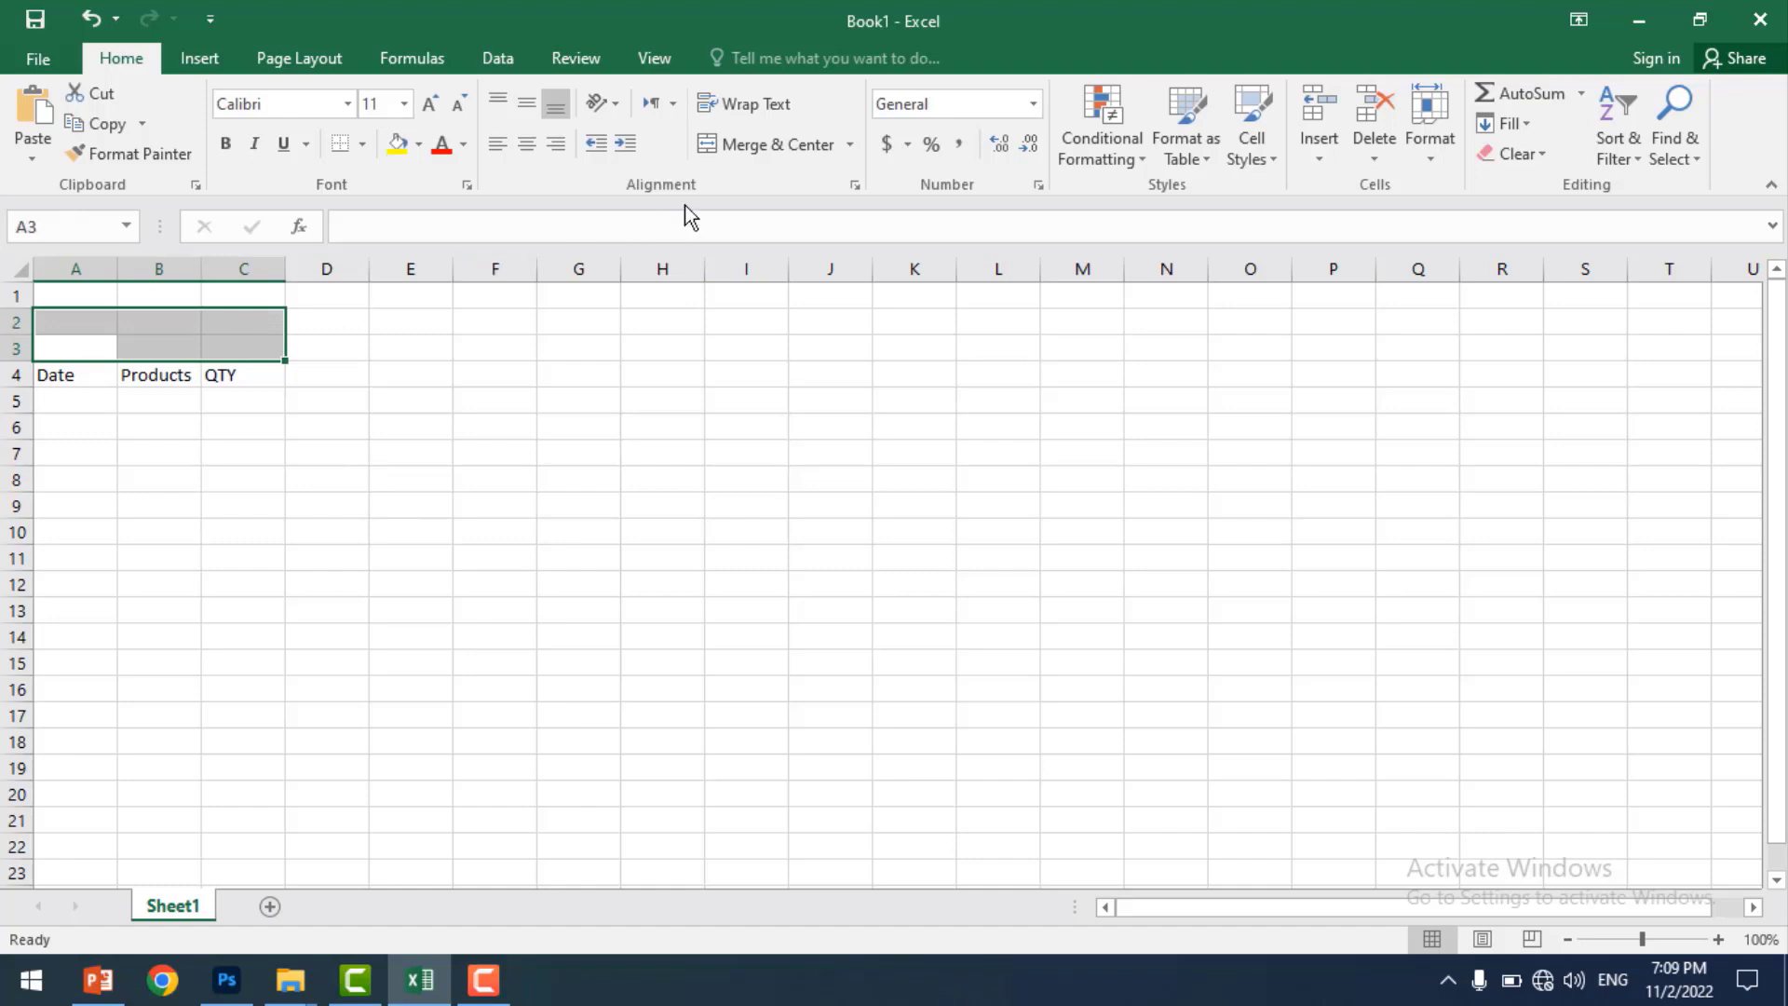
{"action": "left_click", "coordinate": [750, 149]}
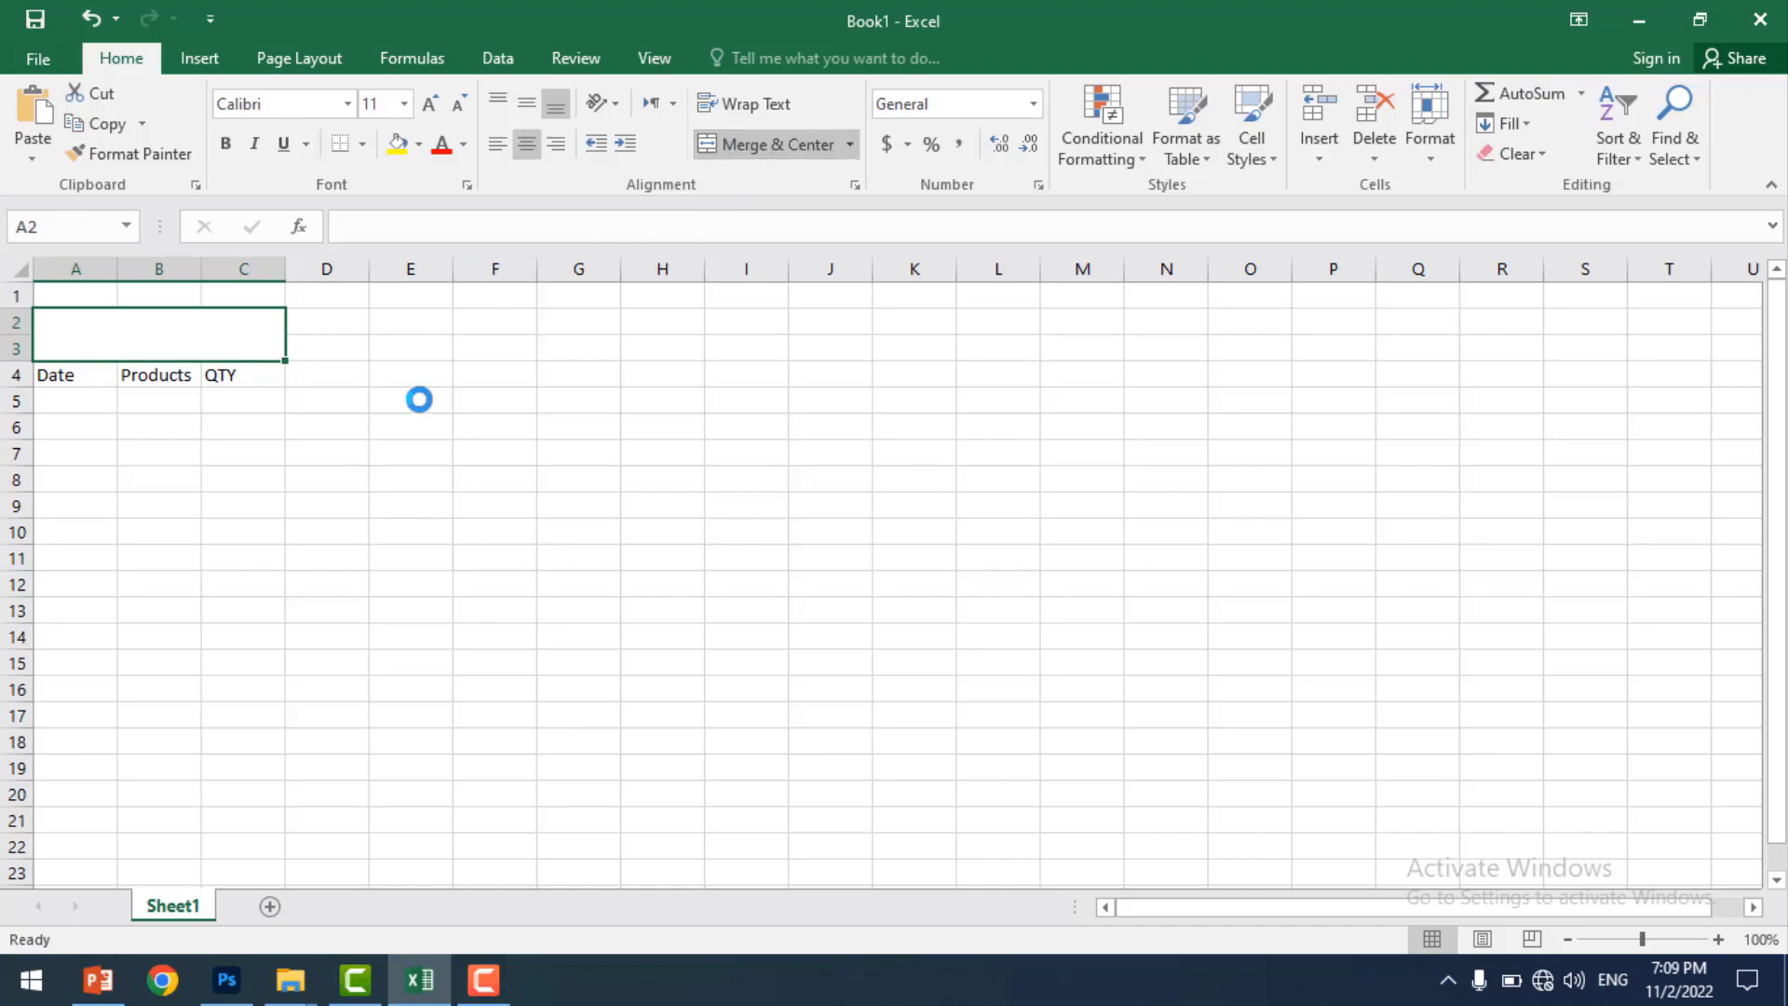
{"action": "type", "text": "Purchase"}
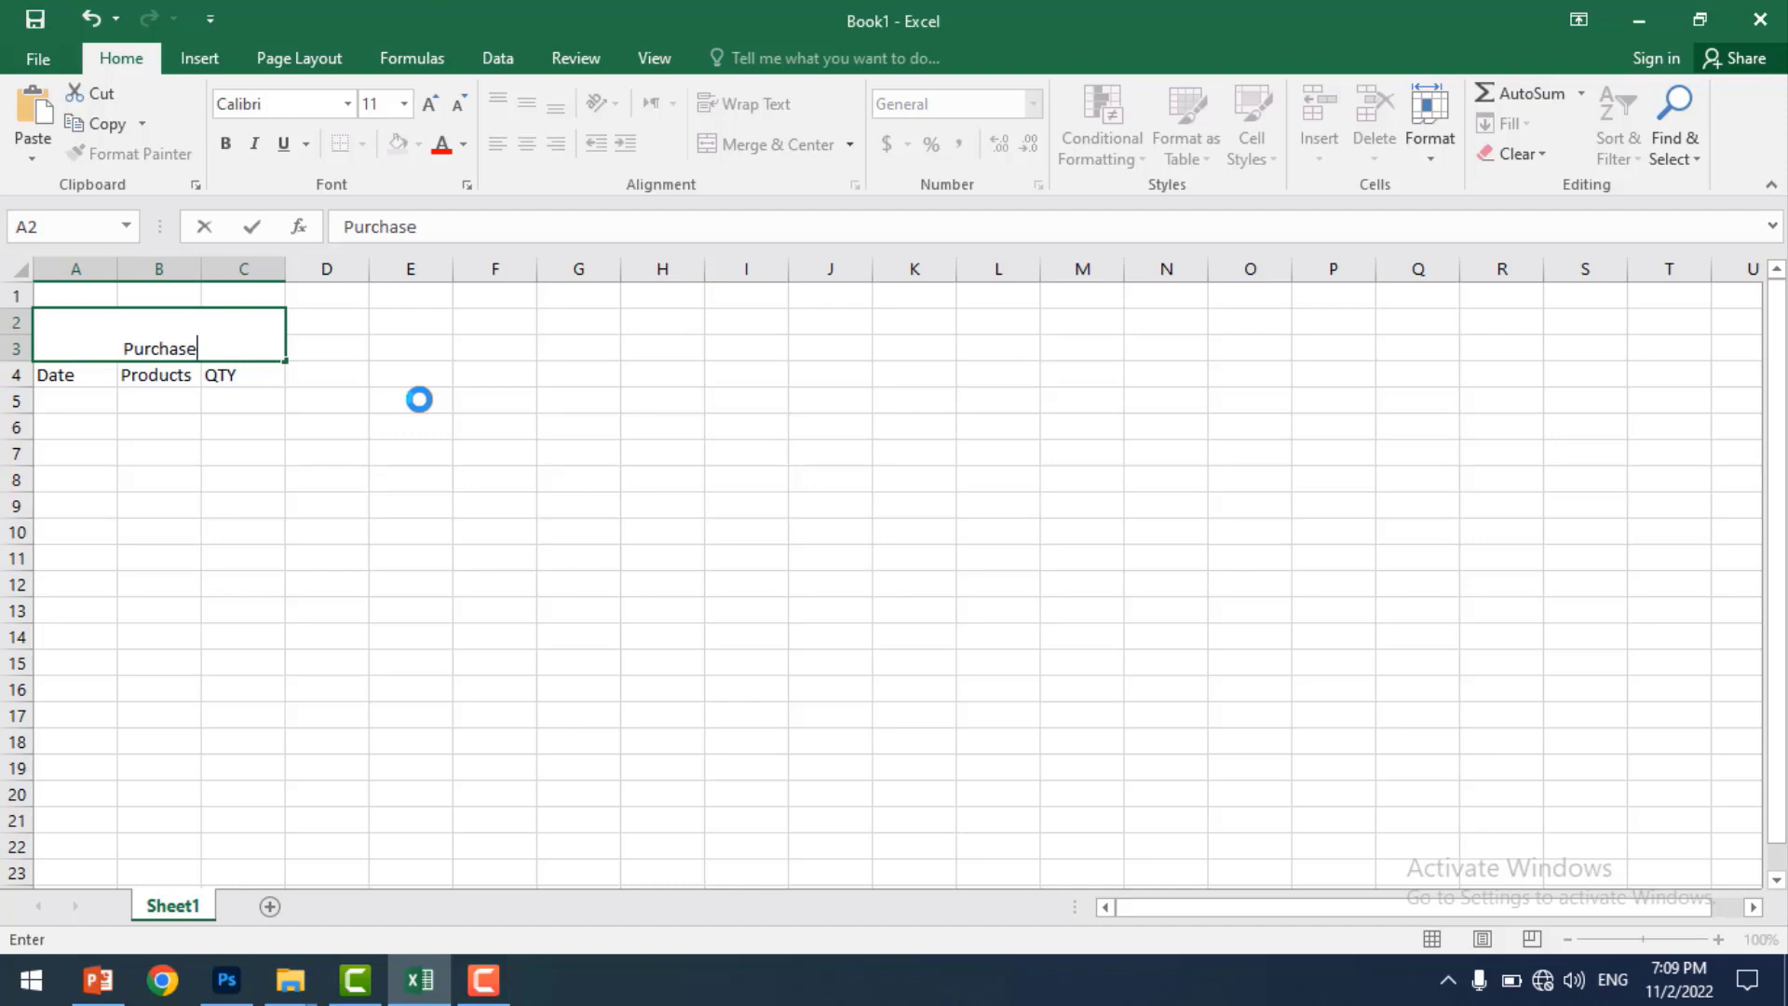
- Copy the Date, Products and QTY headers from A4:C4 to D4:F4
{"action": "left_click", "coordinate": [419, 398]}
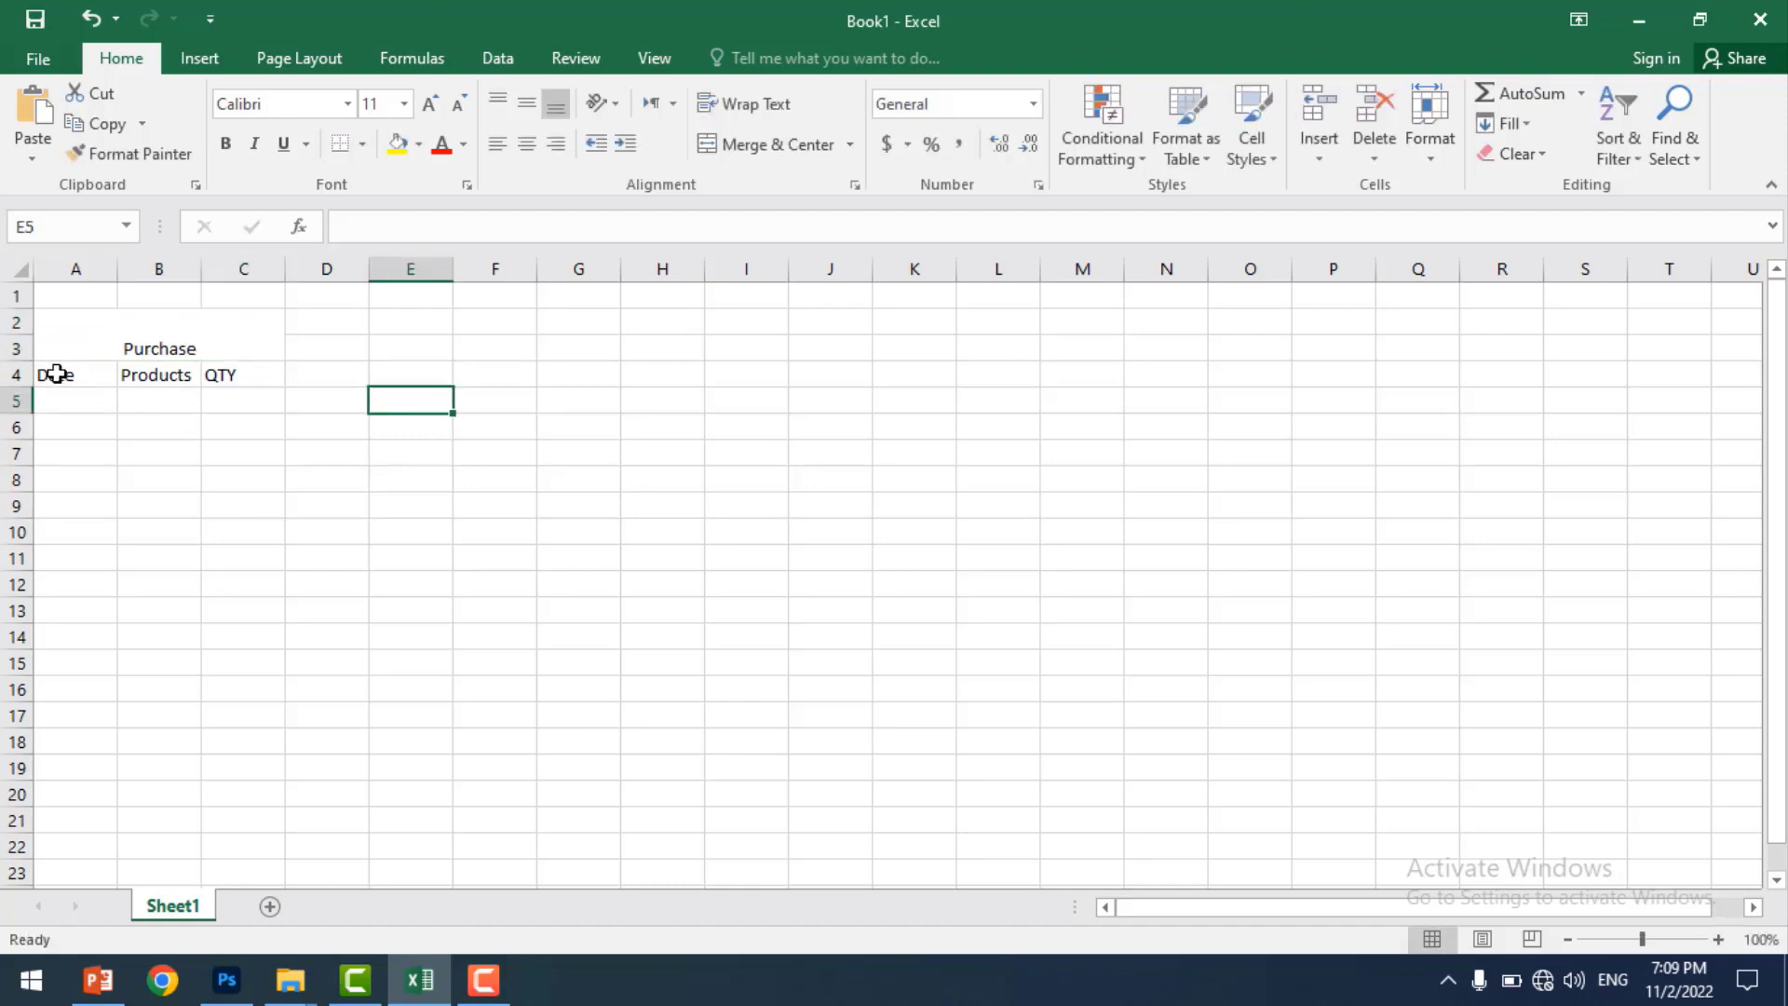
{"action": "left_click_drag", "start_coordinate": [56, 374], "coordinate": [234, 369]}
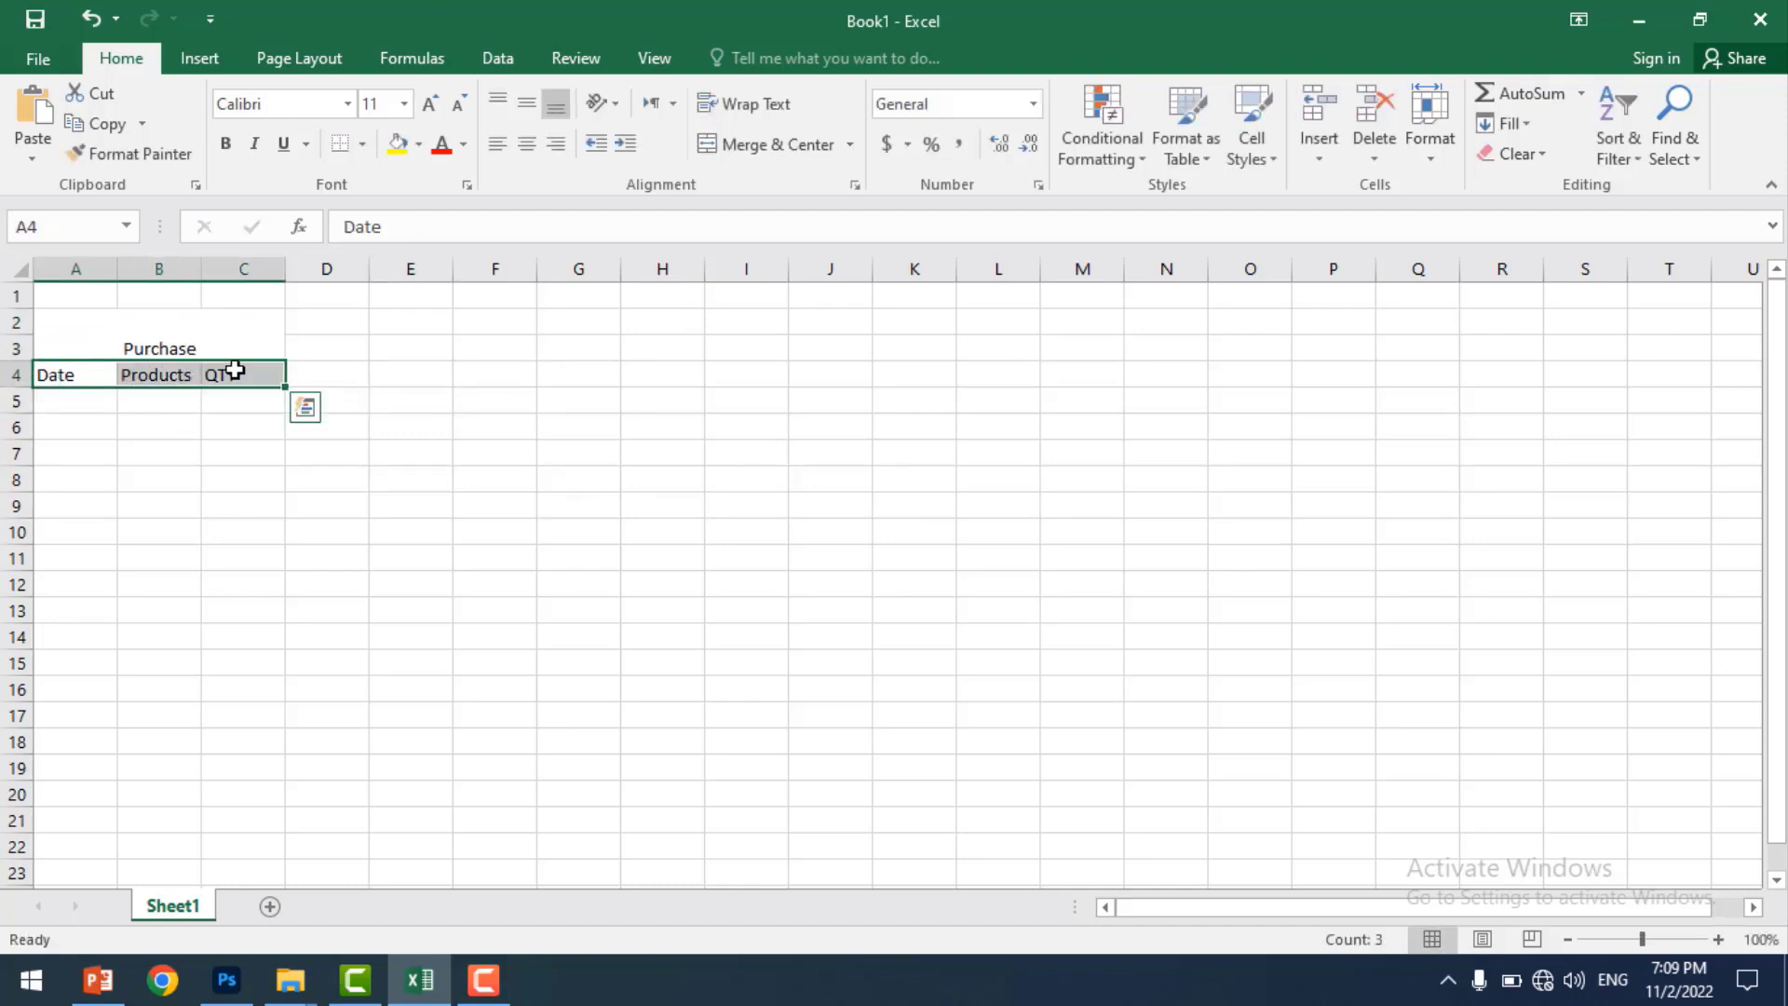
{"action": "key", "text": "ctrl+c"}
{"action": "left_click", "coordinate": [327, 371]}
{"action": "key", "text": "ctrl+v"}
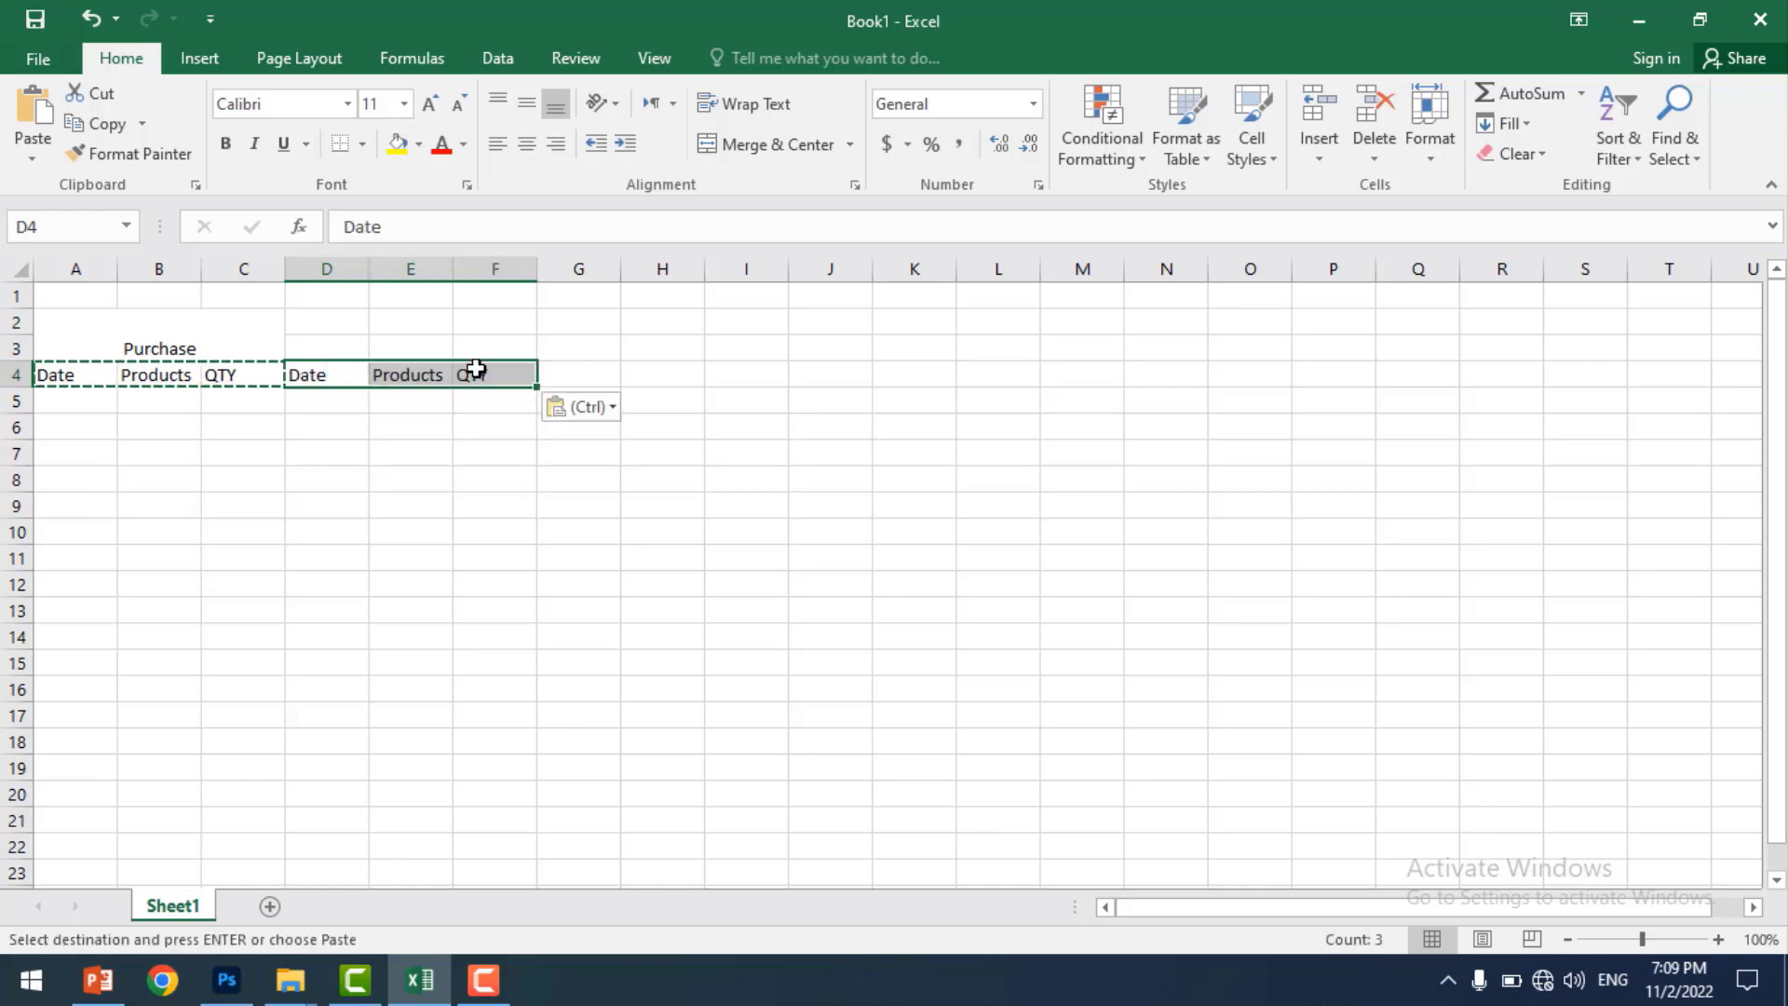
- Merge and centre D2:F3 as the Sale heading, correcting 'Sales' to 'Sale'
{"action": "left_click_drag", "start_coordinate": [494, 343], "coordinate": [355, 322]}
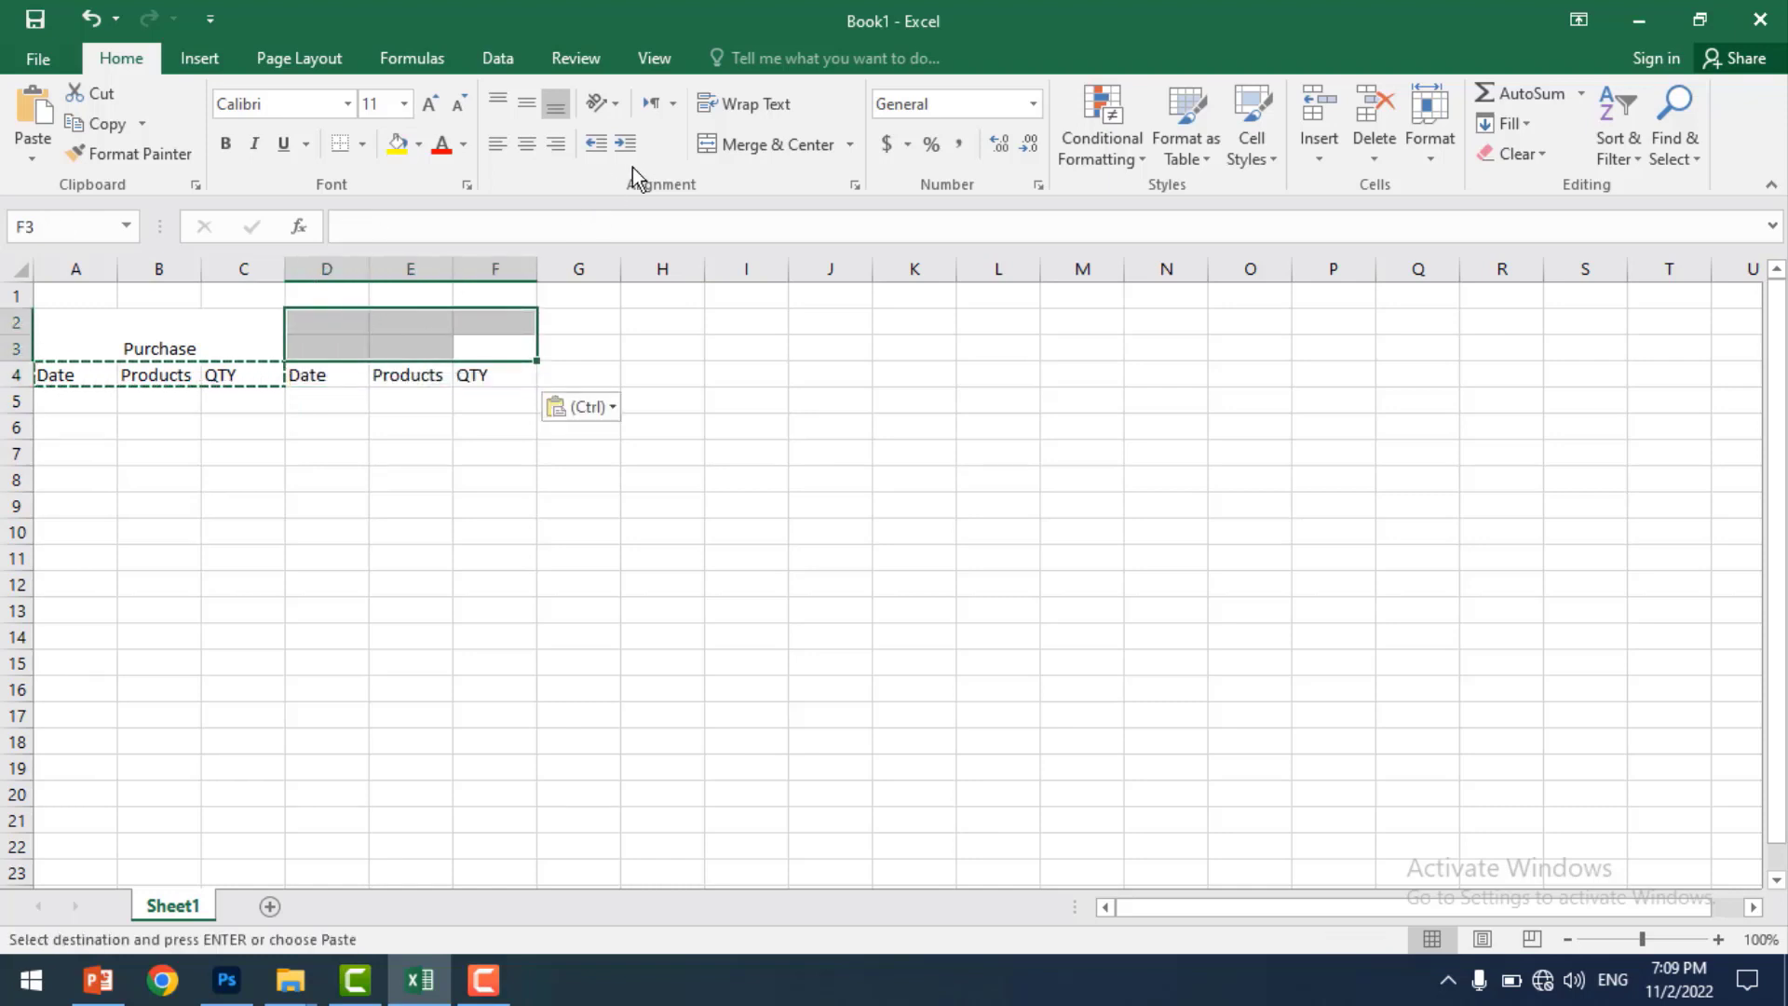
{"action": "left_click", "coordinate": [735, 144]}
{"action": "type", "text": "S"}
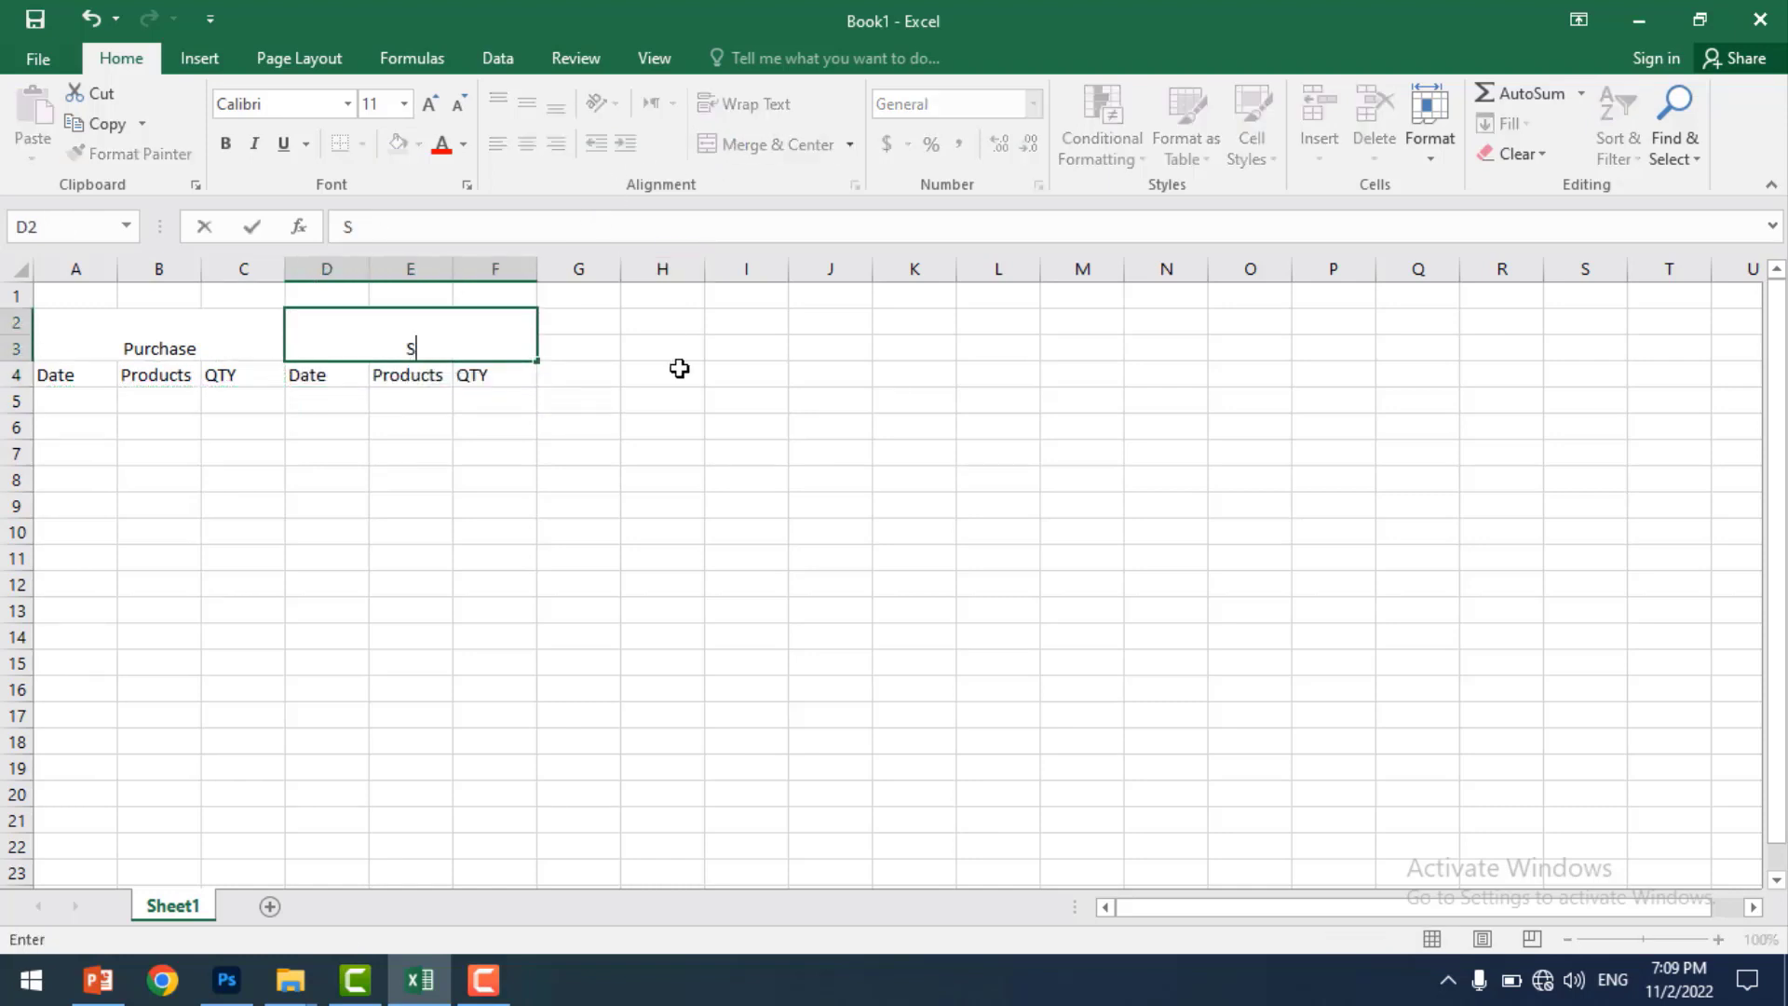
{"action": "type", "text": "ales"}
{"action": "left_click", "coordinate": [679, 369]}
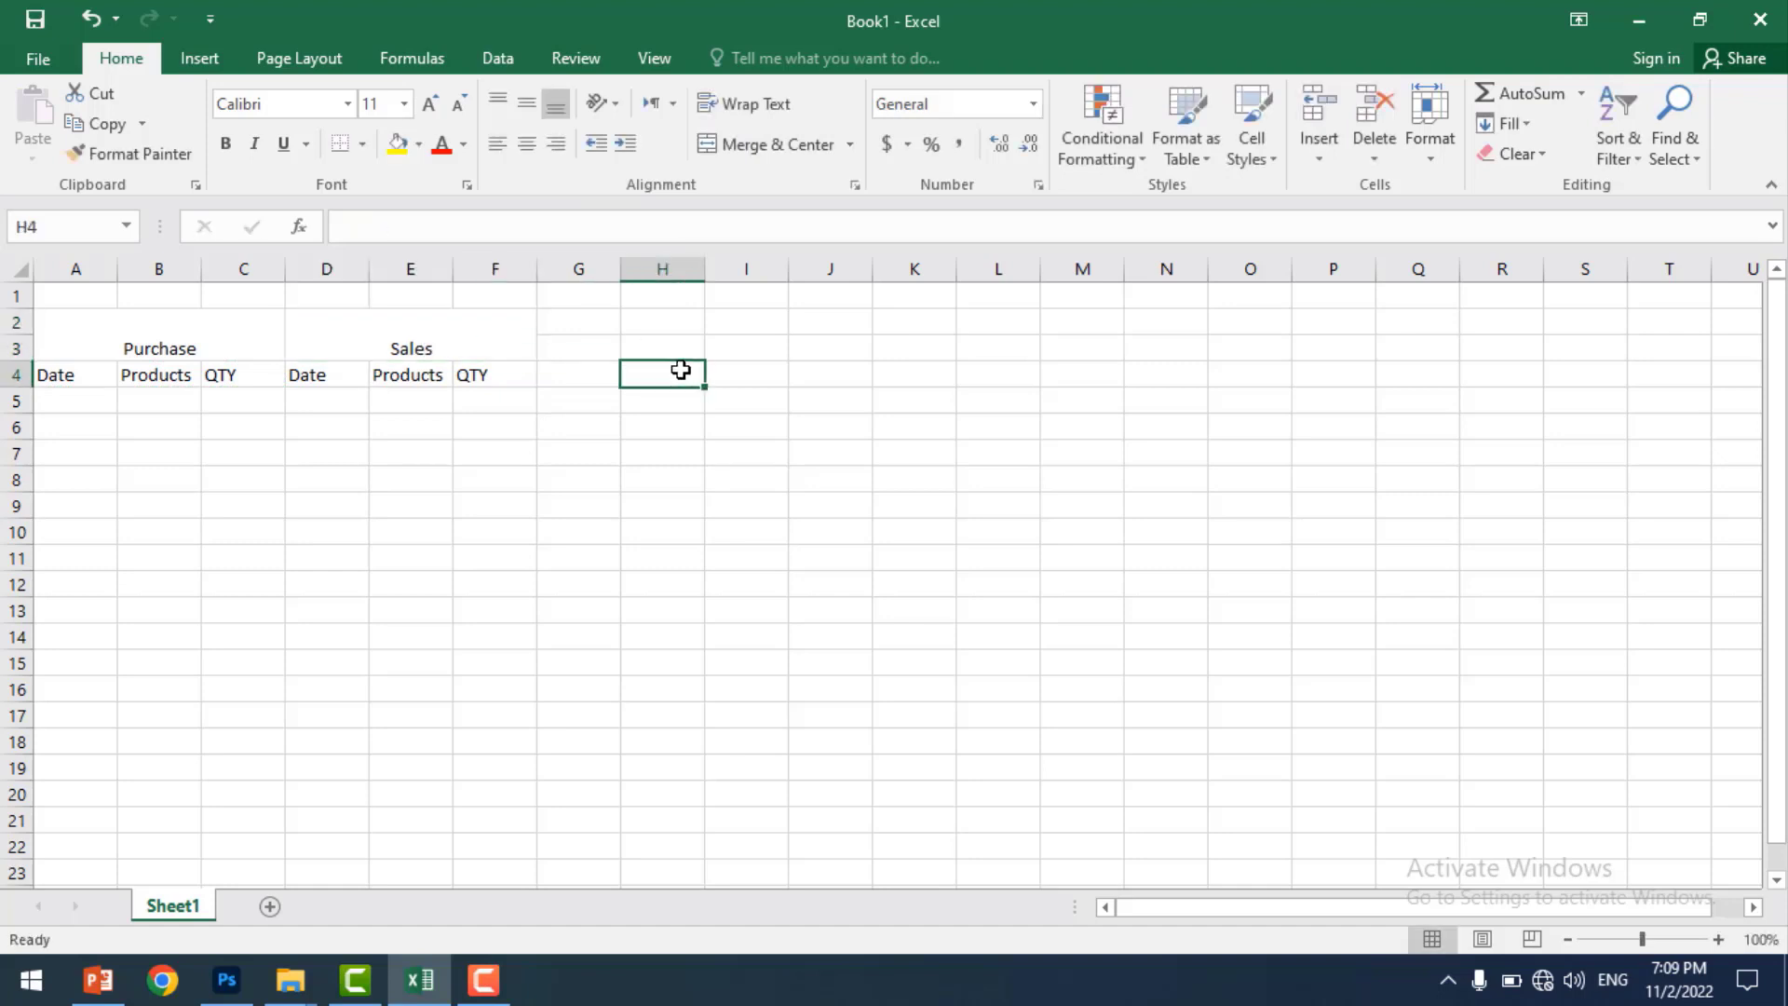
{"action": "left_click", "coordinate": [462, 346]}
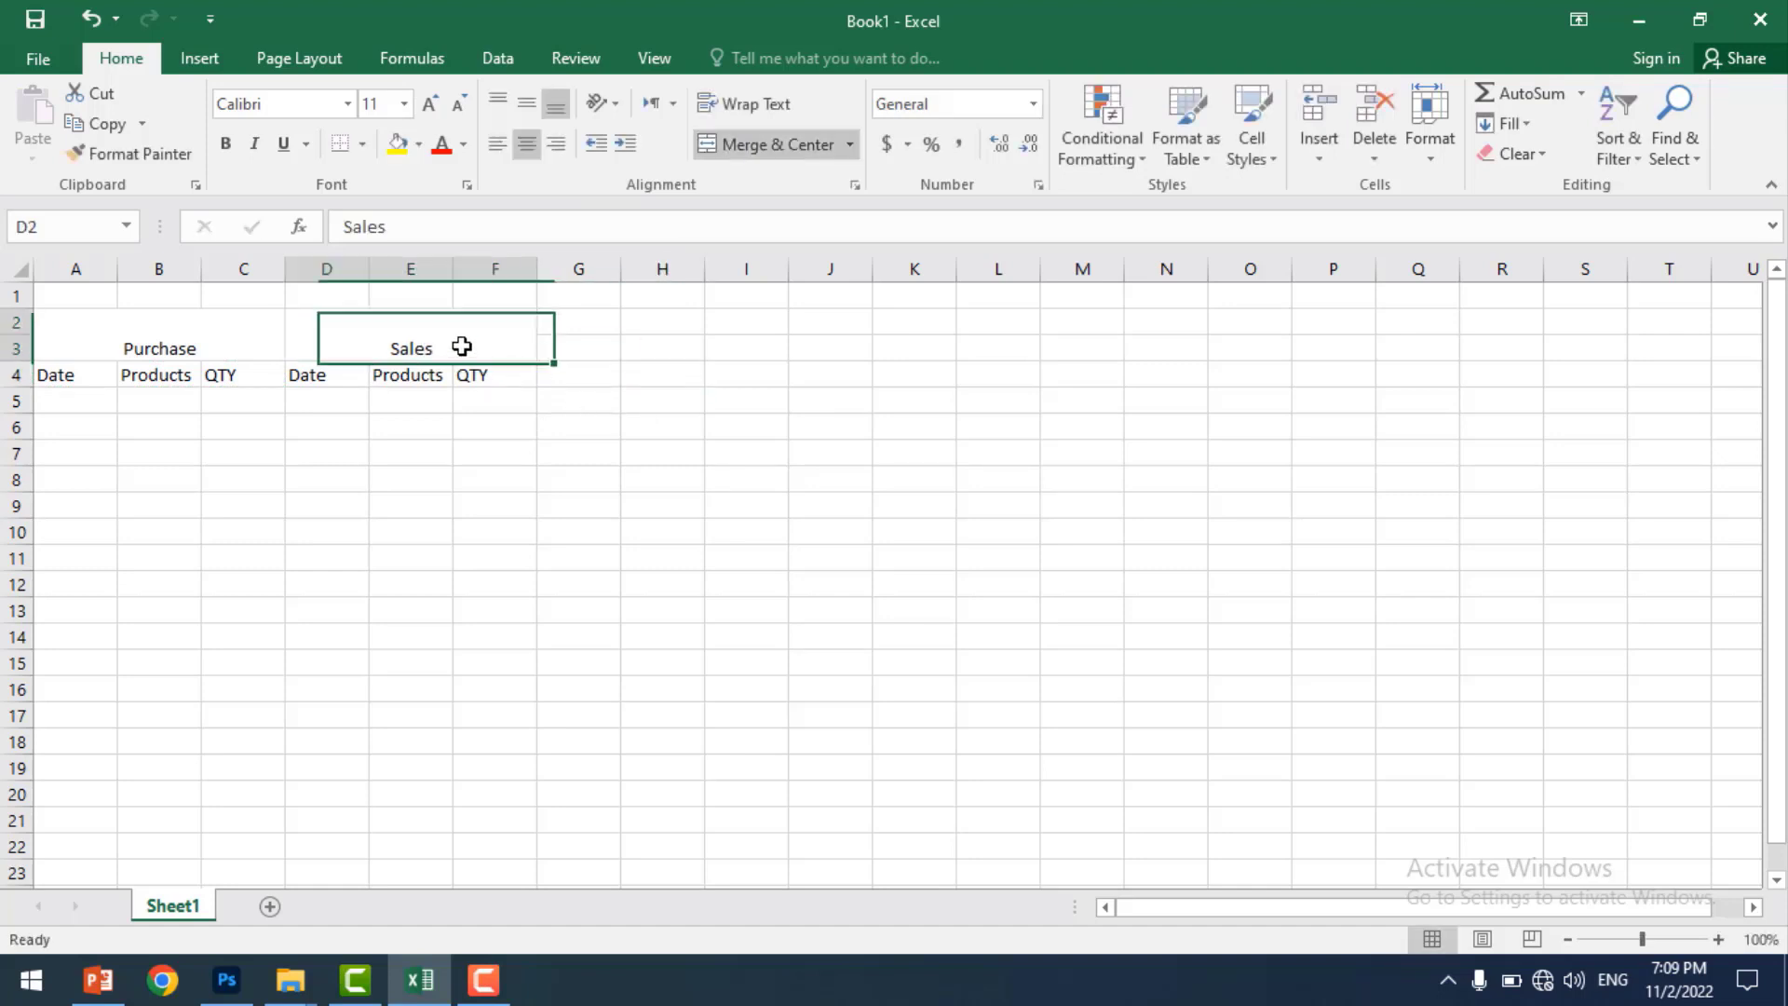
{"action": "double_click", "coordinate": [462, 346]}
{"action": "key", "text": "BackSpace"}
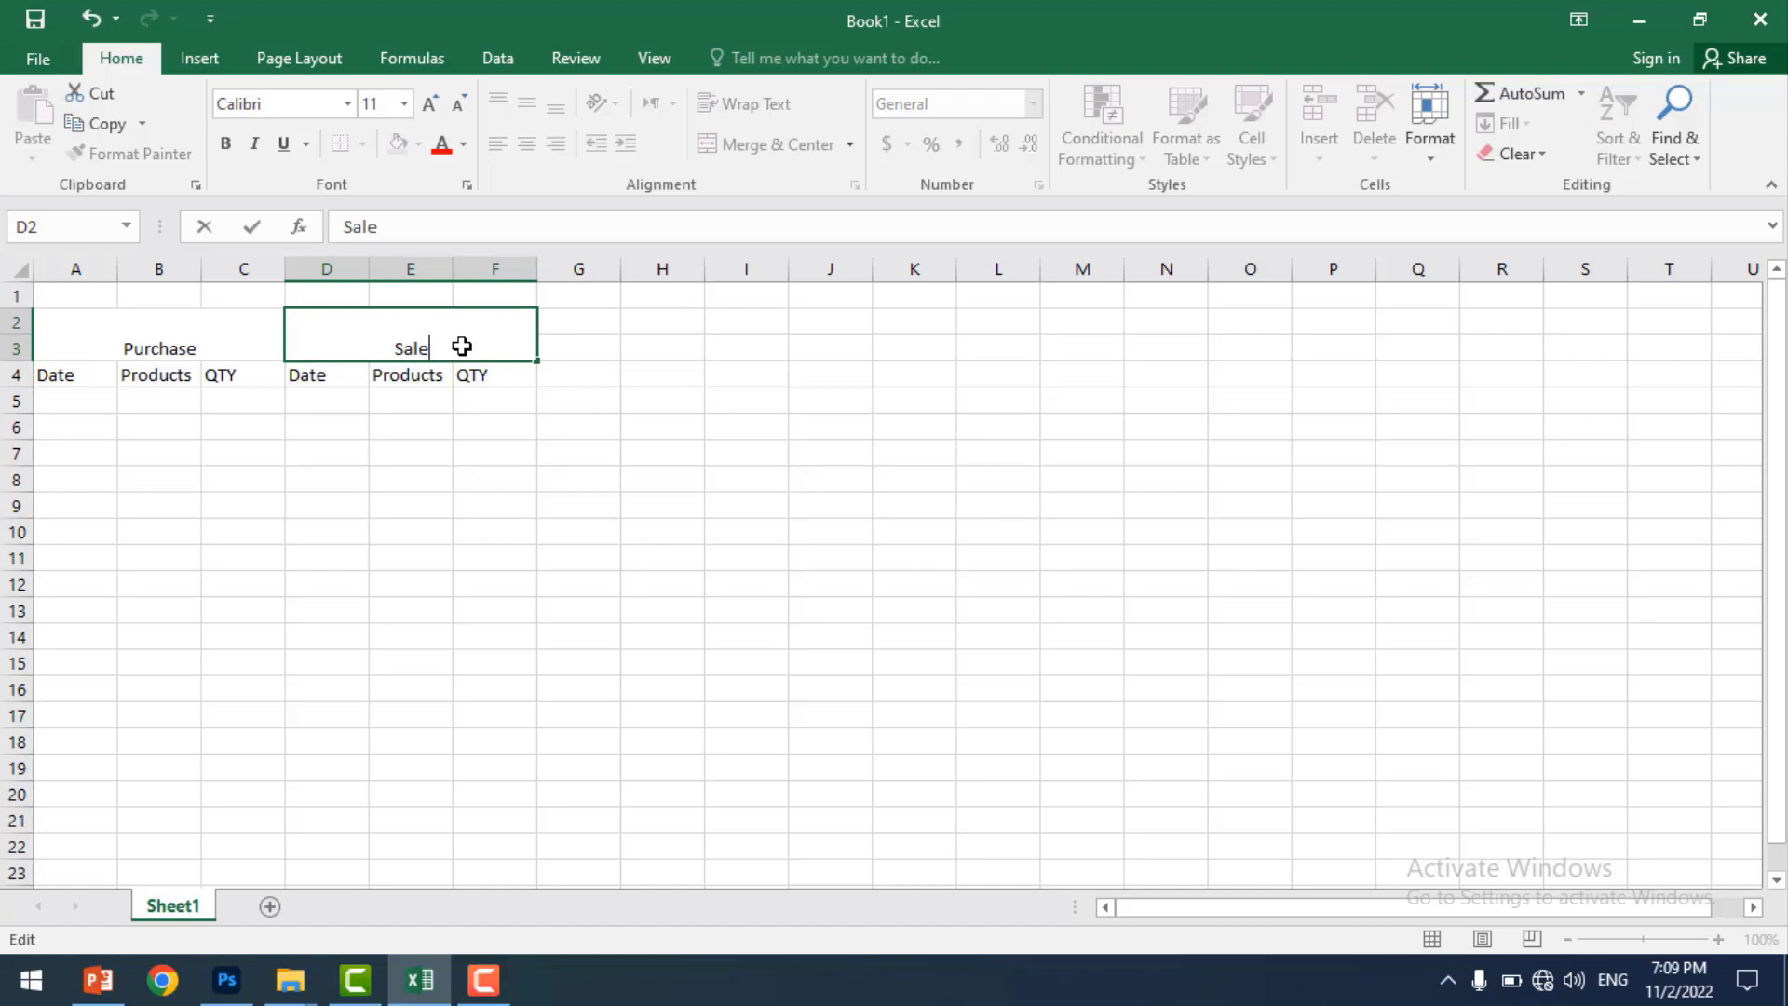
{"action": "left_click", "coordinate": [746, 451]}
- Enter Products, Purchase, Sale and Stock as headers in G4:J4
{"action": "left_click", "coordinate": [312, 373]}
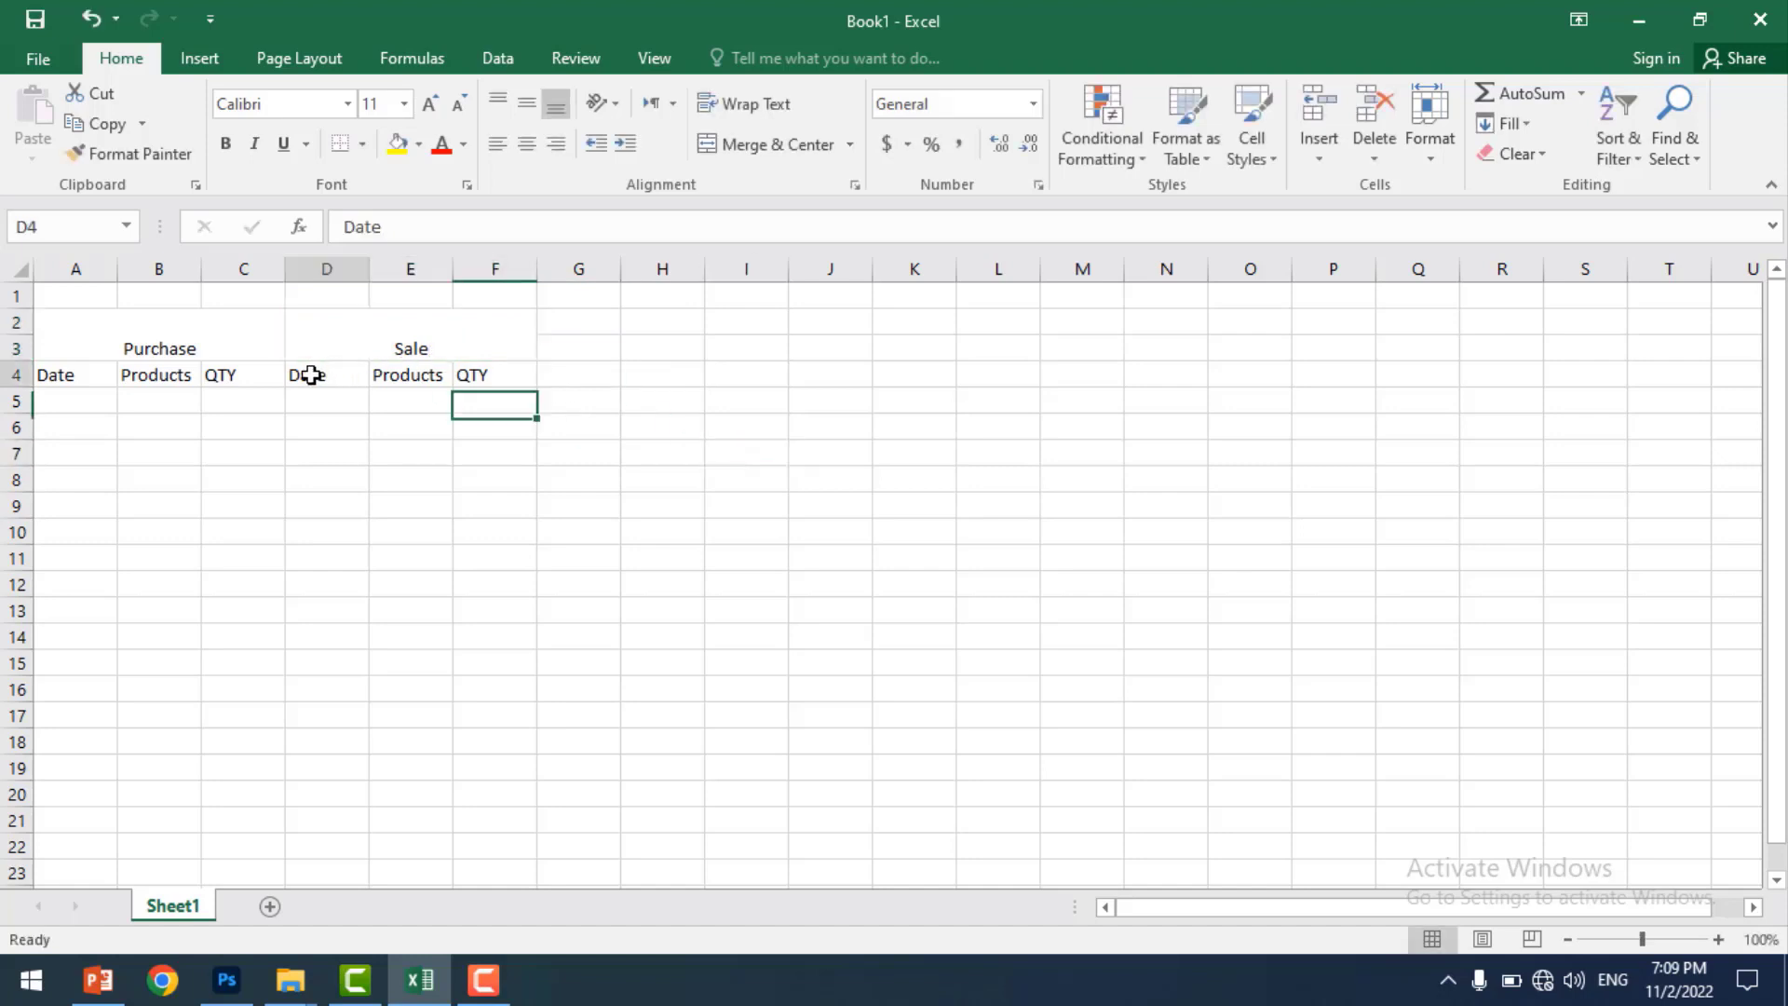
{"action": "left_click", "coordinate": [583, 371]}
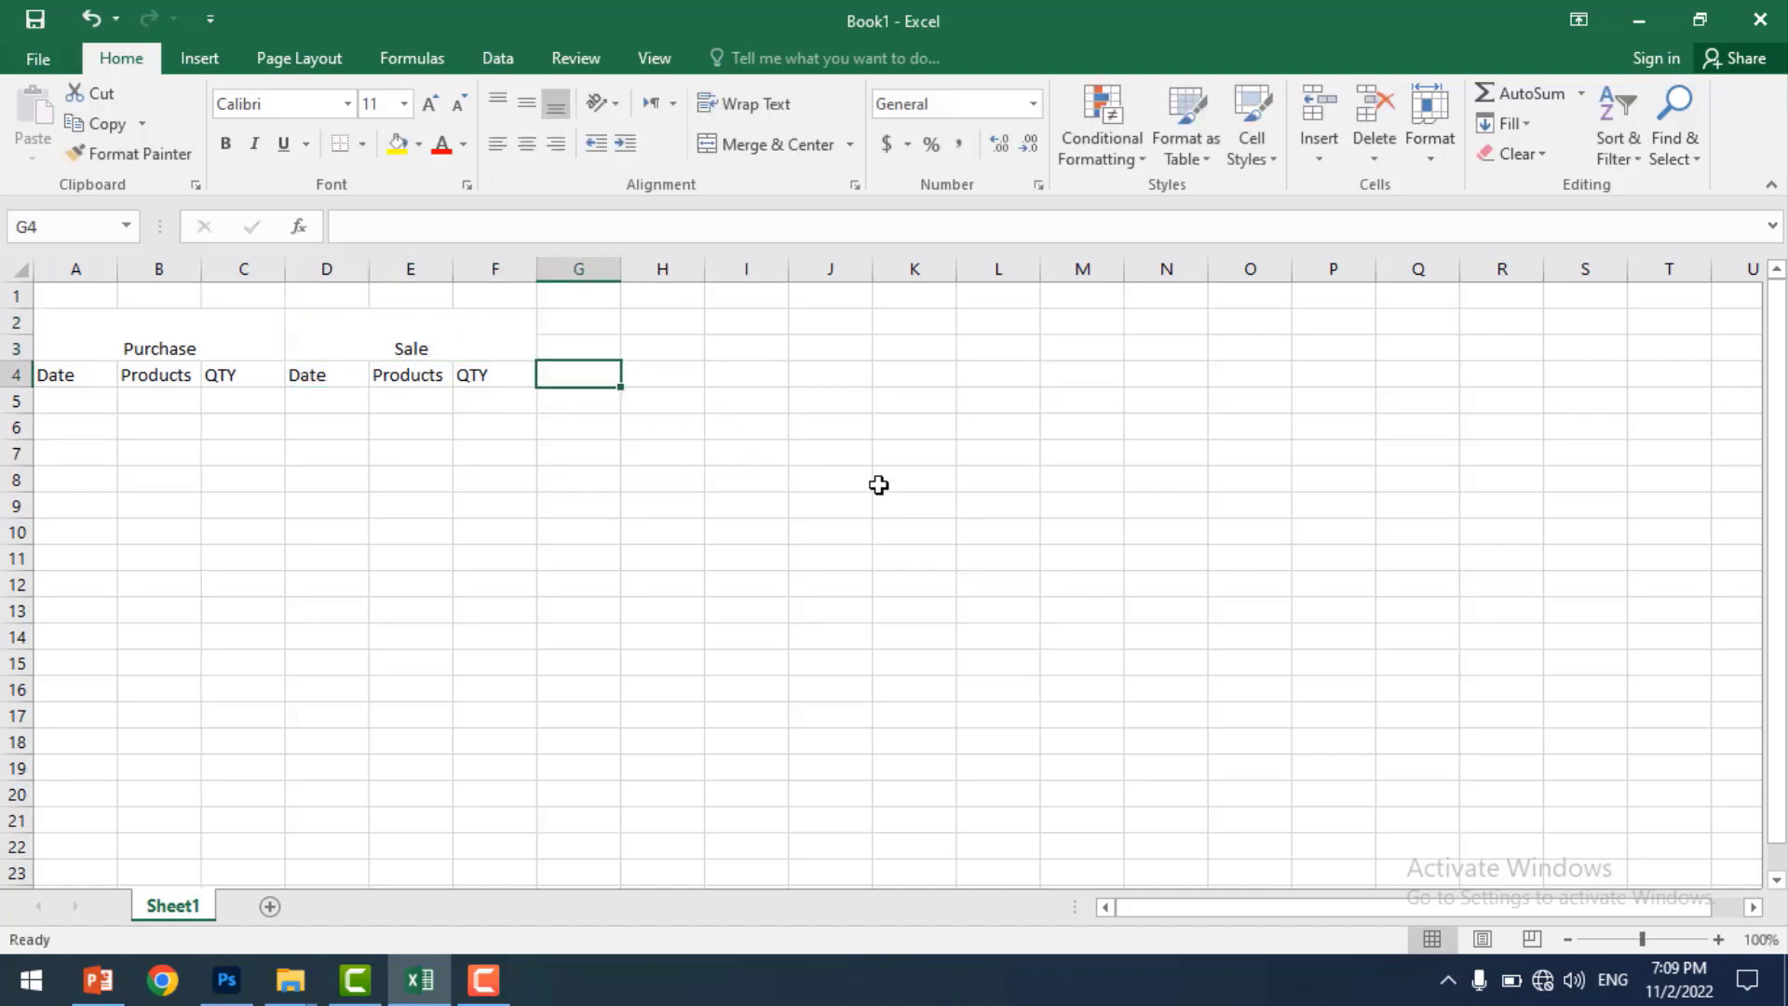
{"action": "type", "text": "Prod"}
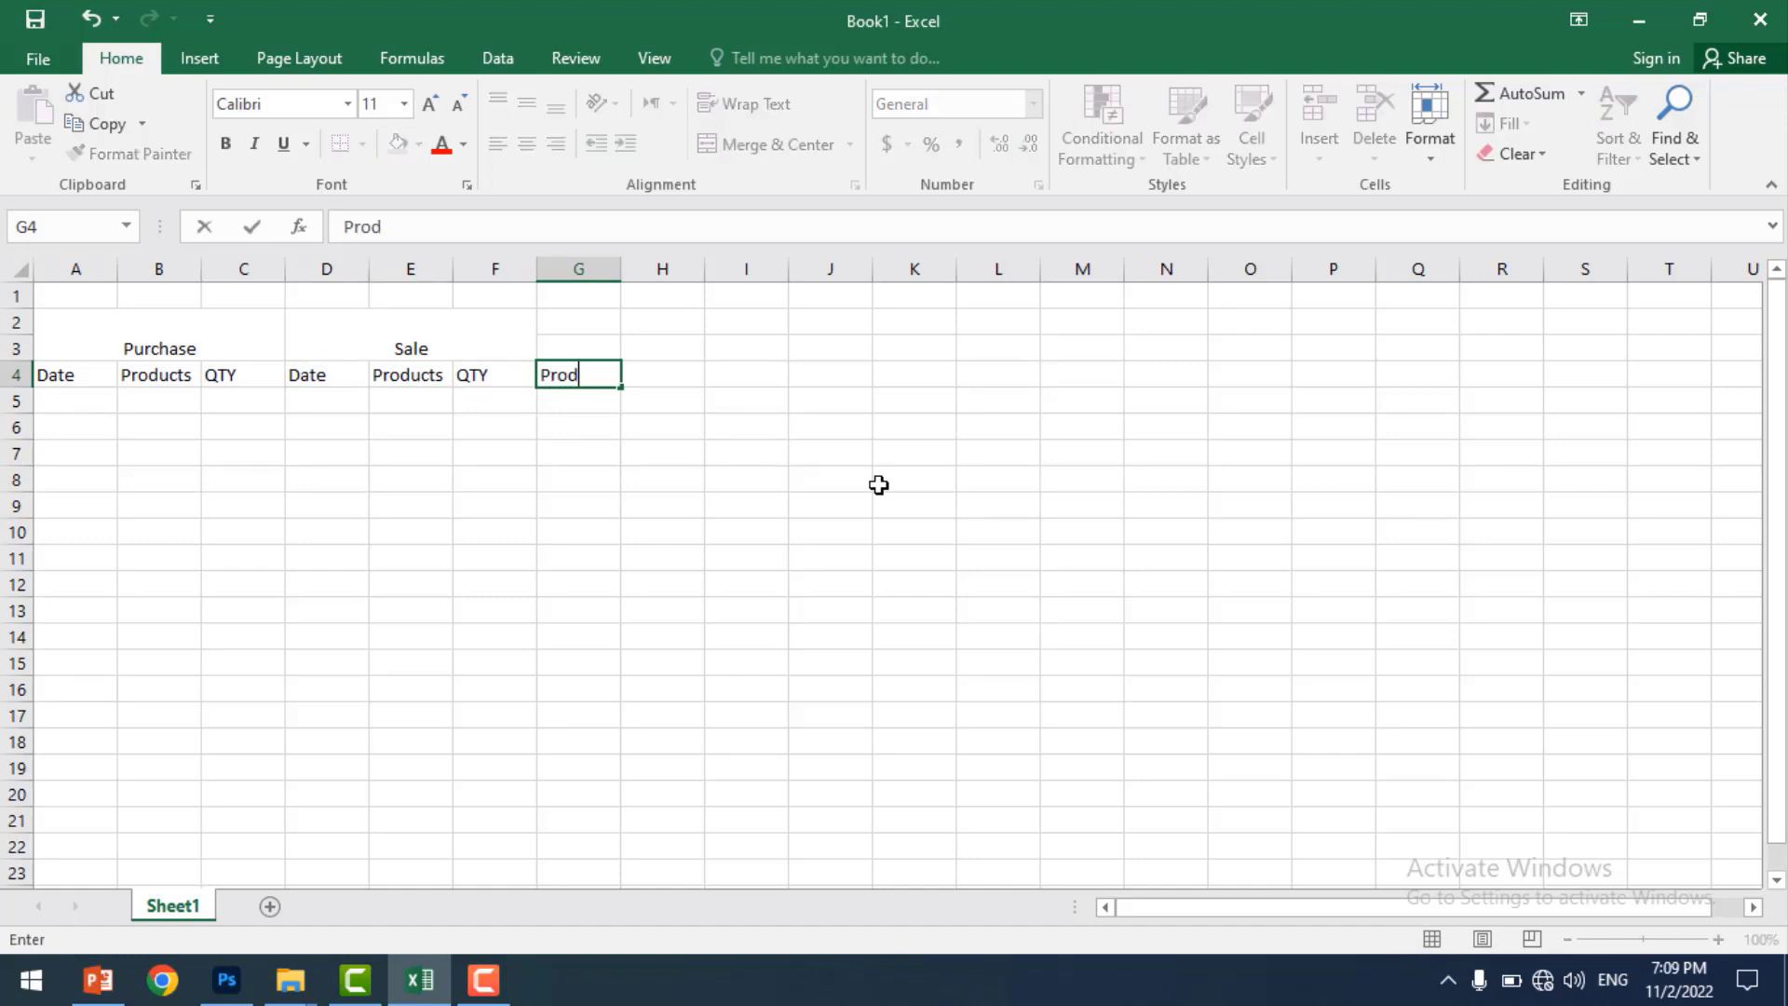
{"action": "type", "text": "uct"}
{"action": "type", "text": "s"}
{"action": "key", "text": "Tab"}
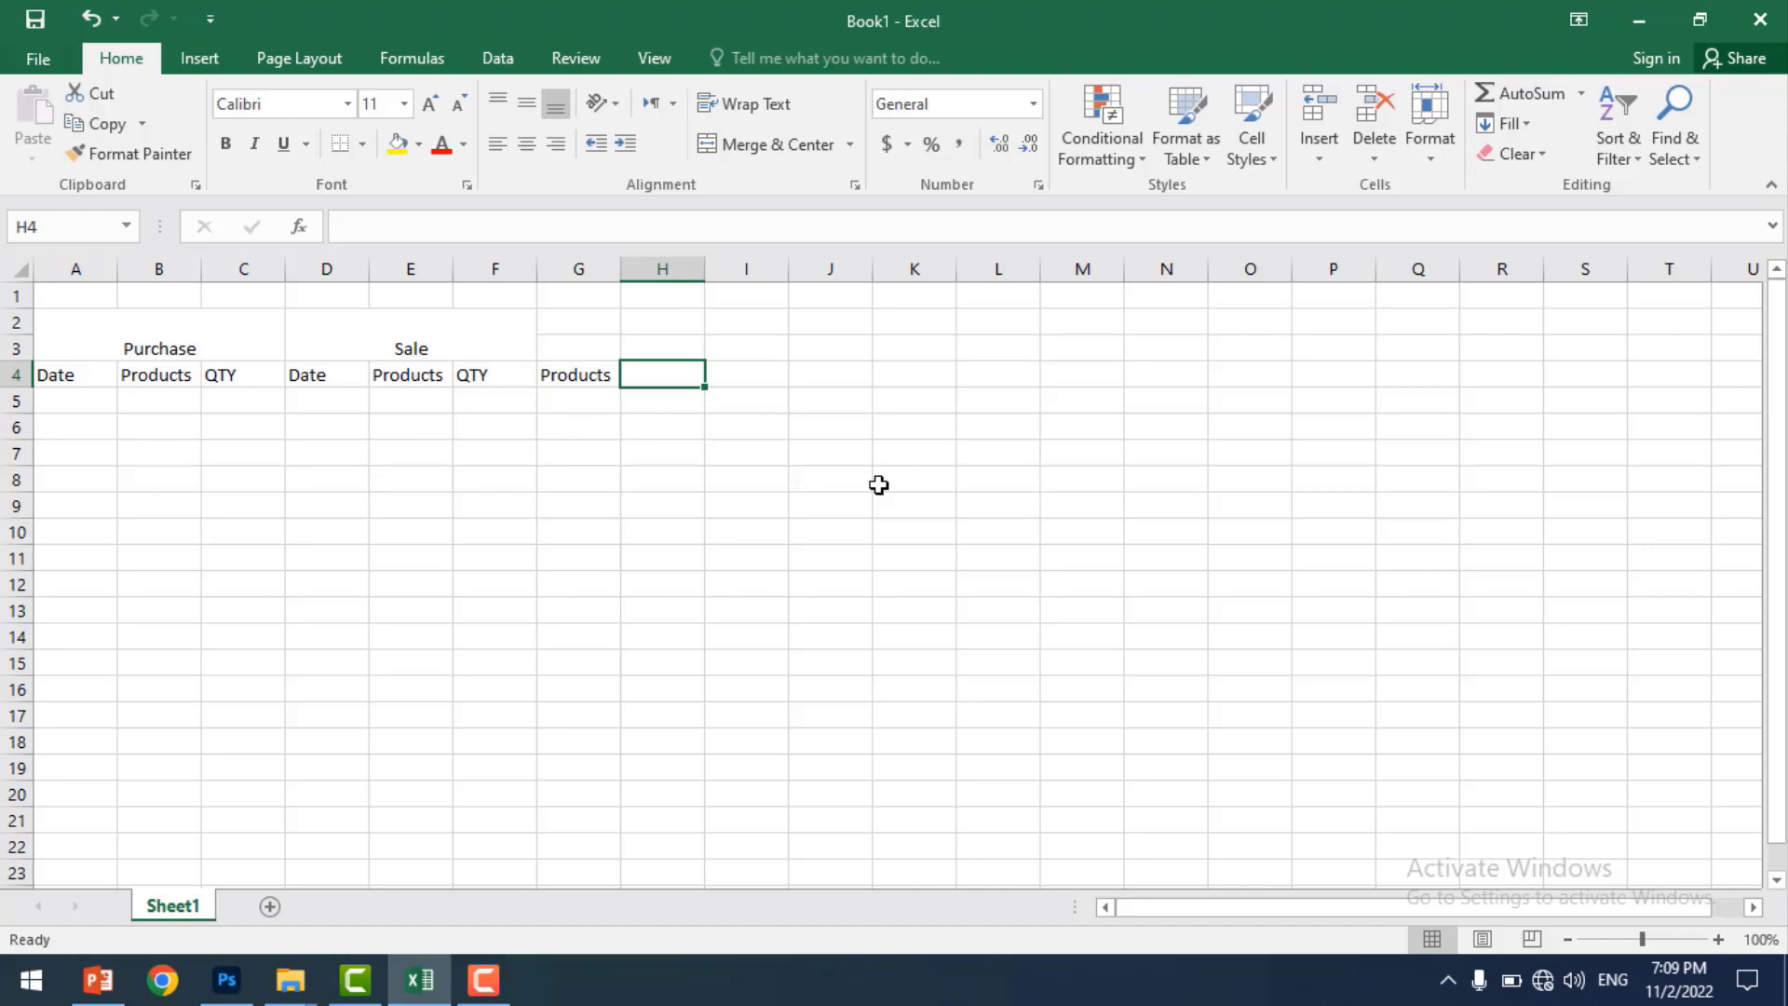
{"action": "type", "text": "P"}
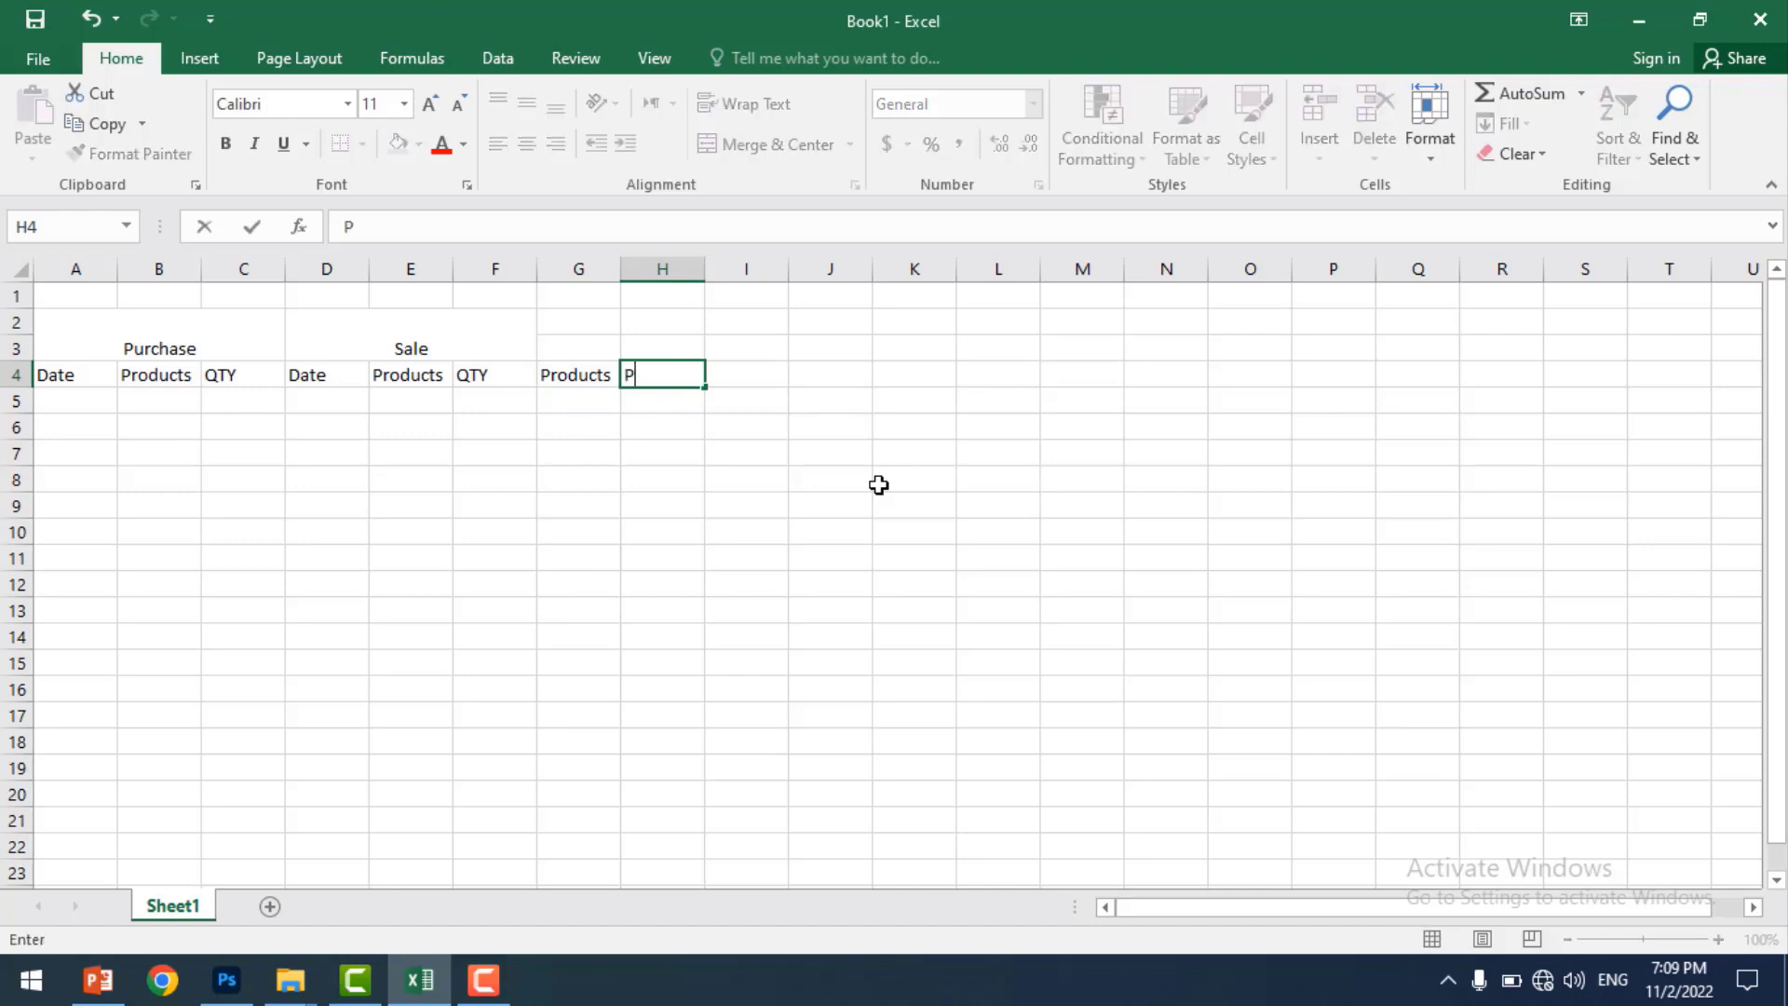
{"action": "type", "text": "urchase"}
{"action": "key", "text": "Tab"}
{"action": "type", "text": "Sale"}
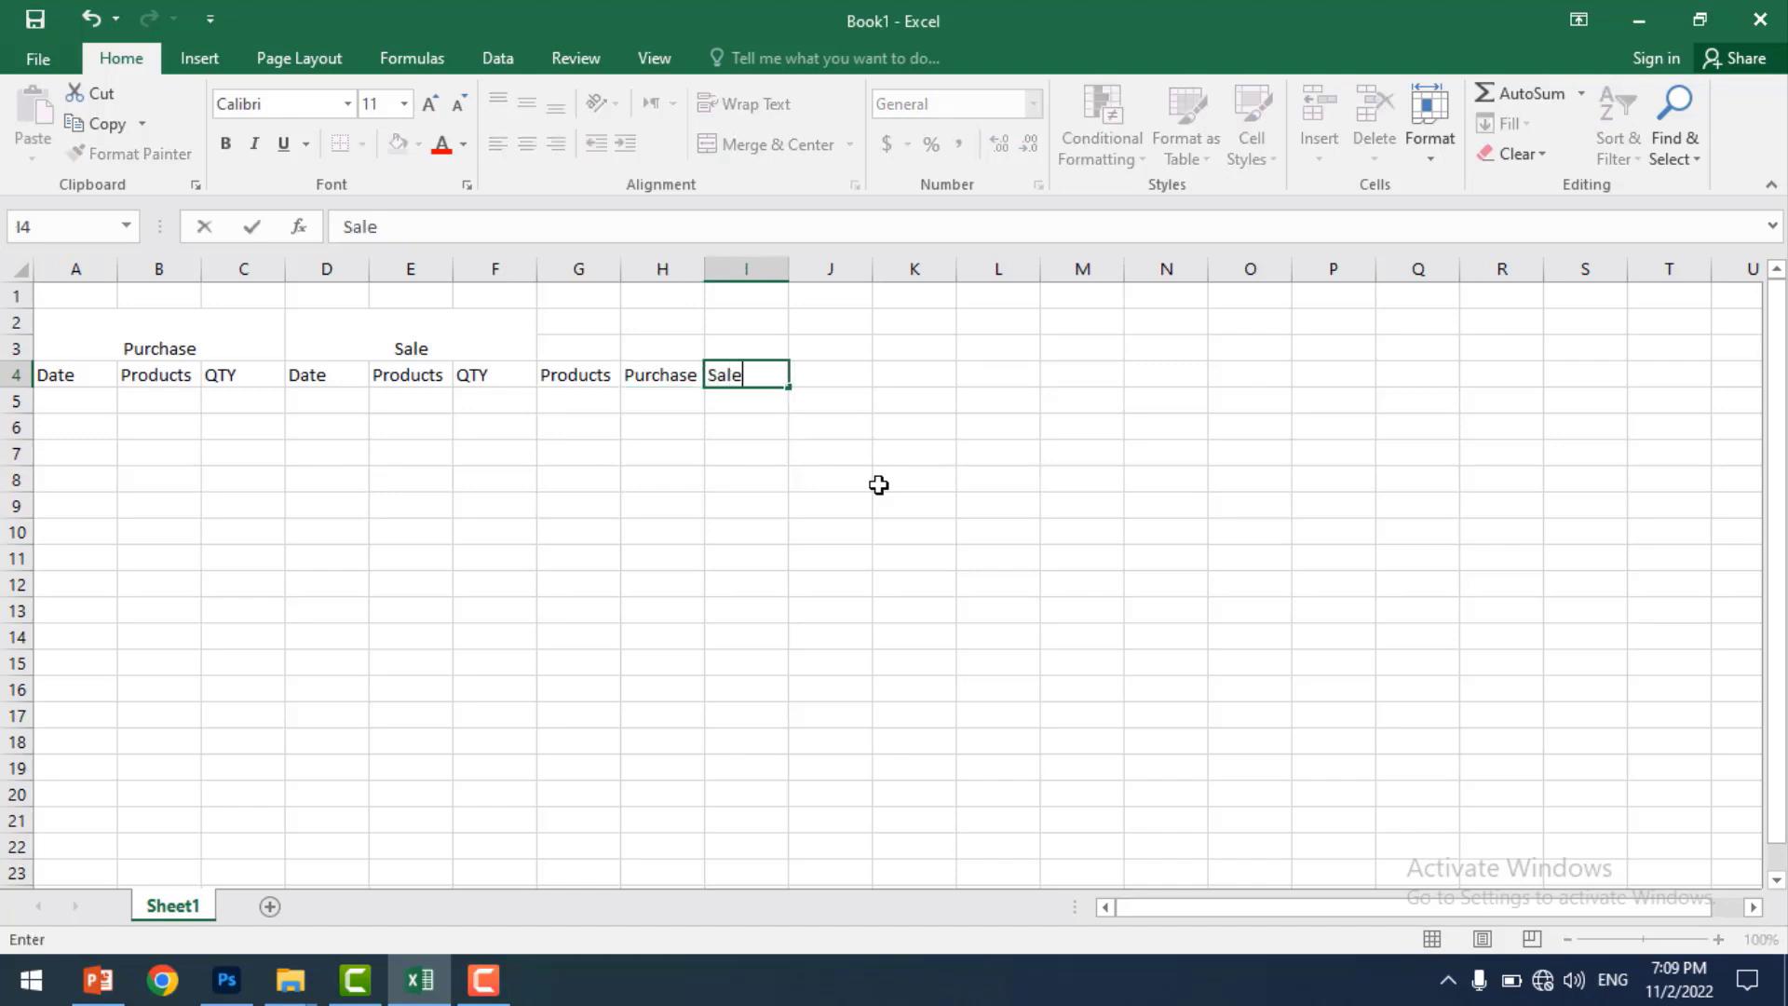
{"action": "key", "text": "Tab"}
{"action": "type", "text": "S"}
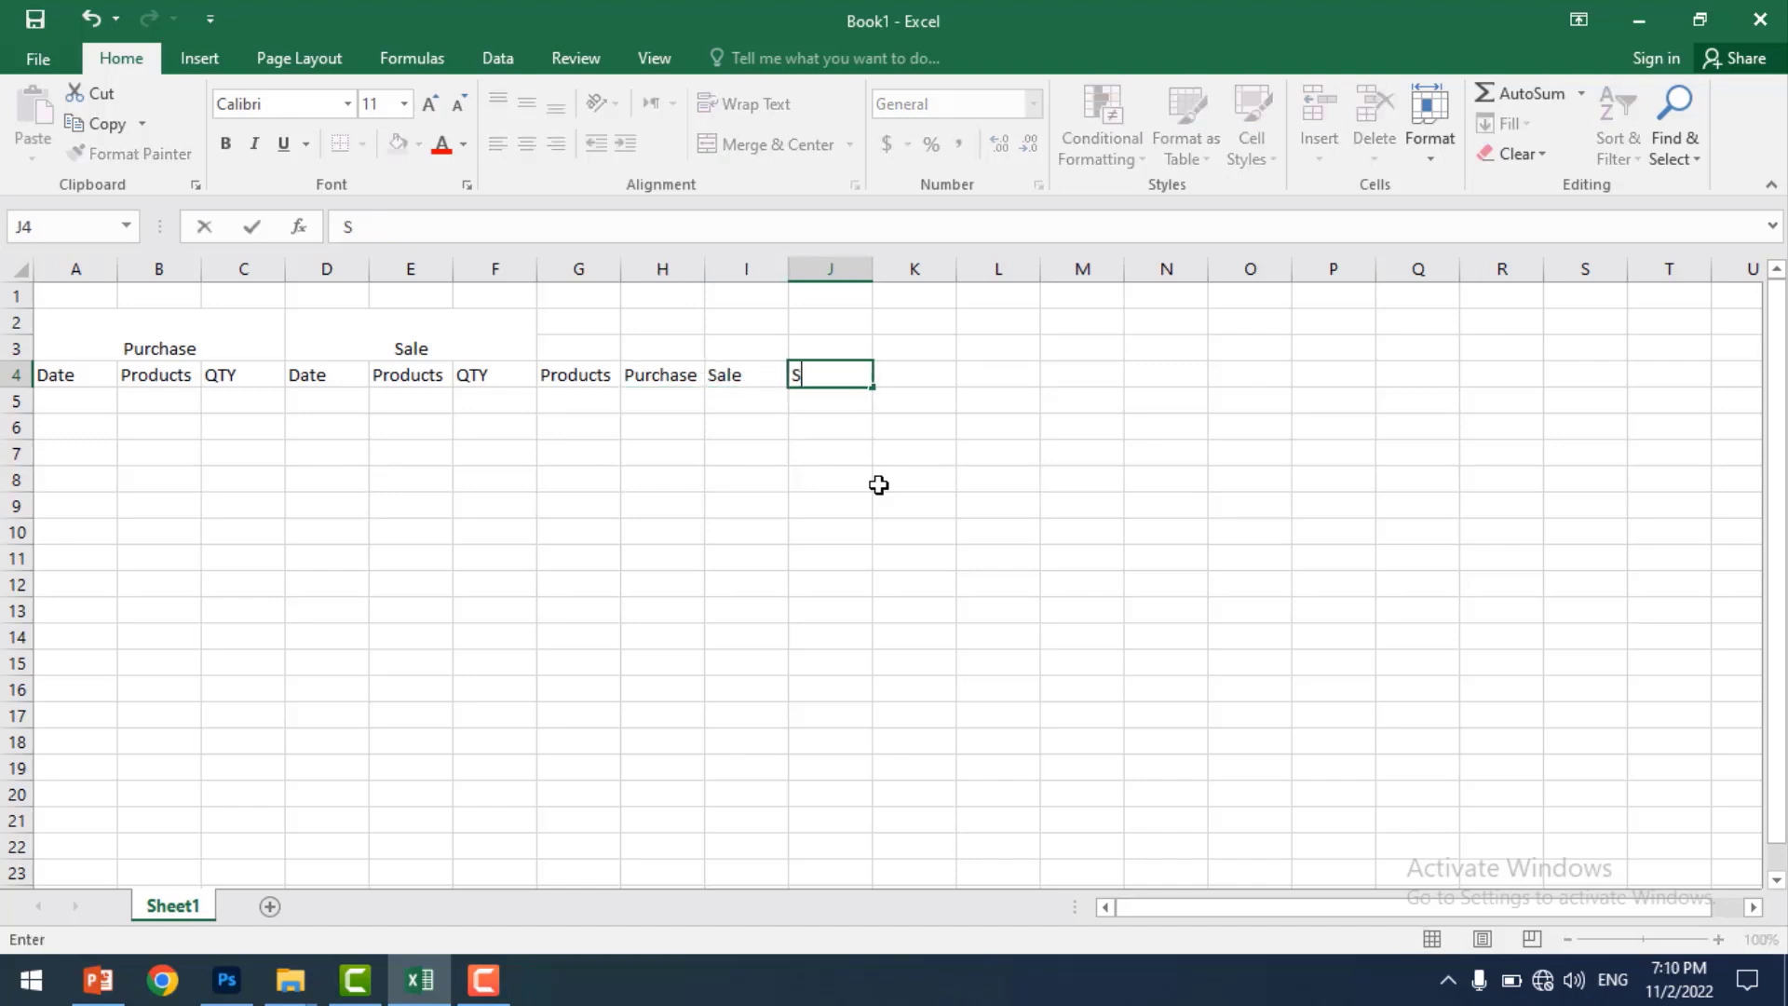
{"action": "type", "text": "tock"}
{"action": "key", "text": "Tab"}
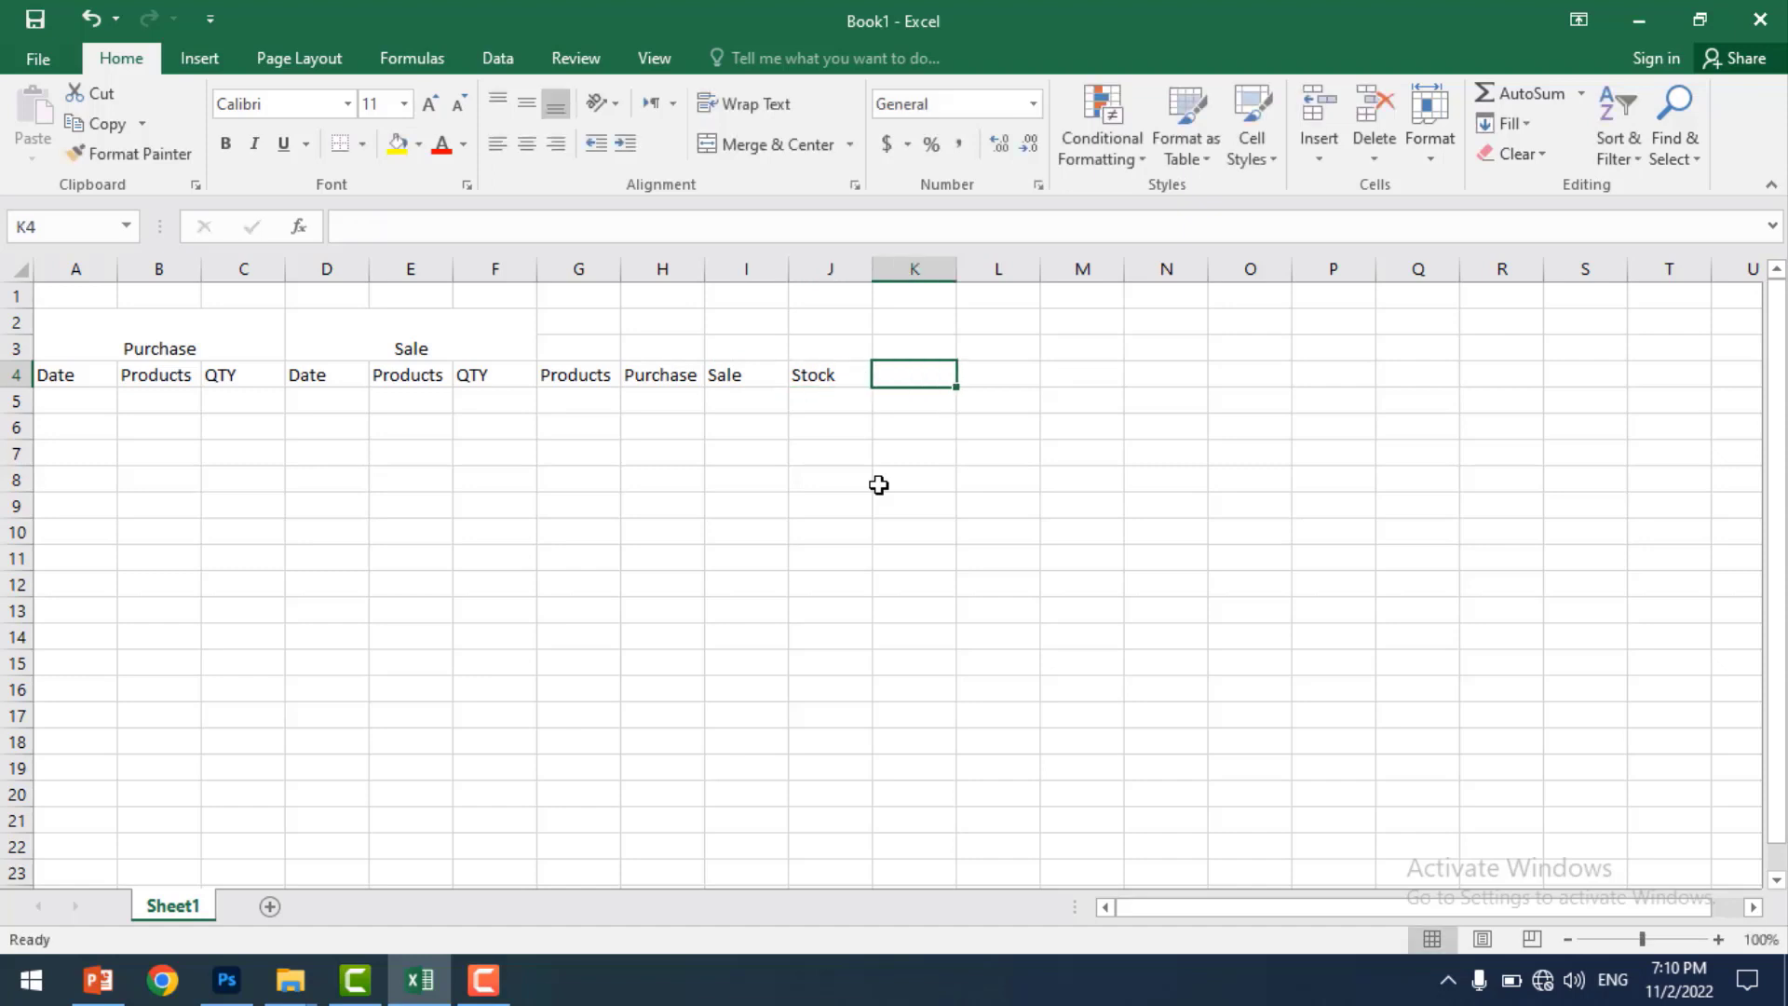
- Enter the Remarks header in K4, then select the header row and table area
{"action": "type", "text": "Remarks"}
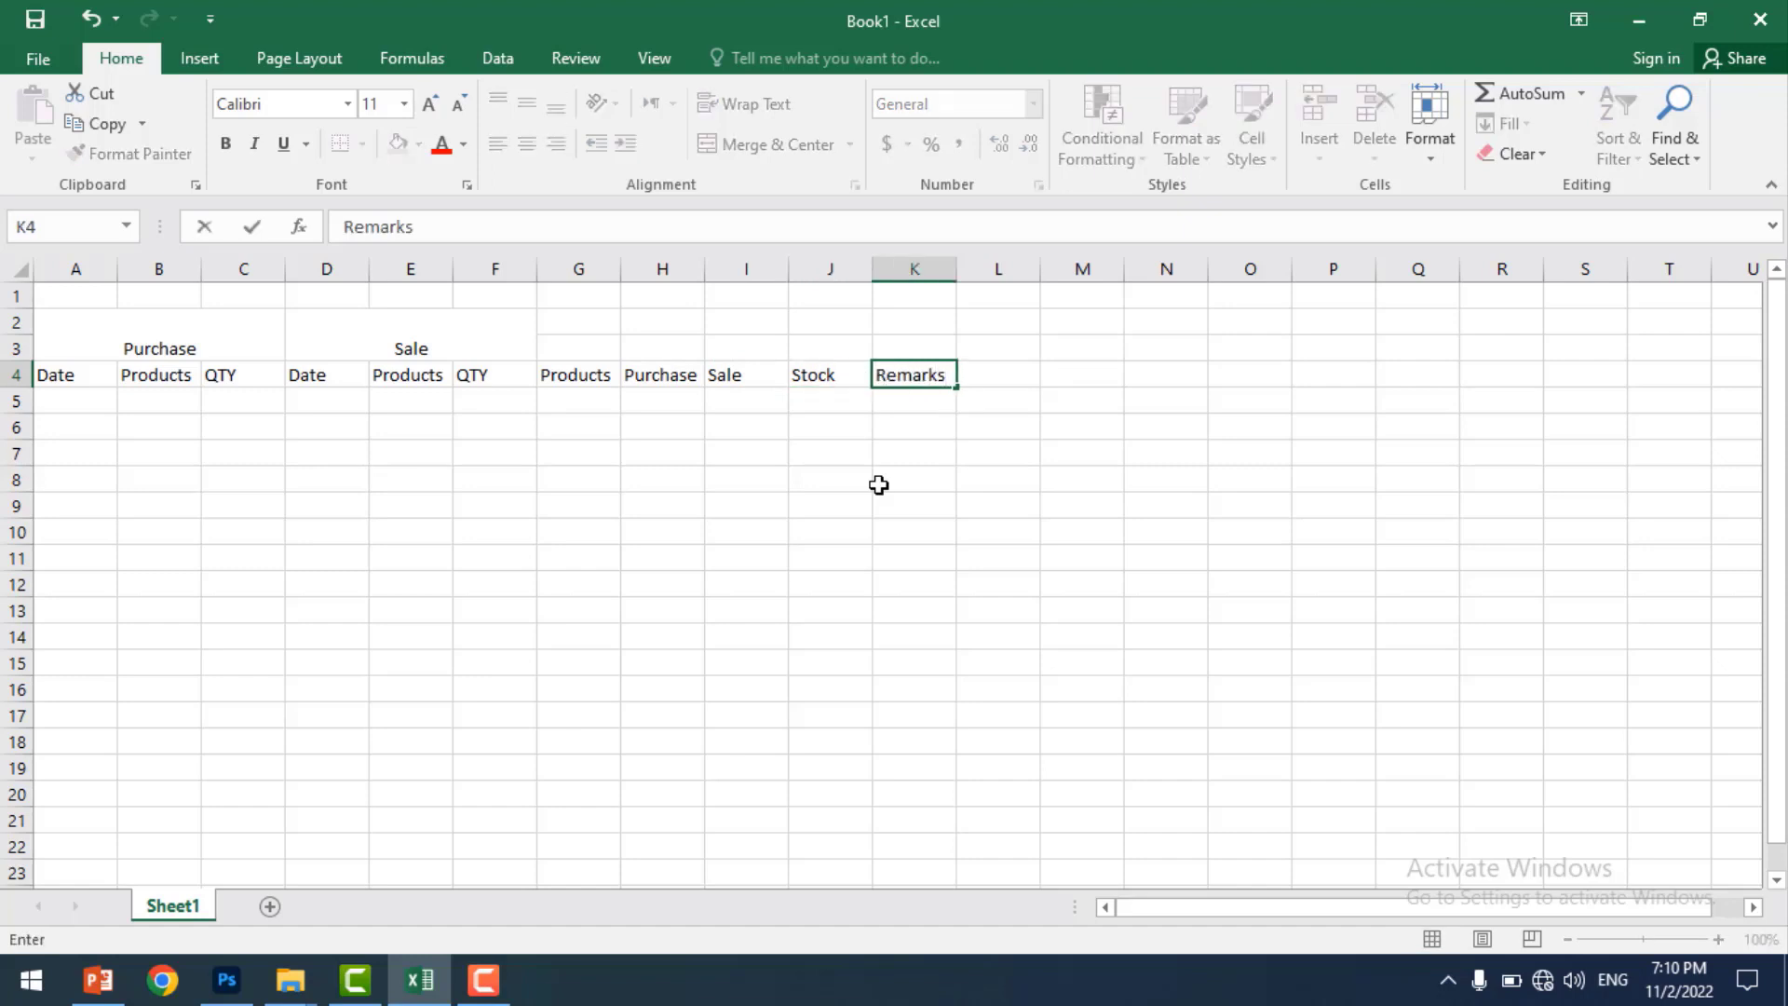
{"action": "left_click", "coordinate": [878, 484]}
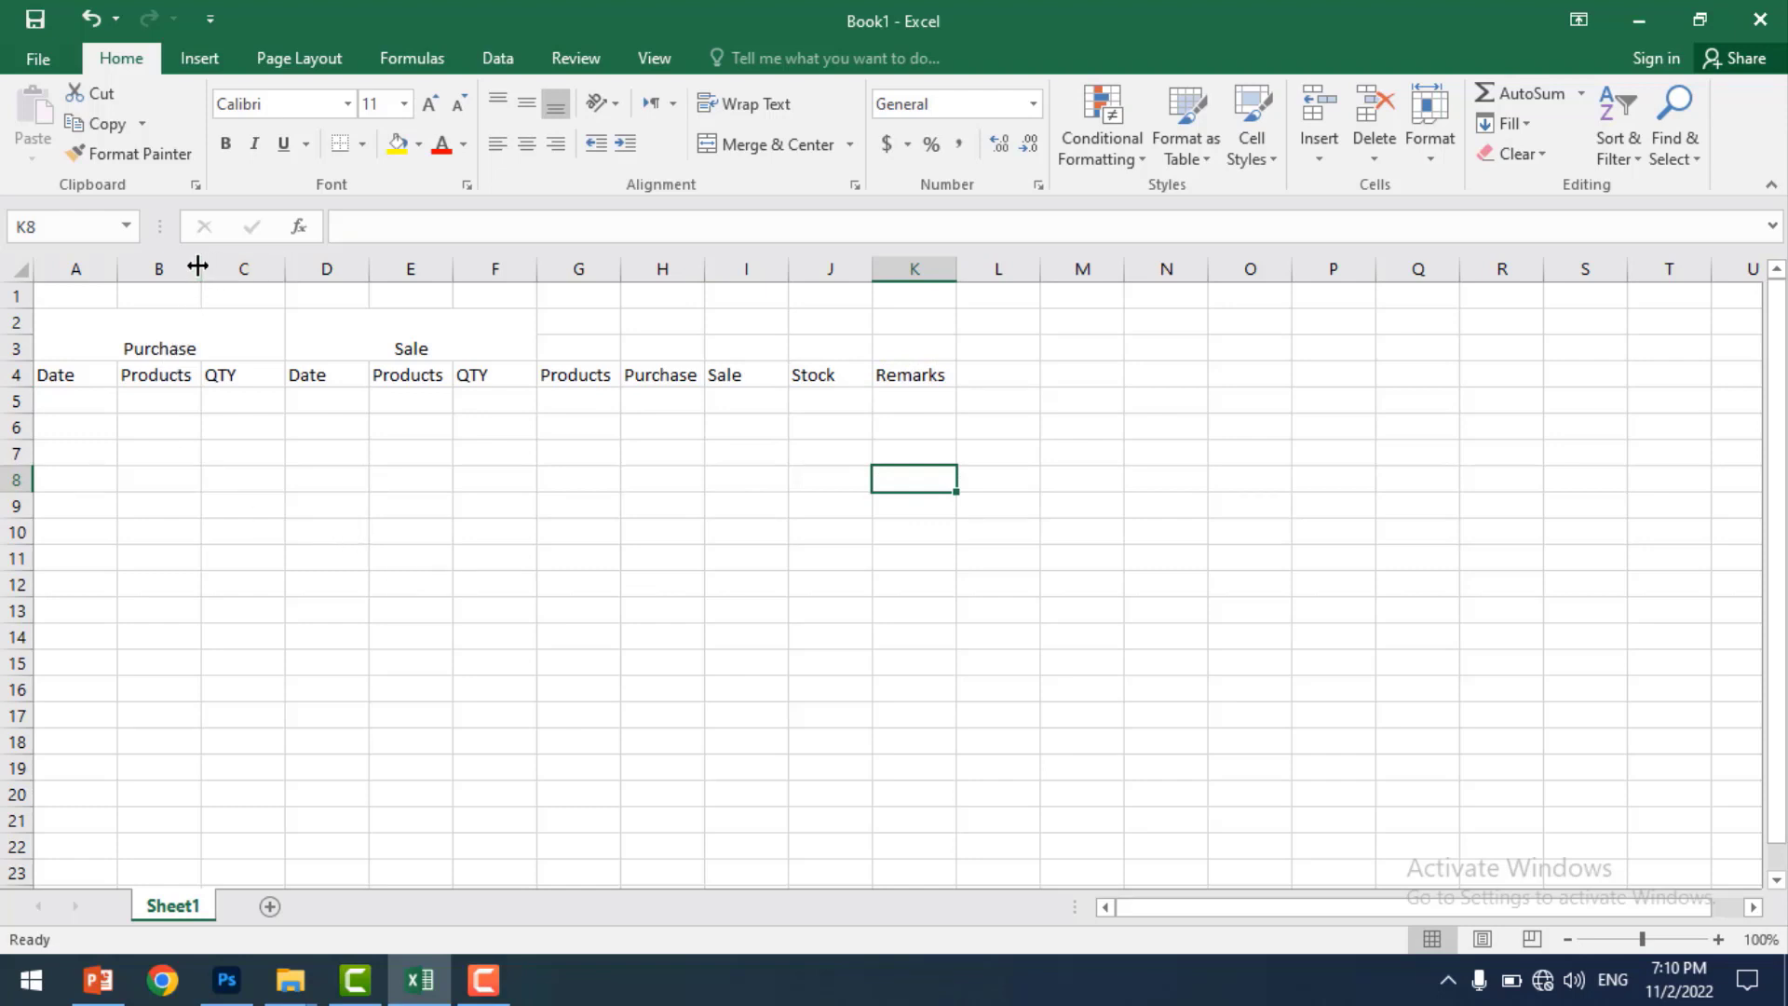
{"action": "left_click_drag", "start_coordinate": [197, 266], "coordinate": [193, 267]}
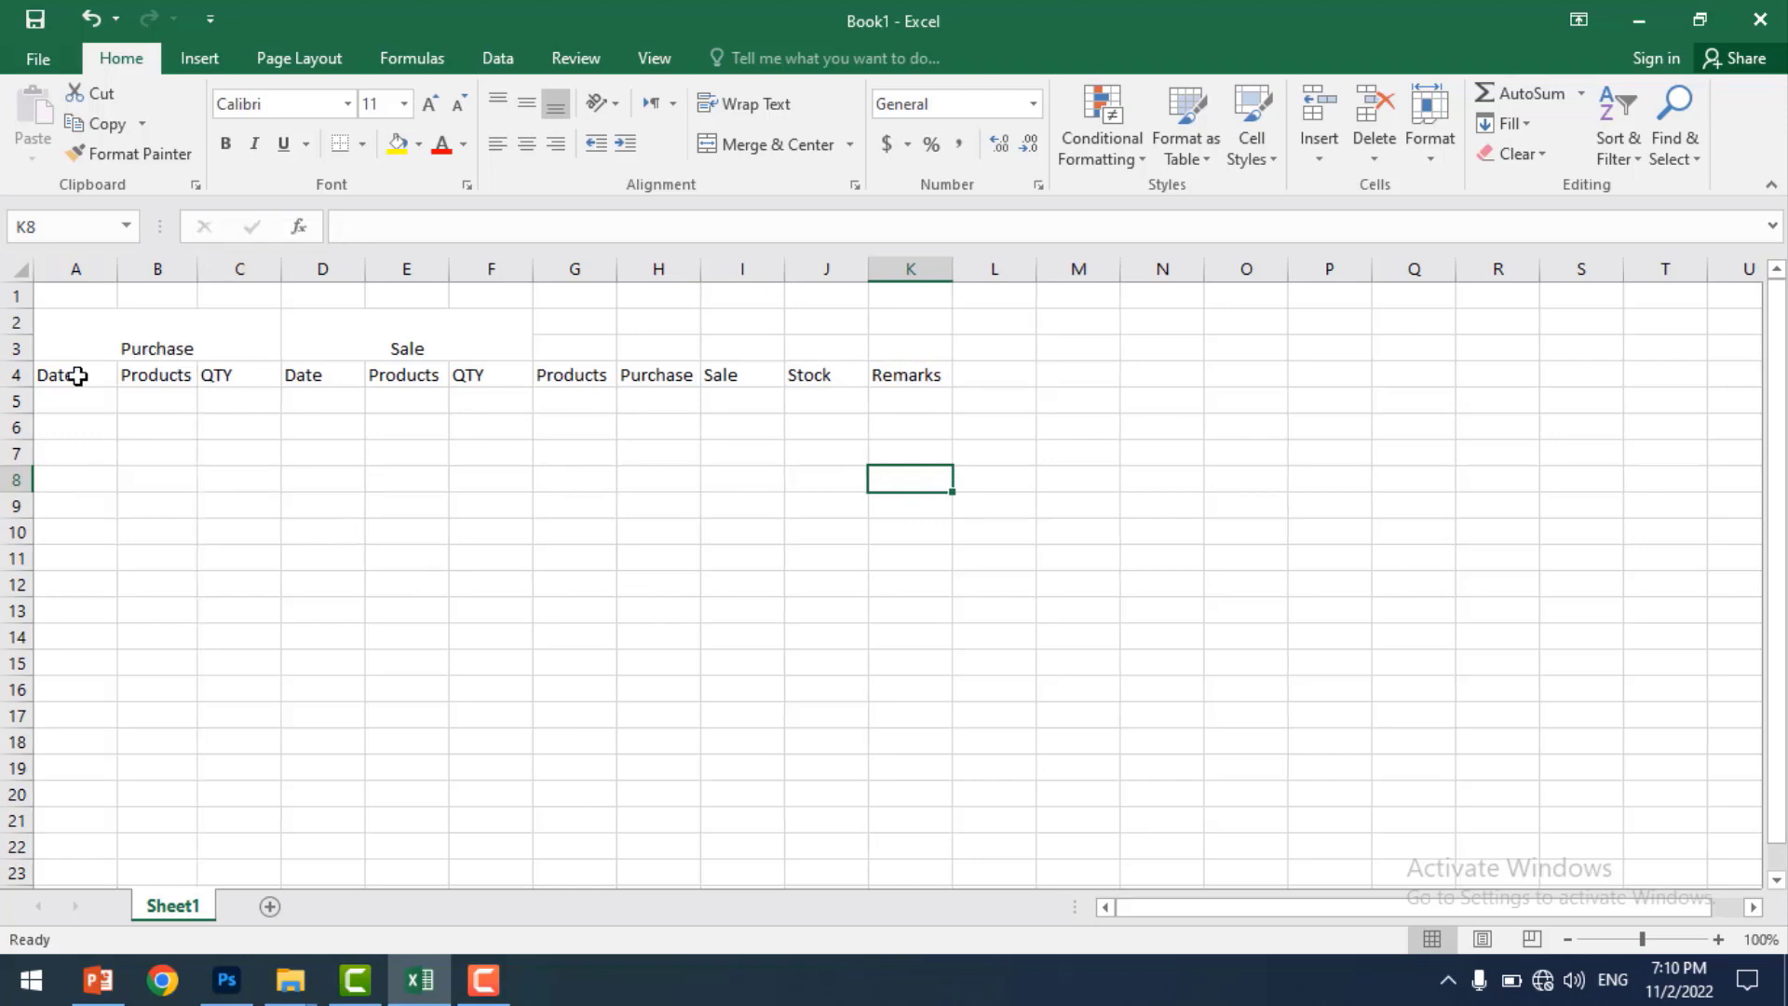
{"action": "left_click", "coordinate": [72, 376]}
{"action": "left_click_drag", "start_coordinate": [344, 382], "coordinate": [893, 374]}
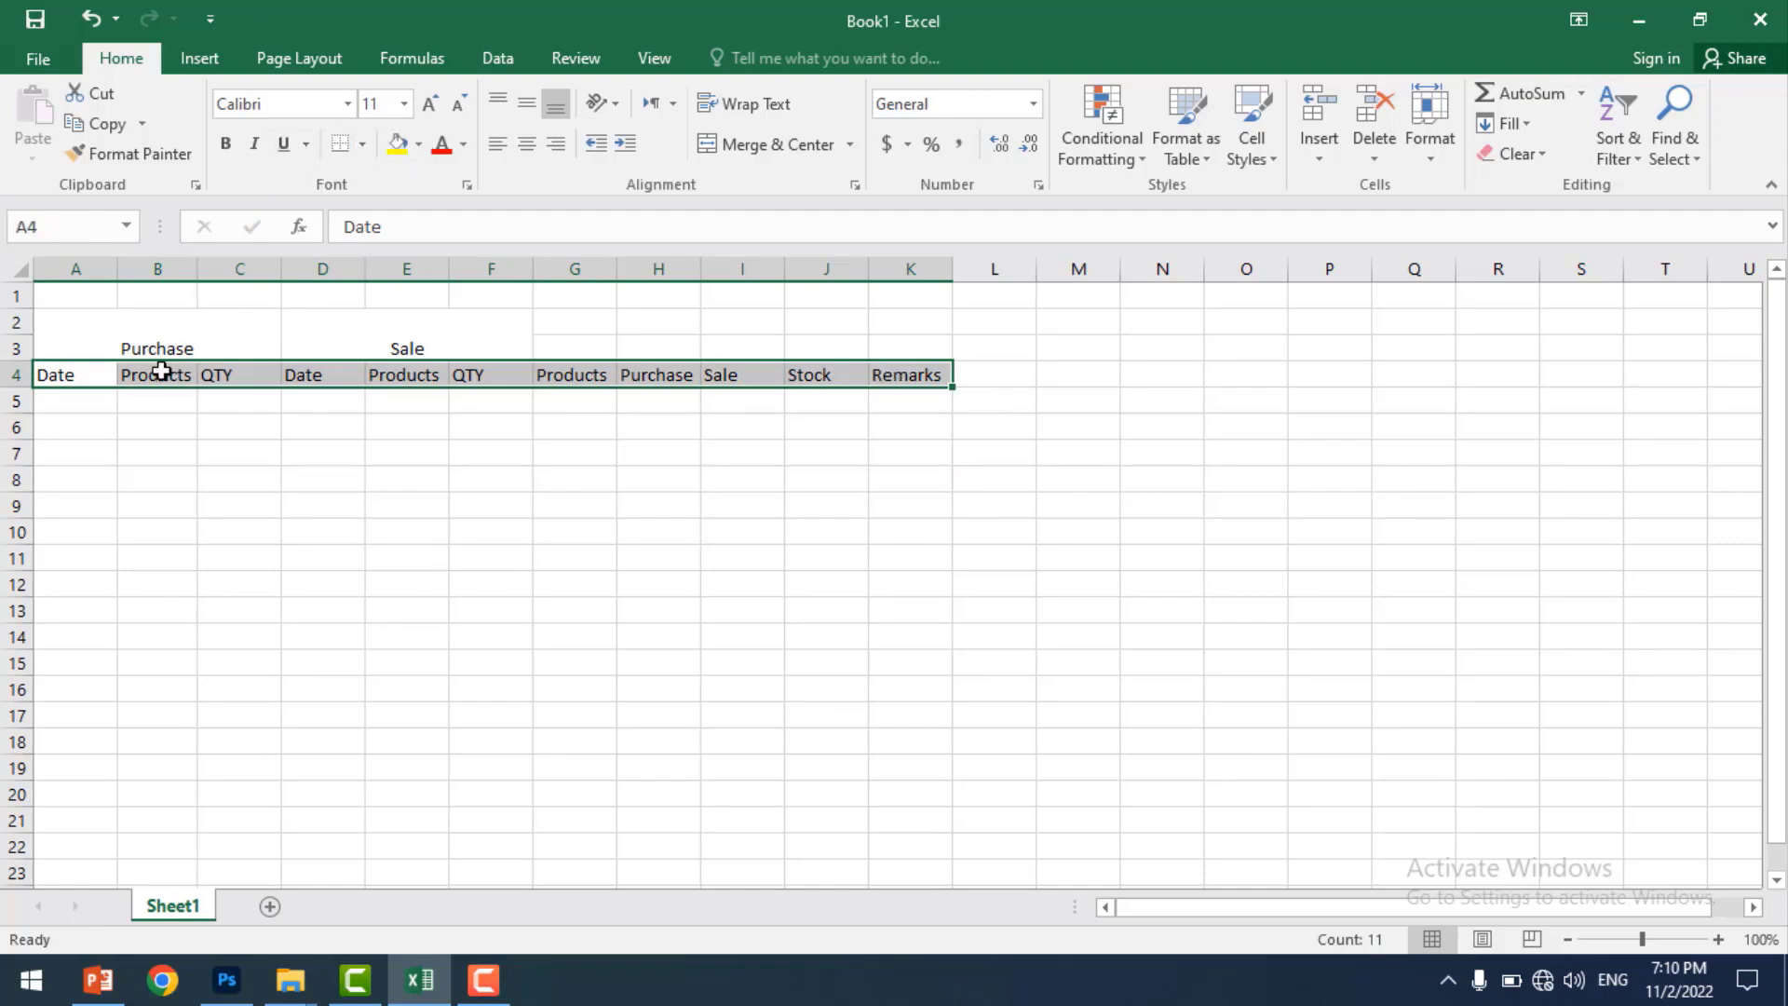
{"action": "mouse_move", "coordinate": [56, 376]}
{"action": "left_mouse_down"}
{"action": "mouse_move", "coordinate": [494, 435]}
{"action": "mouse_move", "coordinate": [878, 535]}
{"action": "mouse_move", "coordinate": [893, 823]}
{"action": "left_mouse_up"}
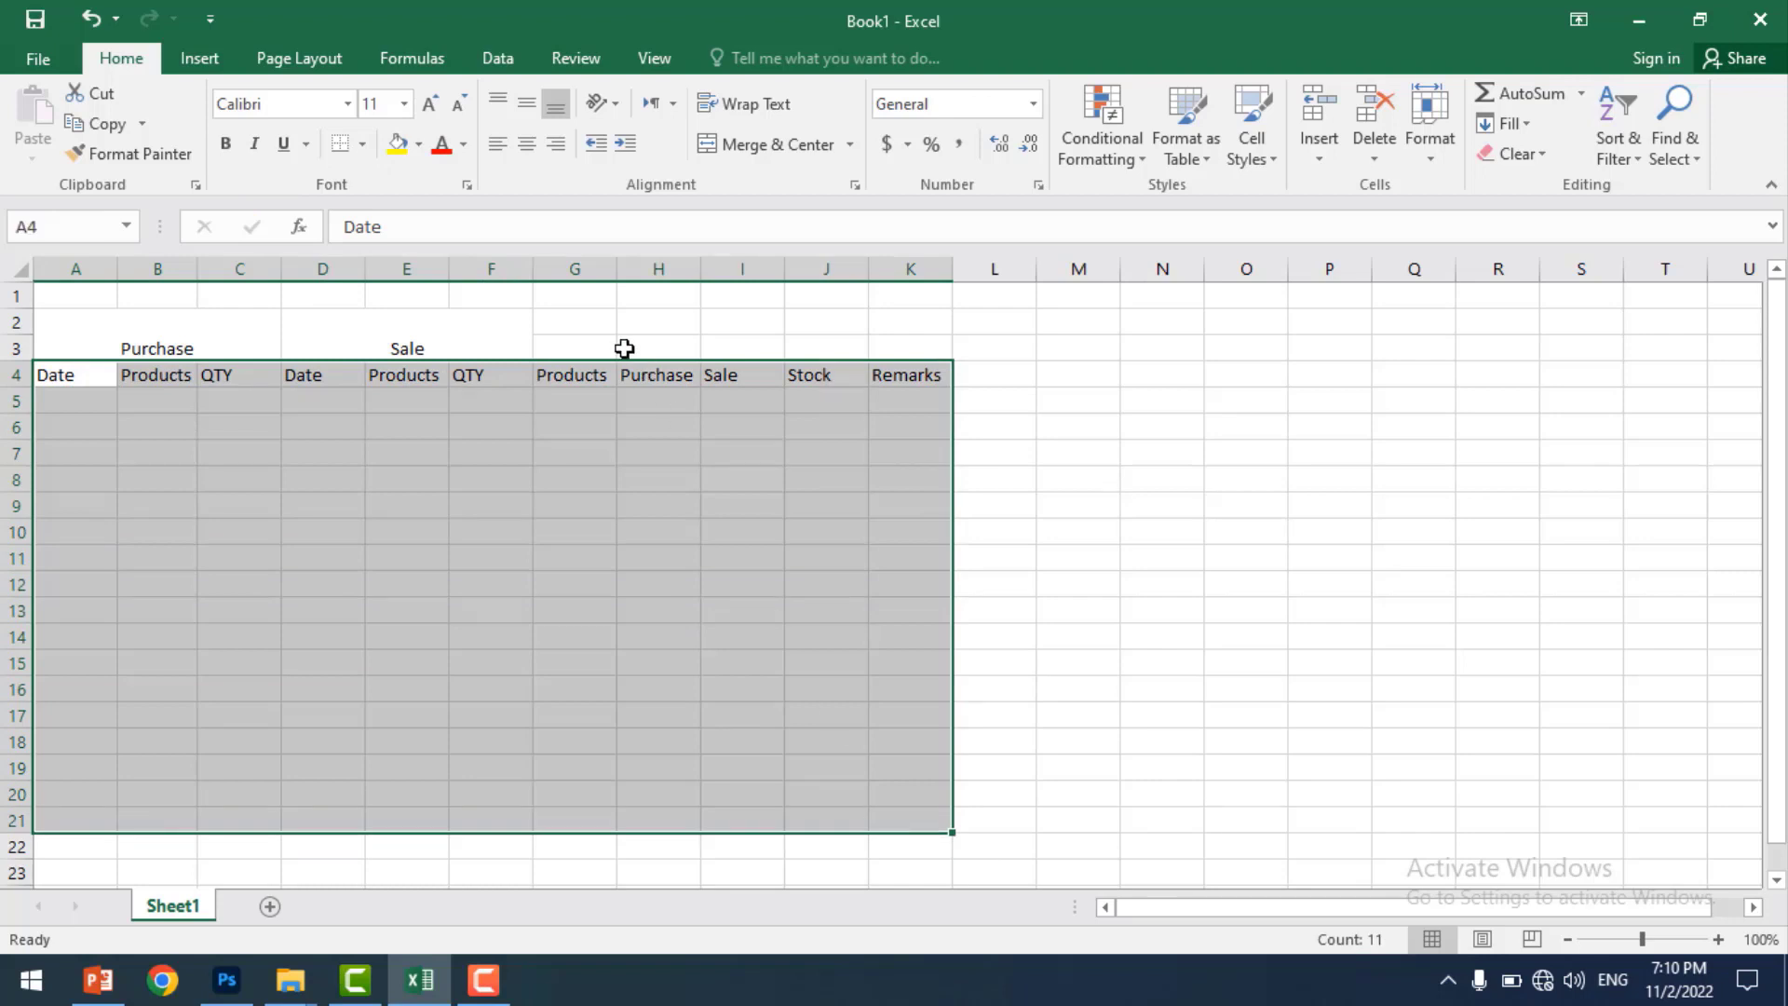
- Merge and centre G2:K3 and enter the heading Stock
{"action": "left_click_drag", "start_coordinate": [576, 320], "coordinate": [897, 339]}
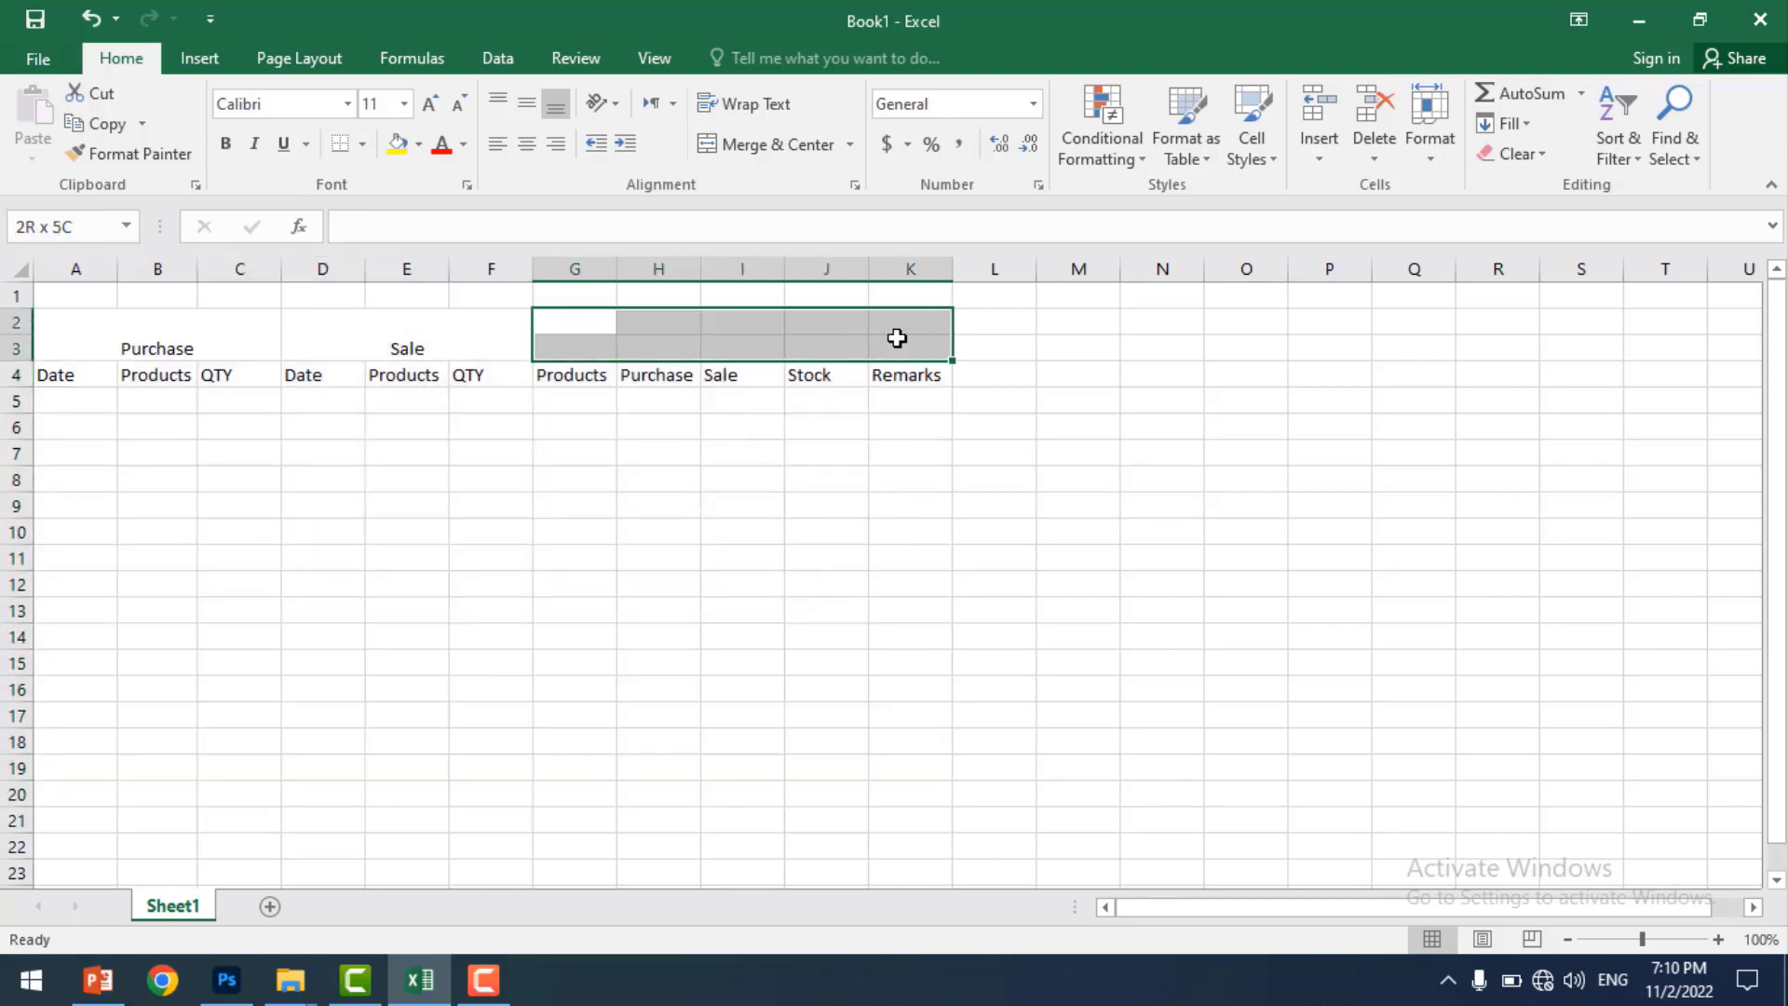
{"action": "left_click", "coordinate": [751, 146]}
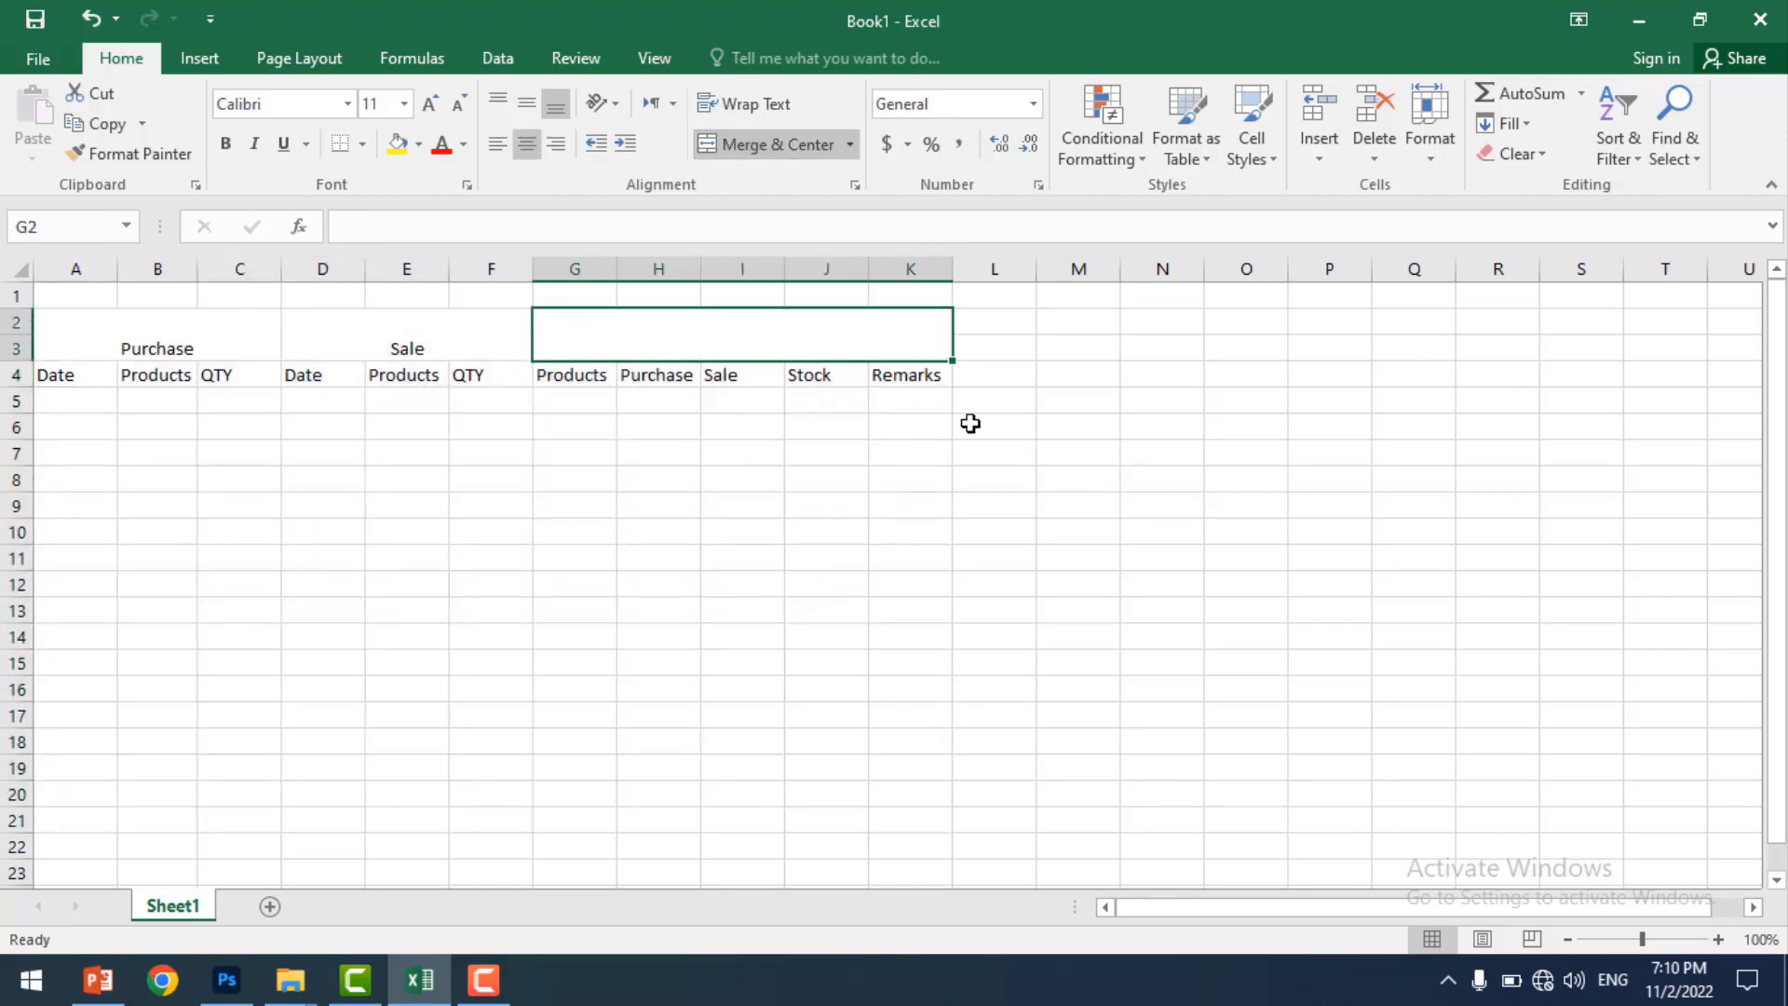
{"action": "type", "text": "Stock"}
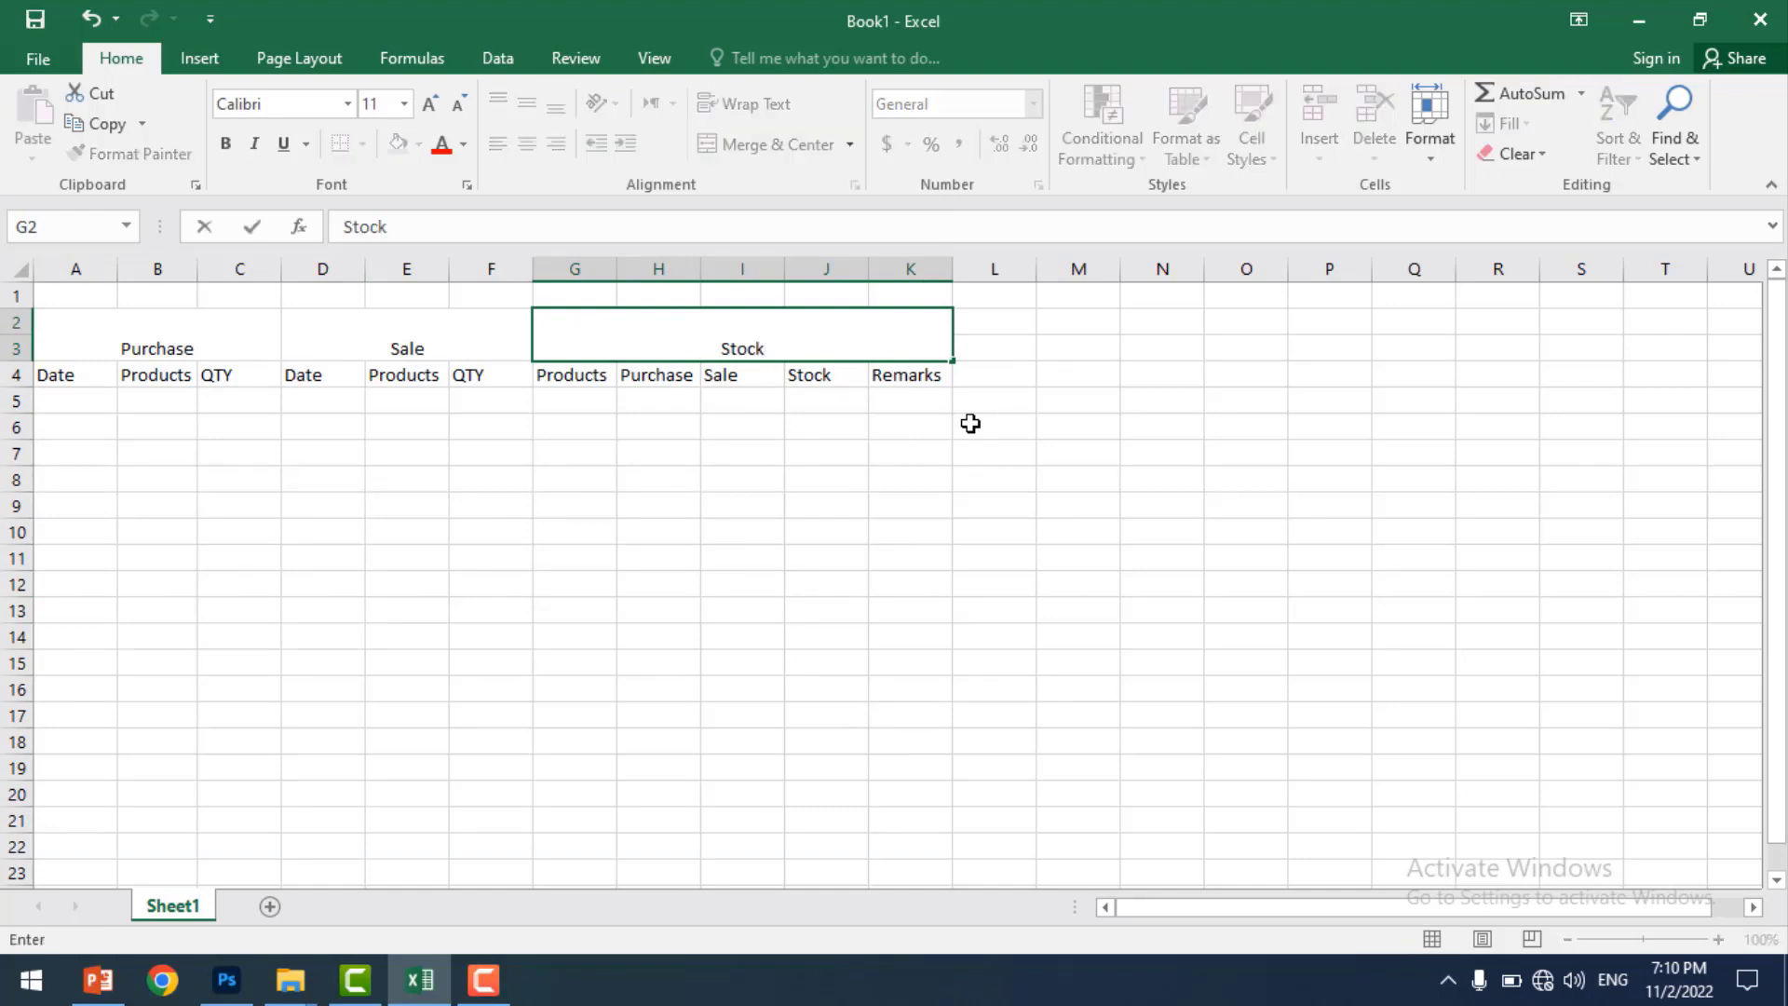
{"action": "left_click", "coordinate": [971, 424]}
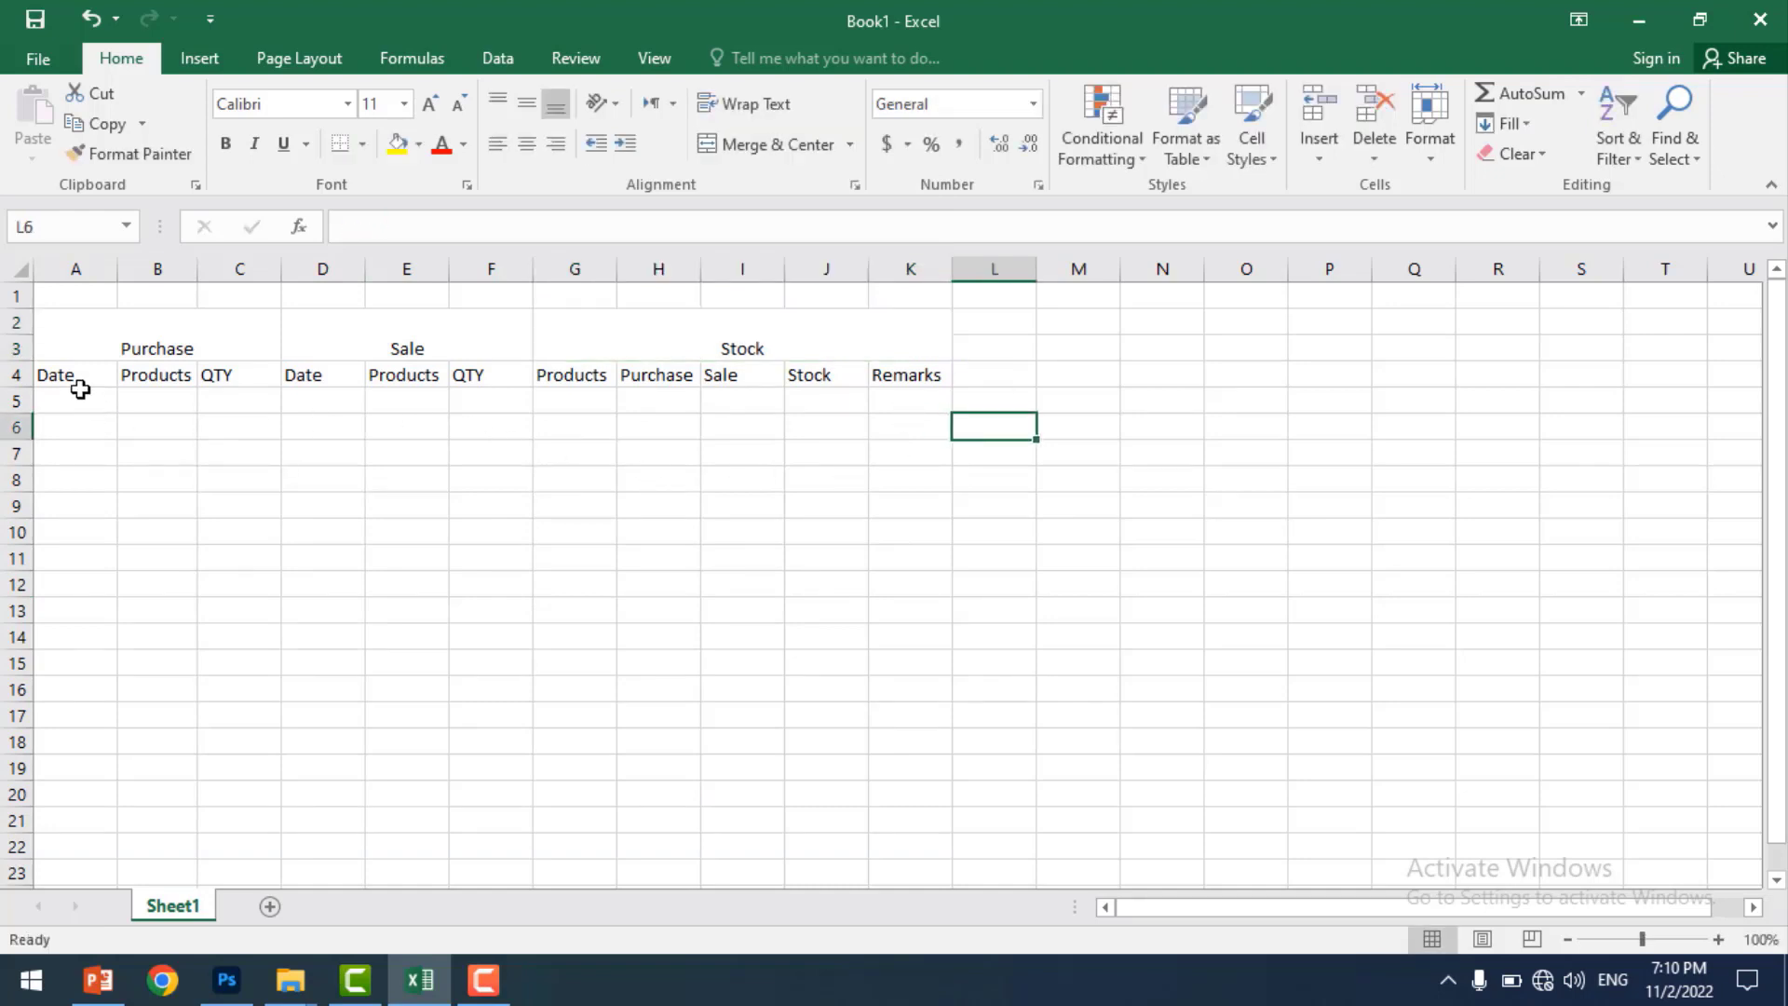
- Apply All Borders to A4:K17, then select the A2:K3 heading rows
{"action": "mouse_move", "coordinate": [67, 379]}
{"action": "left_mouse_down"}
{"action": "mouse_move", "coordinate": [884, 760]}
{"action": "mouse_move", "coordinate": [883, 718]}
{"action": "left_mouse_up"}
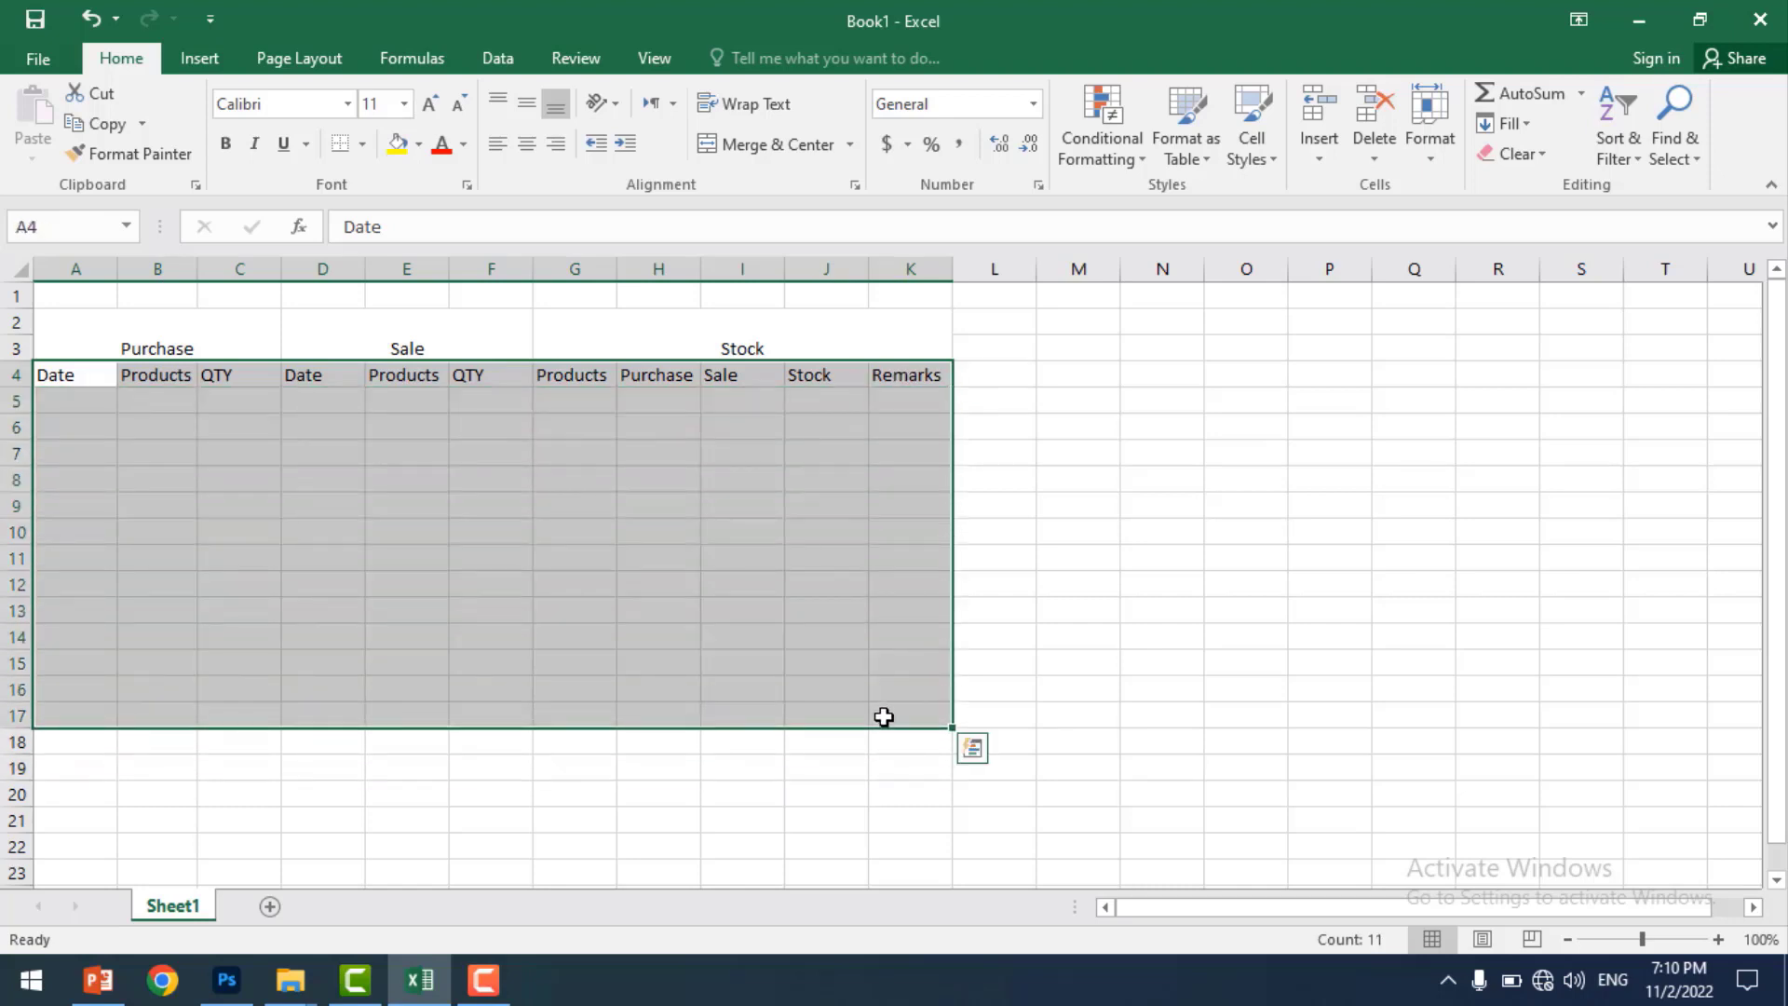
{"action": "left_click", "coordinate": [365, 147]}
{"action": "left_click", "coordinate": [401, 364]}
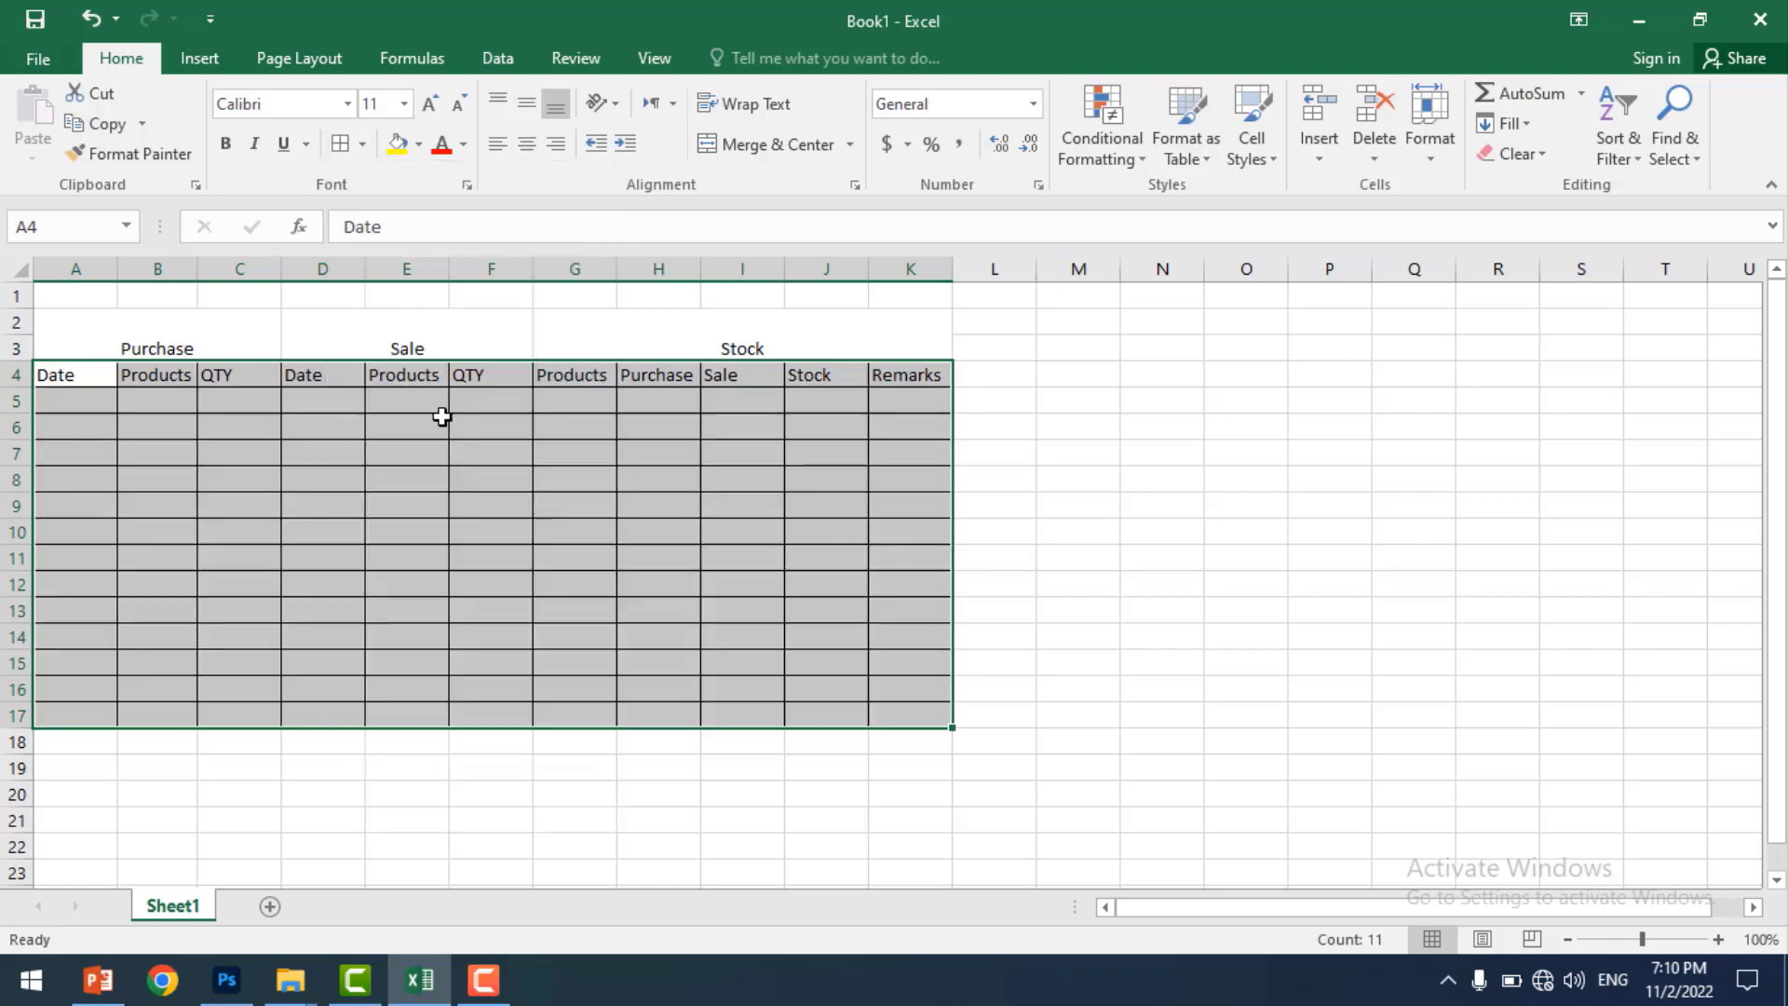
{"action": "left_click", "coordinate": [490, 505]}
{"action": "left_click_drag", "start_coordinate": [93, 331], "coordinate": [769, 359]}
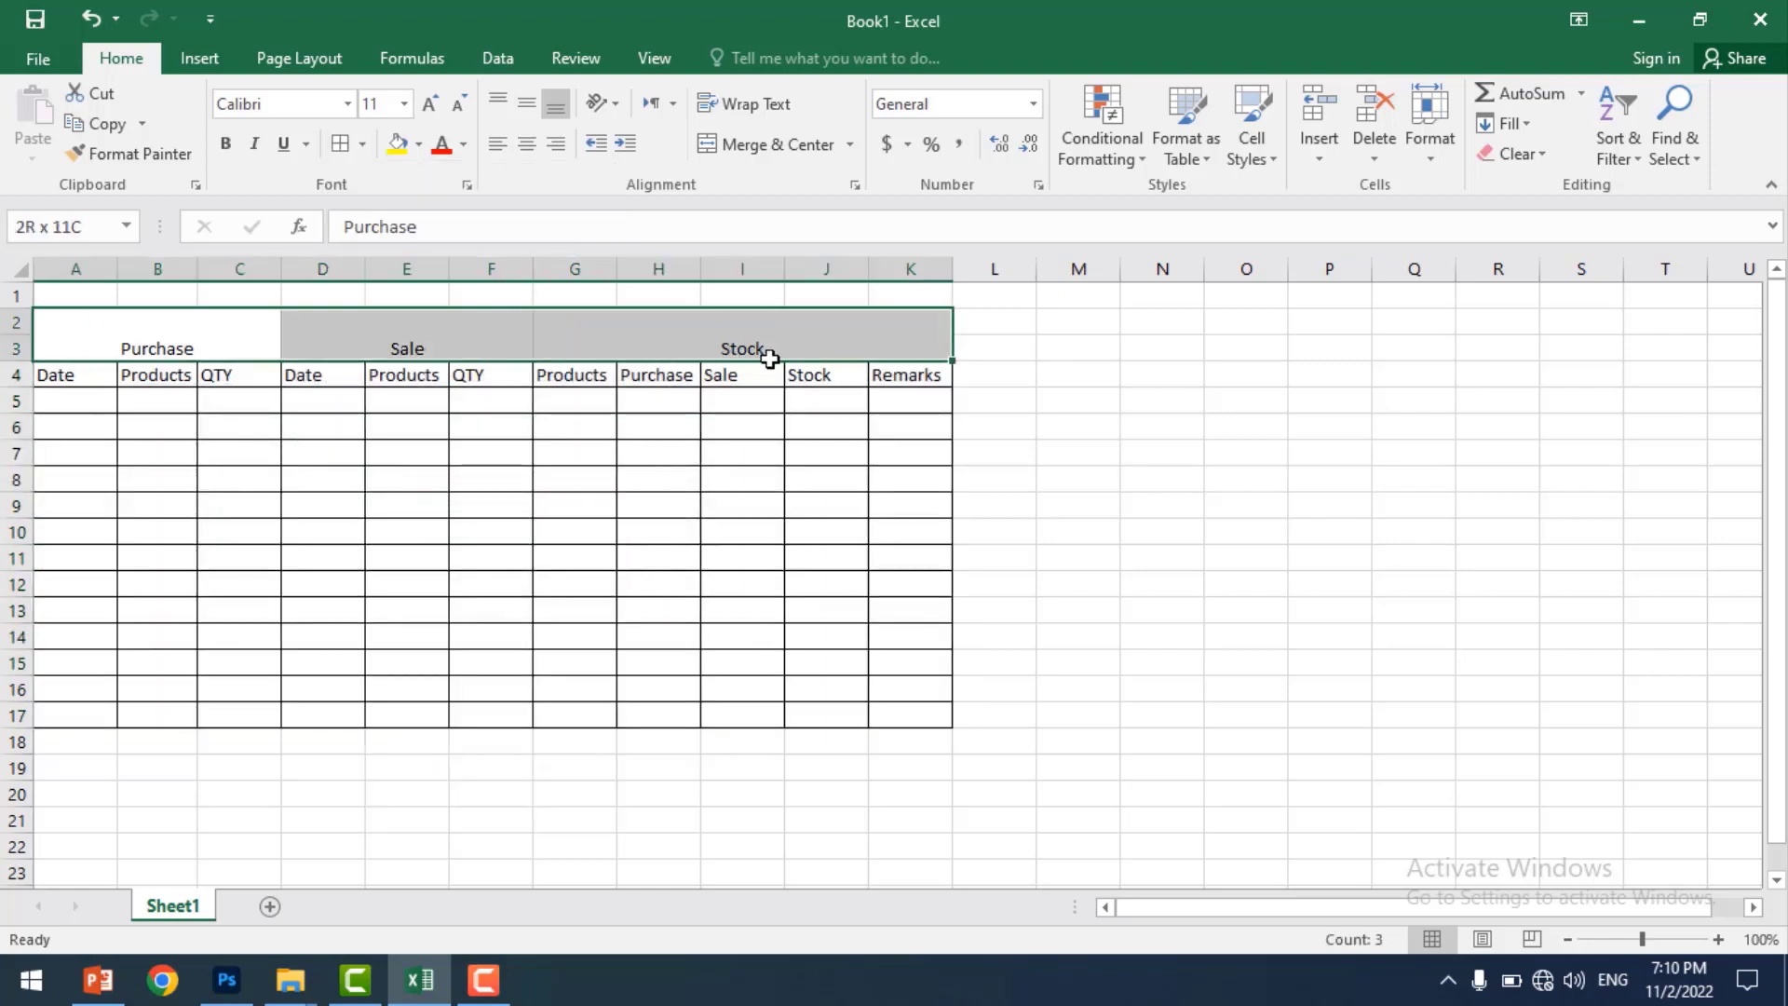
- Make the A4:K4 headings Date through Remarks bold at size 12
{"action": "left_click", "coordinate": [436, 475]}
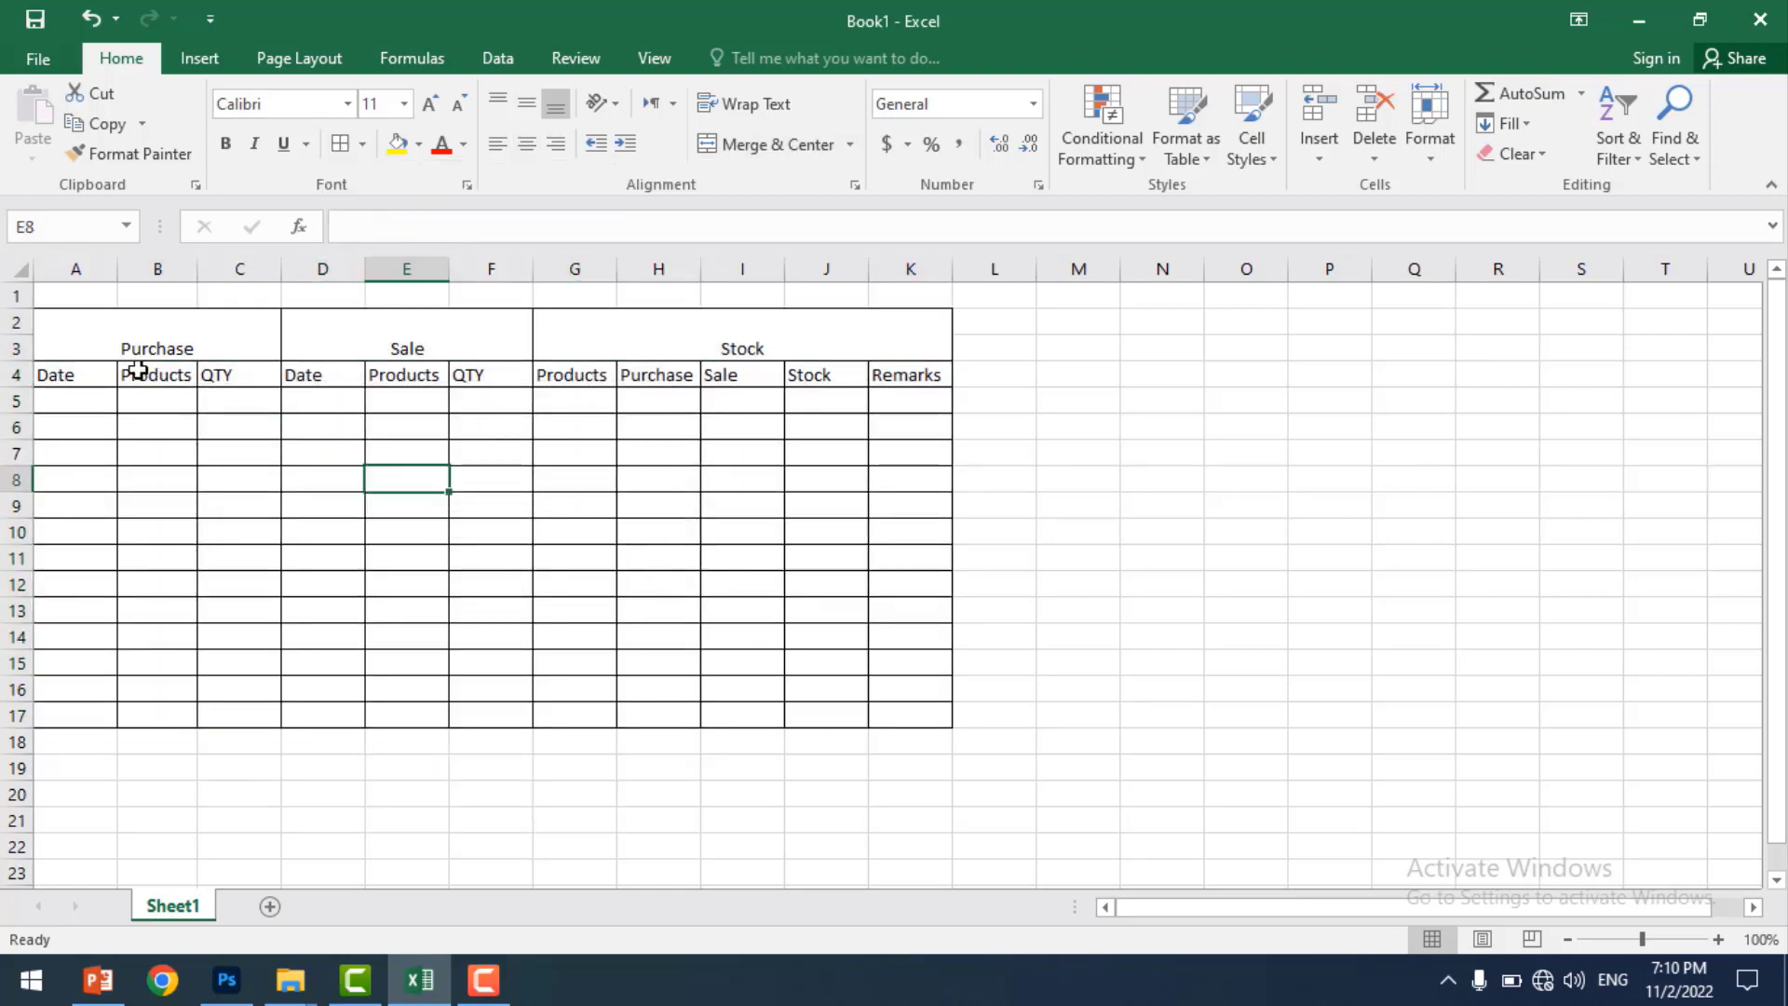
{"action": "left_click_drag", "start_coordinate": [65, 373], "coordinate": [894, 373]}
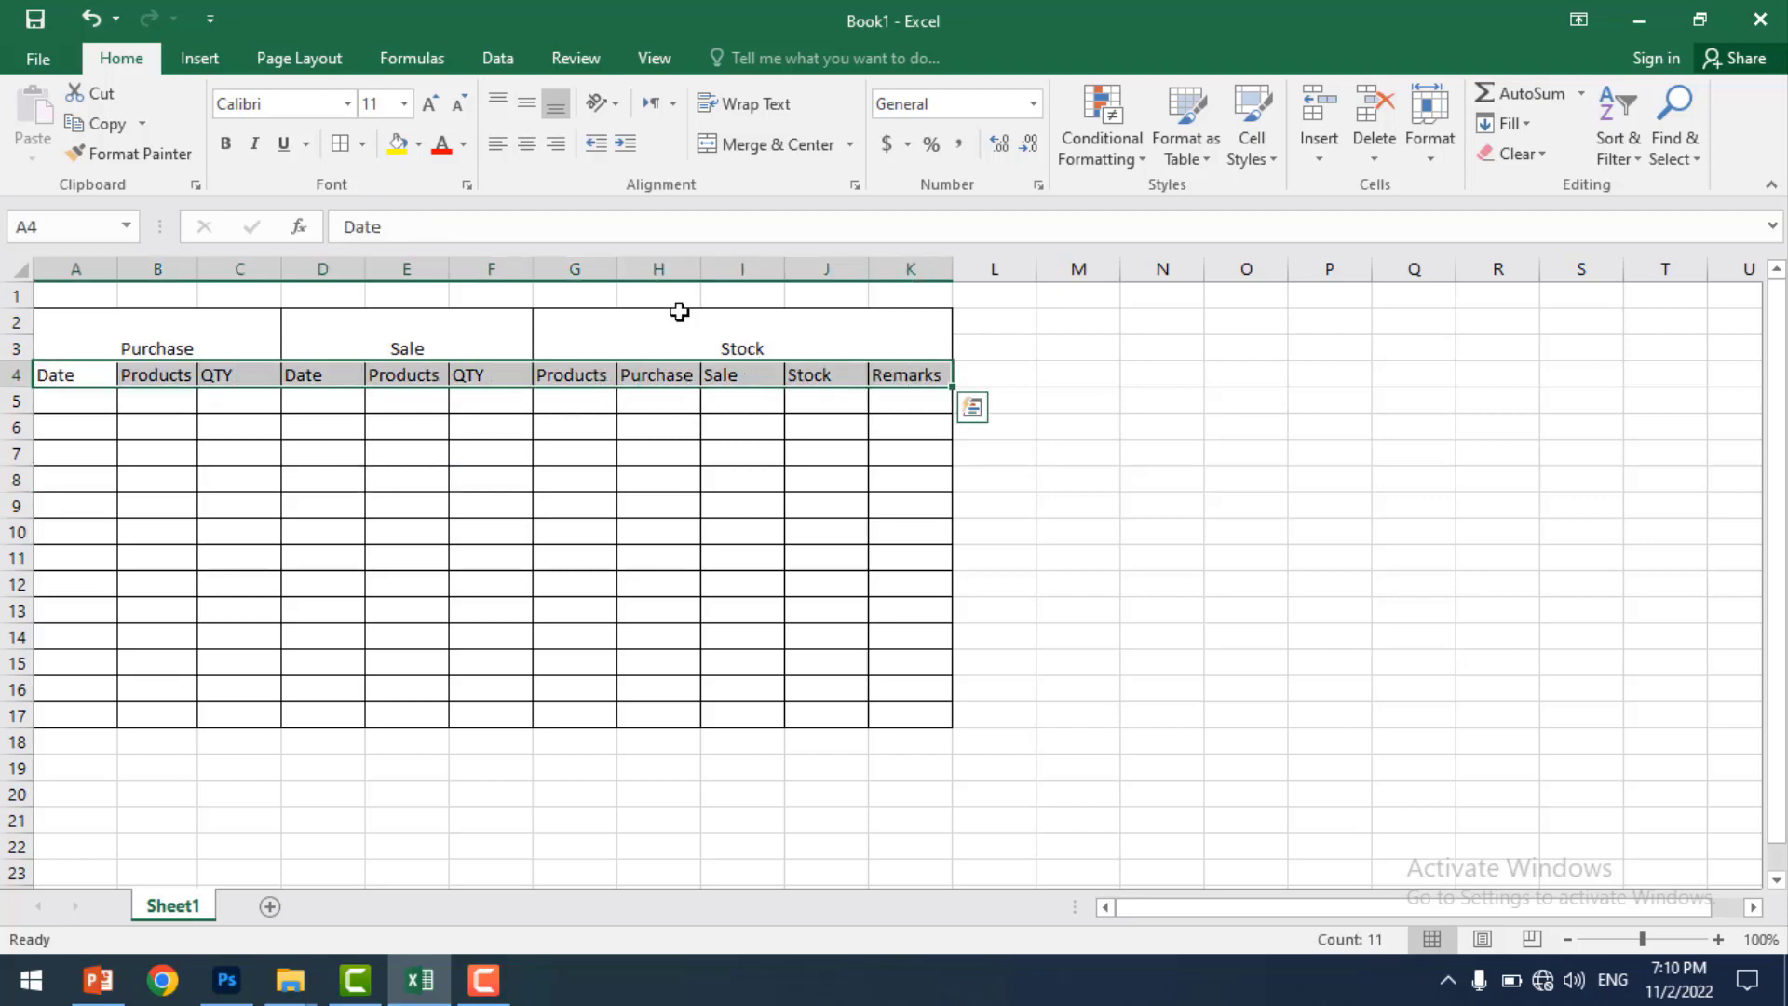
{"action": "left_click", "coordinate": [226, 147]}
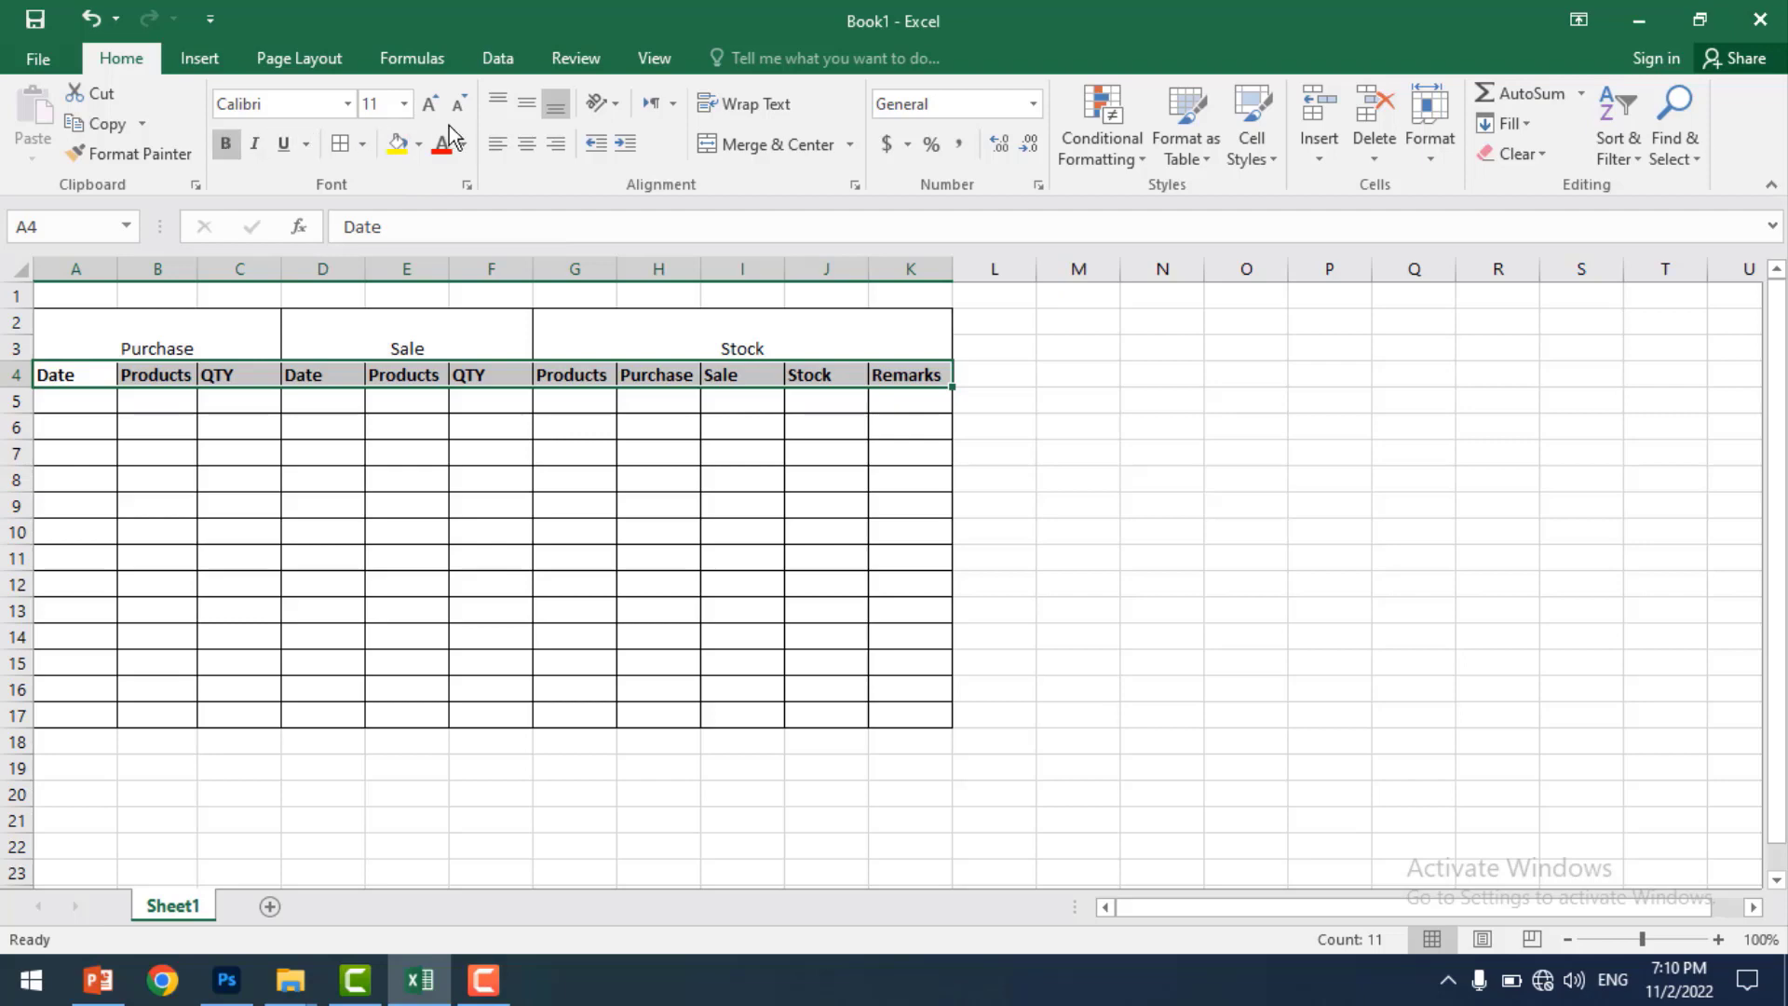
{"action": "left_click", "coordinate": [428, 105]}
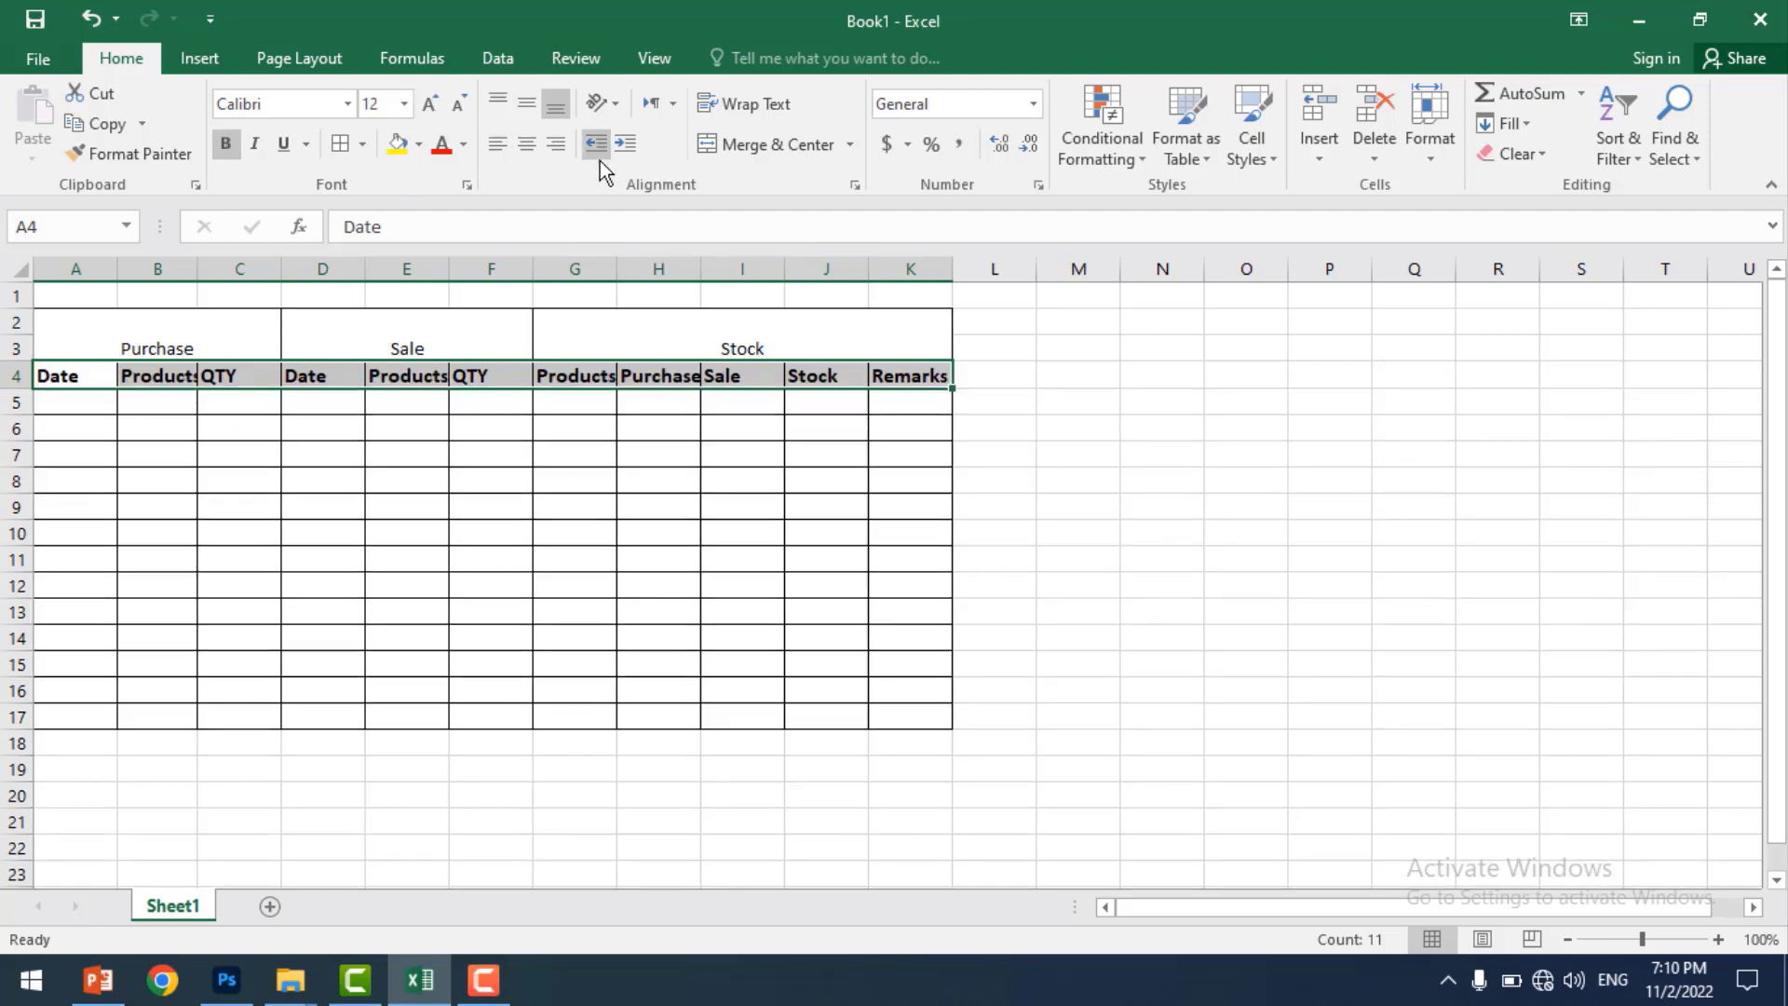
- Widen column G slightly and select columns A through K
{"action": "left_click_drag", "start_coordinate": [616, 269], "coordinate": [622, 268]}
{"action": "left_click", "coordinate": [915, 268]}
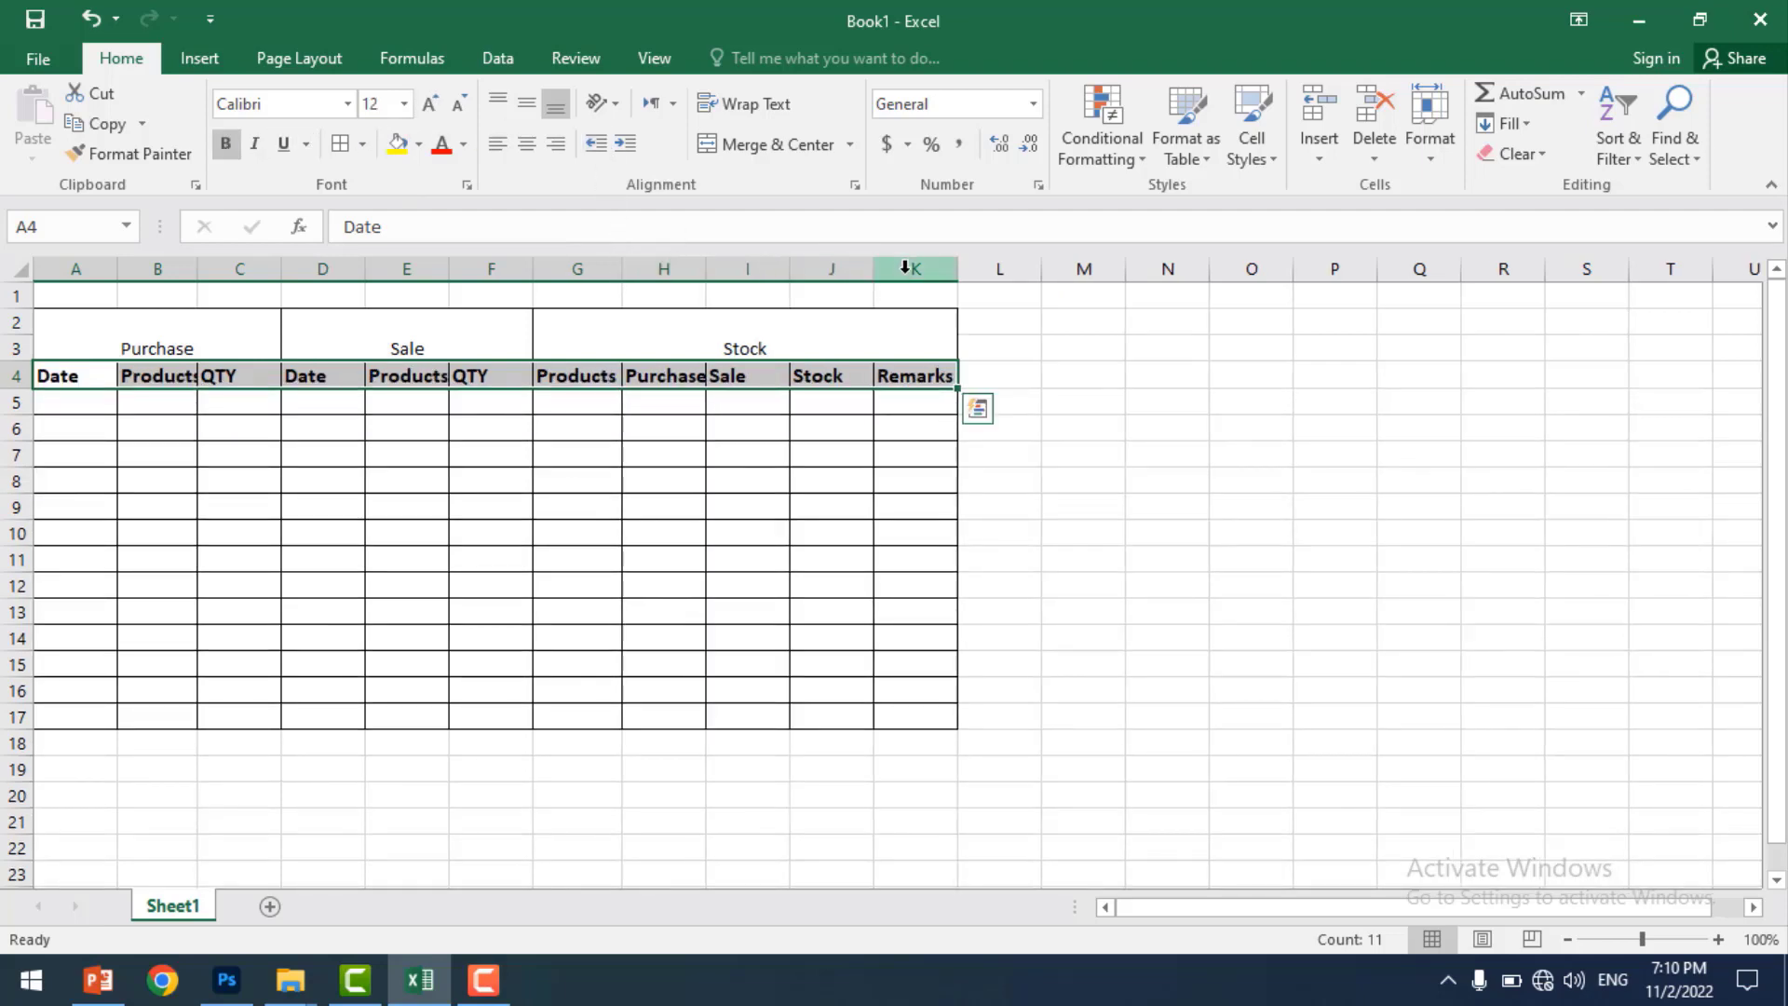
{"action": "left_click", "coordinate": [74, 268], "text": "shift"}
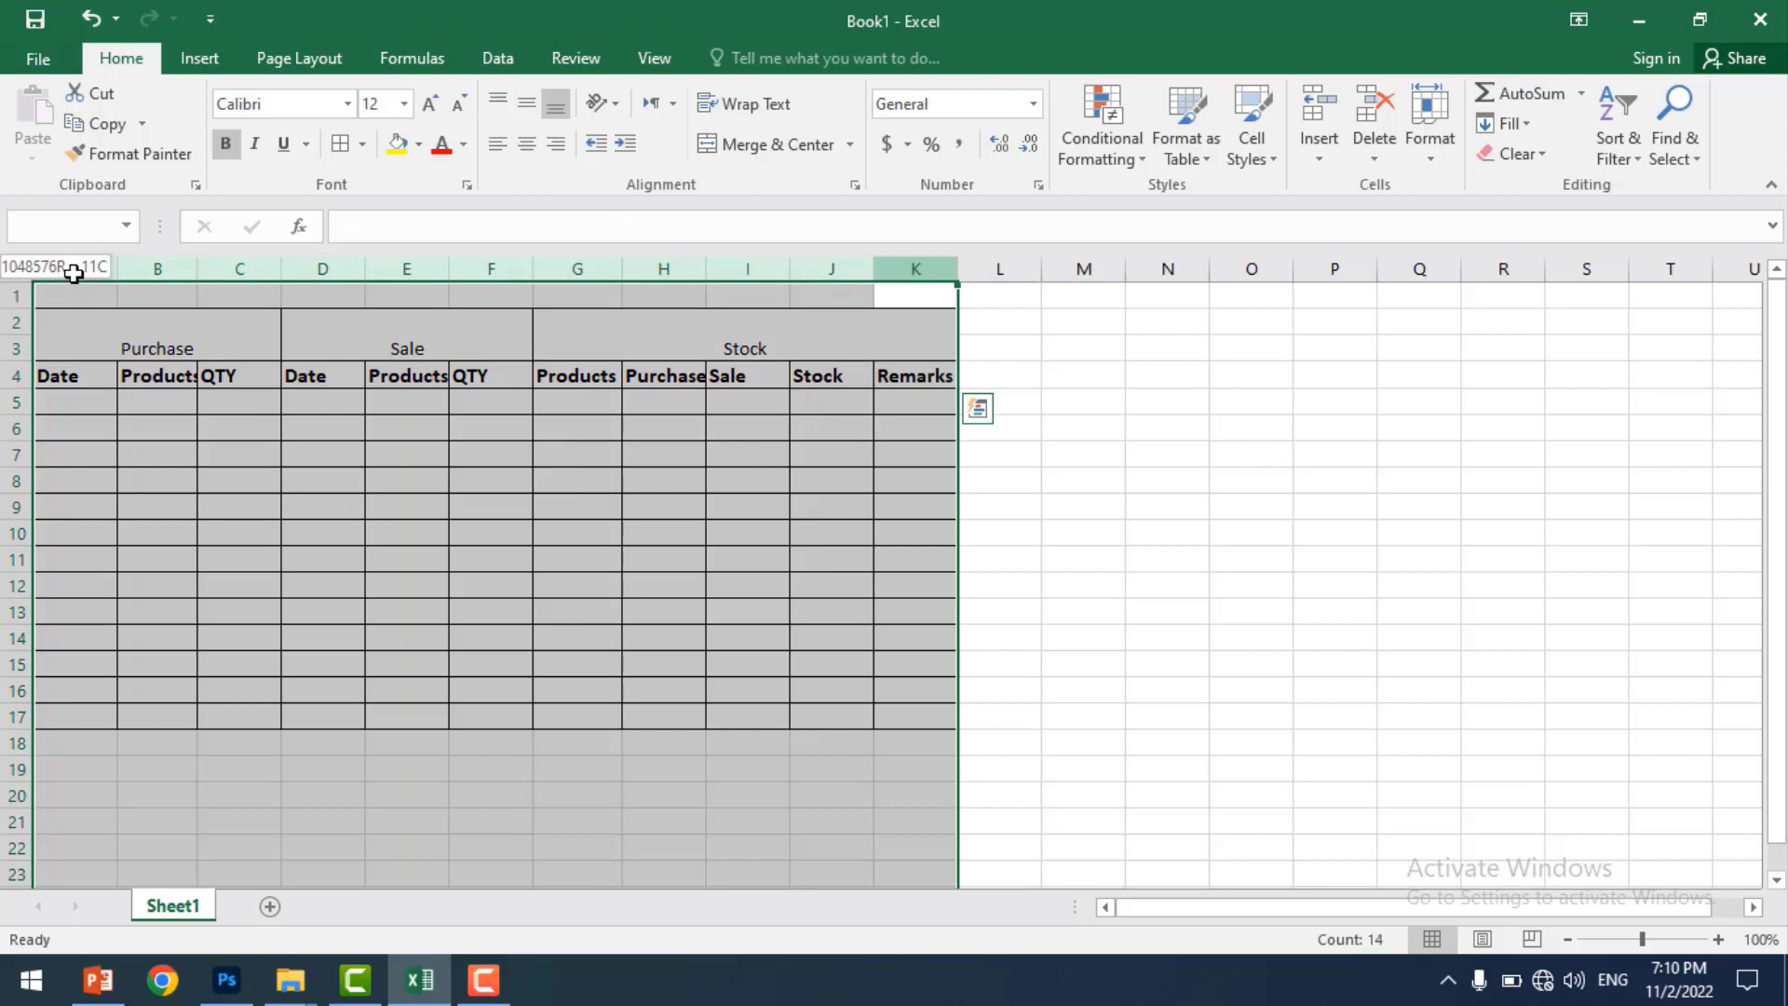
- AutoFit columns A:K, then widen columns B, A, D and K
{"action": "double_click", "coordinate": [450, 269]}
{"action": "left_click", "coordinate": [662, 486]}
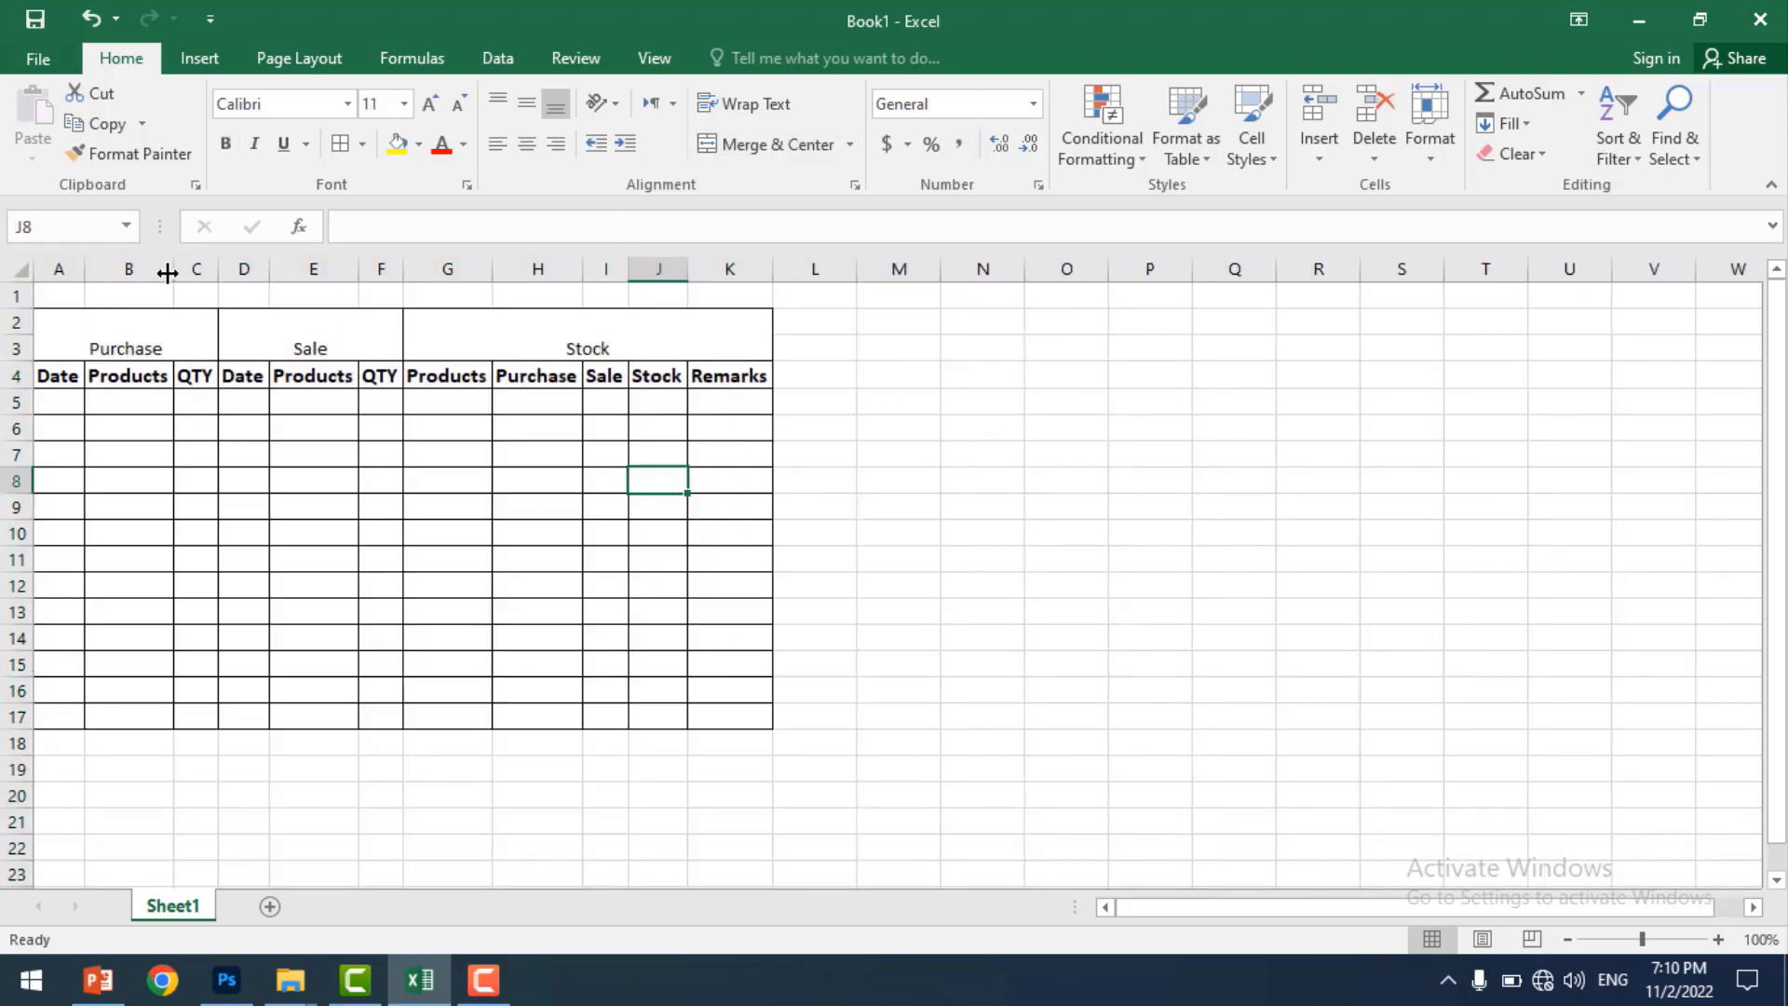
{"action": "left_click_drag", "start_coordinate": [175, 271], "coordinate": [214, 274]}
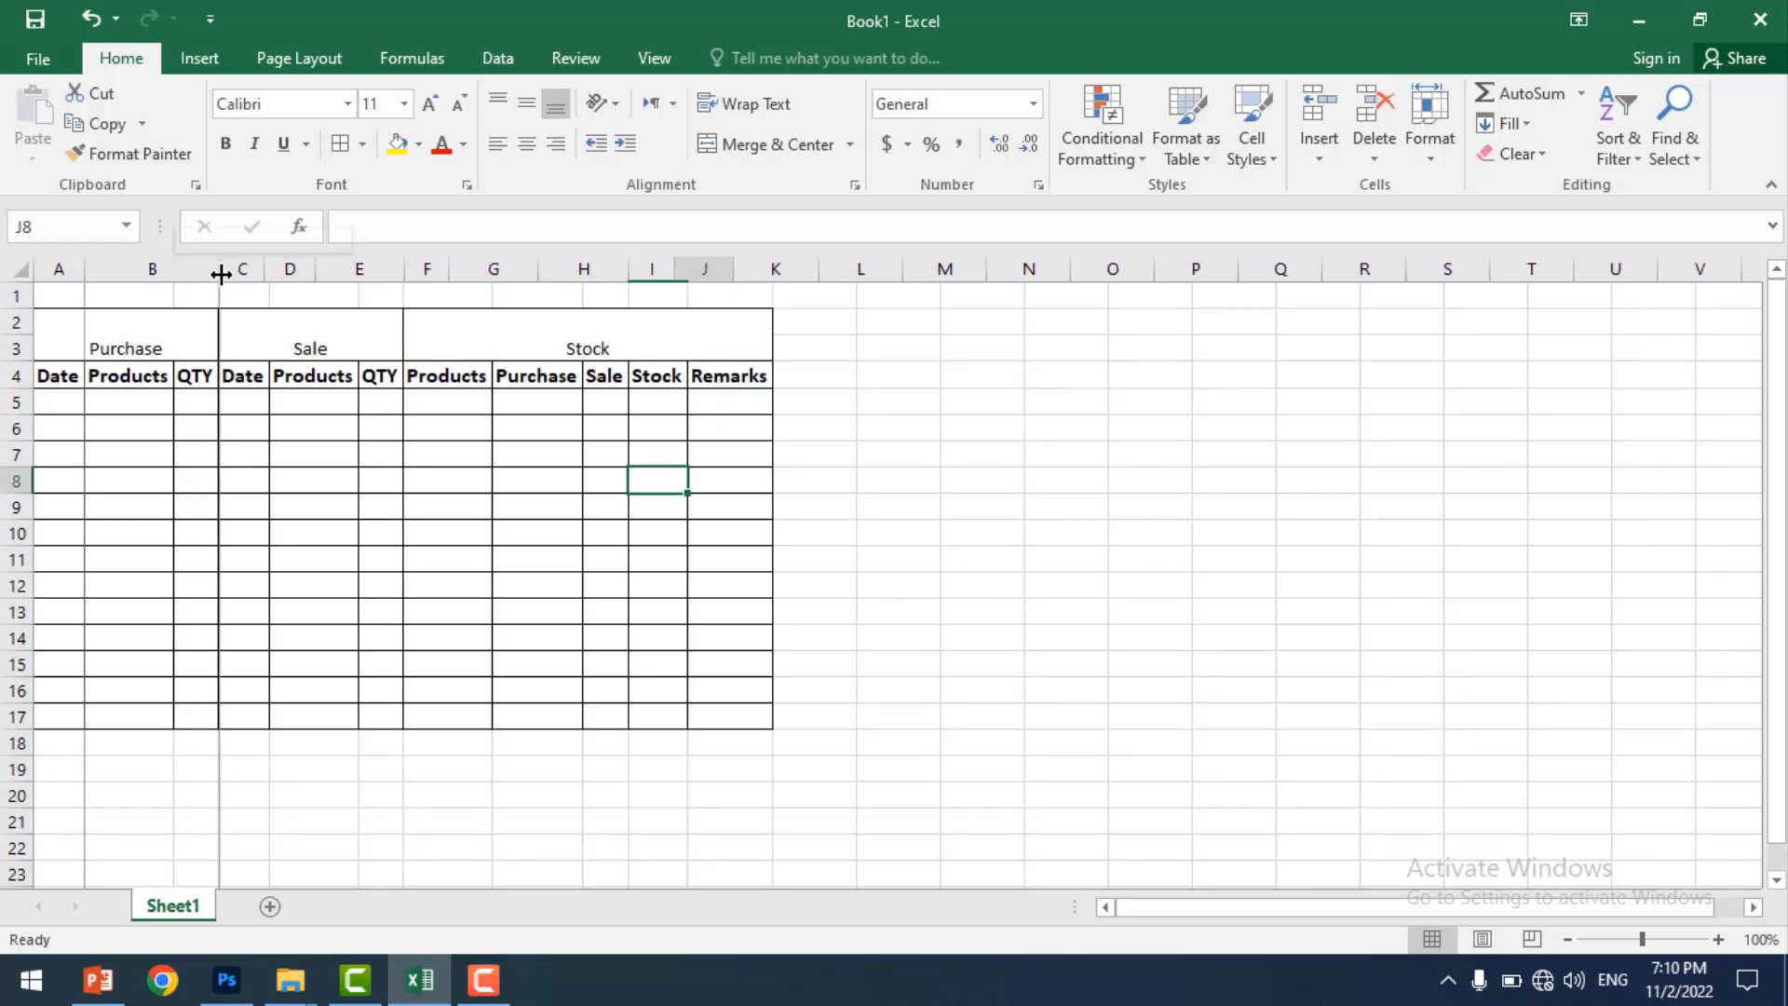
{"action": "left_click_drag", "start_coordinate": [216, 274], "coordinate": [300, 271]}
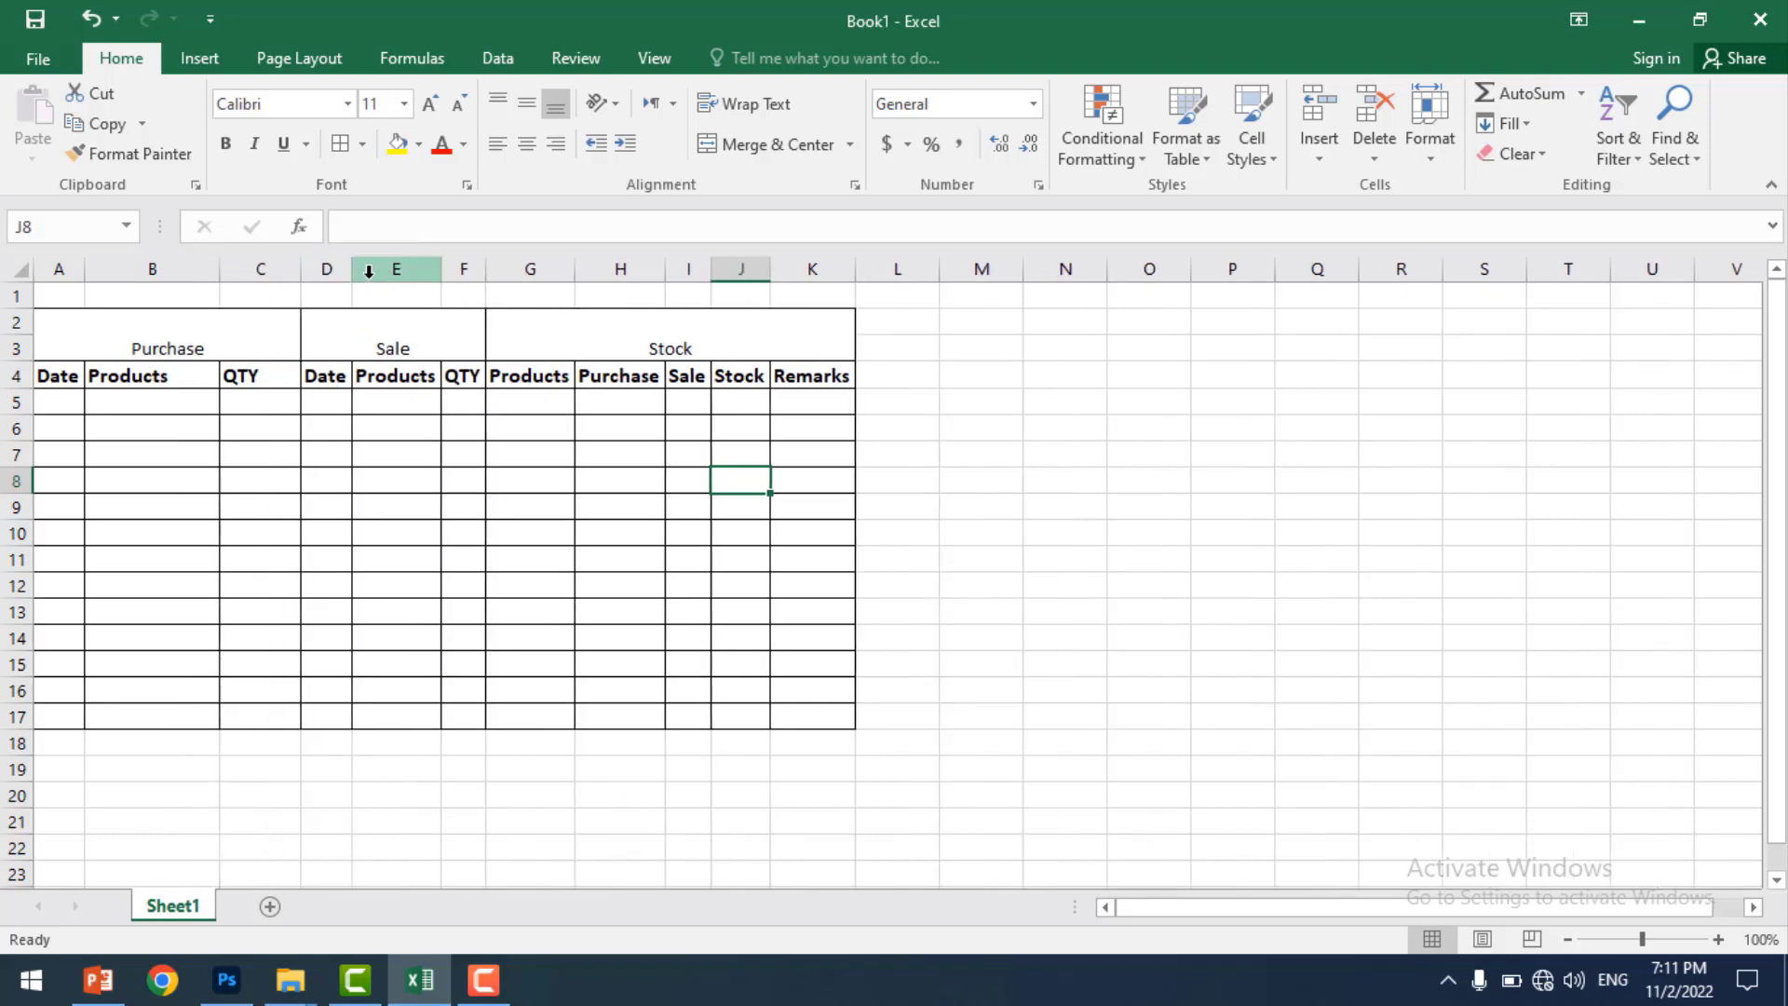
{"action": "left_click_drag", "start_coordinate": [87, 279], "coordinate": [150, 277]}
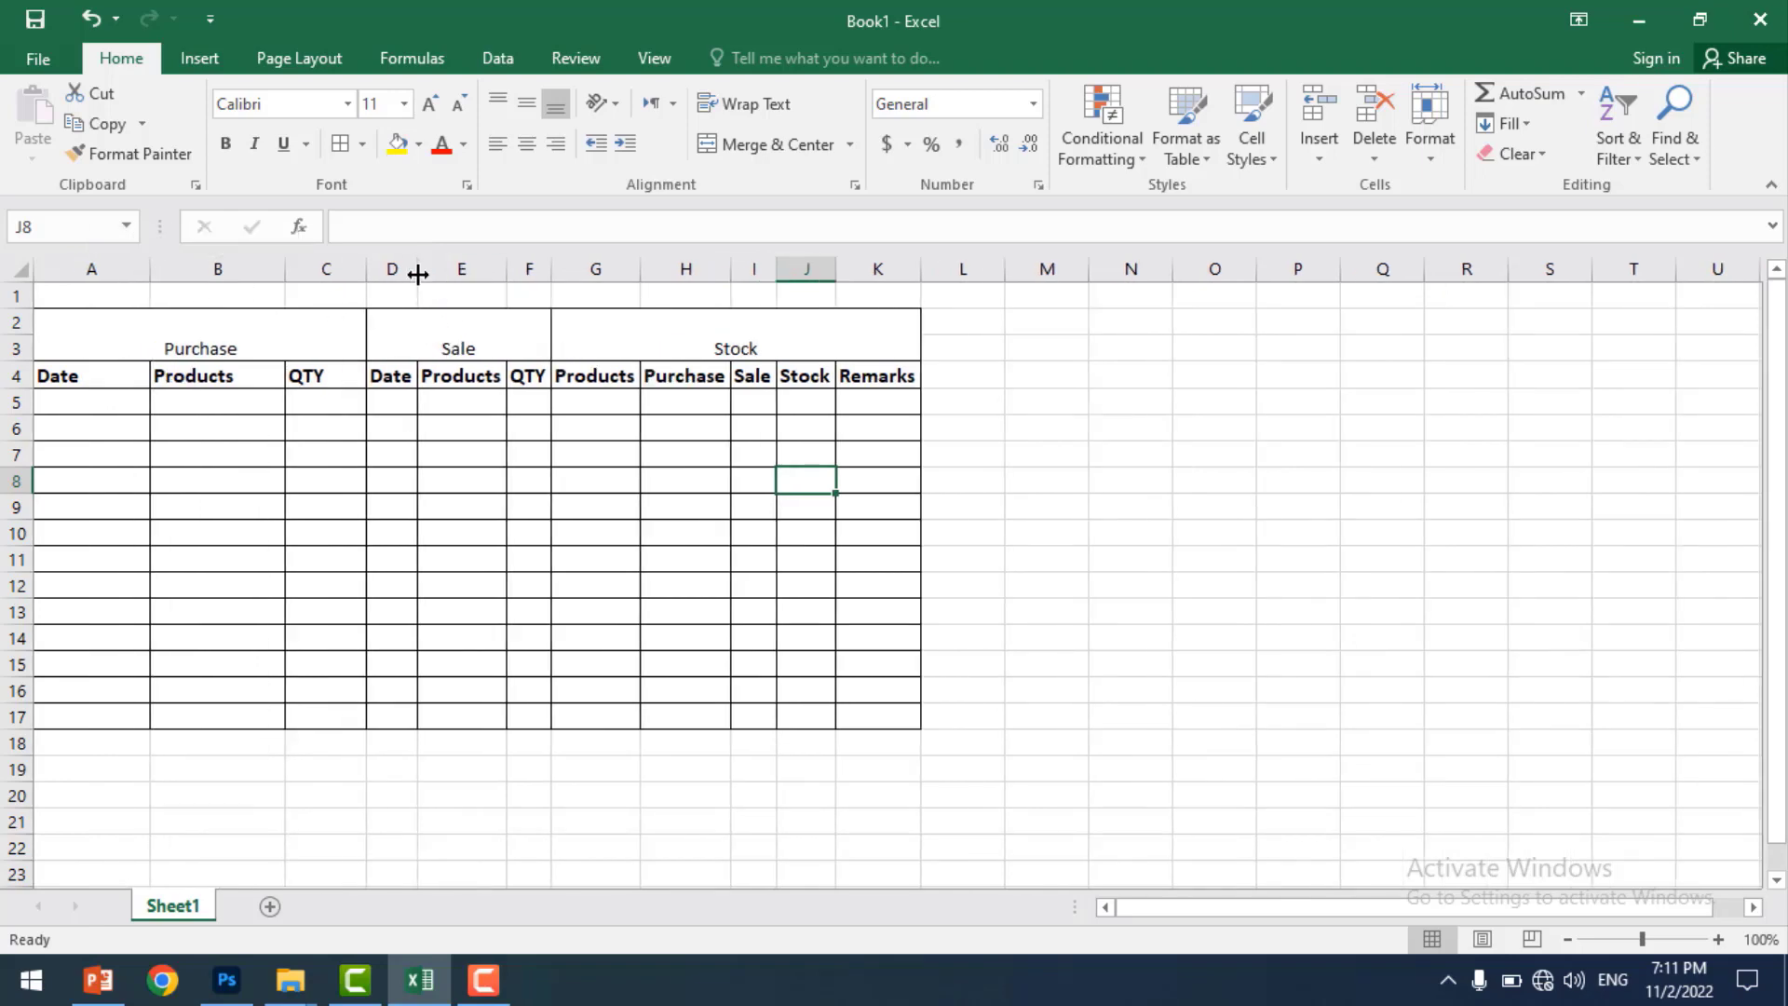
{"action": "left_click_drag", "start_coordinate": [416, 270], "coordinate": [1544, 280]}
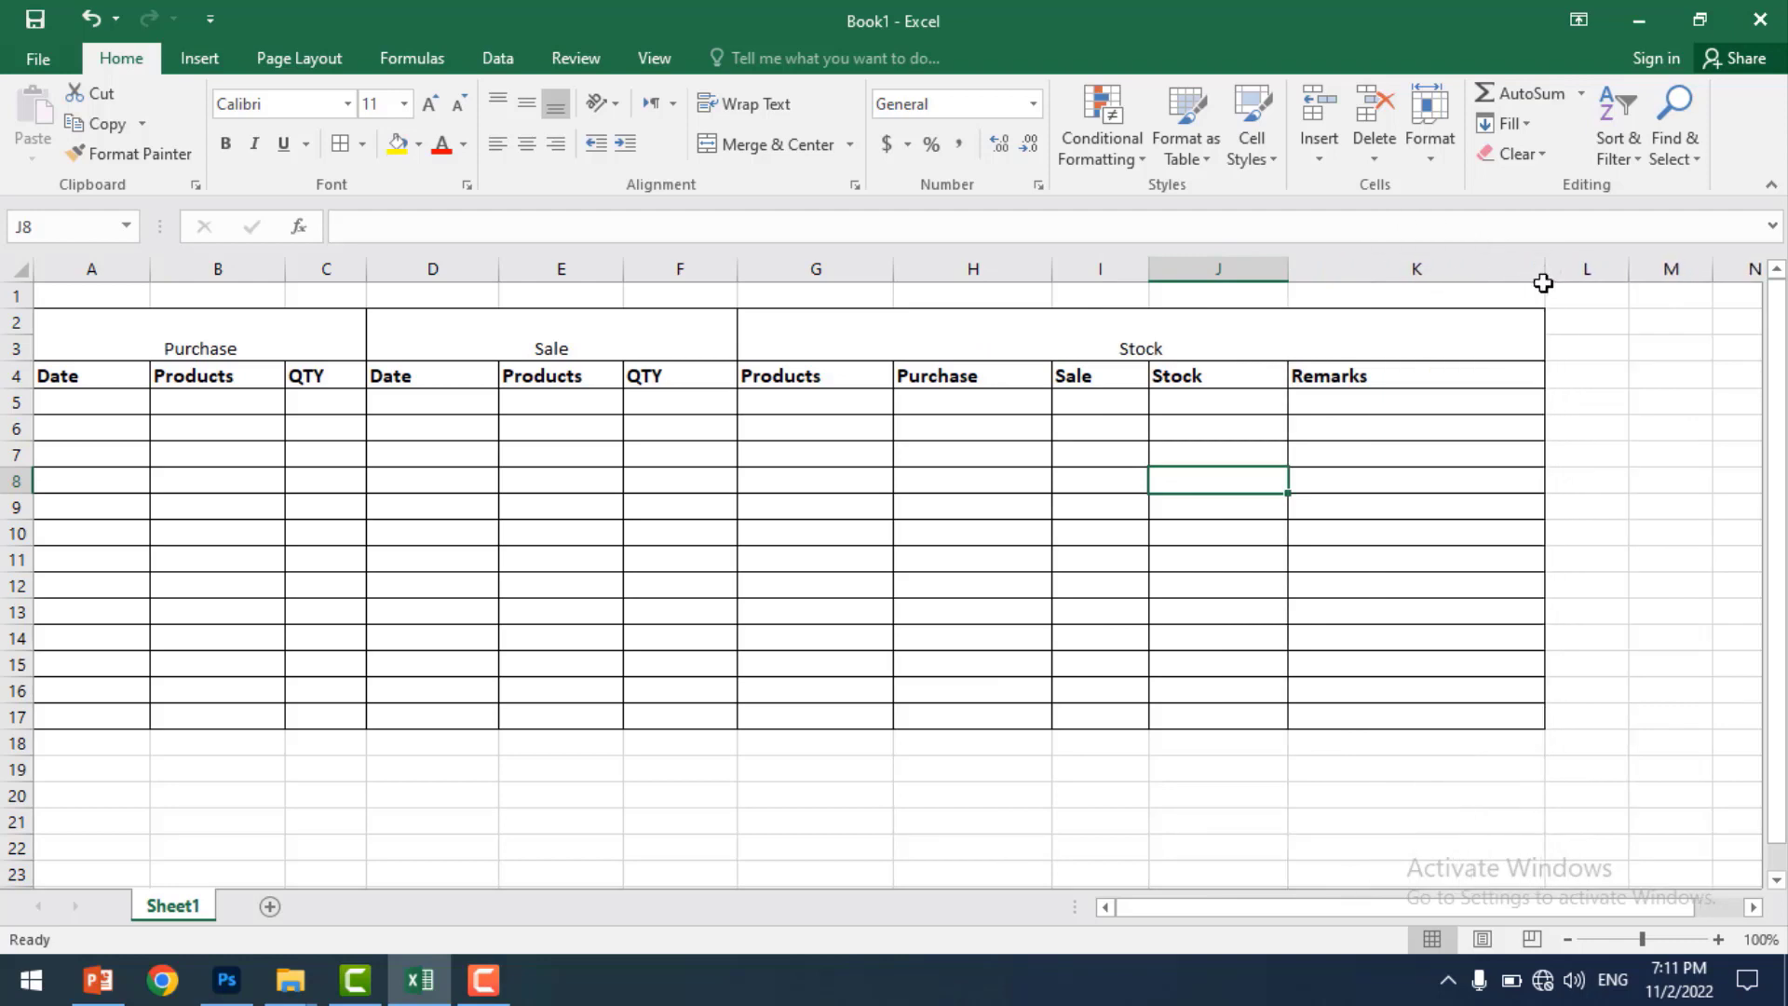
{"action": "left_click", "coordinate": [1220, 601]}
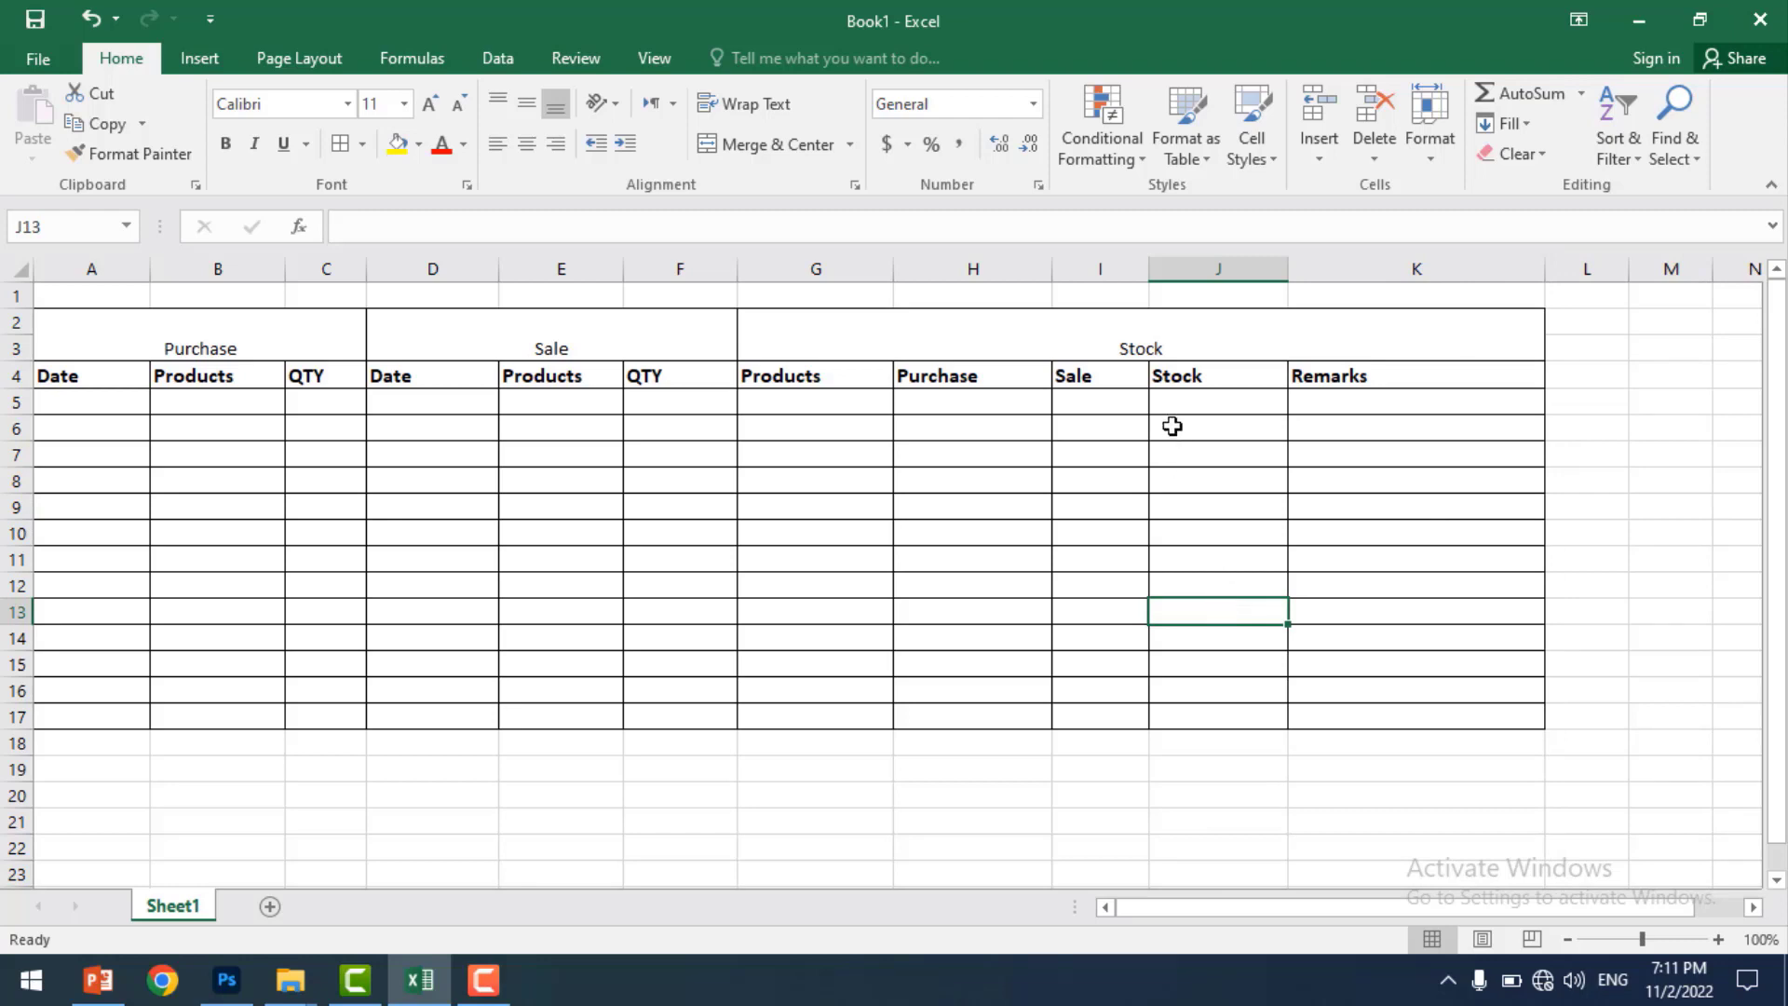
- Widen columns G, F, E, D, C, A and J further
{"action": "left_click_drag", "start_coordinate": [897, 275], "coordinate": [909, 275]}
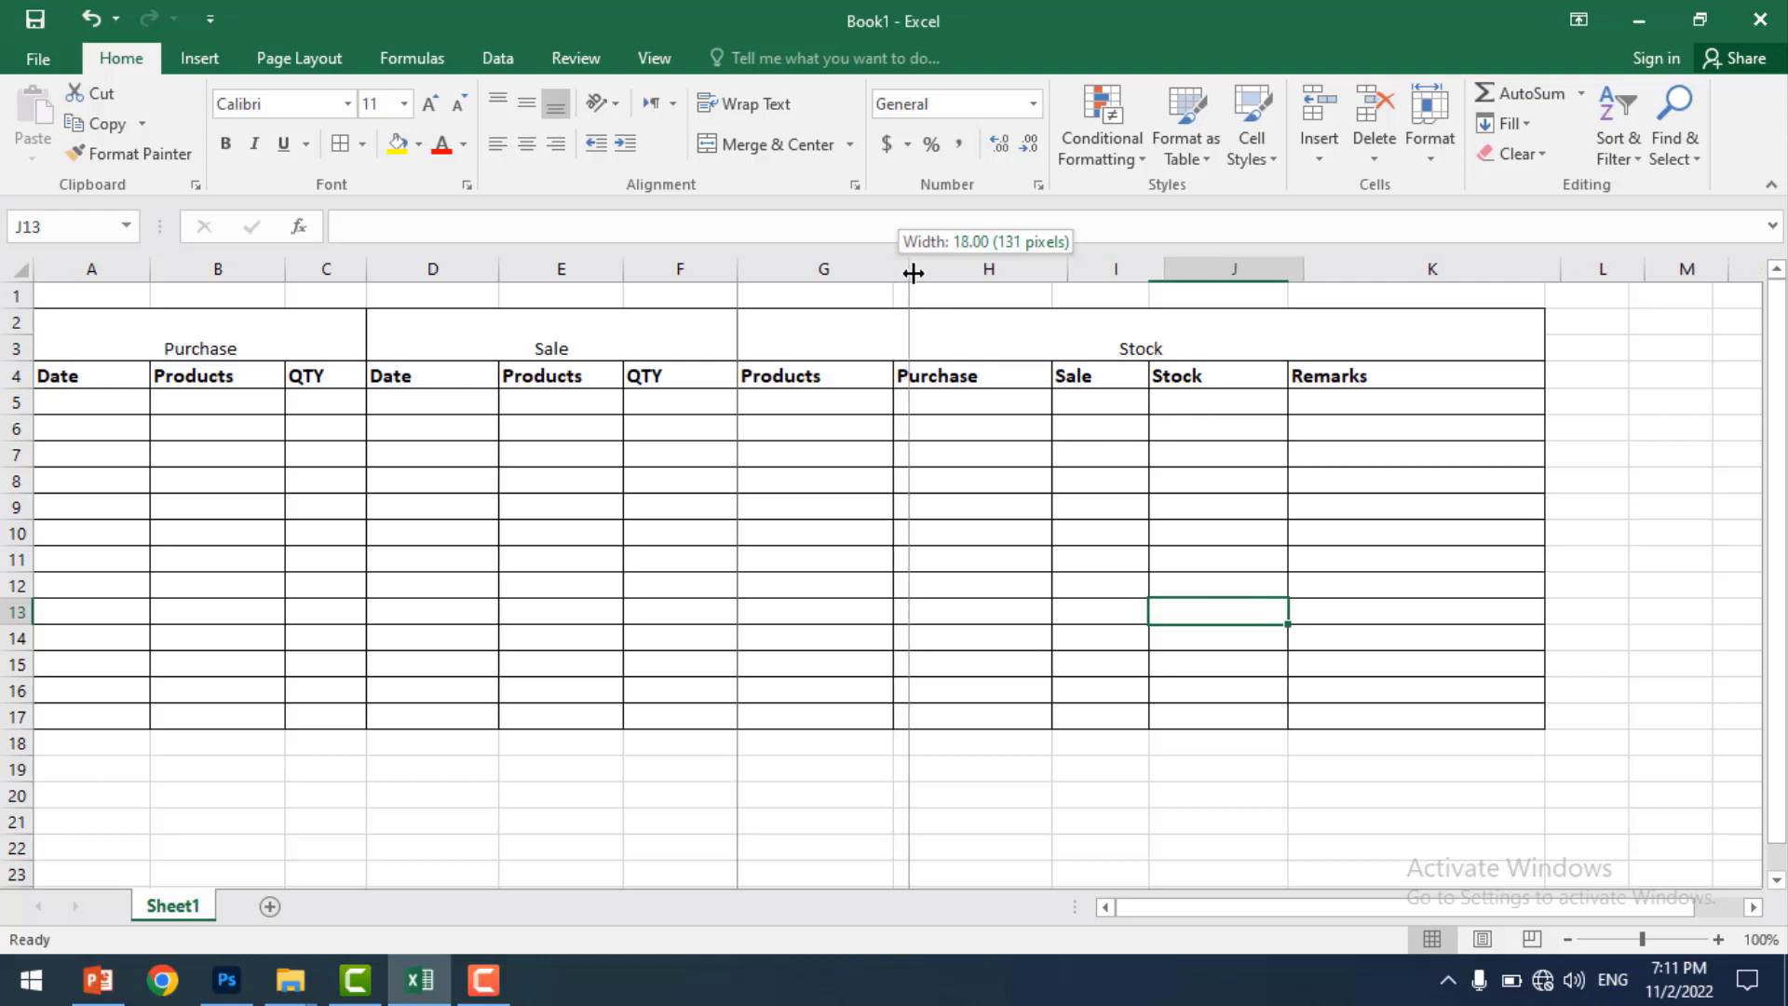
{"action": "left_click_drag", "start_coordinate": [738, 269], "coordinate": [757, 268]}
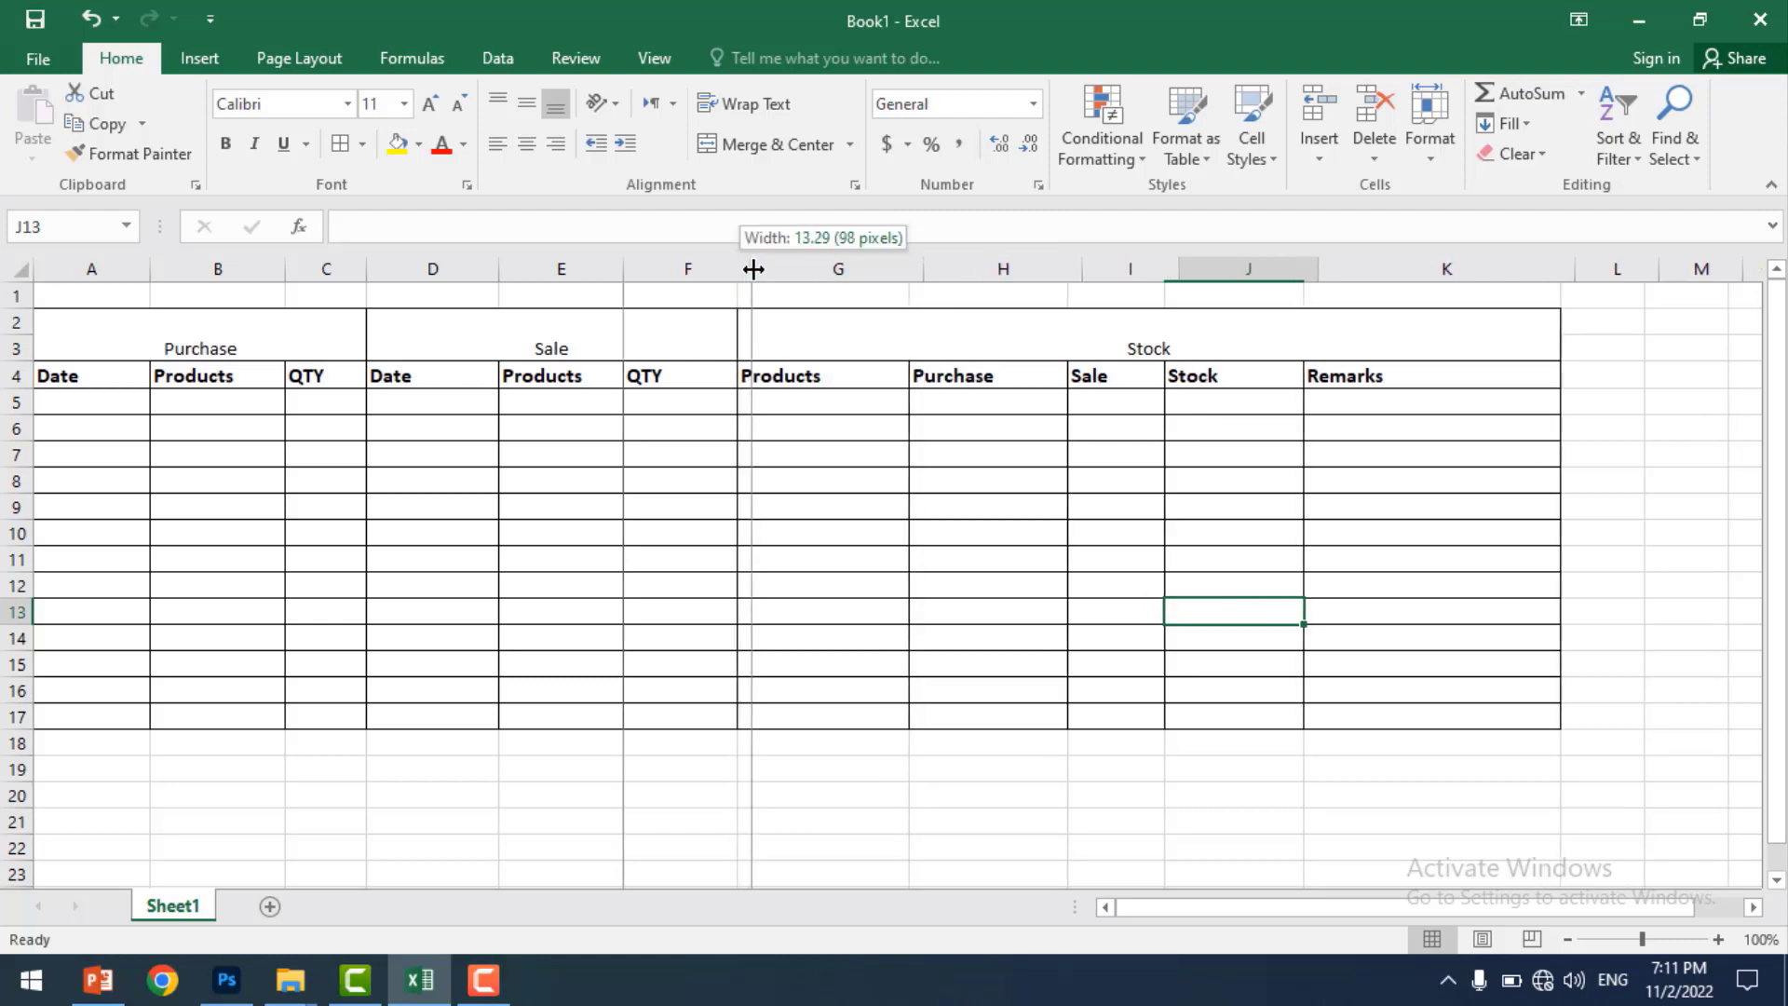
{"action": "left_click_drag", "start_coordinate": [624, 268], "coordinate": [643, 269]}
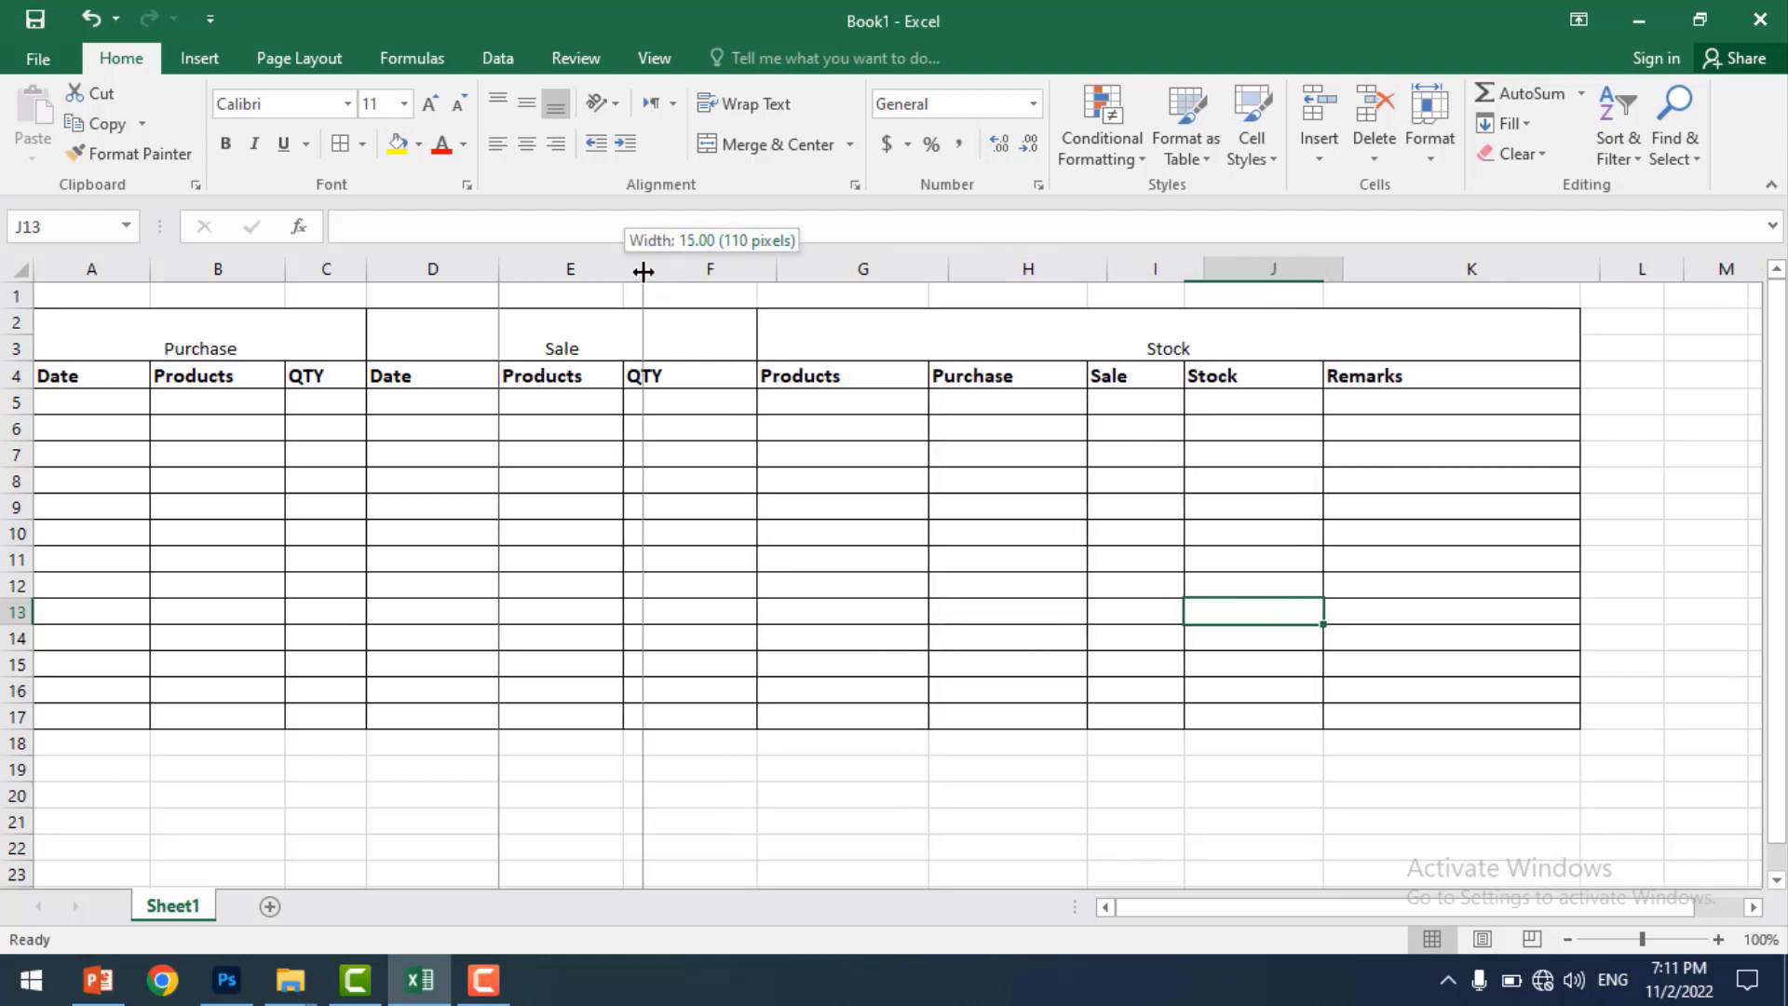
{"action": "left_click_drag", "start_coordinate": [494, 274], "coordinate": [520, 270]}
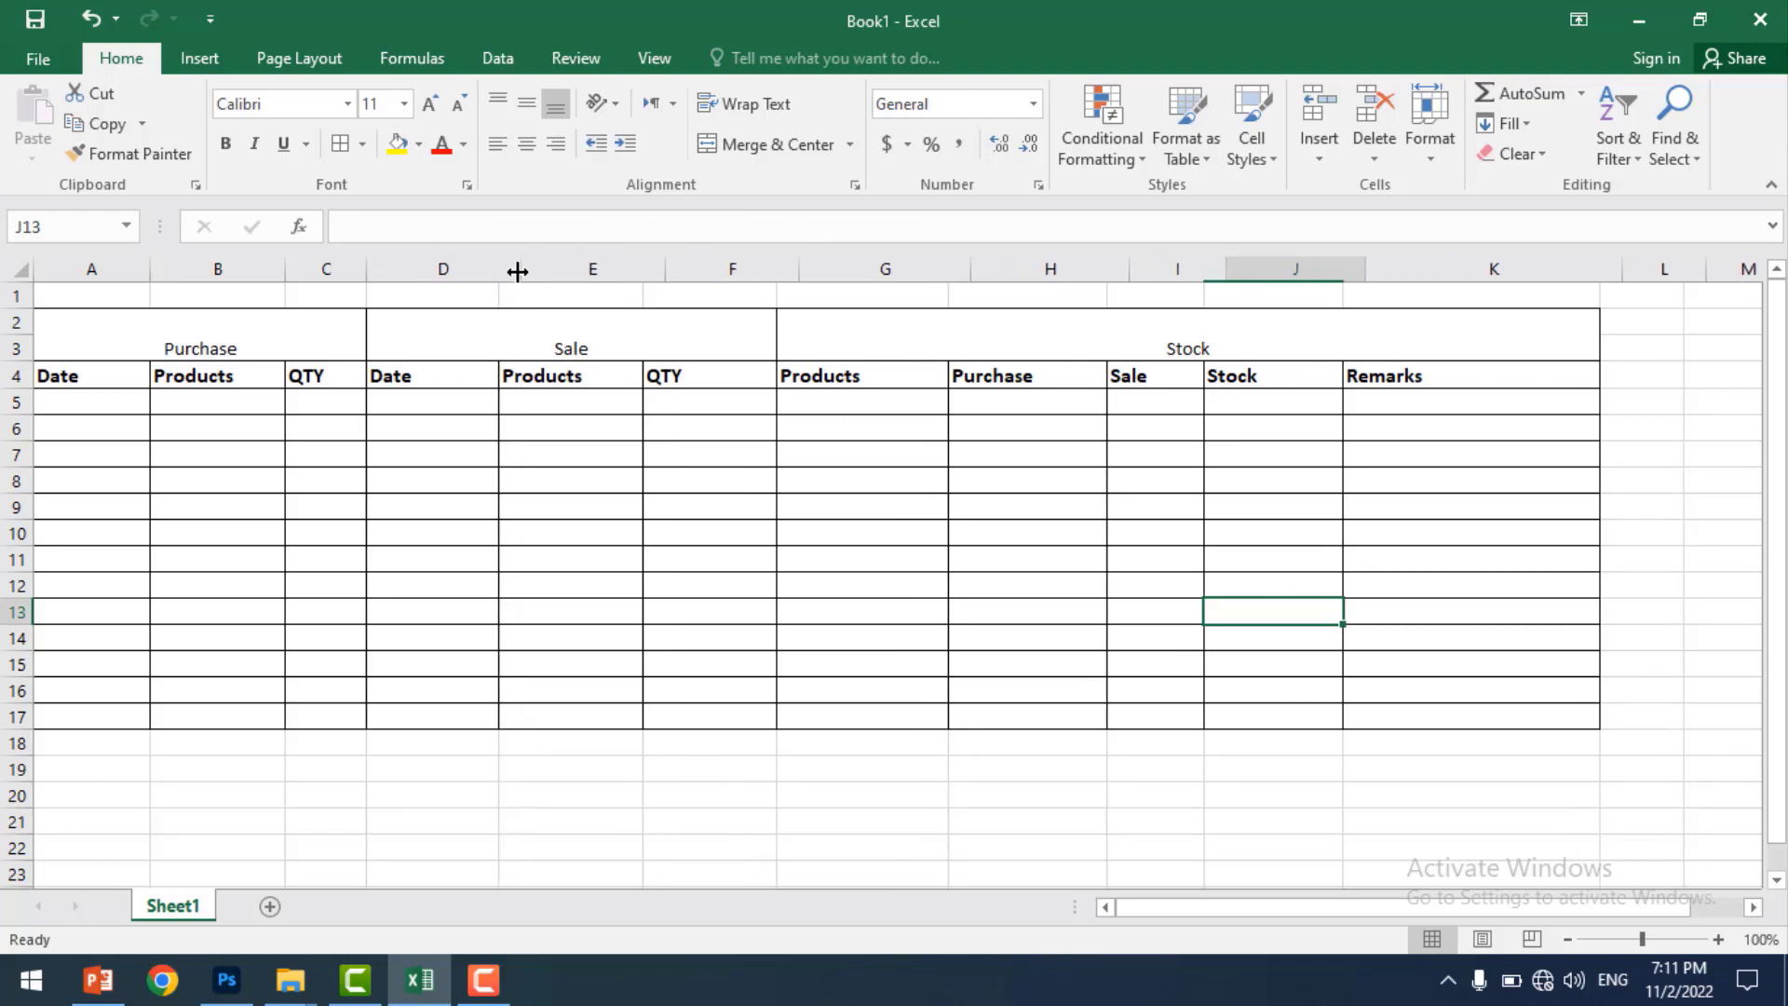
{"action": "mouse_move", "coordinate": [367, 269]}
{"action": "left_mouse_down"}
{"action": "mouse_move", "coordinate": [296, 267]}
{"action": "mouse_move", "coordinate": [423, 268]}
{"action": "left_mouse_up"}
{"action": "left_click_drag", "start_coordinate": [149, 269], "coordinate": [175, 266]}
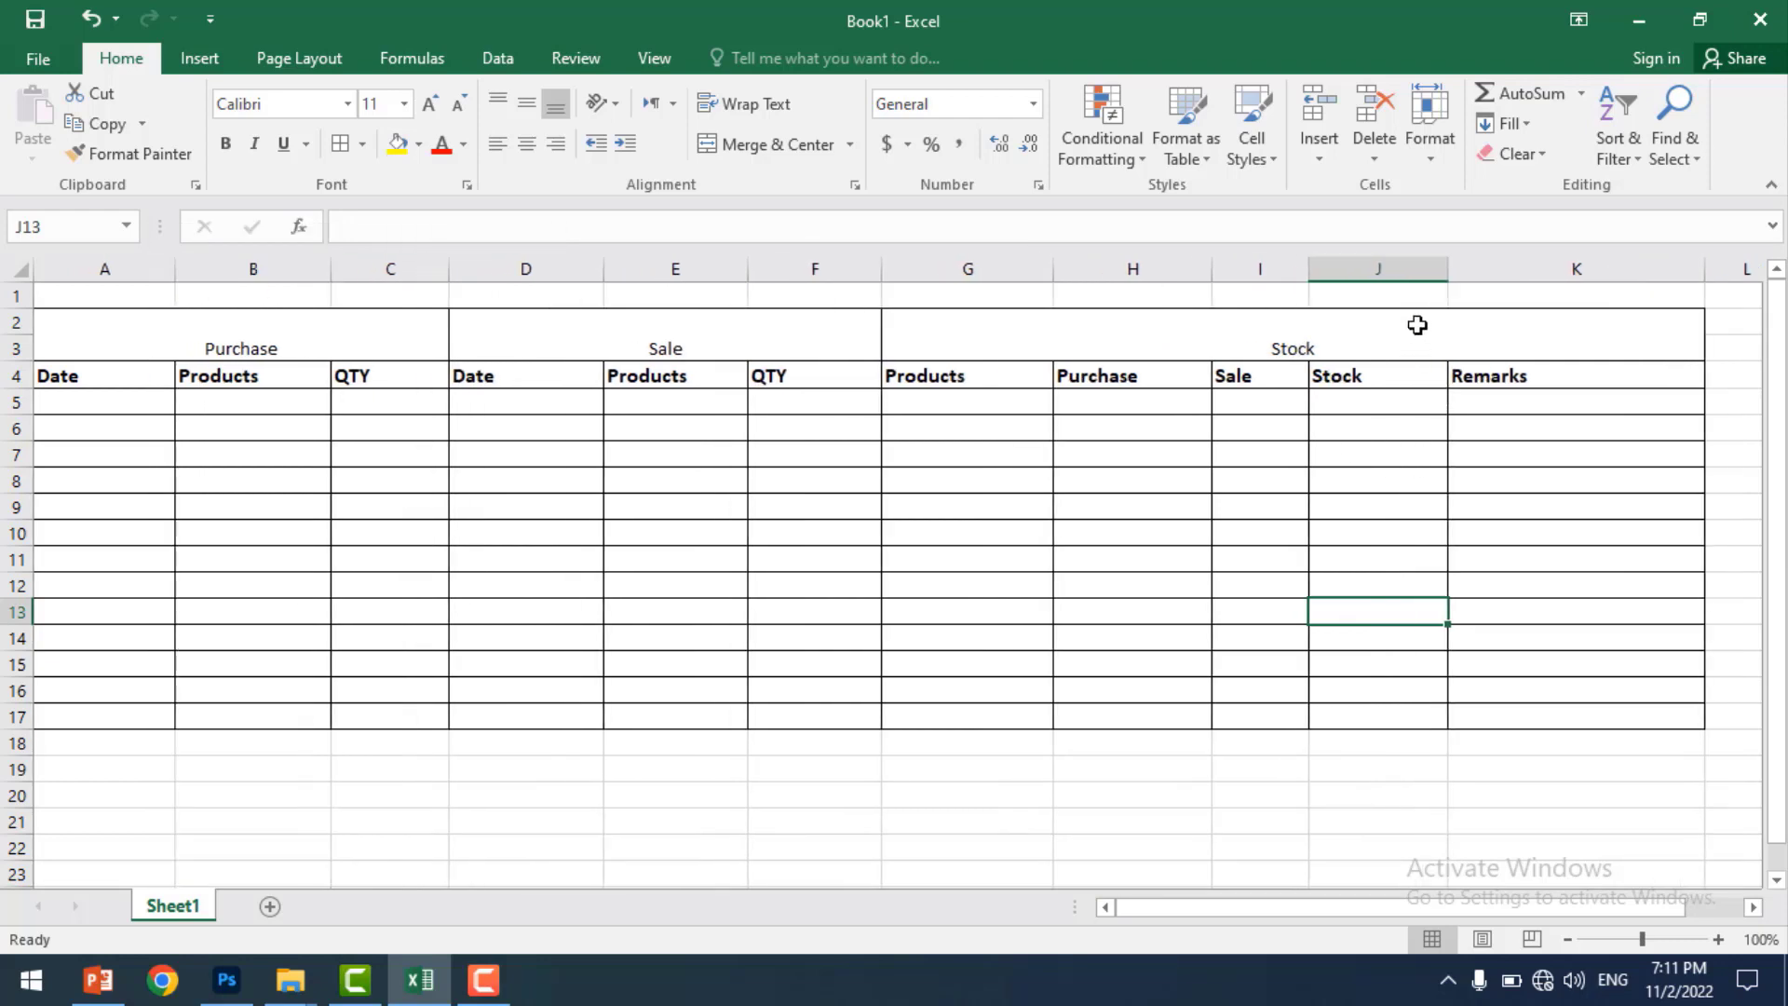
{"action": "left_click_drag", "start_coordinate": [1453, 268], "coordinate": [1474, 265]}
{"action": "left_click_drag", "start_coordinate": [1476, 264], "coordinate": [1502, 265]}
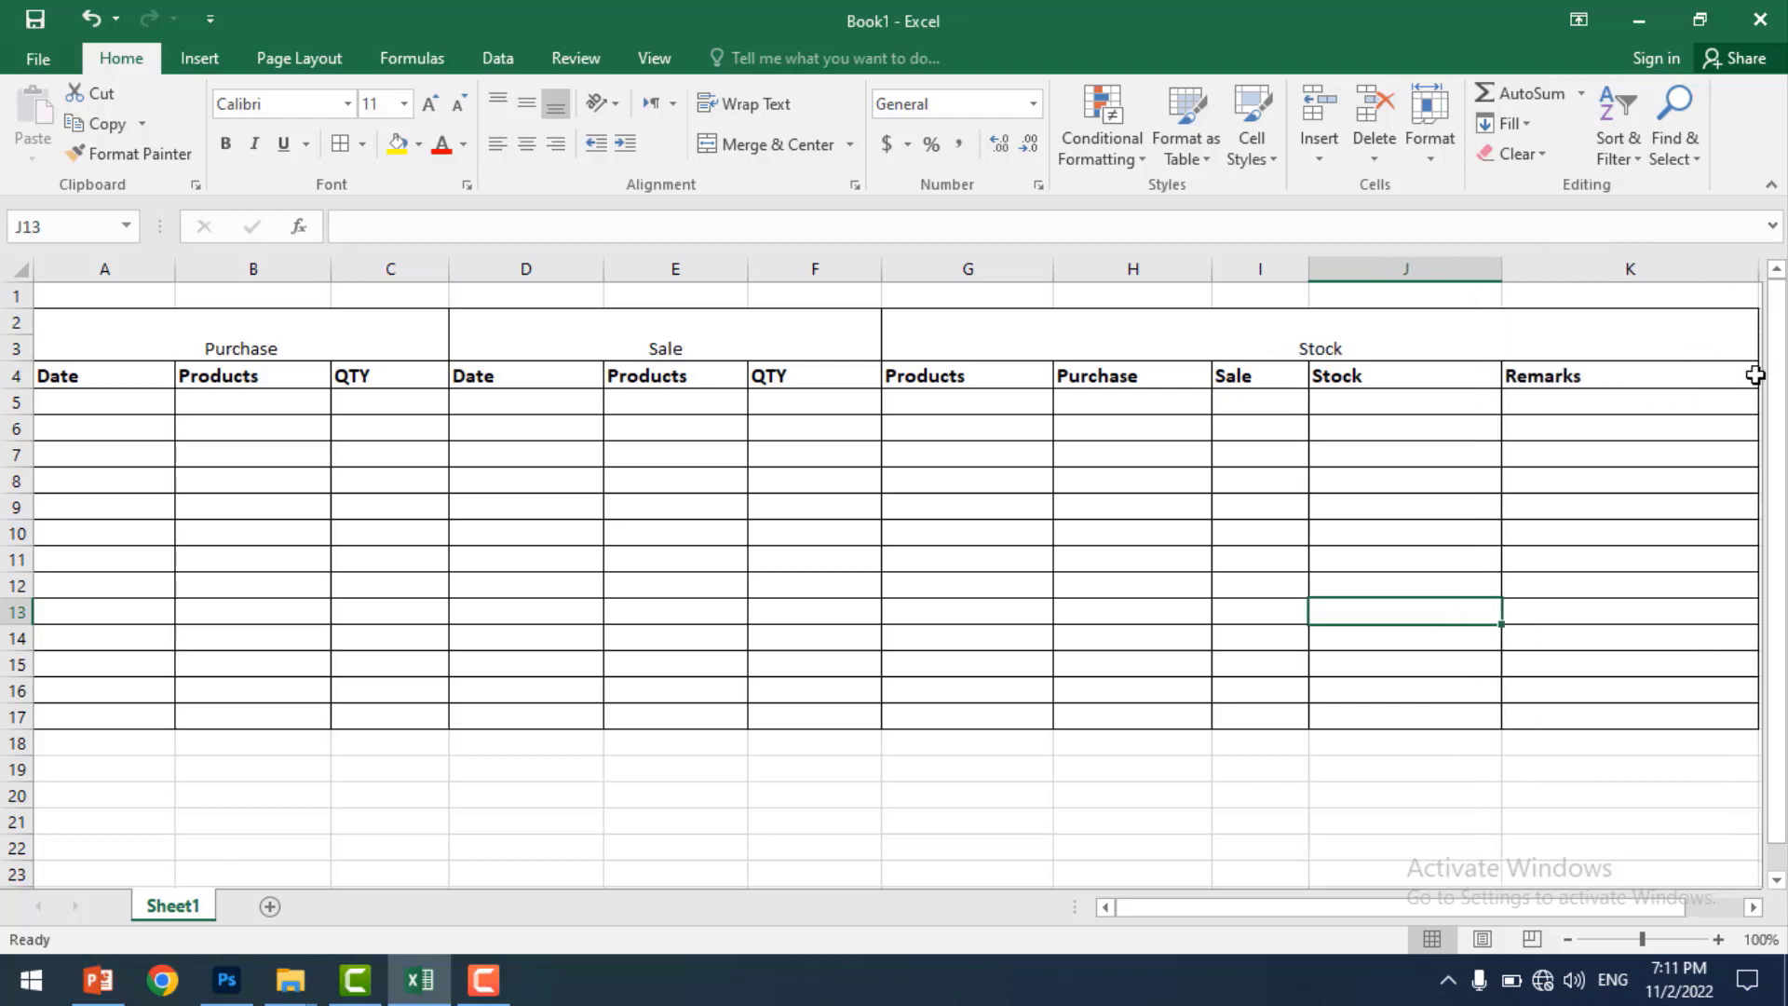
- Make the Purchase, Sale and Stock titles vertically centred, 24 pt and bold
{"action": "left_click", "coordinate": [264, 336]}
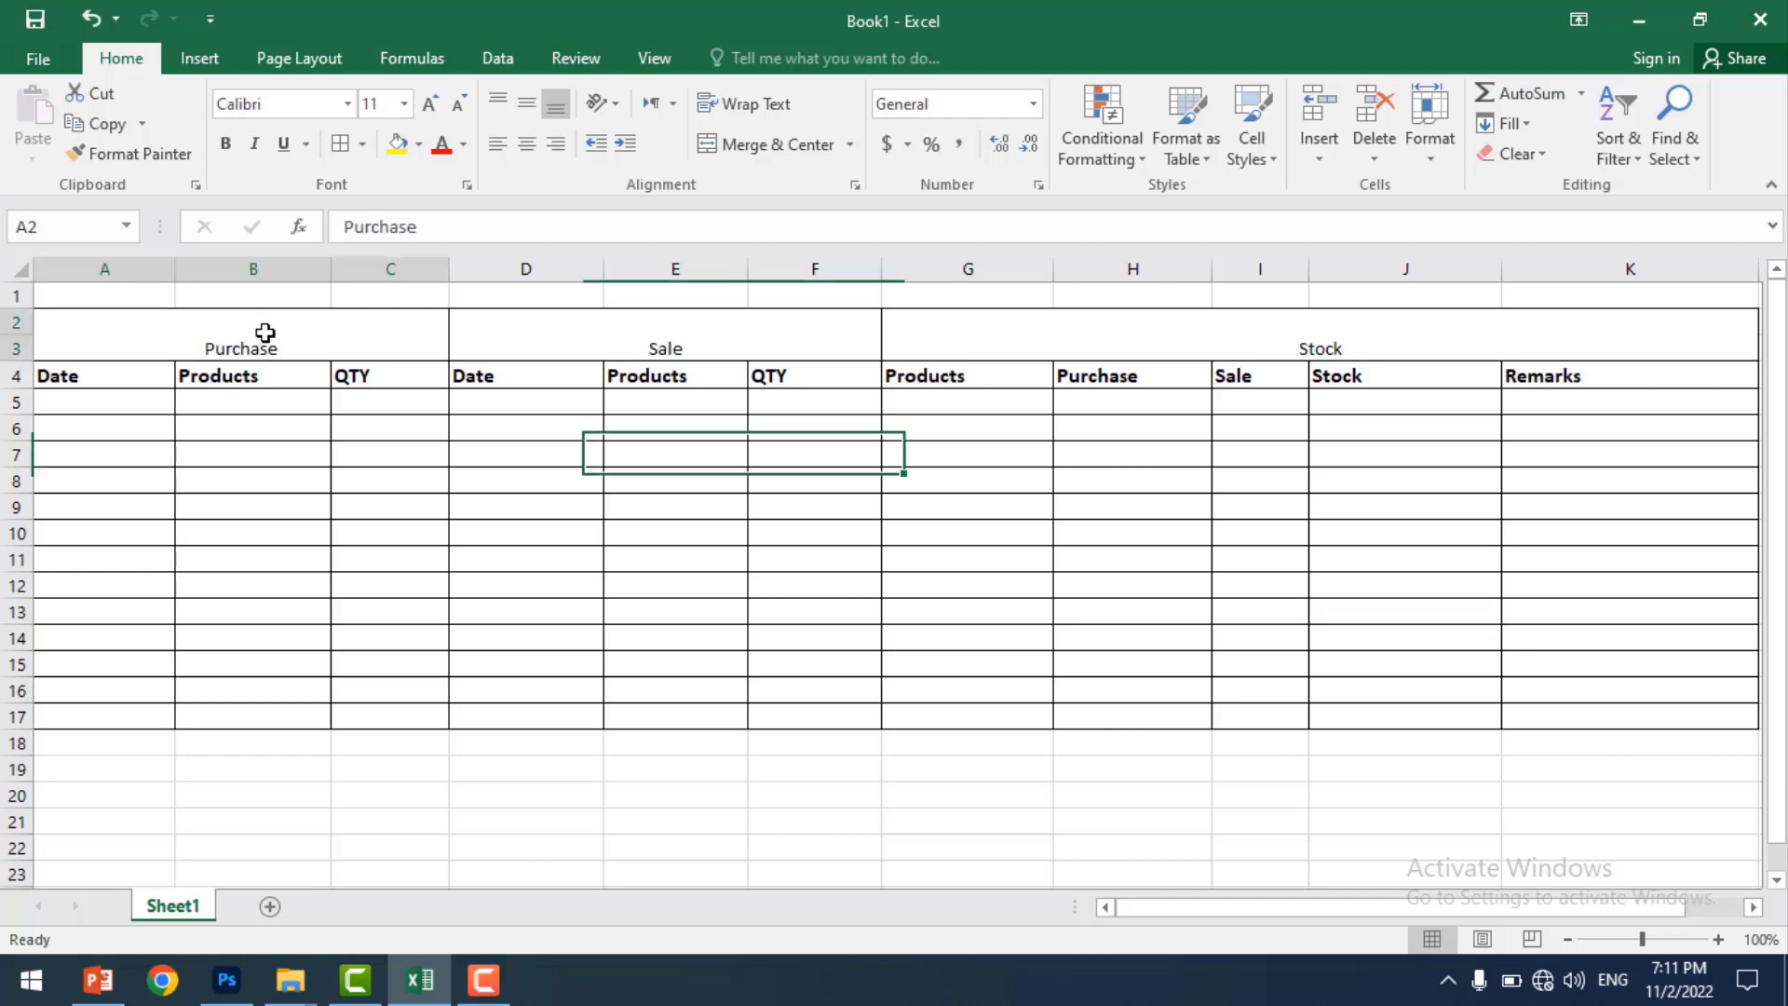
{"action": "left_click_drag", "start_coordinate": [601, 338], "coordinate": [1332, 338]}
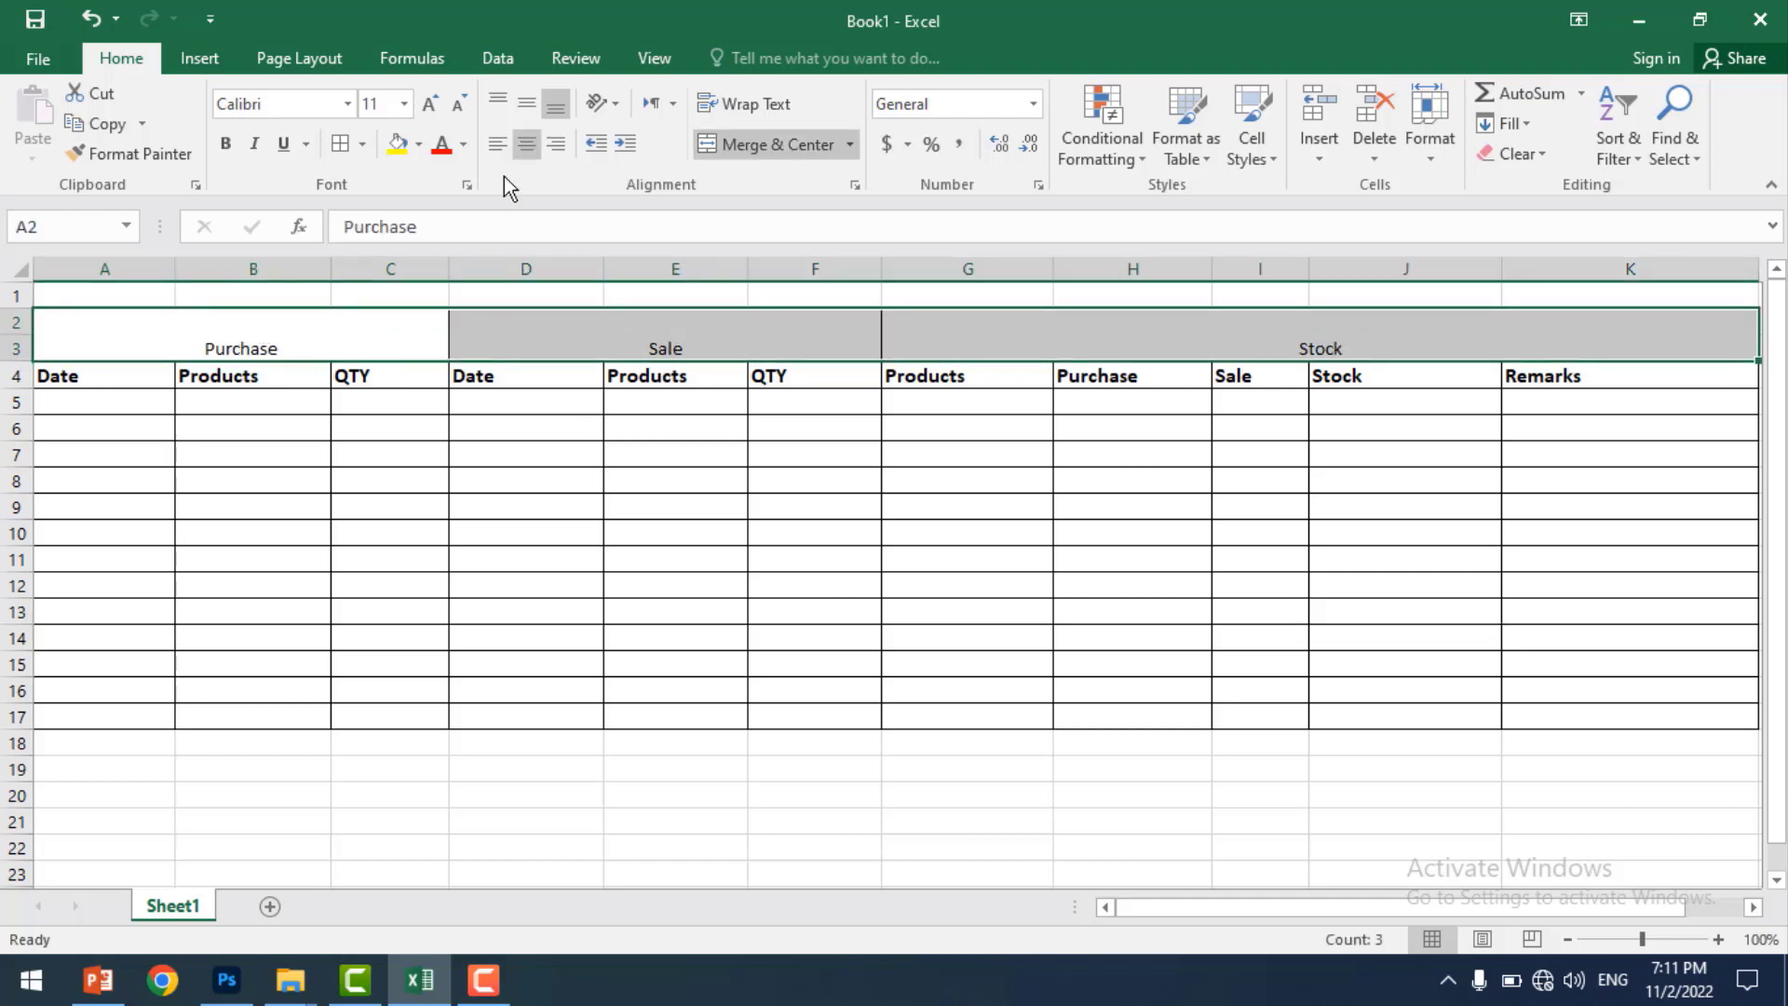
{"action": "left_click", "coordinate": [523, 109]}
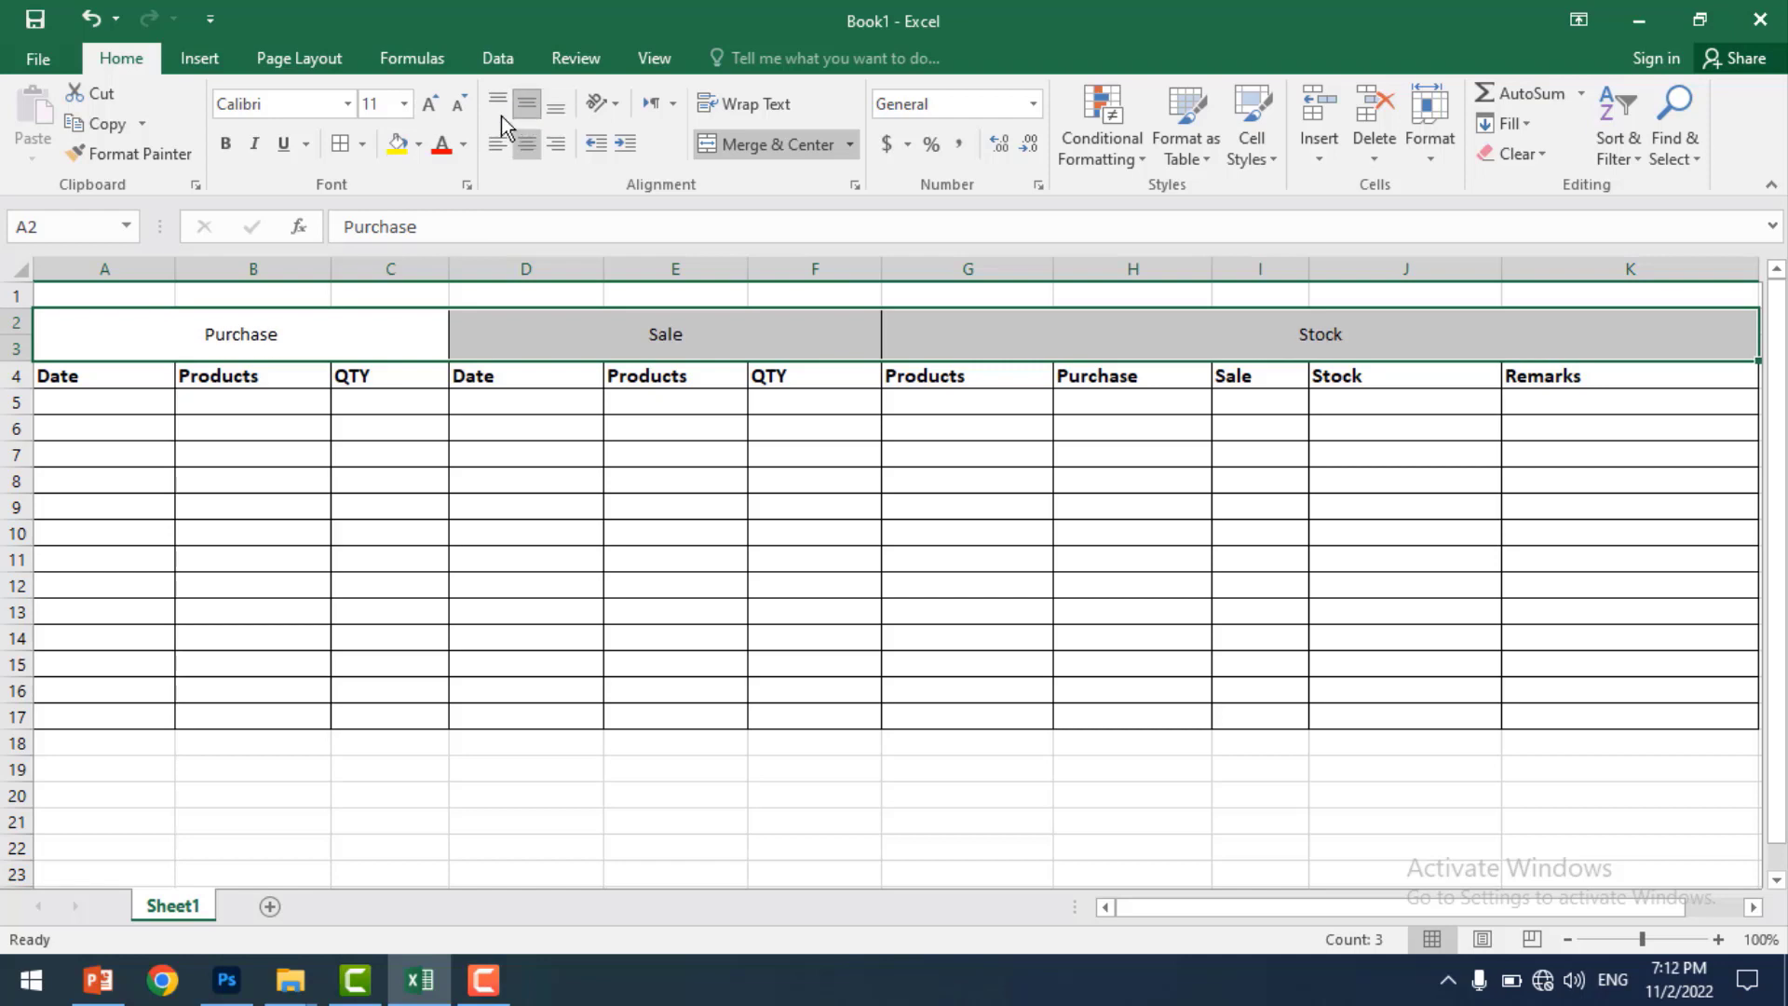
{"action": "left_click", "coordinate": [428, 113]}
{"action": "left_click", "coordinate": [428, 113]}
{"action": "left_click", "coordinate": [428, 114]}
{"action": "left_click", "coordinate": [428, 113]}
{"action": "left_click", "coordinate": [428, 113]}
{"action": "left_click", "coordinate": [427, 114]}
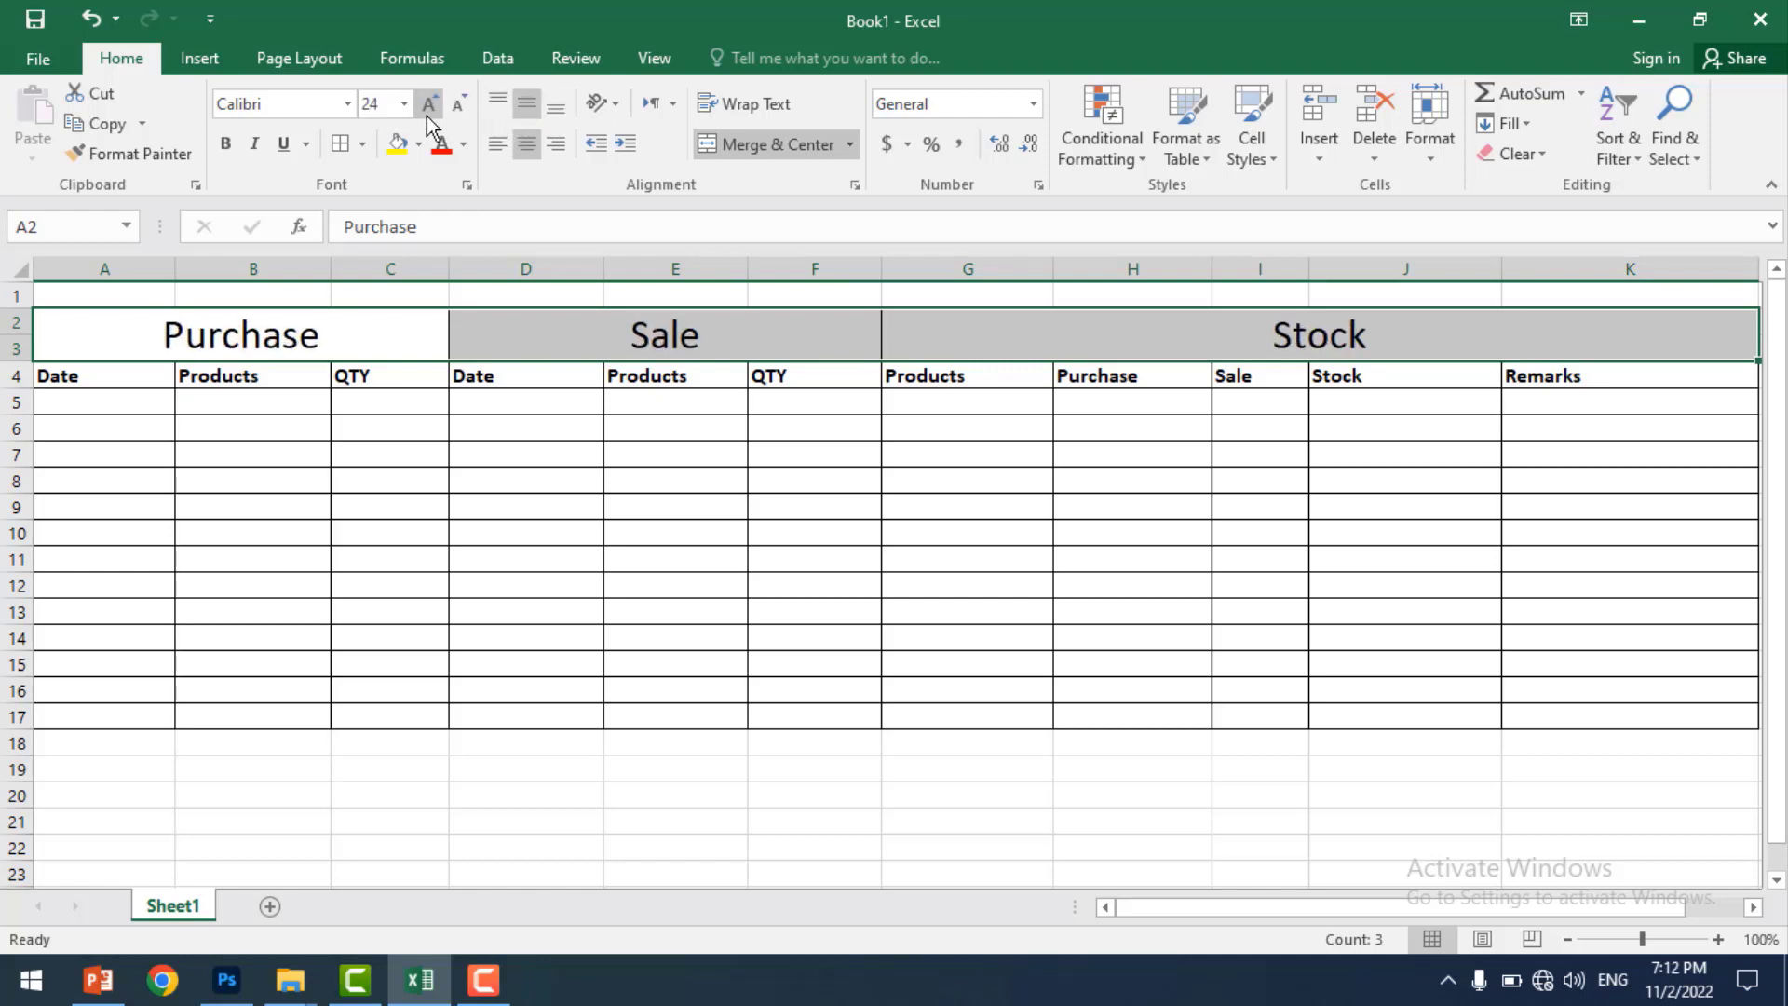
{"action": "left_click", "coordinate": [227, 146]}
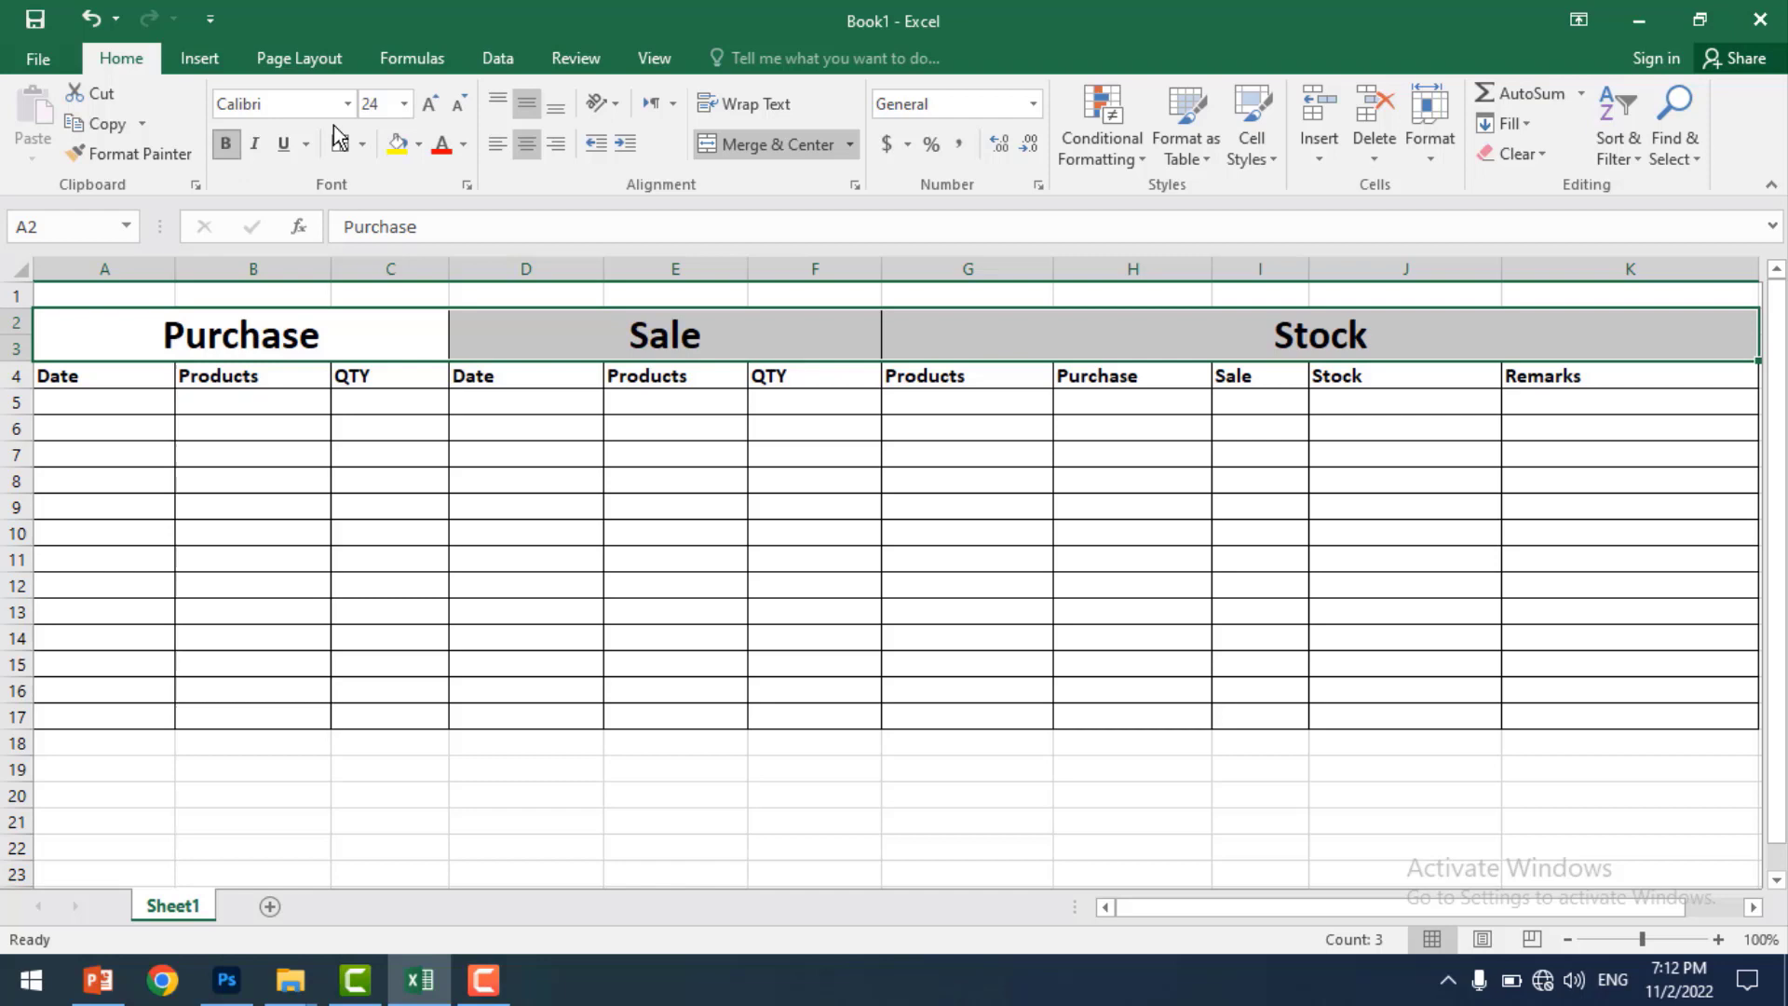
{"action": "left_click", "coordinate": [692, 479]}
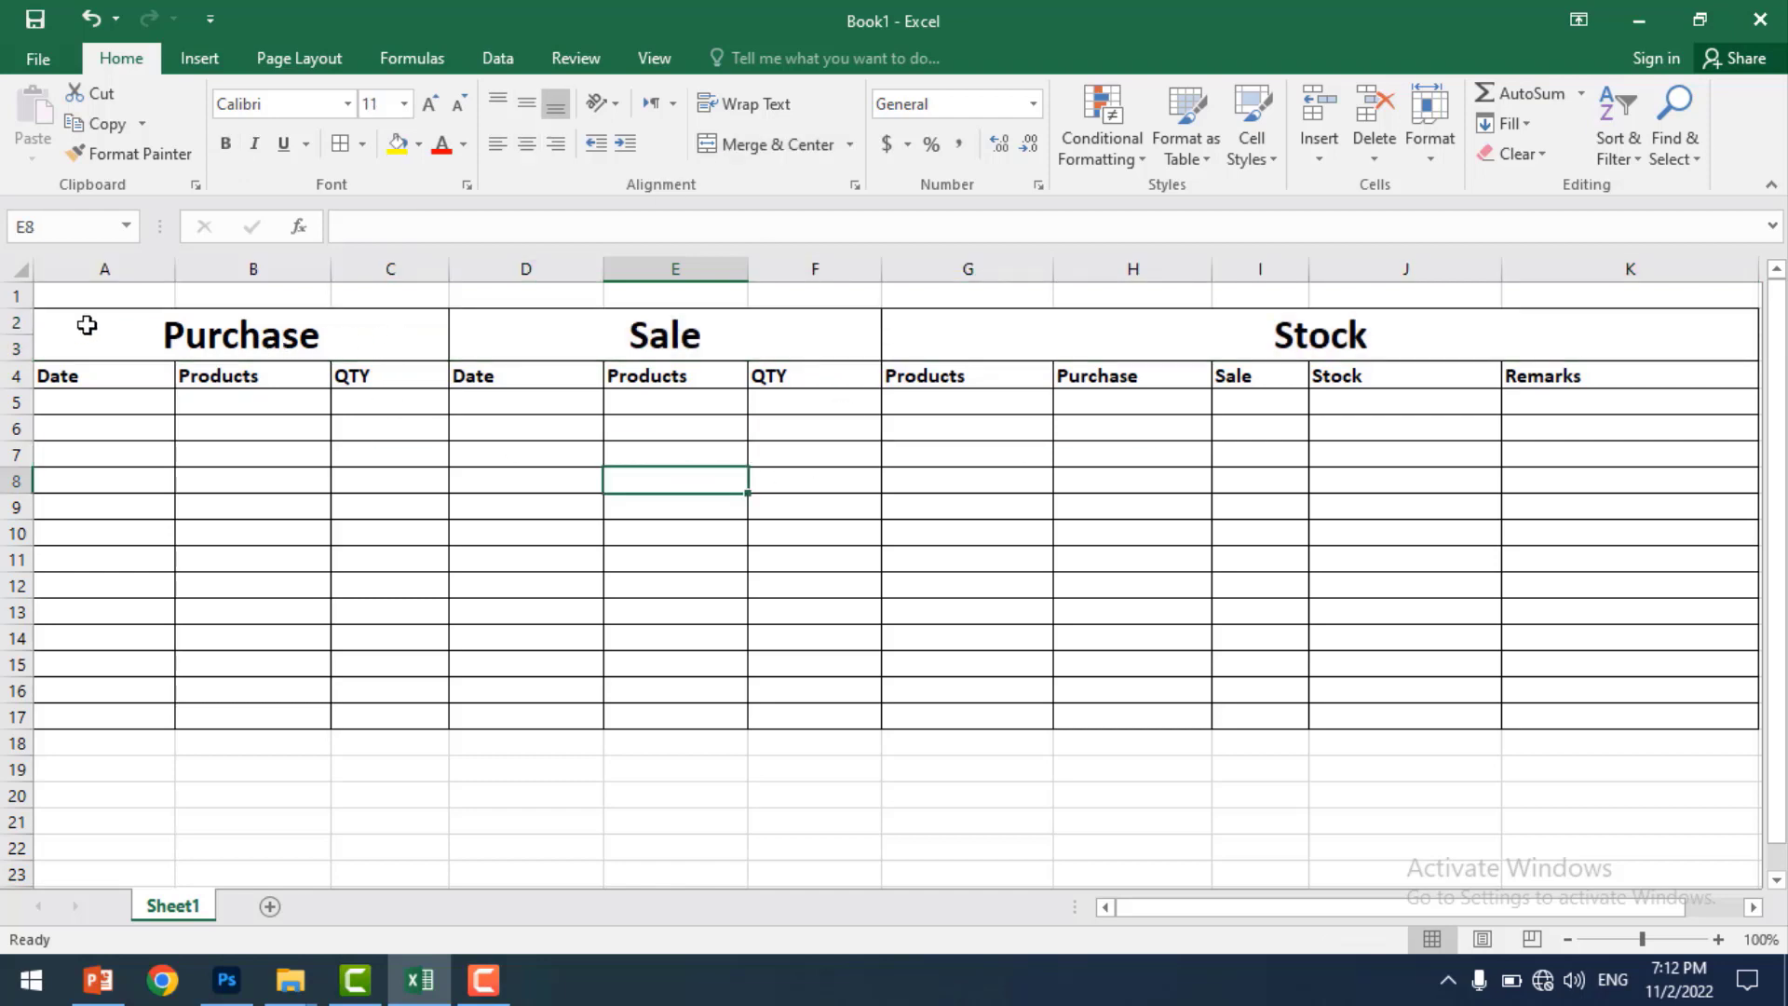
- Fill the Purchase block A2:C4 blue
{"action": "left_click_drag", "start_coordinate": [87, 325], "coordinate": [328, 368]}
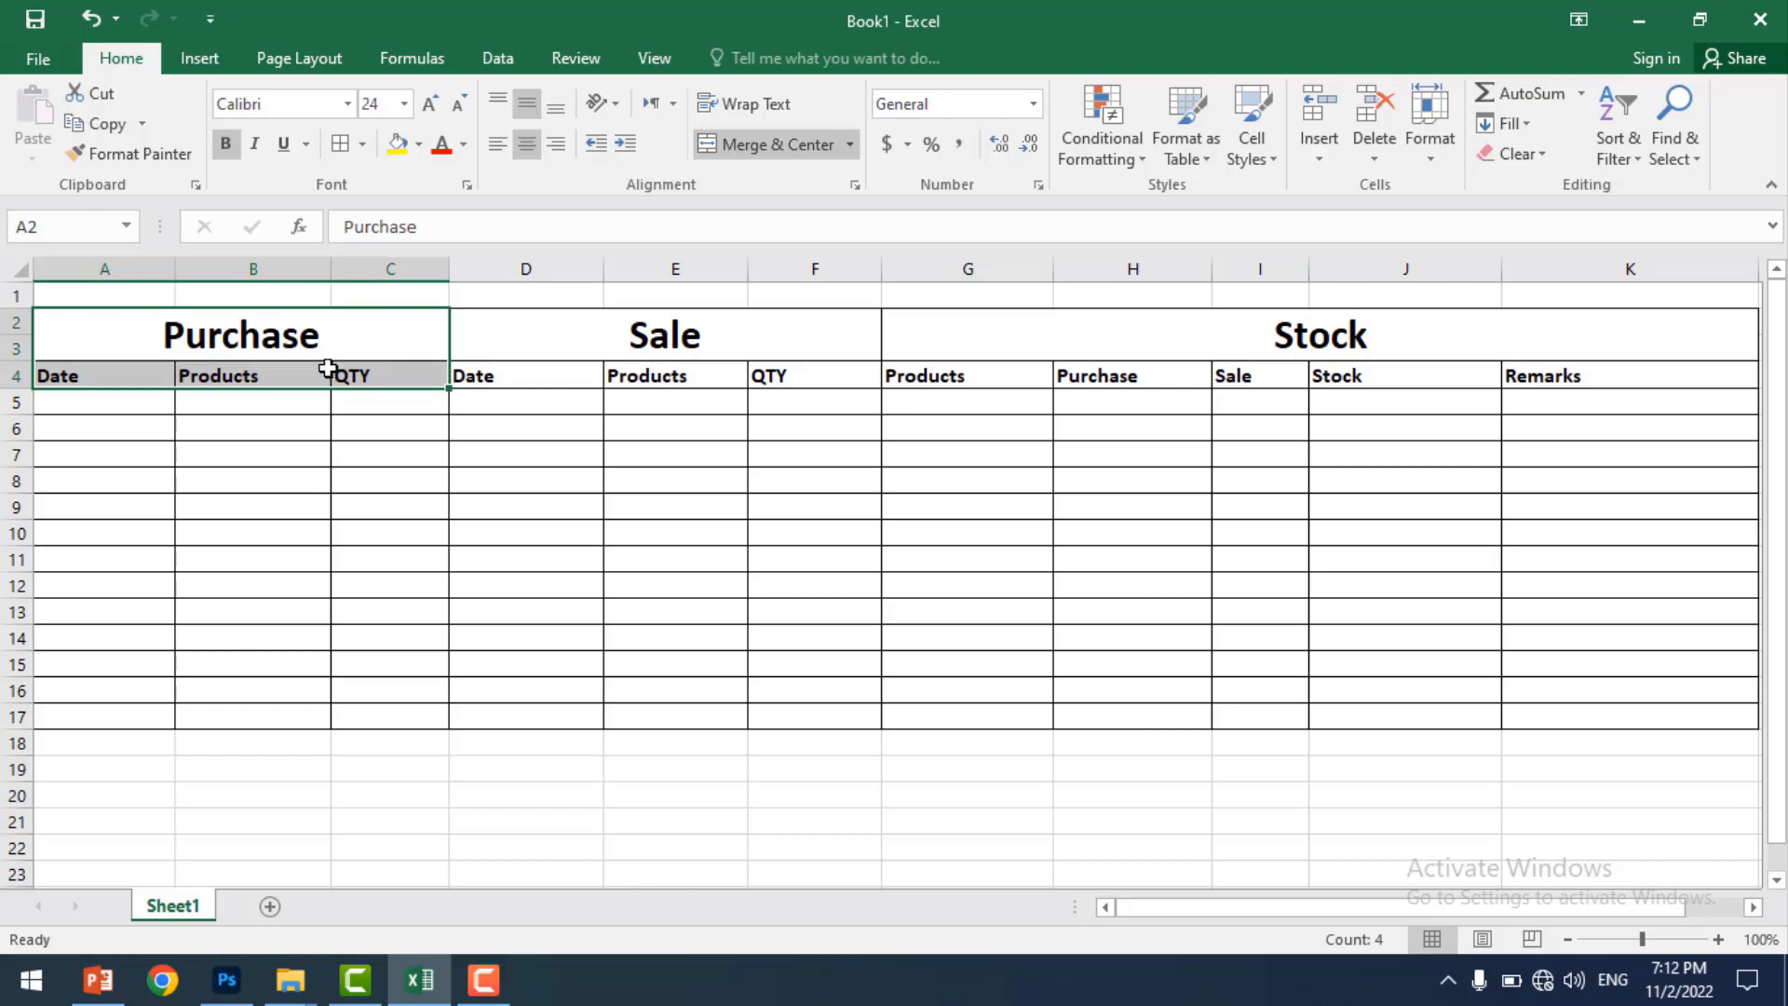
{"action": "left_click", "coordinate": [419, 148]}
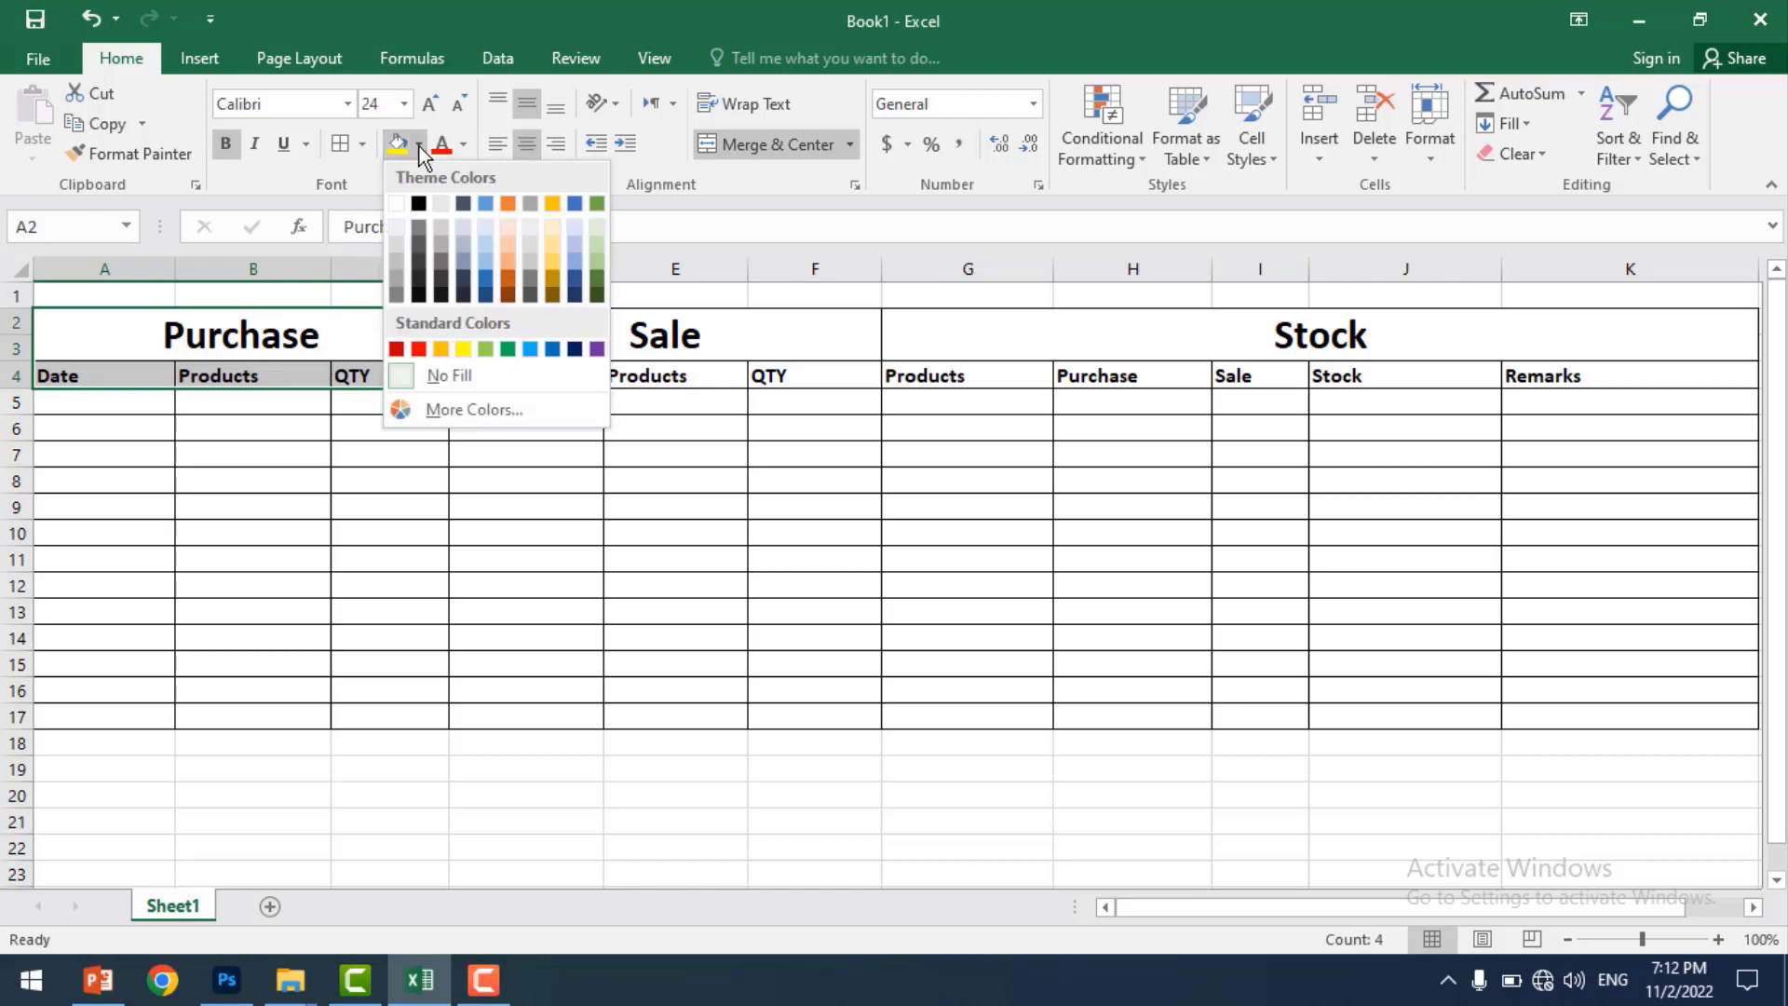
{"action": "left_click", "coordinate": [488, 204]}
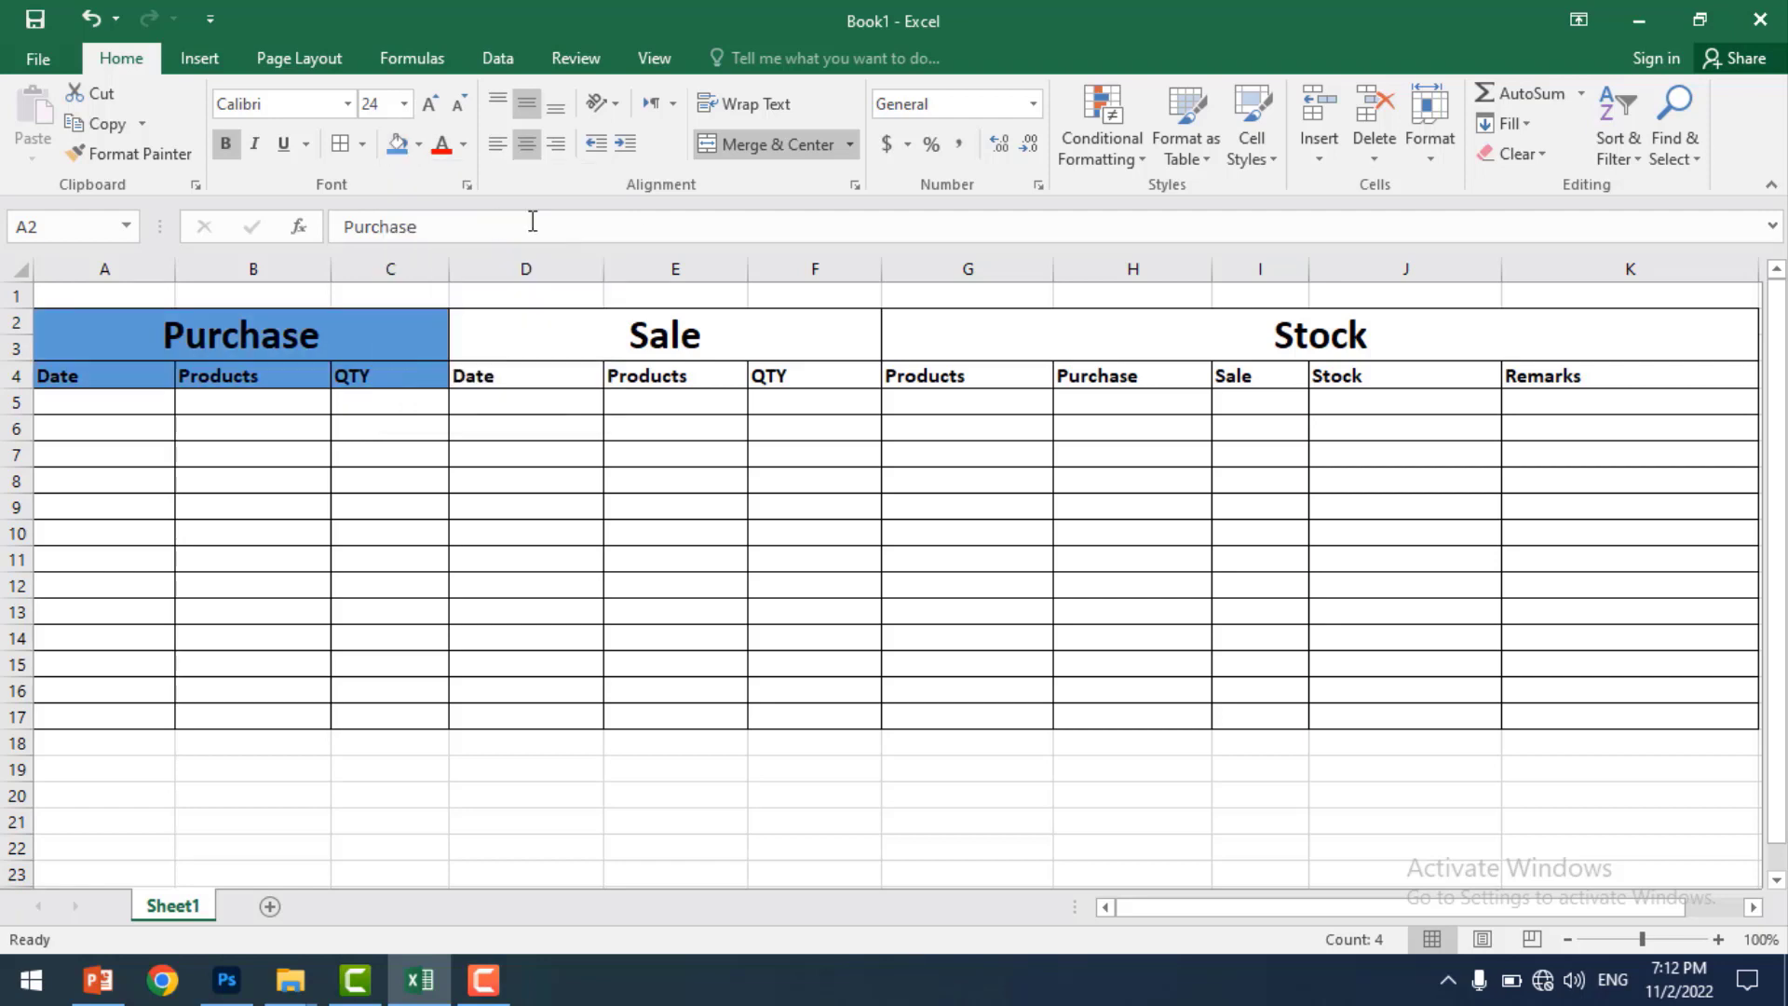
- Fill the Sale block D2:F4 gold and centre its headings
{"action": "left_click_drag", "start_coordinate": [522, 332], "coordinate": [724, 371]}
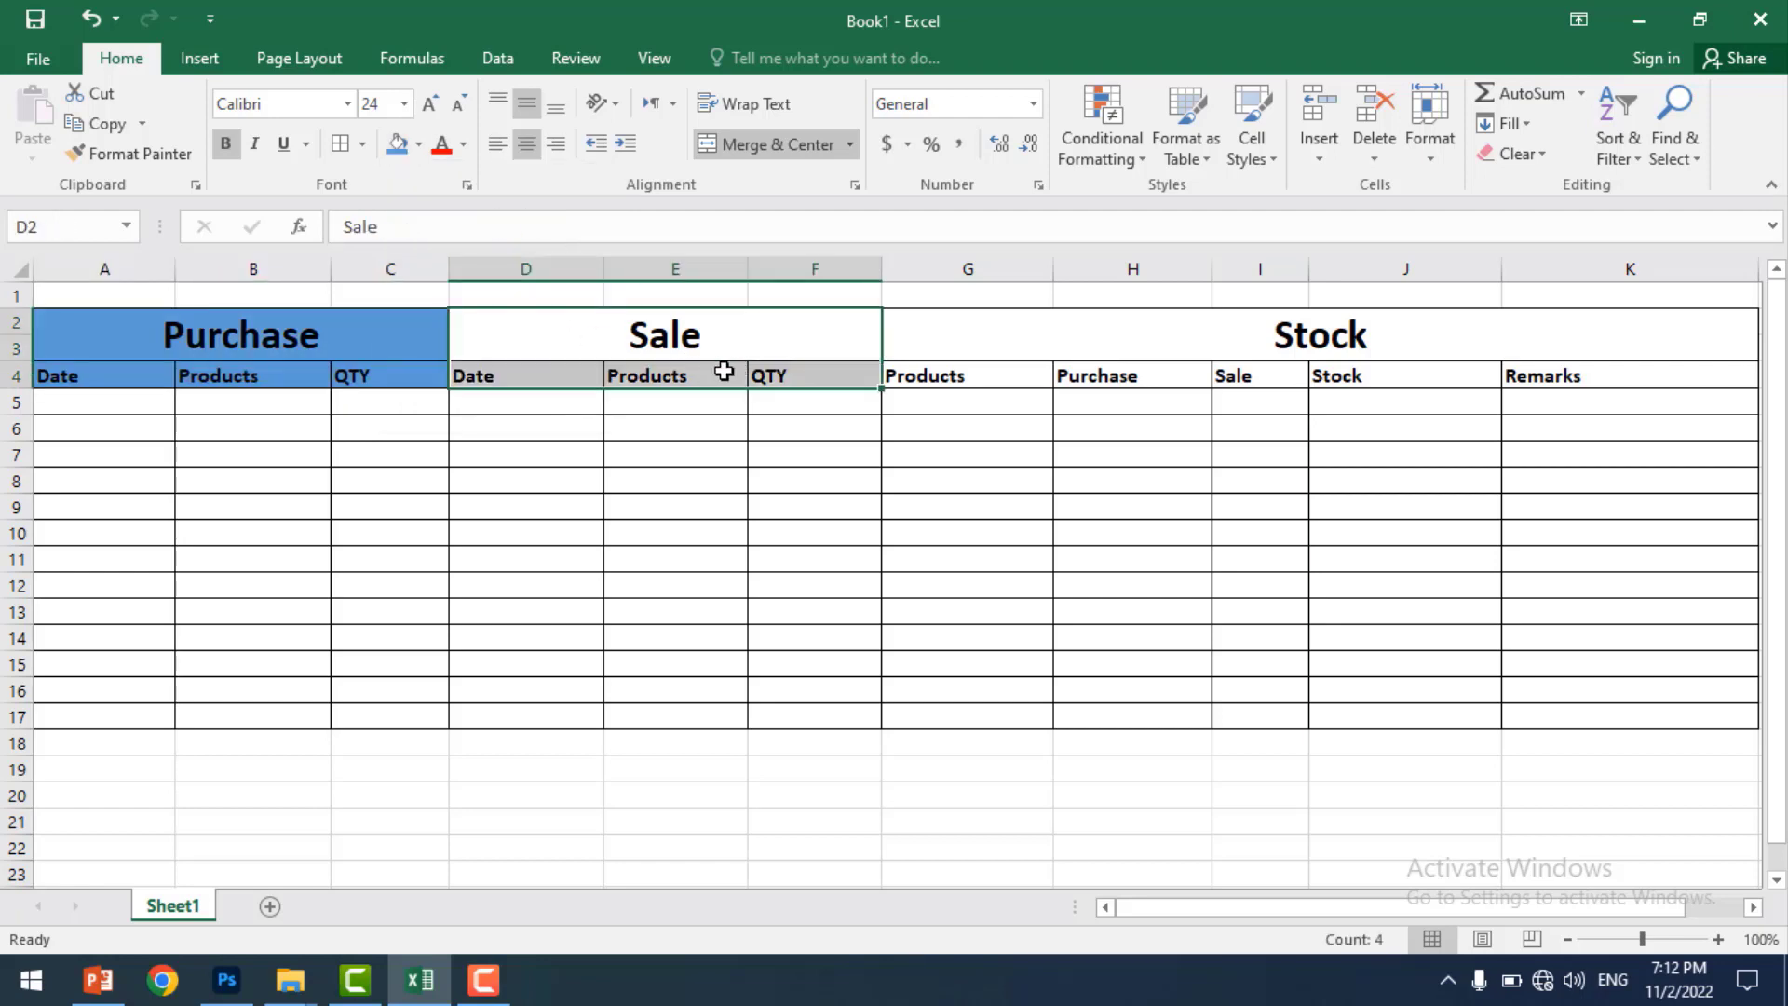
{"action": "left_click", "coordinate": [421, 147]}
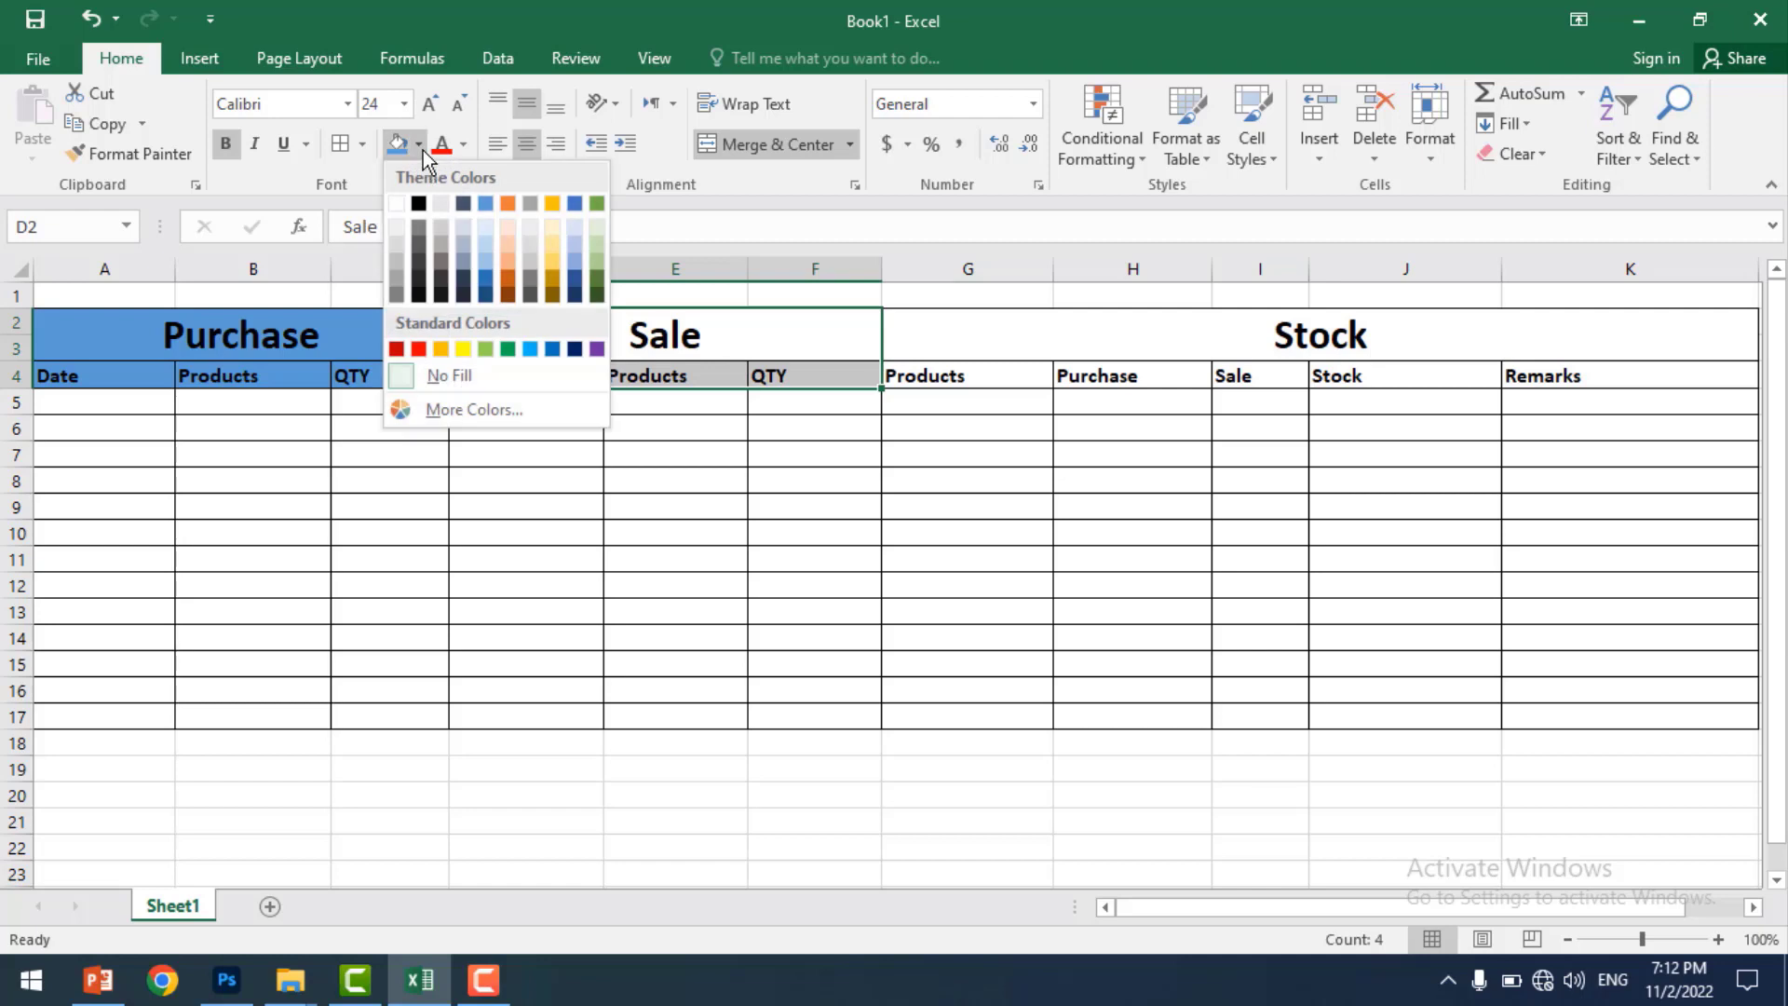
{"action": "left_click", "coordinate": [557, 259]}
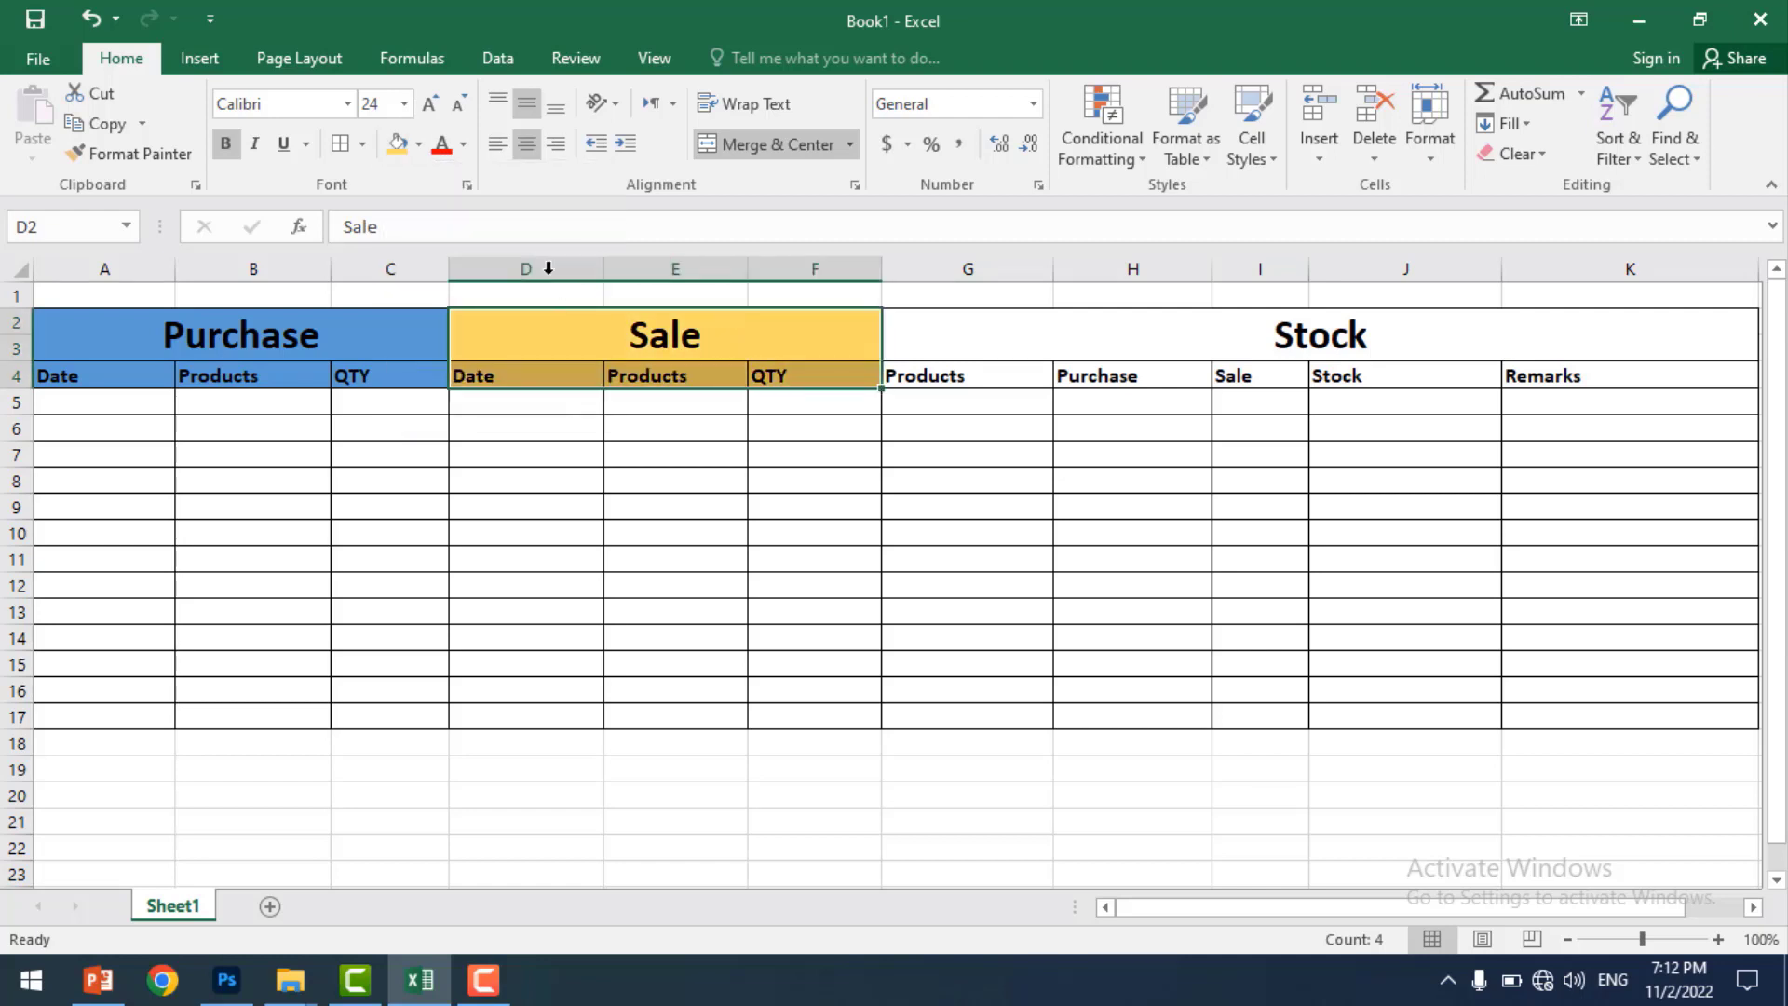
{"action": "left_click", "coordinate": [526, 153]}
{"action": "left_click", "coordinate": [526, 153]}
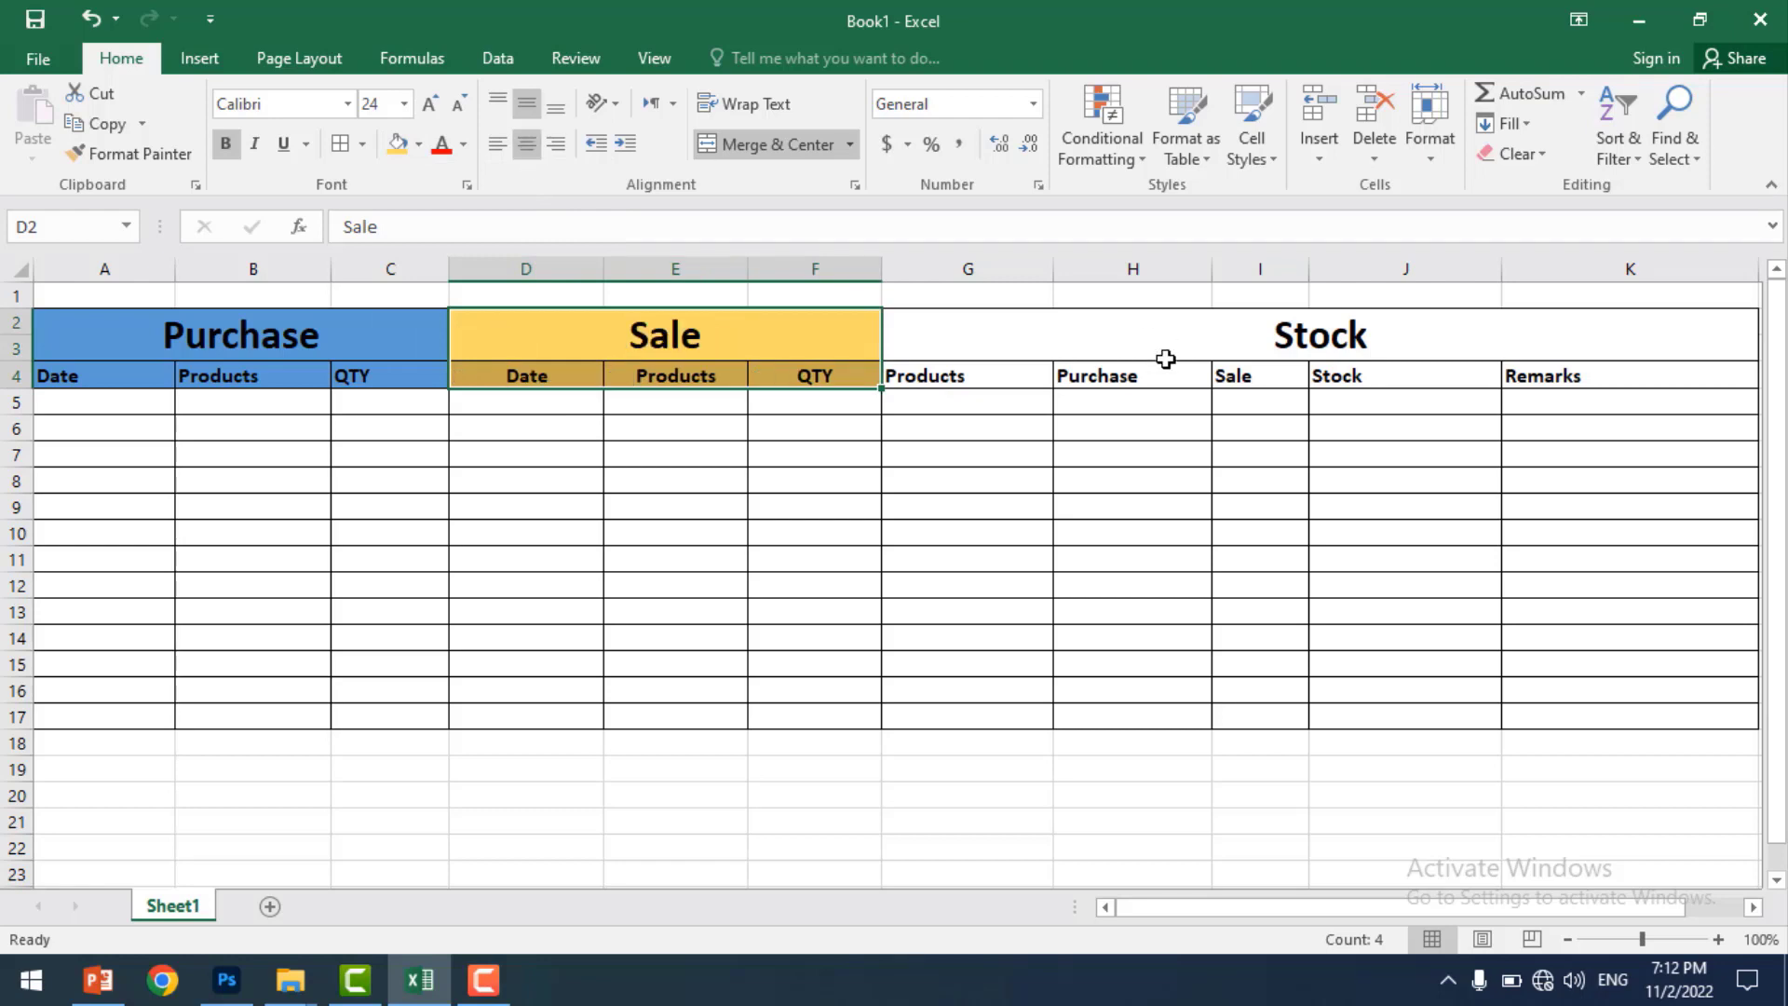
- Centre the Date, Products and QTY headings in the Purchase block
{"action": "left_click_drag", "start_coordinate": [331, 354], "coordinate": [340, 374]}
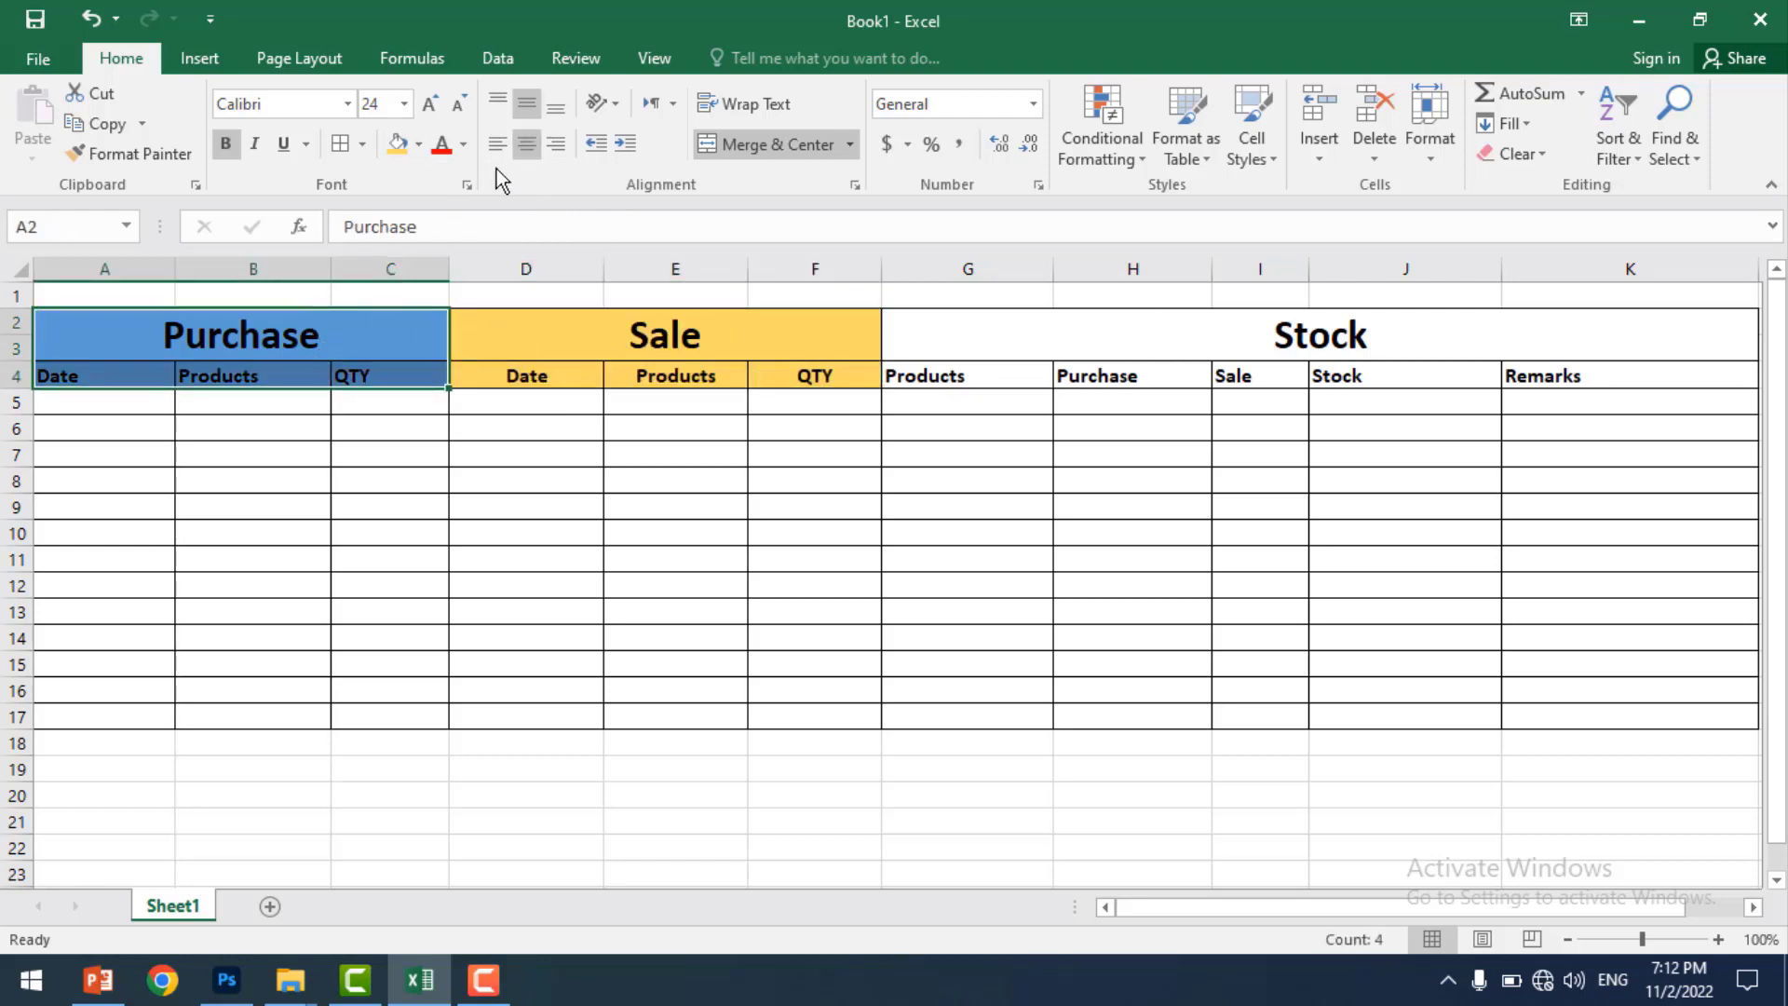
{"action": "left_click", "coordinate": [524, 149]}
{"action": "left_click", "coordinate": [524, 149]}
- Fill the Stock block G2:K4 dark green and centre its column headings
{"action": "left_click_drag", "start_coordinate": [1062, 337], "coordinate": [1411, 378]}
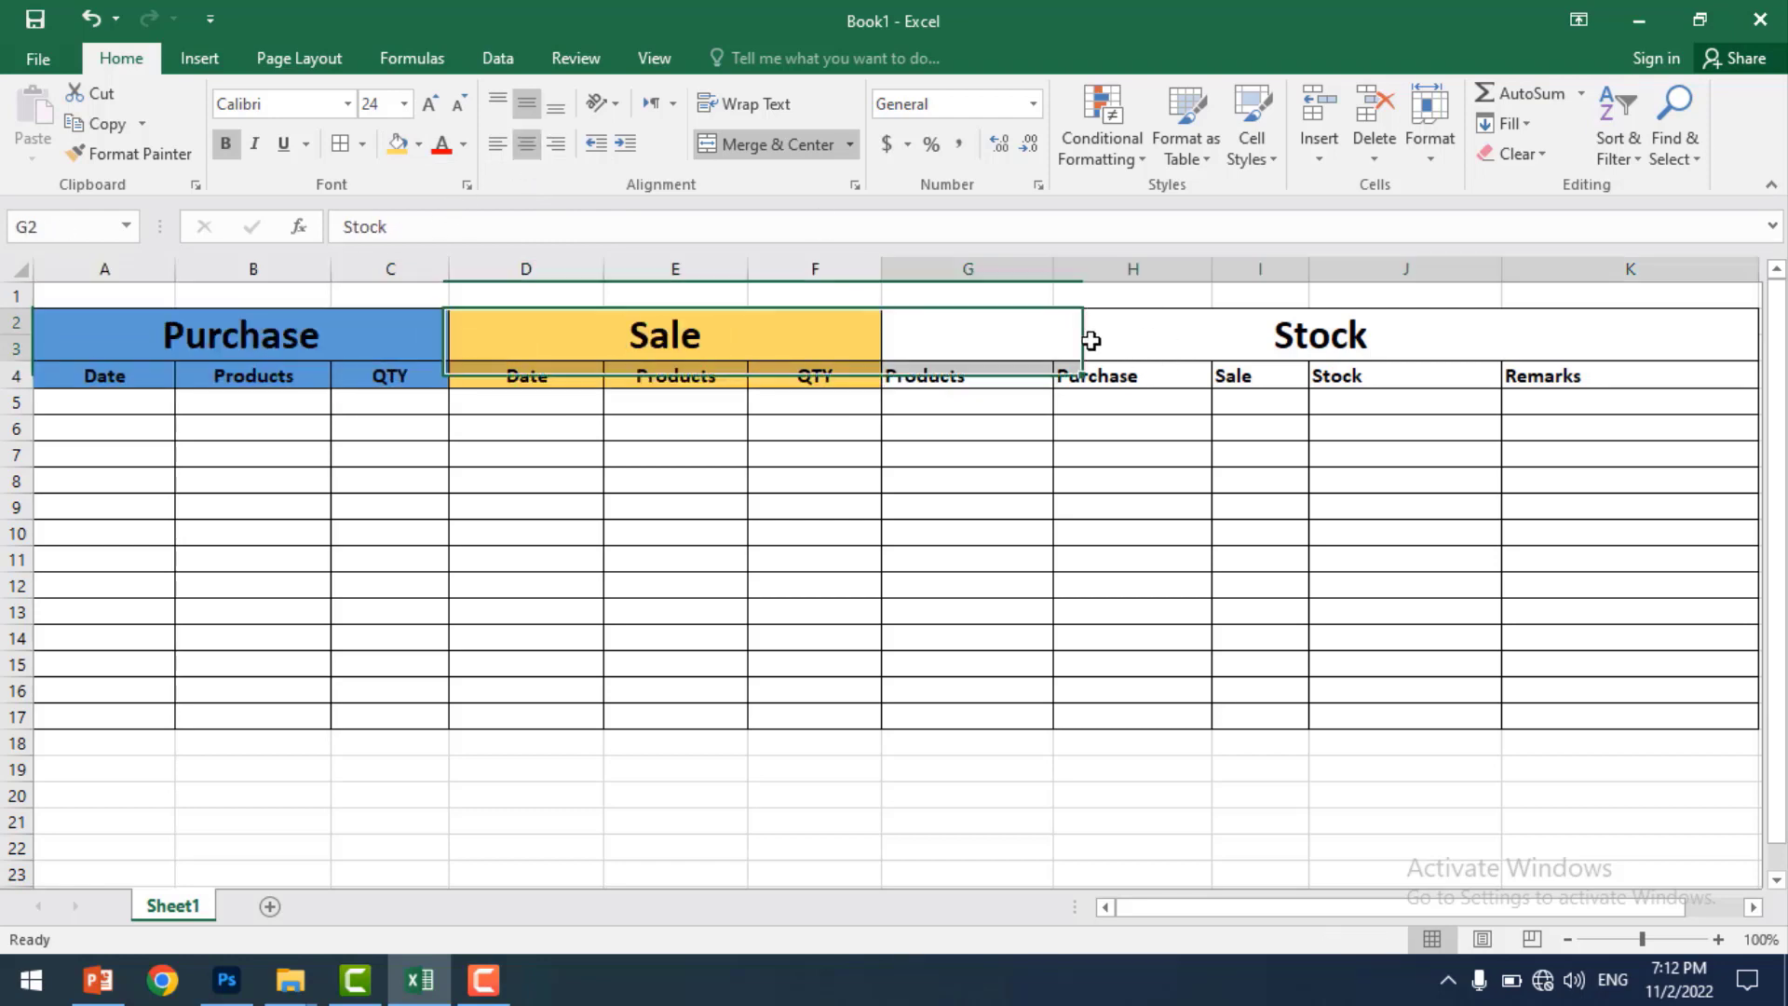
{"action": "left_click", "coordinate": [421, 147]}
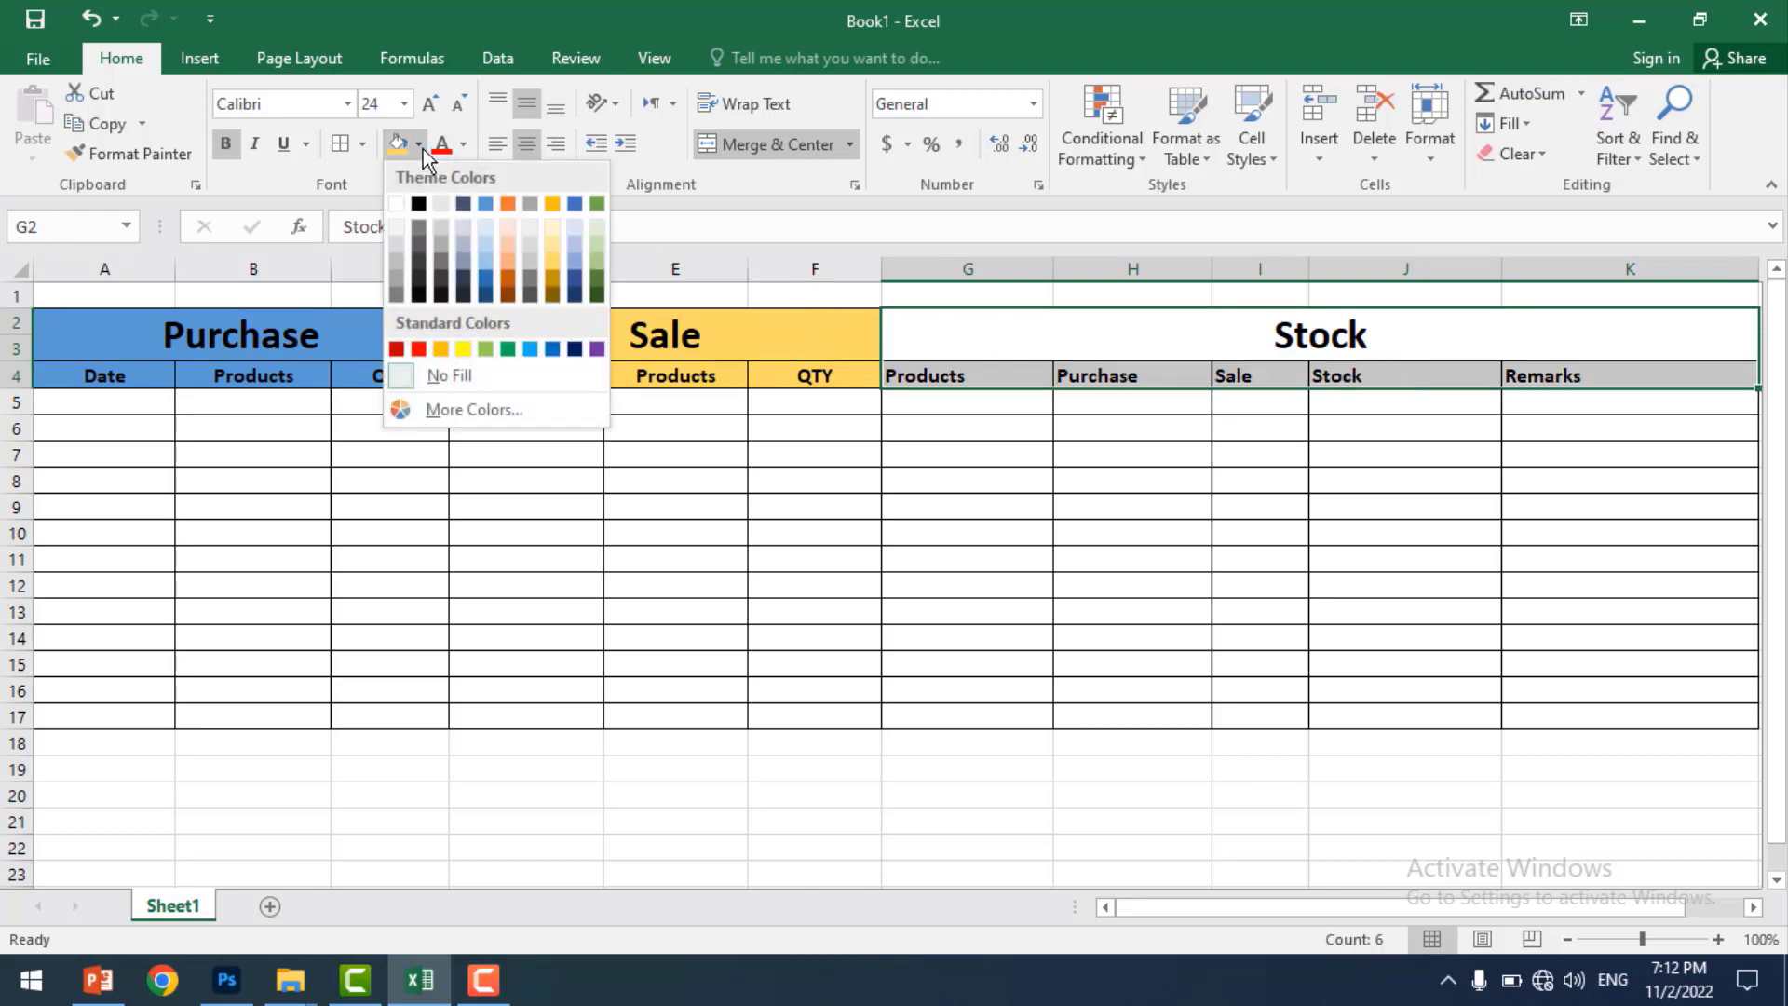
{"action": "left_click", "coordinate": [599, 280]}
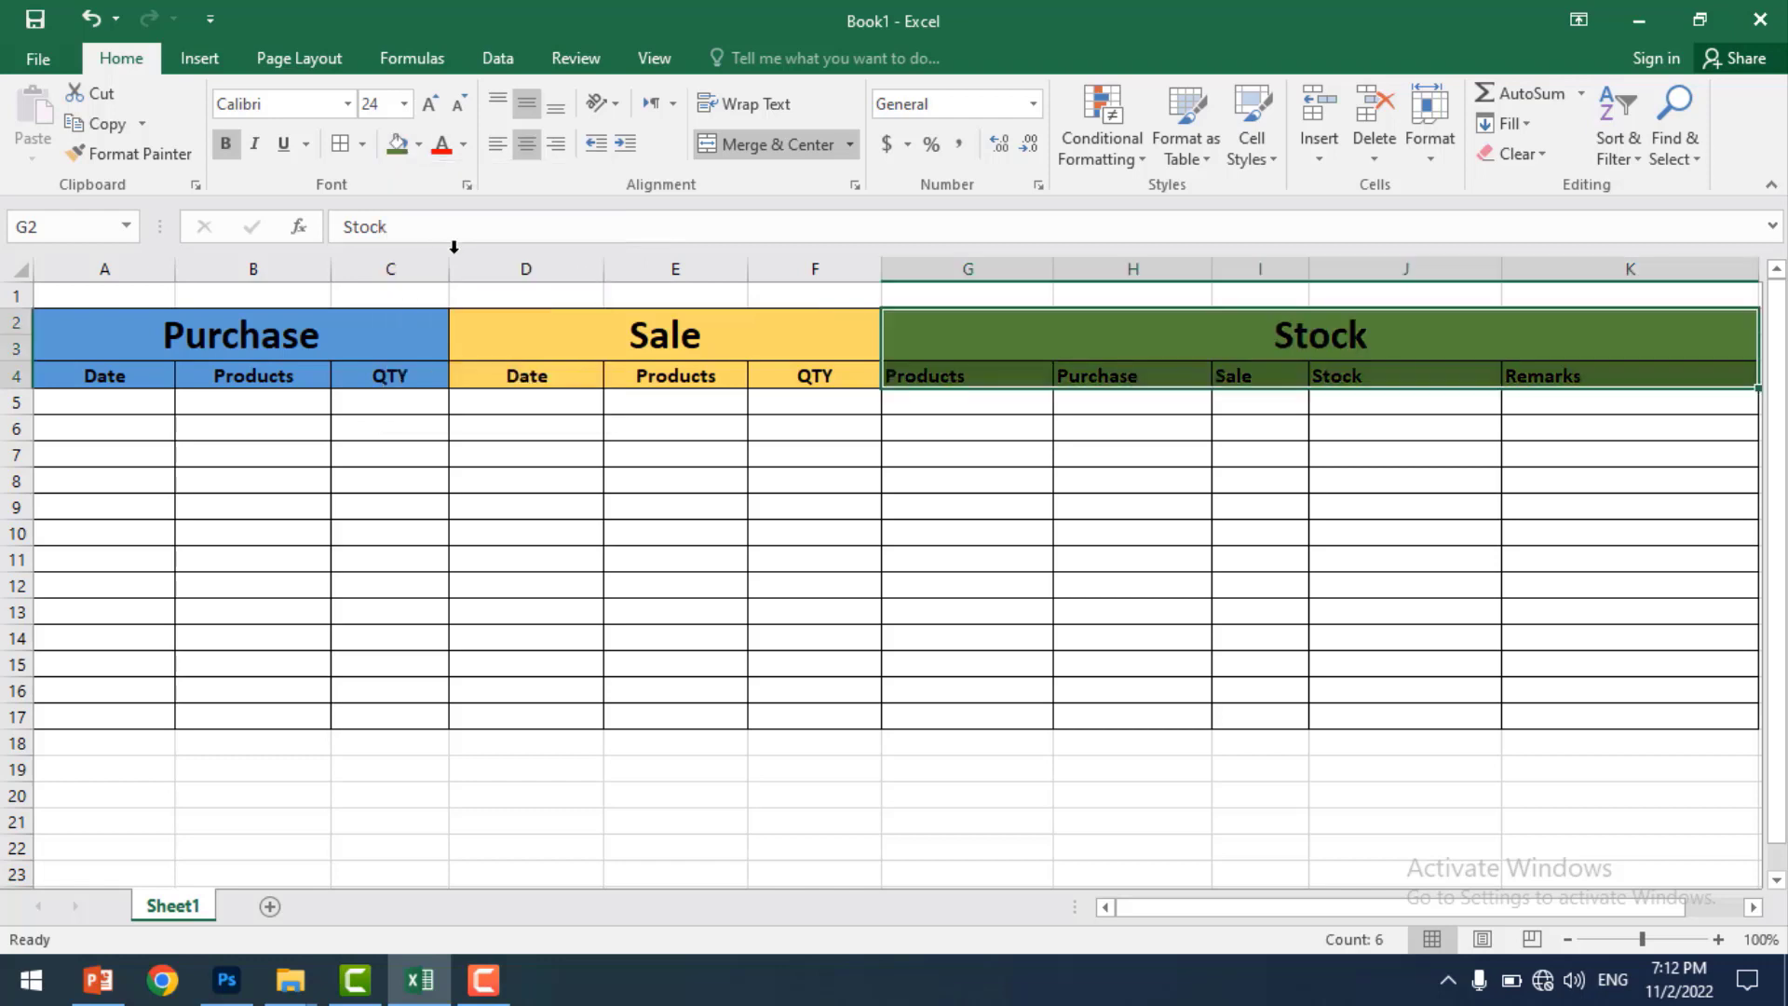
{"action": "left_click", "coordinate": [535, 154]}
{"action": "left_click", "coordinate": [534, 154]}
{"action": "left_click", "coordinate": [981, 528]}
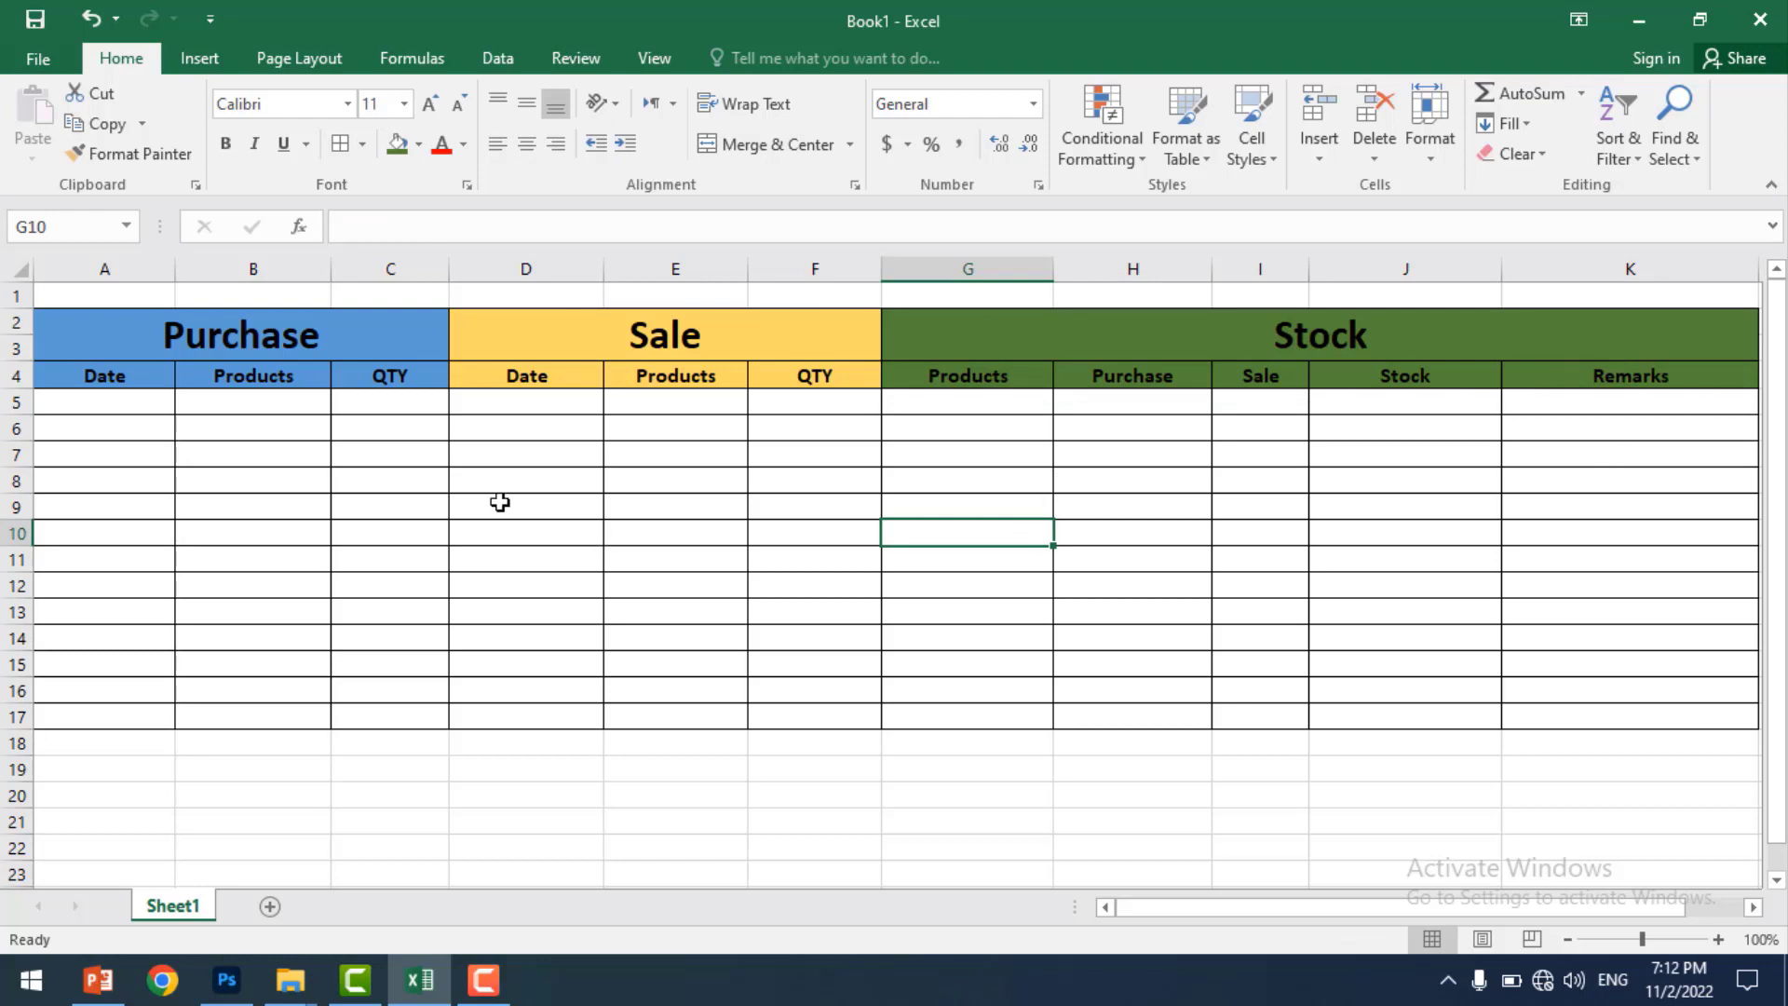
{"action": "left_click", "coordinate": [291, 503]}
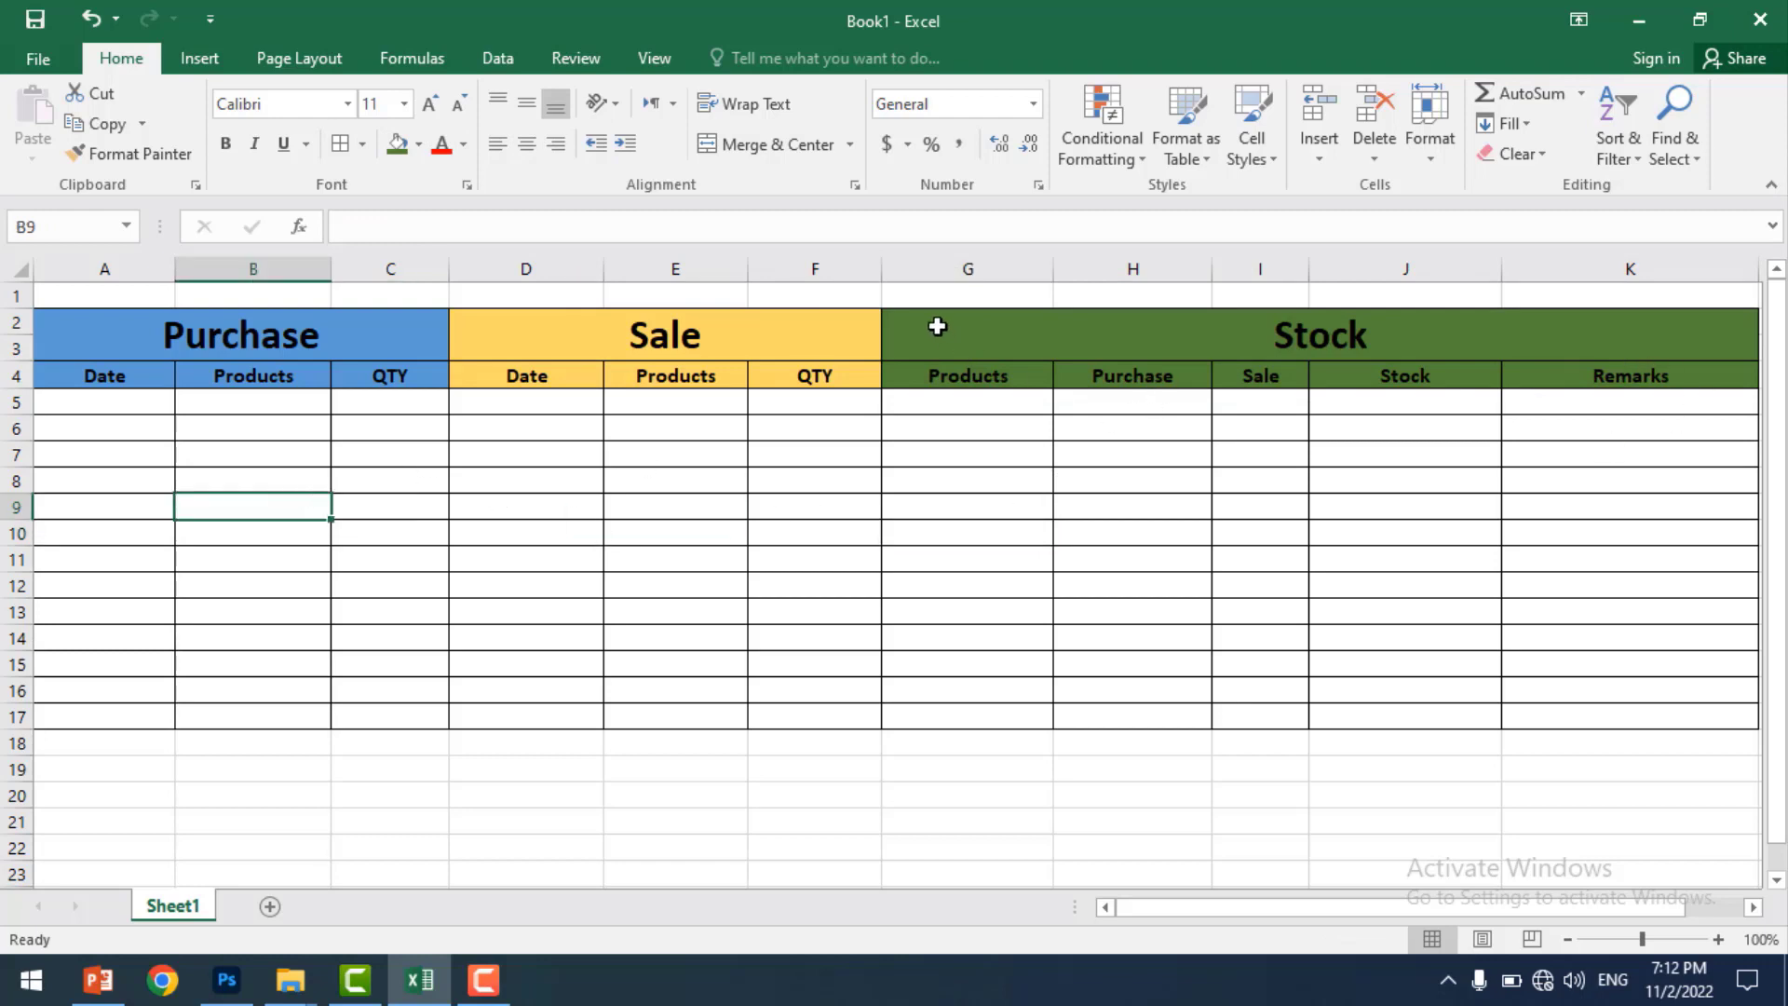
- Change the Stock block G2:K4 fill from dark green to light green
{"action": "left_click_drag", "start_coordinate": [936, 326], "coordinate": [1360, 375]}
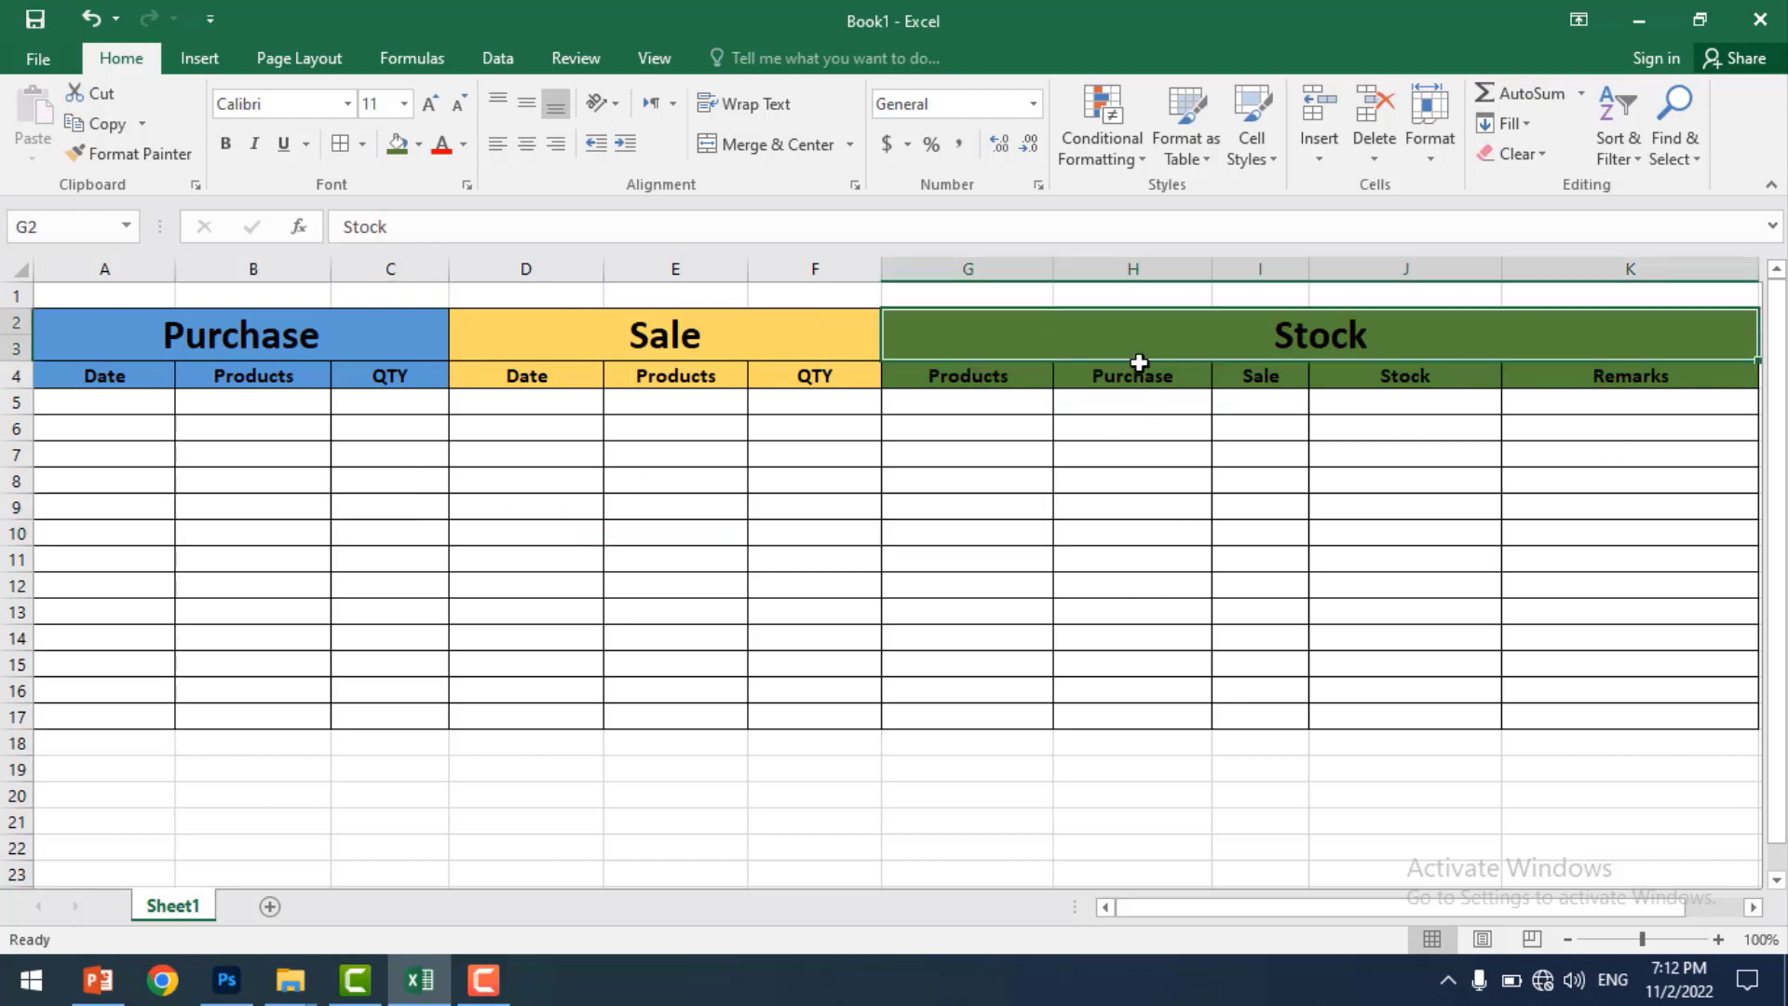
{"action": "left_click", "coordinate": [418, 143]}
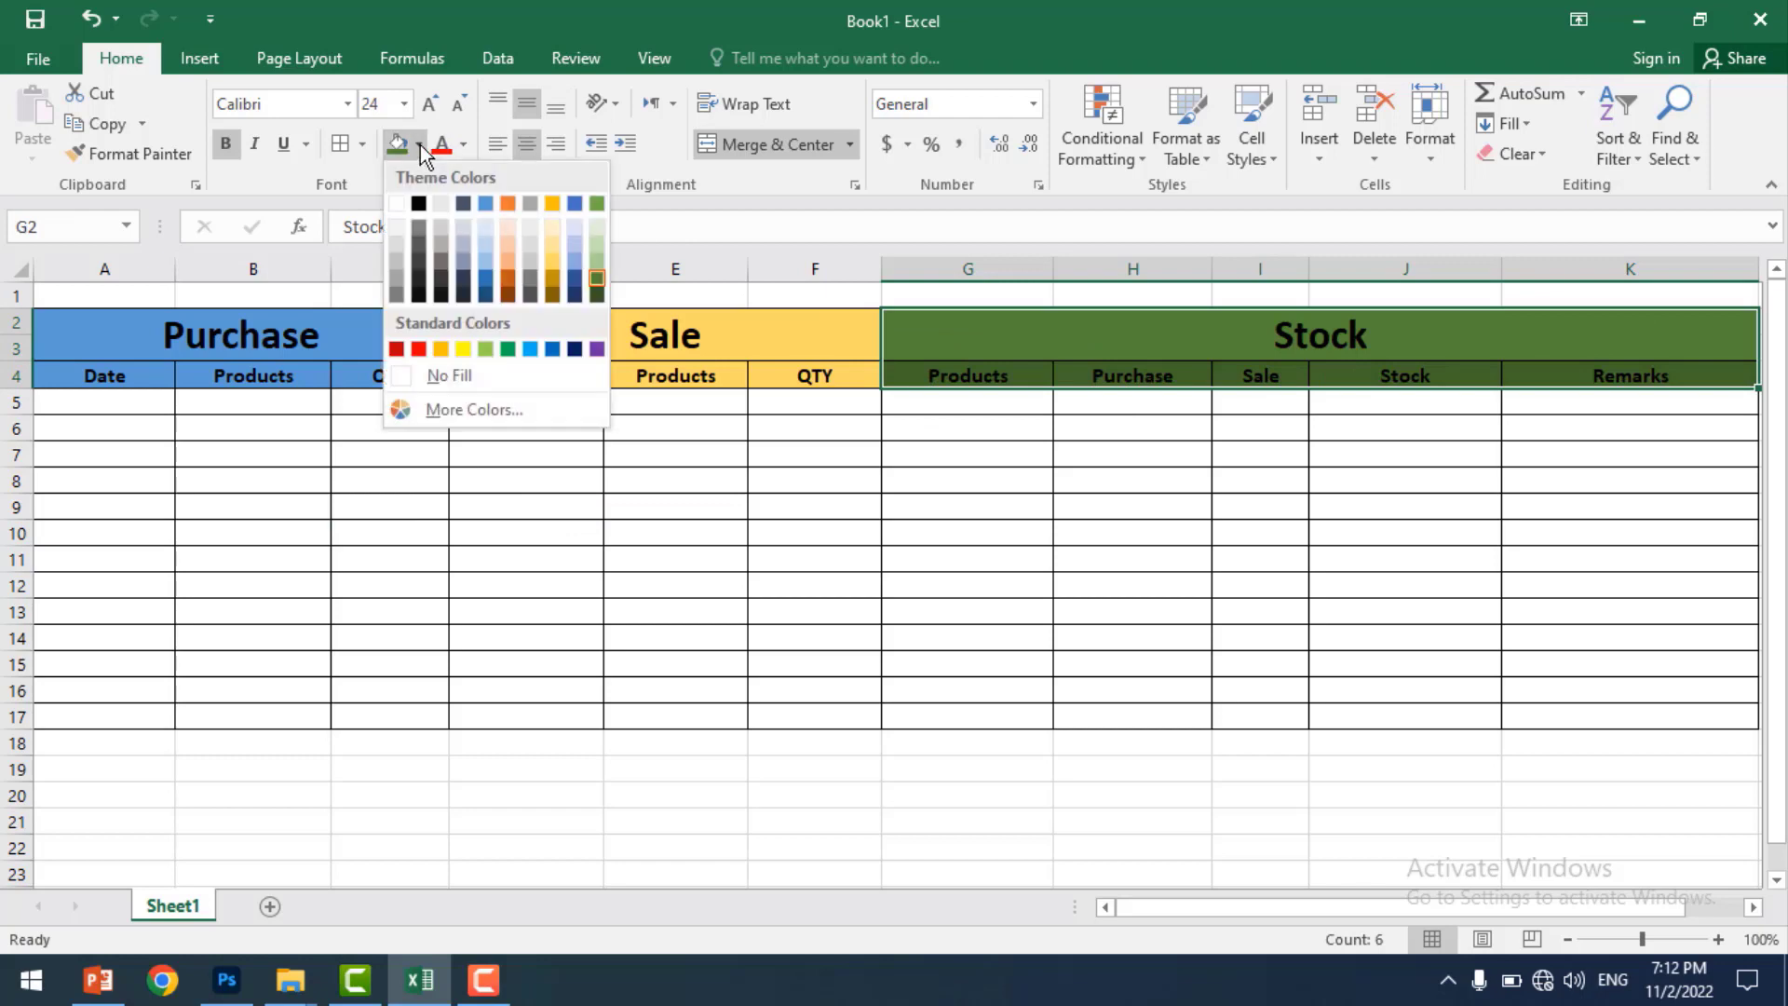
{"action": "left_click", "coordinate": [597, 264]}
{"action": "left_click", "coordinate": [800, 585]}
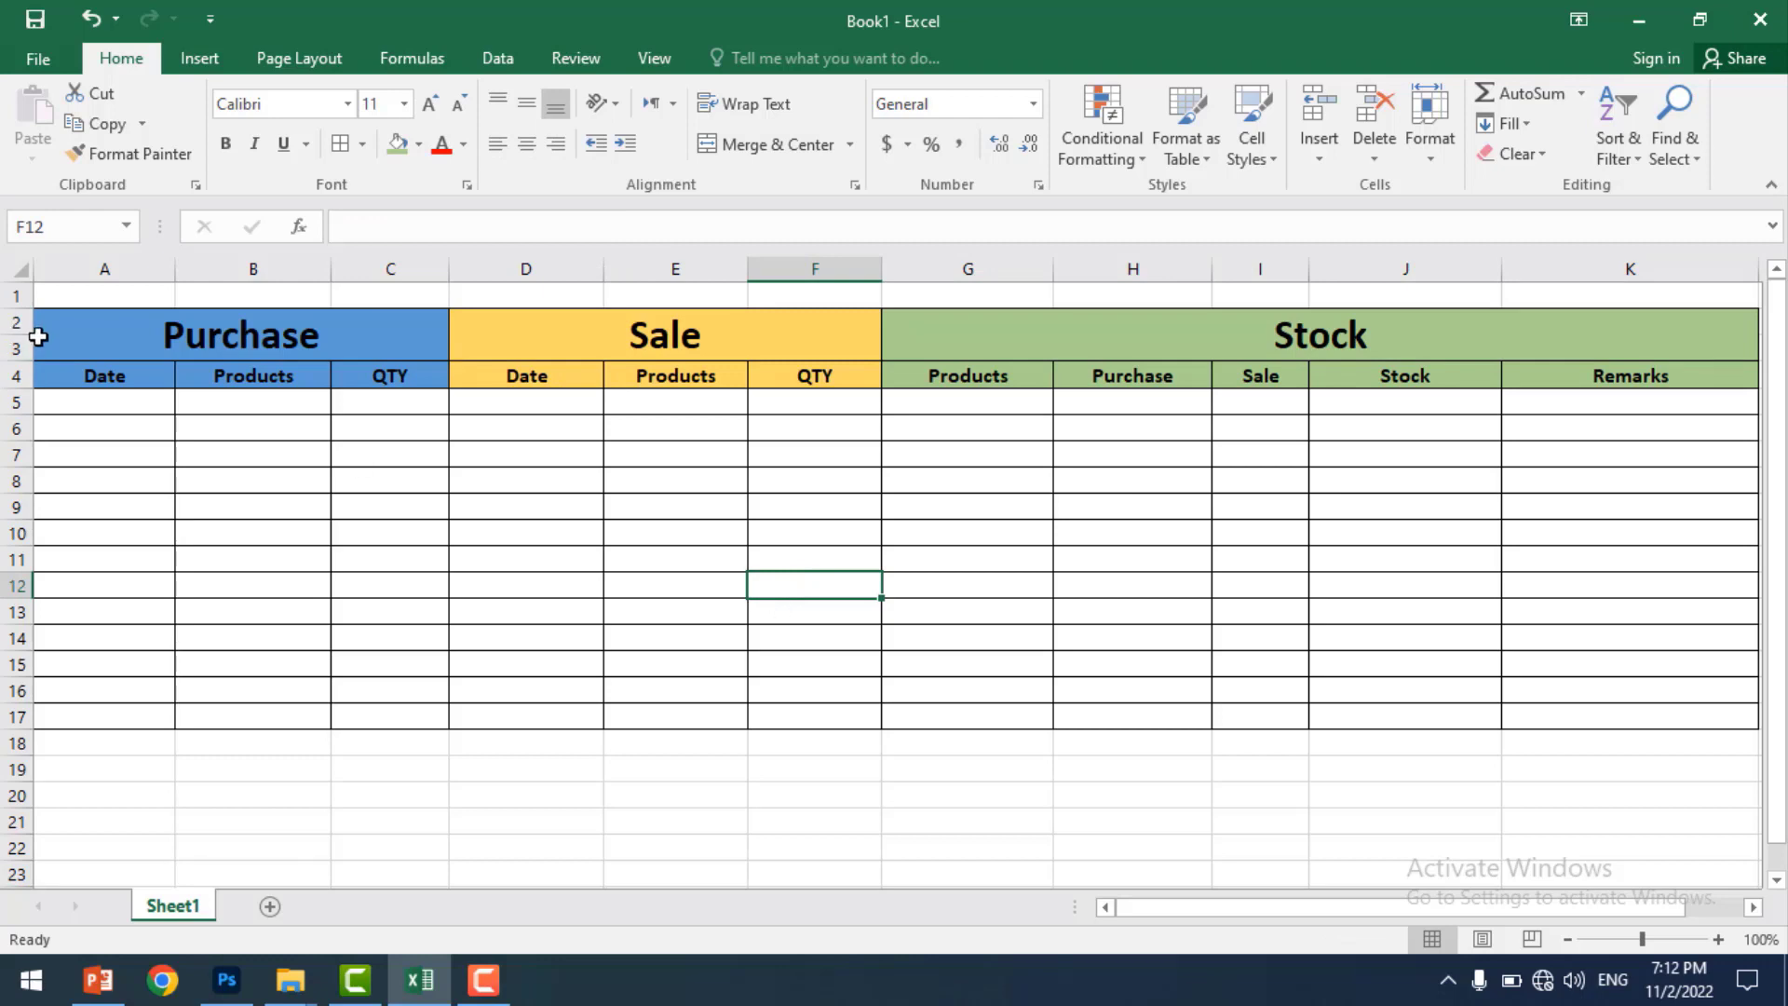
{"action": "left_click", "coordinate": [16, 299]}
- Insert four blank rows above the table and select A1:K4 for a title
{"action": "right_click", "coordinate": [9, 295]}
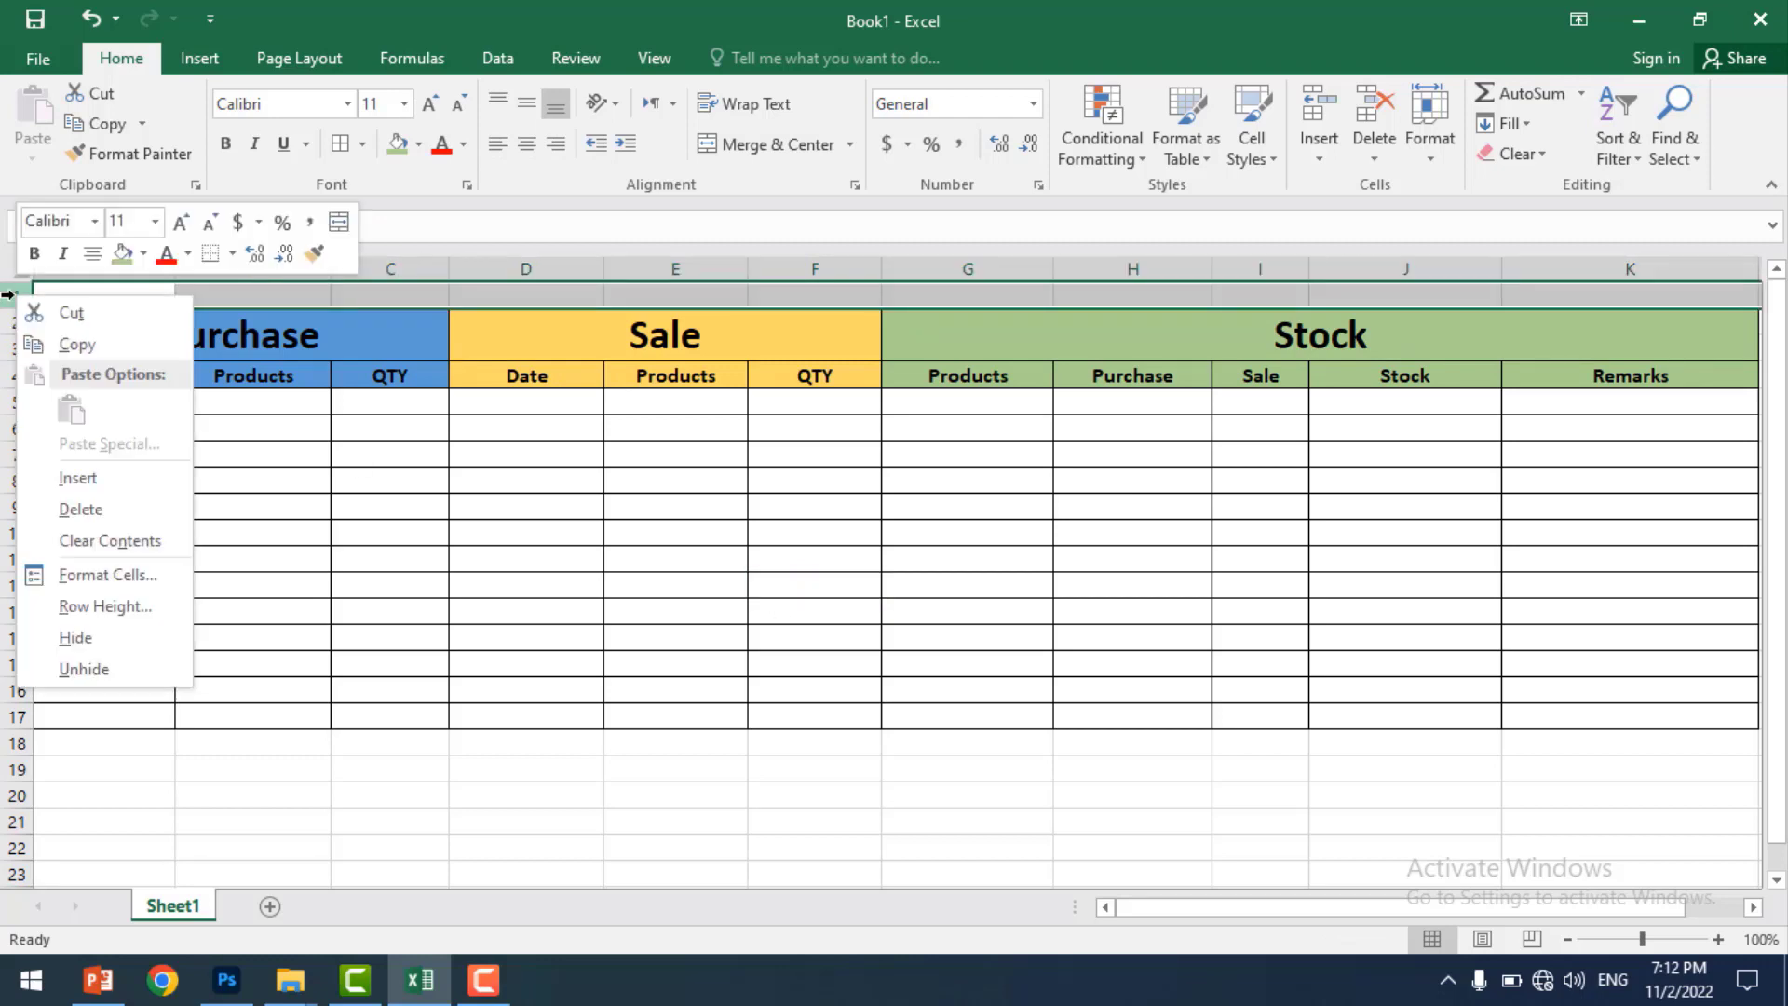
{"action": "left_click", "coordinate": [103, 480]}
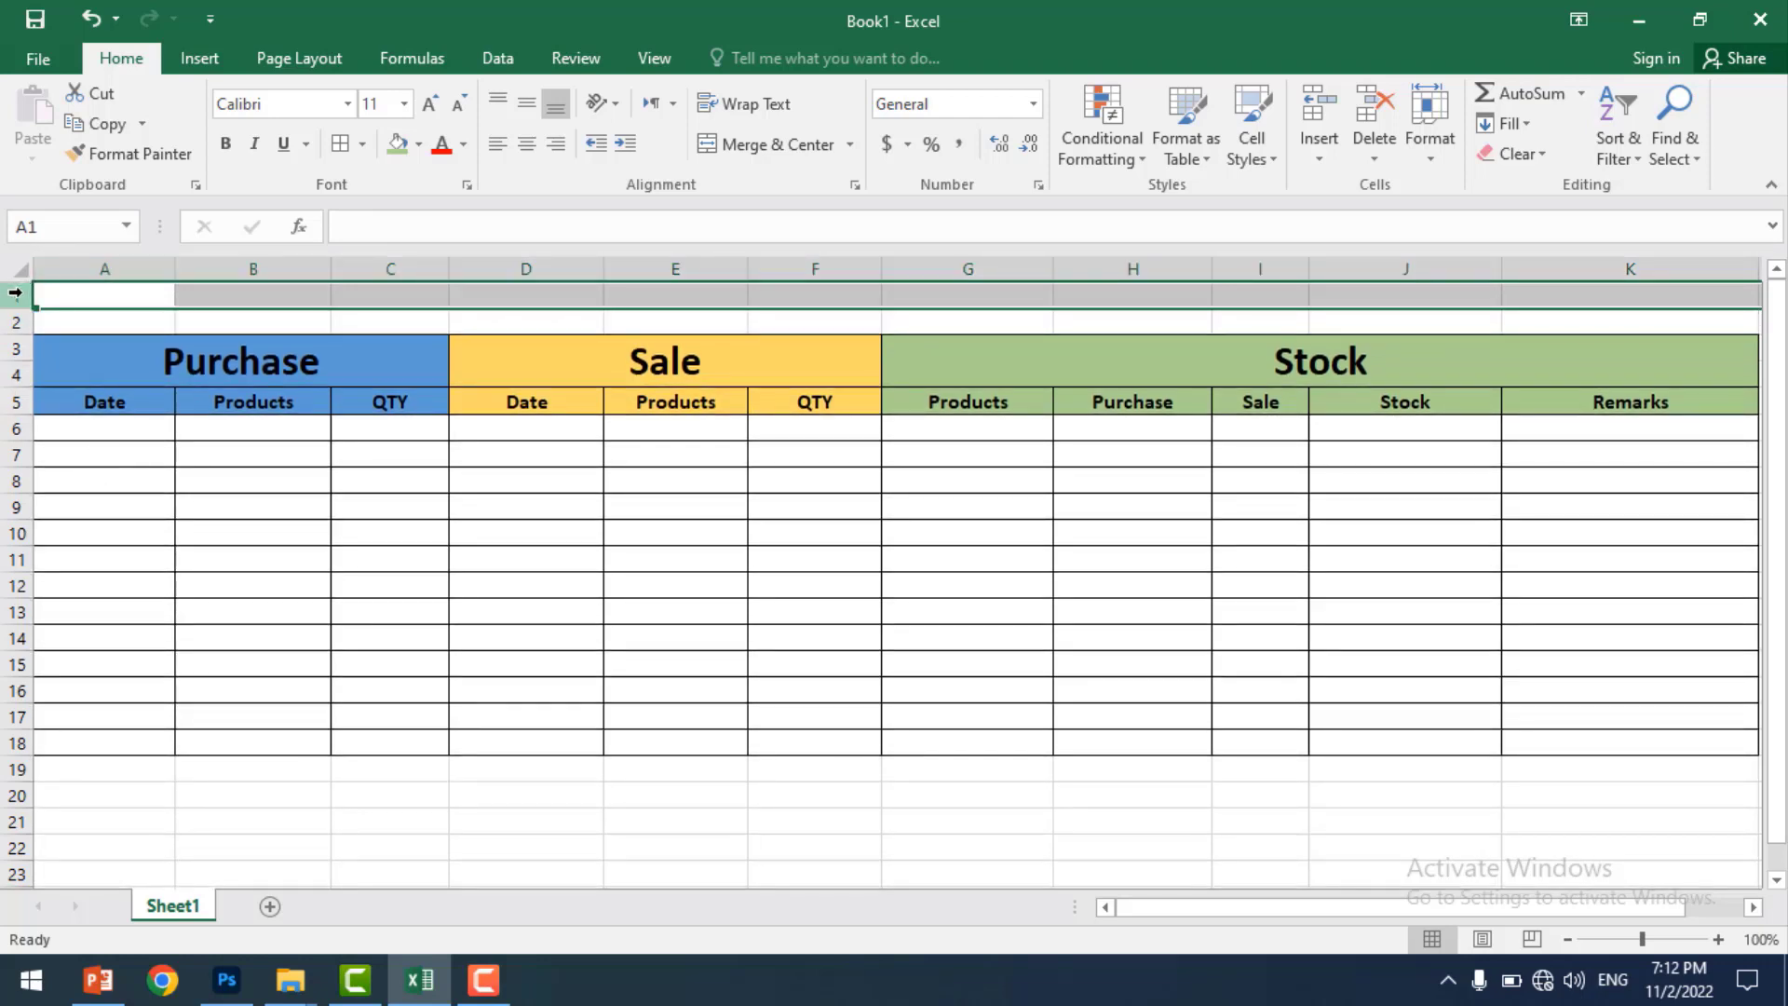
{"action": "left_click_drag", "start_coordinate": [11, 296], "coordinate": [11, 322]}
{"action": "right_click", "coordinate": [9, 298]}
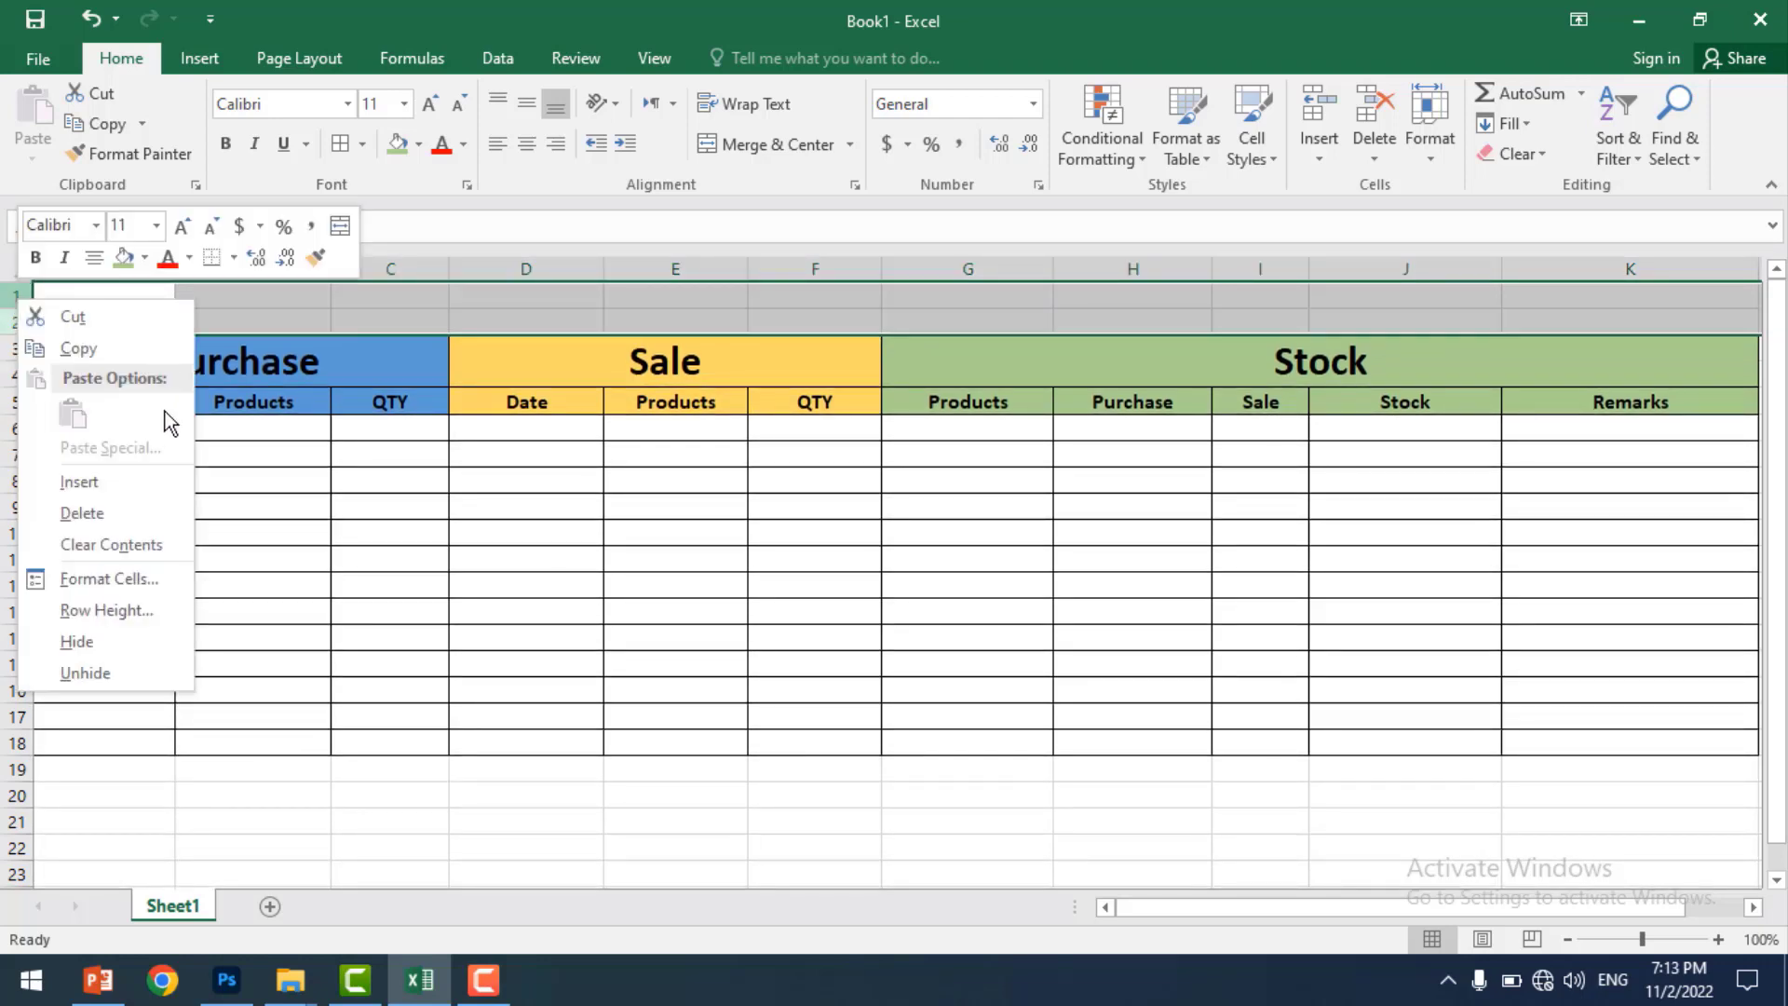
{"action": "left_click", "coordinate": [108, 475]}
{"action": "left_click", "coordinate": [466, 531]}
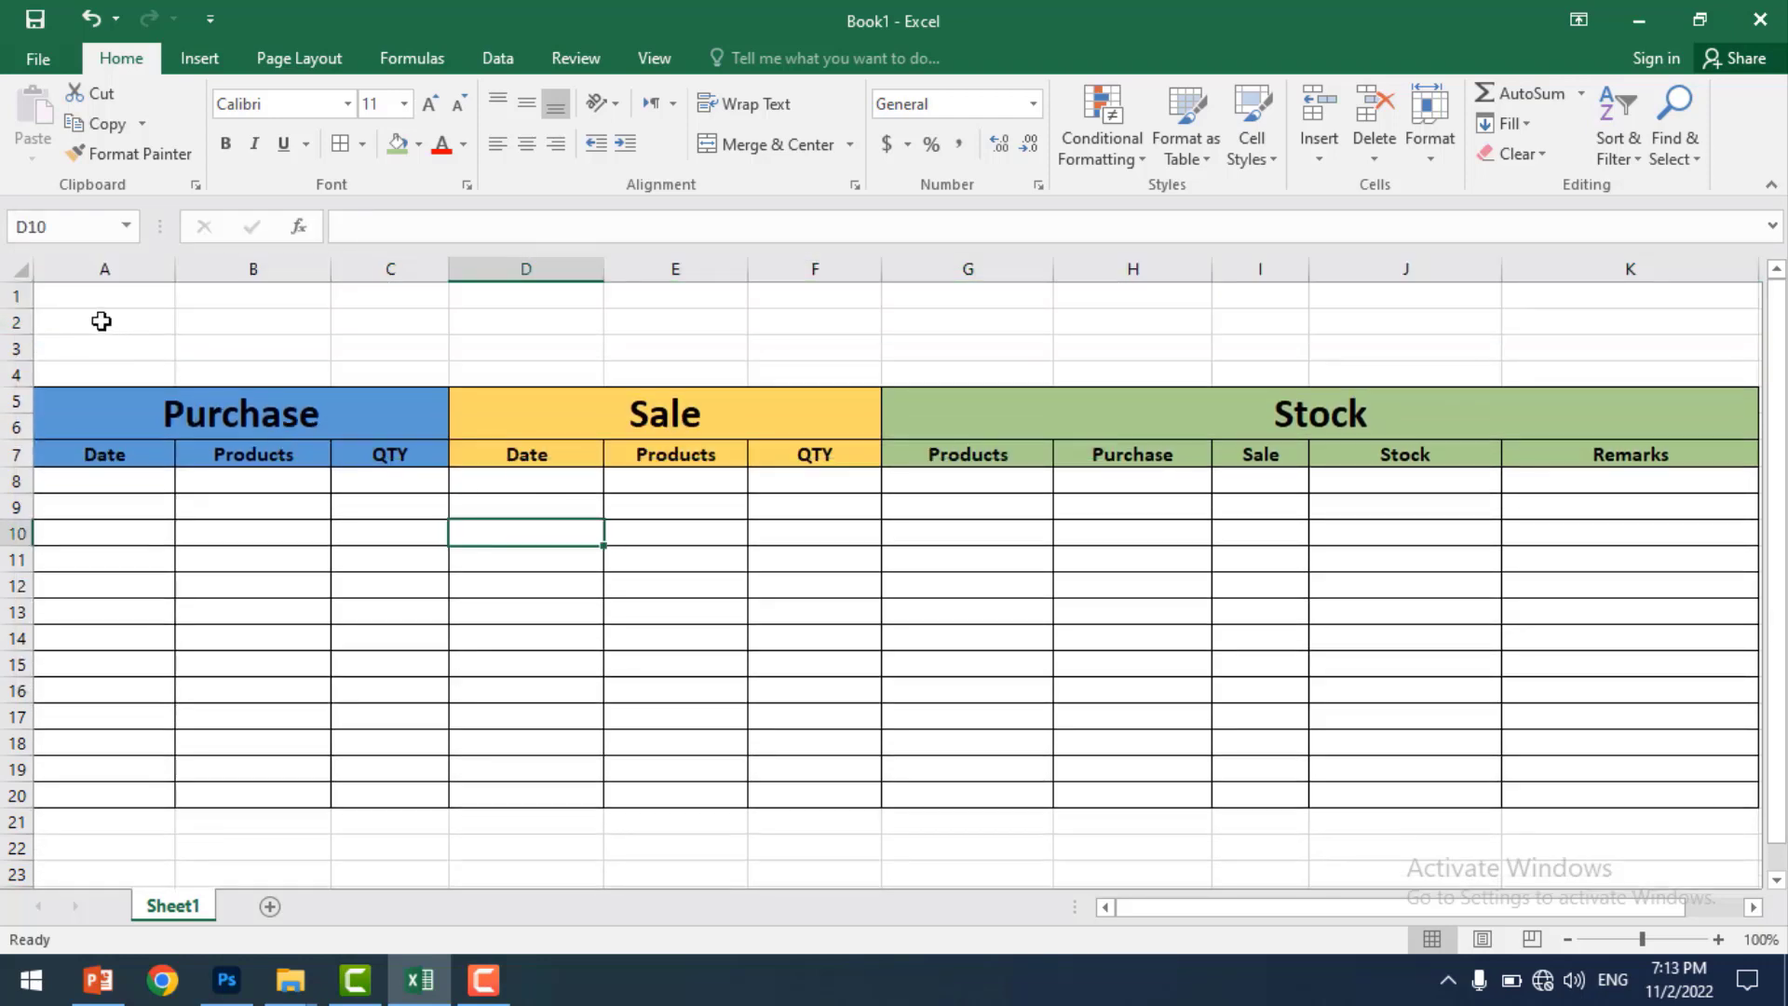
{"action": "mouse_move", "coordinate": [84, 296]}
{"action": "left_mouse_down"}
{"action": "mouse_move", "coordinate": [1627, 322]}
{"action": "mouse_move", "coordinate": [1659, 354]}
{"action": "left_mouse_up"}
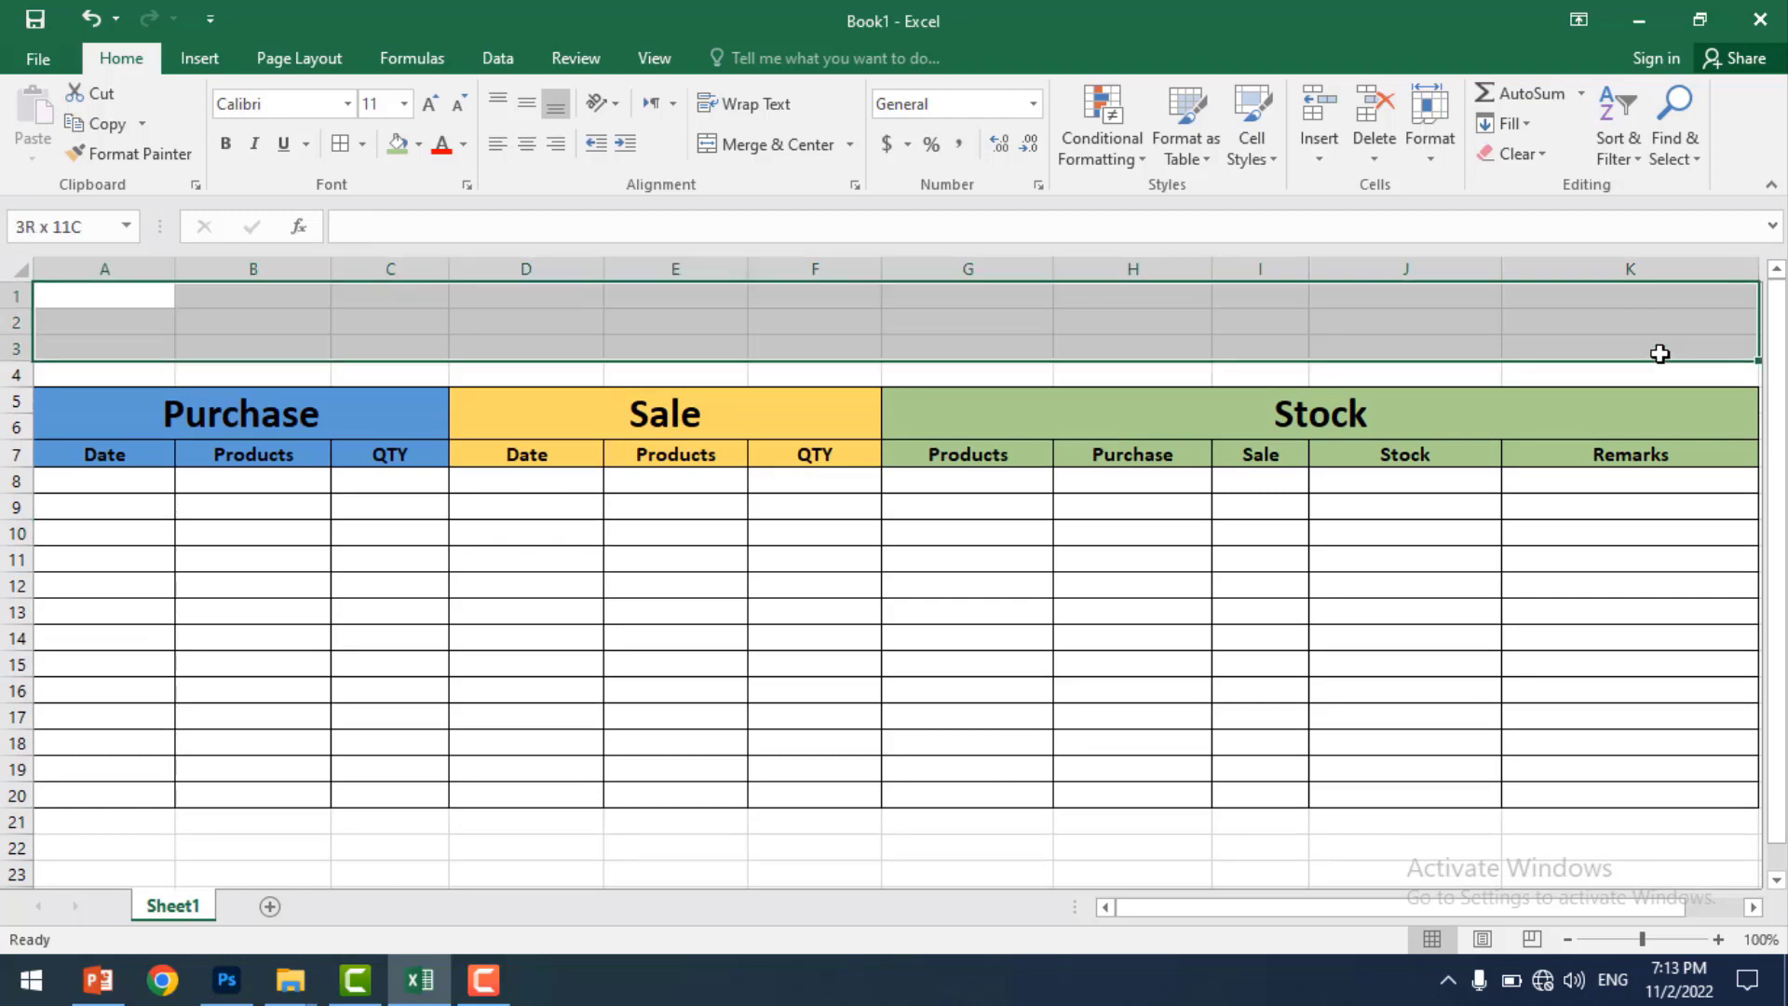
{"action": "left_click", "coordinate": [102, 295]}
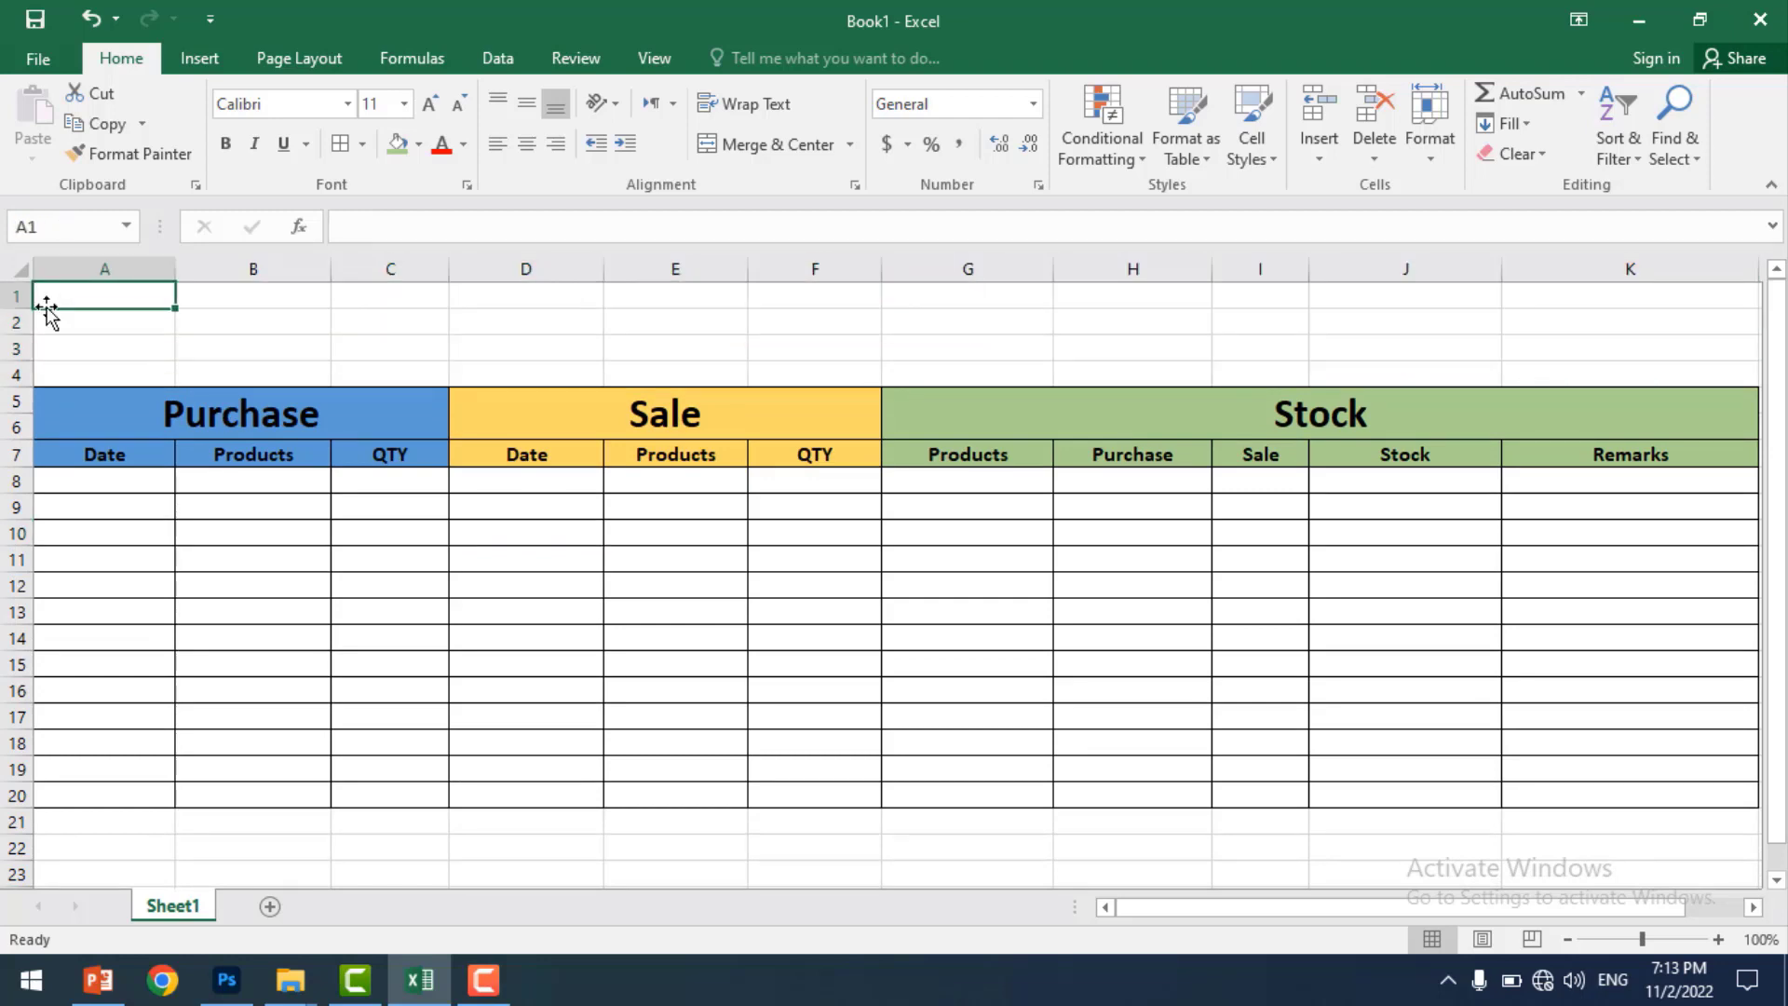
{"action": "right_click", "coordinate": [10, 320]}
{"action": "left_click", "coordinate": [77, 500]}
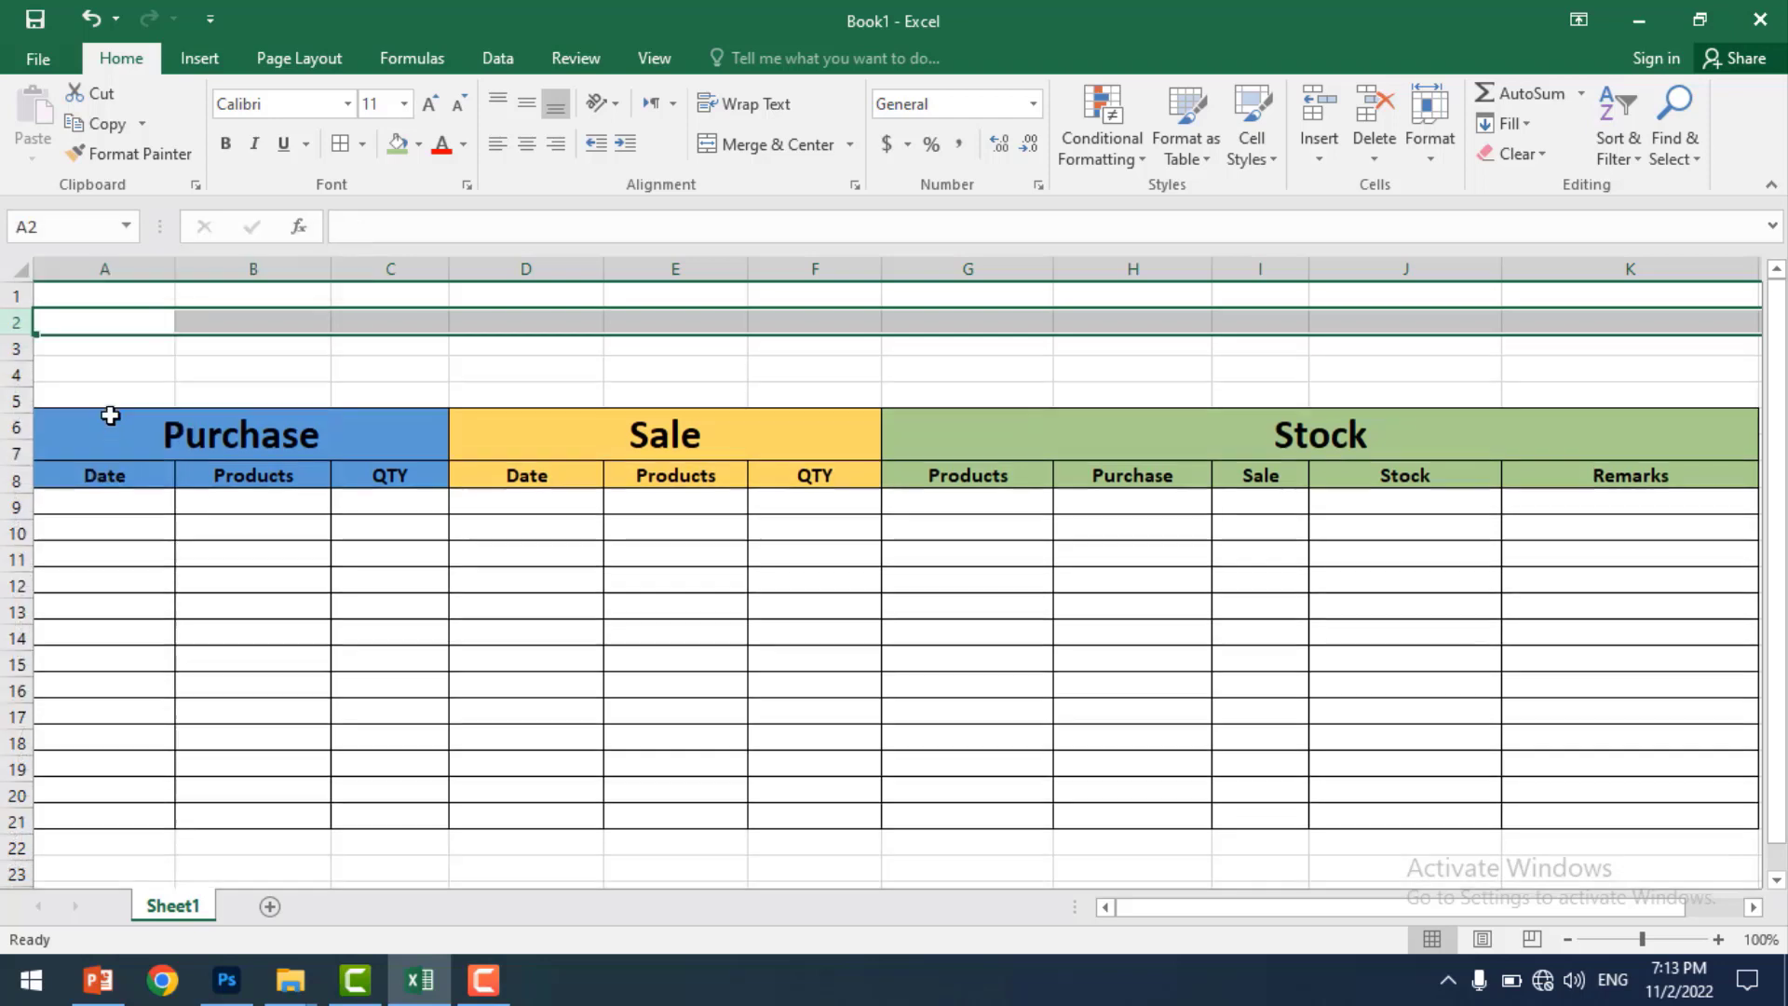
{"action": "mouse_move", "coordinate": [88, 295]}
{"action": "left_mouse_down"}
{"action": "mouse_move", "coordinate": [607, 363]}
{"action": "mouse_move", "coordinate": [1623, 367]}
{"action": "left_mouse_up"}
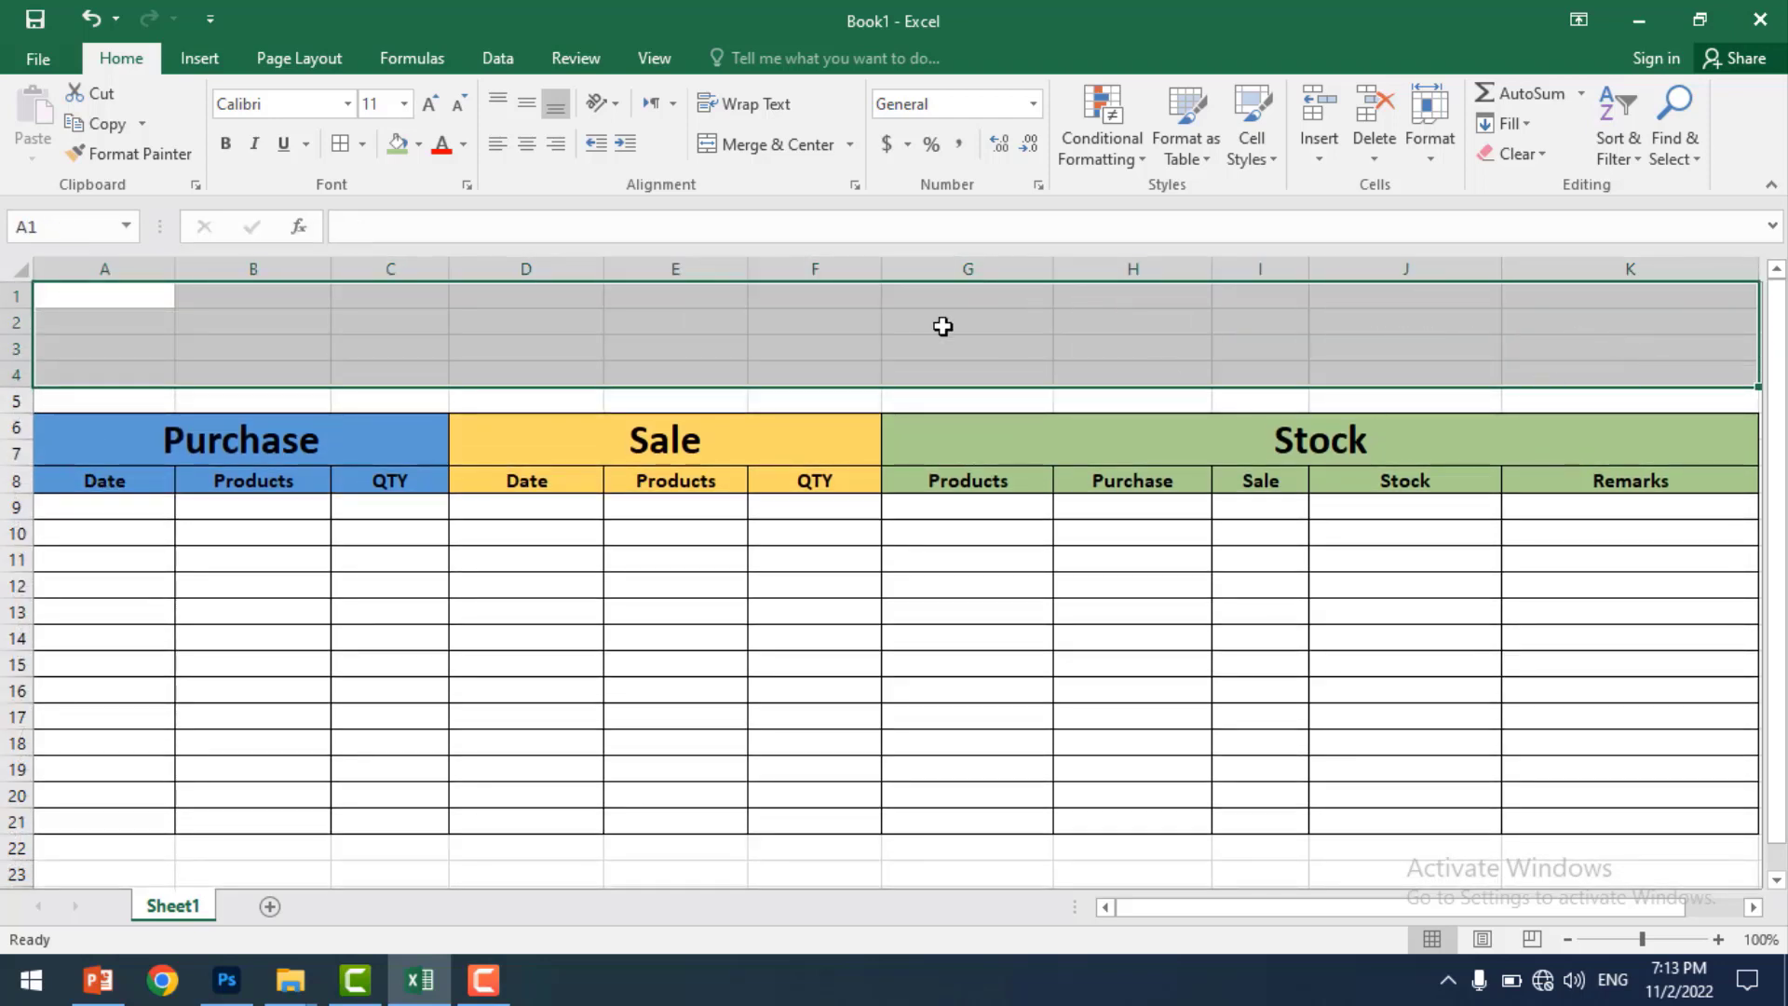
- Merge A1:K4 into one centred cell and enter the title 'Interface Technology Services'
{"action": "left_click", "coordinate": [767, 141]}
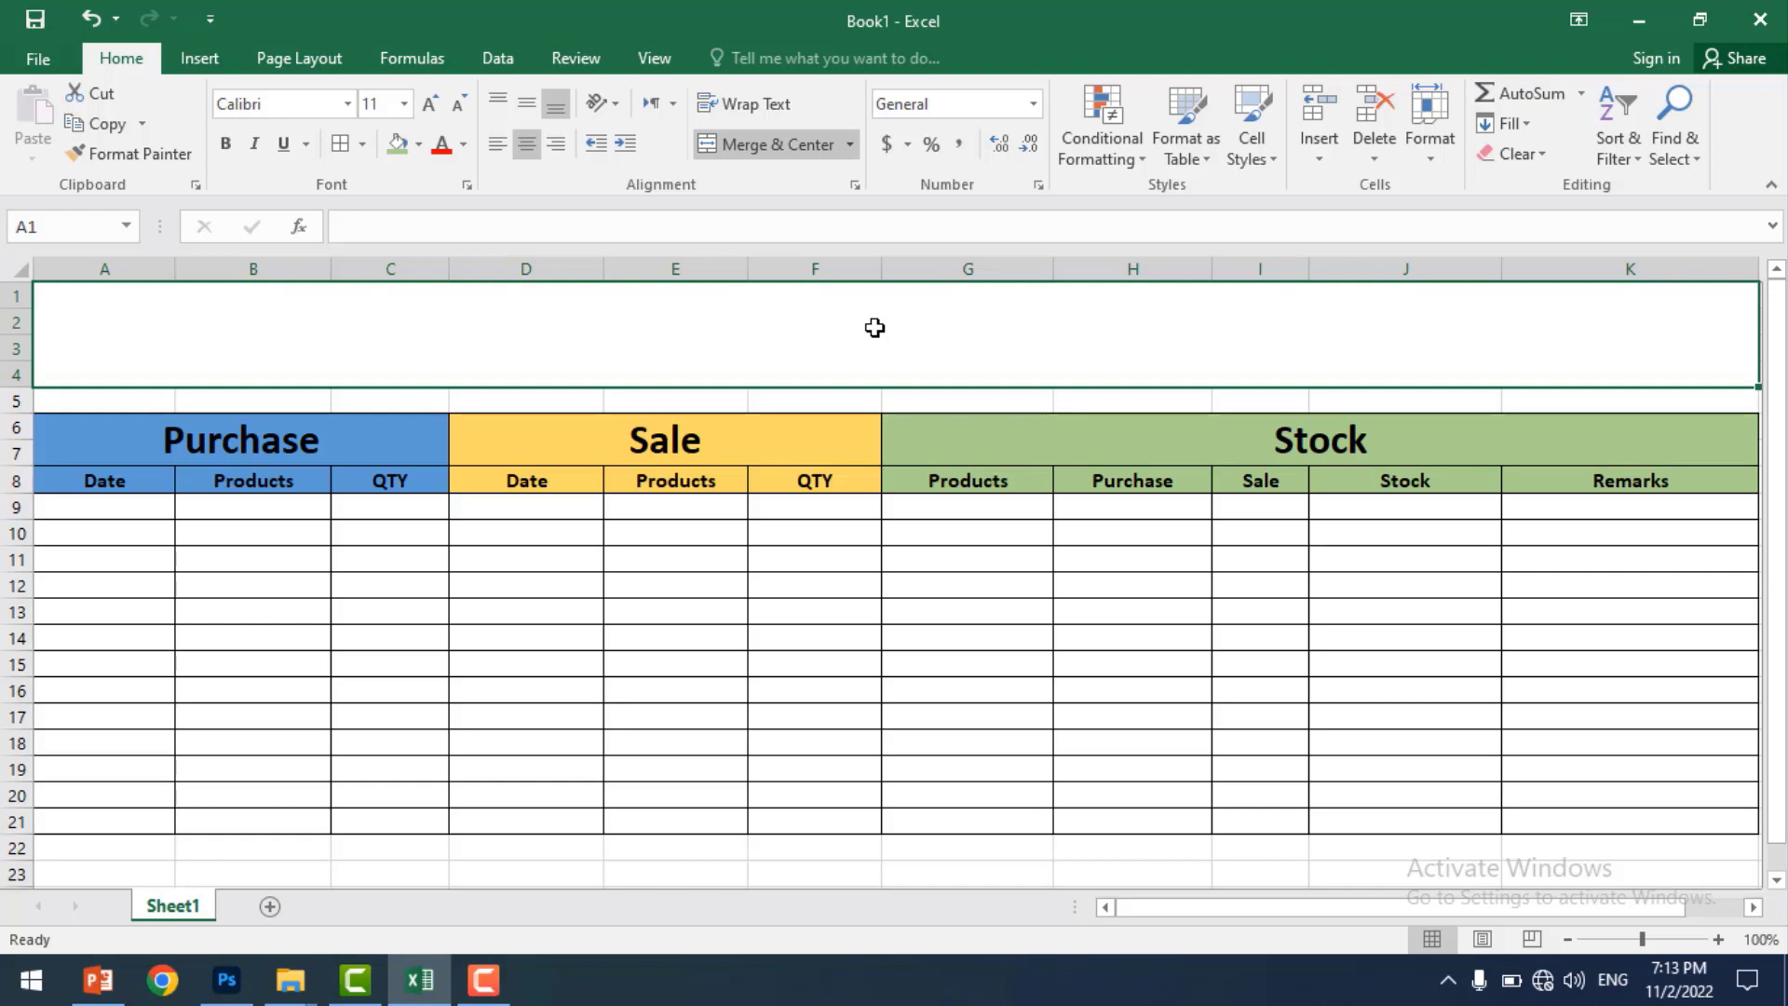
{"action": "type", "text": "Inte"}
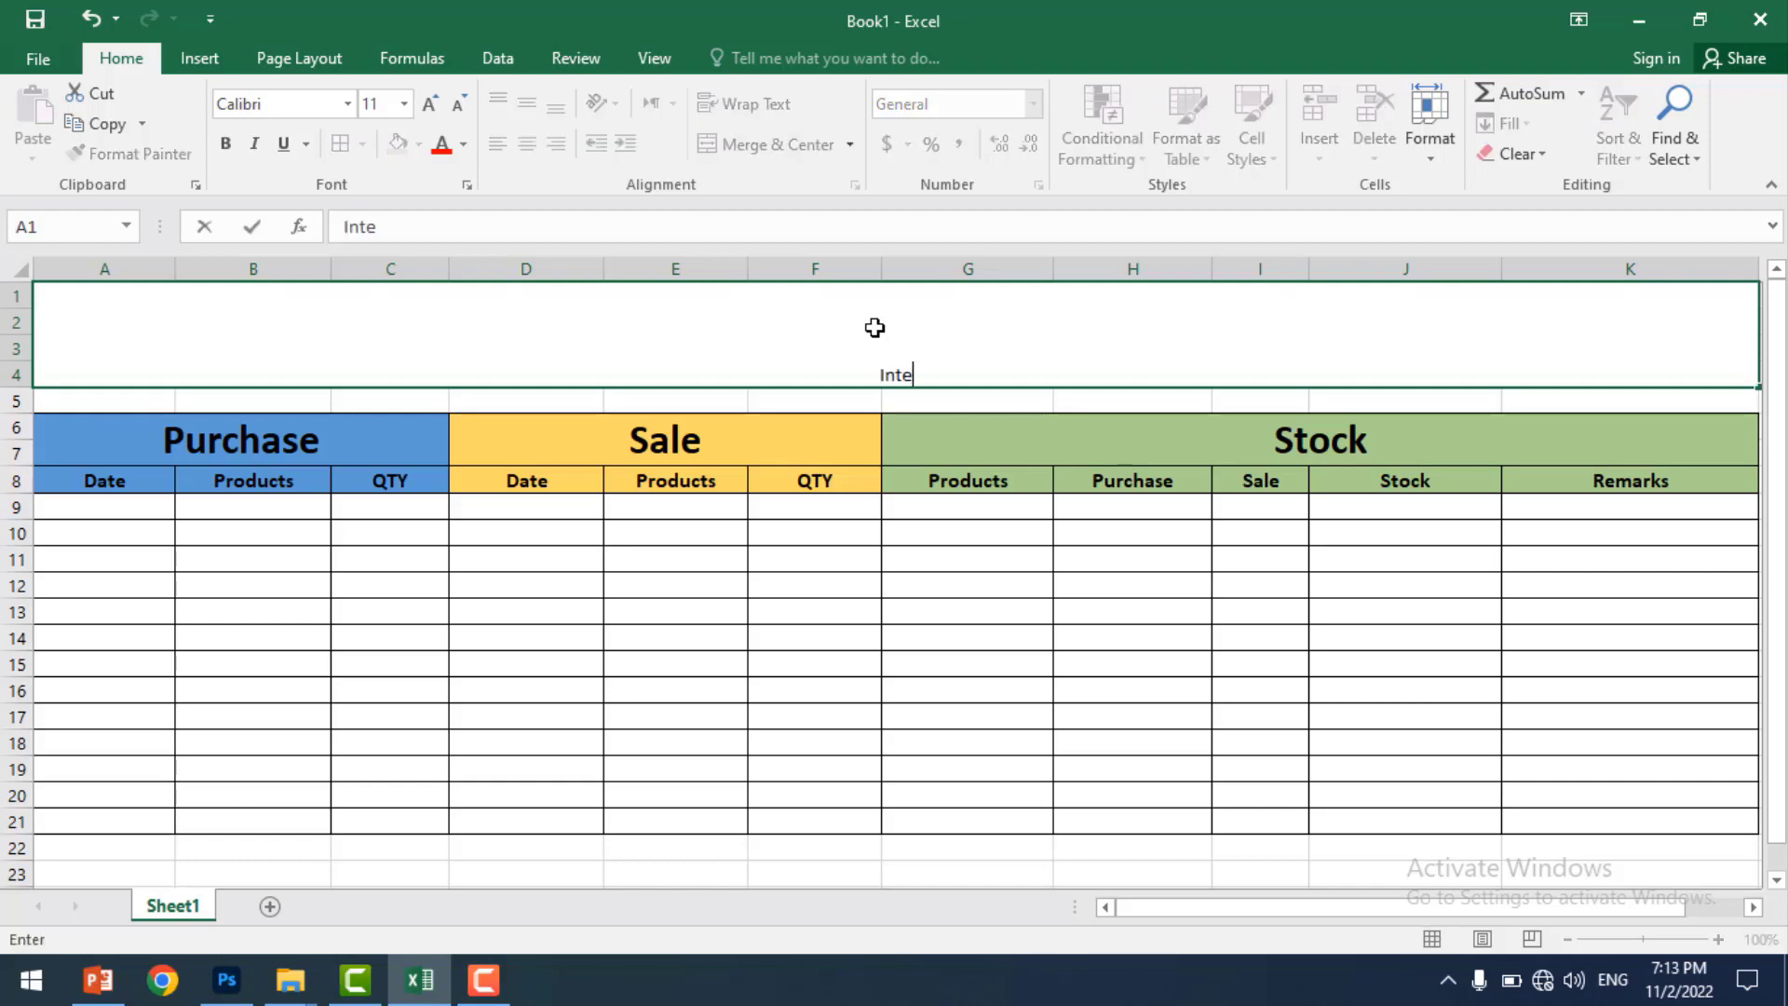
{"action": "type", "text": "rface"}
{"action": "type", "text": " Technic"}
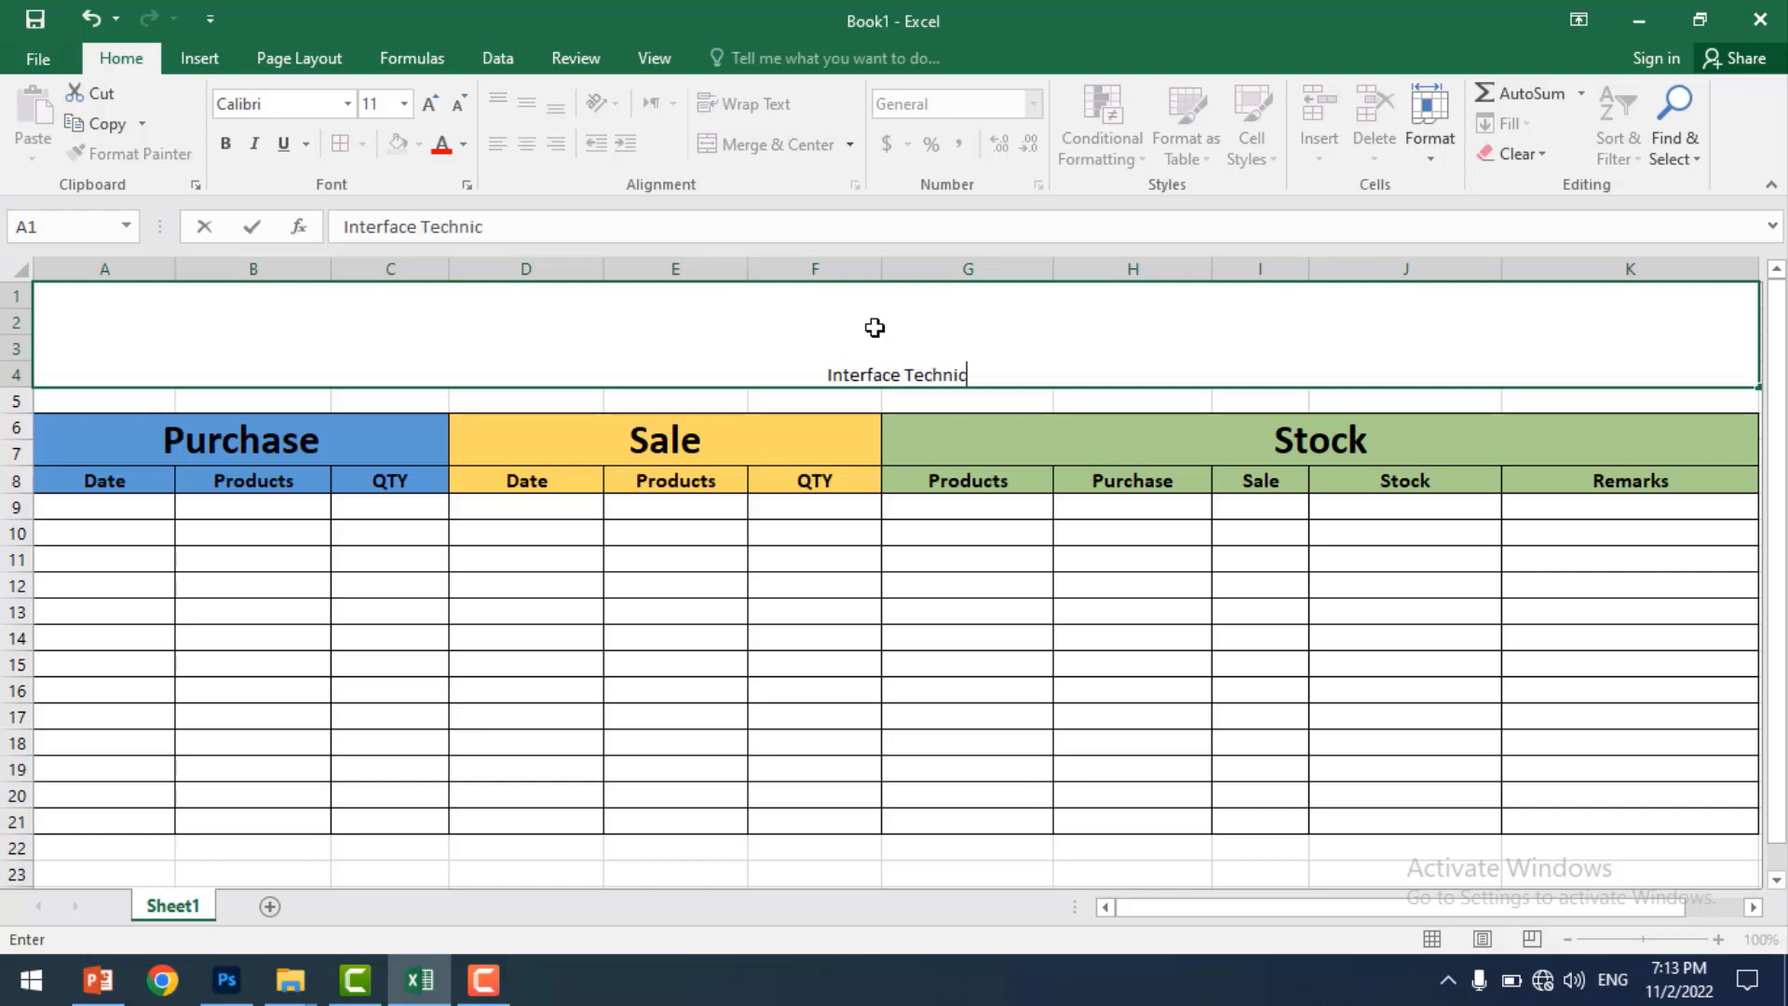
{"action": "type", "text": "al Services"}
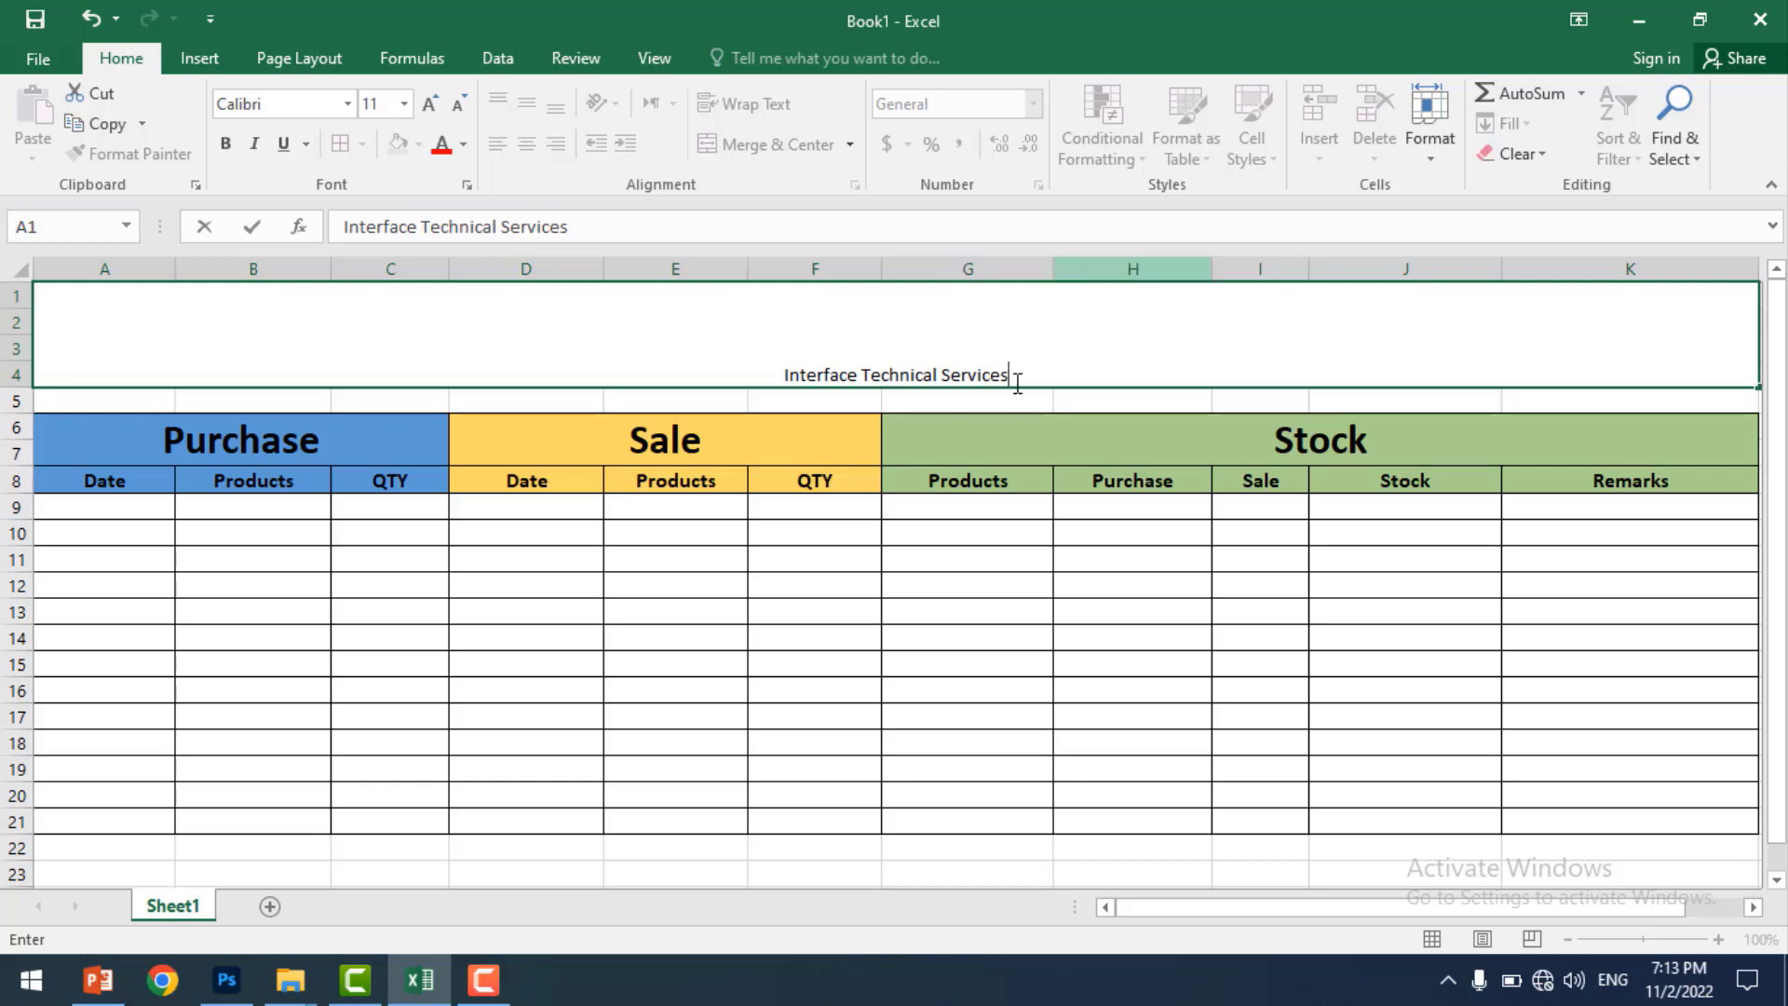
{"action": "key", "text": "BackSpace"}
{"action": "key", "text": "BackSpace"}
{"action": "key", "text": "BackSpace"}
{"action": "key", "text": "BackSpace"}
{"action": "key", "text": "BackSpace"}
{"action": "key", "text": "BackSpace"}
{"action": "key", "text": "BackSpace"}
{"action": "key", "text": "BackSpace"}
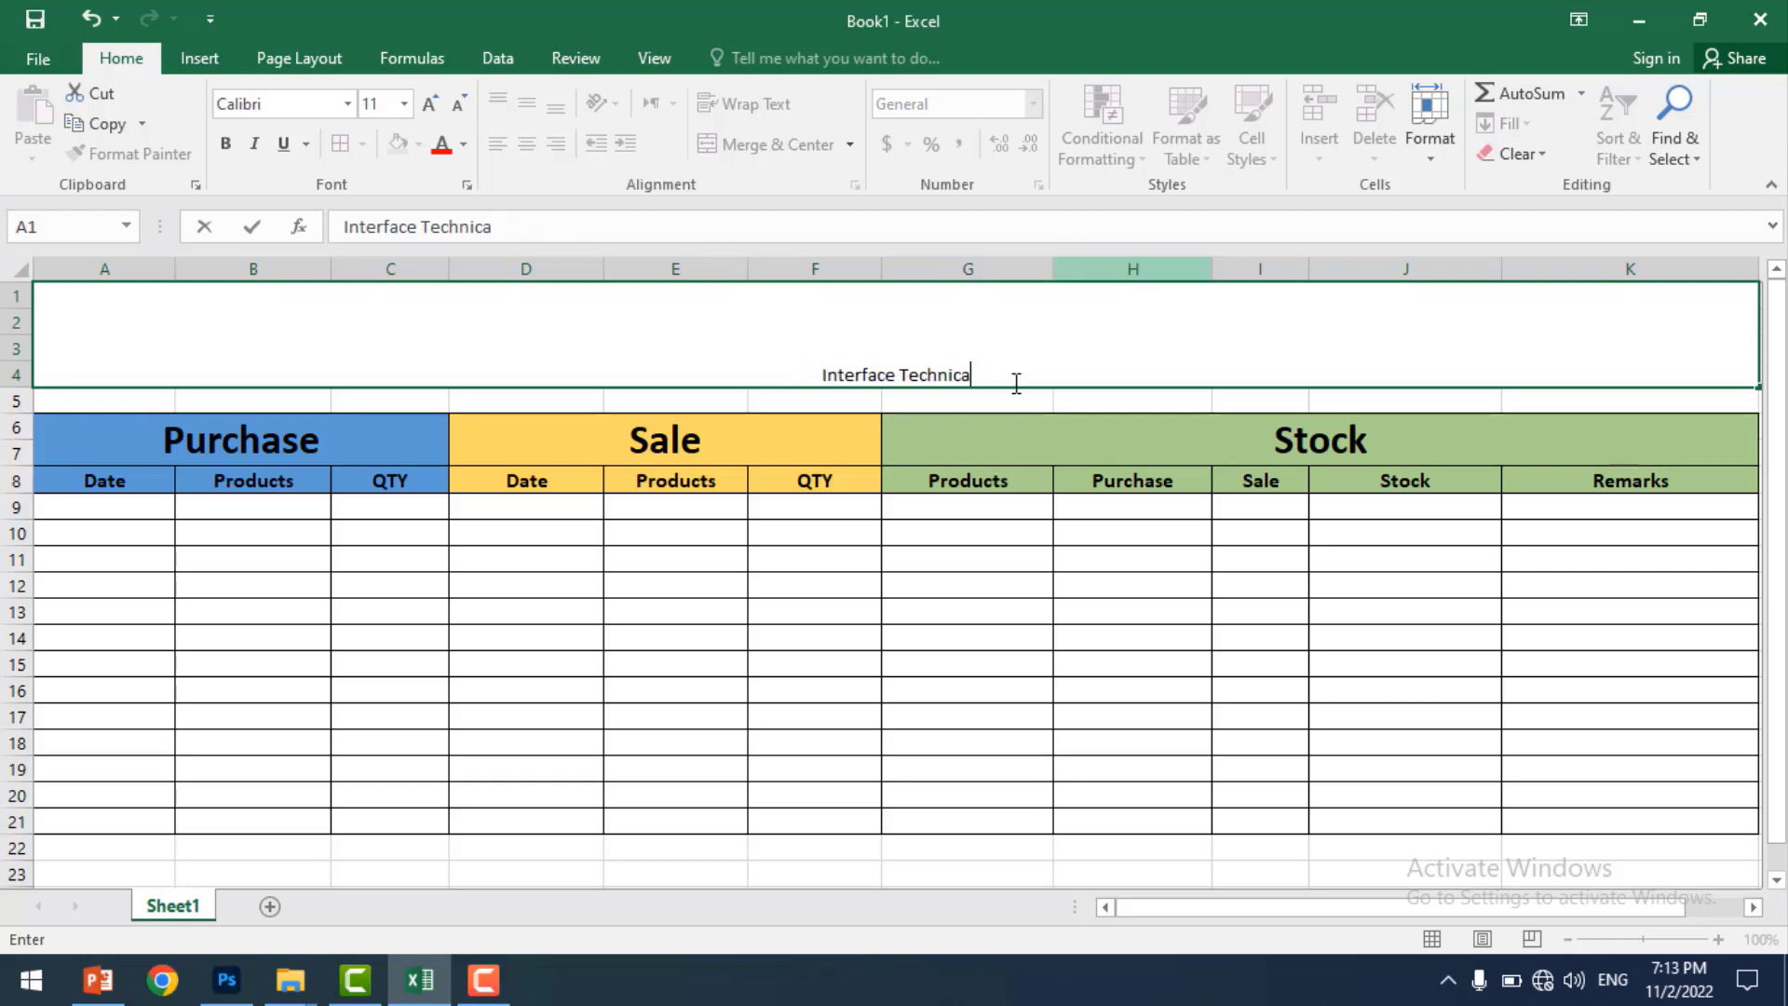
{"action": "key", "text": "BackSpace"}
{"action": "key", "text": "BackSpace"}
{"action": "key", "text": "BackSpace"}
{"action": "key", "text": "BackSpace"}
{"action": "key", "text": "BackSpace"}
{"action": "key", "text": "BackSpace"}
{"action": "type", "text": "C"}
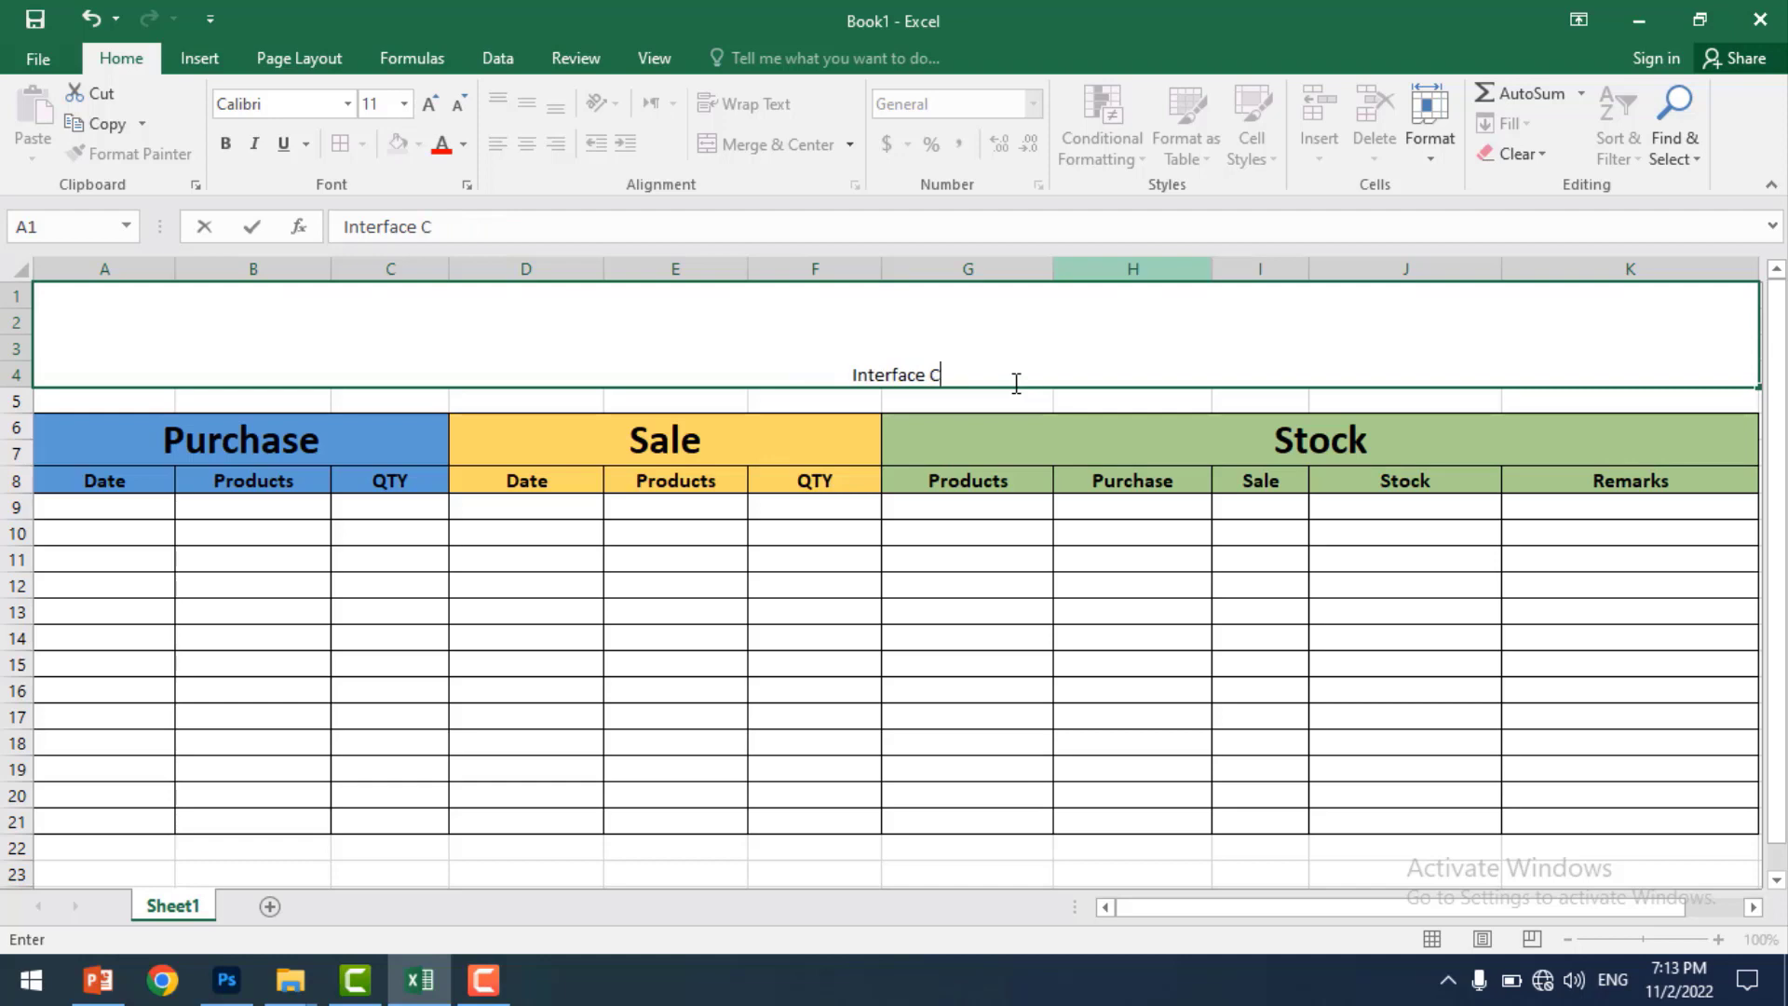
{"action": "type", "text": "omputer"}
{"action": "key", "text": "BackSpace"}
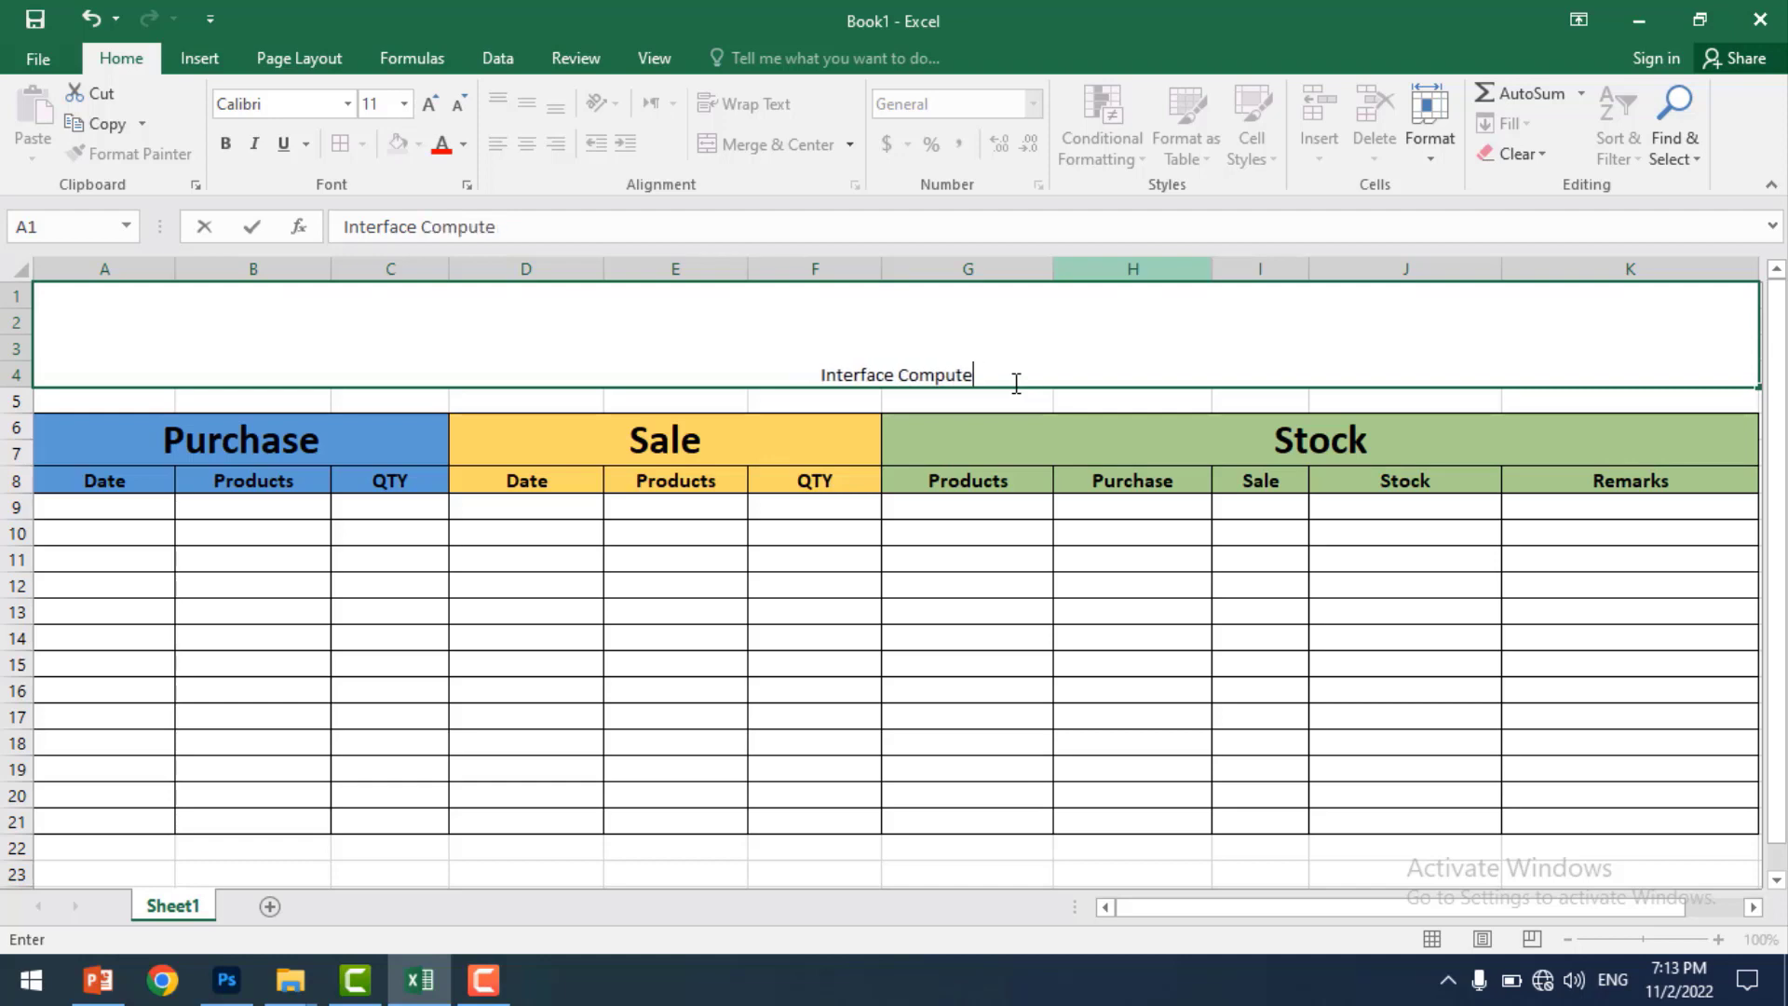
{"action": "key", "text": "BackSpace"}
{"action": "key", "text": "BackSpace"}
{"action": "key", "text": "BackSpace"}
{"action": "key", "text": "BackSpace"}
{"action": "key", "text": "BackSpace"}
{"action": "key", "text": "BackSpace"}
{"action": "key", "text": "BackSpace"}
{"action": "type", "text": "T"}
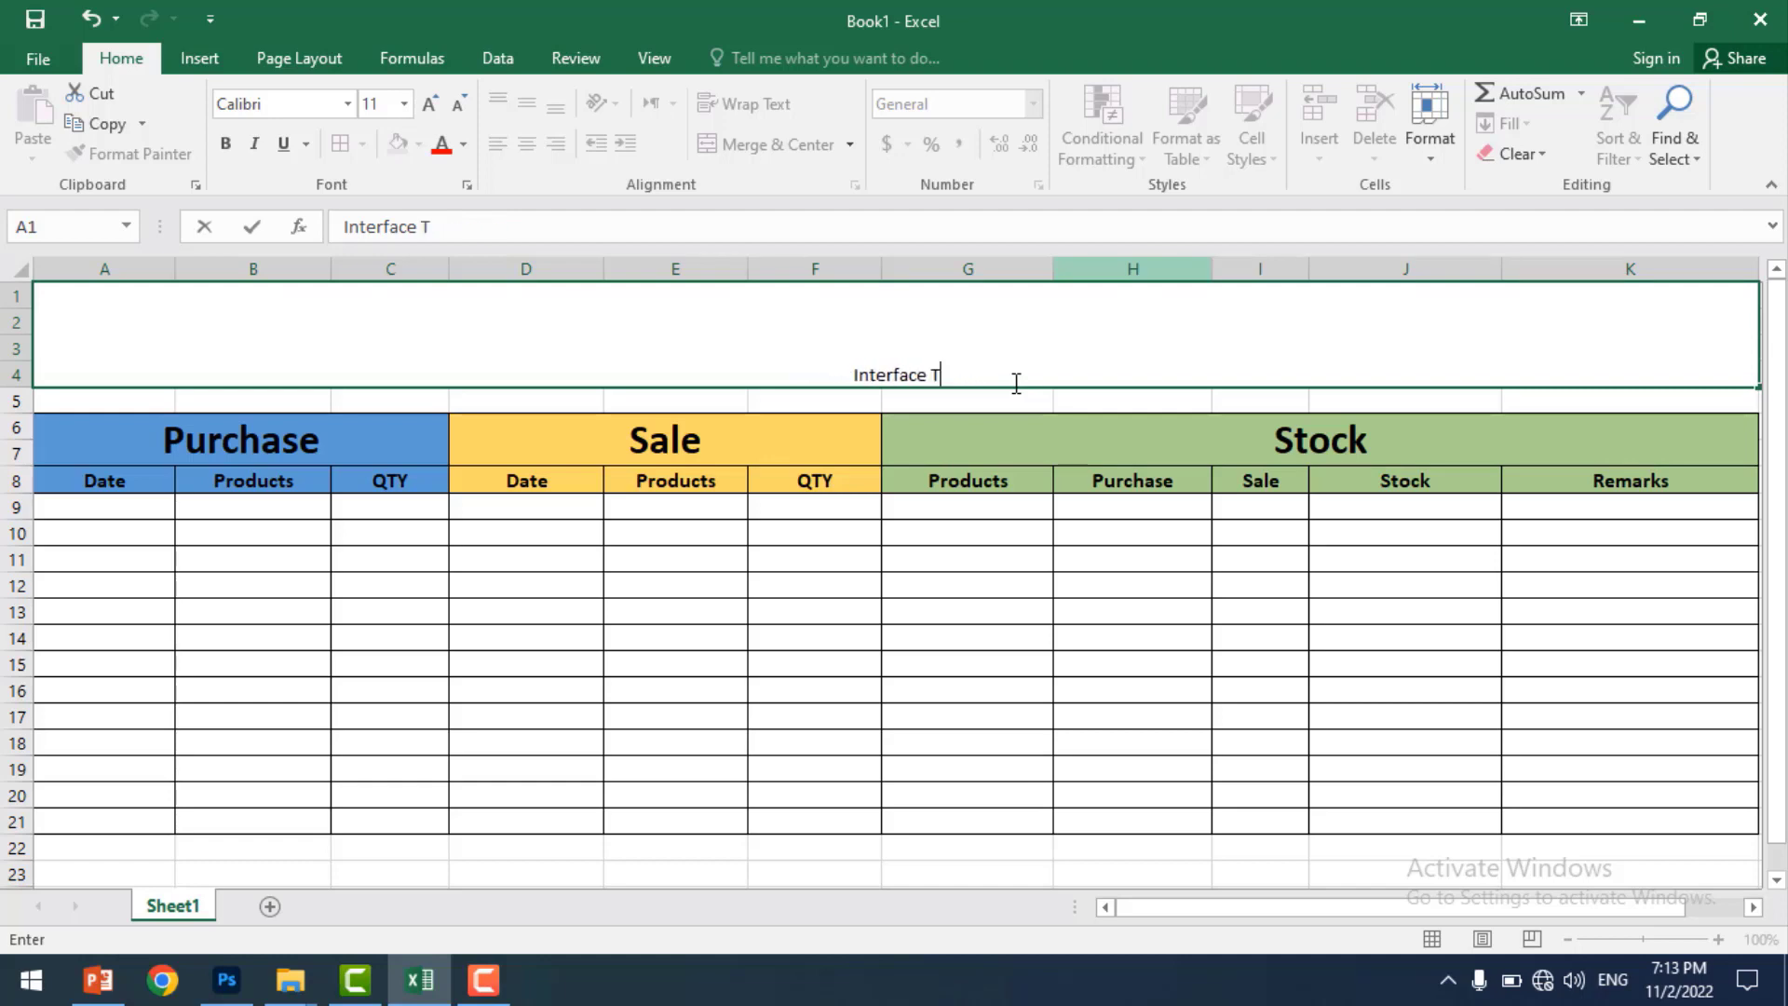
{"action": "type", "text": "echnology Ser"}
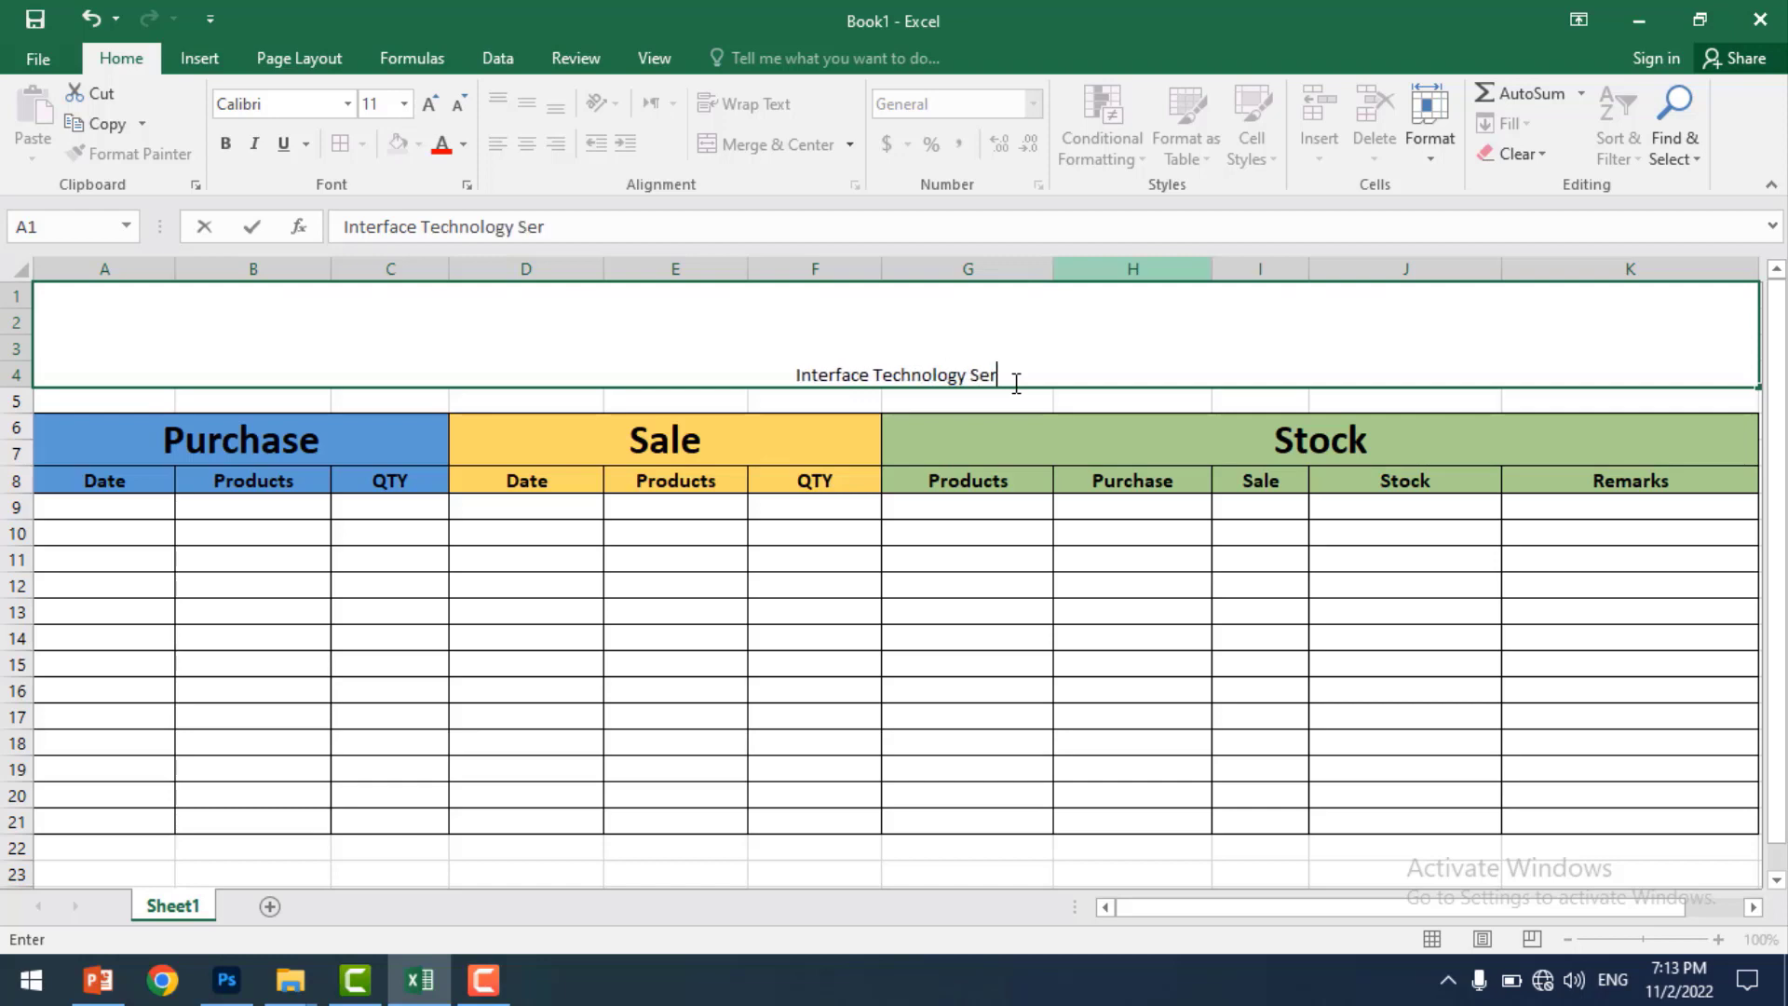
{"action": "type", "text": "vices"}
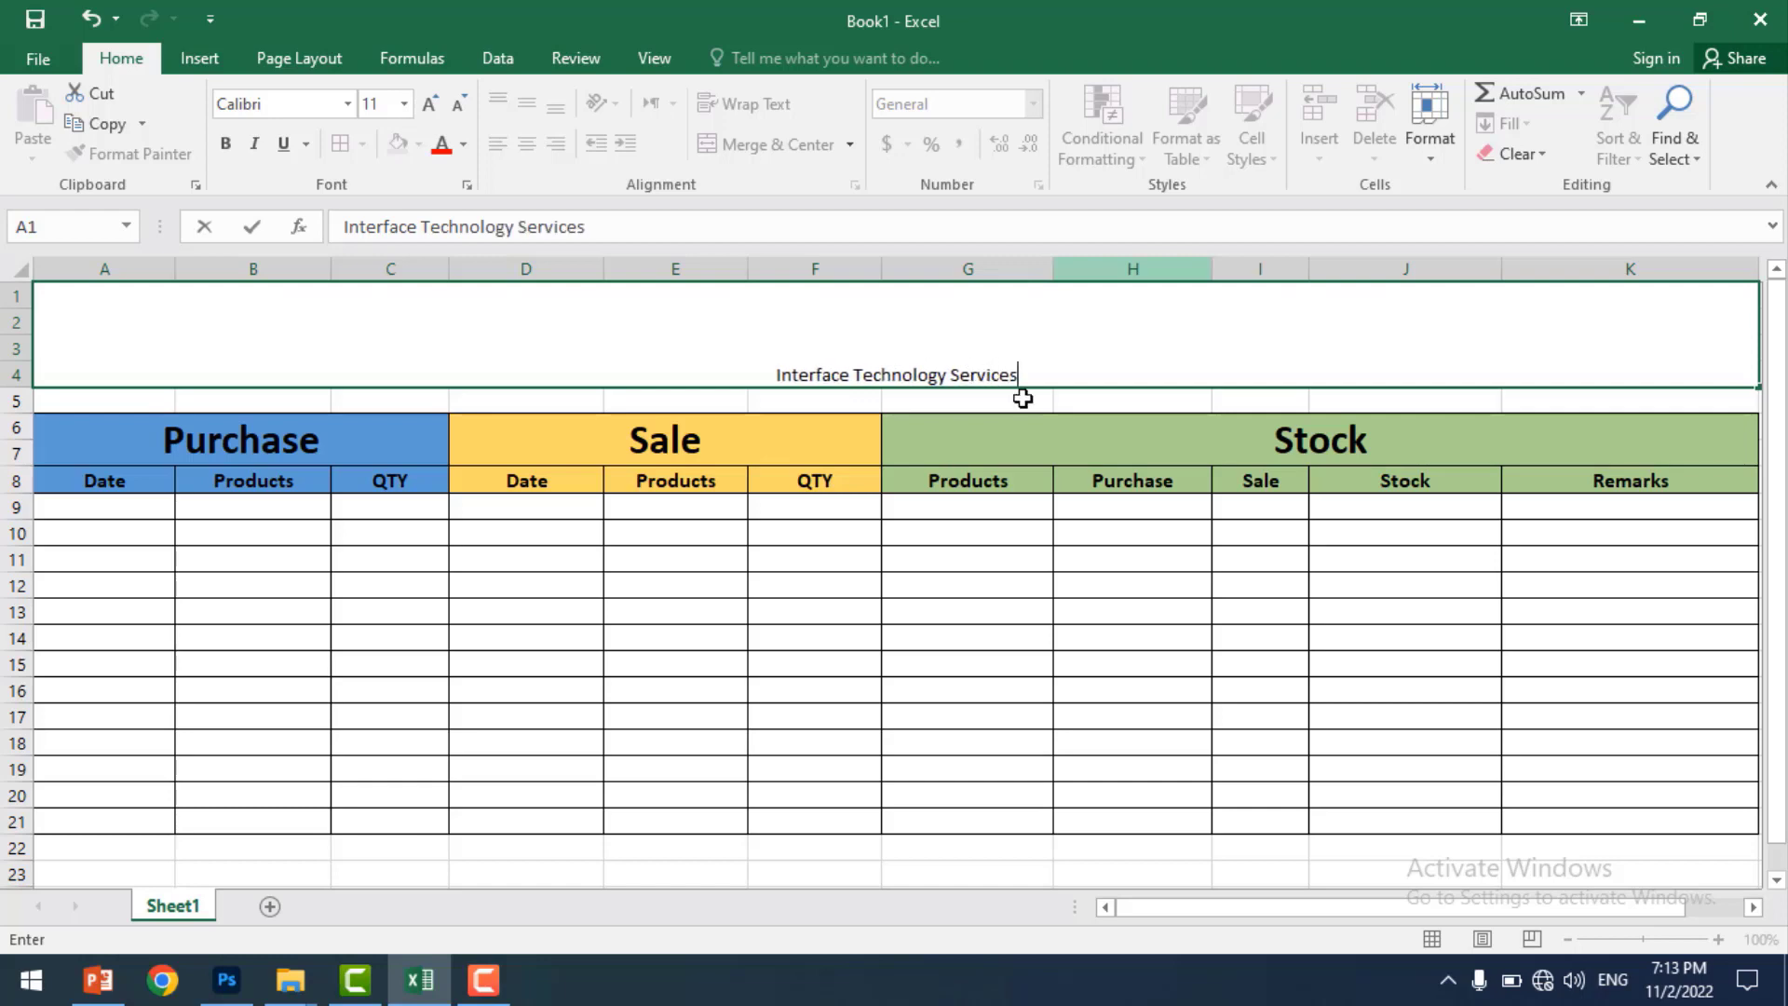
{"action": "left_click", "coordinate": [1030, 626]}
- Centre the title vertically, enlarge its font to size 26 and make it bold
{"action": "left_click", "coordinate": [875, 361]}
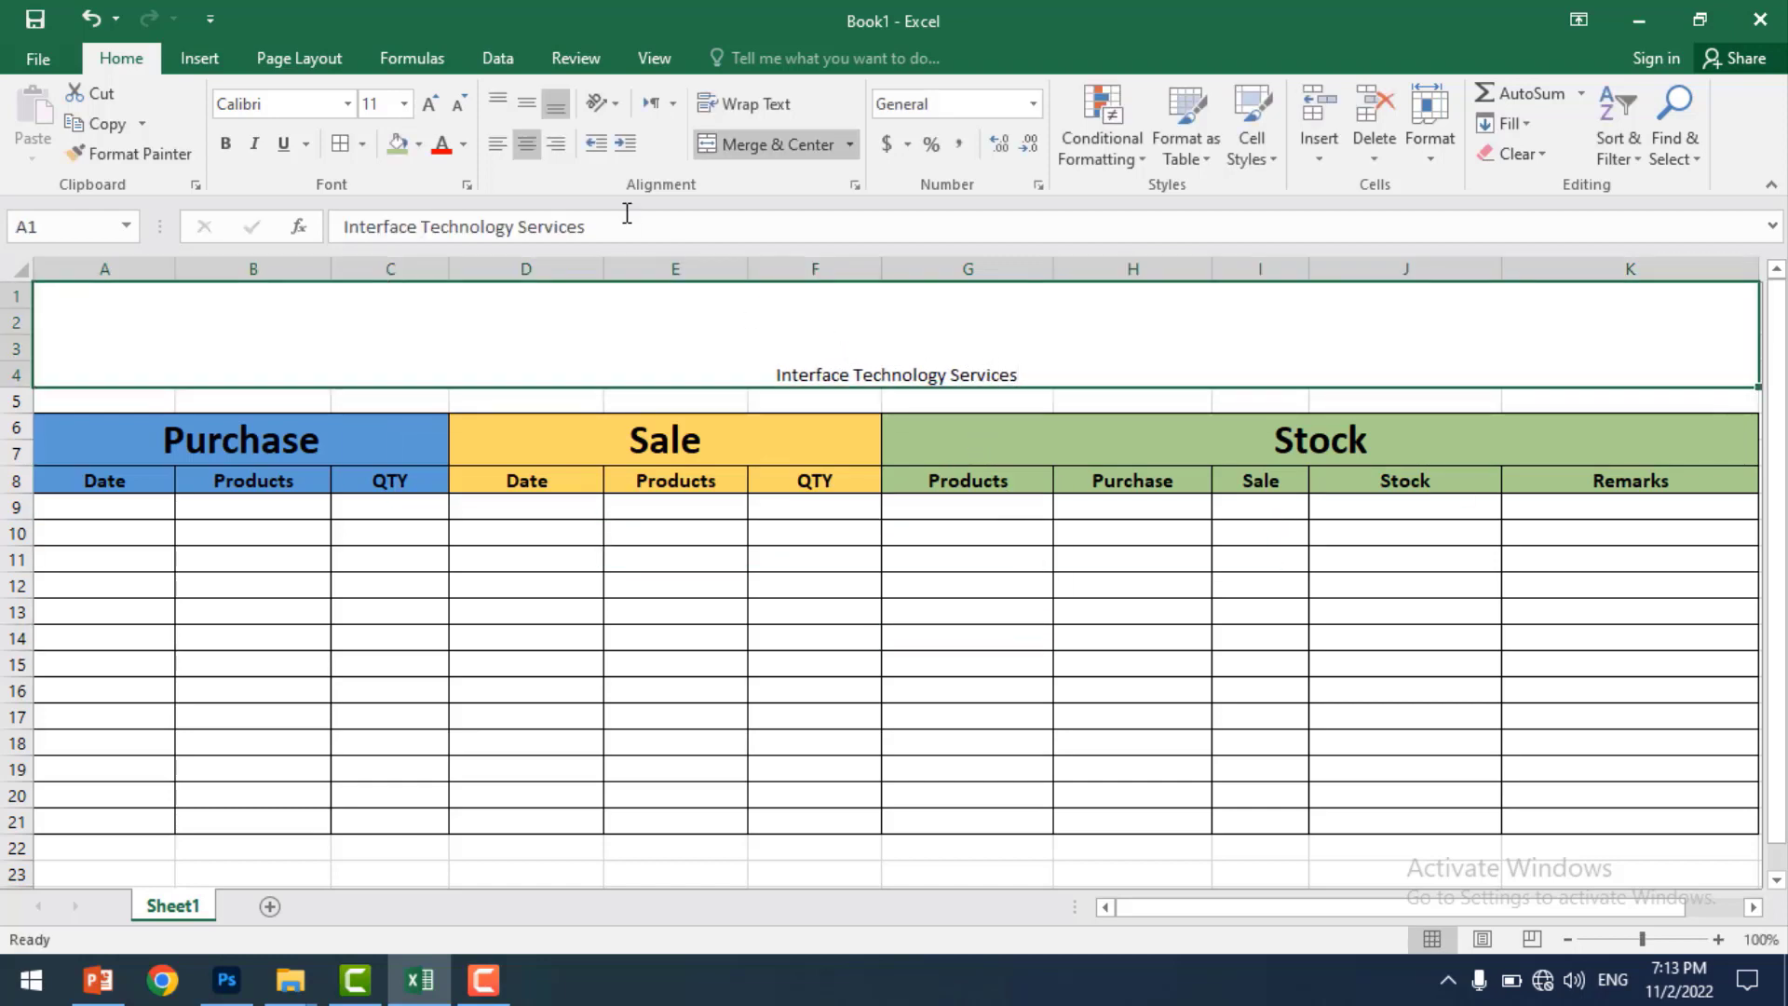
{"action": "left_click", "coordinate": [526, 110]}
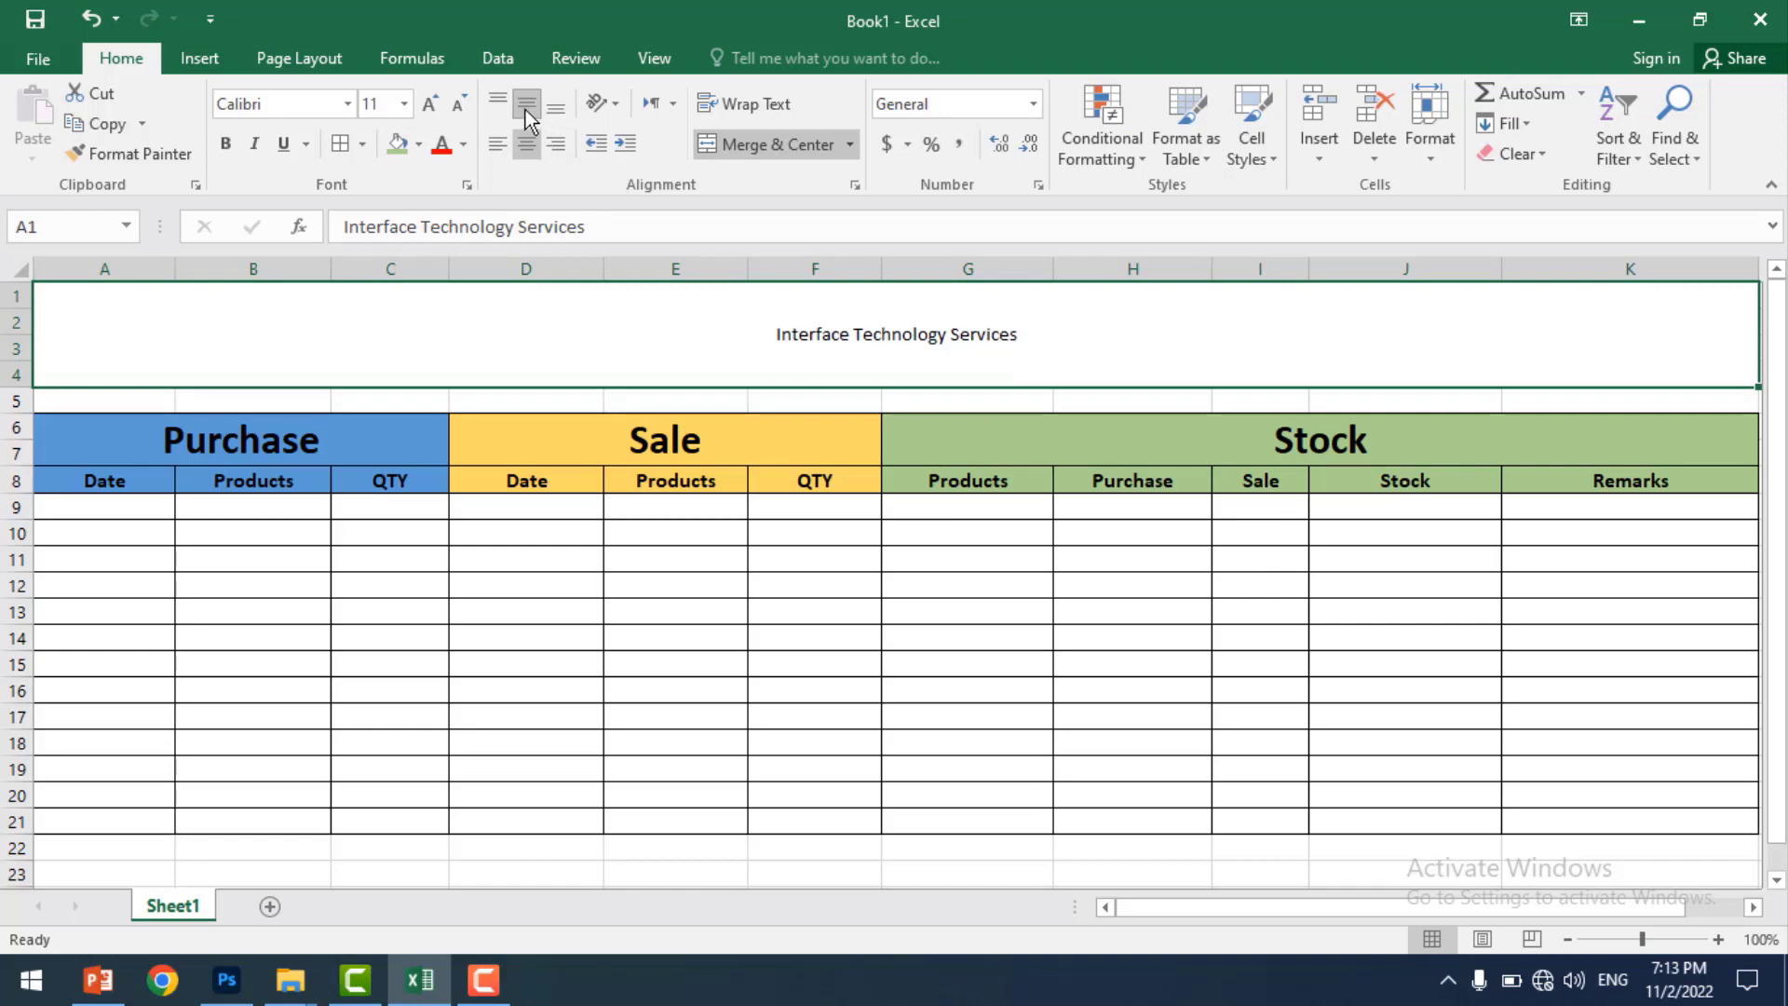
{"action": "triple_click", "coordinate": [434, 113]}
{"action": "left_click", "coordinate": [434, 113]}
{"action": "left_click", "coordinate": [434, 114]}
{"action": "left_click", "coordinate": [434, 113]}
{"action": "left_click", "coordinate": [434, 114]}
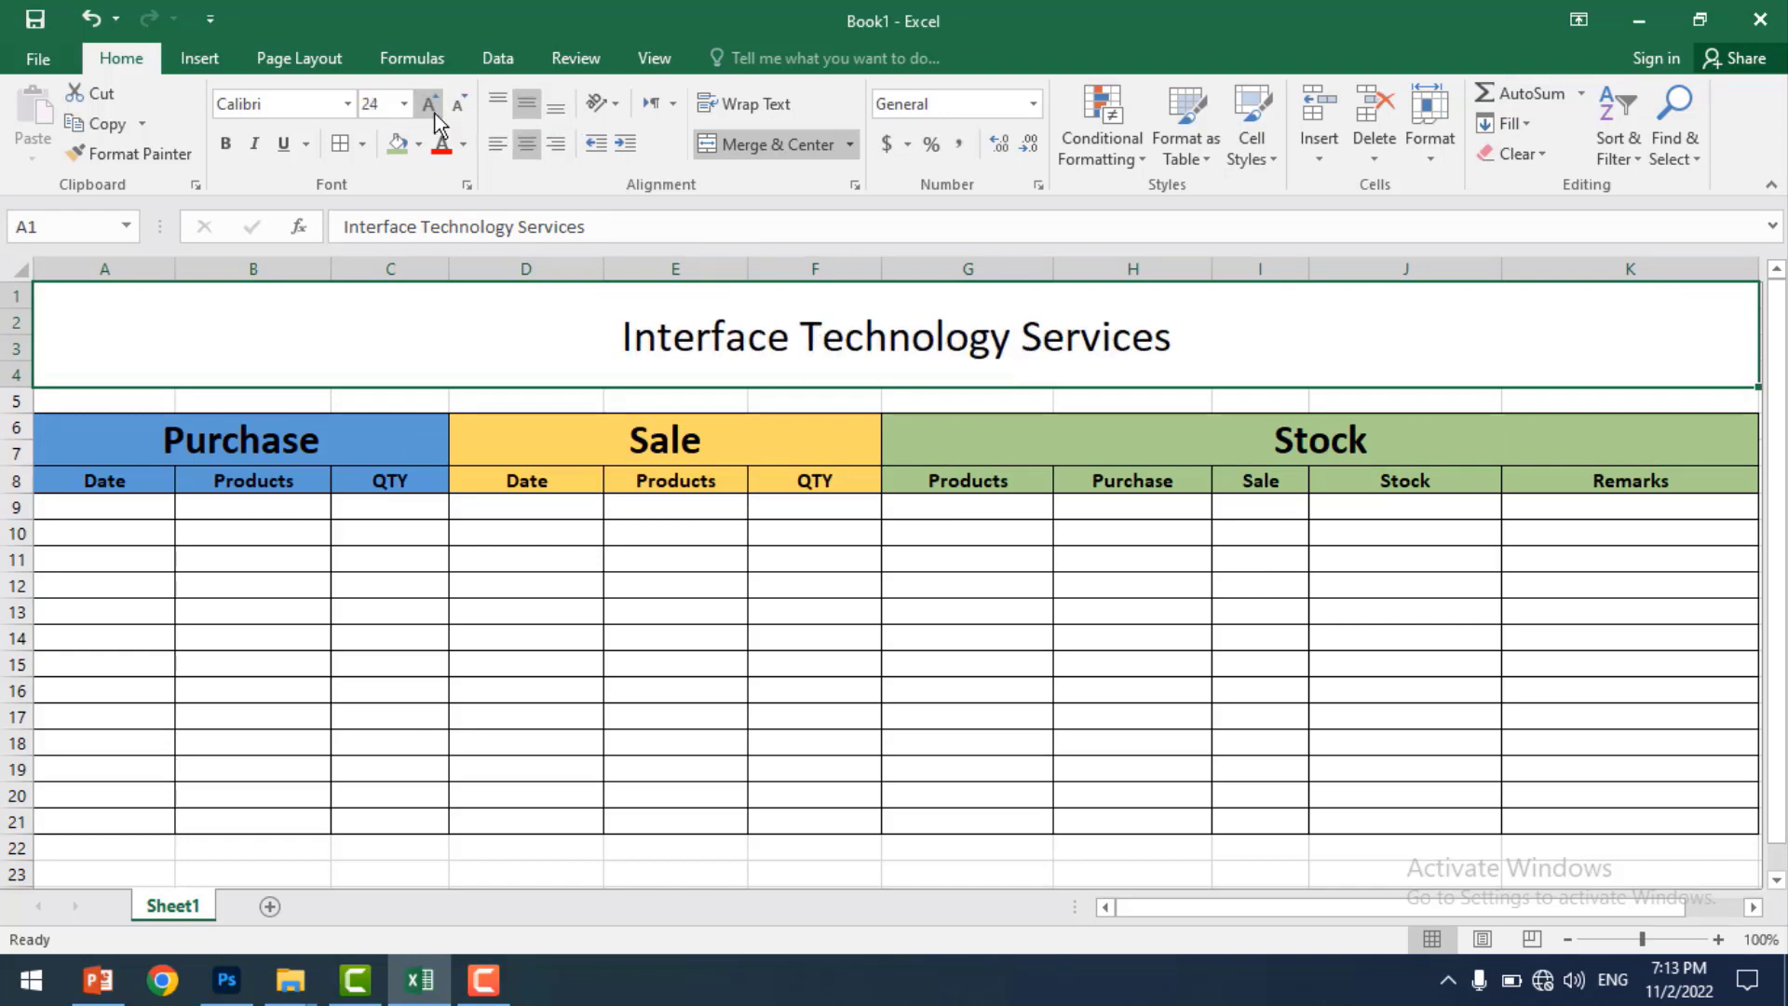
{"action": "left_click", "coordinate": [434, 114]}
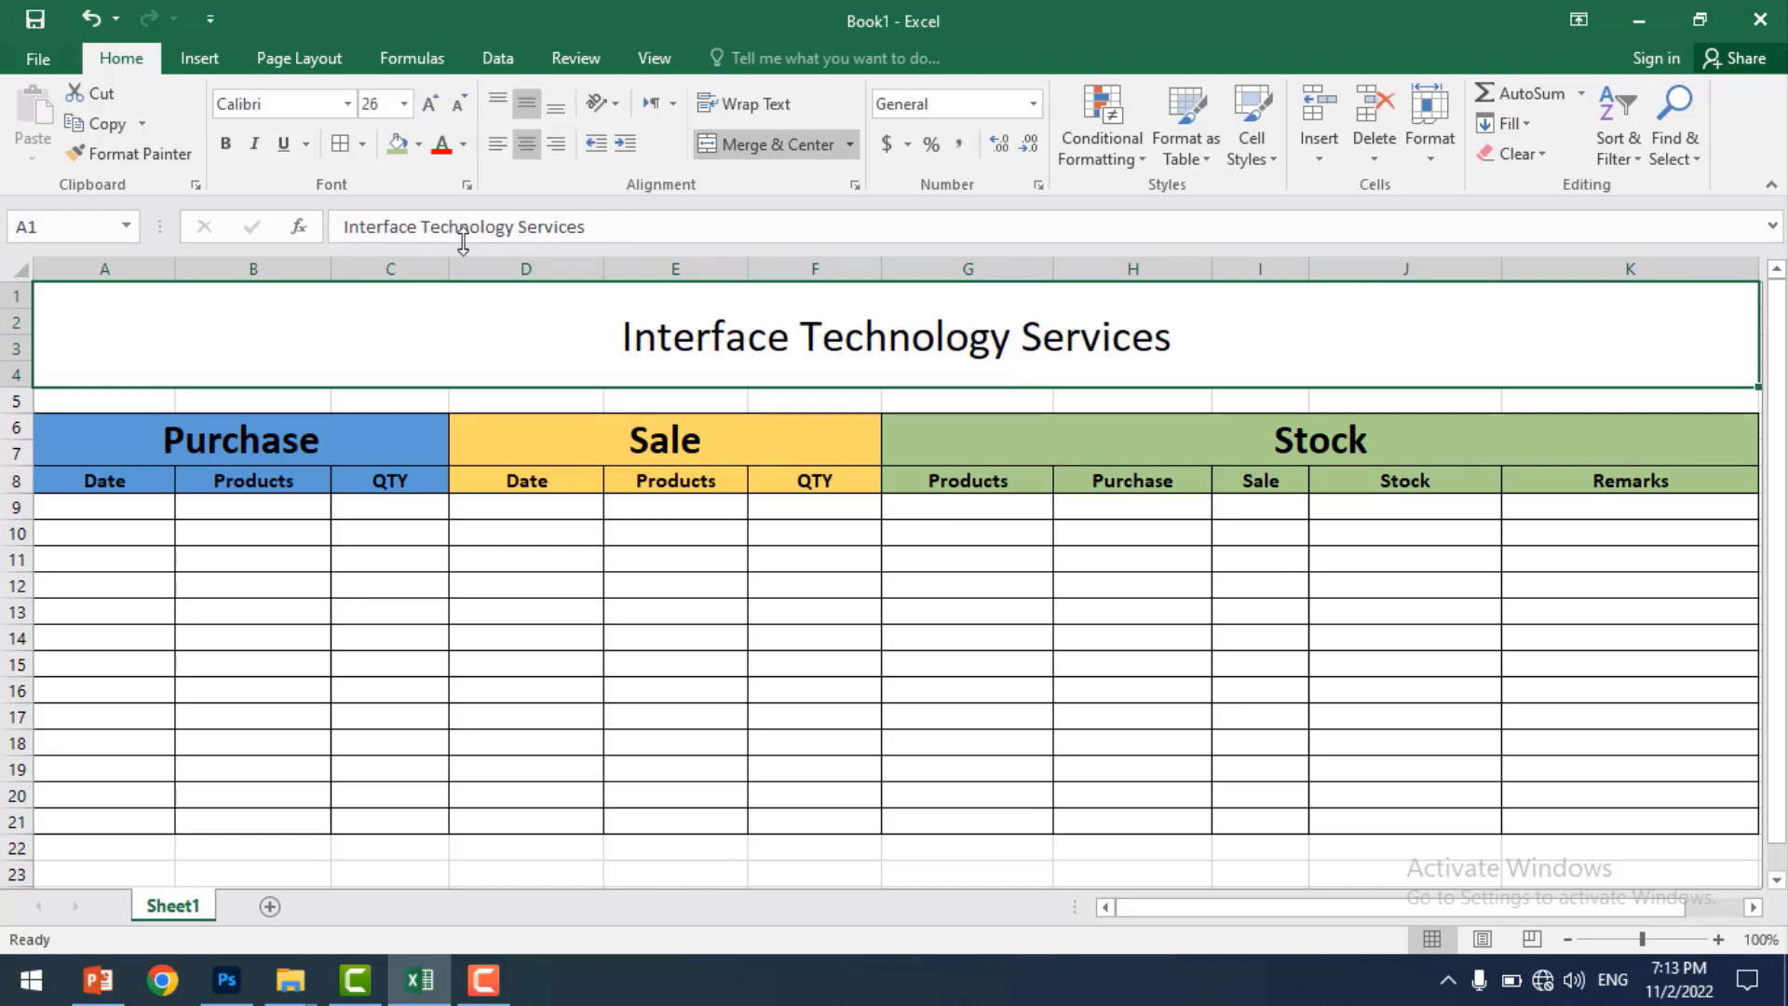
{"action": "left_click", "coordinate": [231, 145]}
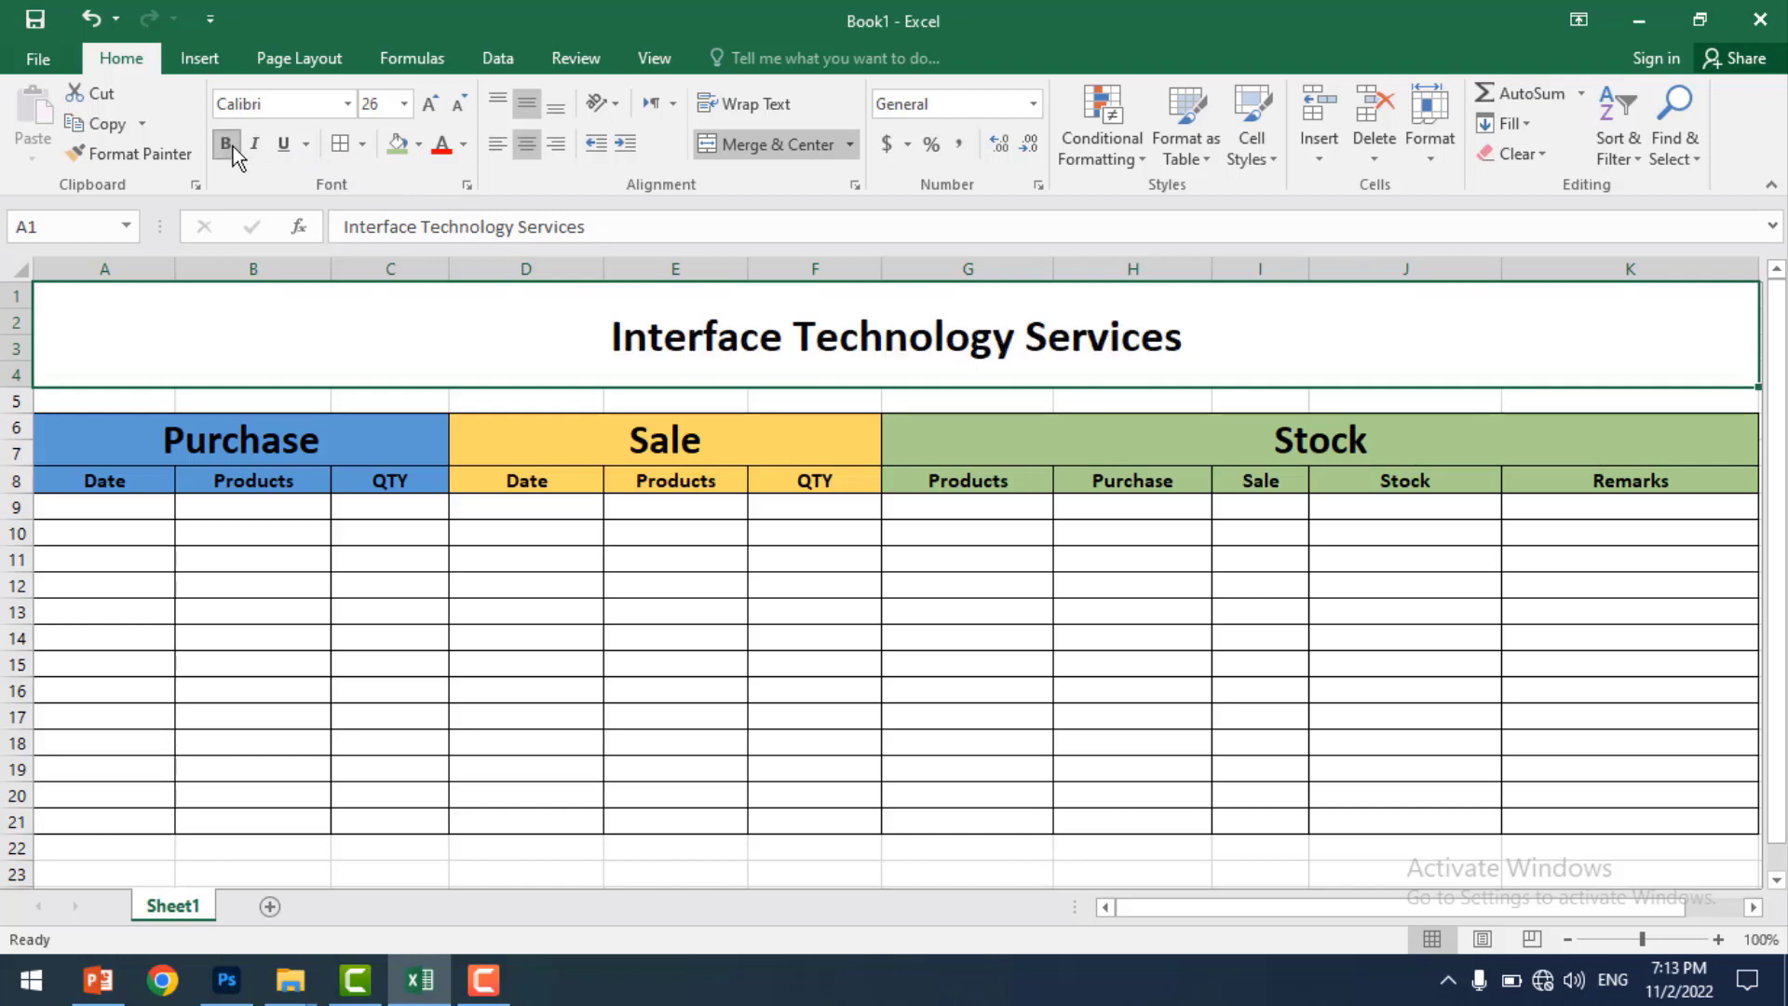
- Put a thick outside border around the title block
{"action": "left_click", "coordinate": [420, 145]}
{"action": "left_click", "coordinate": [361, 144]}
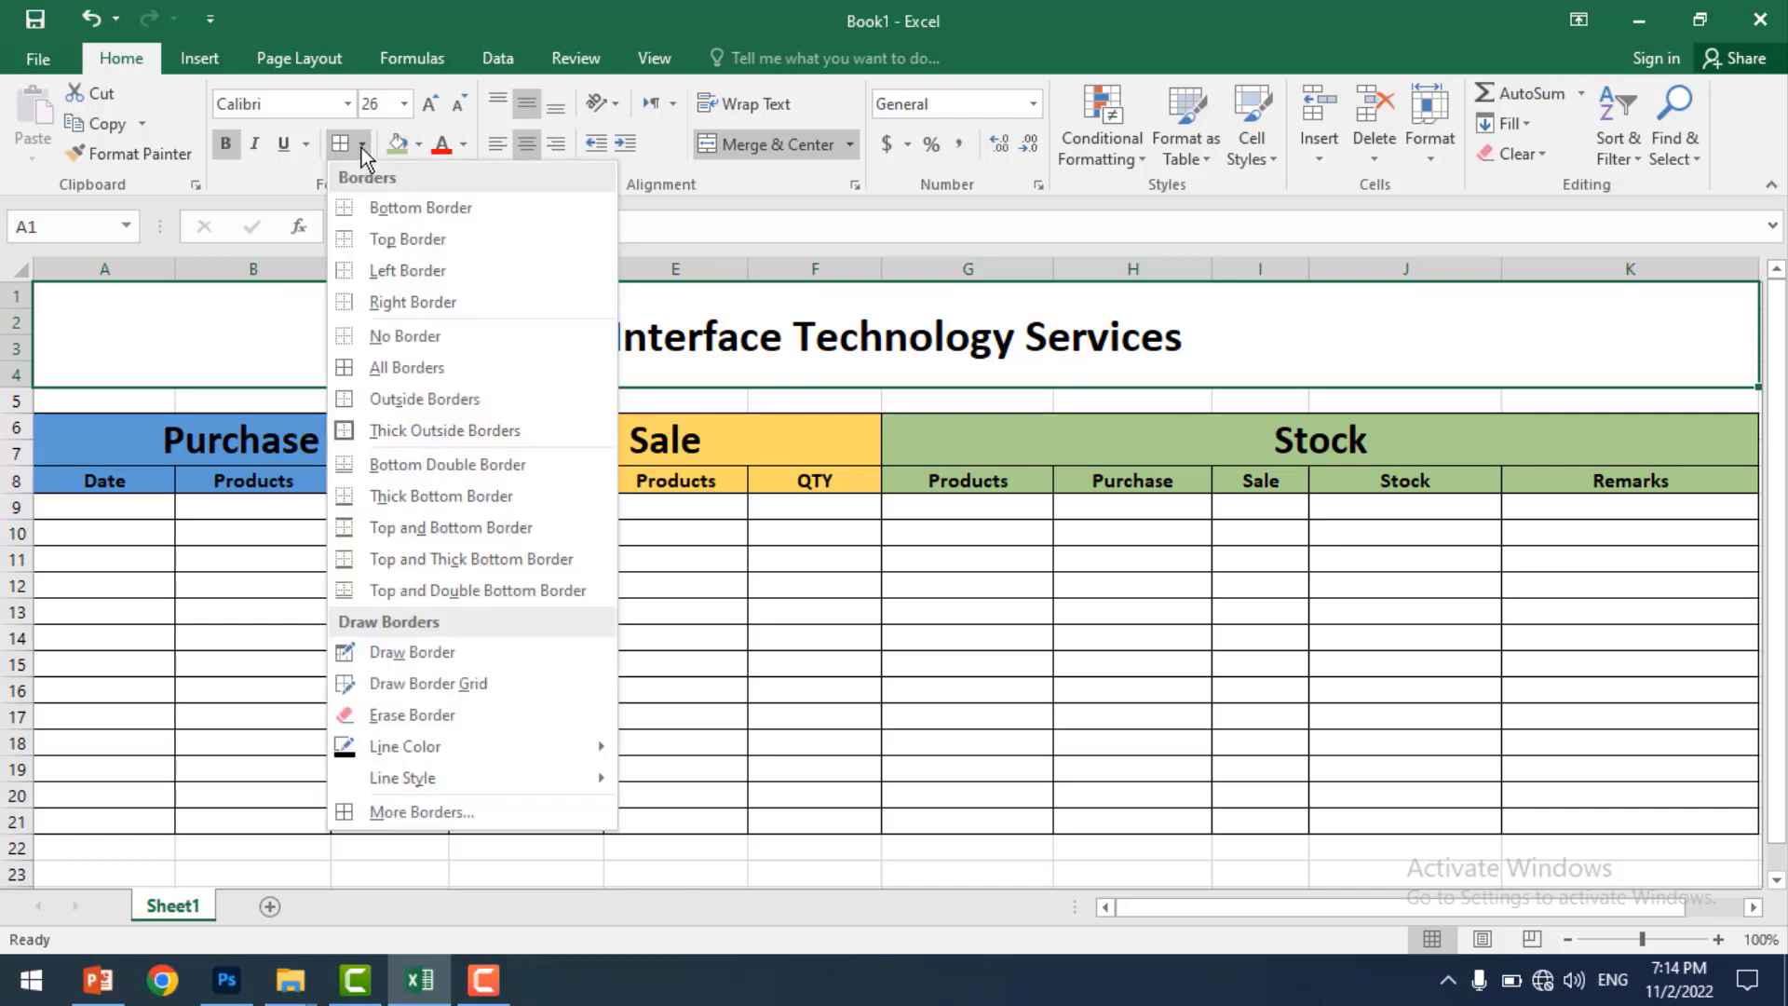
{"action": "left_click", "coordinate": [437, 429]}
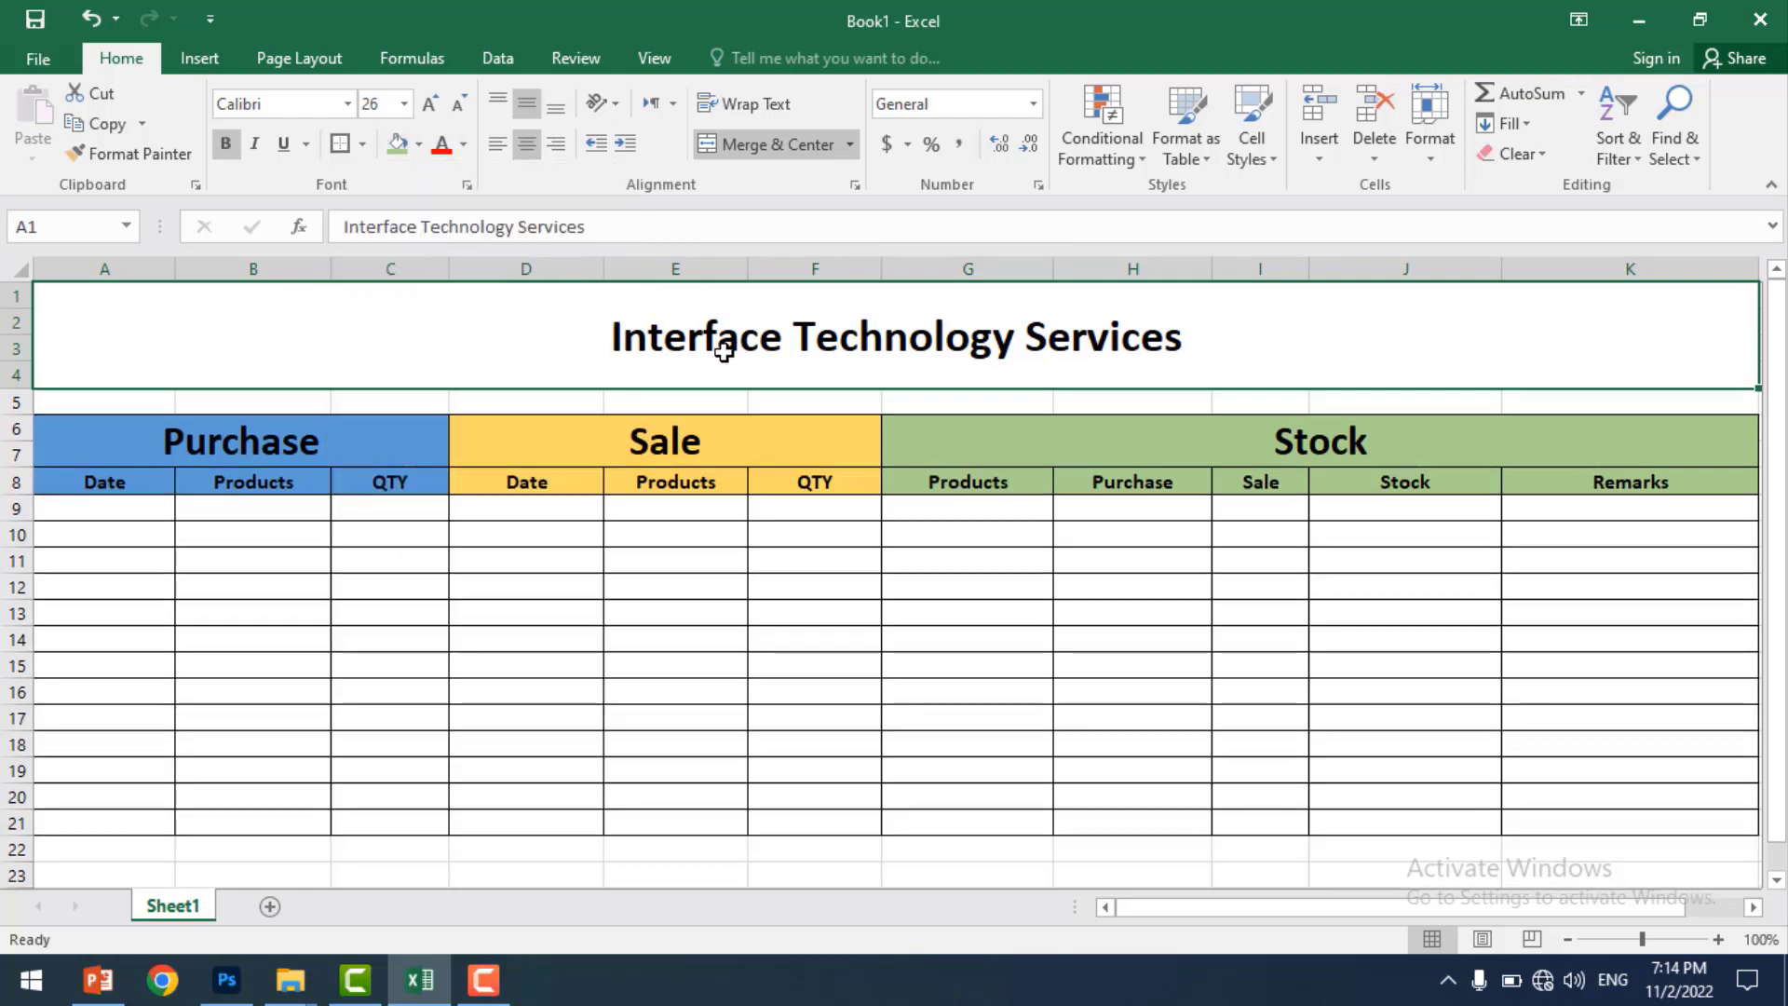
{"action": "left_click", "coordinate": [818, 687]}
{"action": "left_click", "coordinate": [494, 319]}
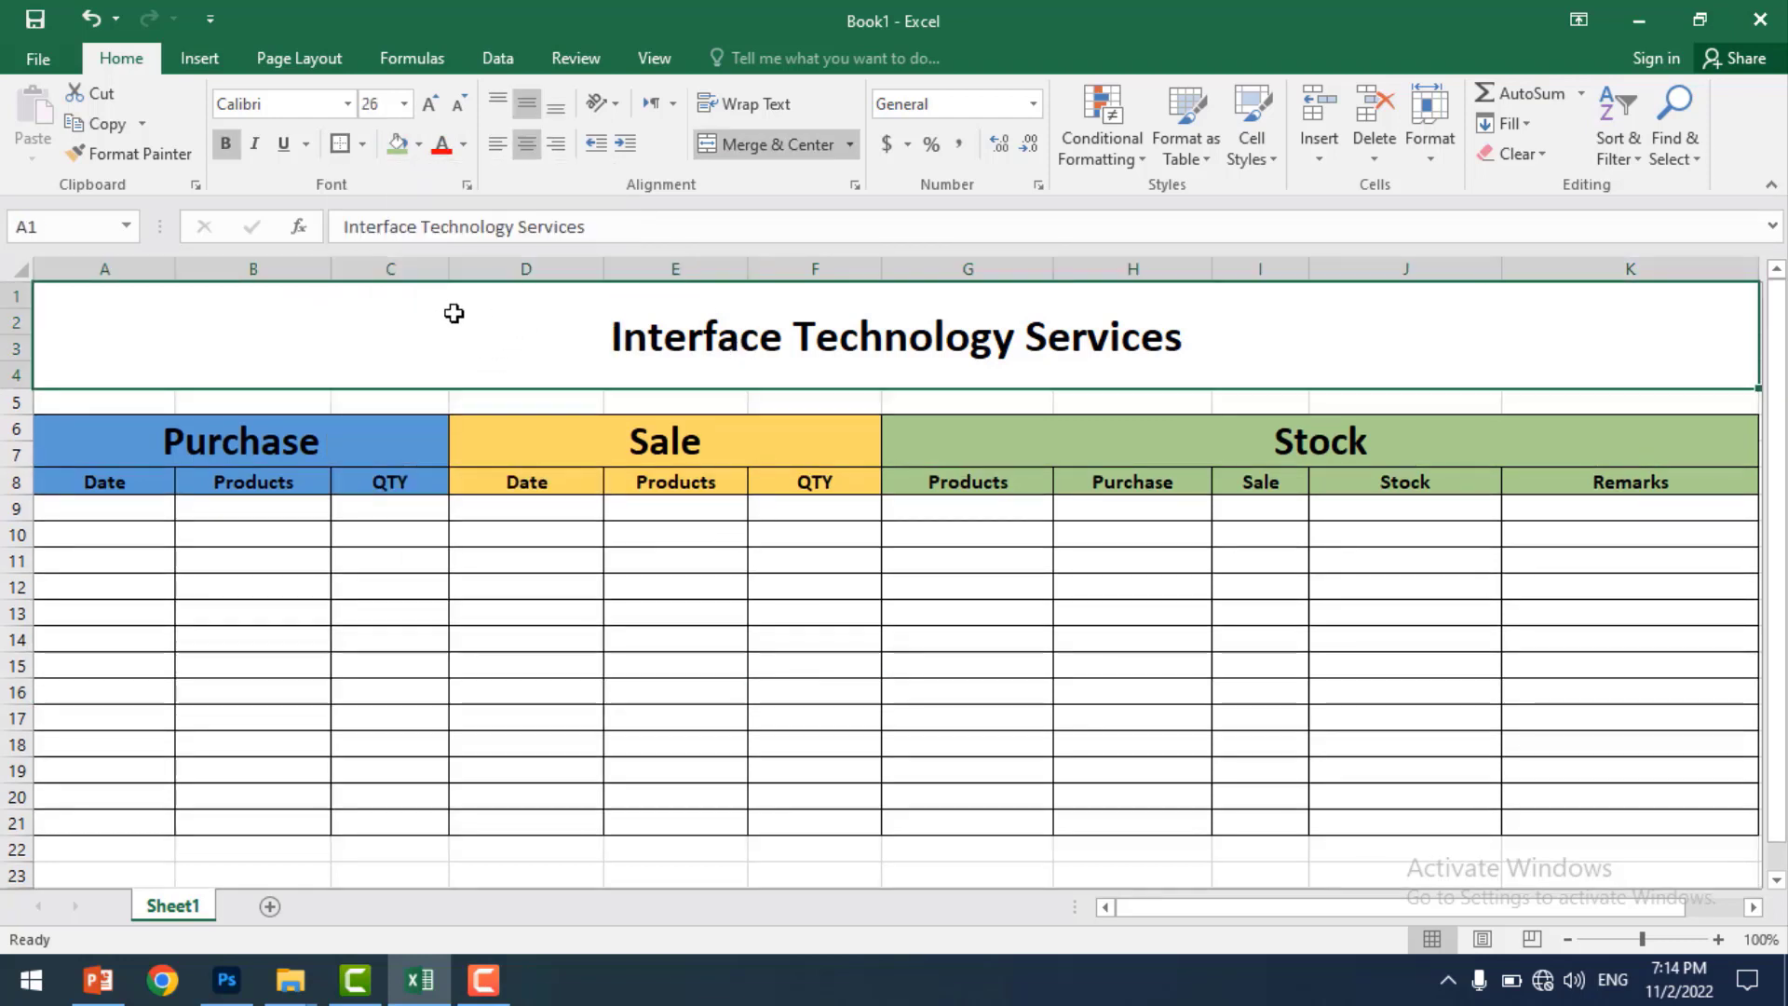
- Give the title block a black fill with orange text
{"action": "left_click", "coordinate": [418, 146]}
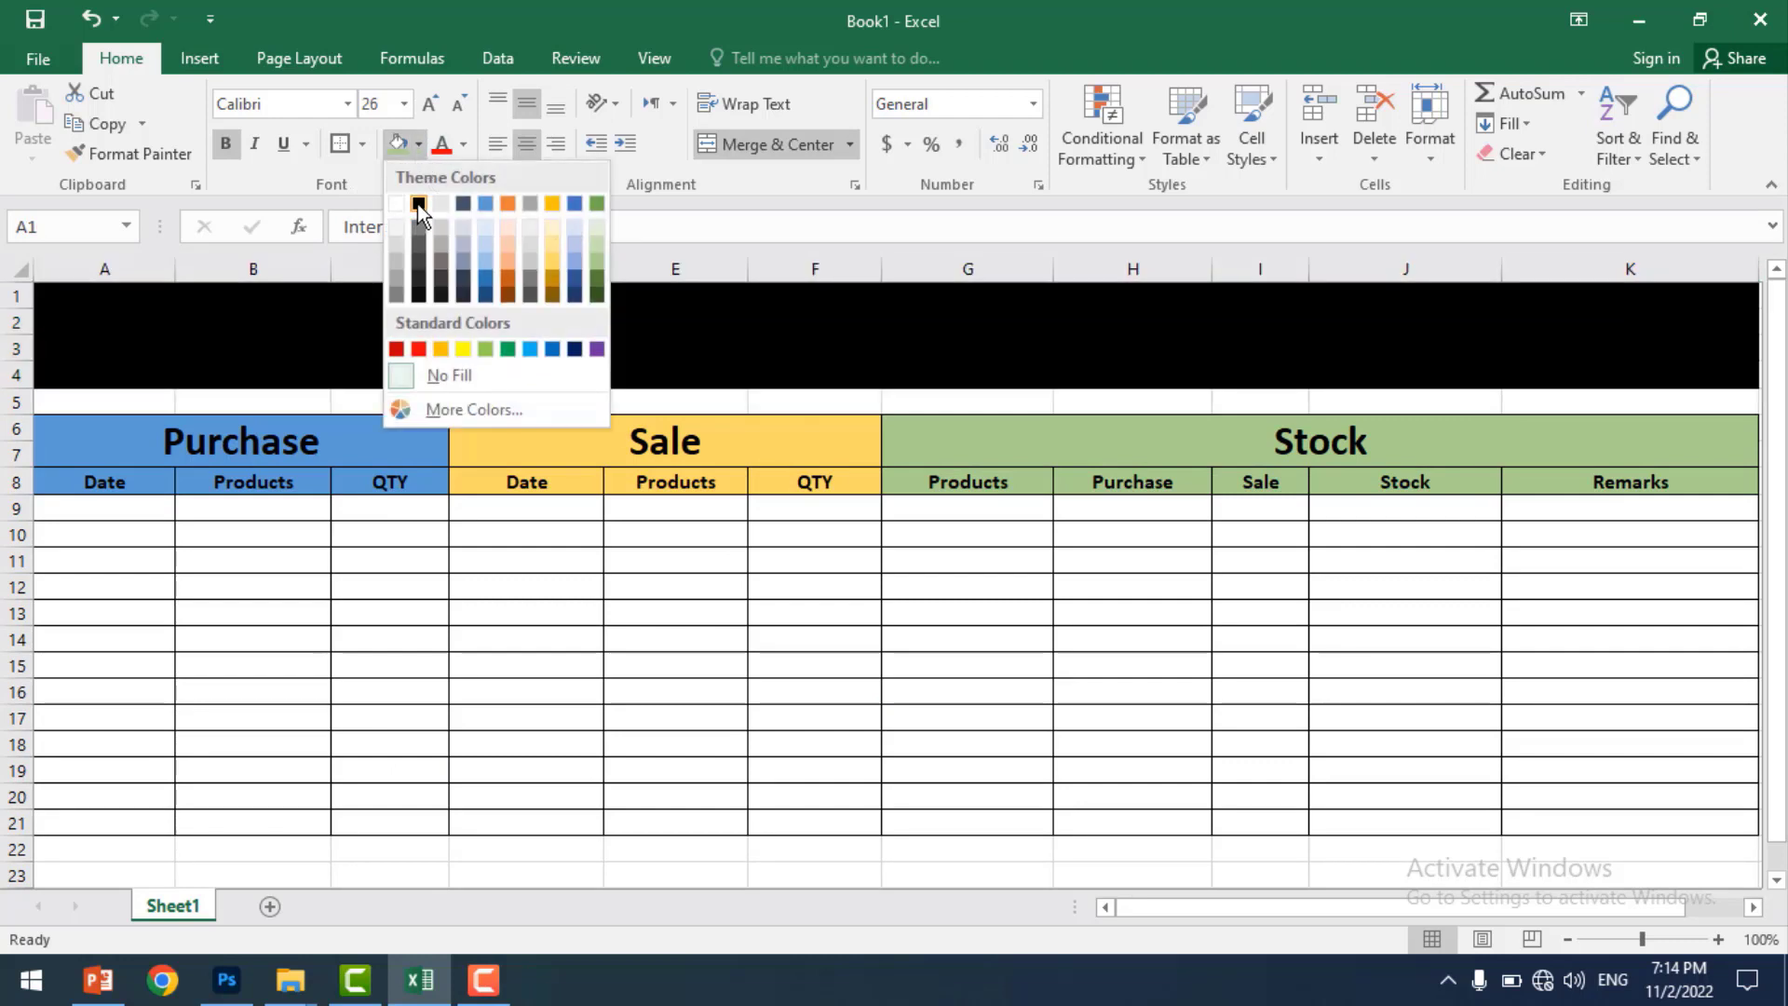
{"action": "left_click", "coordinate": [418, 204]}
{"action": "left_click", "coordinate": [465, 149]}
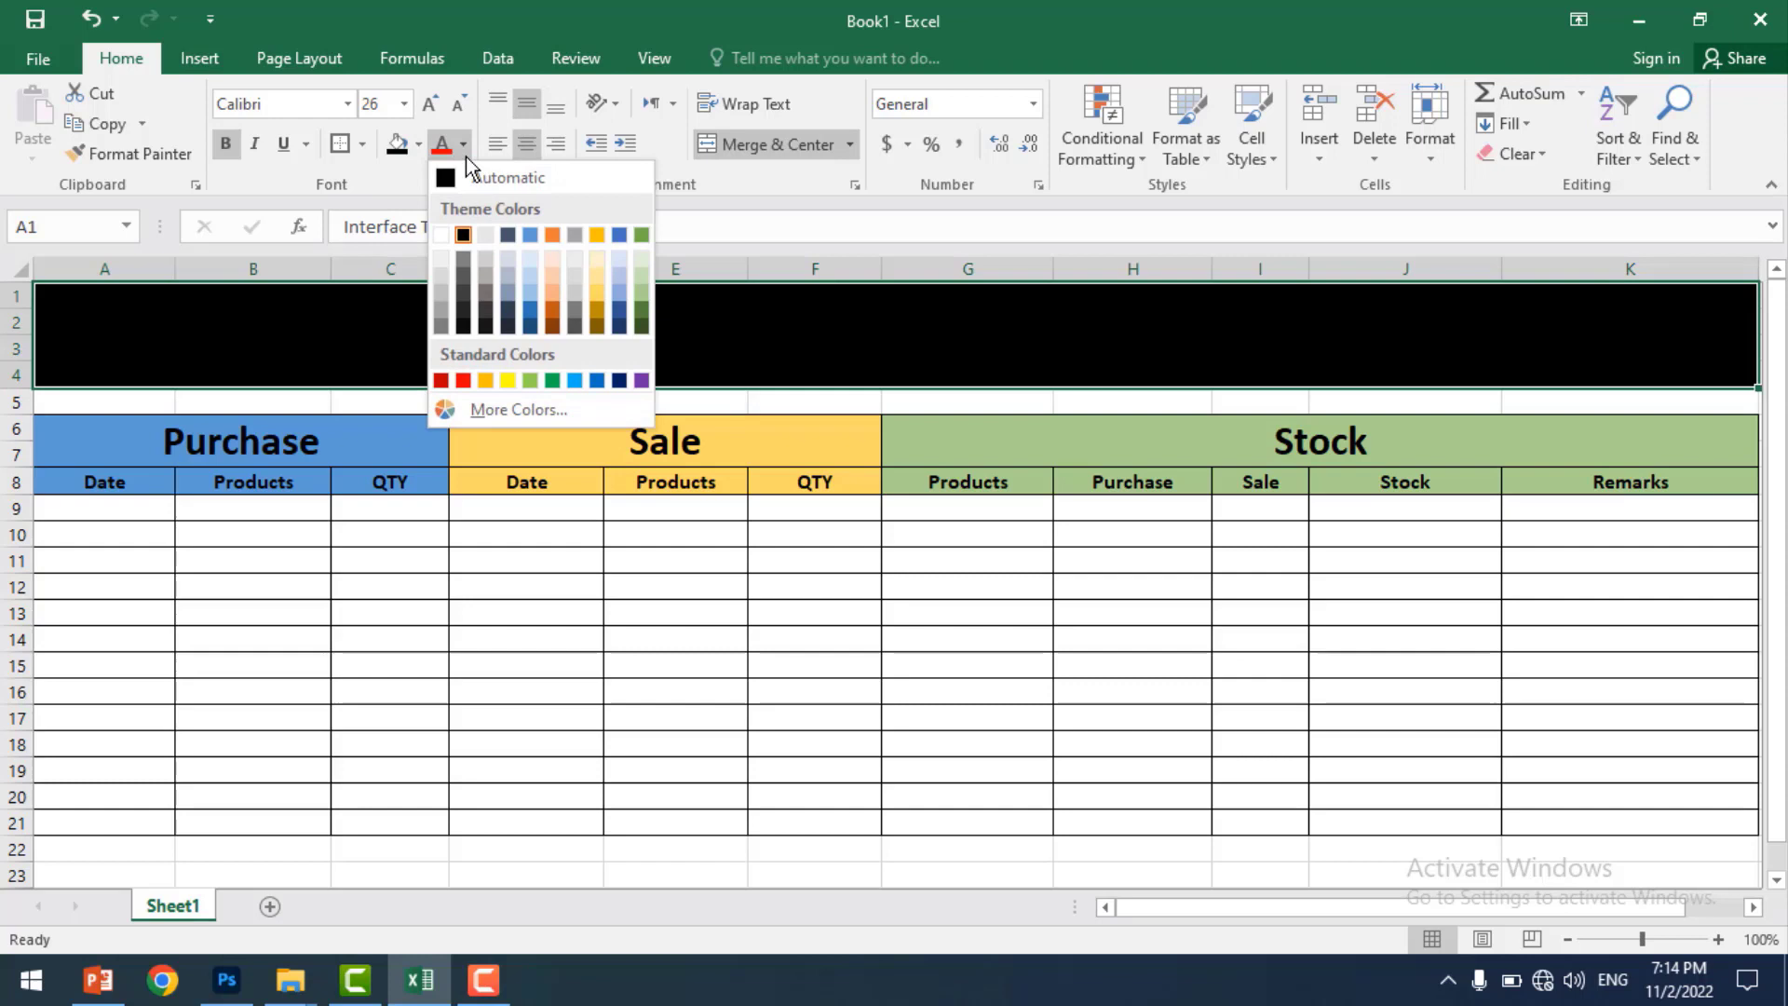
{"action": "left_click", "coordinate": [486, 380]}
{"action": "left_click", "coordinate": [967, 669]}
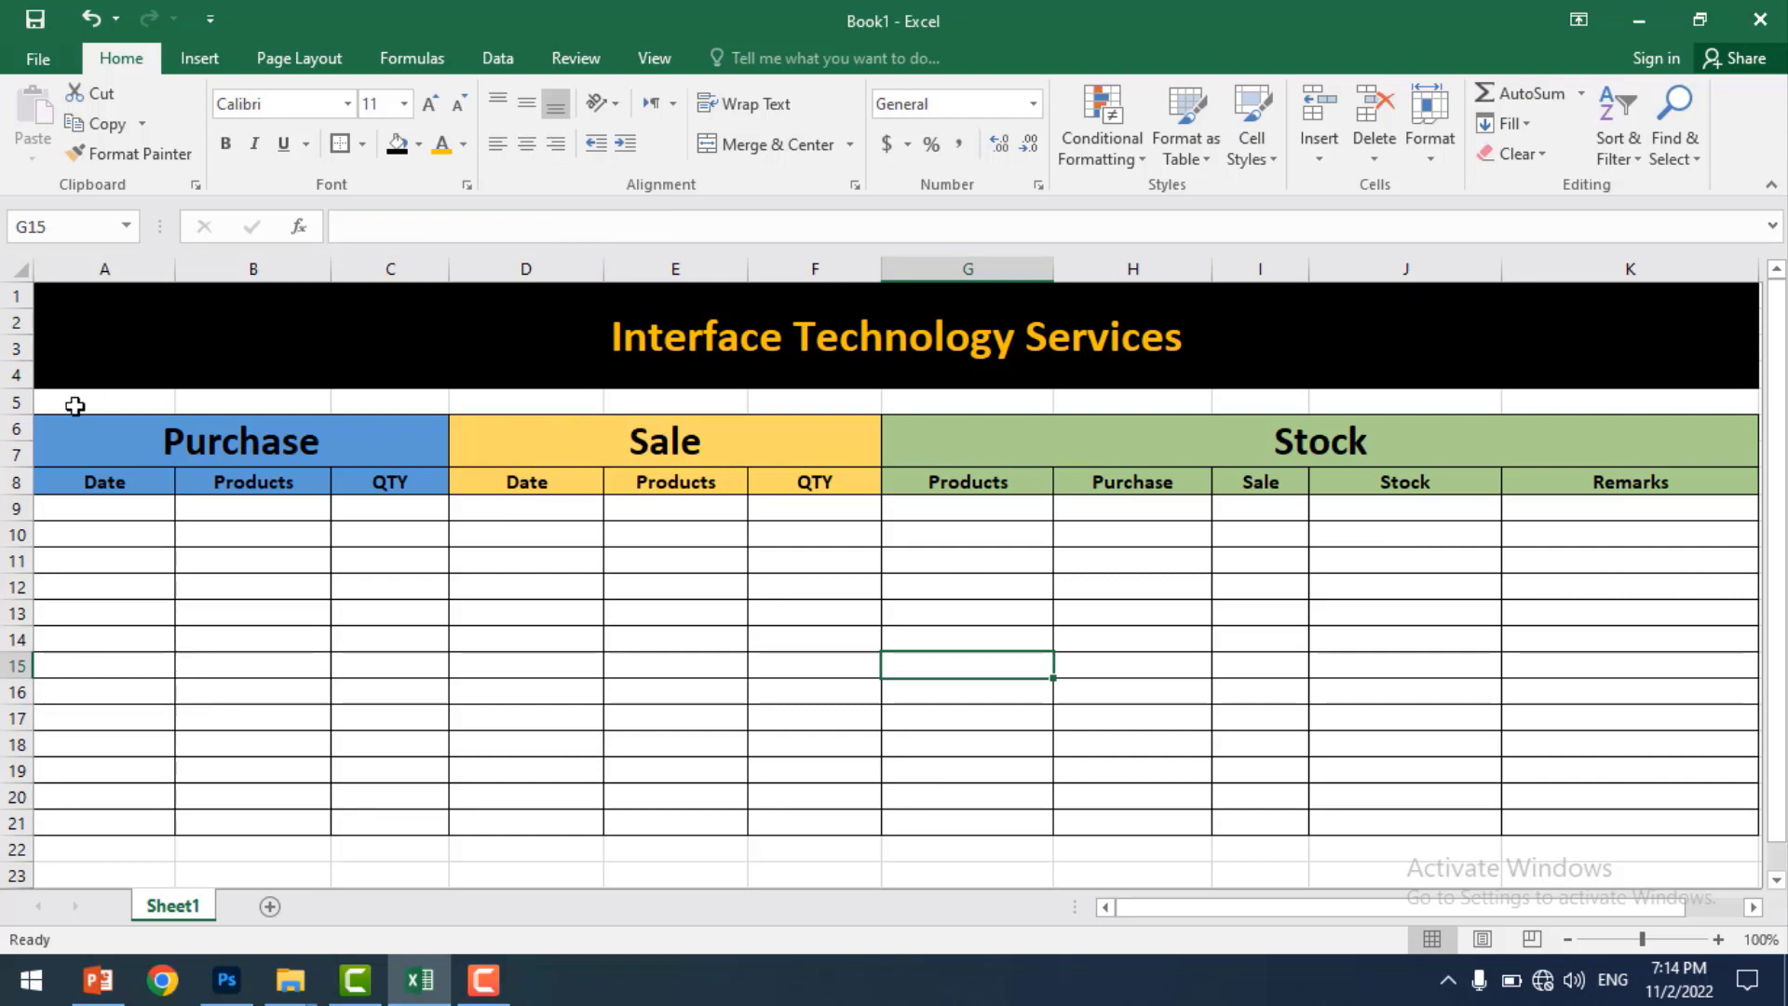
- Shrink blank row 5 to a thin gap below the title banner
{"action": "left_click_drag", "start_coordinate": [22, 414], "coordinate": [13, 395]}
{"action": "left_click", "coordinate": [461, 615]}
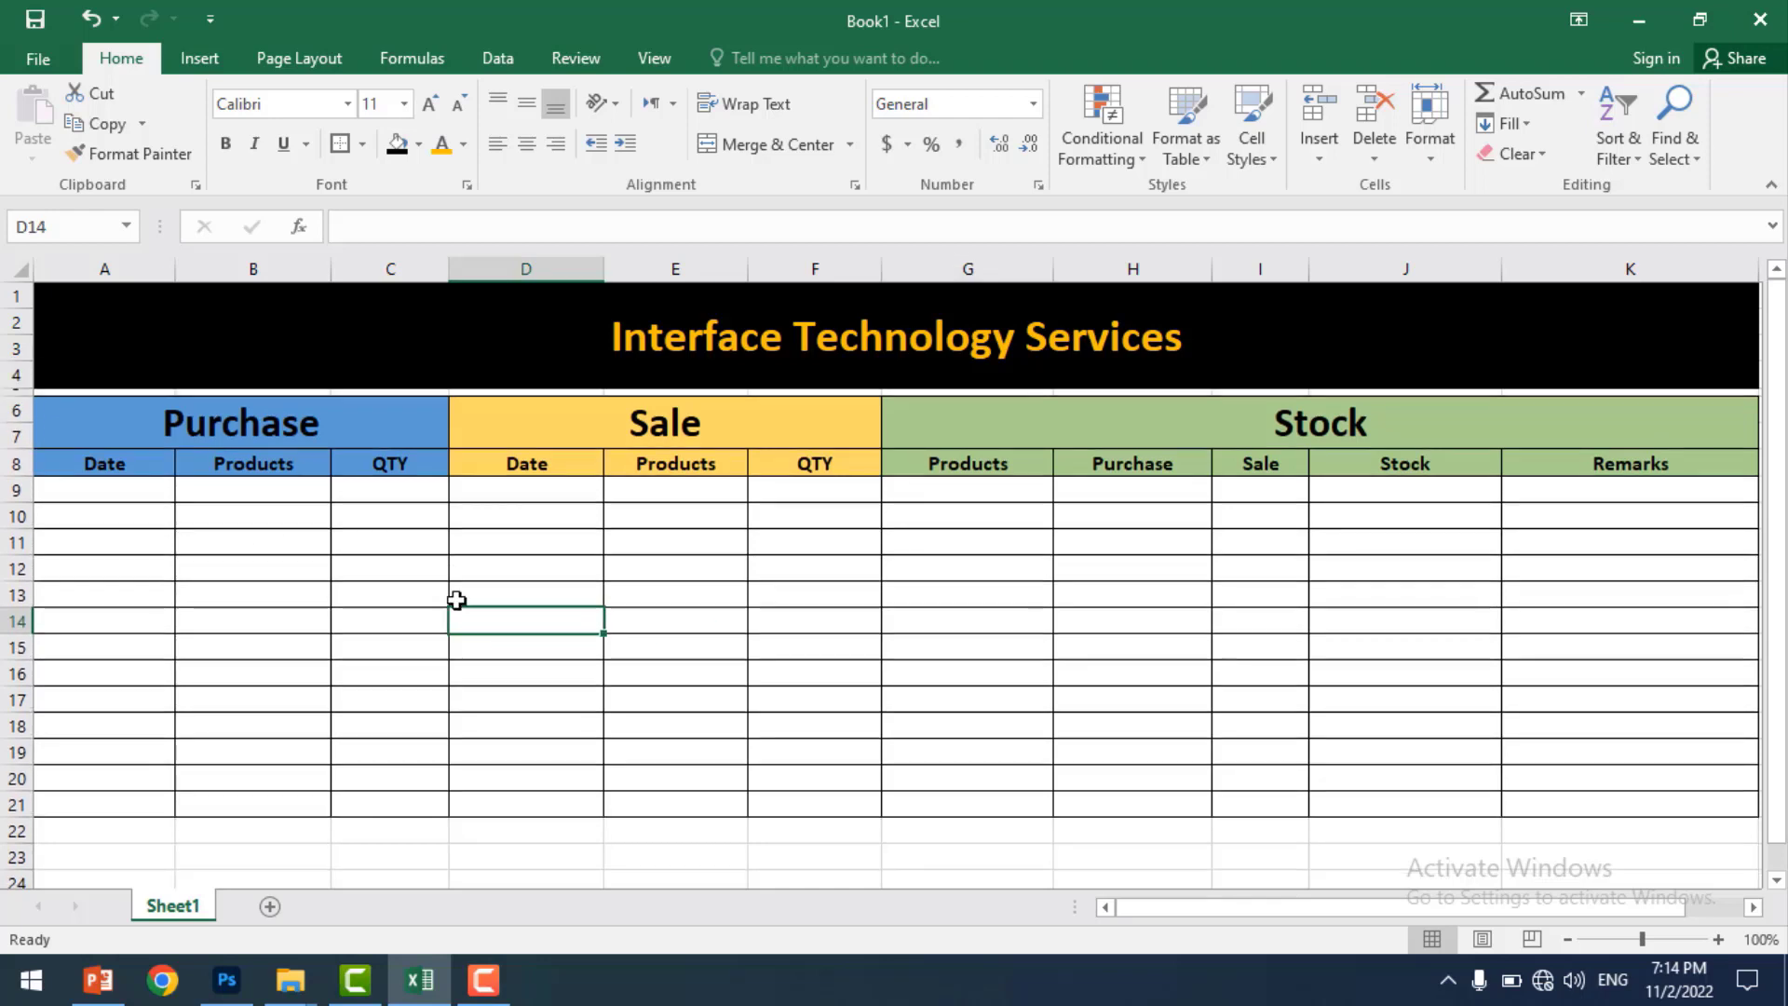
{"action": "left_click", "coordinate": [826, 342]}
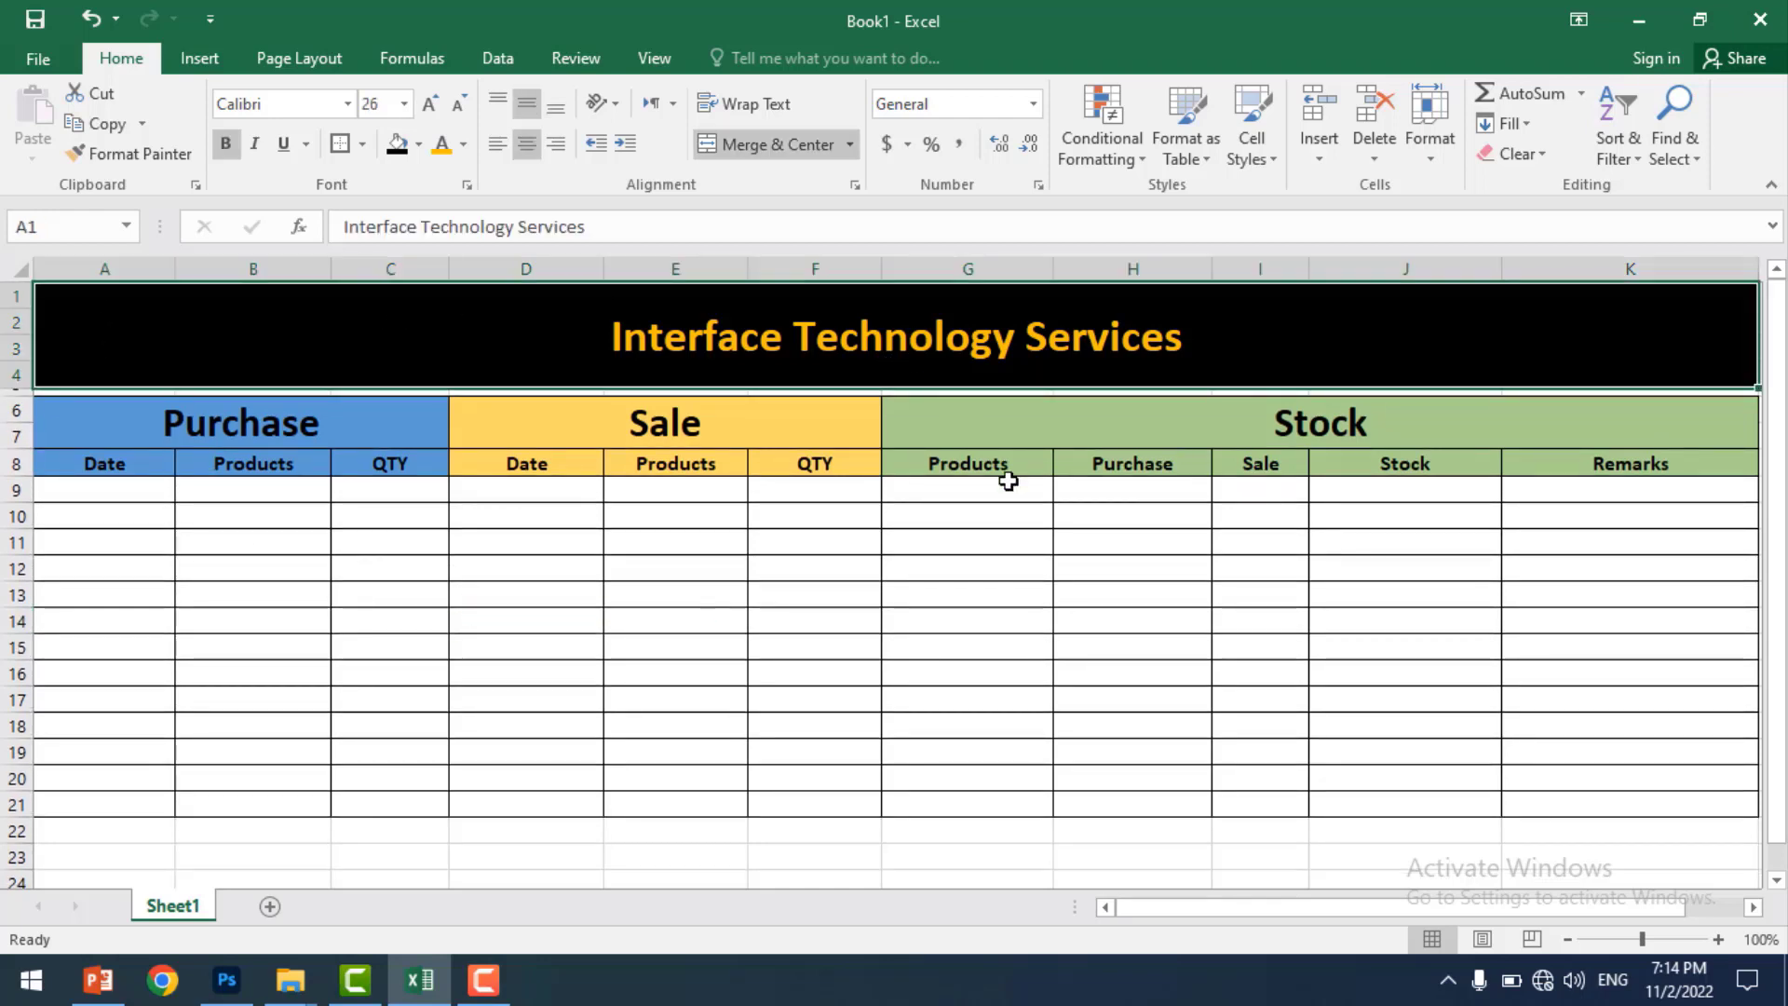
- Select cells in the Stock Products column from G9, then start saving the workbook
{"action": "left_click_drag", "start_coordinate": [982, 601], "coordinate": [1004, 616]}
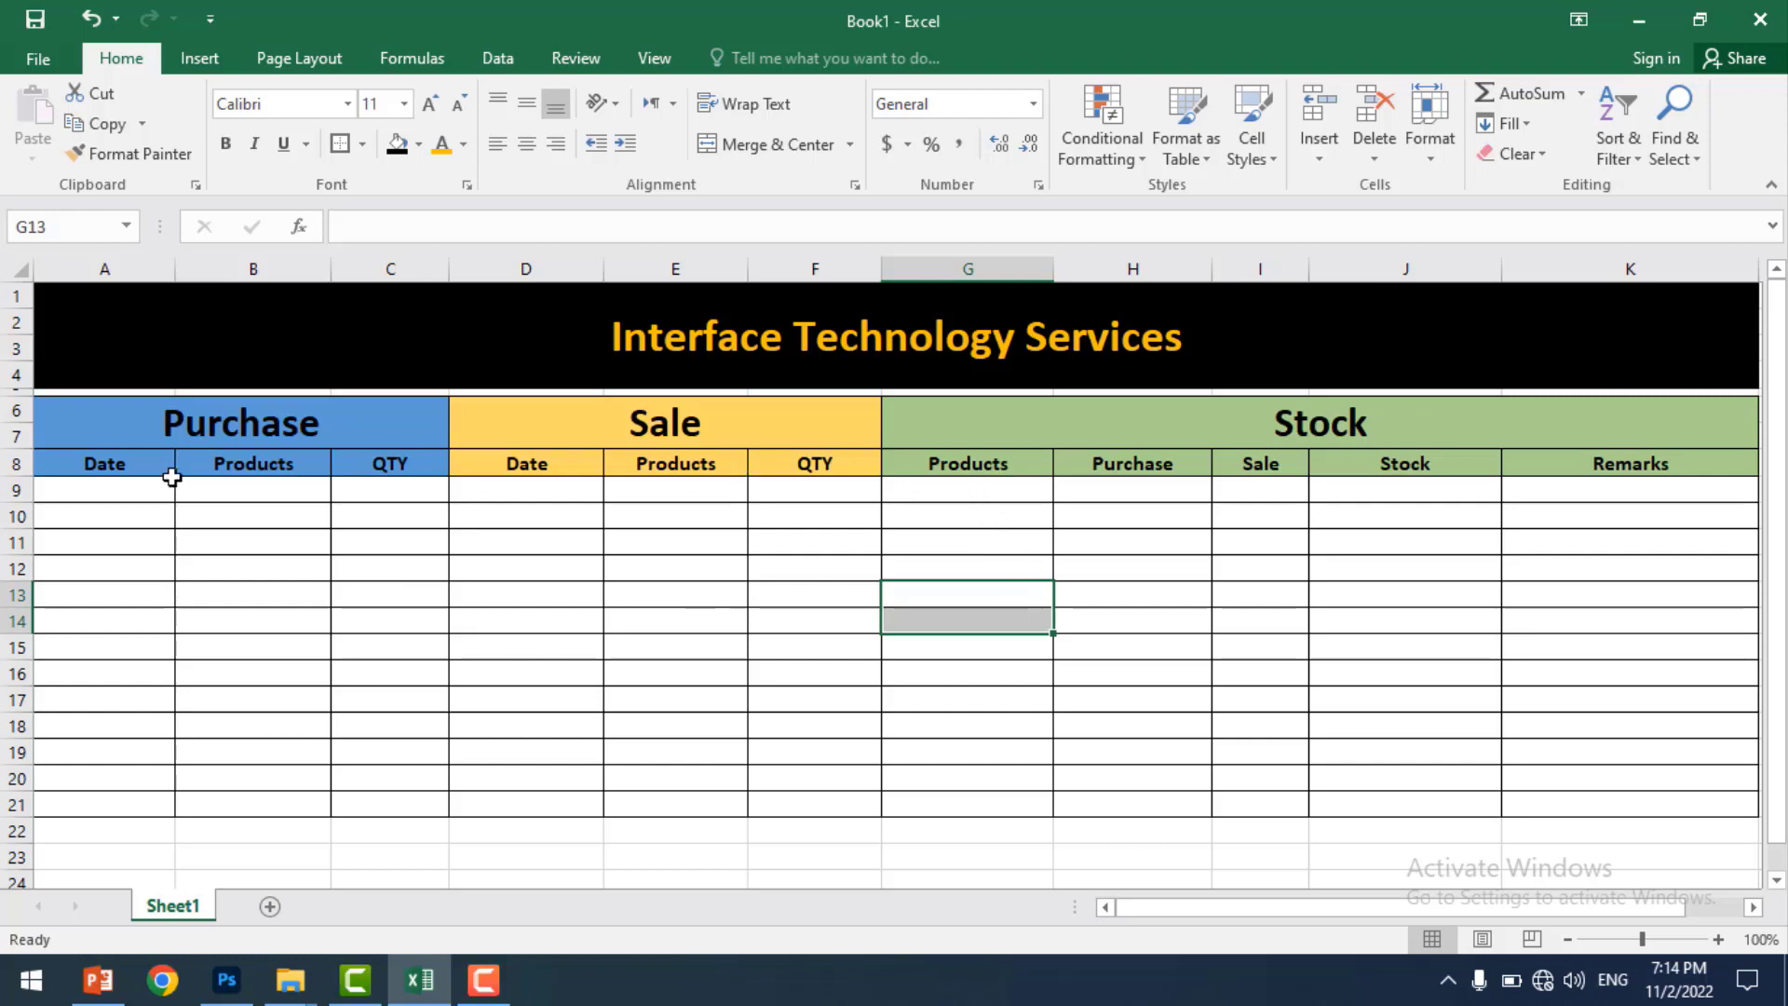
{"action": "left_click", "coordinate": [932, 488]}
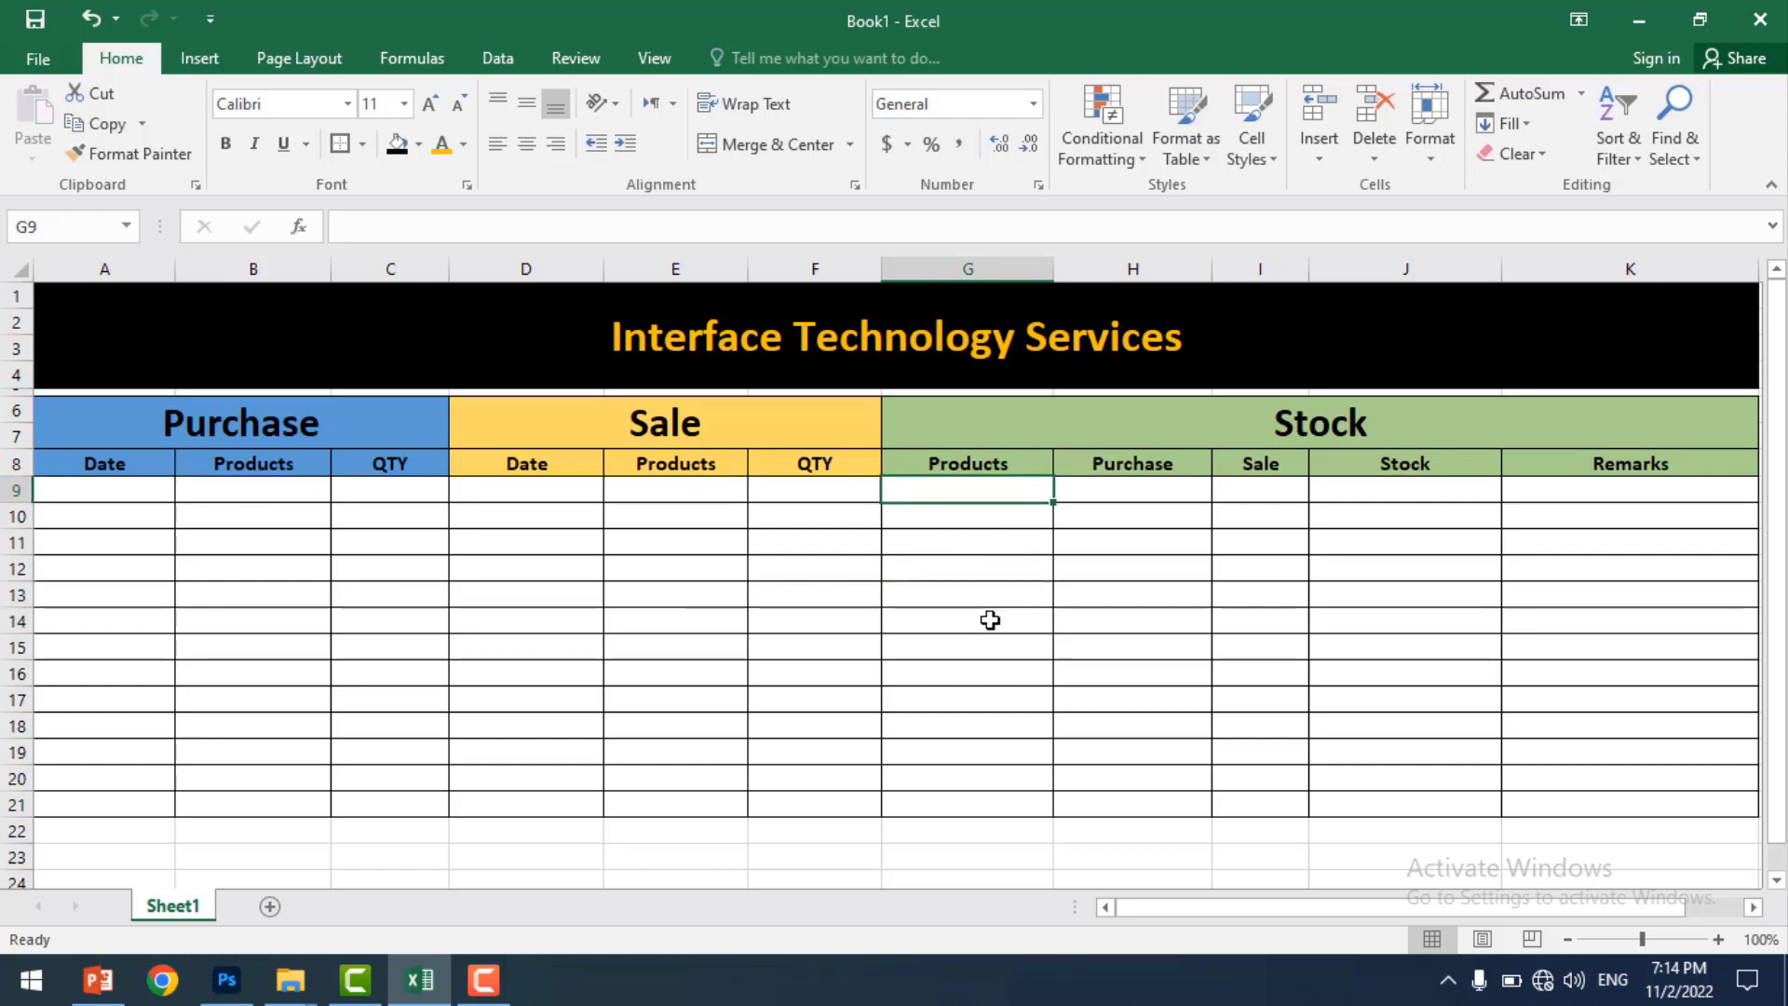
{"action": "left_click", "coordinate": [990, 621]}
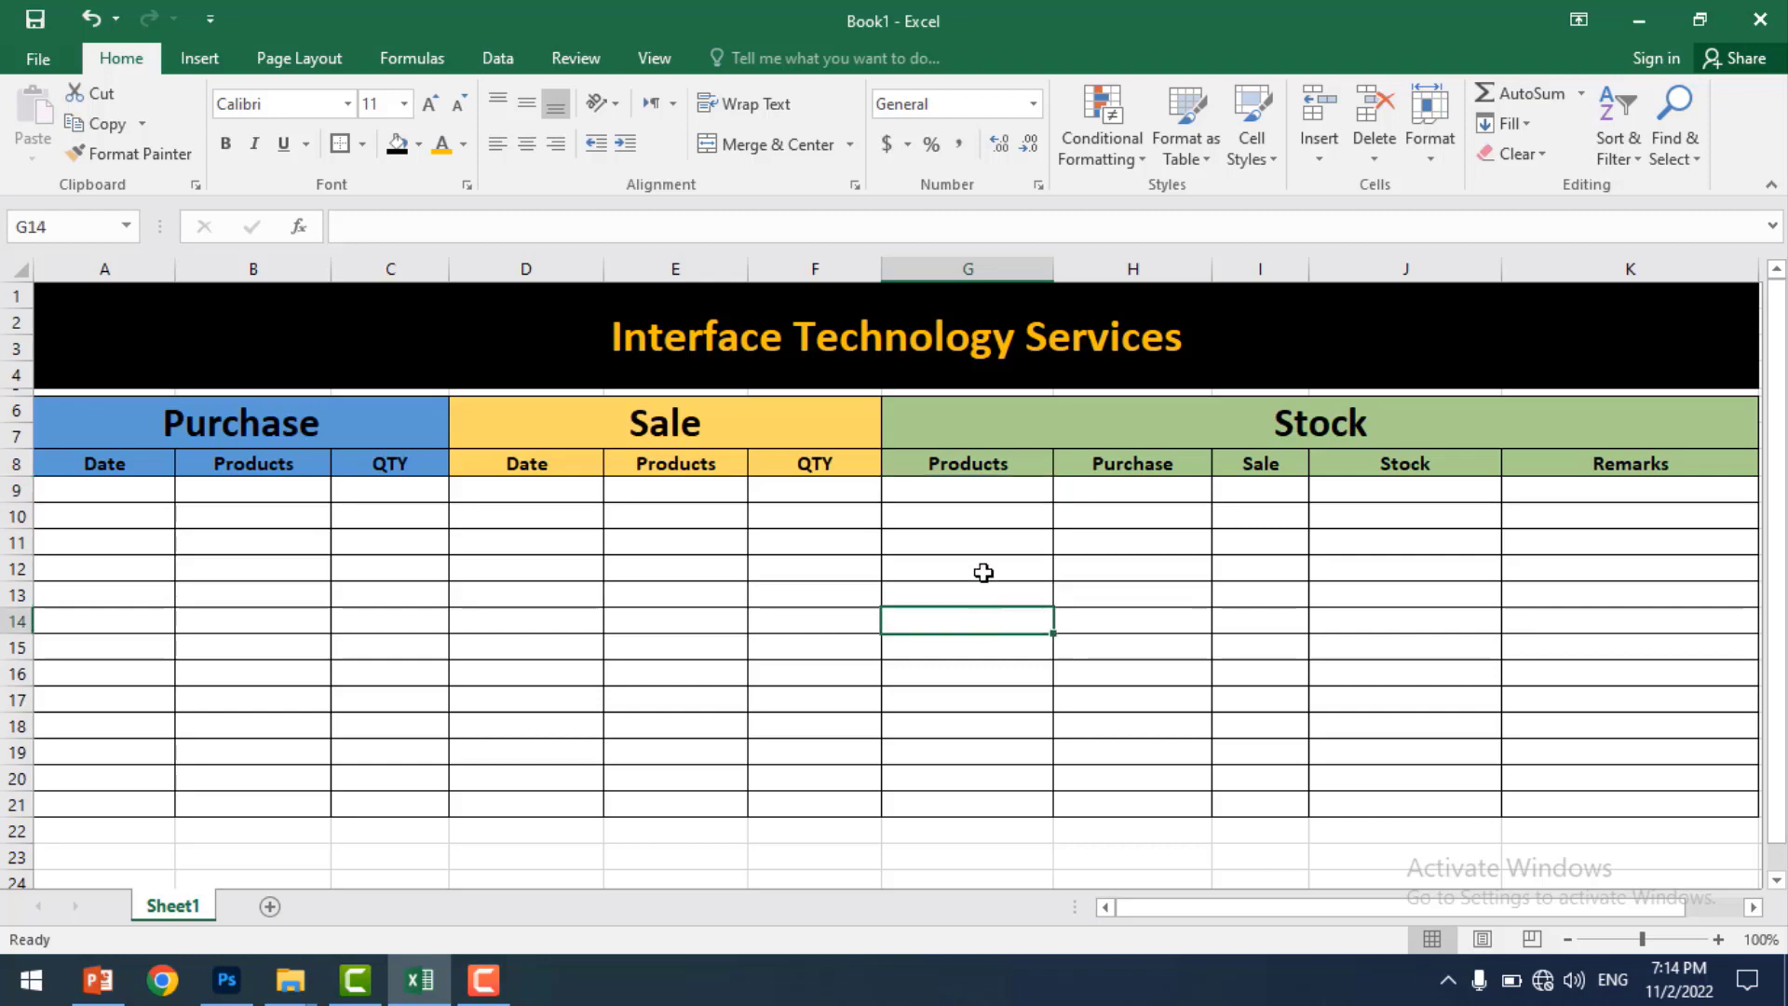
{"action": "left_click", "coordinate": [982, 493]}
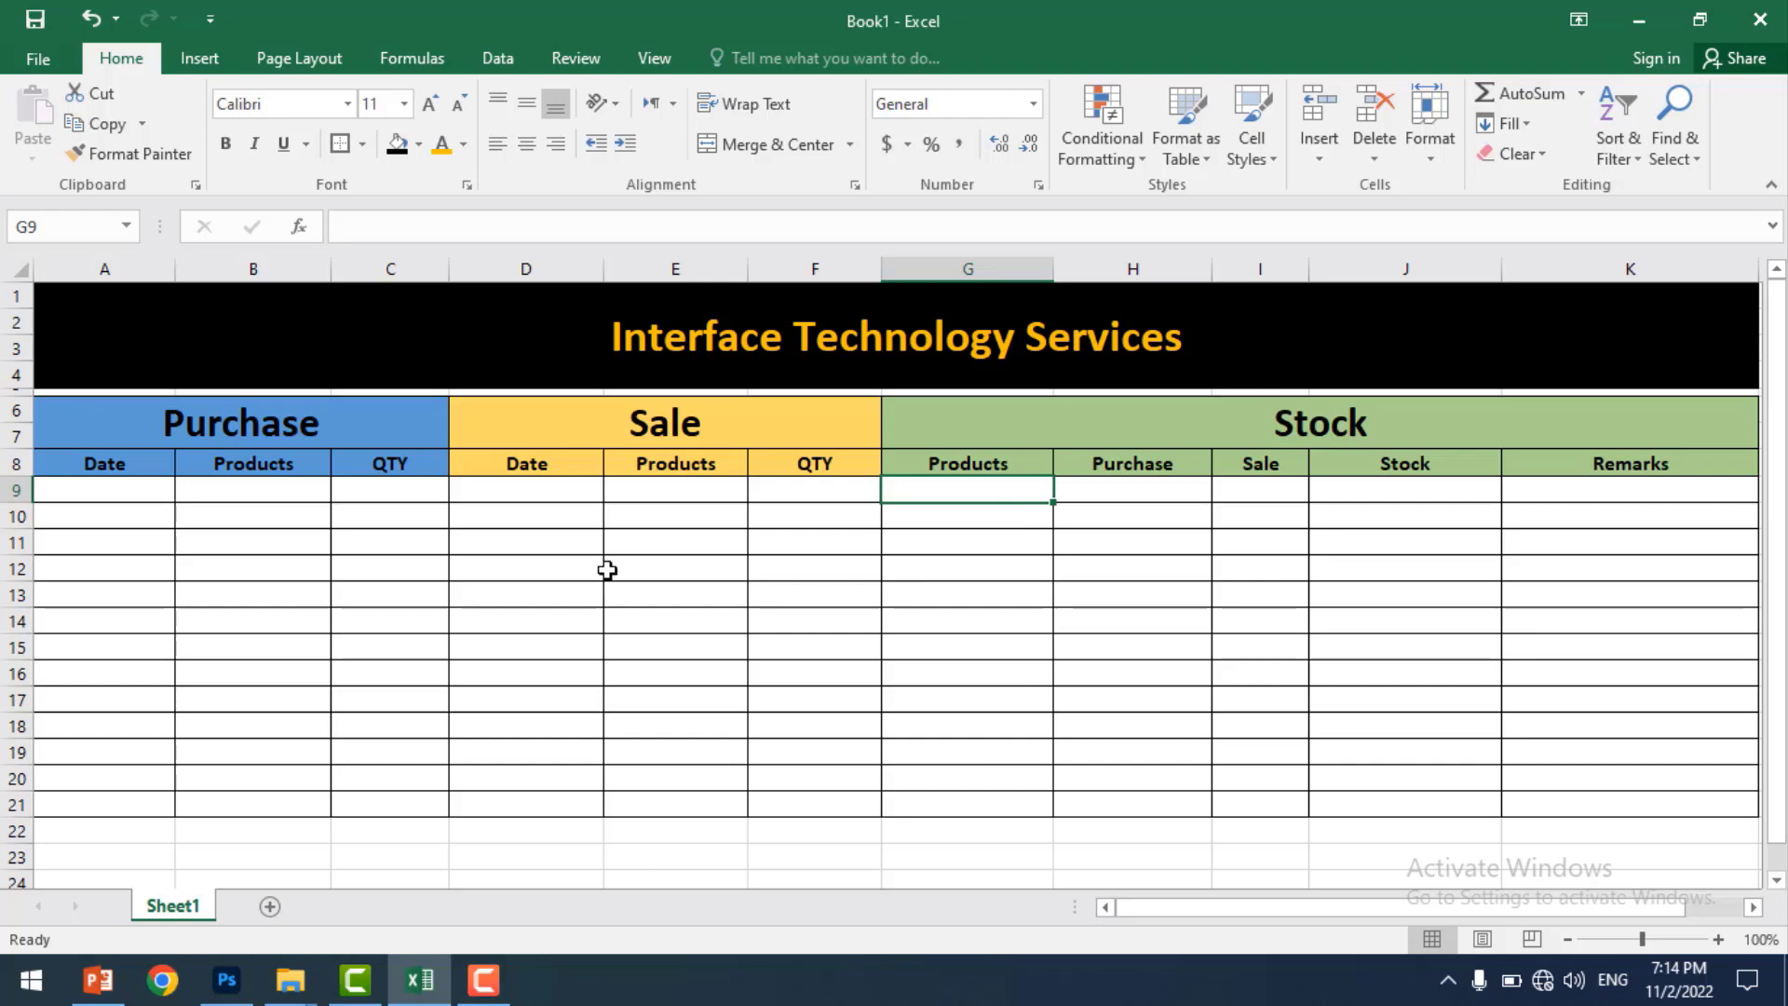
{"action": "left_click", "coordinate": [35, 16]}
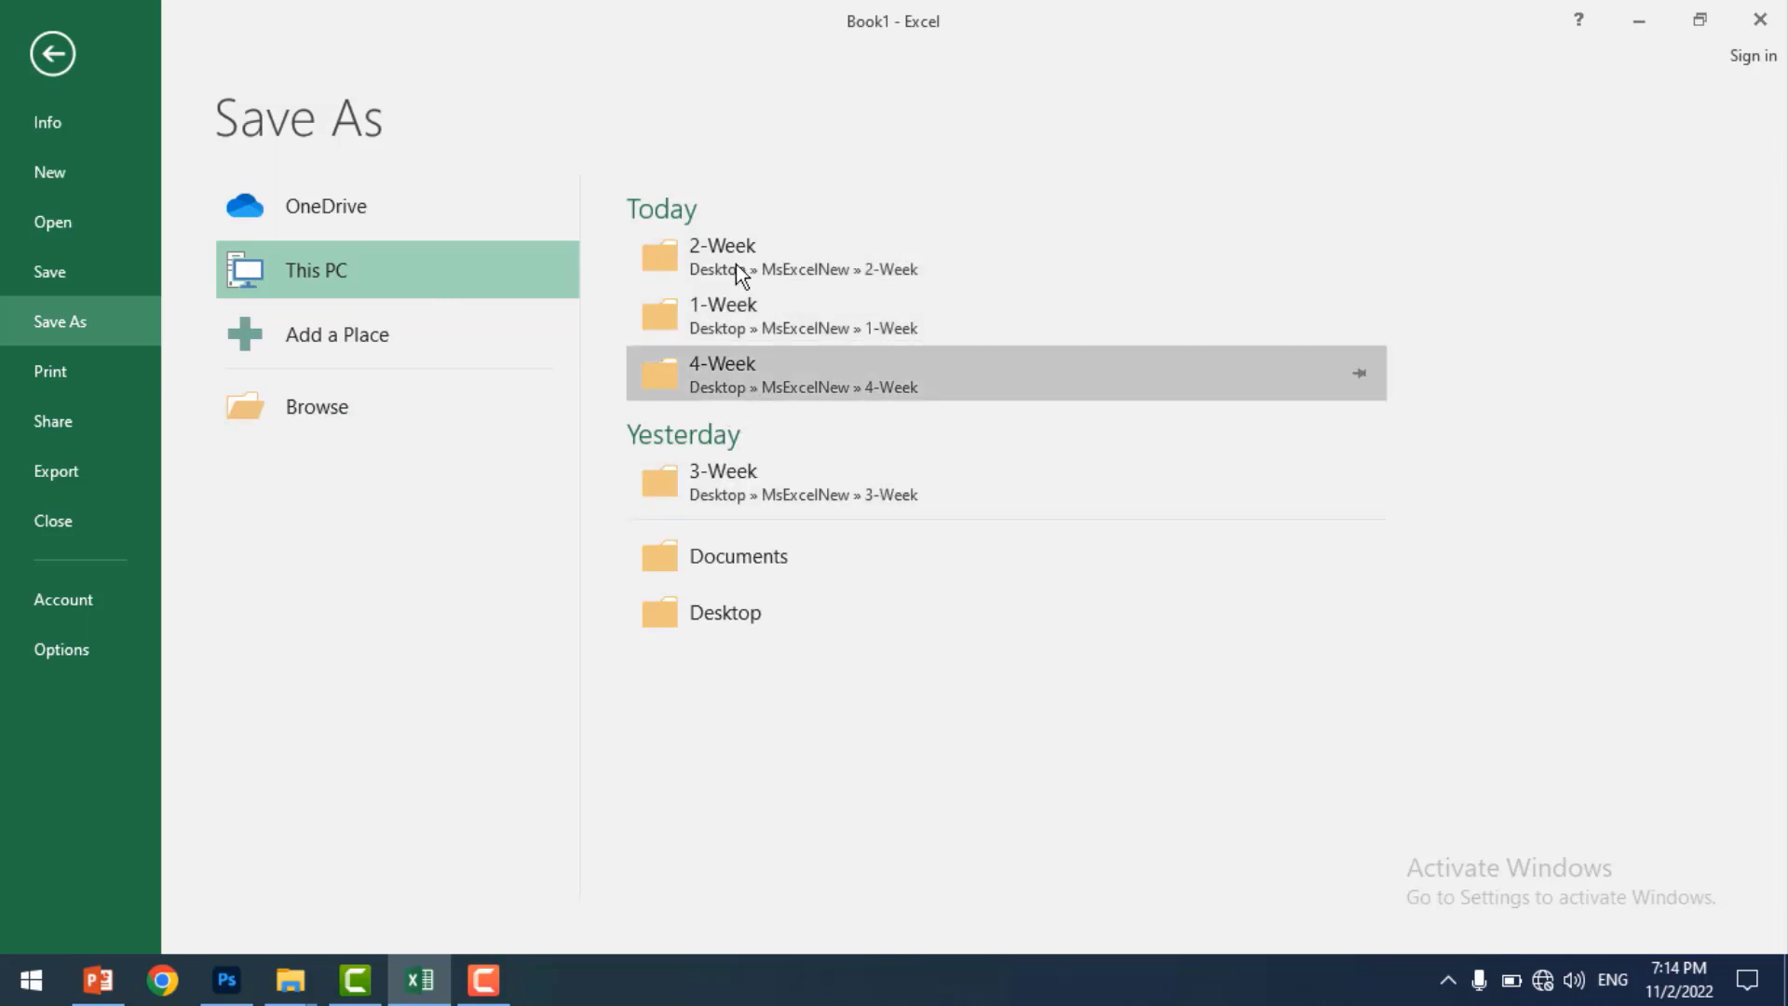
- Save the workbook to the Desktop as 'Stock Management System'
{"action": "left_click", "coordinate": [727, 604]}
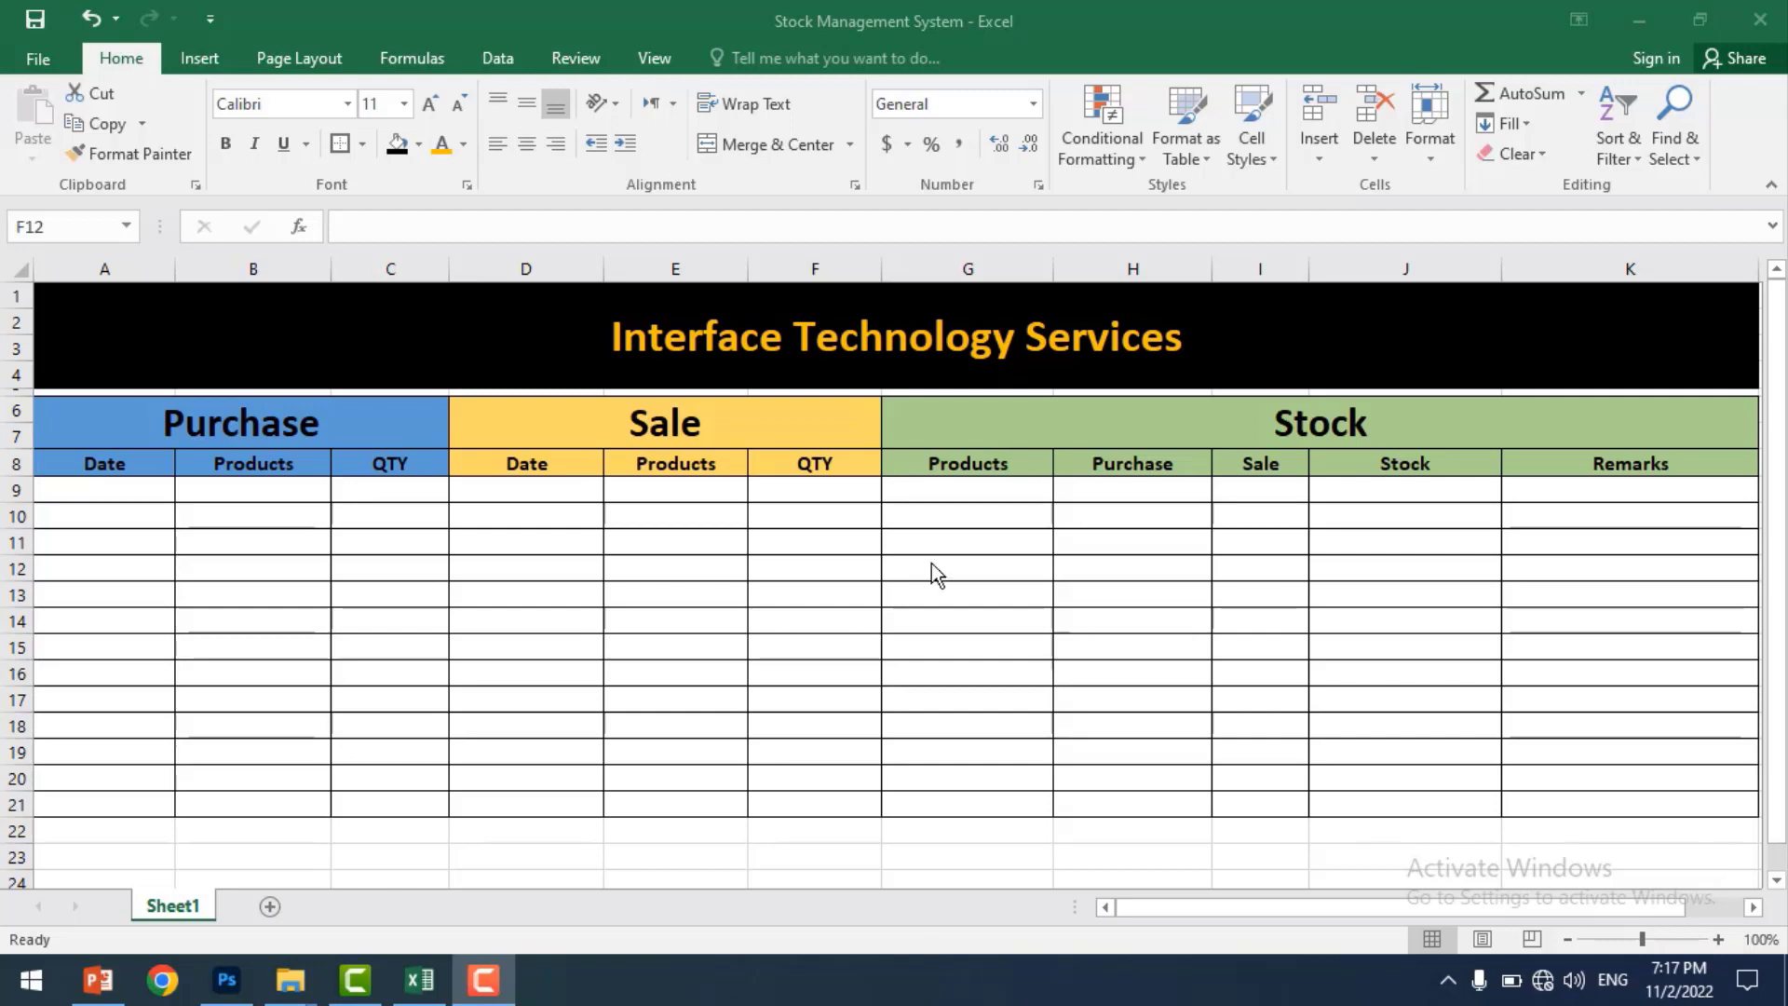
- Enter Dell Laptop and HP Laptop as the first Stock products in G9 and G10
{"action": "left_click", "coordinate": [925, 489]}
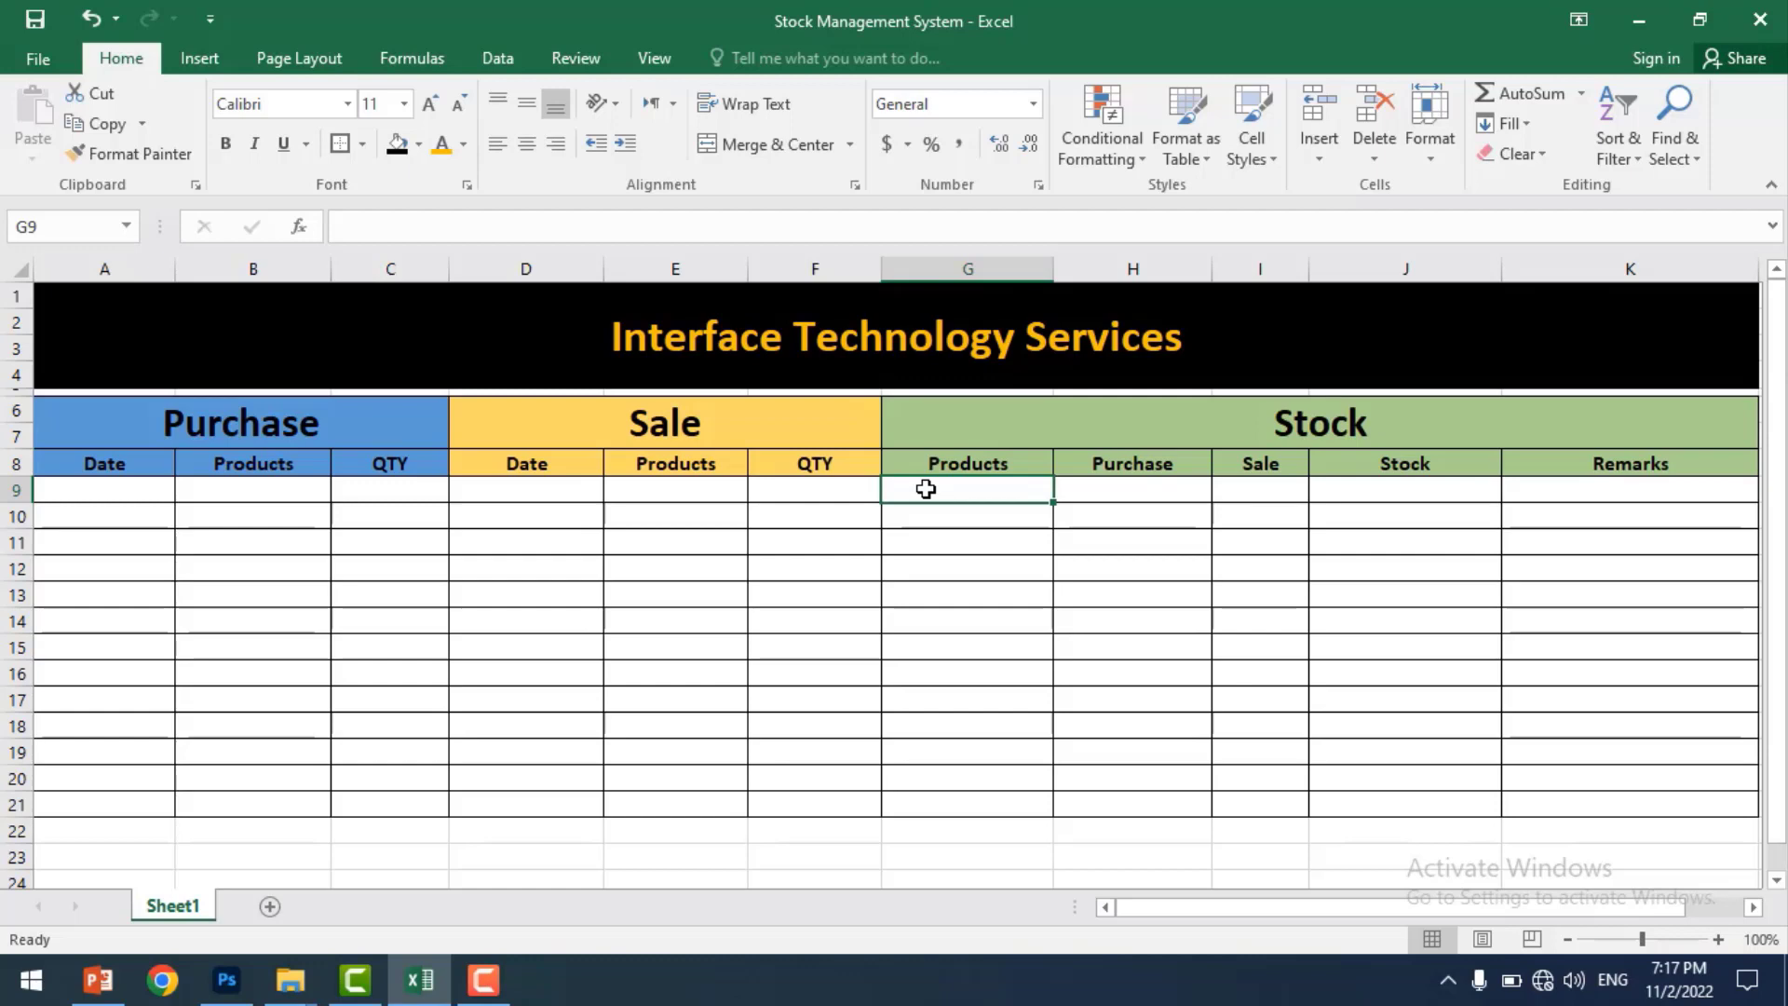
{"action": "left_click", "coordinate": [1025, 683]}
{"action": "left_click", "coordinate": [999, 490]}
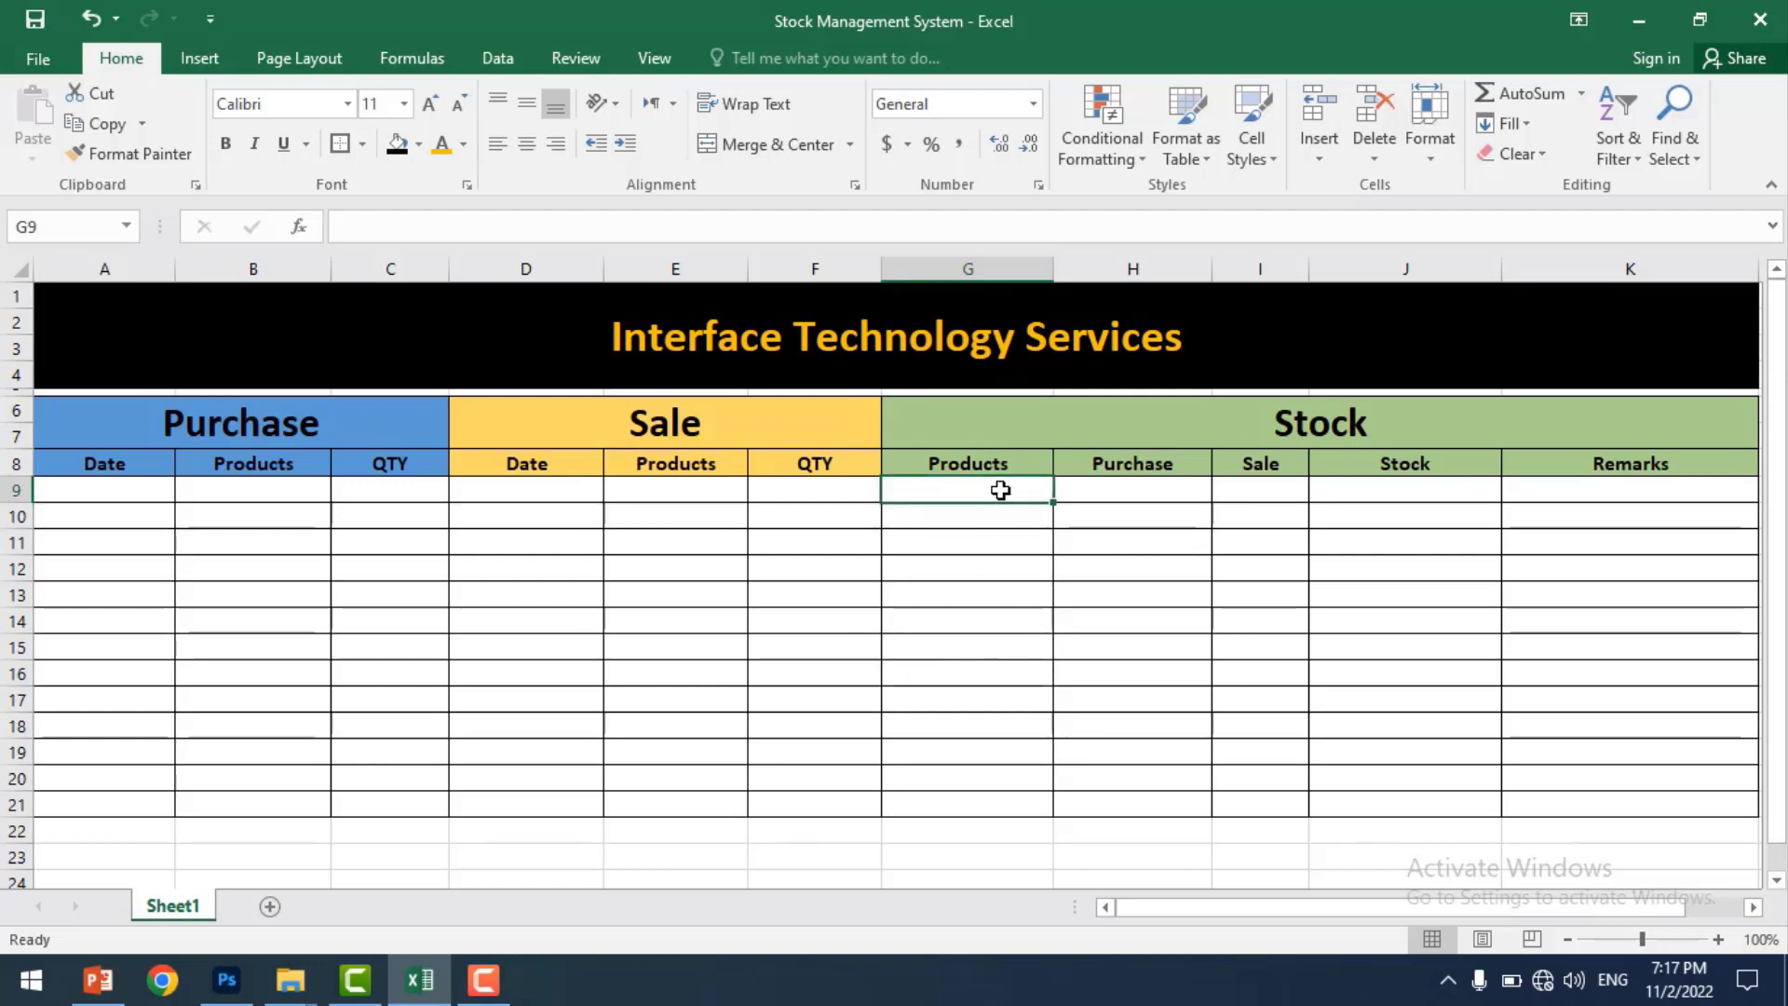
{"action": "type", "text": "Comput"}
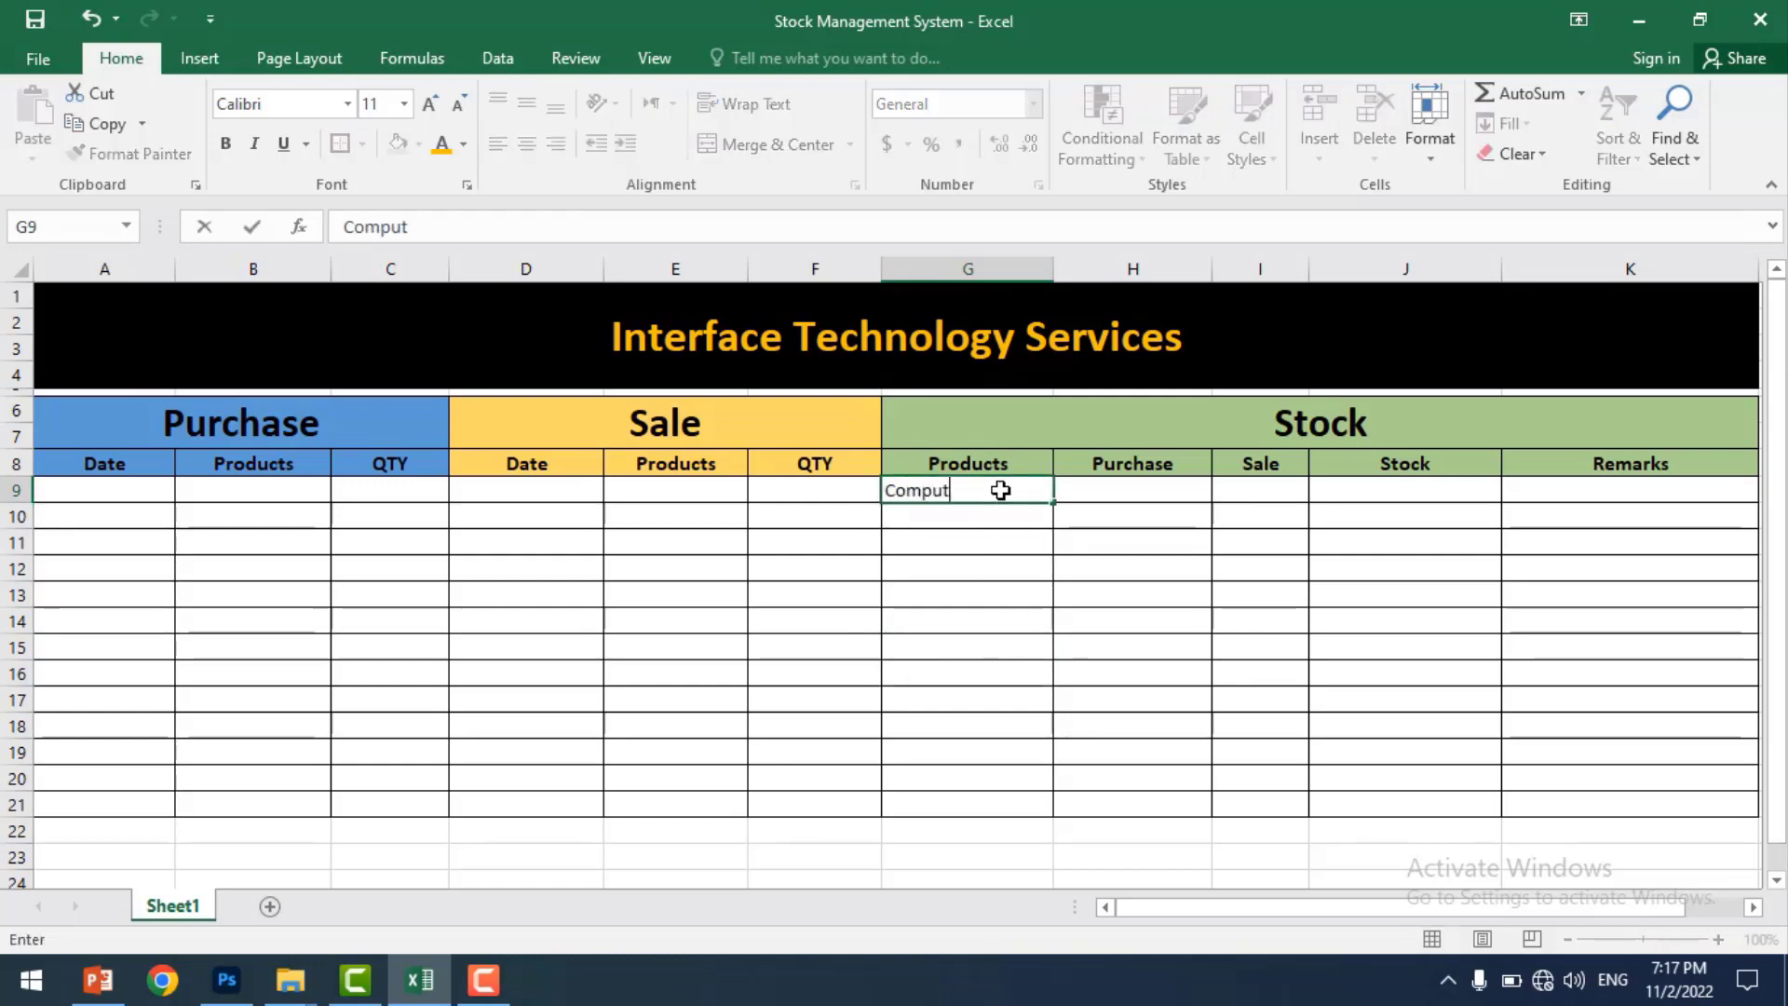
{"action": "type", "text": "er"}
{"action": "key", "text": "BackSpace"}
{"action": "key", "text": "BackSpace"}
{"action": "key", "text": "BackSpace"}
{"action": "key", "text": "BackSpace"}
{"action": "key", "text": "BackSpace"}
{"action": "type", "text": "Dell "}
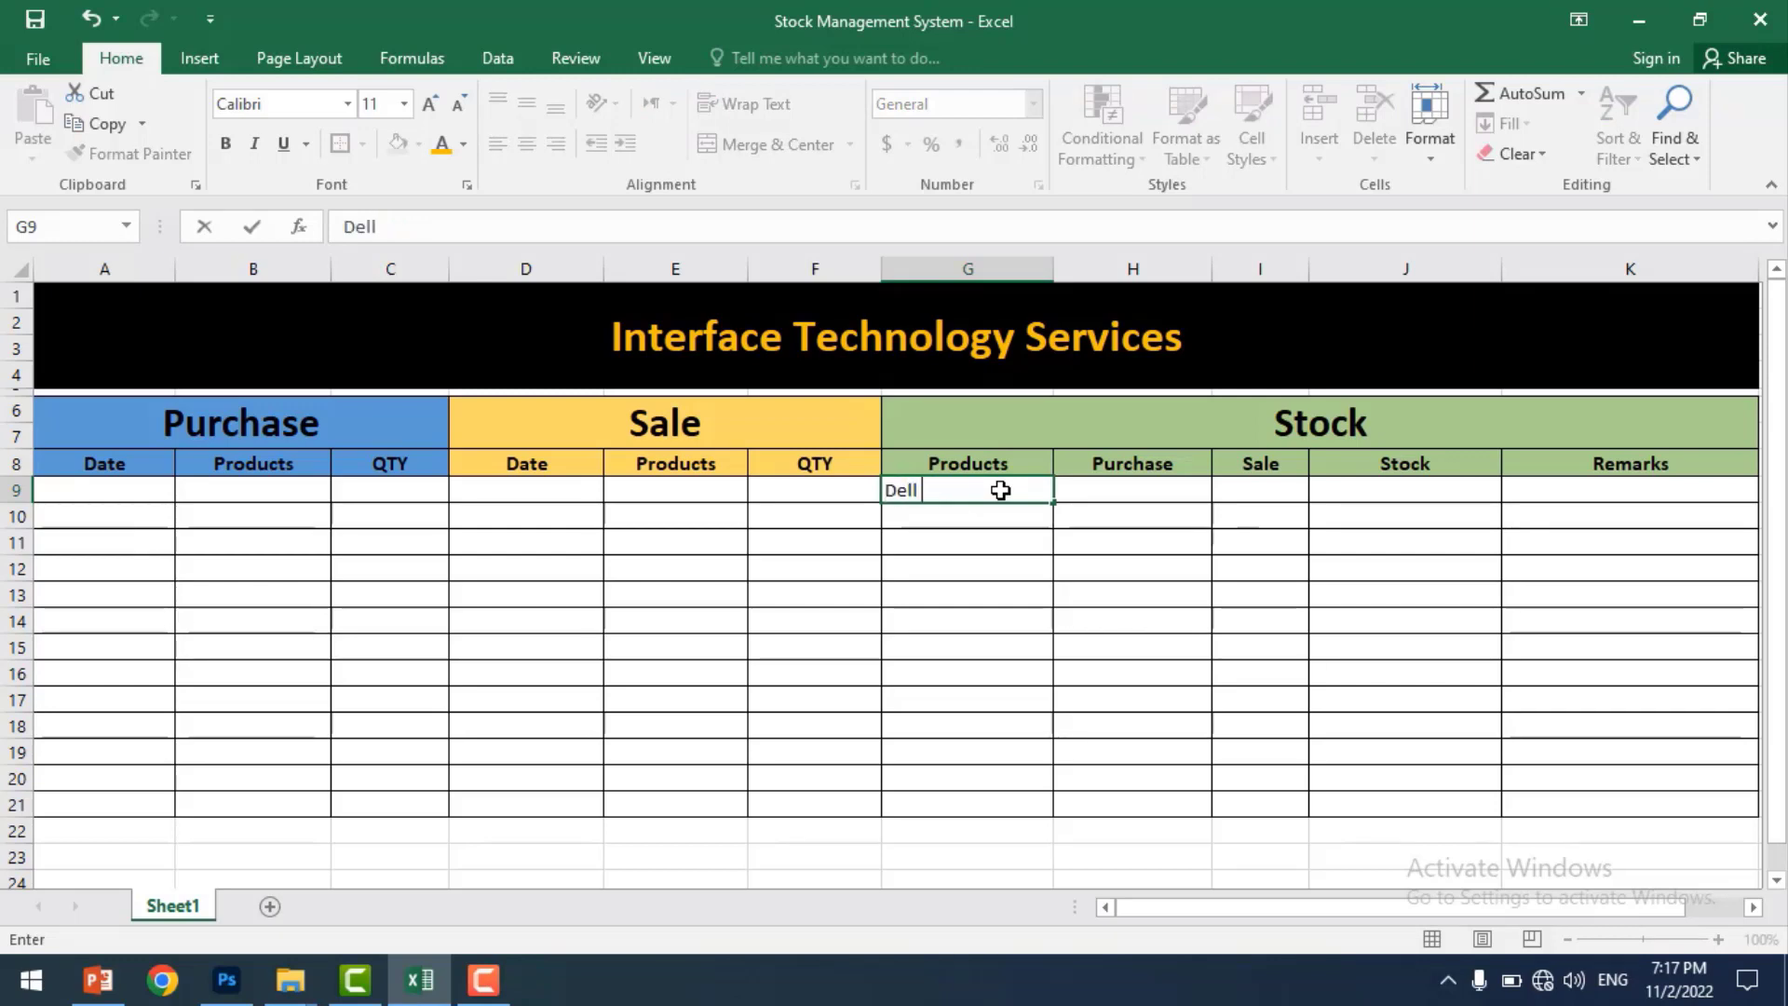
{"action": "type", "text": "Computer"}
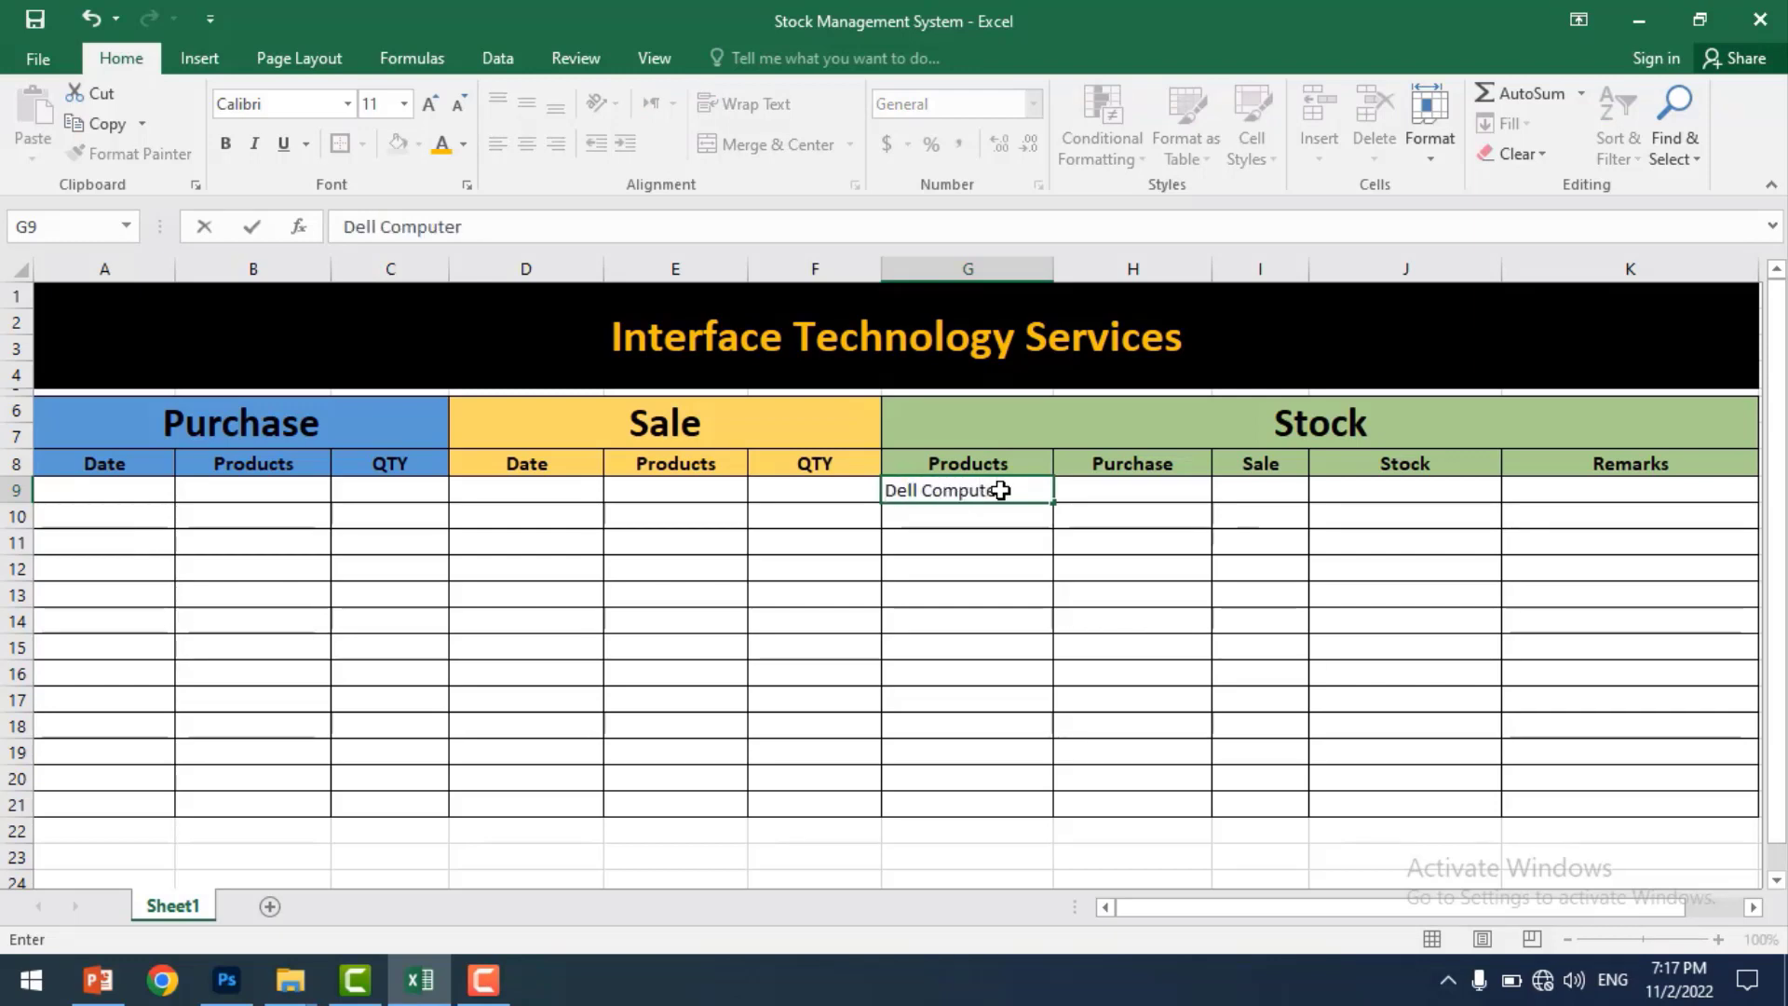
{"action": "key", "text": "BackSpace"}
{"action": "key", "text": "BackSpace"}
{"action": "key", "text": "BackSpace"}
{"action": "key", "text": "BackSpace"}
{"action": "key", "text": "BackSpace"}
{"action": "key", "text": "BackSpace"}
{"action": "key", "text": "BackSpace"}
{"action": "key", "text": "BackSpace"}
{"action": "type", "text": "Lapt"}
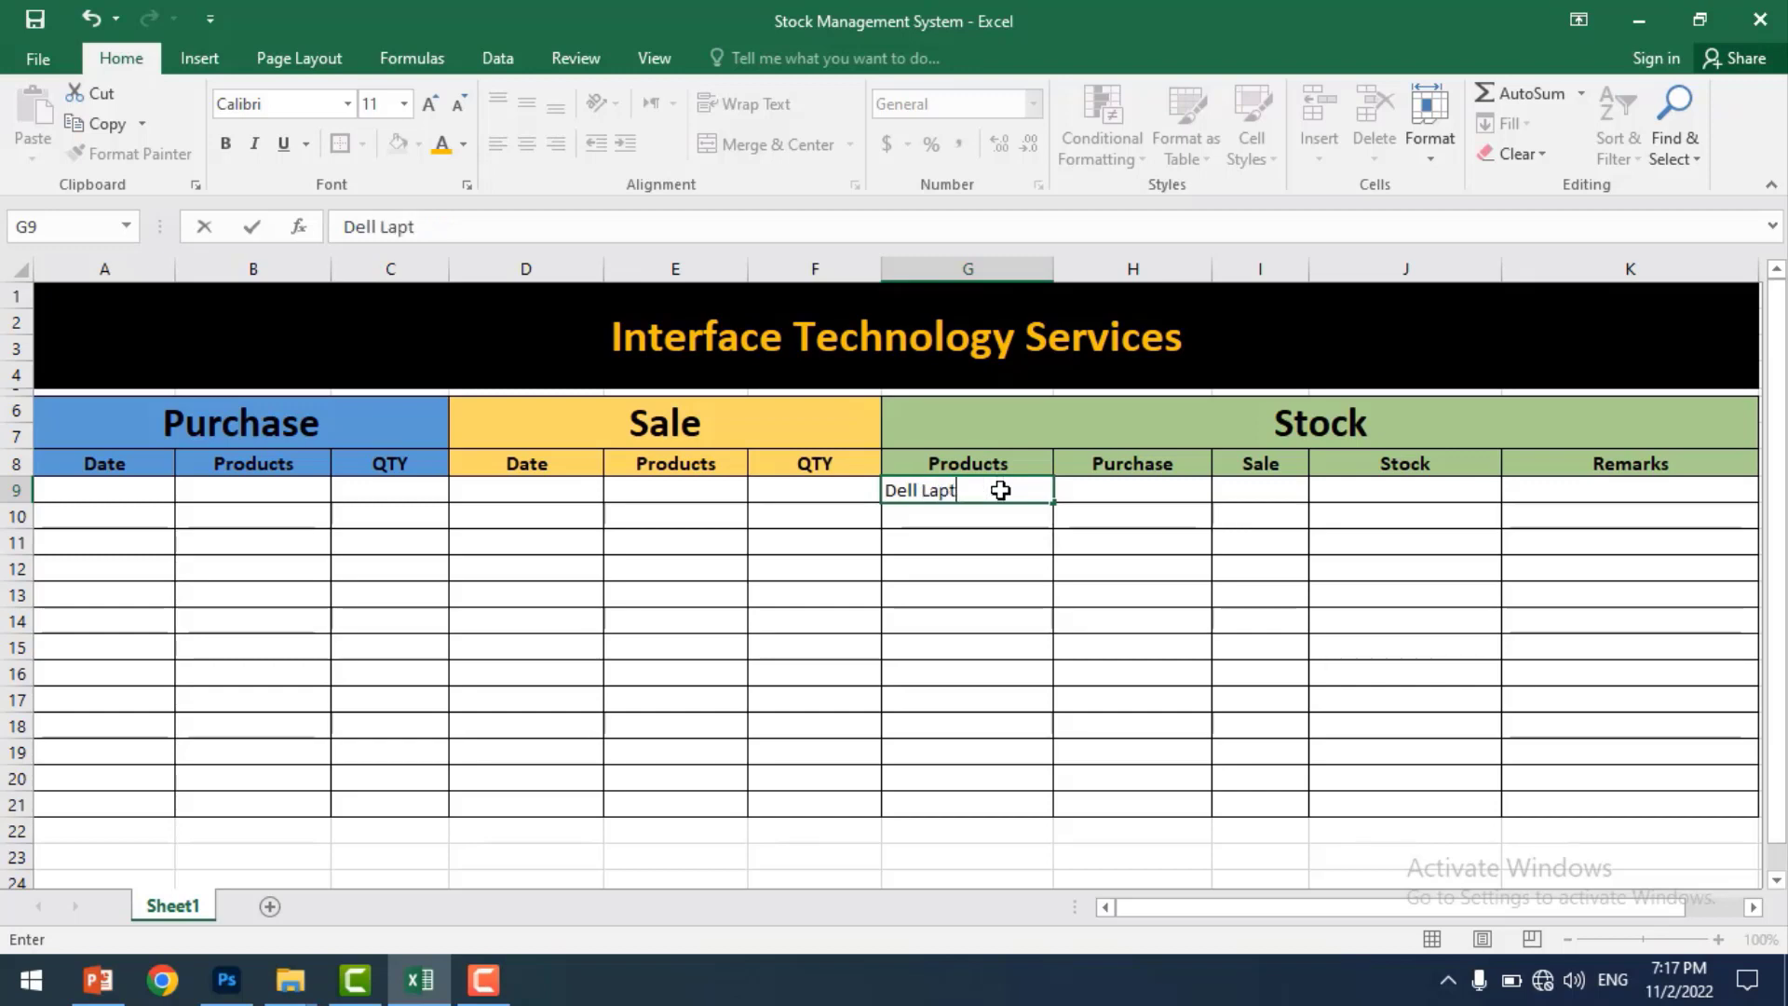
{"action": "type", "text": "op"}
{"action": "key", "text": "Return"}
{"action": "type", "text": "H"}
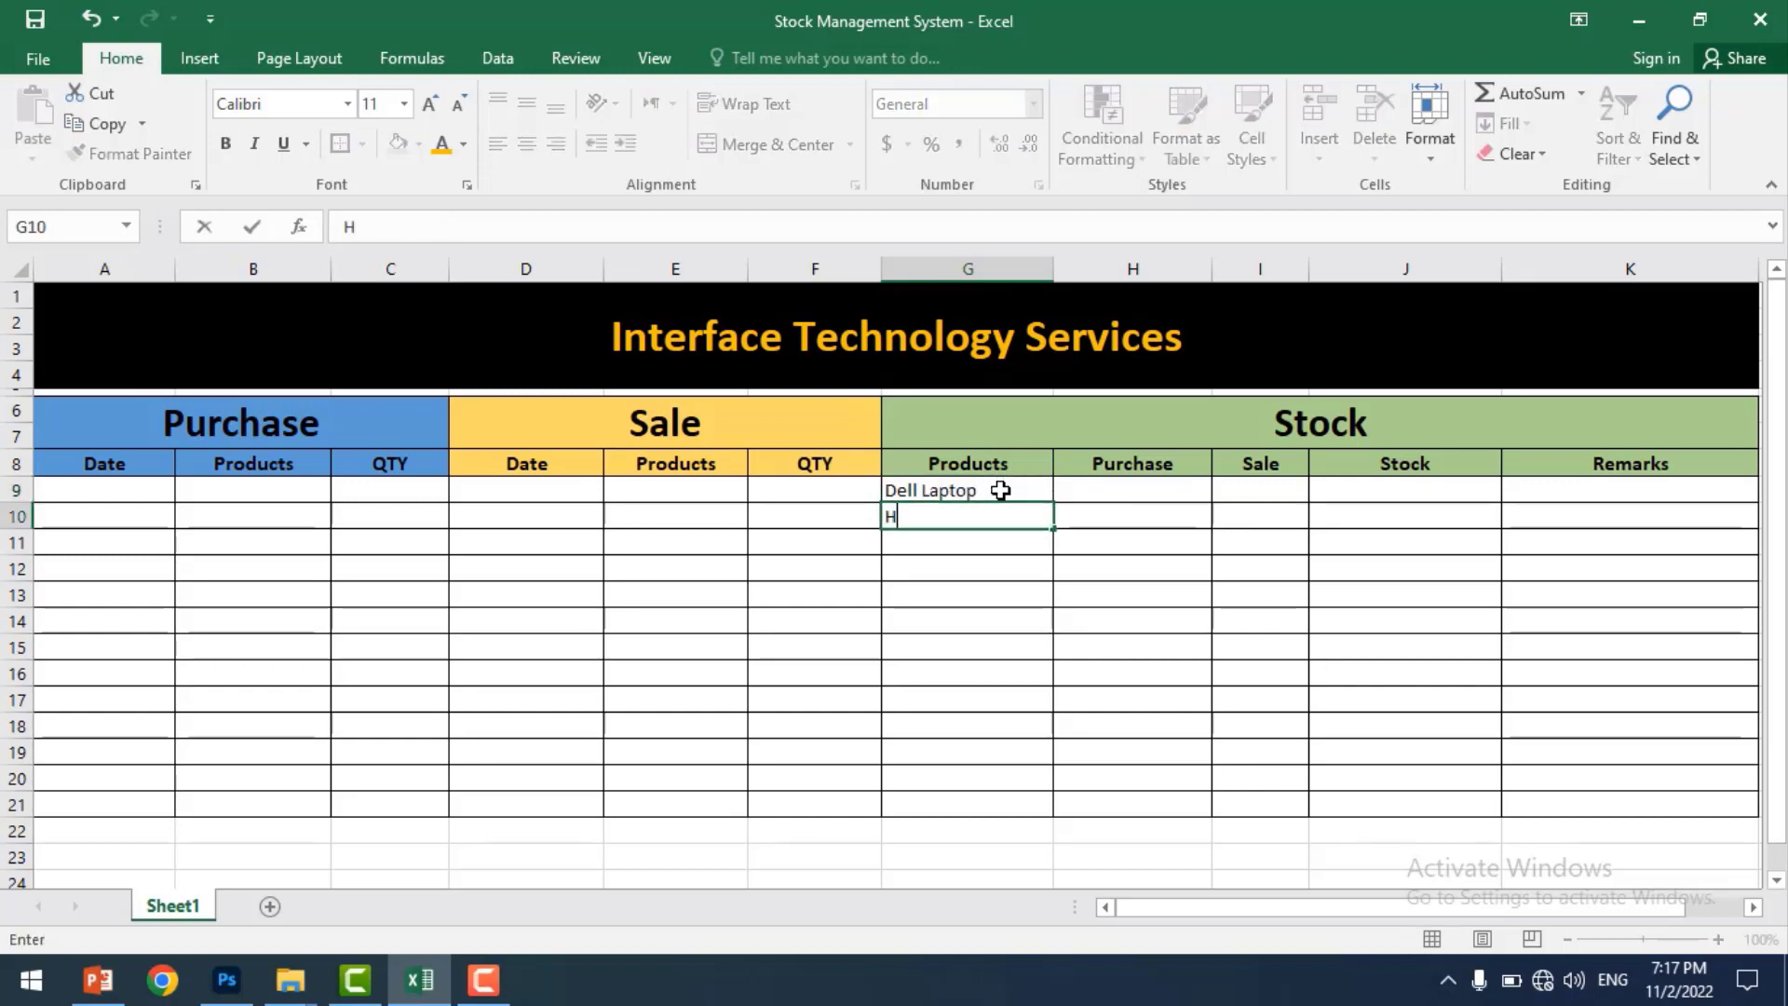
{"action": "type", "text": "P Laptop"}
{"action": "key", "text": "ctrl+Return"}
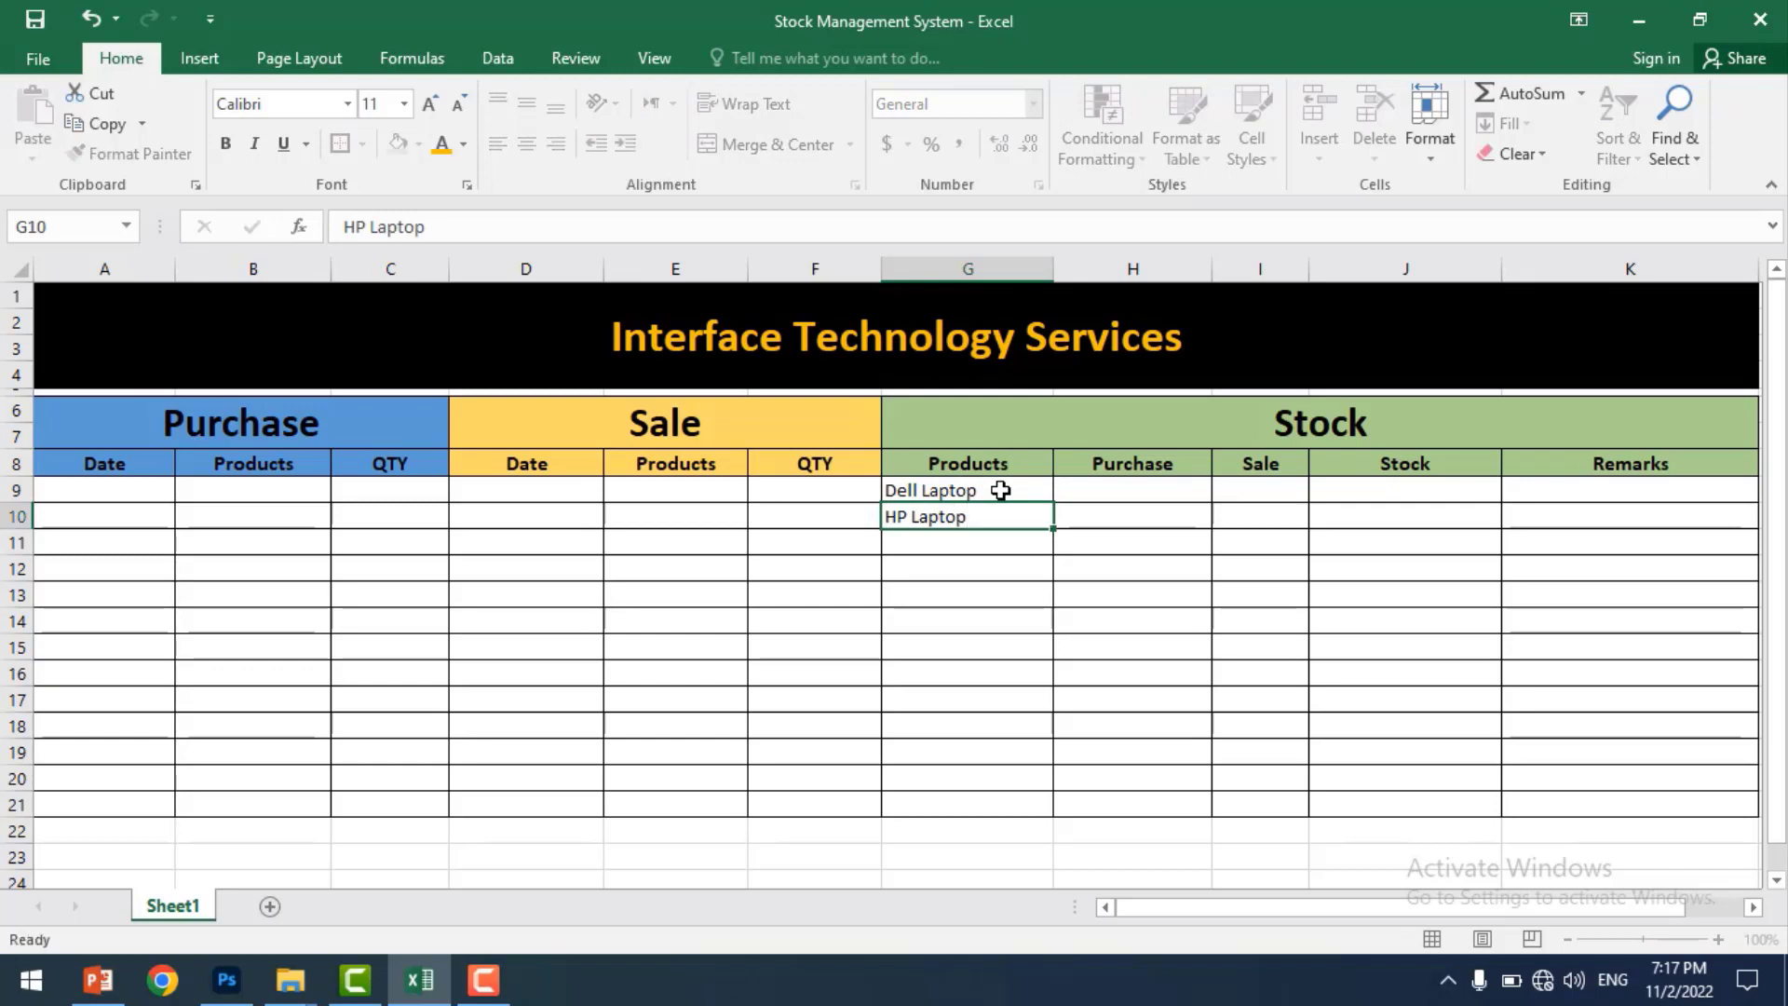
{"action": "key", "text": "Return"}
- Add Apple Laptop and Asus Laptop below them in G11 and G12
{"action": "type", "text": "Appa"}
{"action": "key", "text": "BackSpace"}
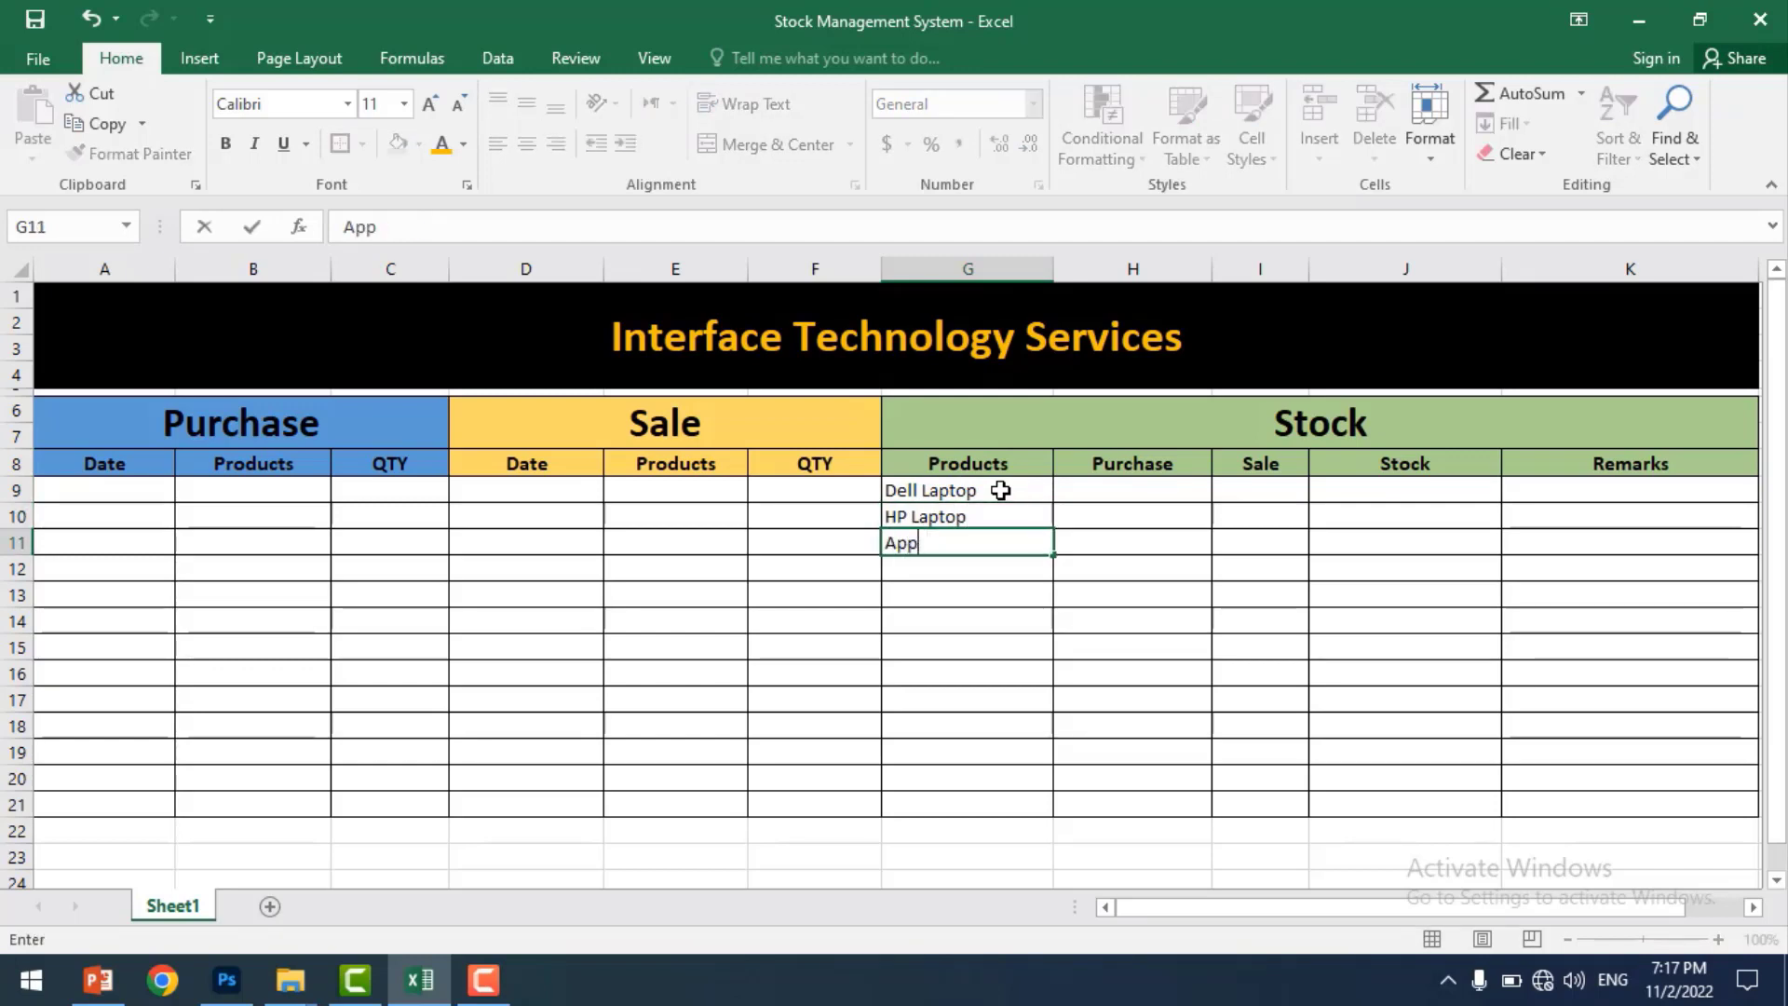
{"action": "type", "text": "le Laptop"}
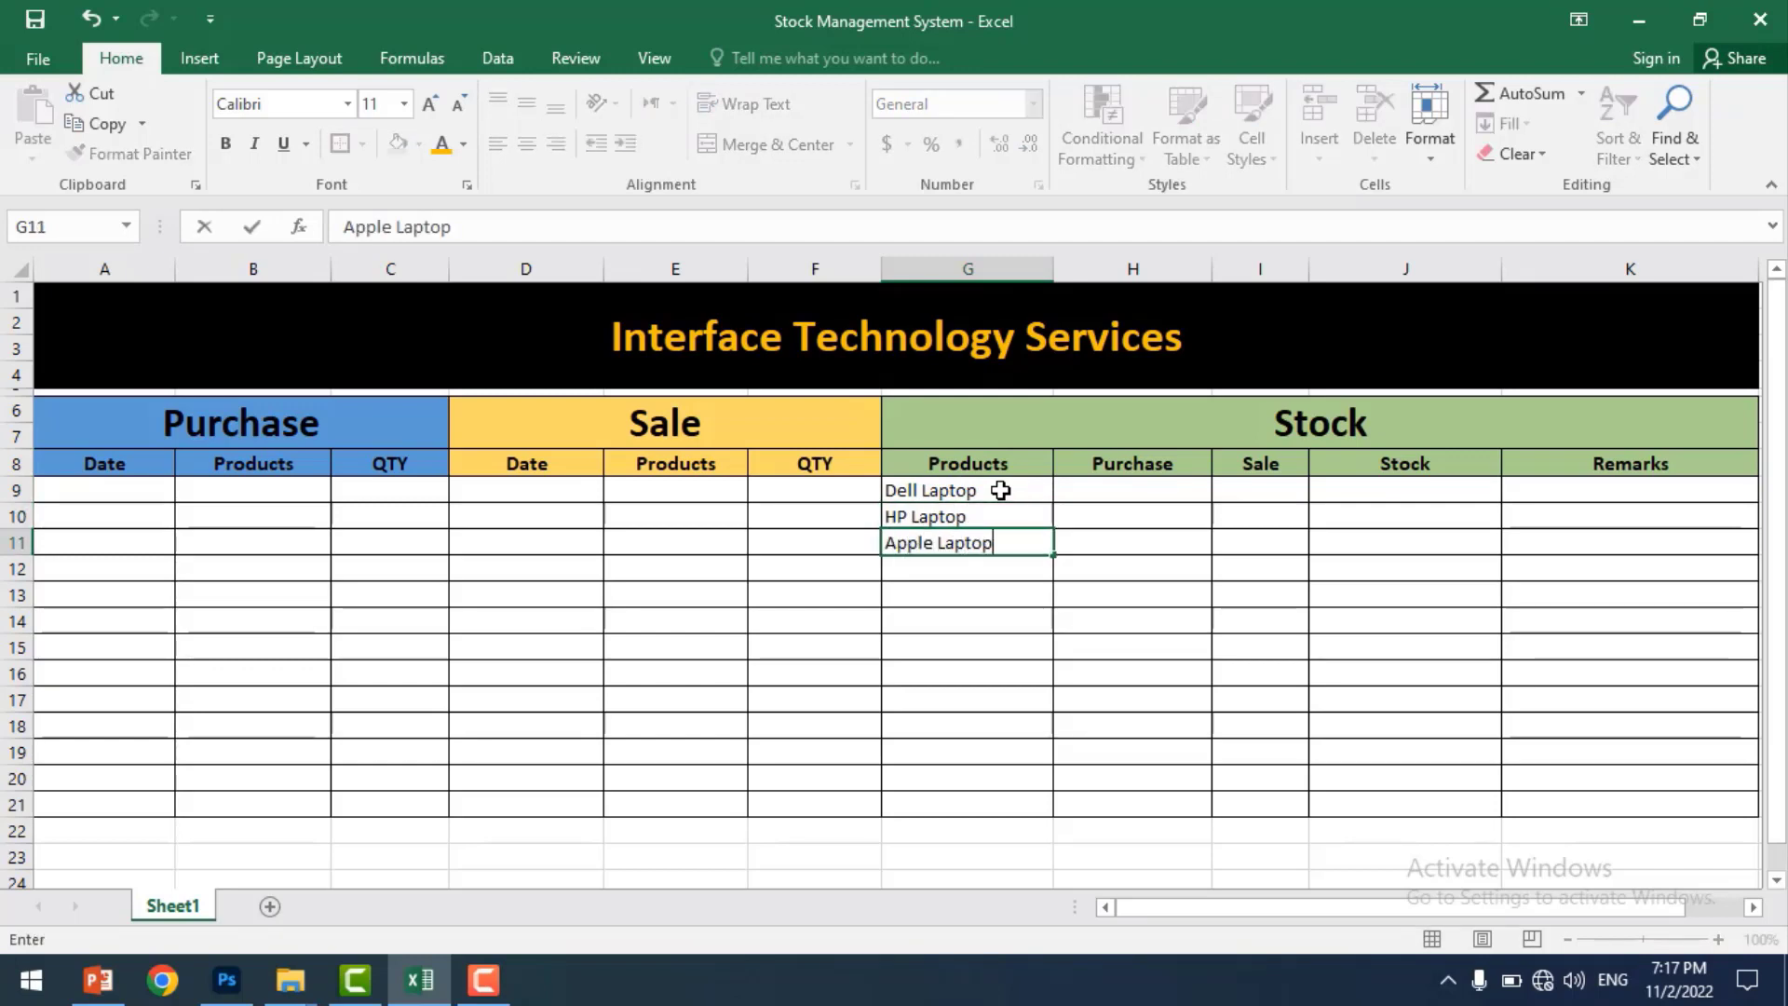
{"action": "key", "text": "Return"}
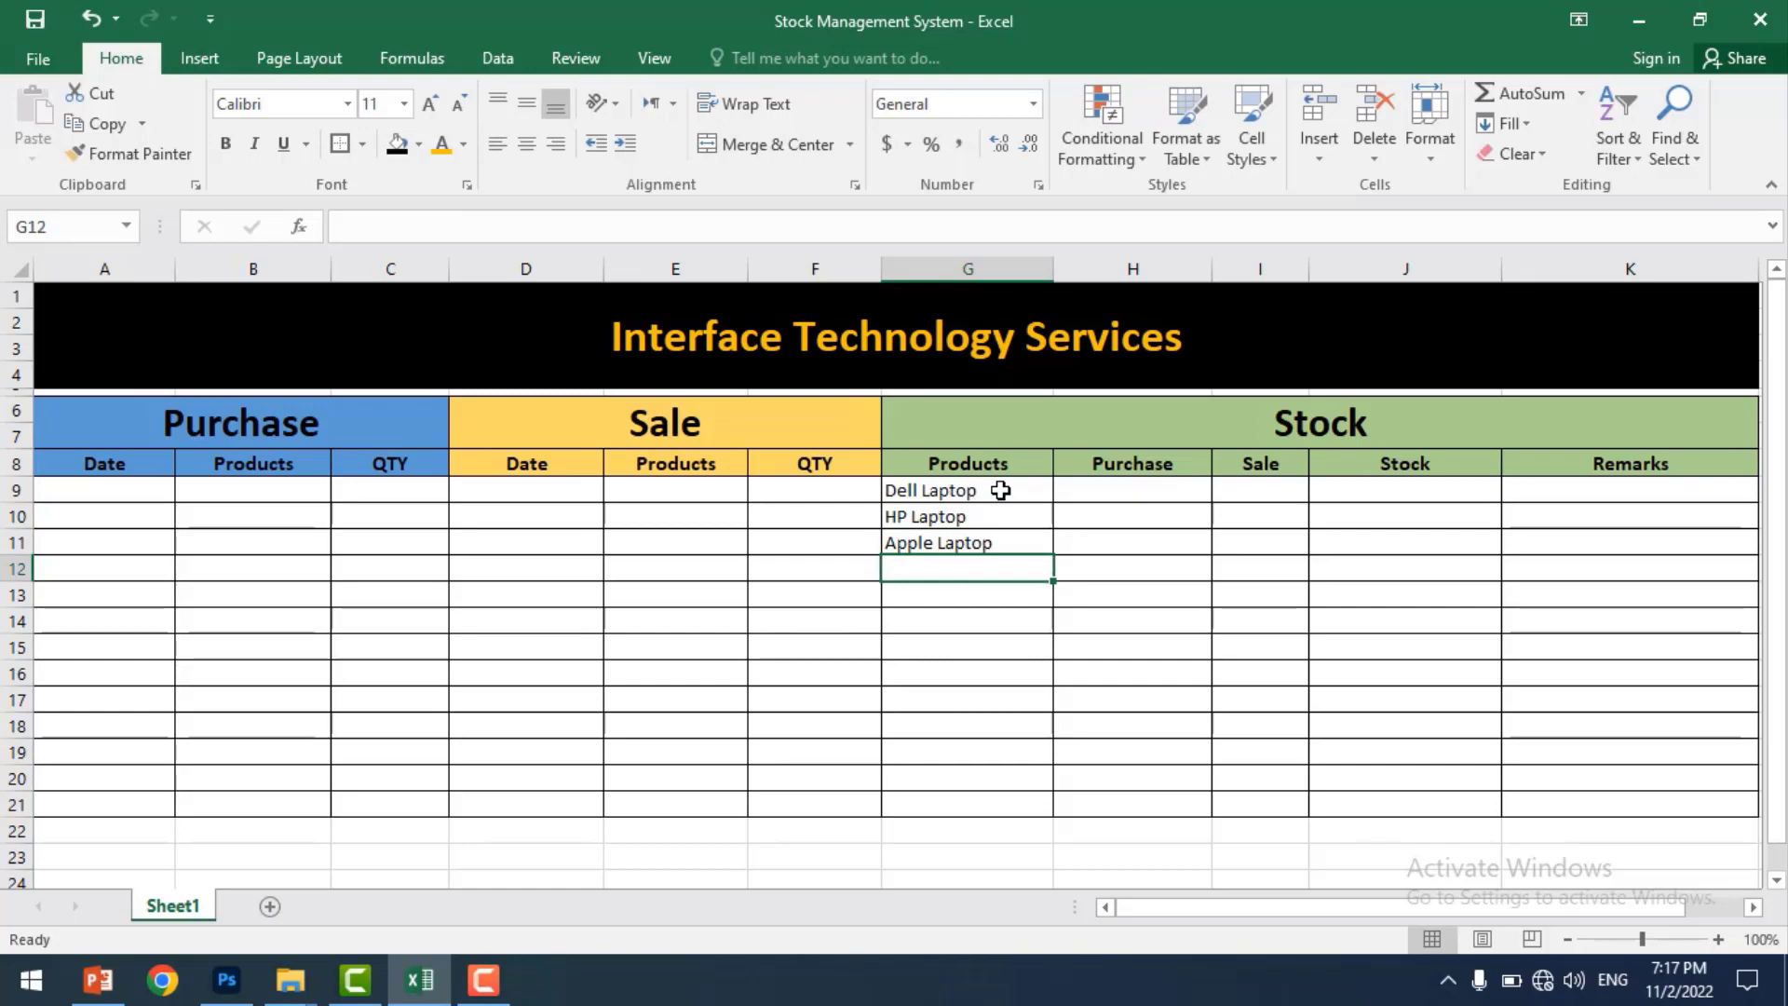
{"action": "type", "text": "Asus A"}
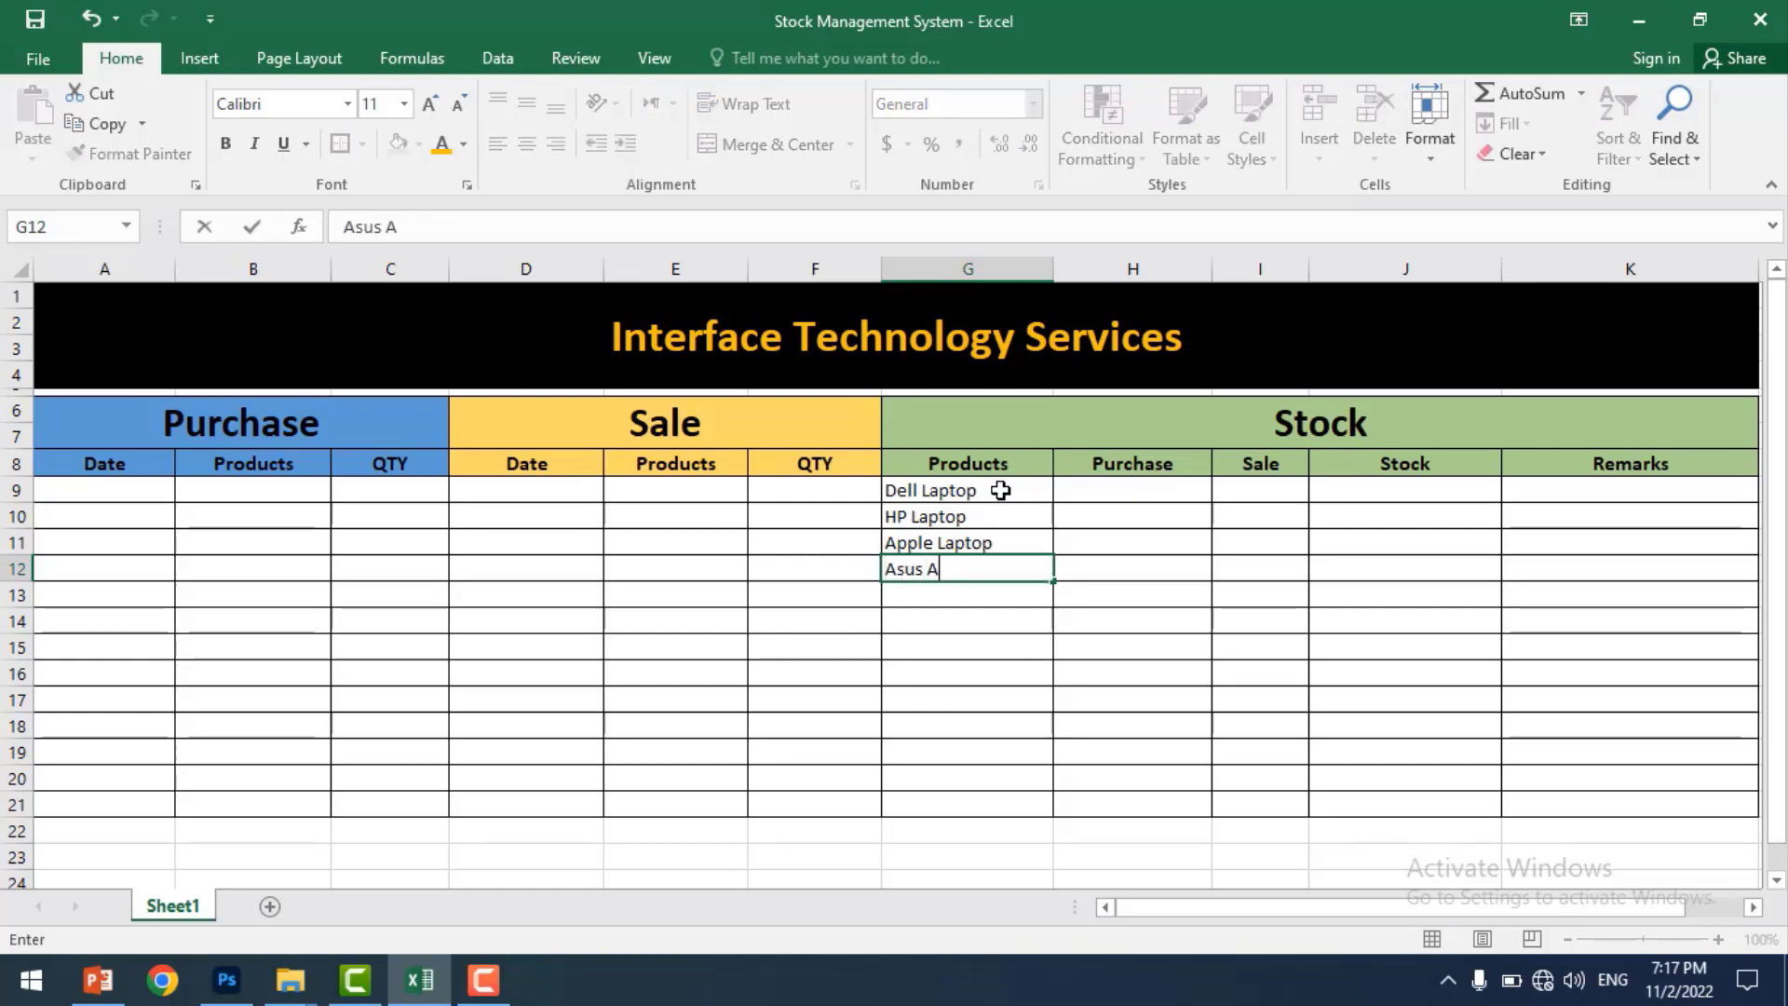
{"action": "key", "text": "BackSpace"}
{"action": "type", "text": "Laptop"}
{"action": "left_click", "coordinate": [990, 596]}
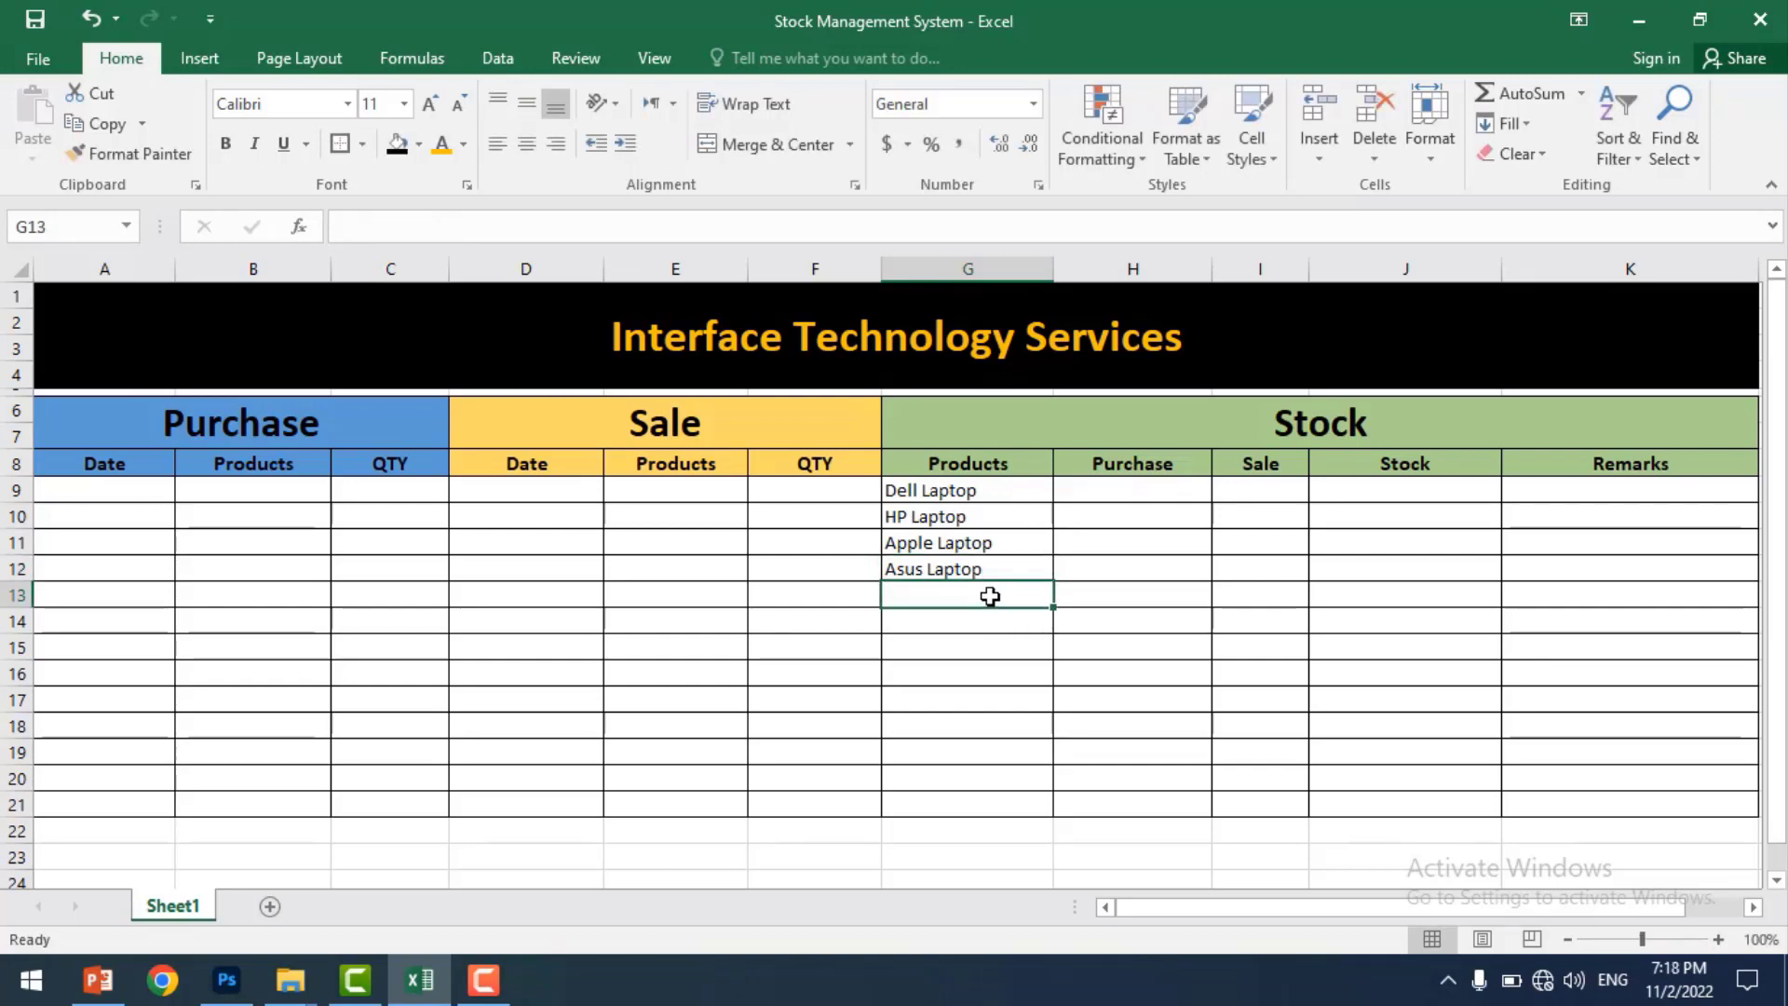
- Enter Screen, Keyboard, Mouse, Mic and Computer Begs in G13:G17
{"action": "type", "text": "S"}
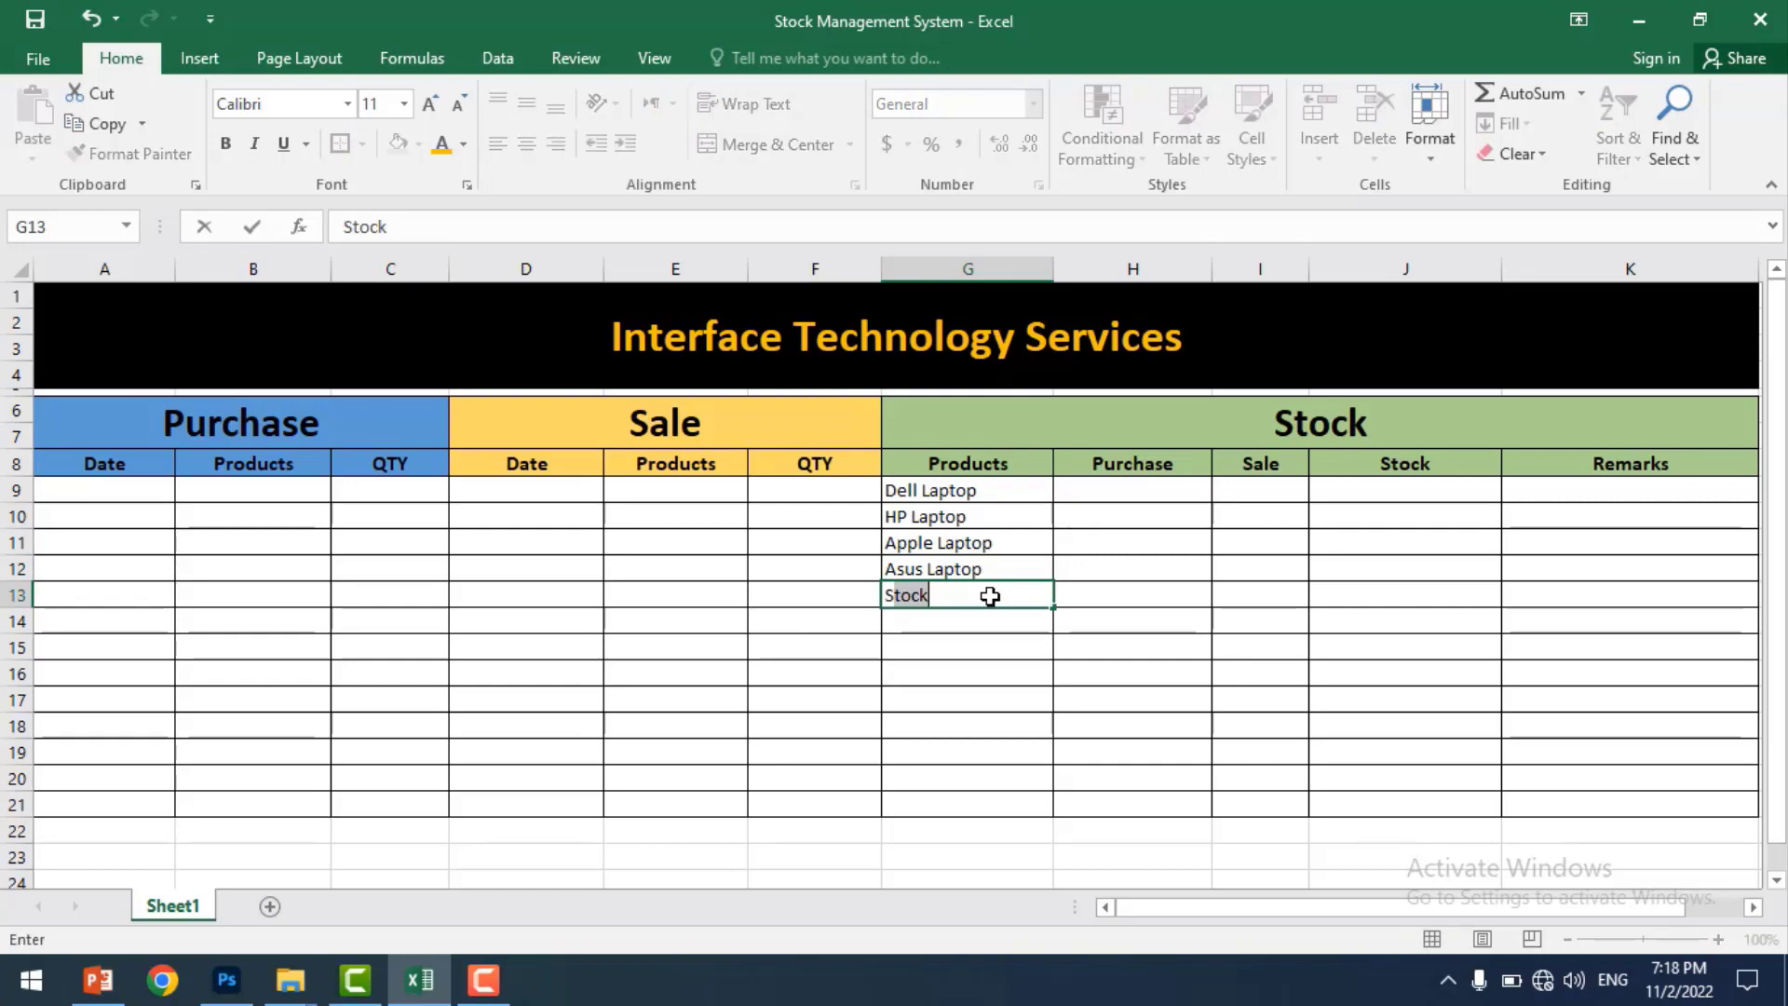
{"action": "type", "text": "creen"}
{"action": "key", "text": "Return"}
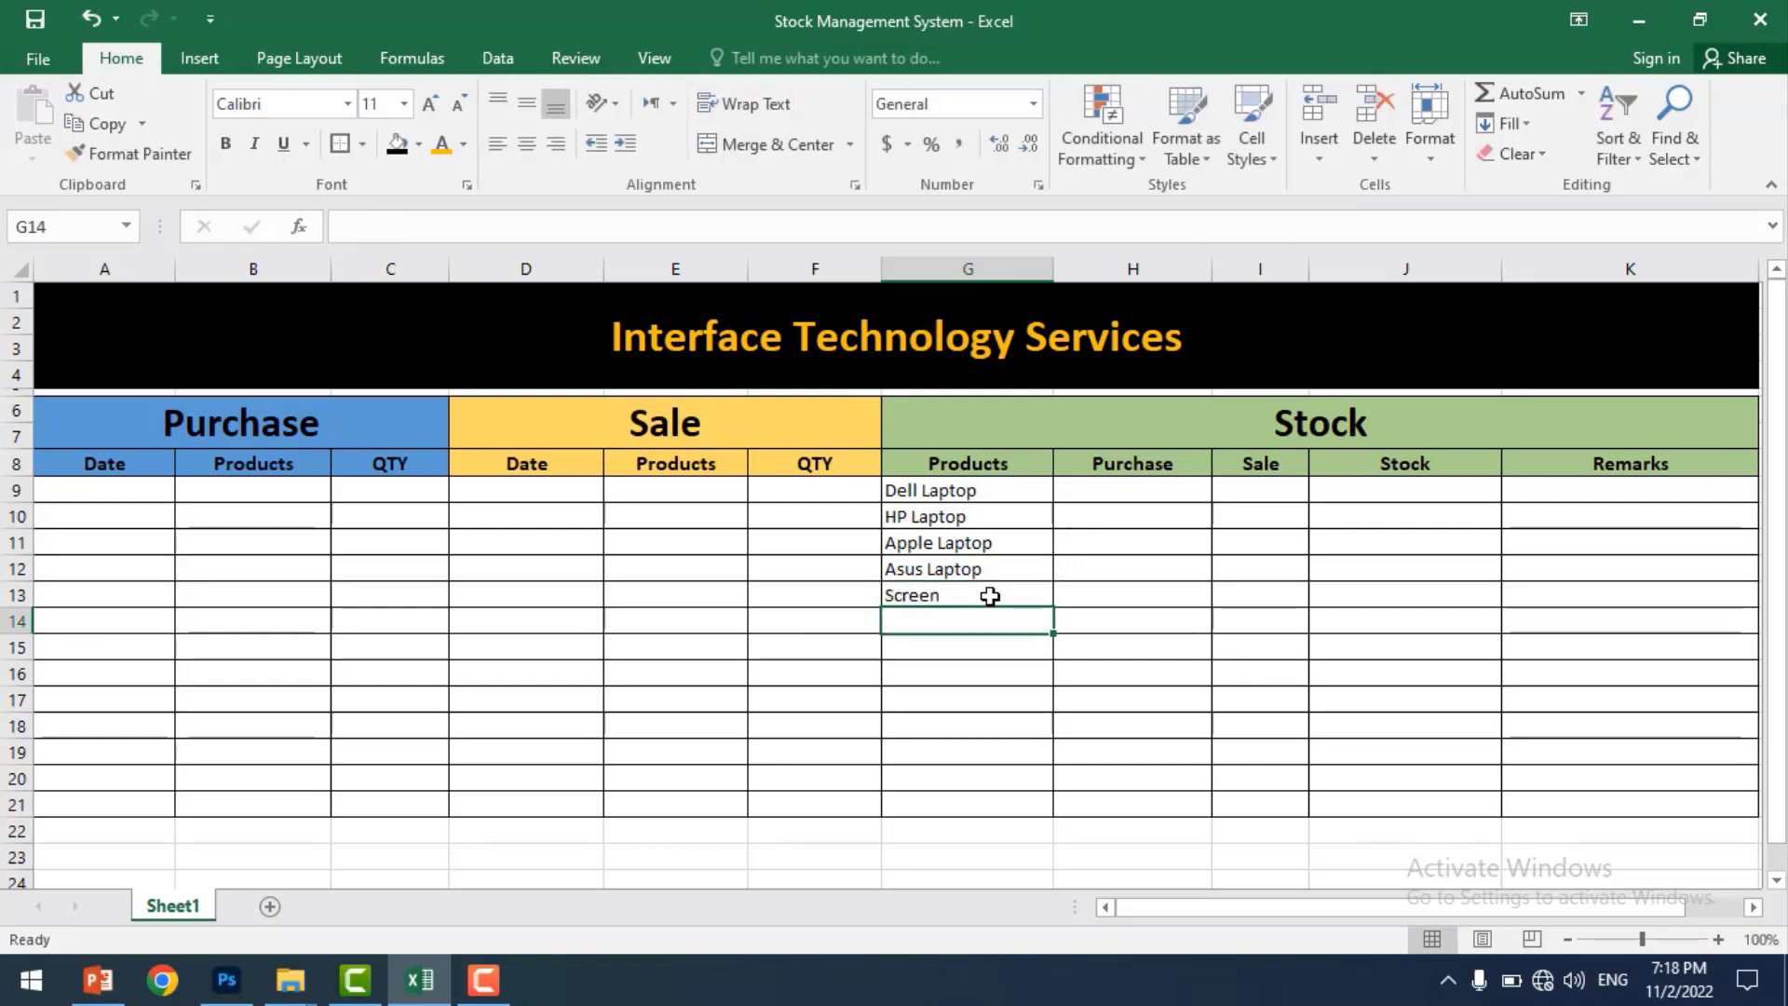
{"action": "type", "text": "Keyboa"}
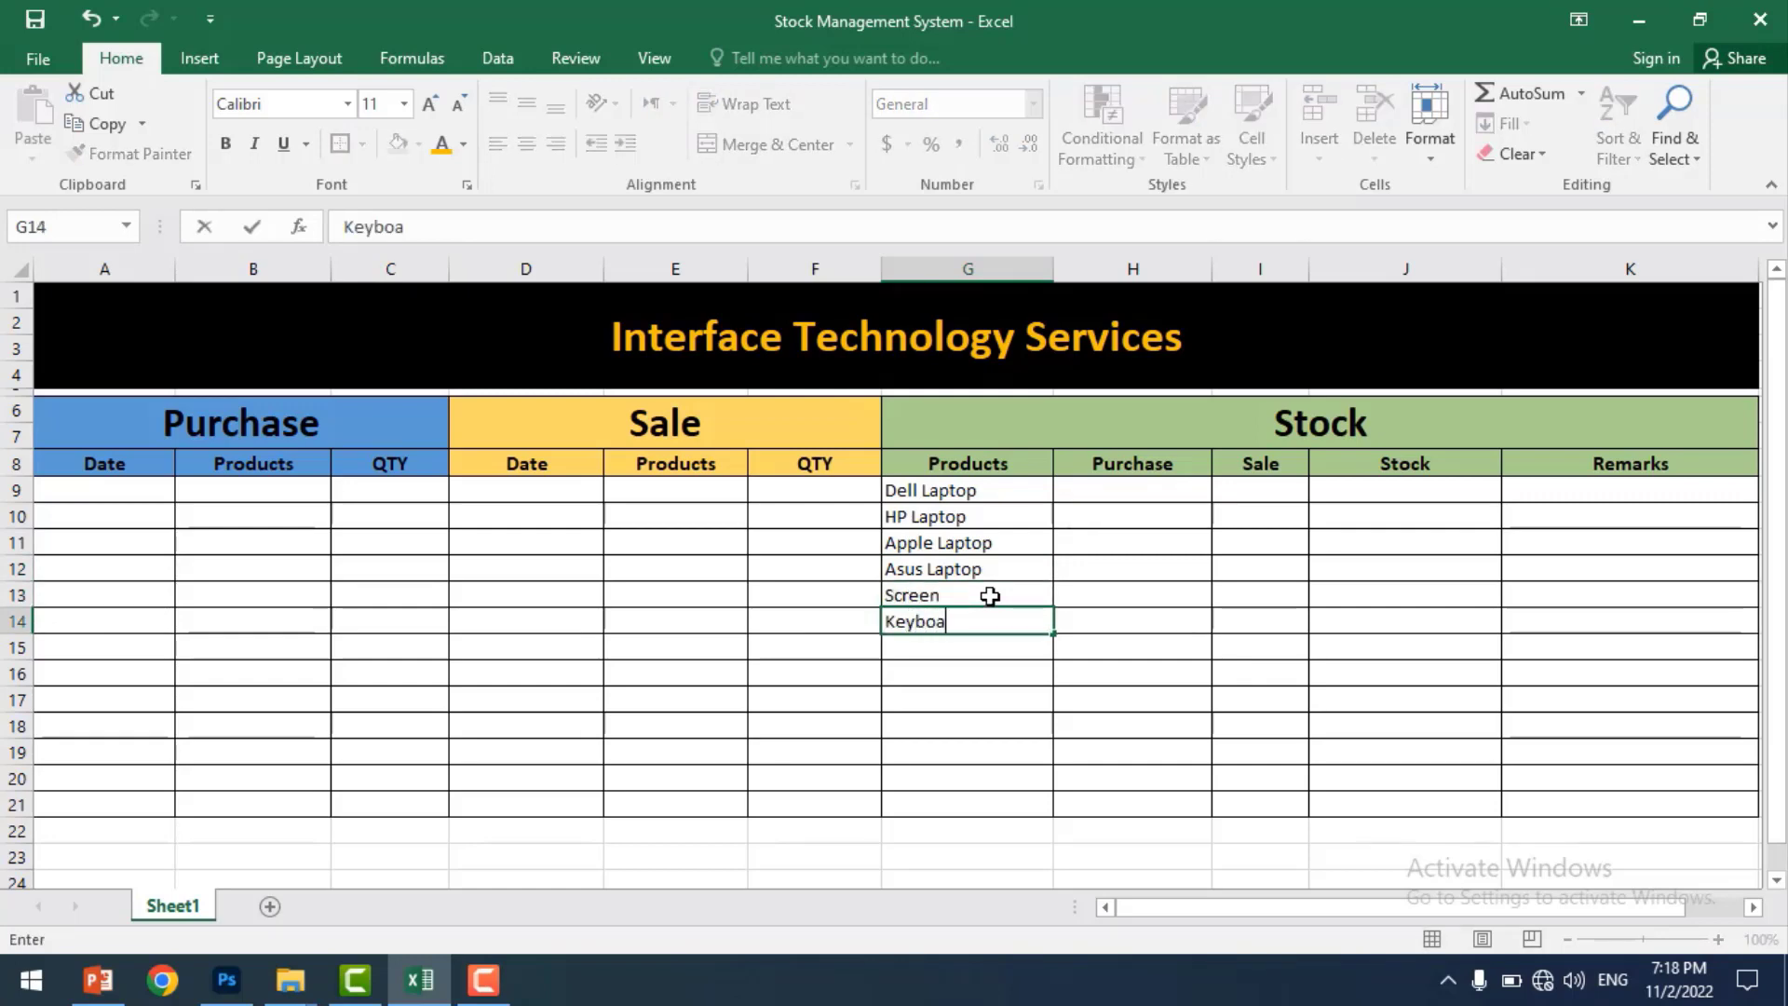
{"action": "type", "text": "rd"}
{"action": "key", "text": "Return"}
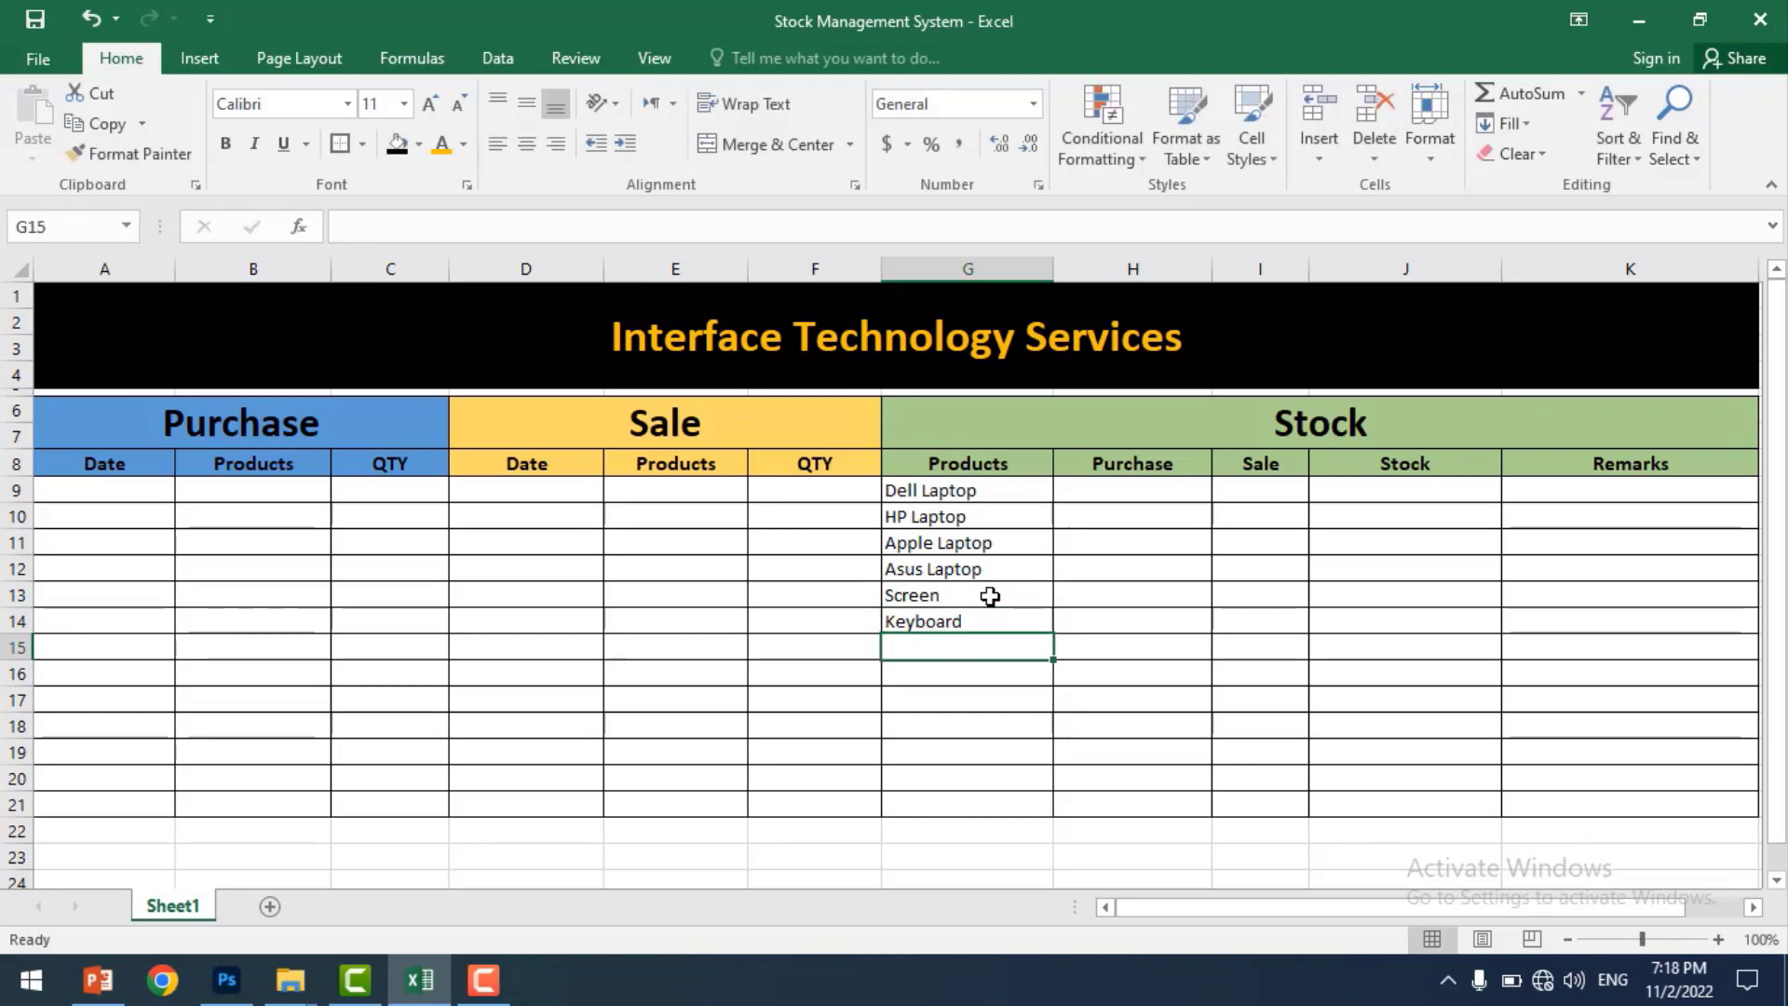
{"action": "type", "text": "Mouse"}
{"action": "key", "text": "Return"}
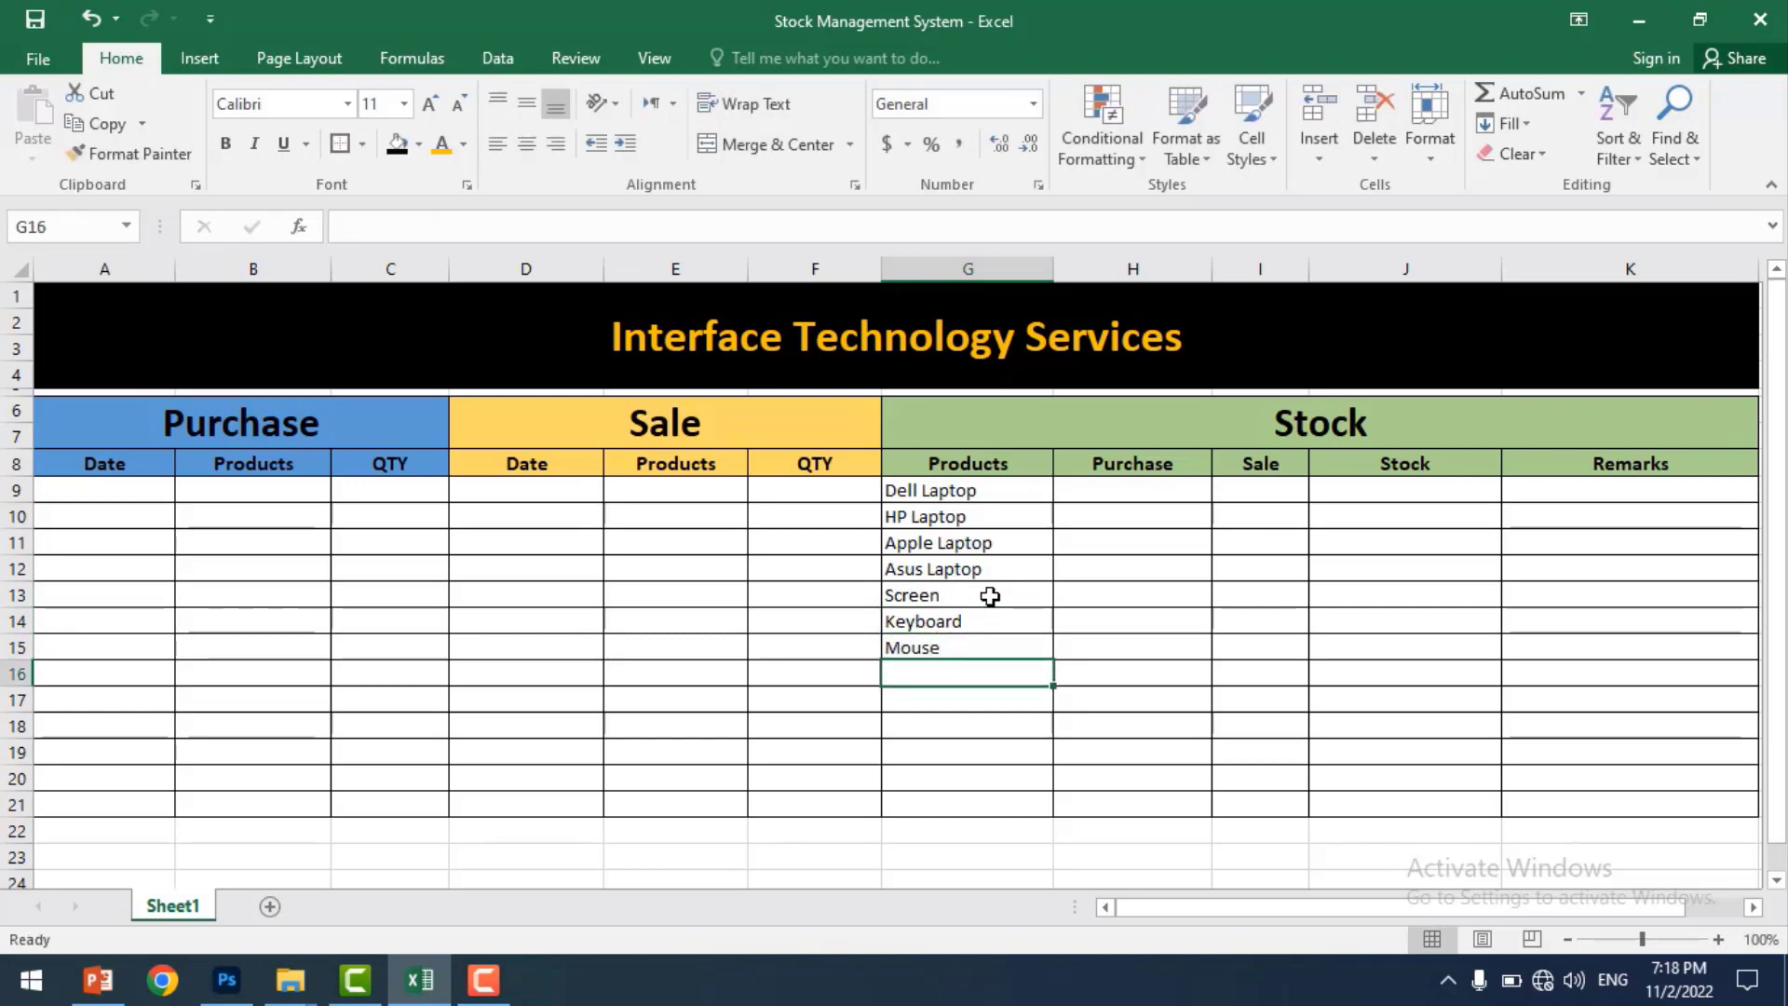
{"action": "type", "text": "Mic"}
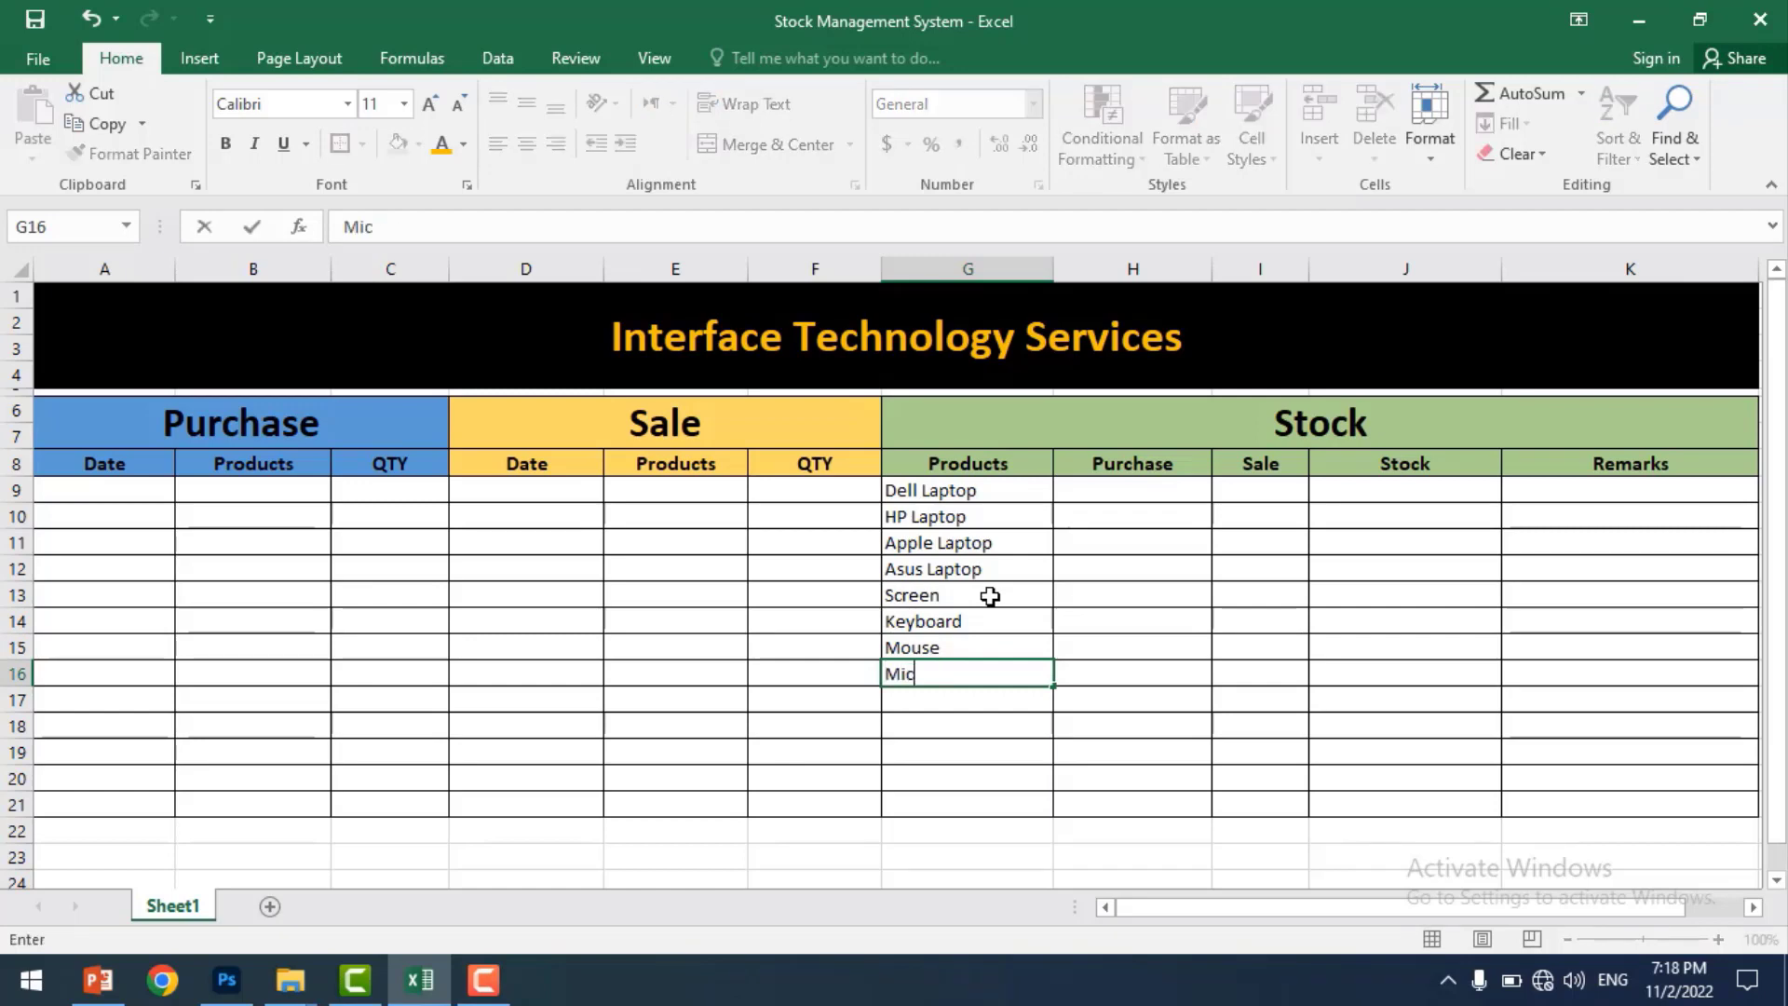
{"action": "key", "text": "Return"}
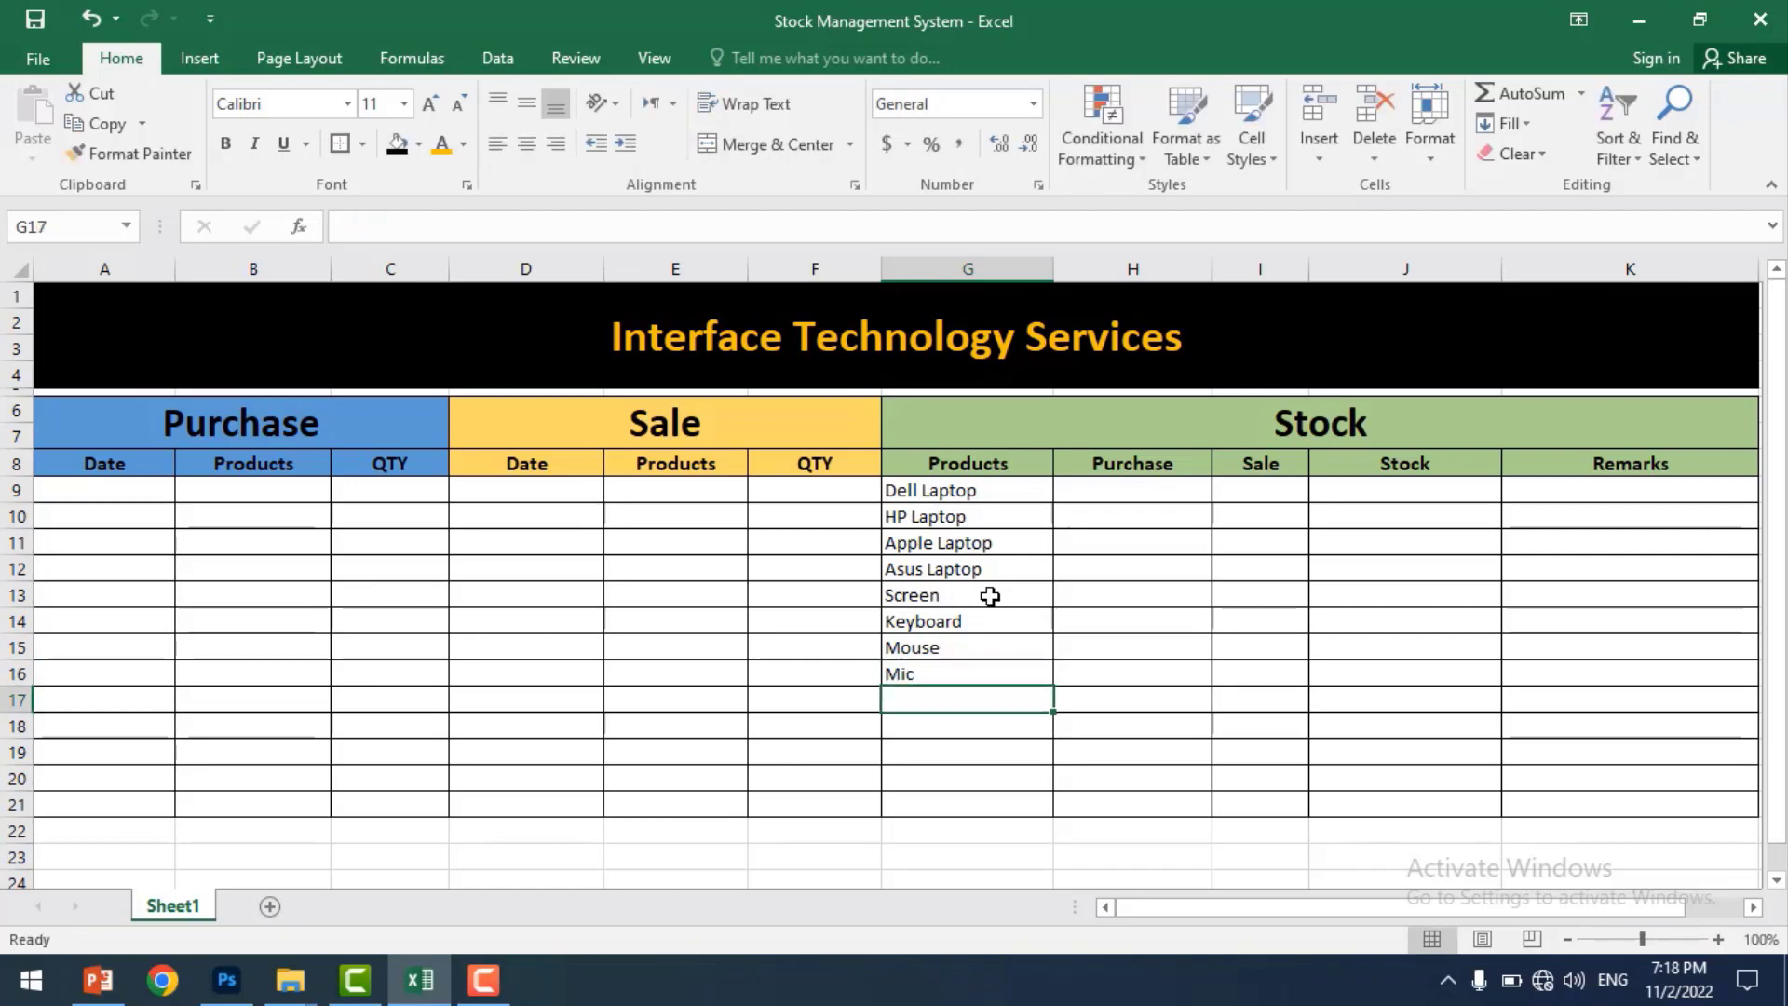
{"action": "type", "text": "C"}
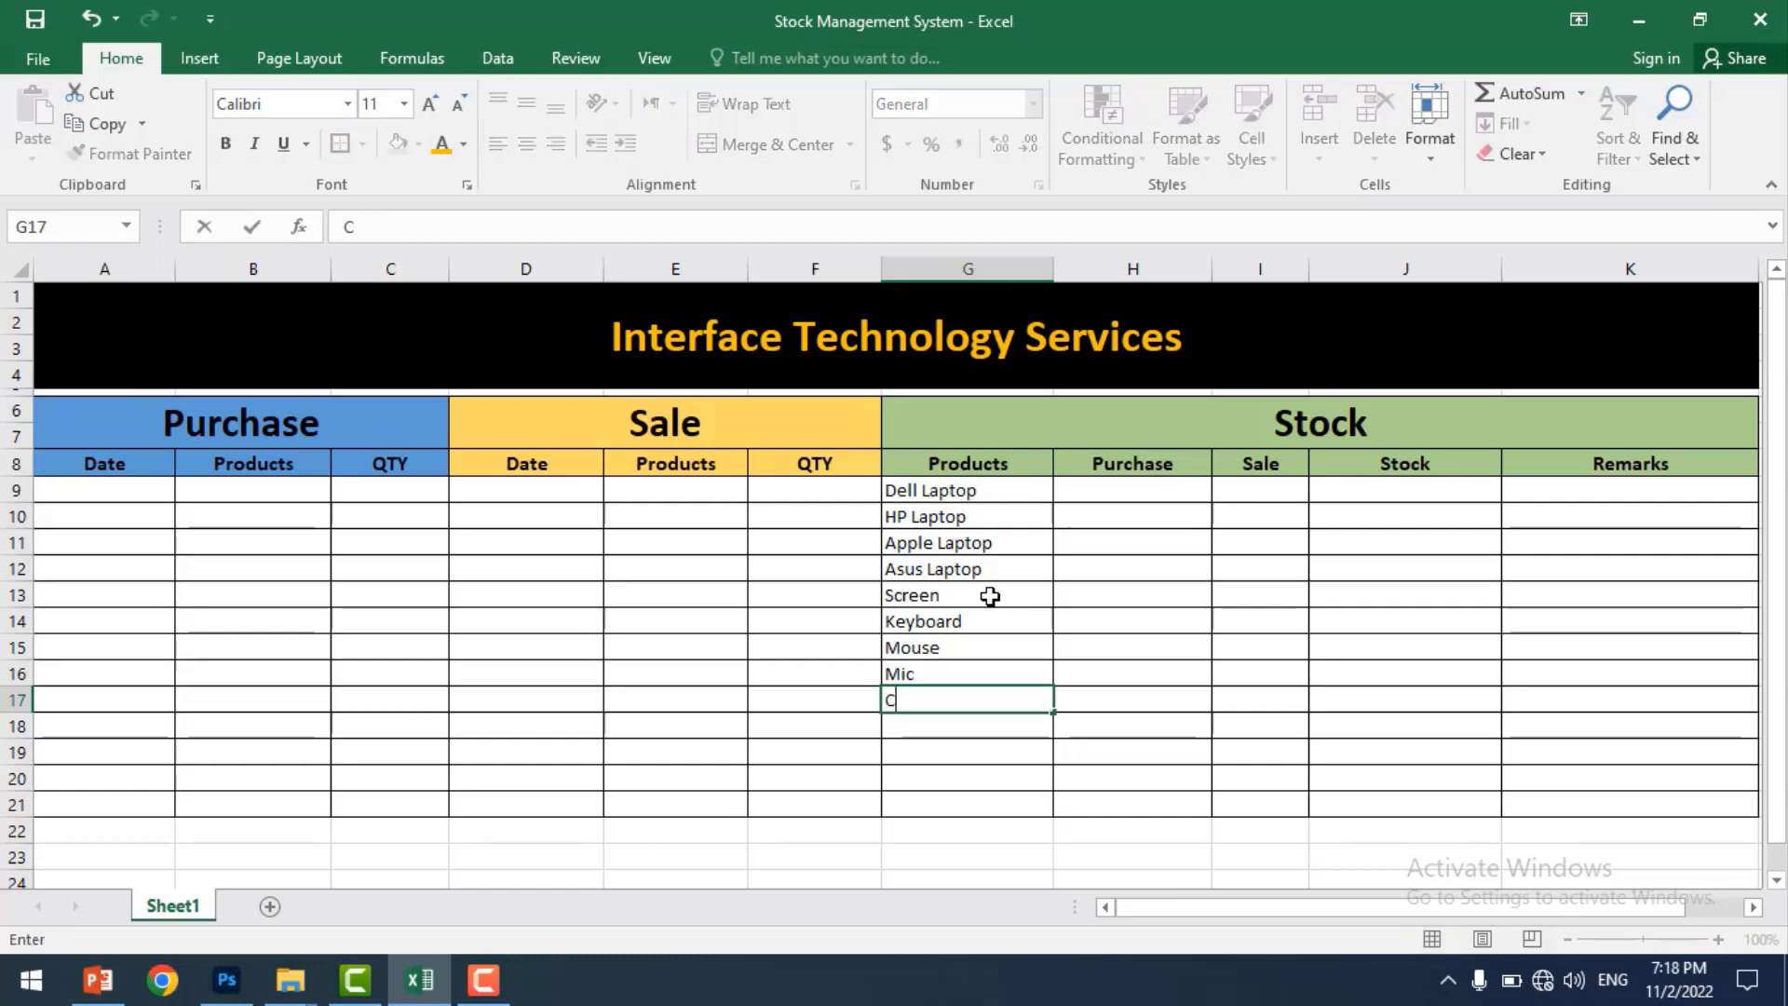
{"action": "type", "text": "omputer Beg"}
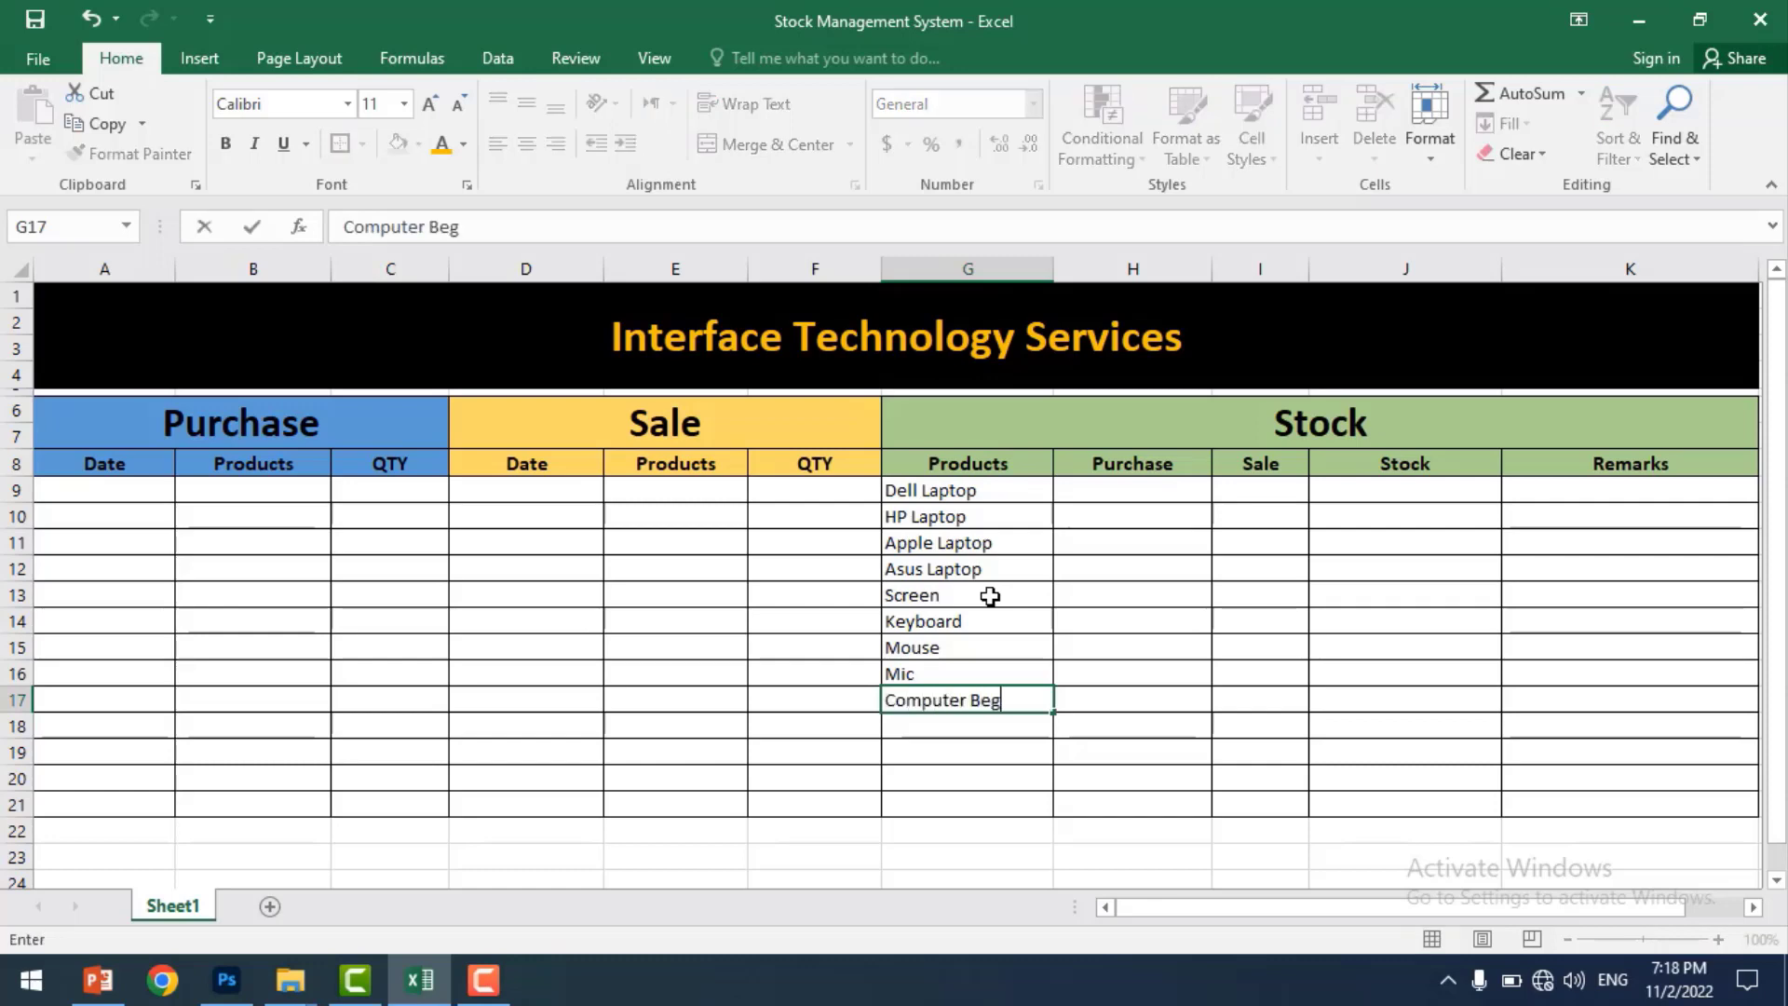
{"action": "type", "text": "s"}
{"action": "key", "text": "Return"}
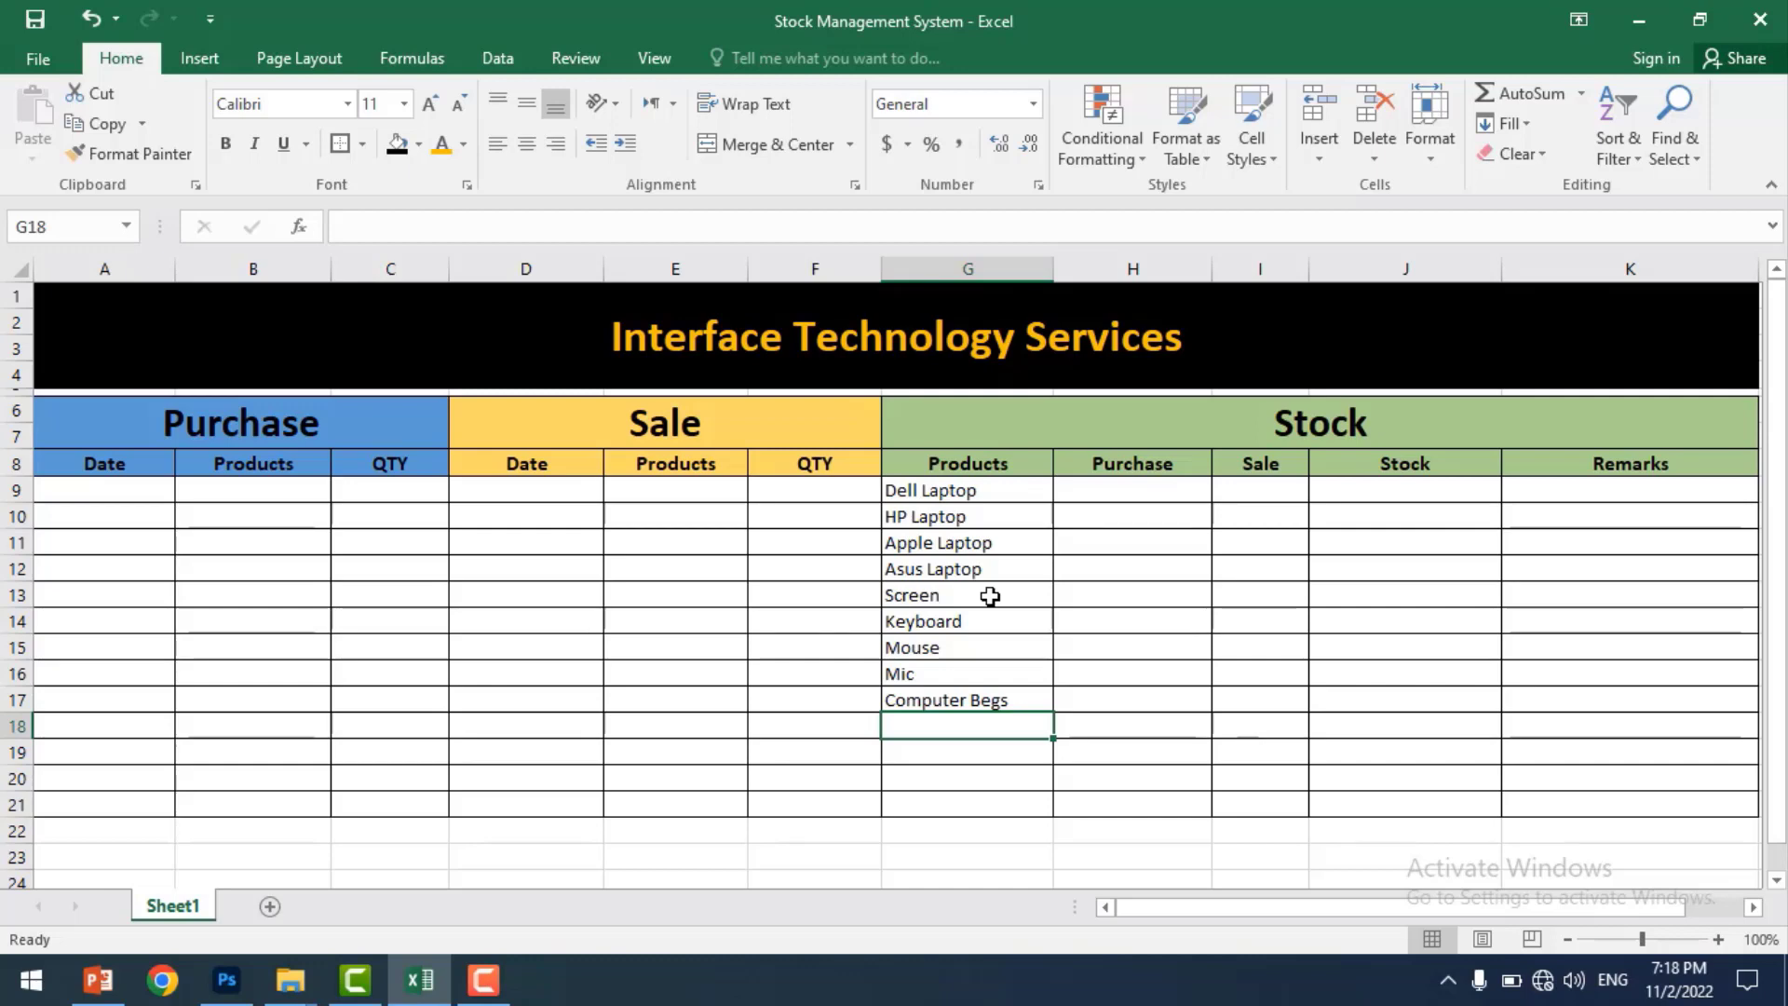
- Move Screen through Computer Begs down one row and enter Toshiba Laptop in G13
{"action": "left_click_drag", "start_coordinate": [990, 596], "coordinate": [990, 703]}
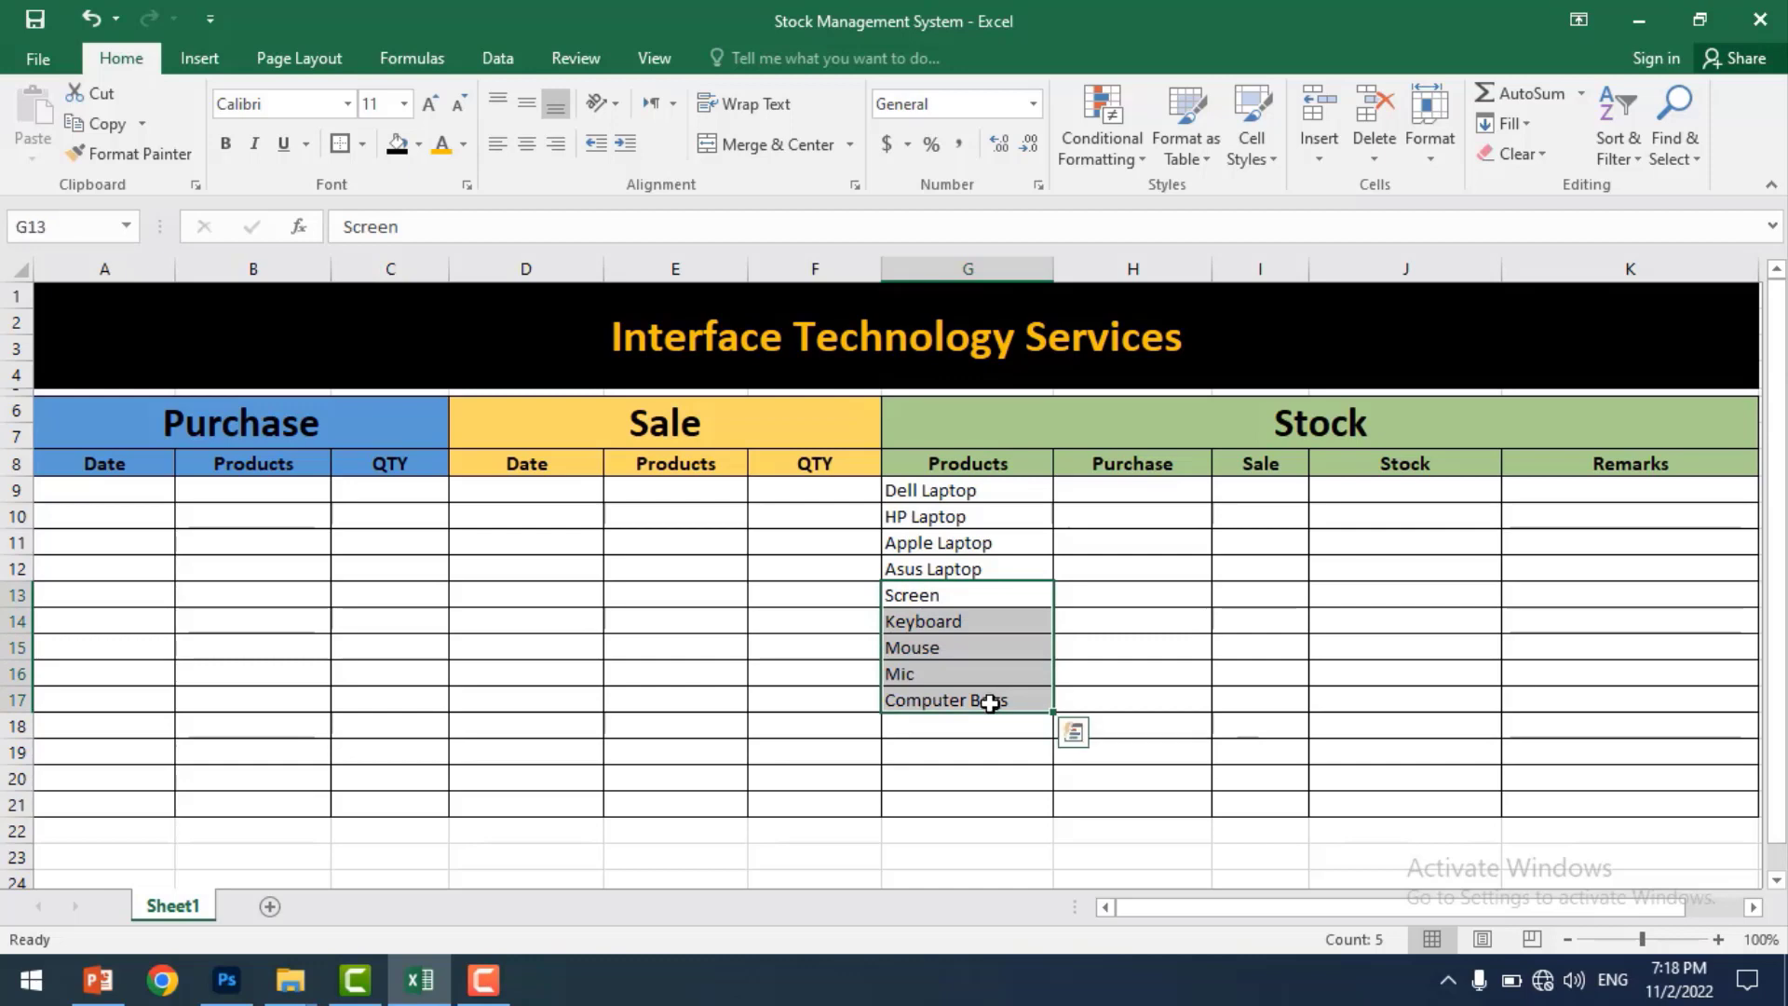
{"action": "left_click_drag", "start_coordinate": [990, 703], "coordinate": [954, 615]}
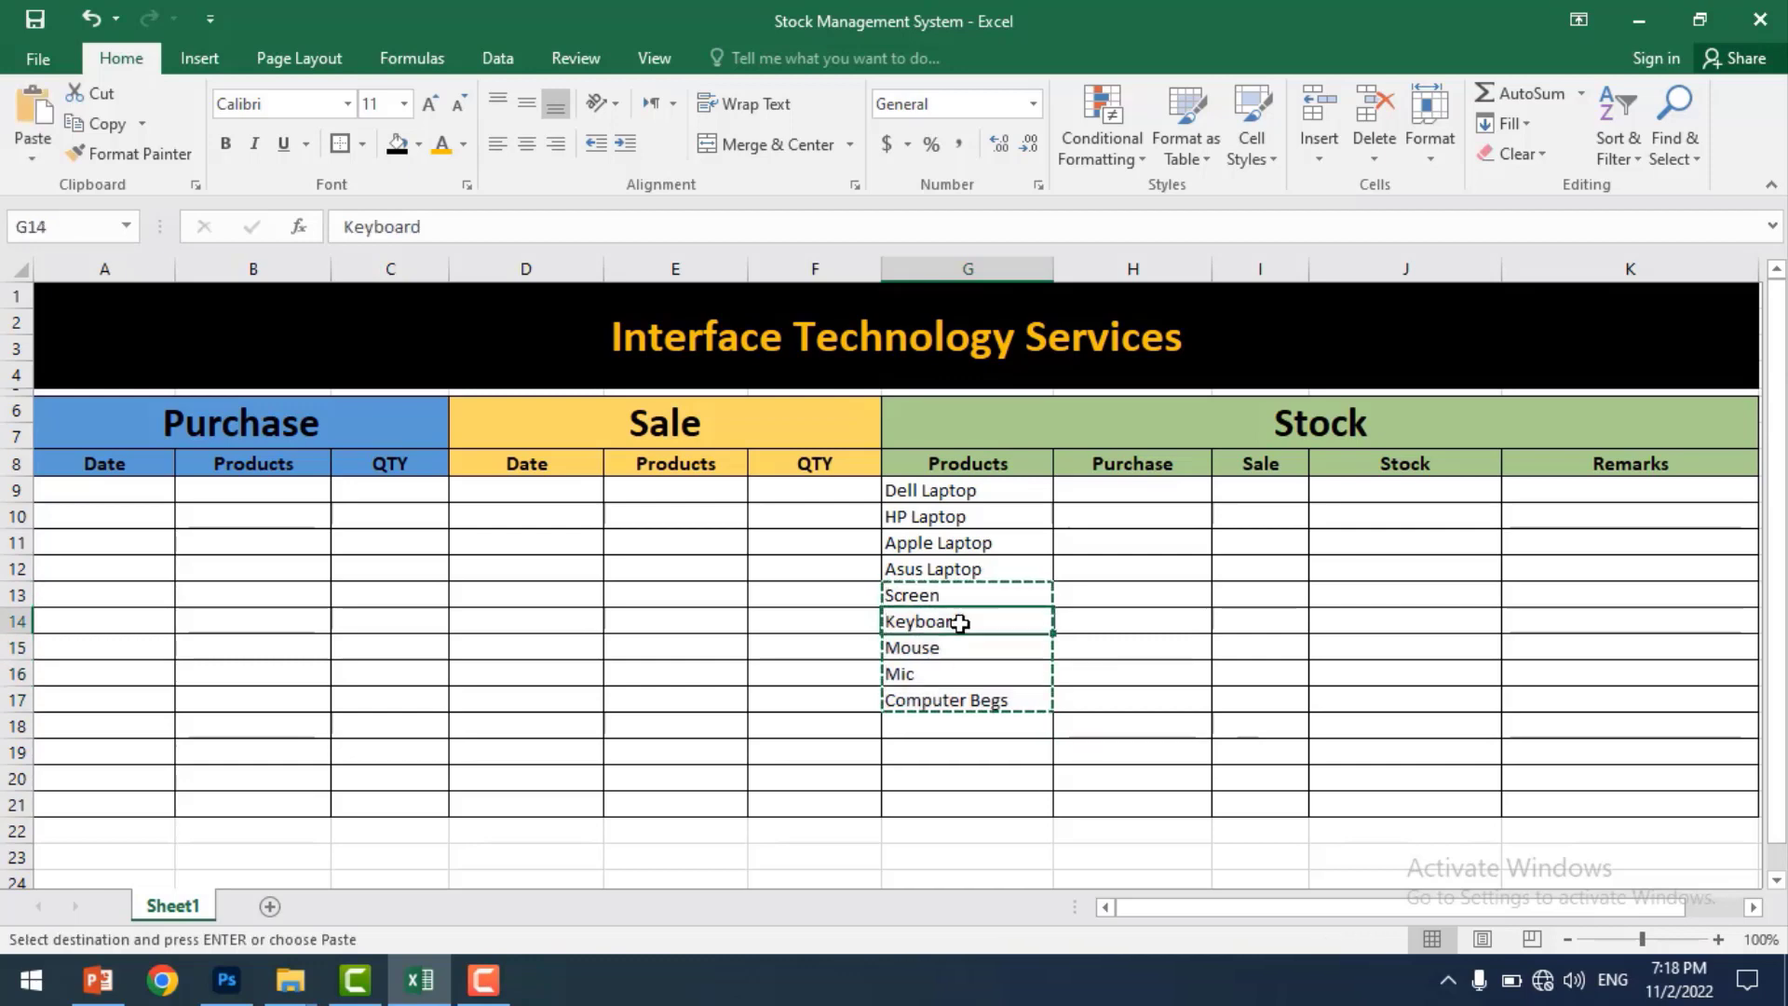
{"action": "left_click", "coordinate": [953, 598]}
{"action": "type", "text": "T"}
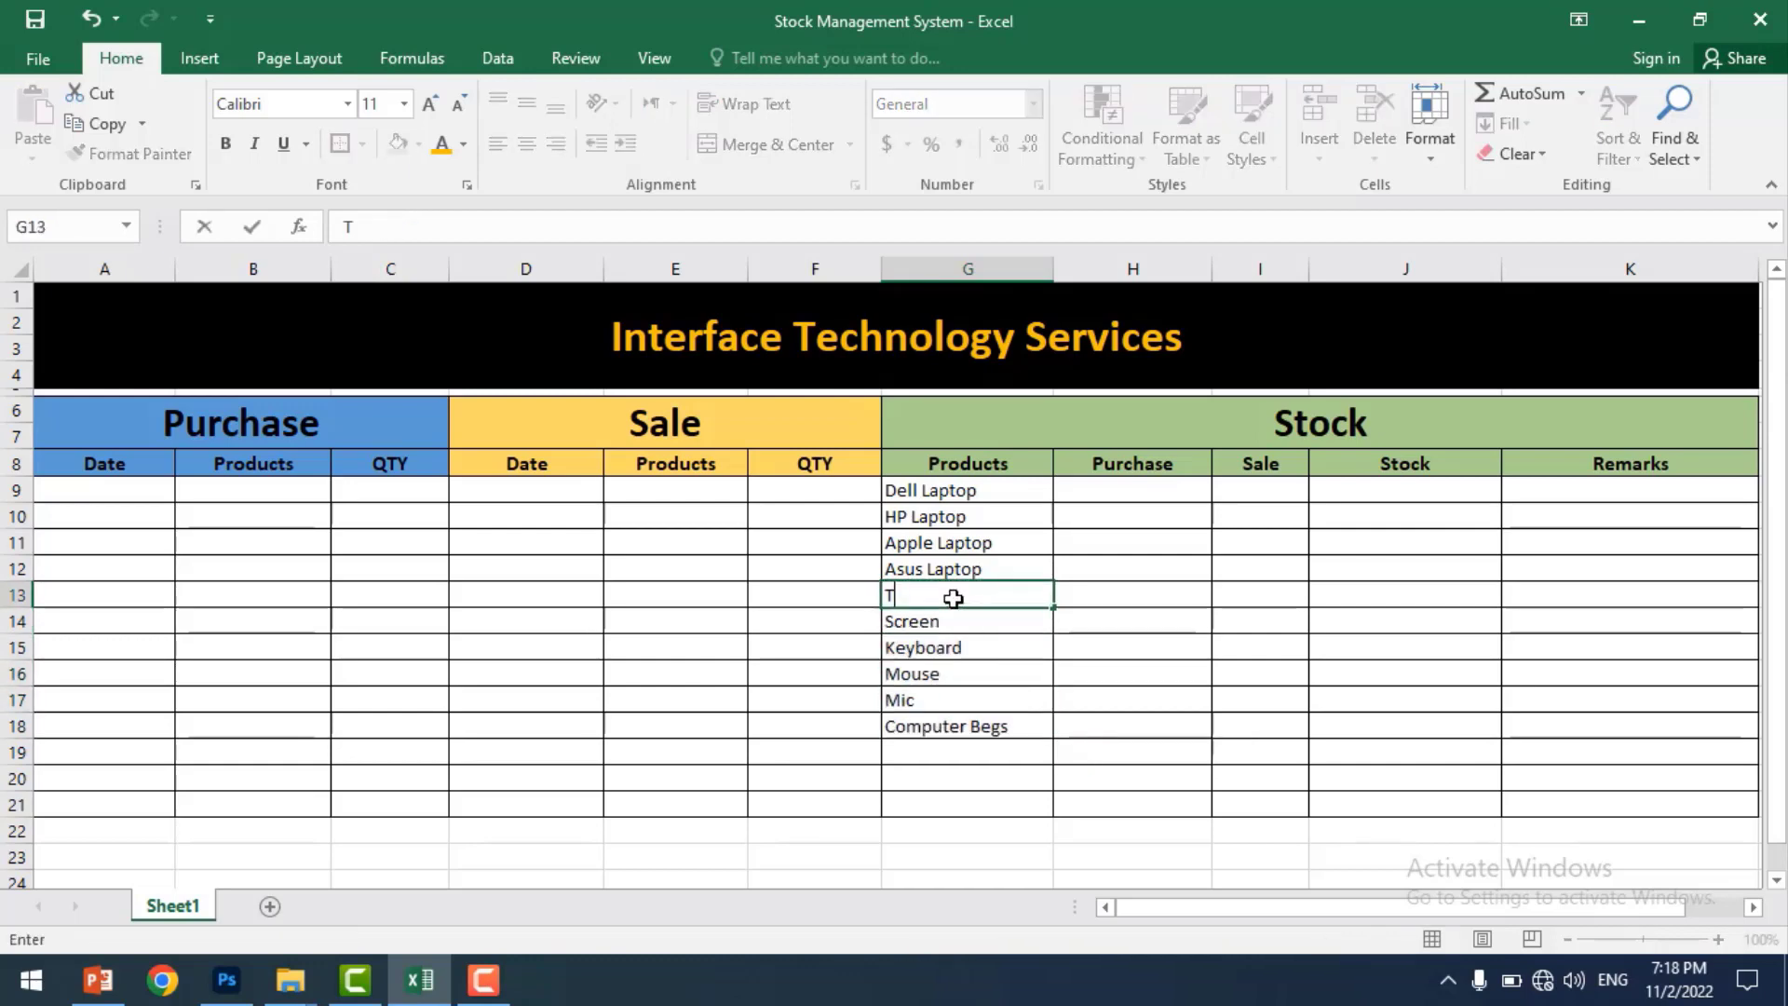
{"action": "type", "text": "oshiba L"}
{"action": "type", "text": "aptop"}
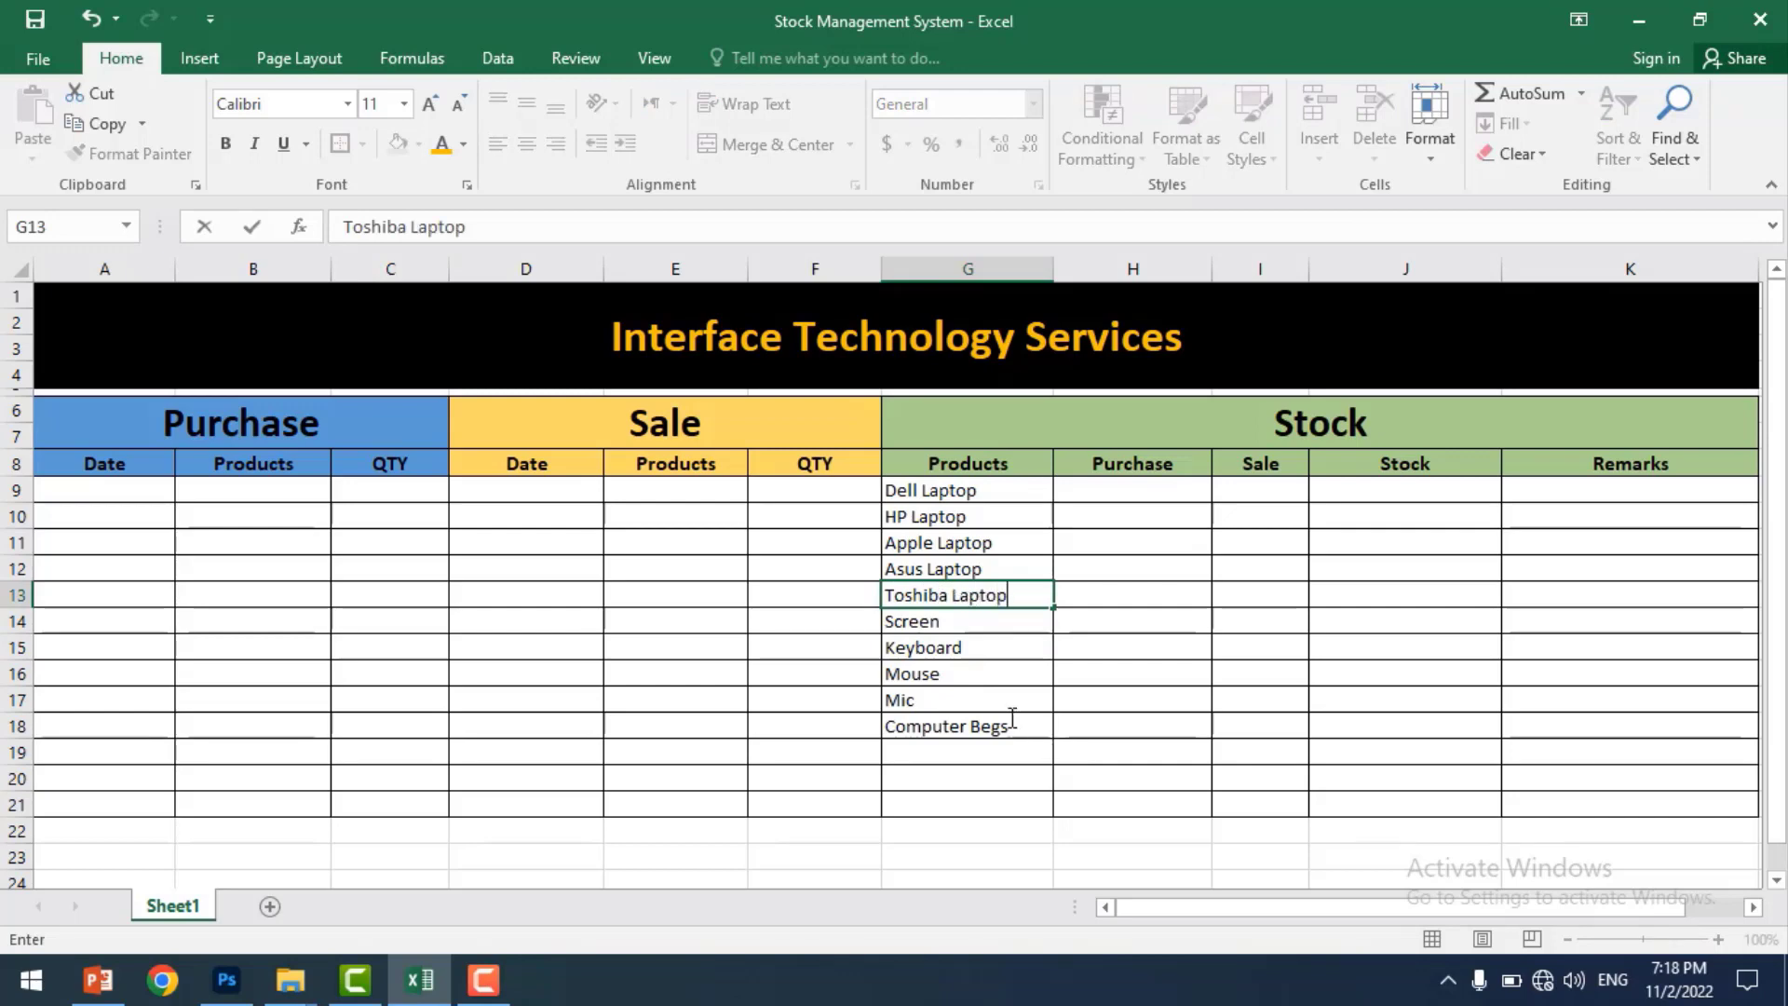
{"action": "left_click", "coordinate": [967, 750]}
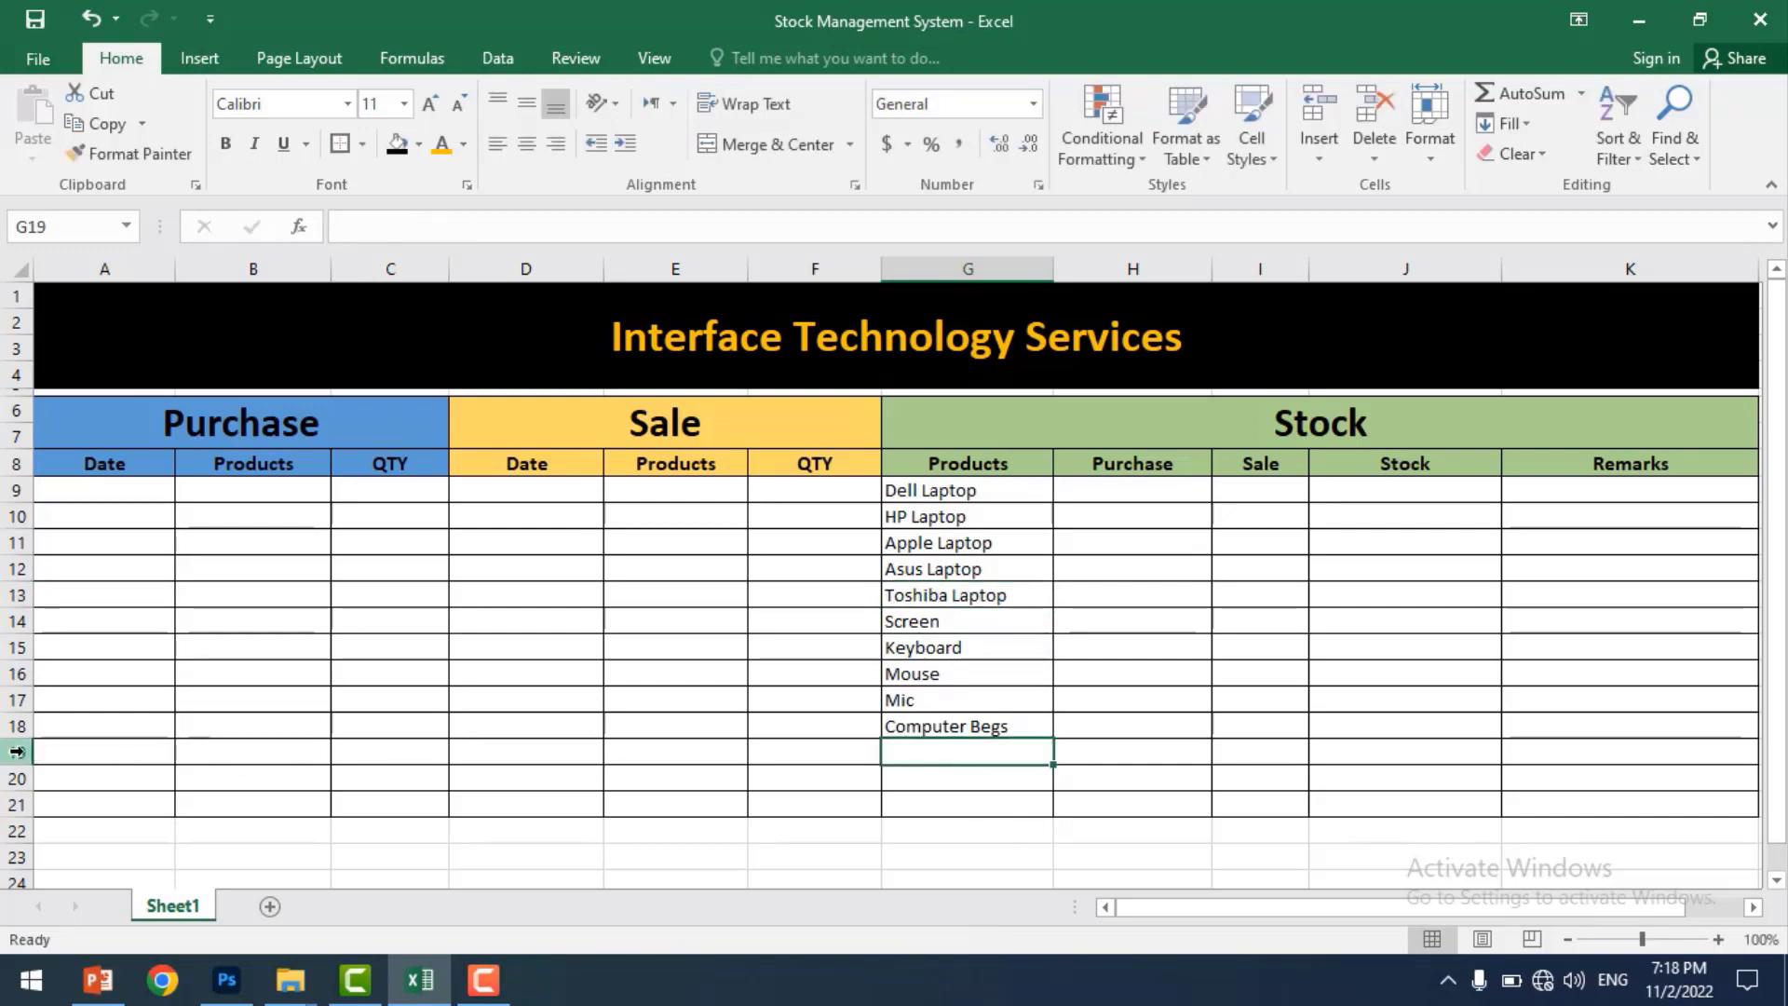
- Insert three new rows at row 19 so the bordered table reaches row 24
{"action": "left_click_drag", "start_coordinate": [14, 753], "coordinate": [7, 766]}
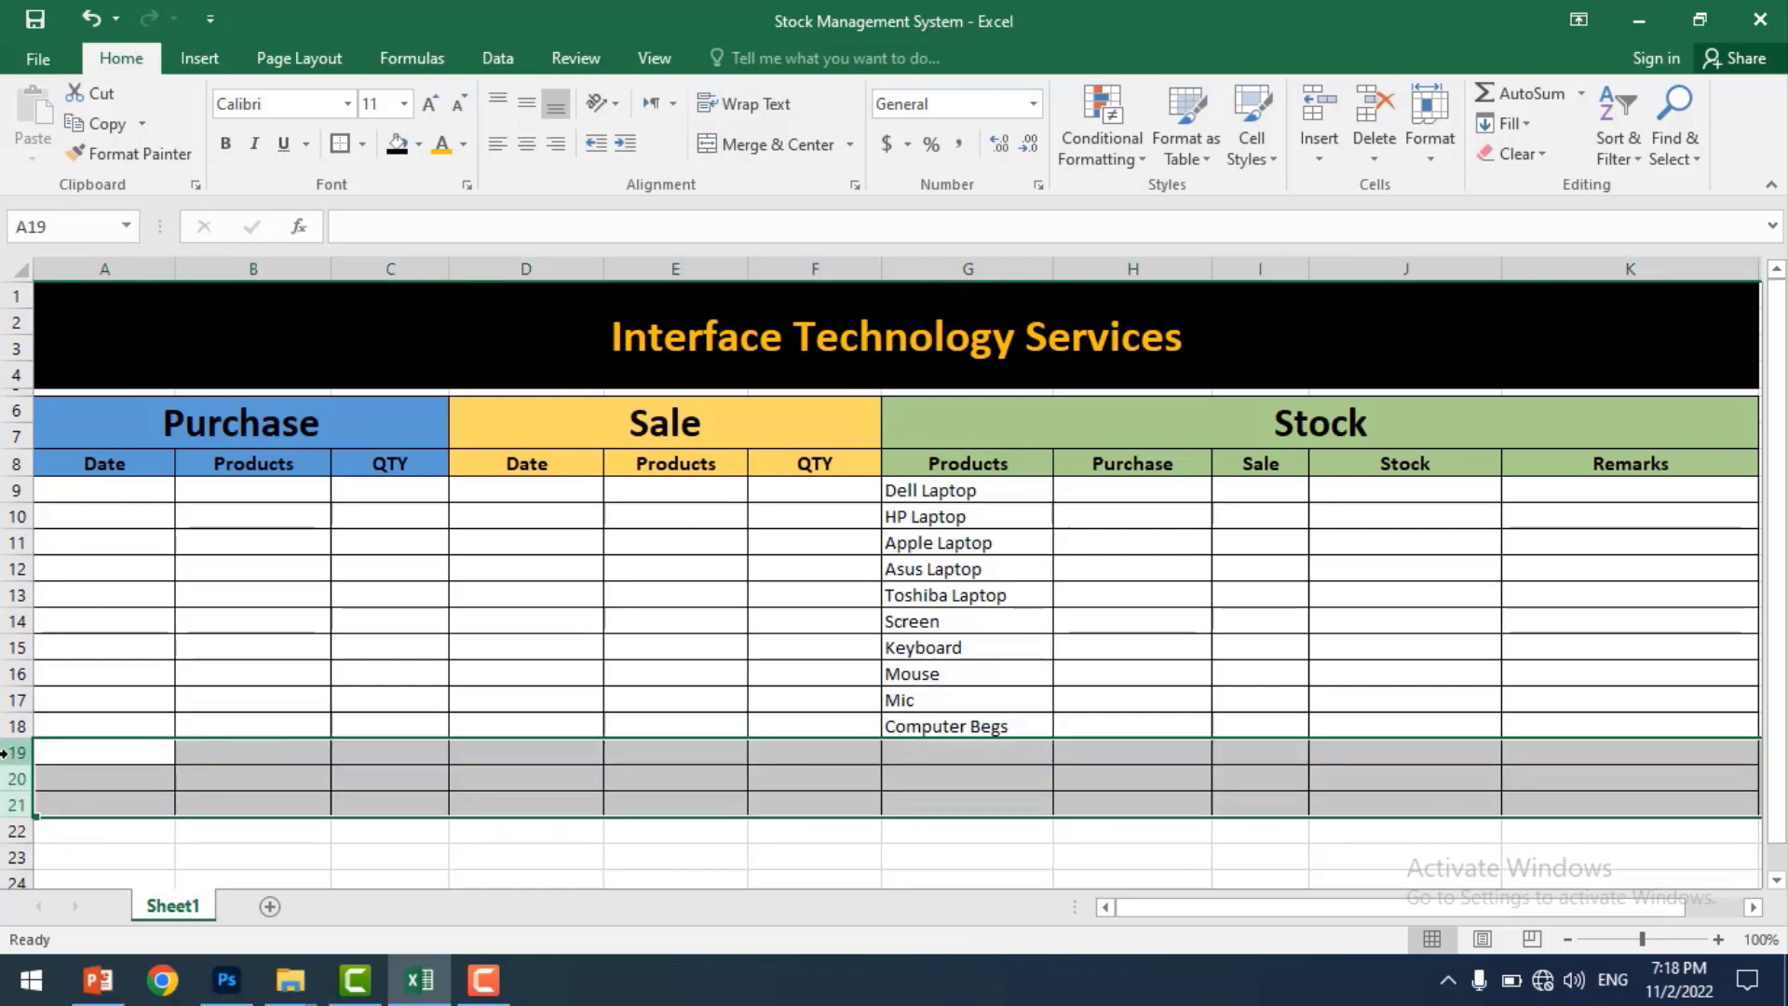
{"action": "right_click", "coordinate": [9, 757]}
{"action": "left_click", "coordinate": [86, 579]}
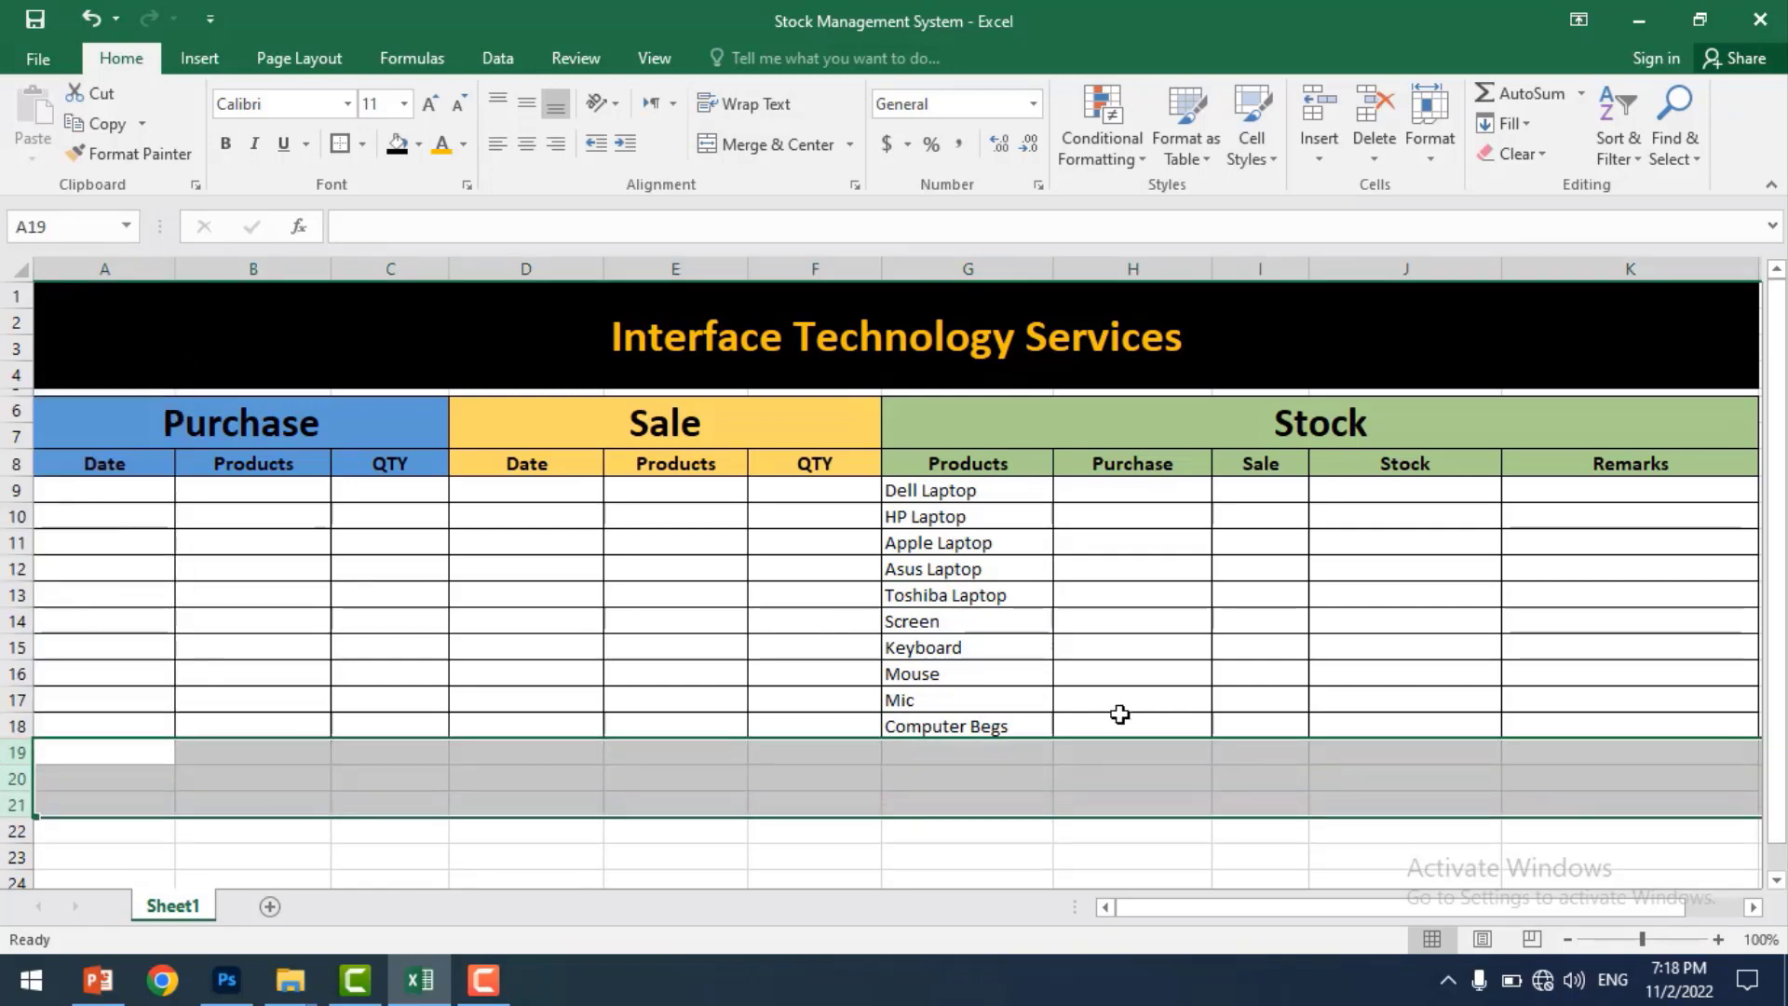
{"action": "left_click", "coordinate": [1034, 700]}
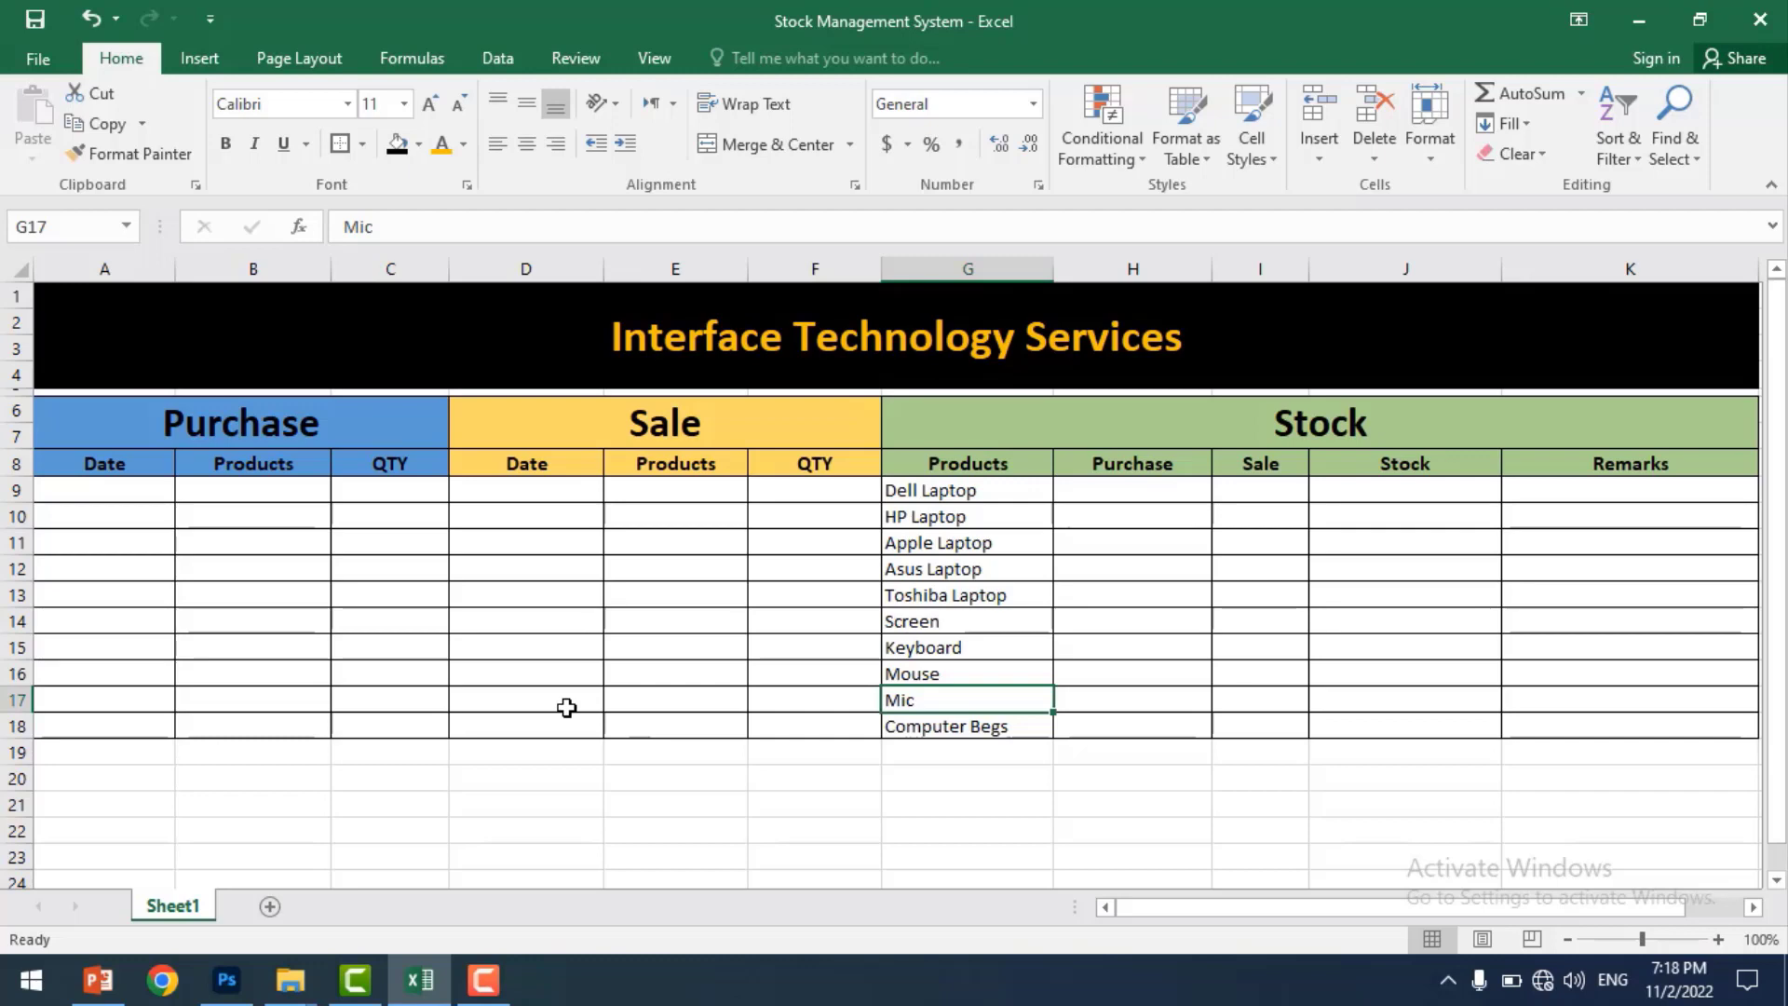
{"action": "key", "text": "ctrl+z"}
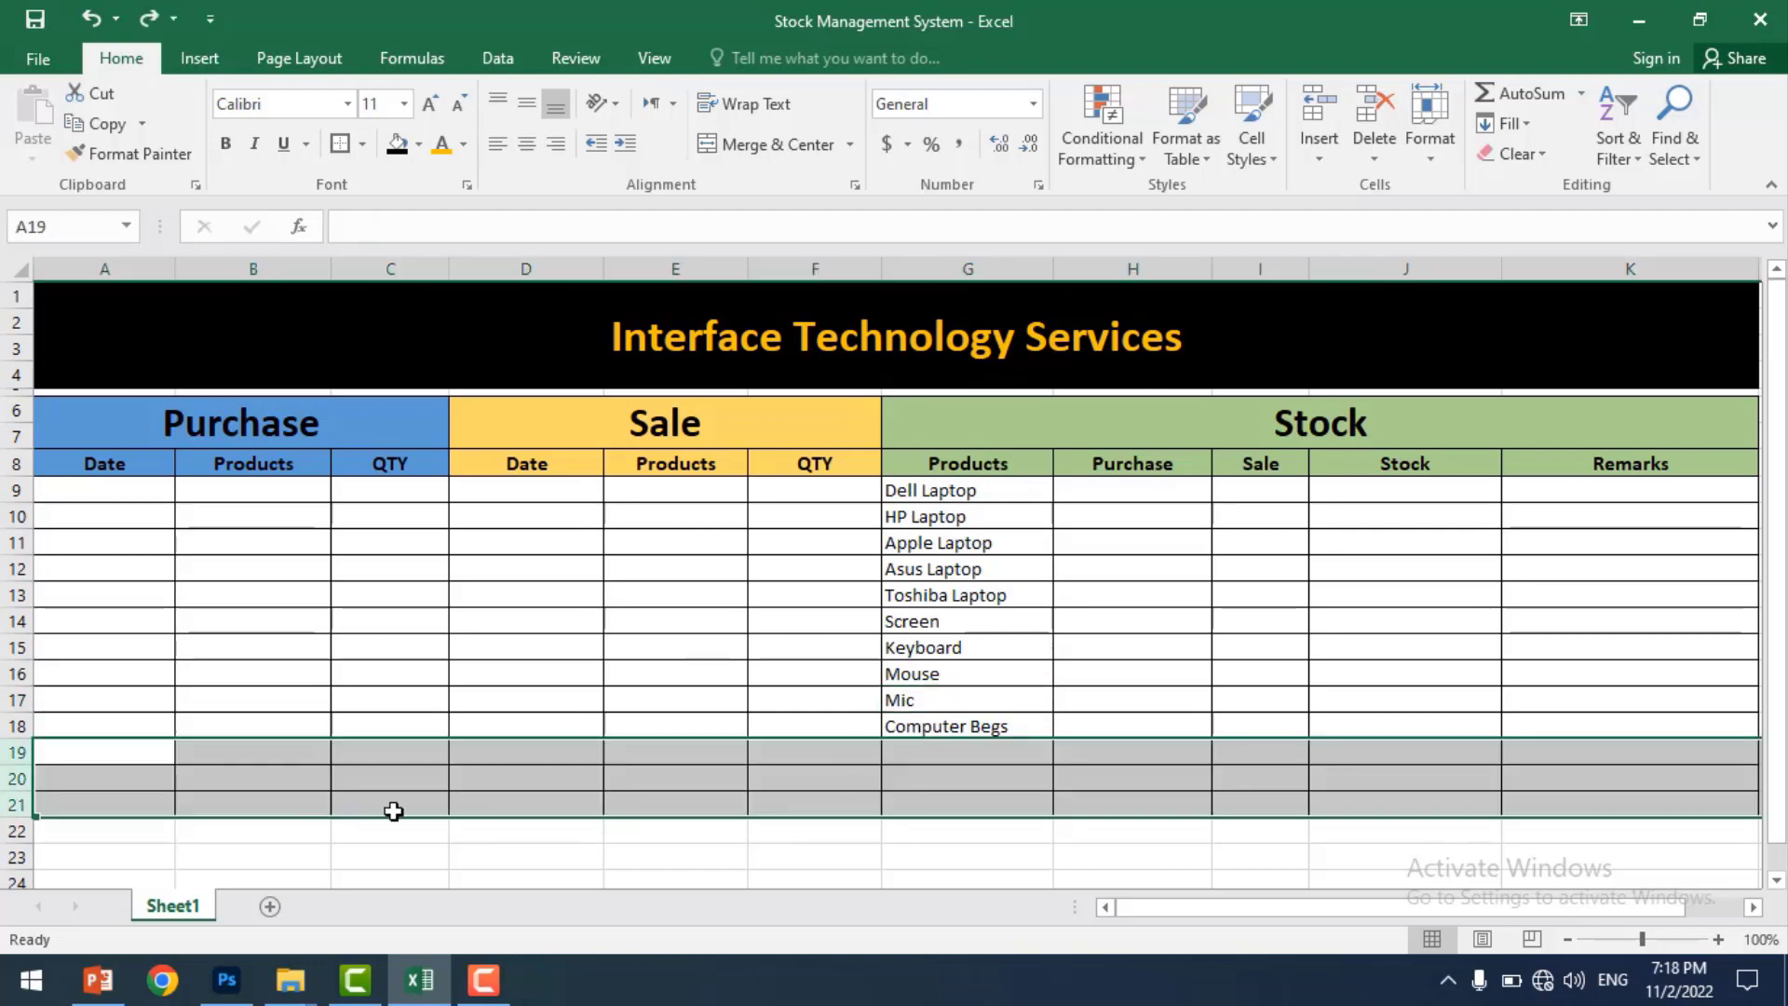
{"action": "right_click", "coordinate": [8, 750]}
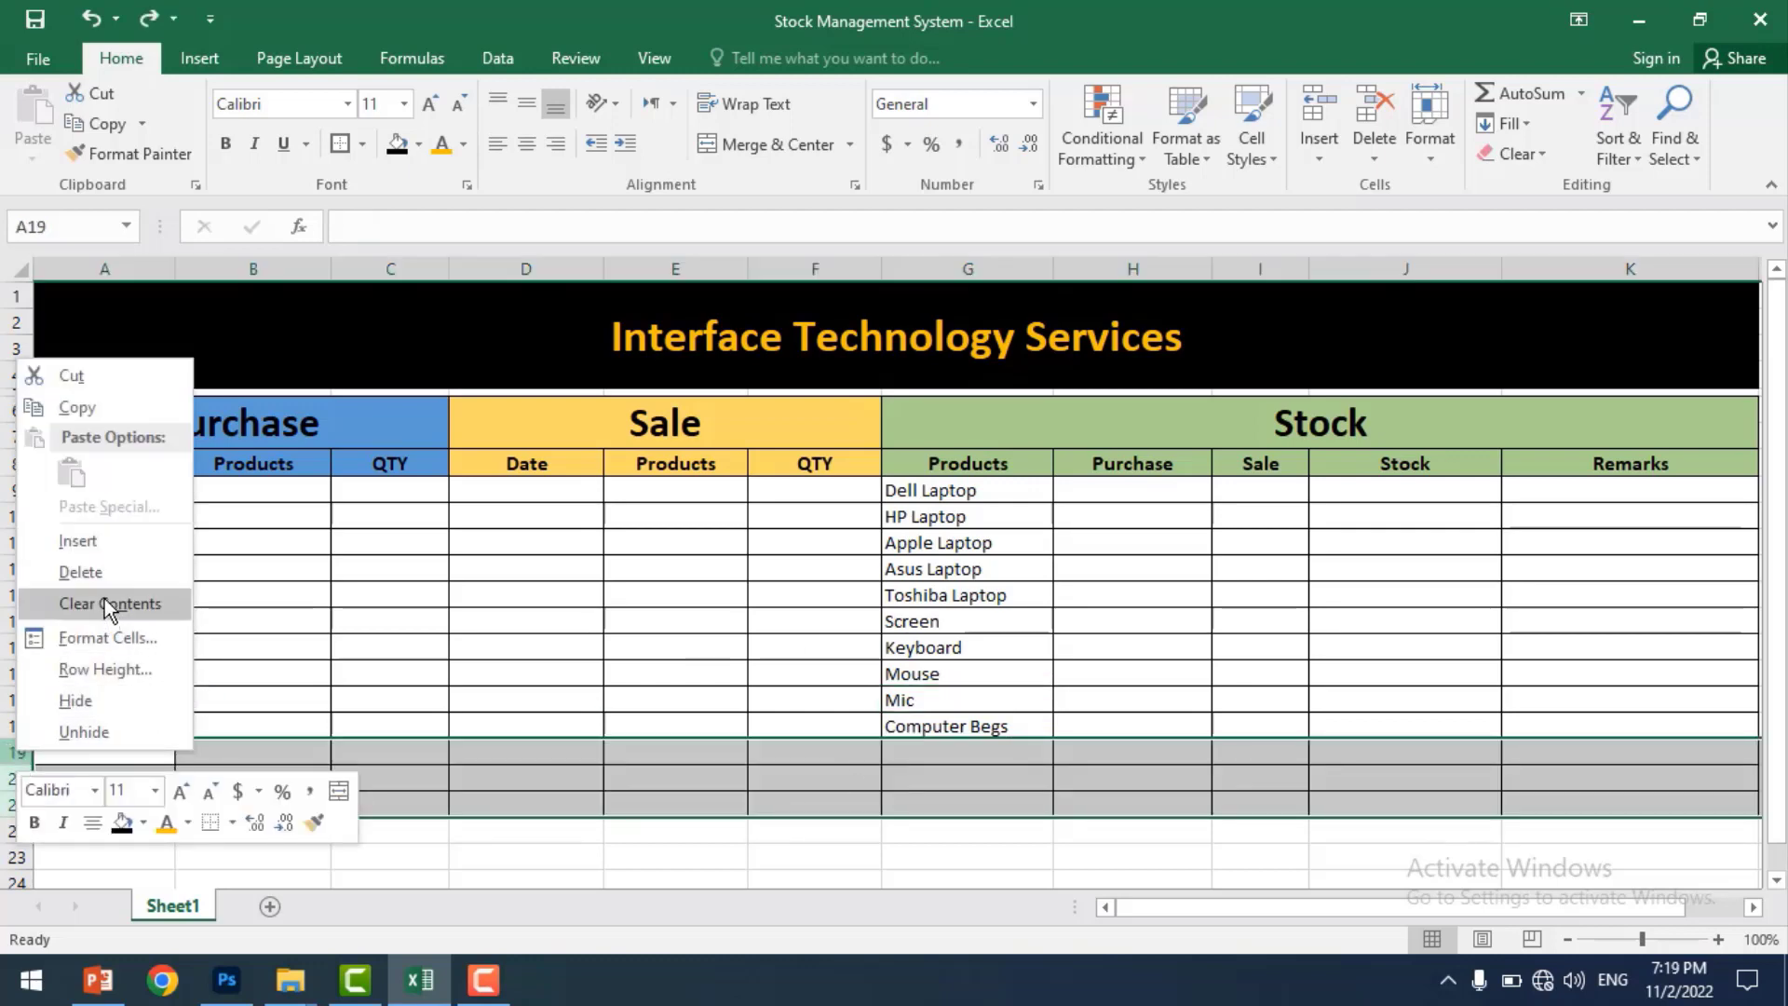
{"action": "left_click", "coordinate": [92, 544]}
{"action": "left_click", "coordinate": [813, 787]}
- Review the Stock product names, then move to cell B9 under Purchase Products
{"action": "scroll", "coordinate": [935, 781], "scroll_direction": "down", "scroll_amount": 3}
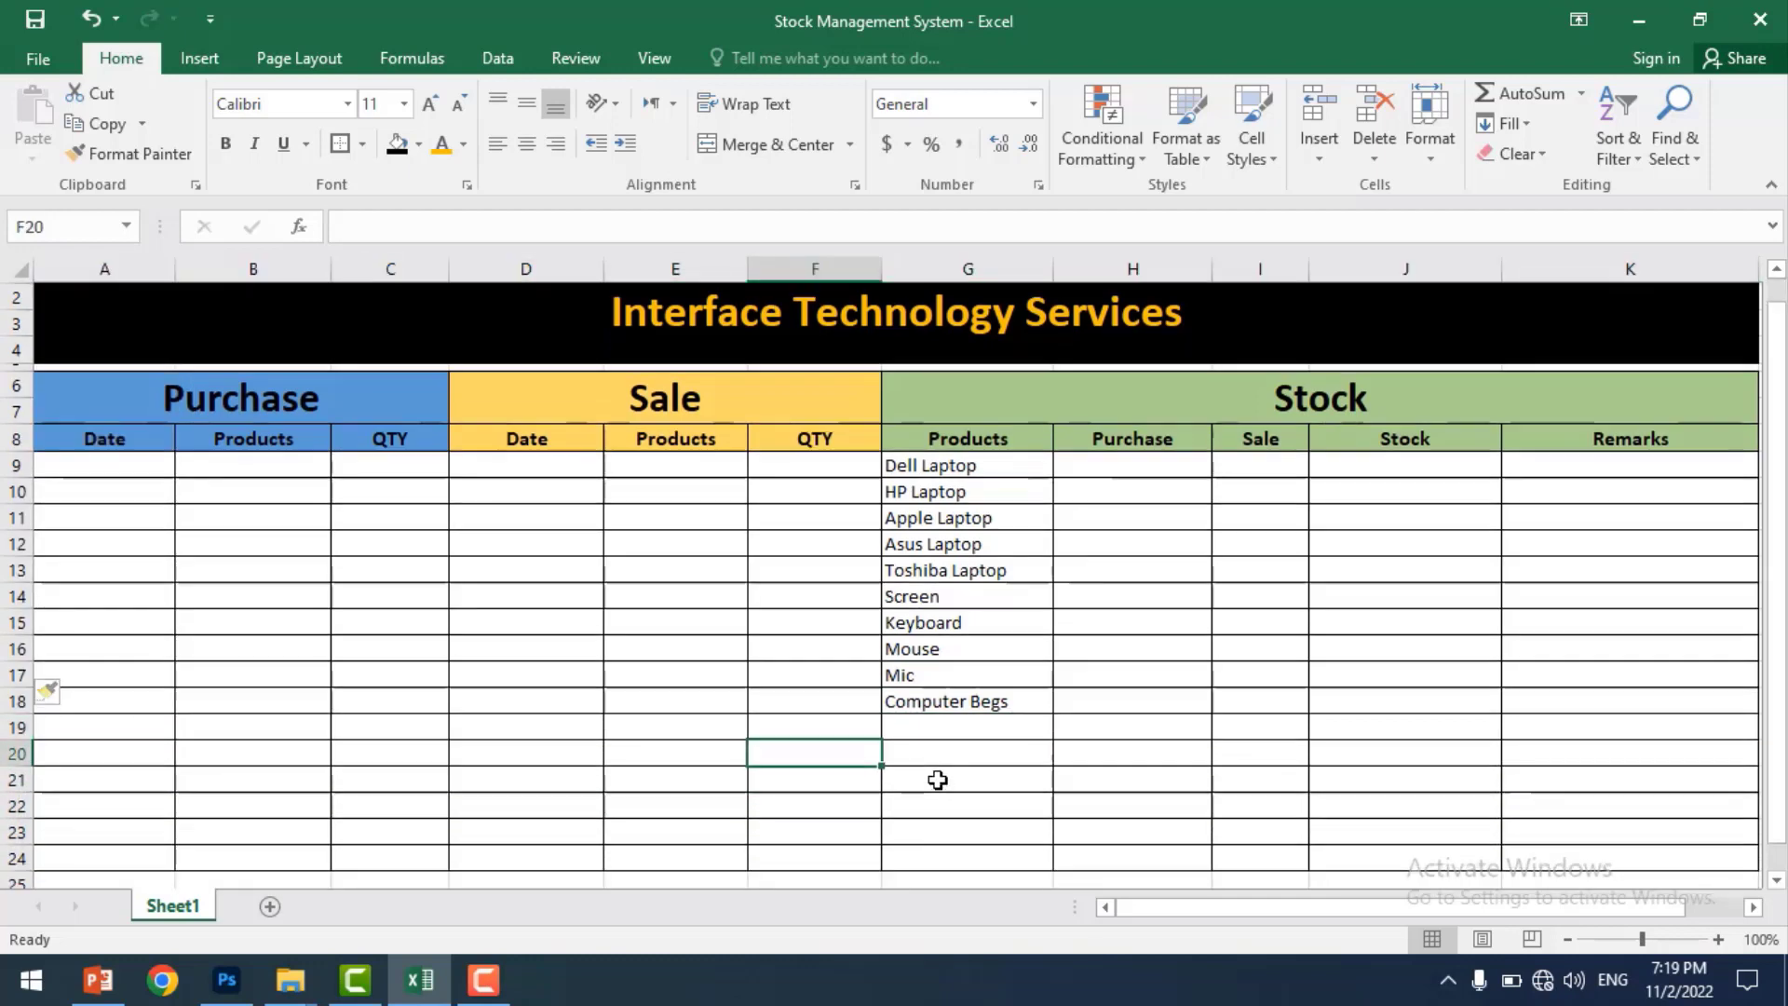
{"action": "scroll", "coordinate": [934, 783], "scroll_direction": "up", "scroll_amount": 3}
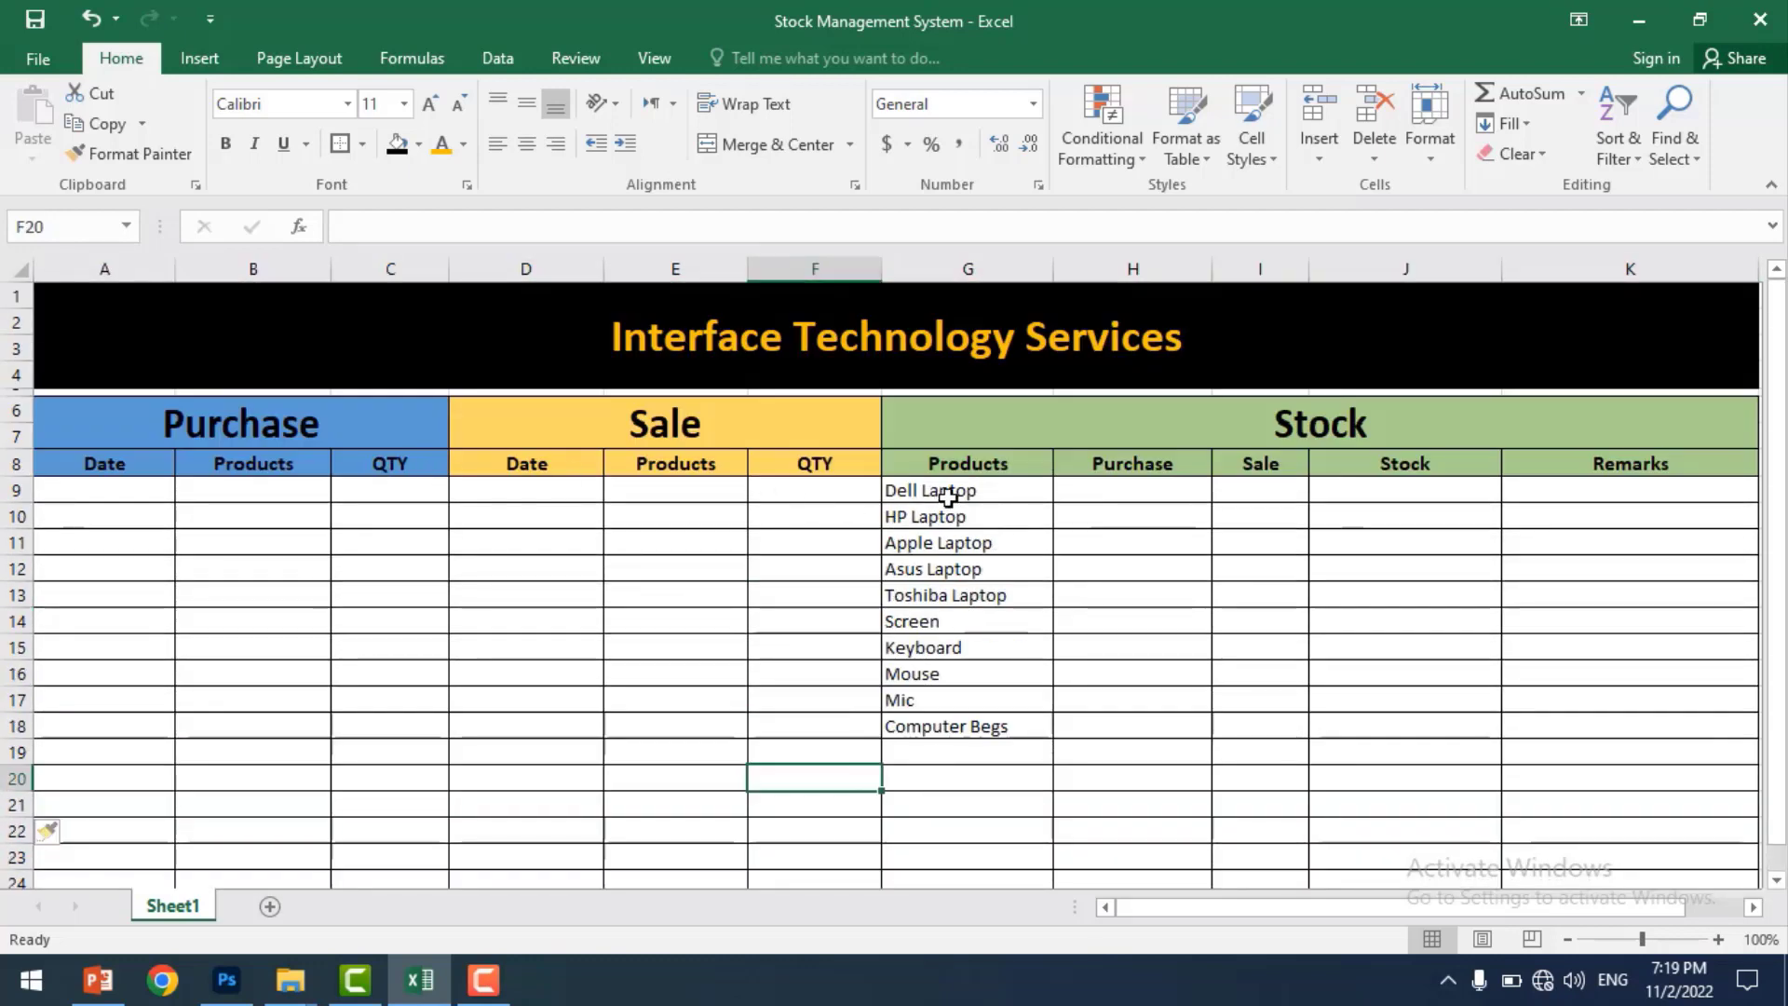
{"action": "mouse_move", "coordinate": [939, 491]}
{"action": "left_mouse_down"}
{"action": "mouse_move", "coordinate": [992, 909]}
{"action": "mouse_move", "coordinate": [990, 723]}
{"action": "left_mouse_up"}
{"action": "left_click", "coordinate": [985, 587]}
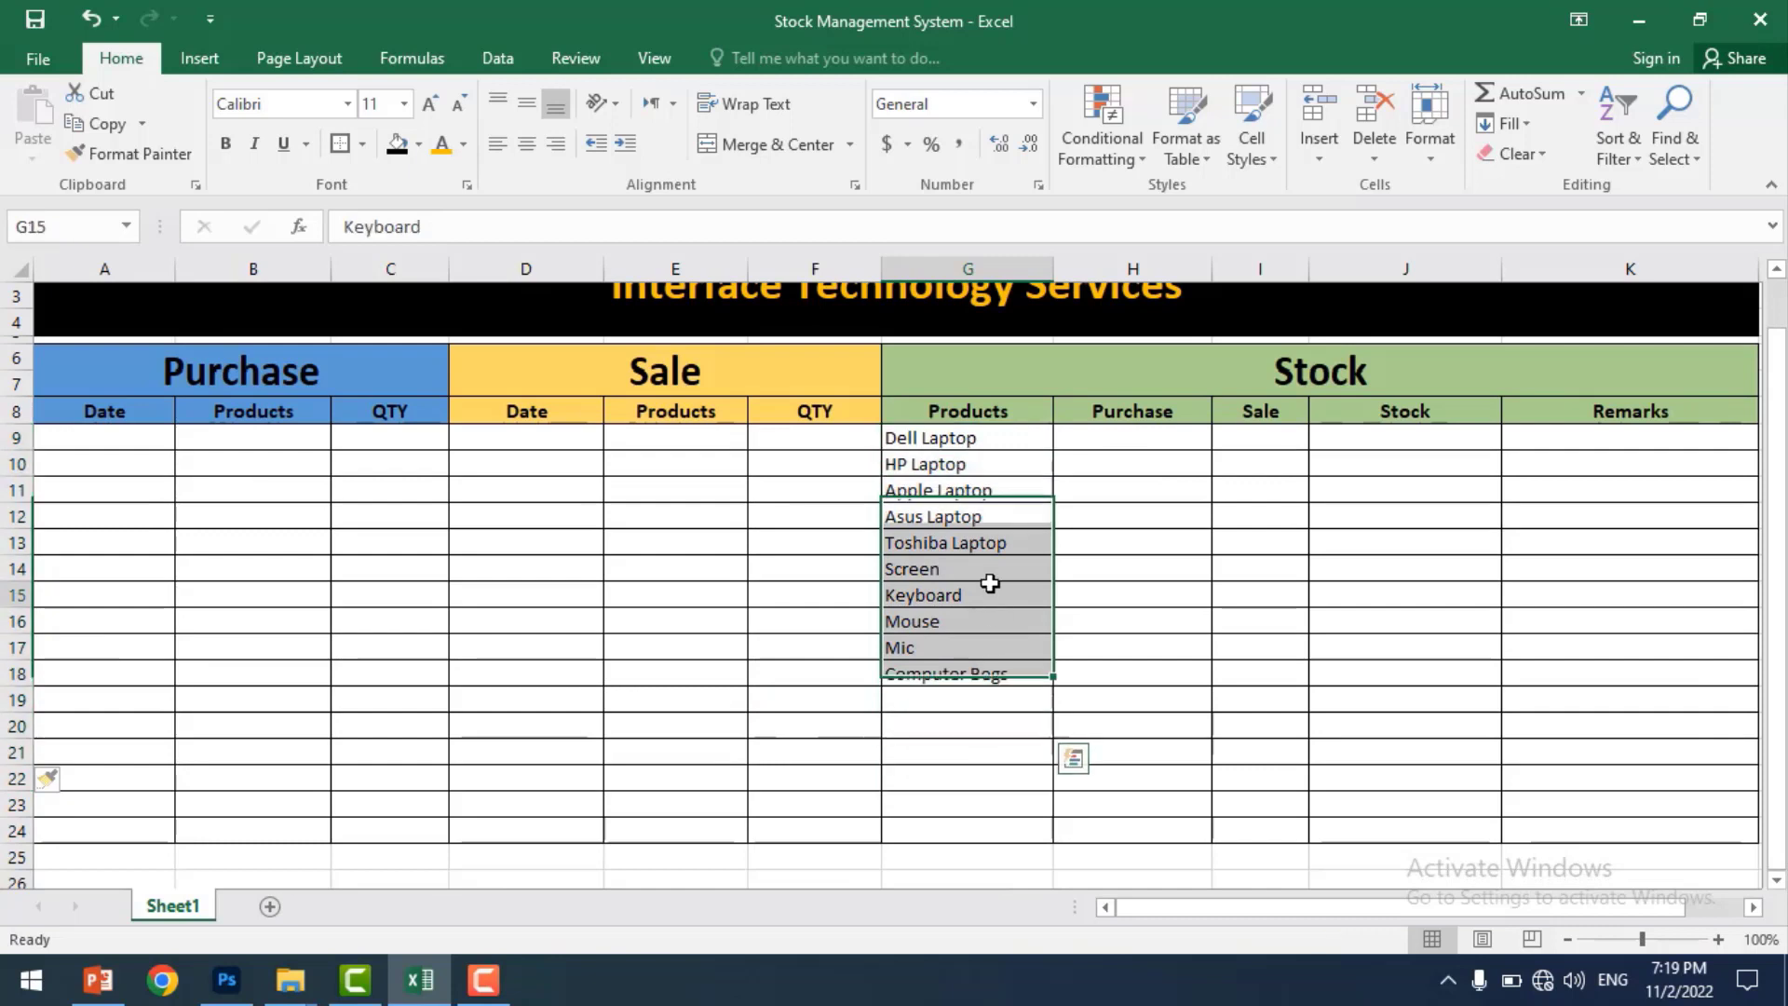
{"action": "mouse_move", "coordinate": [931, 438]}
{"action": "left_mouse_down"}
{"action": "mouse_move", "coordinate": [990, 634]}
{"action": "mouse_move", "coordinate": [987, 834]}
{"action": "left_mouse_up"}
{"action": "left_click", "coordinate": [974, 592]}
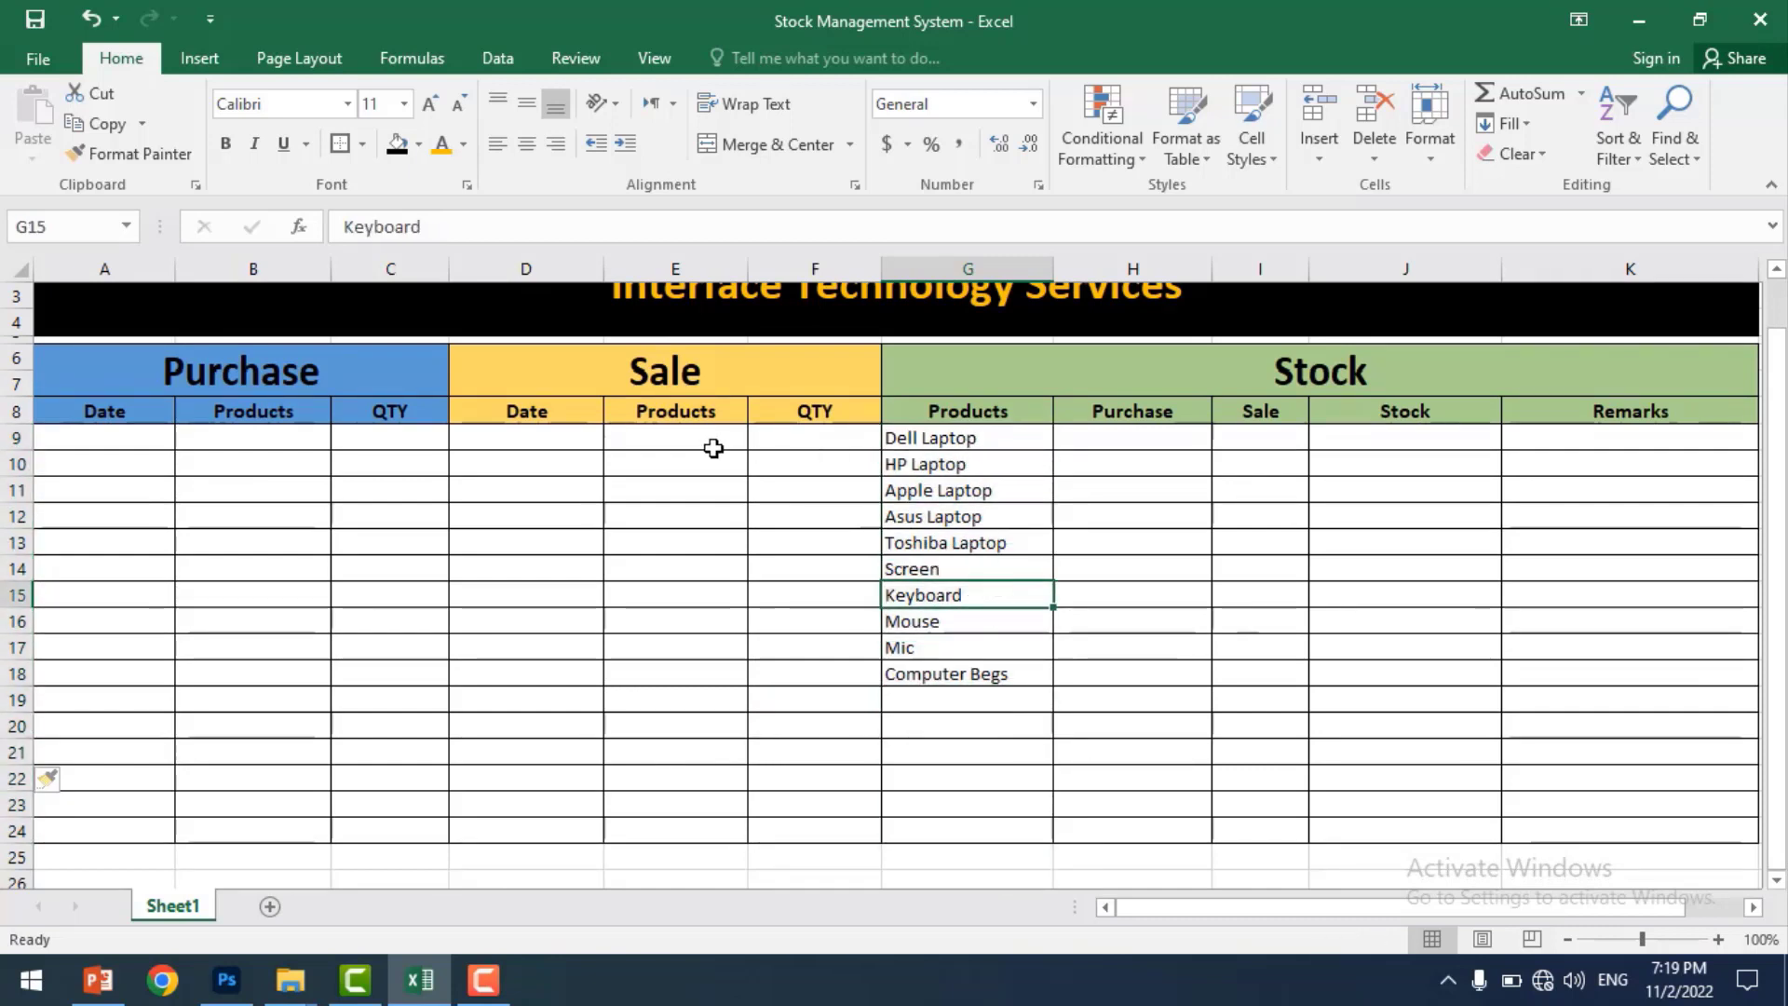
{"action": "left_click", "coordinate": [680, 436]}
{"action": "left_click", "coordinate": [240, 439]}
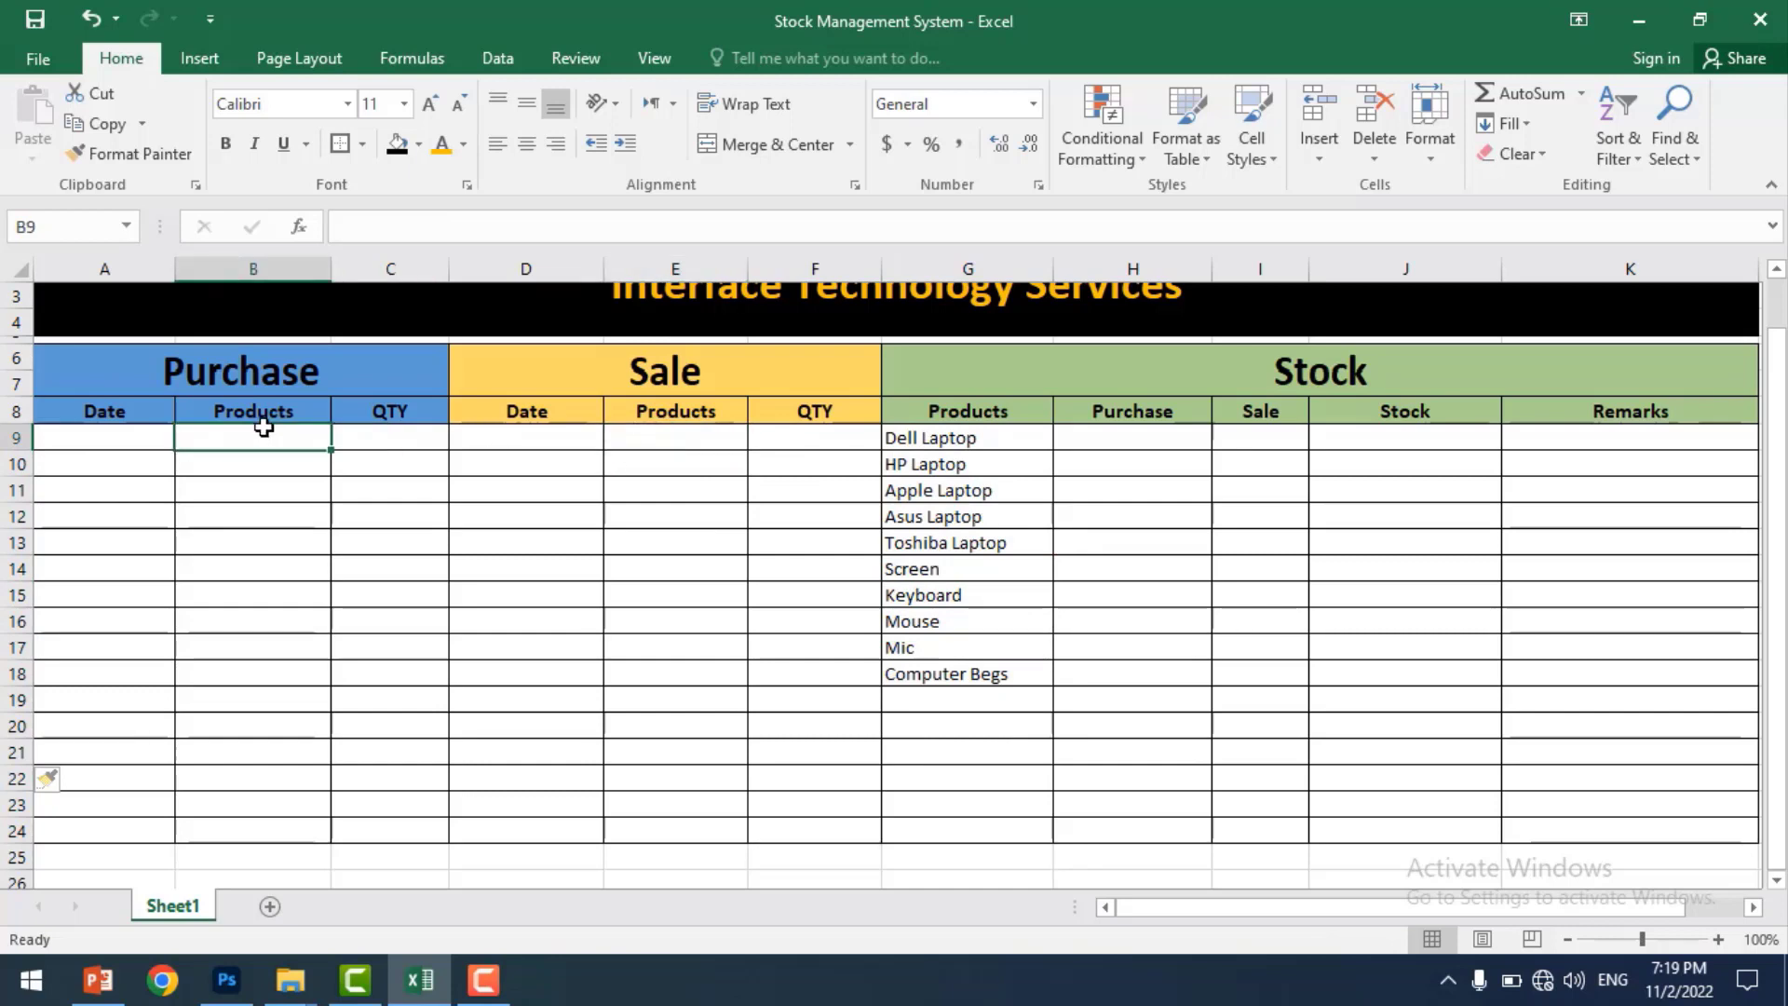
- Select the Purchase Products cells B9:B24 and bring up the Data ribbon
{"action": "left_click", "coordinate": [274, 540]}
{"action": "left_click_drag", "start_coordinate": [272, 429], "coordinate": [270, 815]}
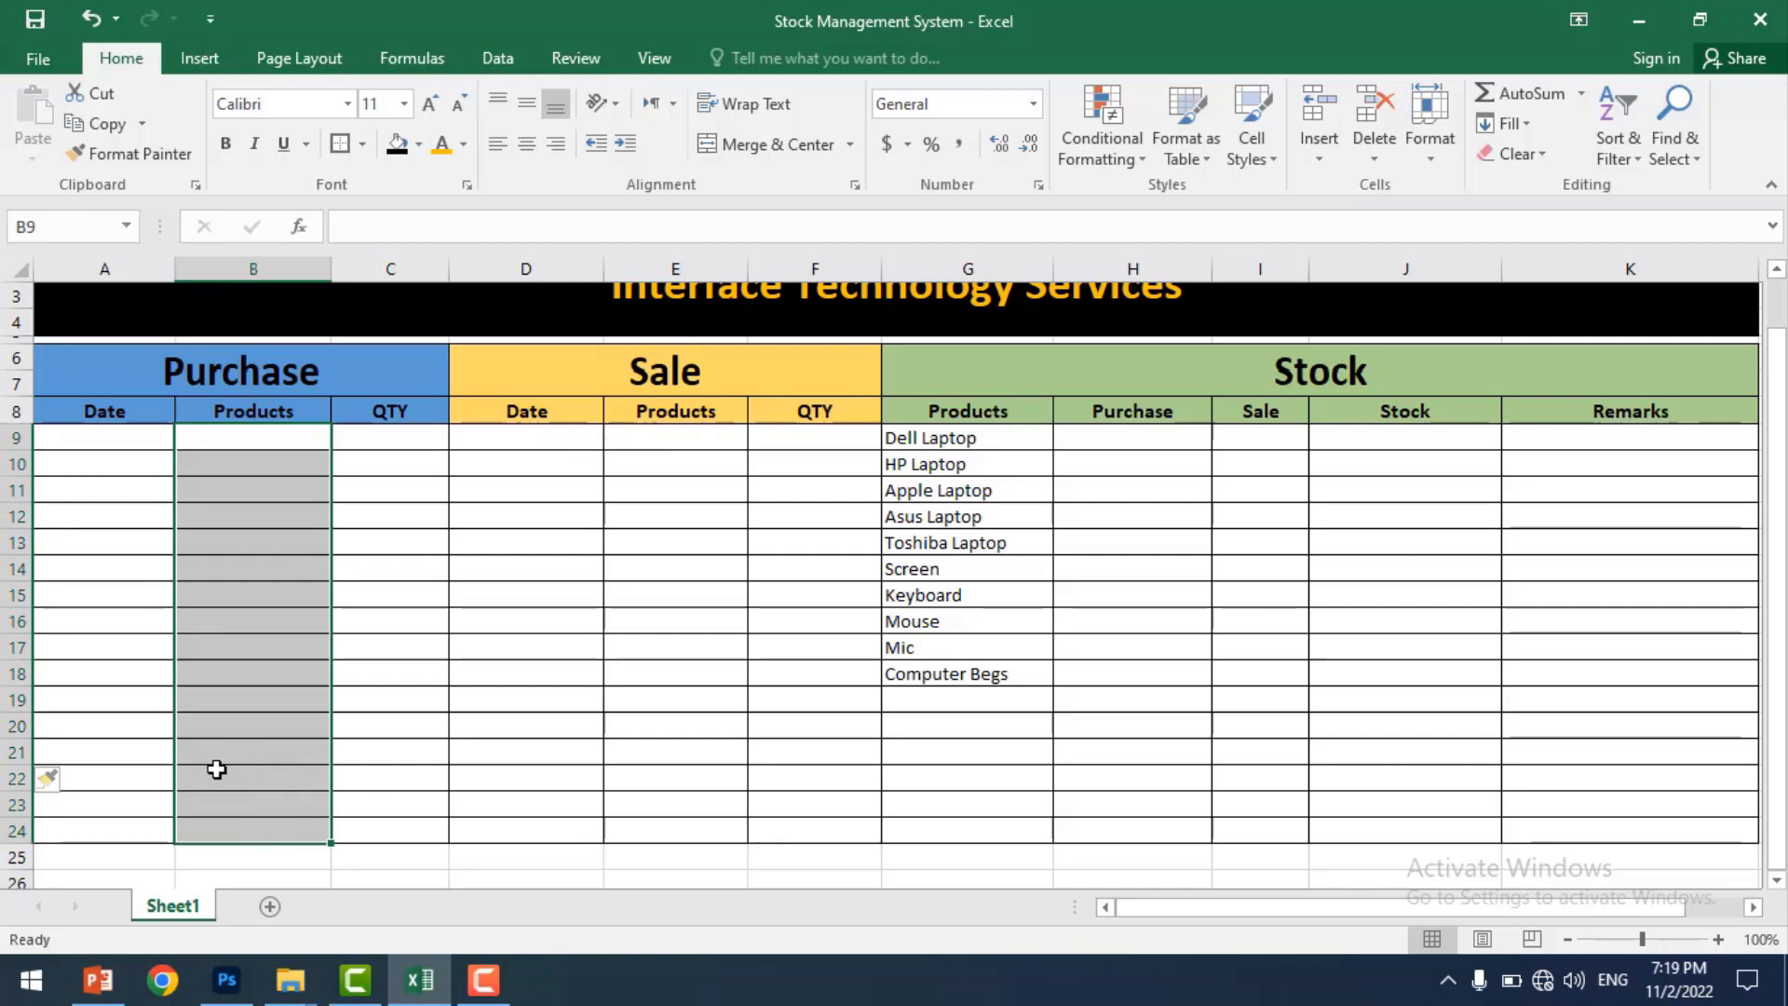
{"action": "left_click", "coordinate": [493, 61]}
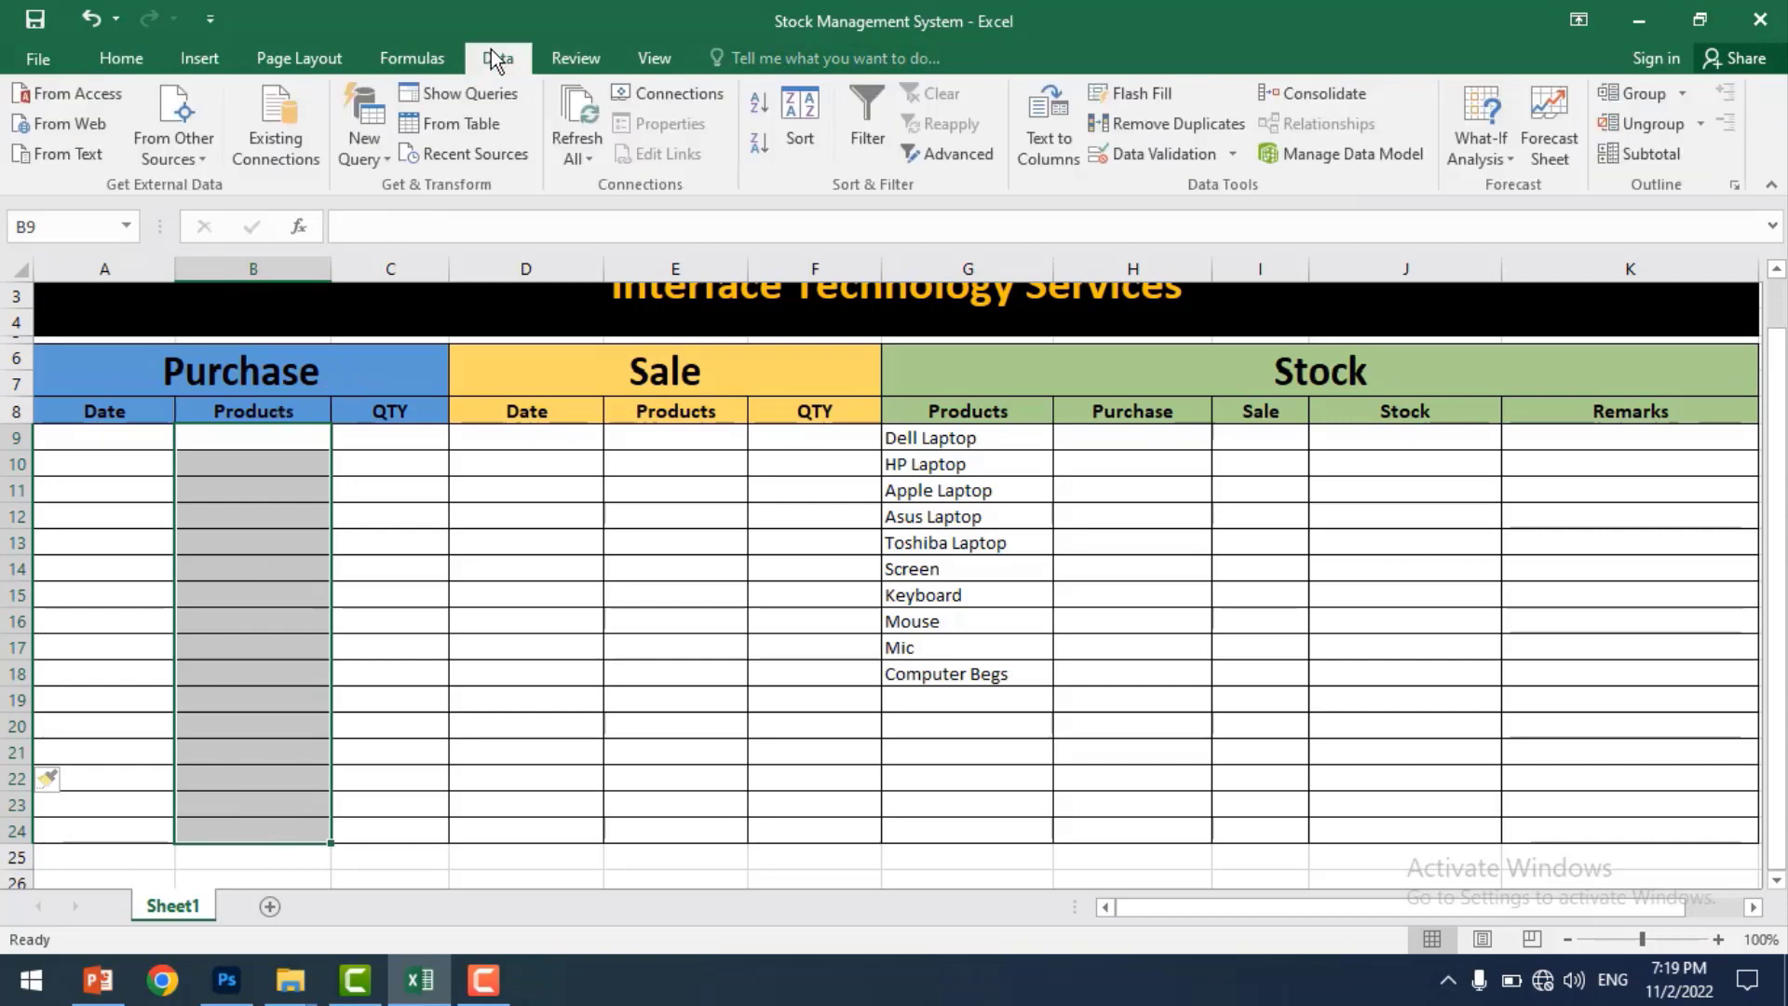
- Add a List data validation to B9:B24 with source =$G$9:$G$18
{"action": "left_click", "coordinate": [1140, 153]}
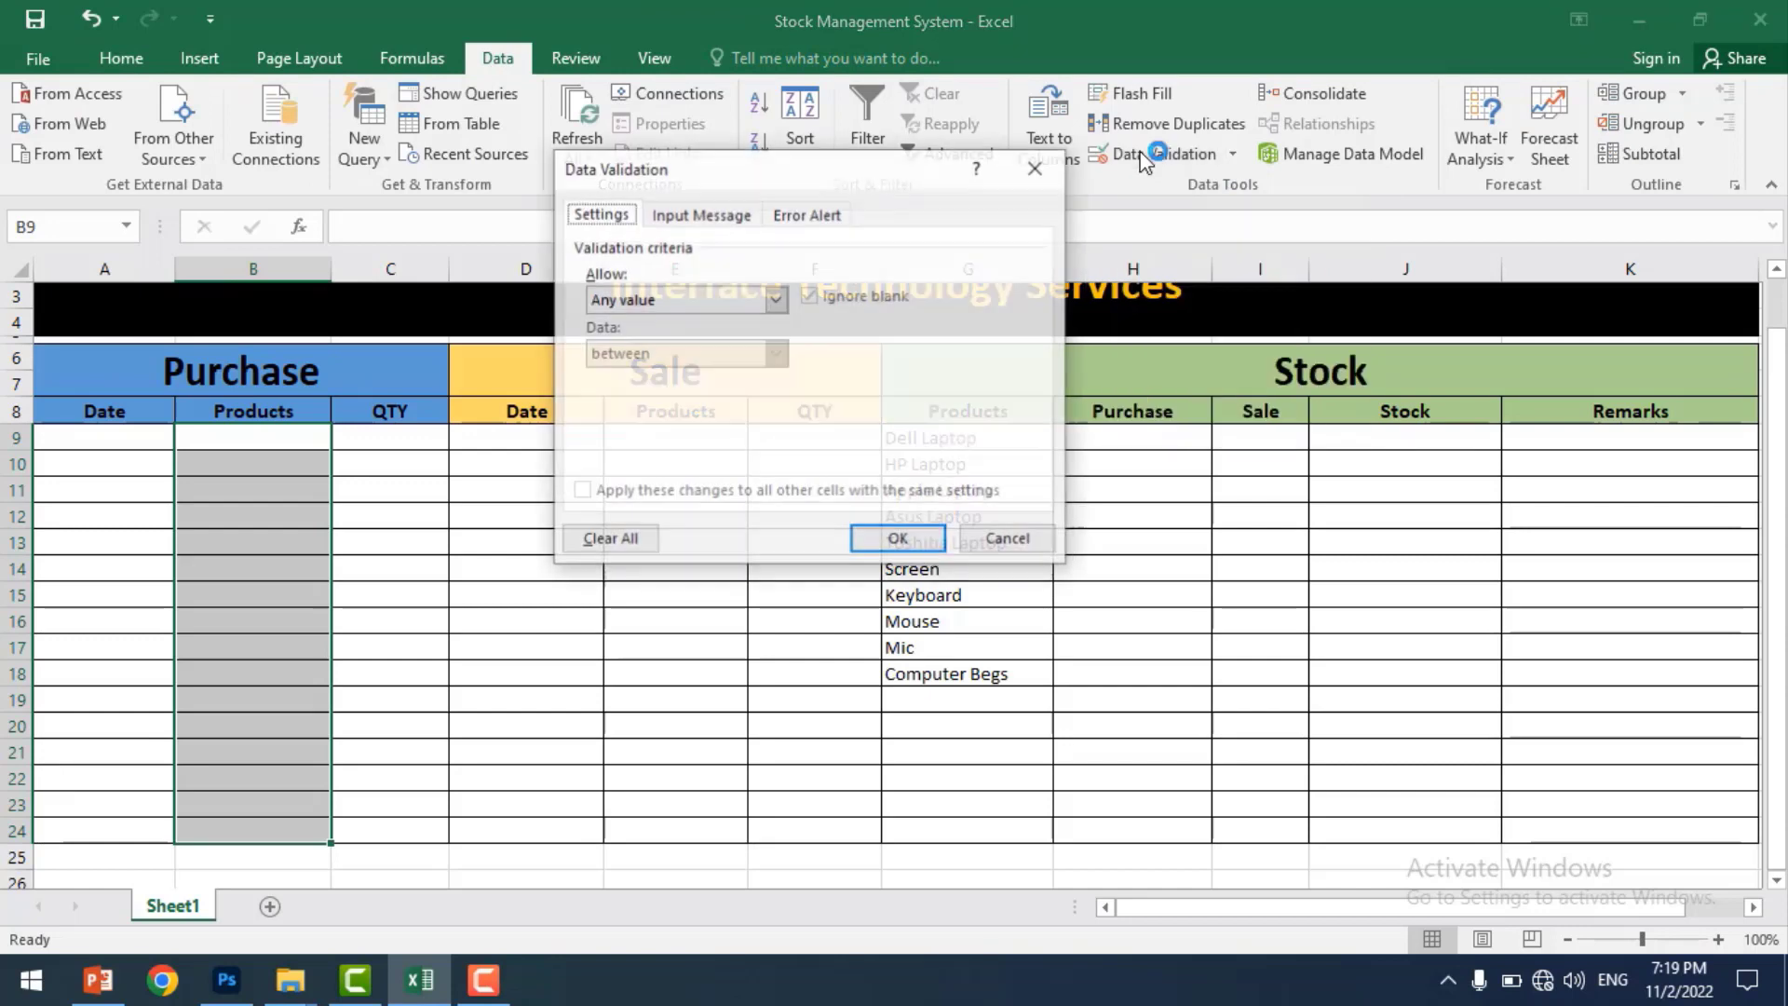
{"action": "left_click_drag", "start_coordinate": [797, 178], "coordinate": [449, 87]}
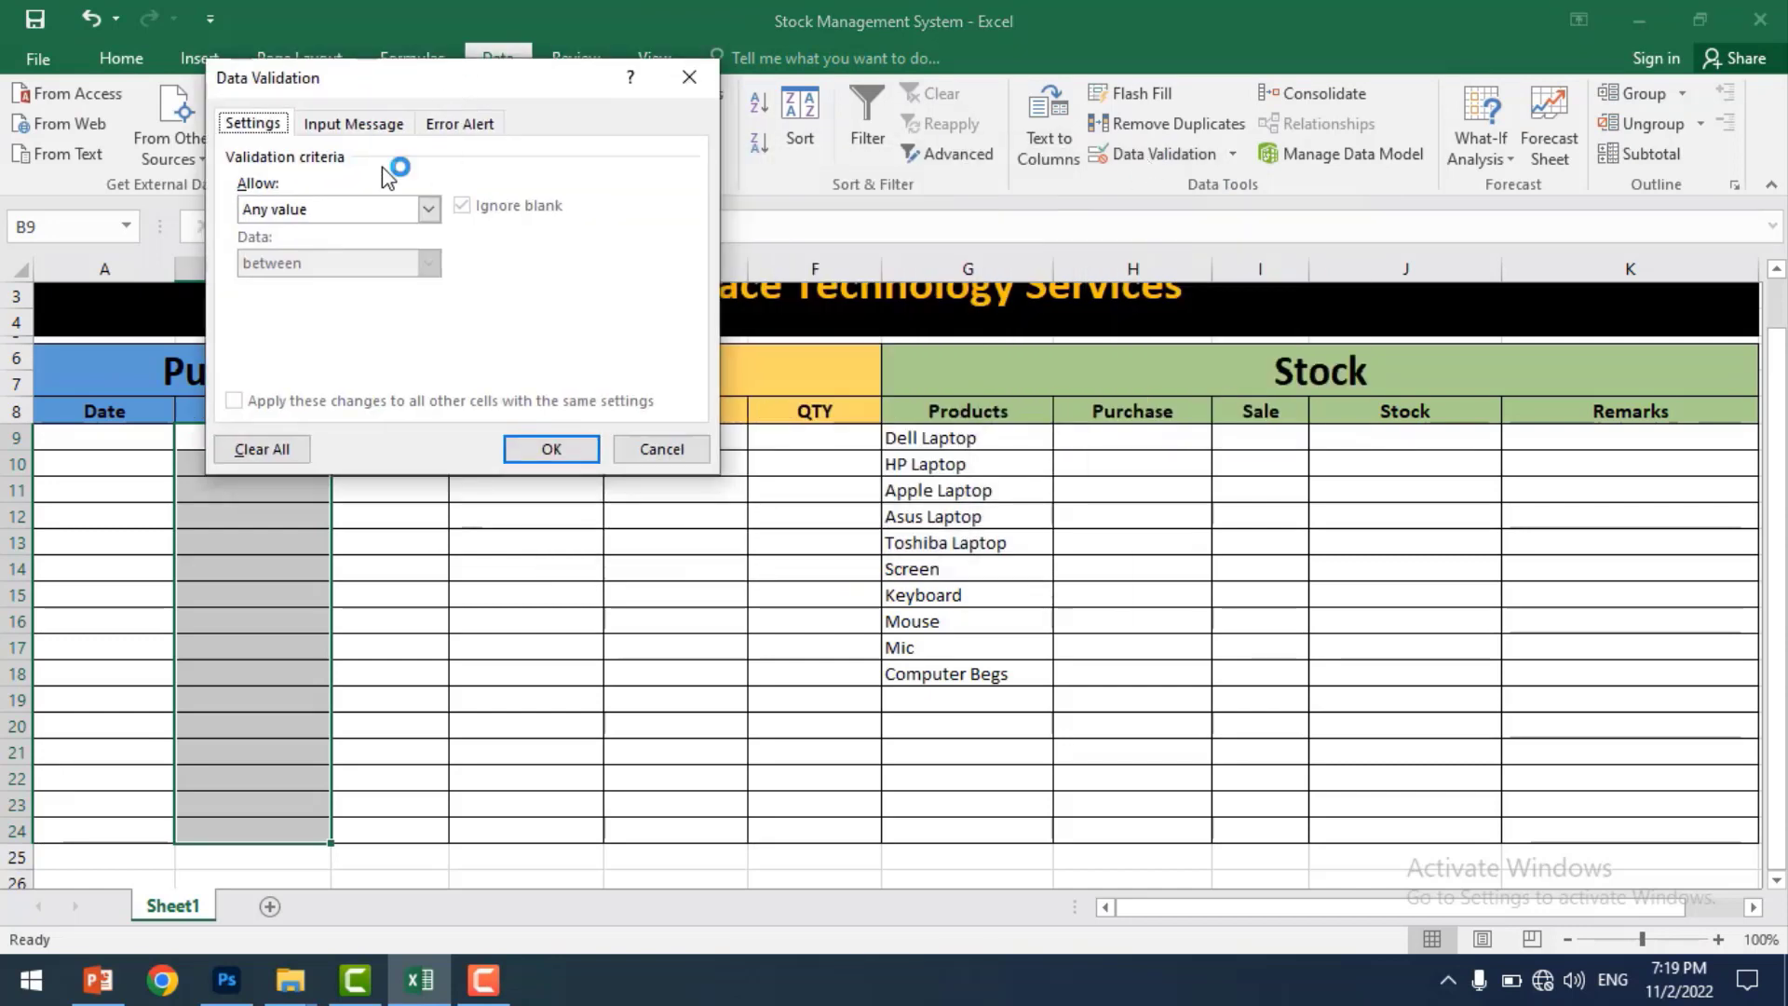
{"action": "left_click", "coordinate": [335, 212]}
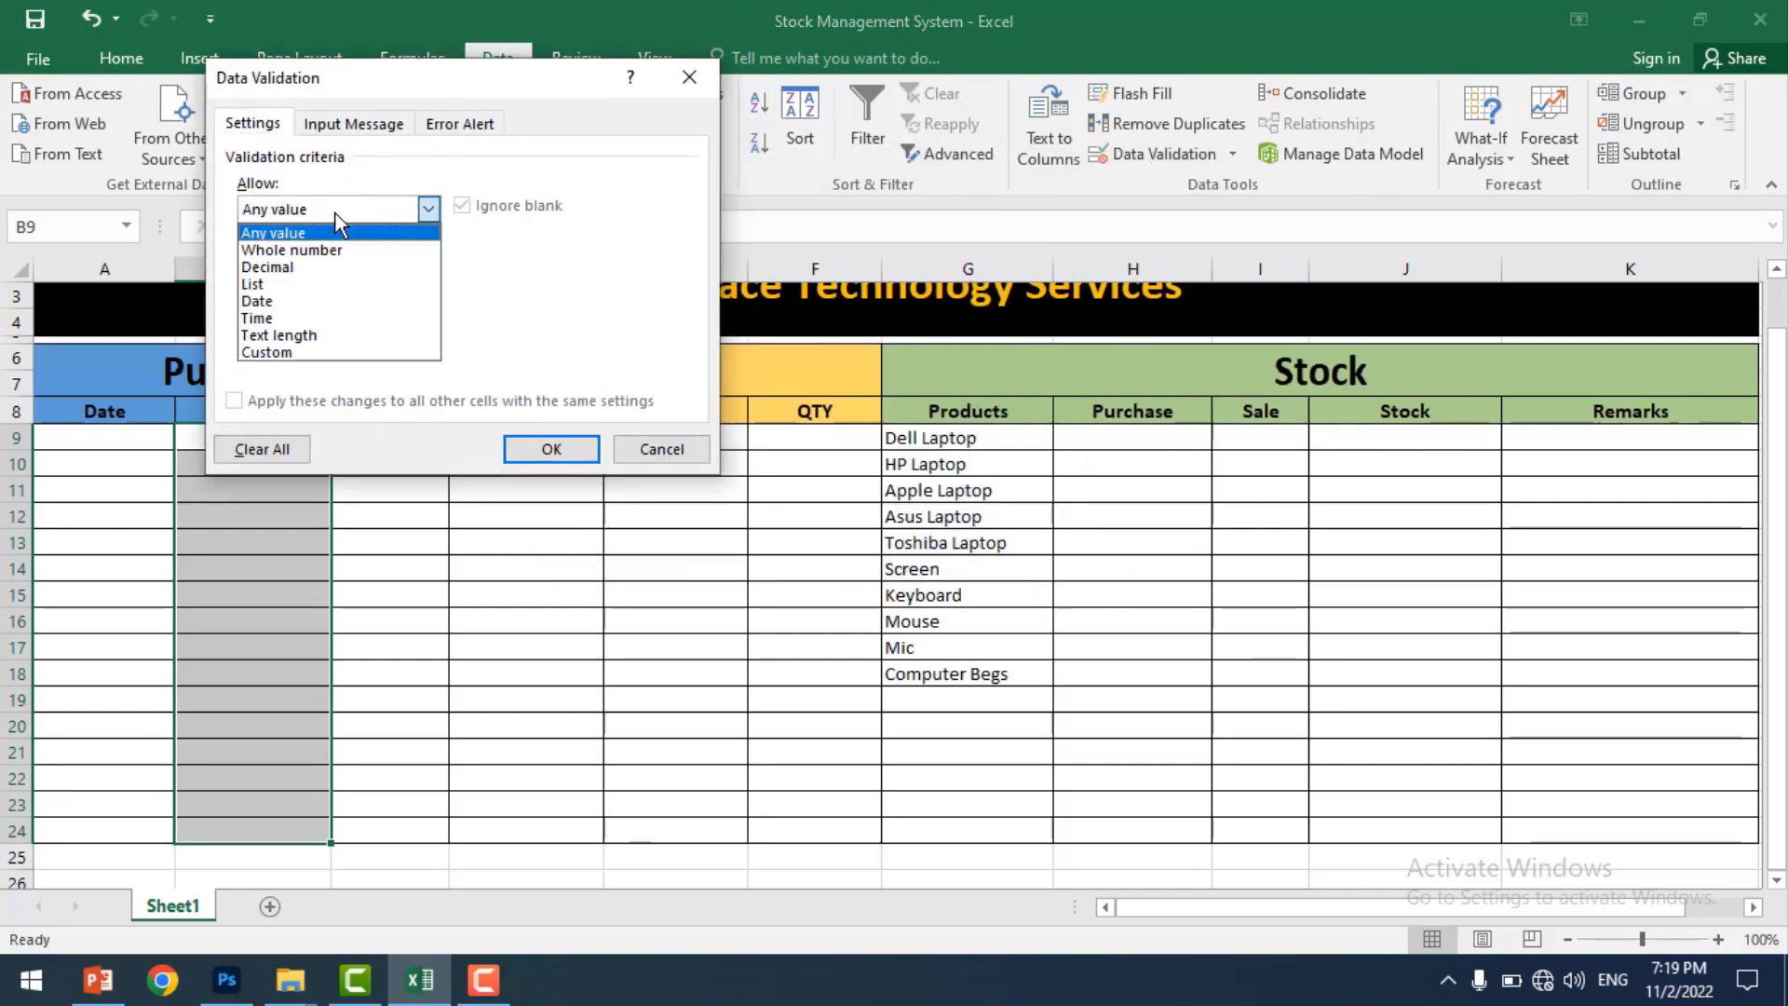
{"action": "left_click", "coordinate": [300, 284]}
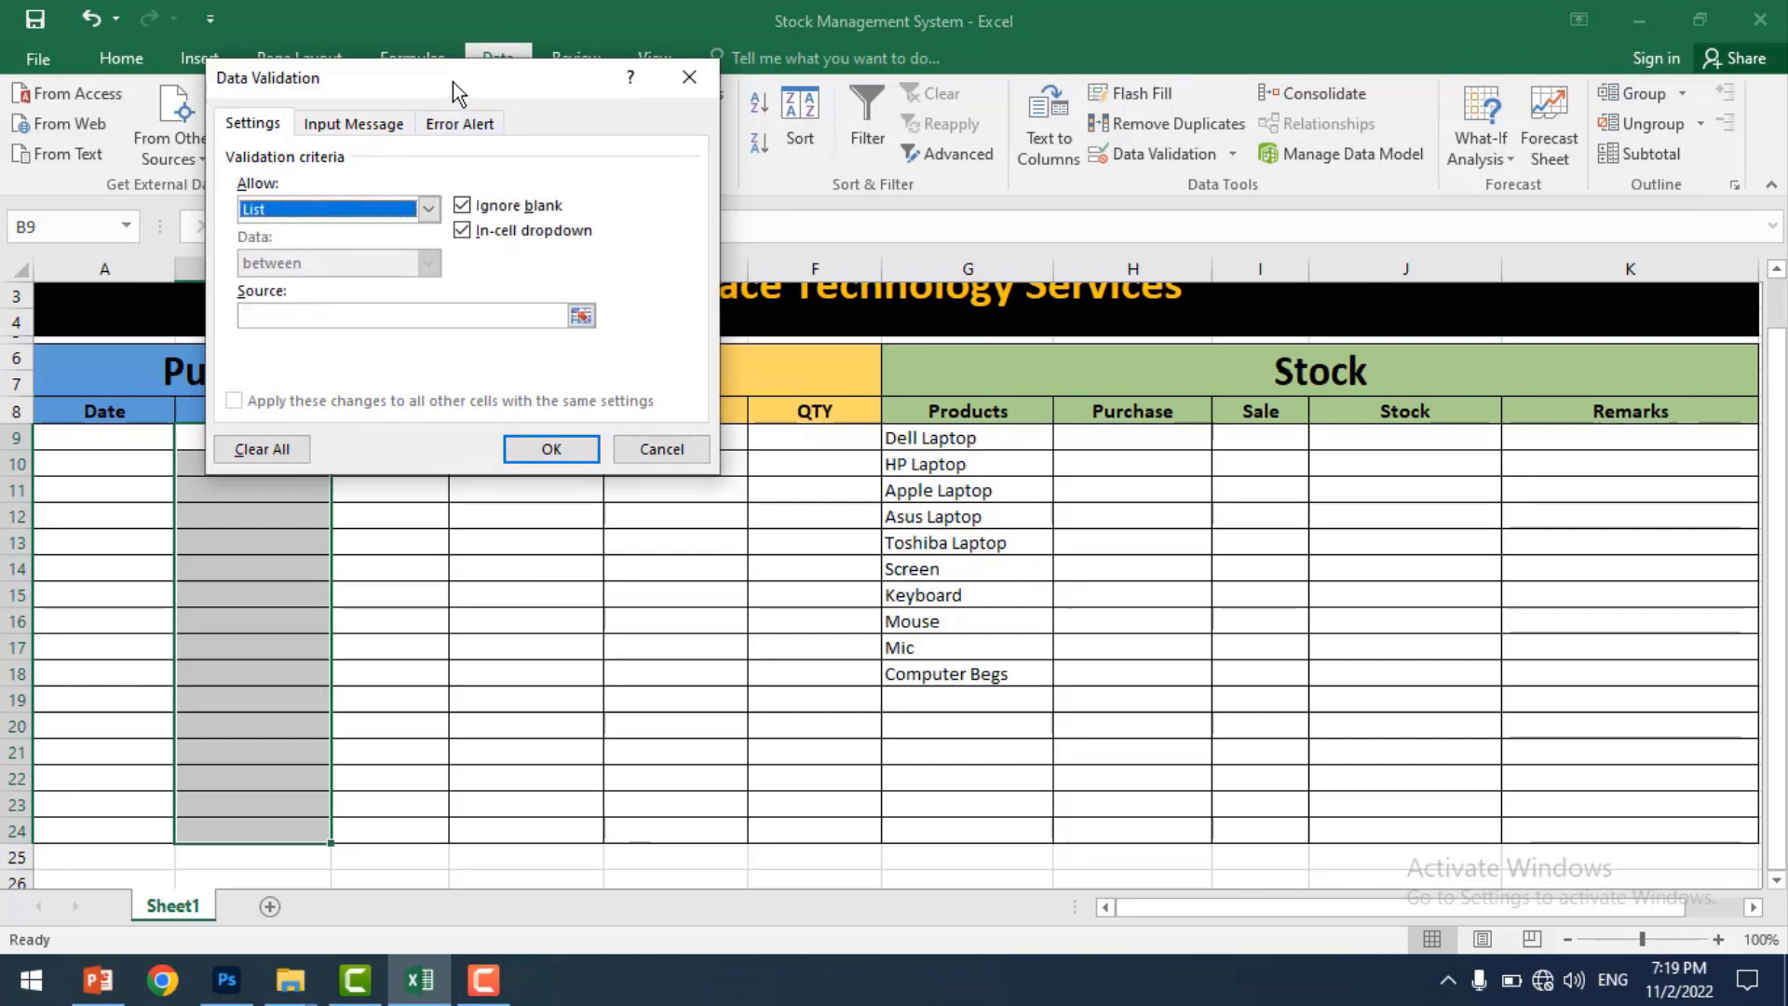
{"action": "left_click_drag", "start_coordinate": [452, 82], "coordinate": [578, 40]}
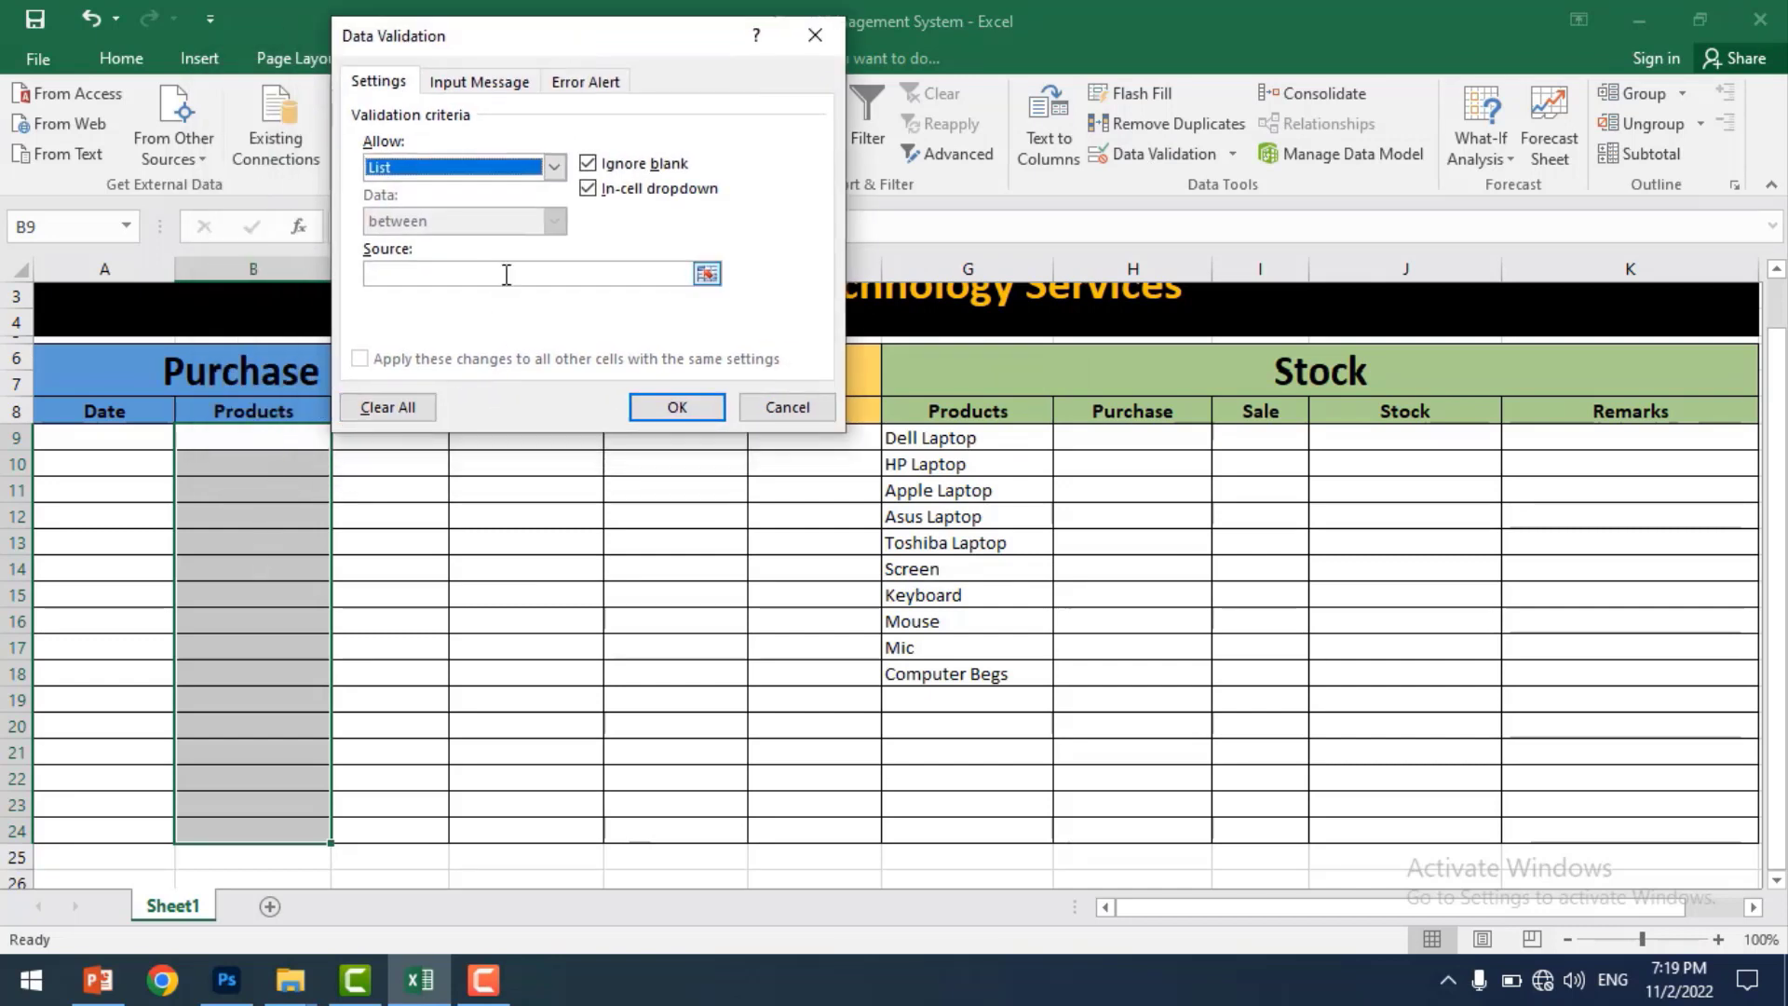
{"action": "left_click", "coordinate": [446, 273]}
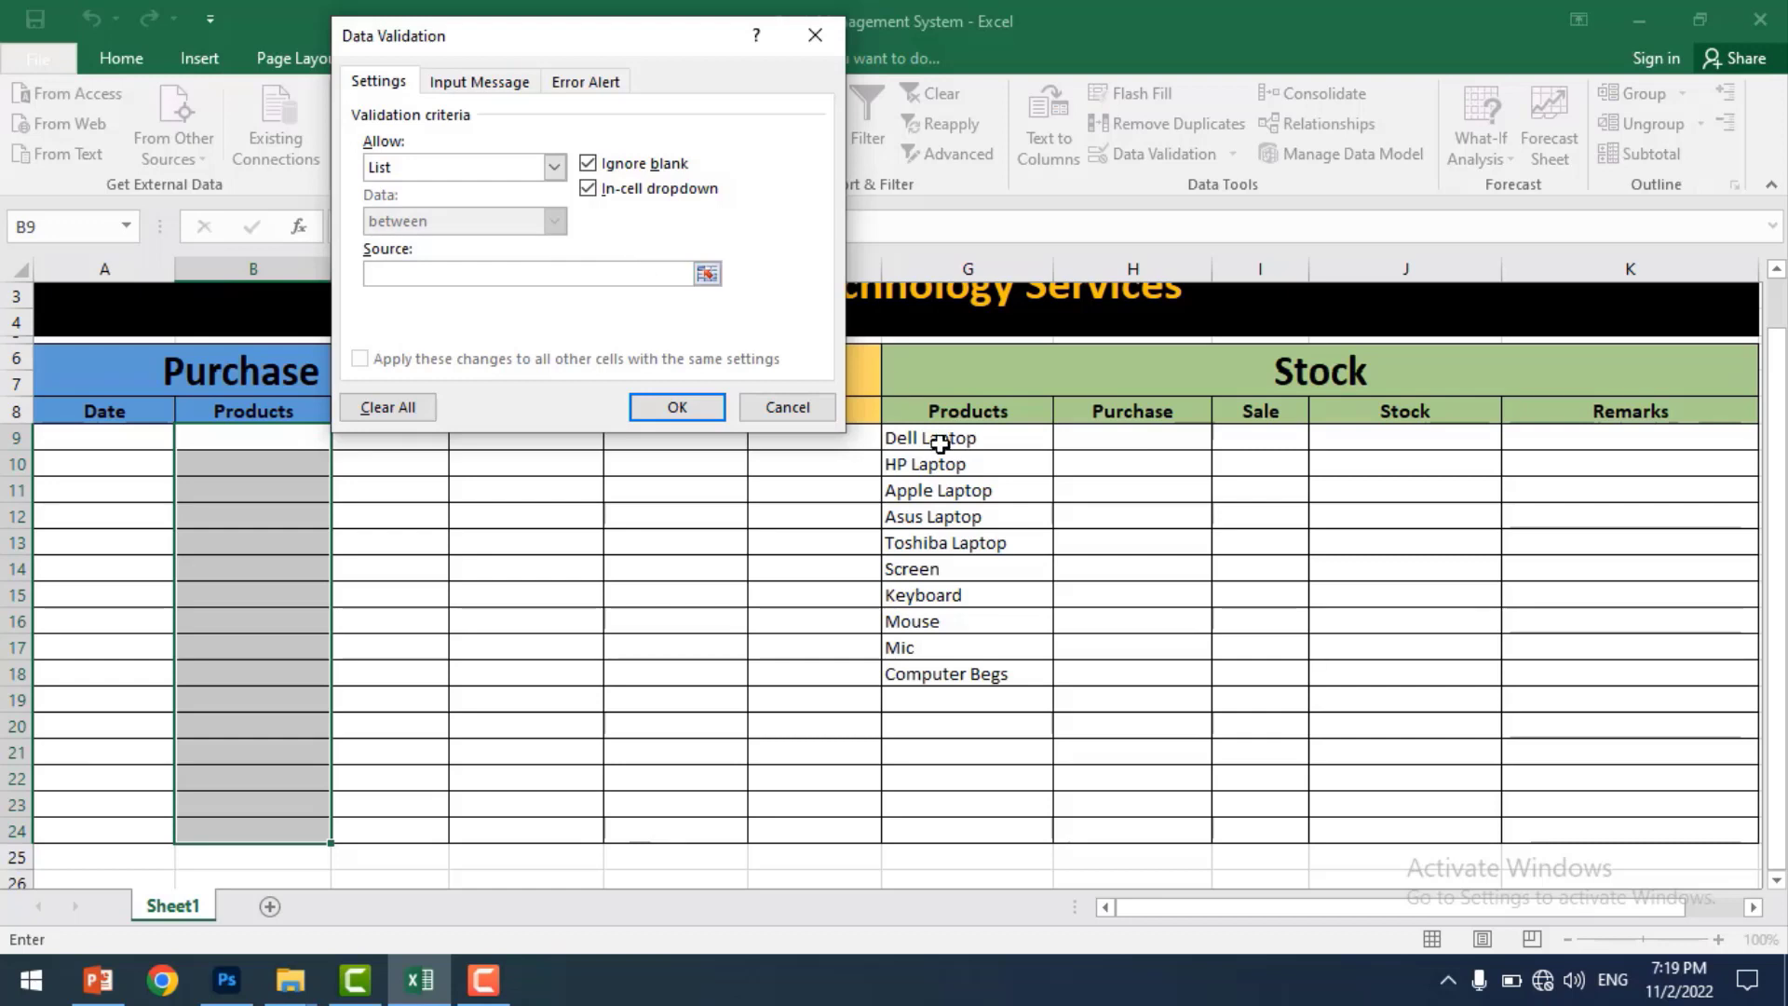
{"action": "left_click_drag", "start_coordinate": [943, 440], "coordinate": [962, 673]}
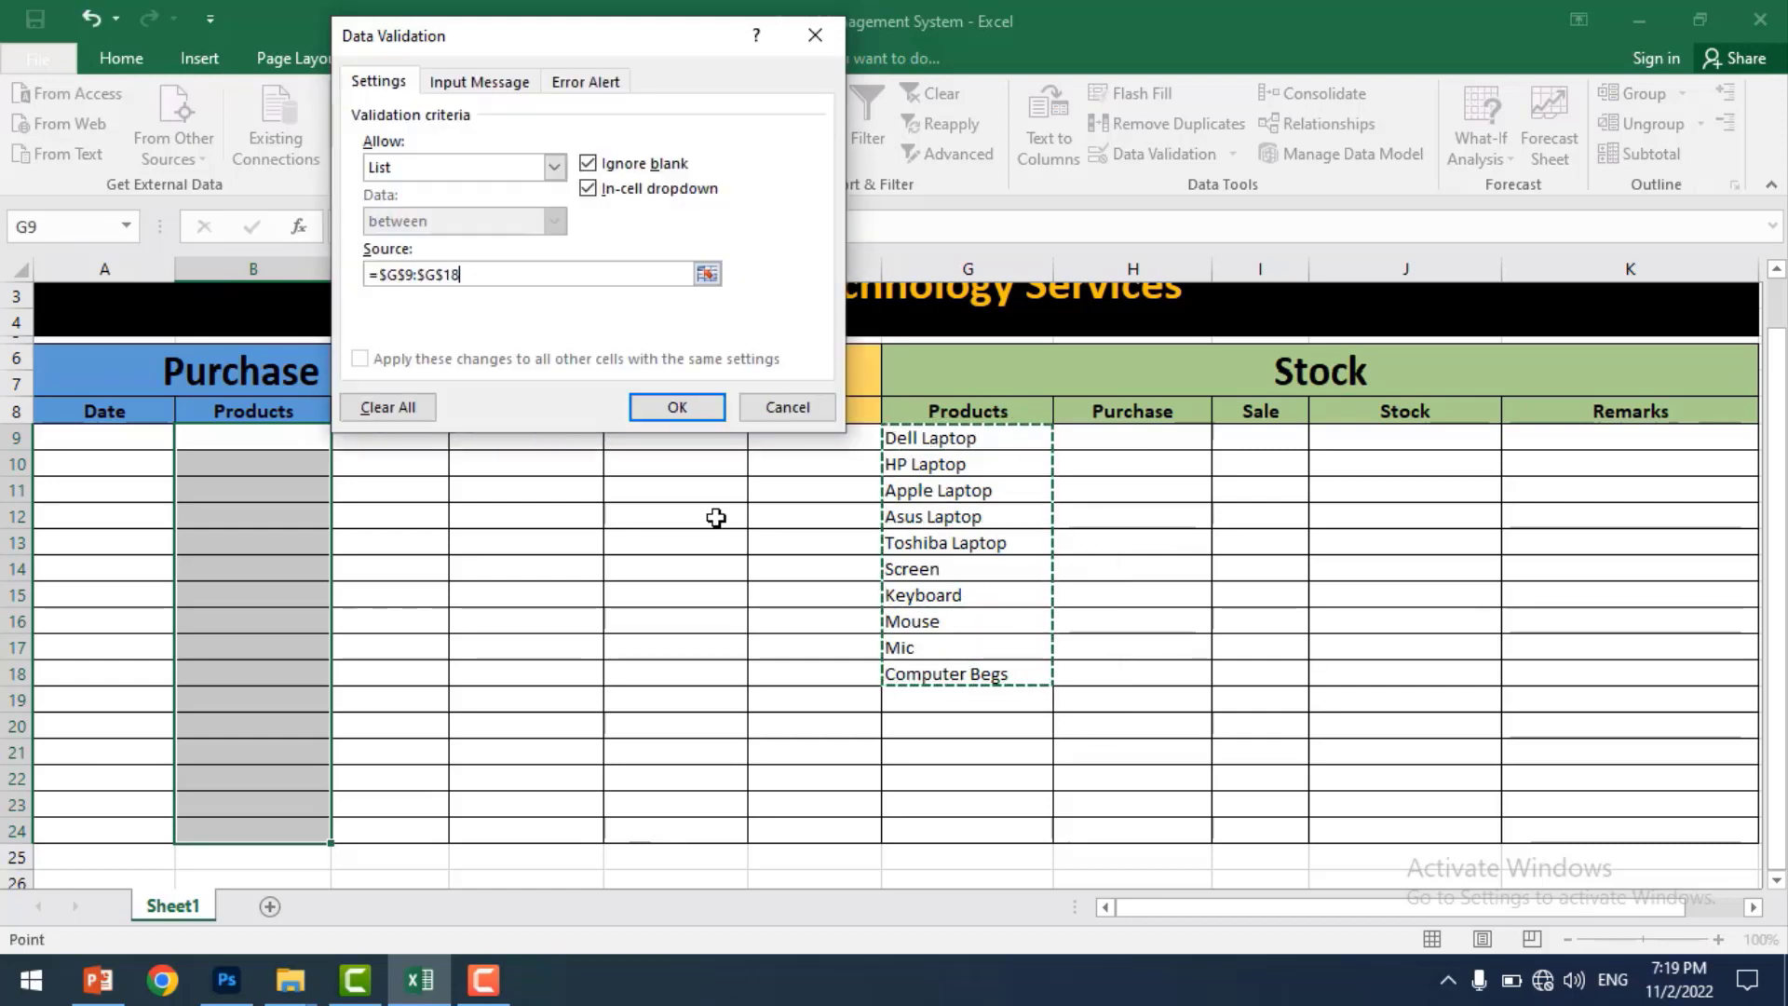
{"action": "left_click", "coordinate": [687, 412]}
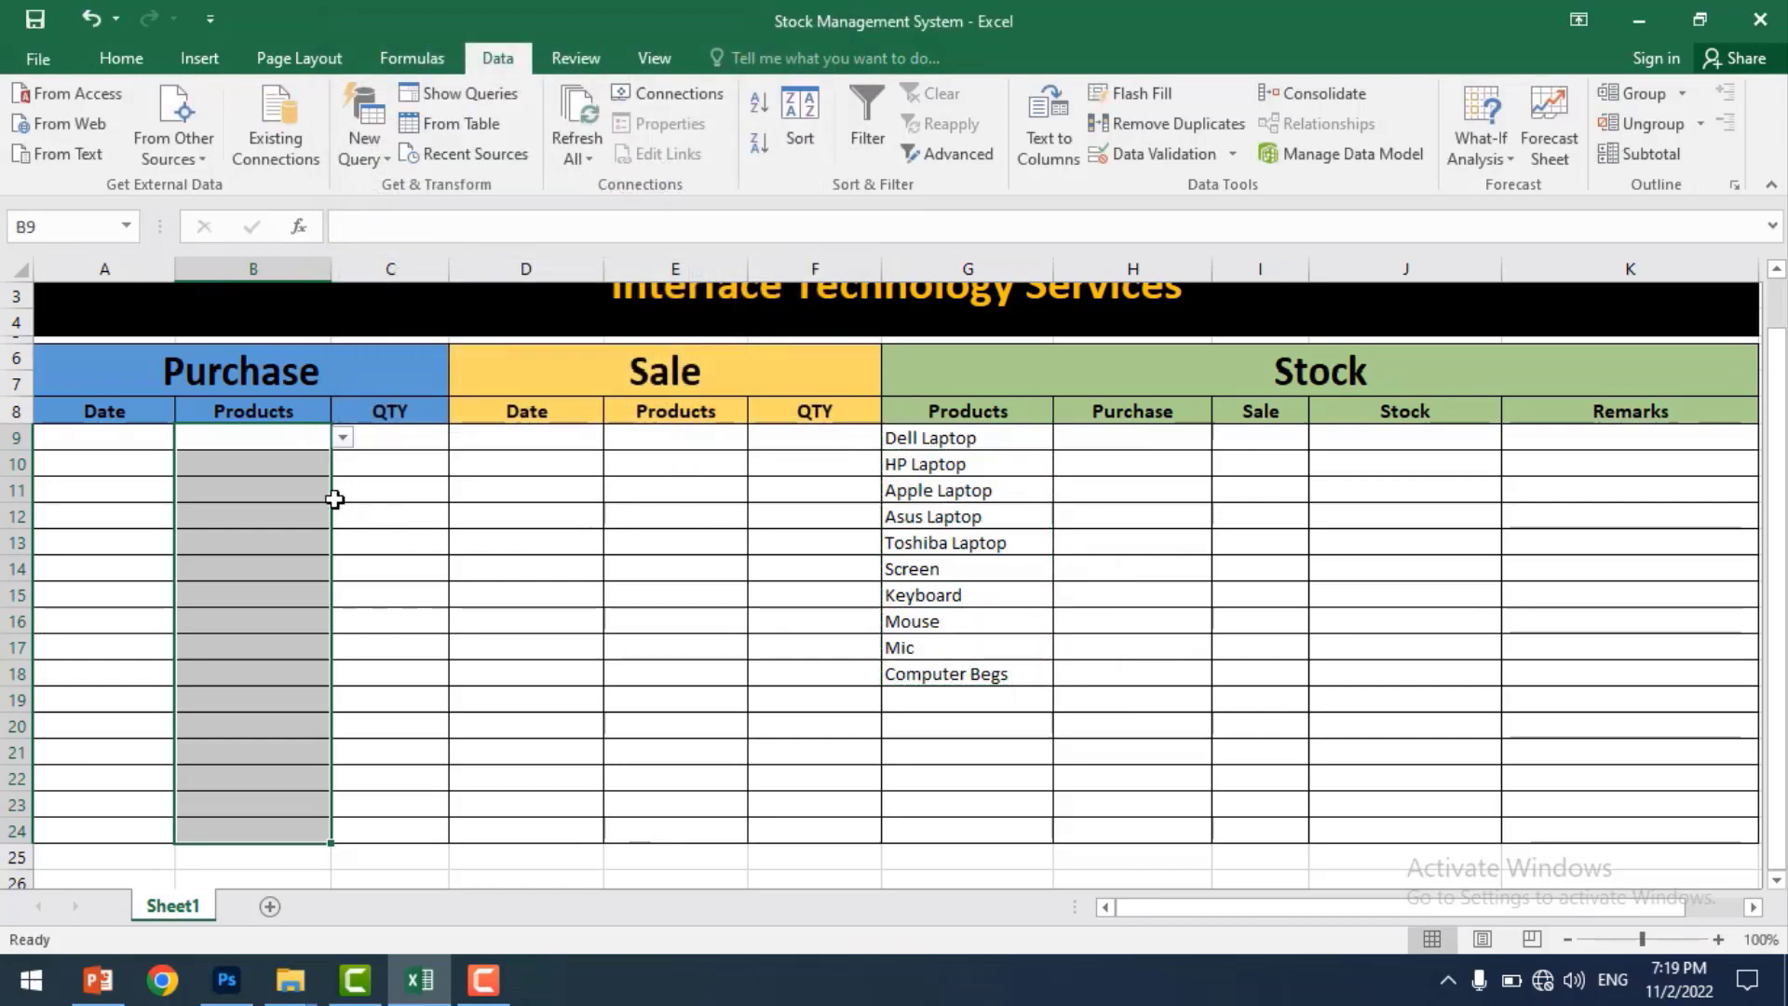
- Test the pick-list by choosing Toshiba Laptop in B9 and HP Laptop in B10
{"action": "left_click", "coordinate": [299, 464]}
{"action": "left_click", "coordinate": [299, 486]}
{"action": "left_click", "coordinate": [302, 518]}
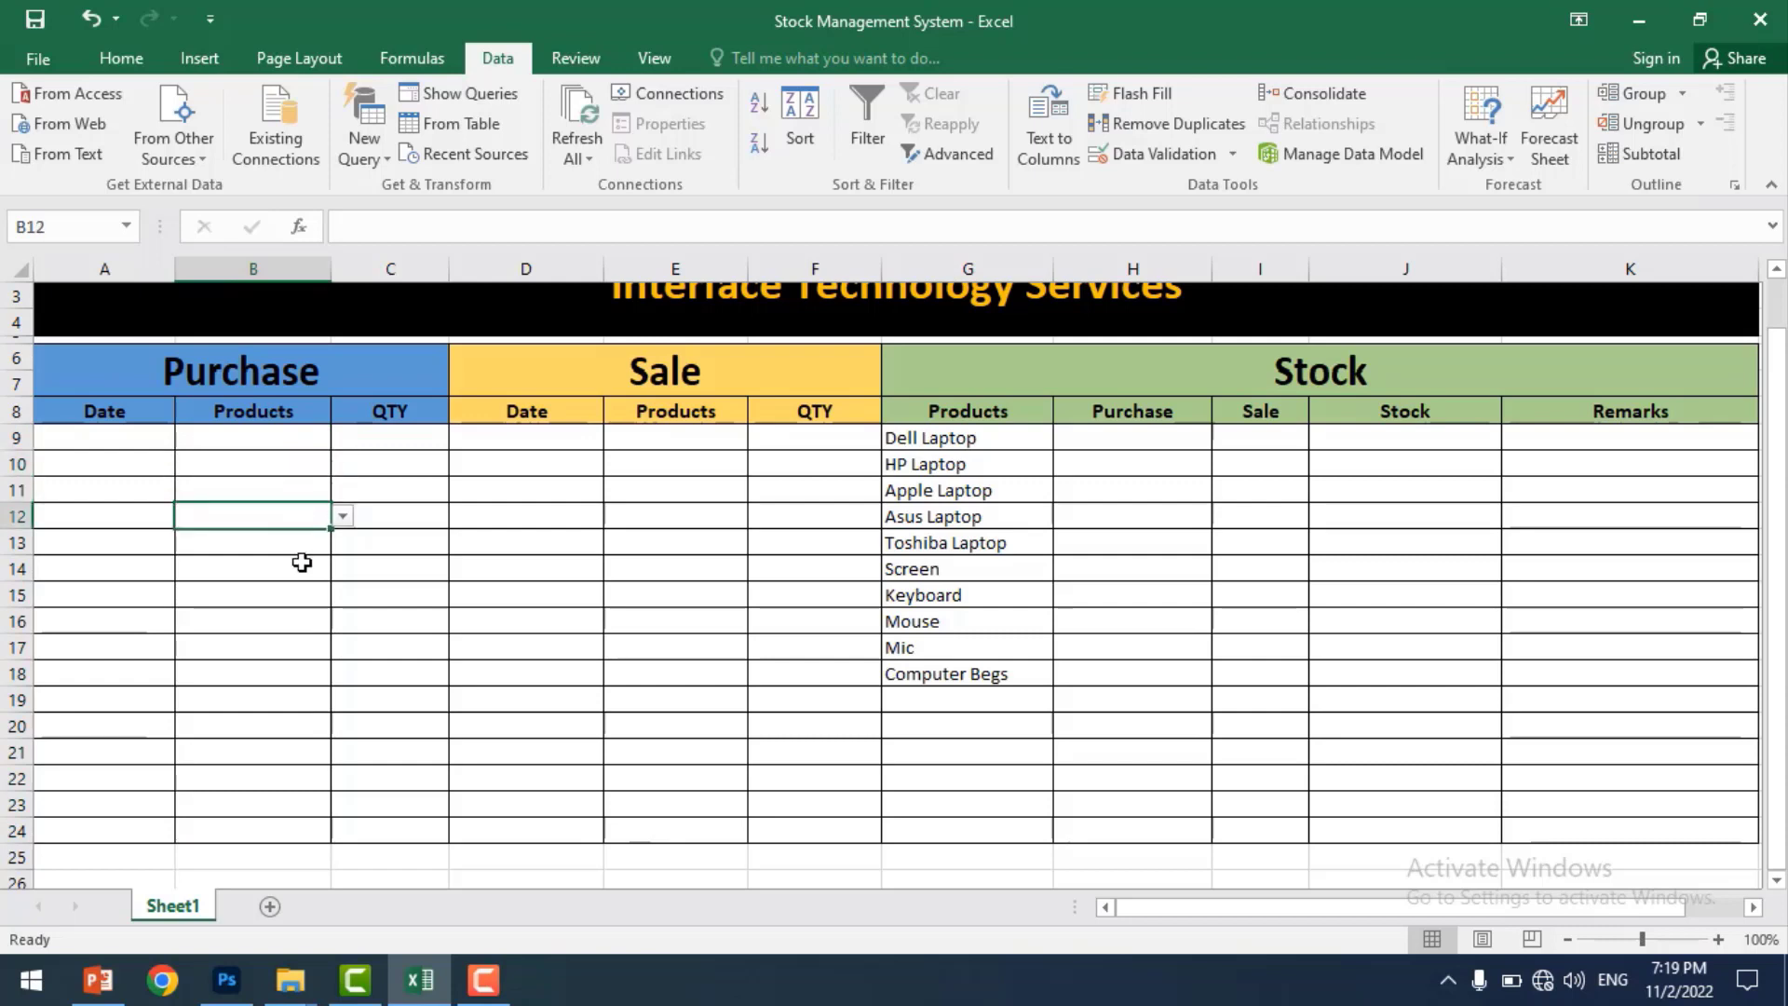
{"action": "key", "text": "Down"}
{"action": "key", "text": "Down"}
{"action": "key", "text": "Down"}
{"action": "left_click", "coordinate": [299, 438]}
{"action": "left_click", "coordinate": [343, 438]}
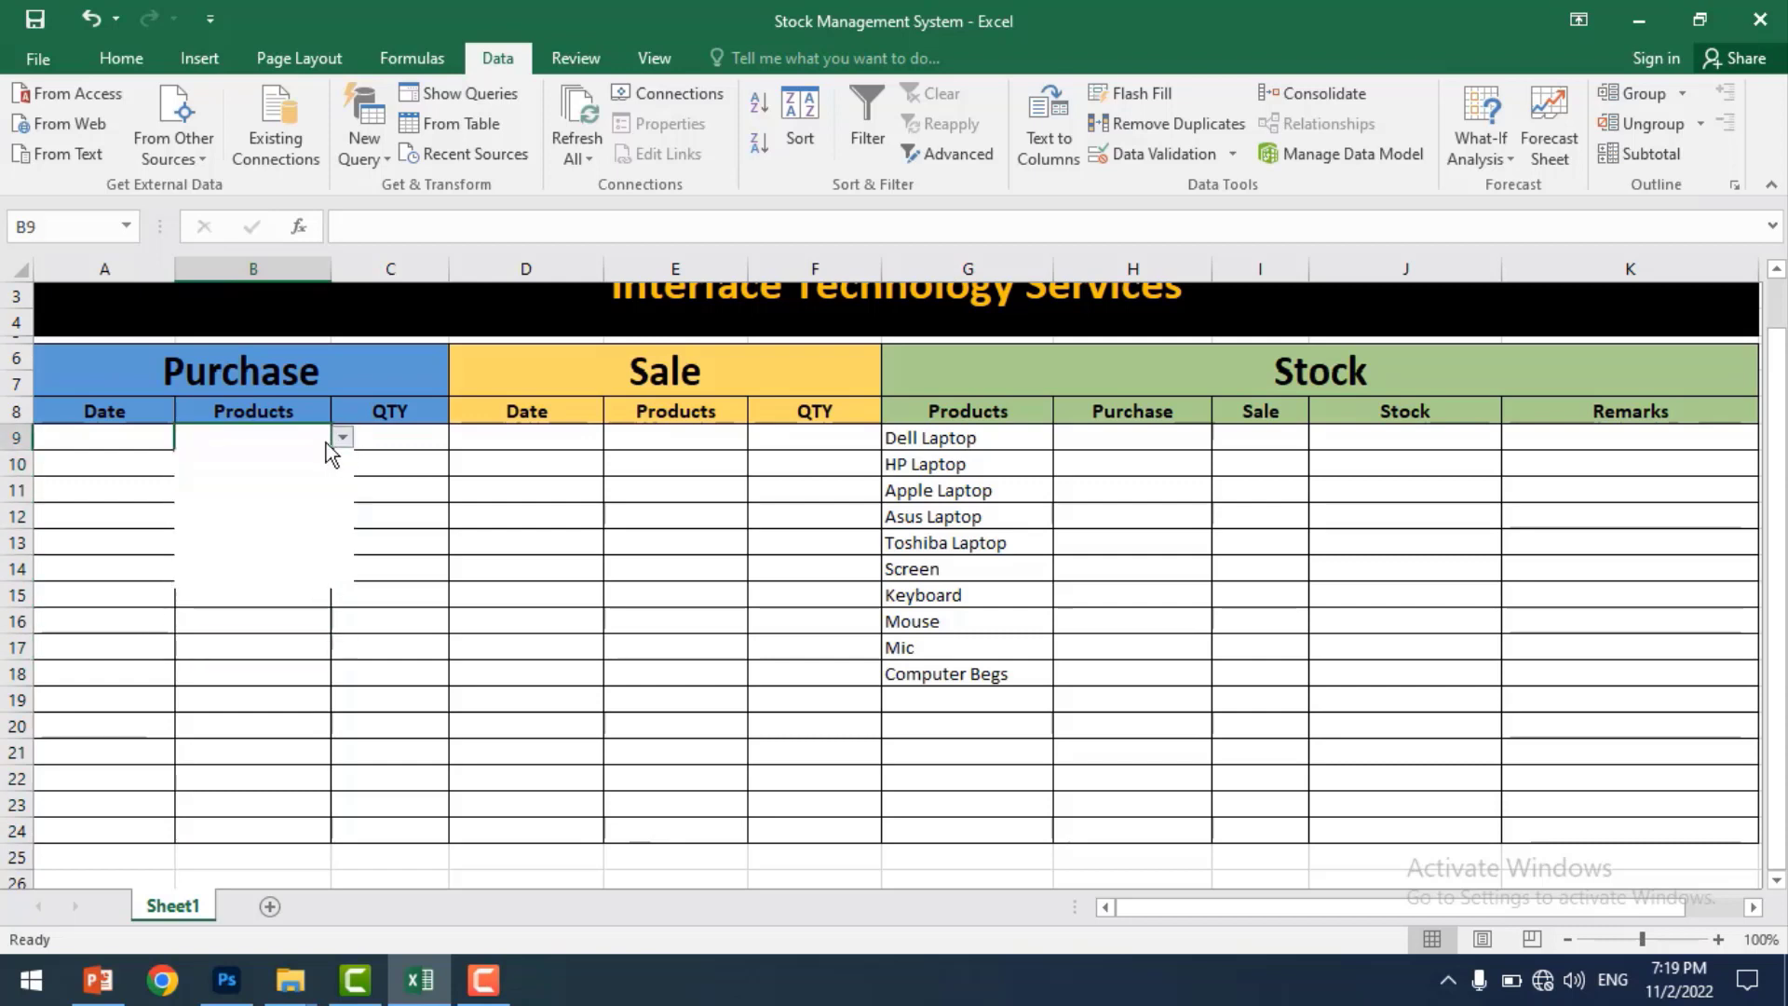
{"action": "left_click", "coordinate": [270, 527]}
{"action": "left_click", "coordinate": [281, 458]}
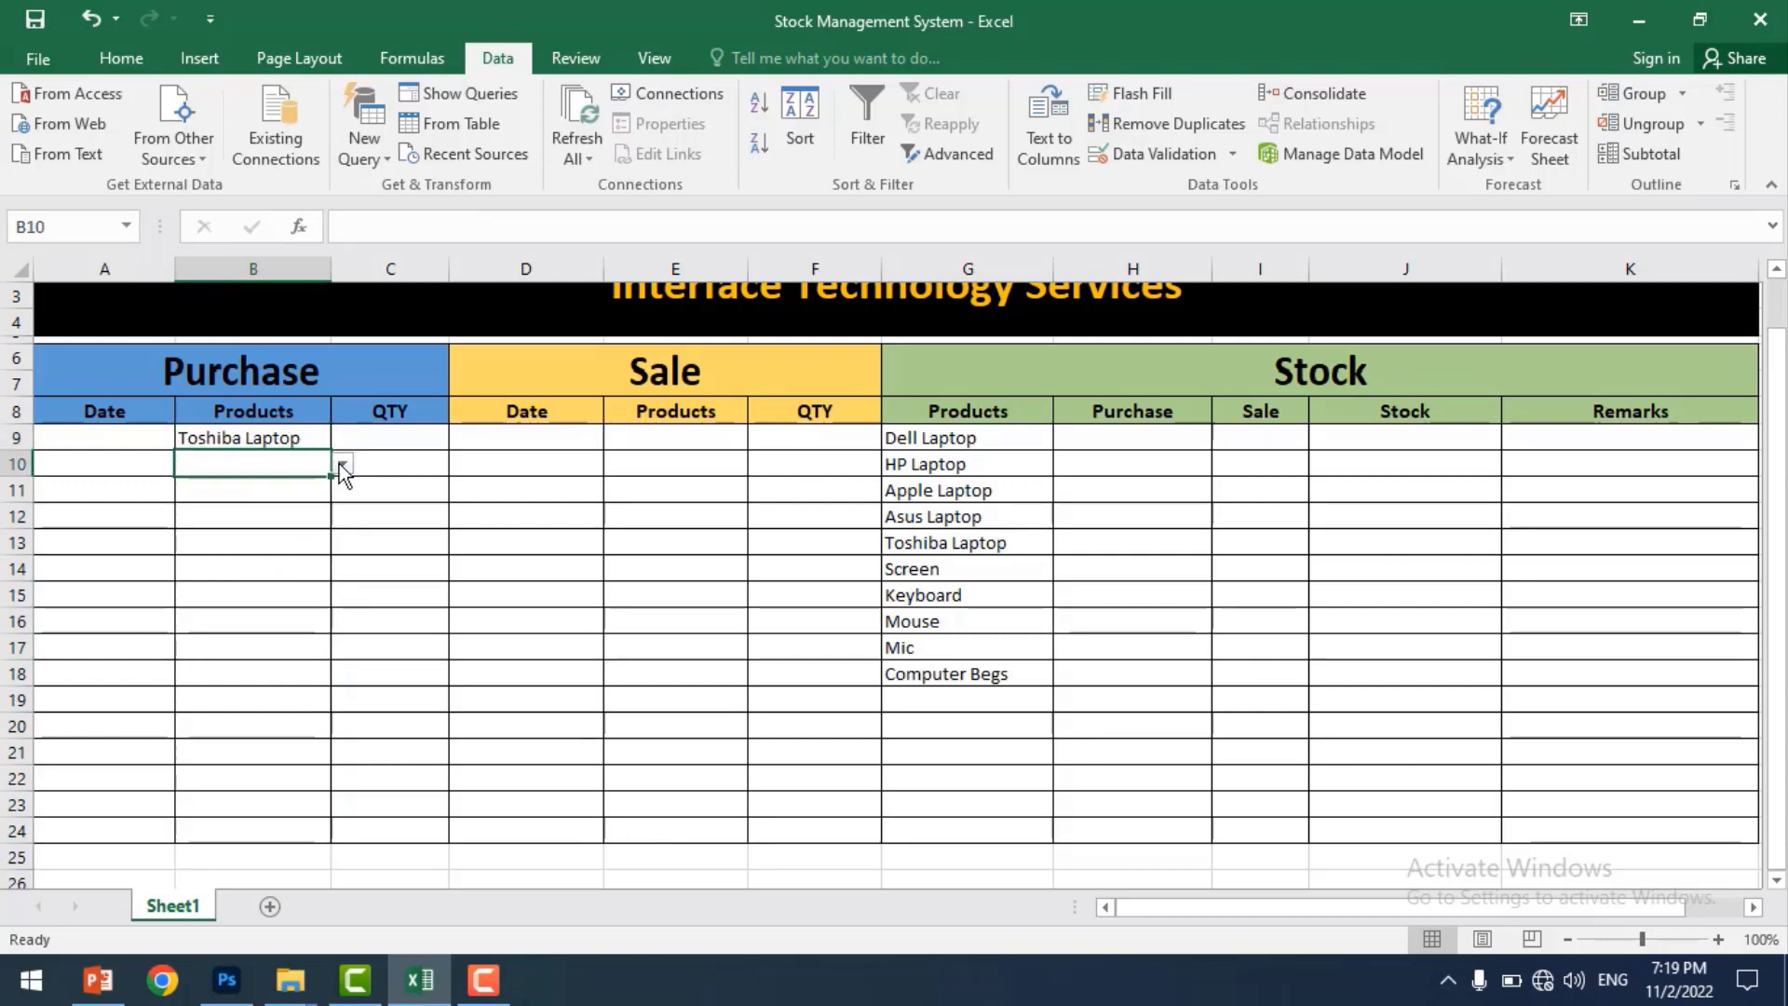
{"action": "left_click", "coordinate": [344, 464]}
{"action": "left_click", "coordinate": [284, 504]}
- Delete the test product entries from B9:B10
{"action": "left_click_drag", "start_coordinate": [292, 437], "coordinate": [288, 468]}
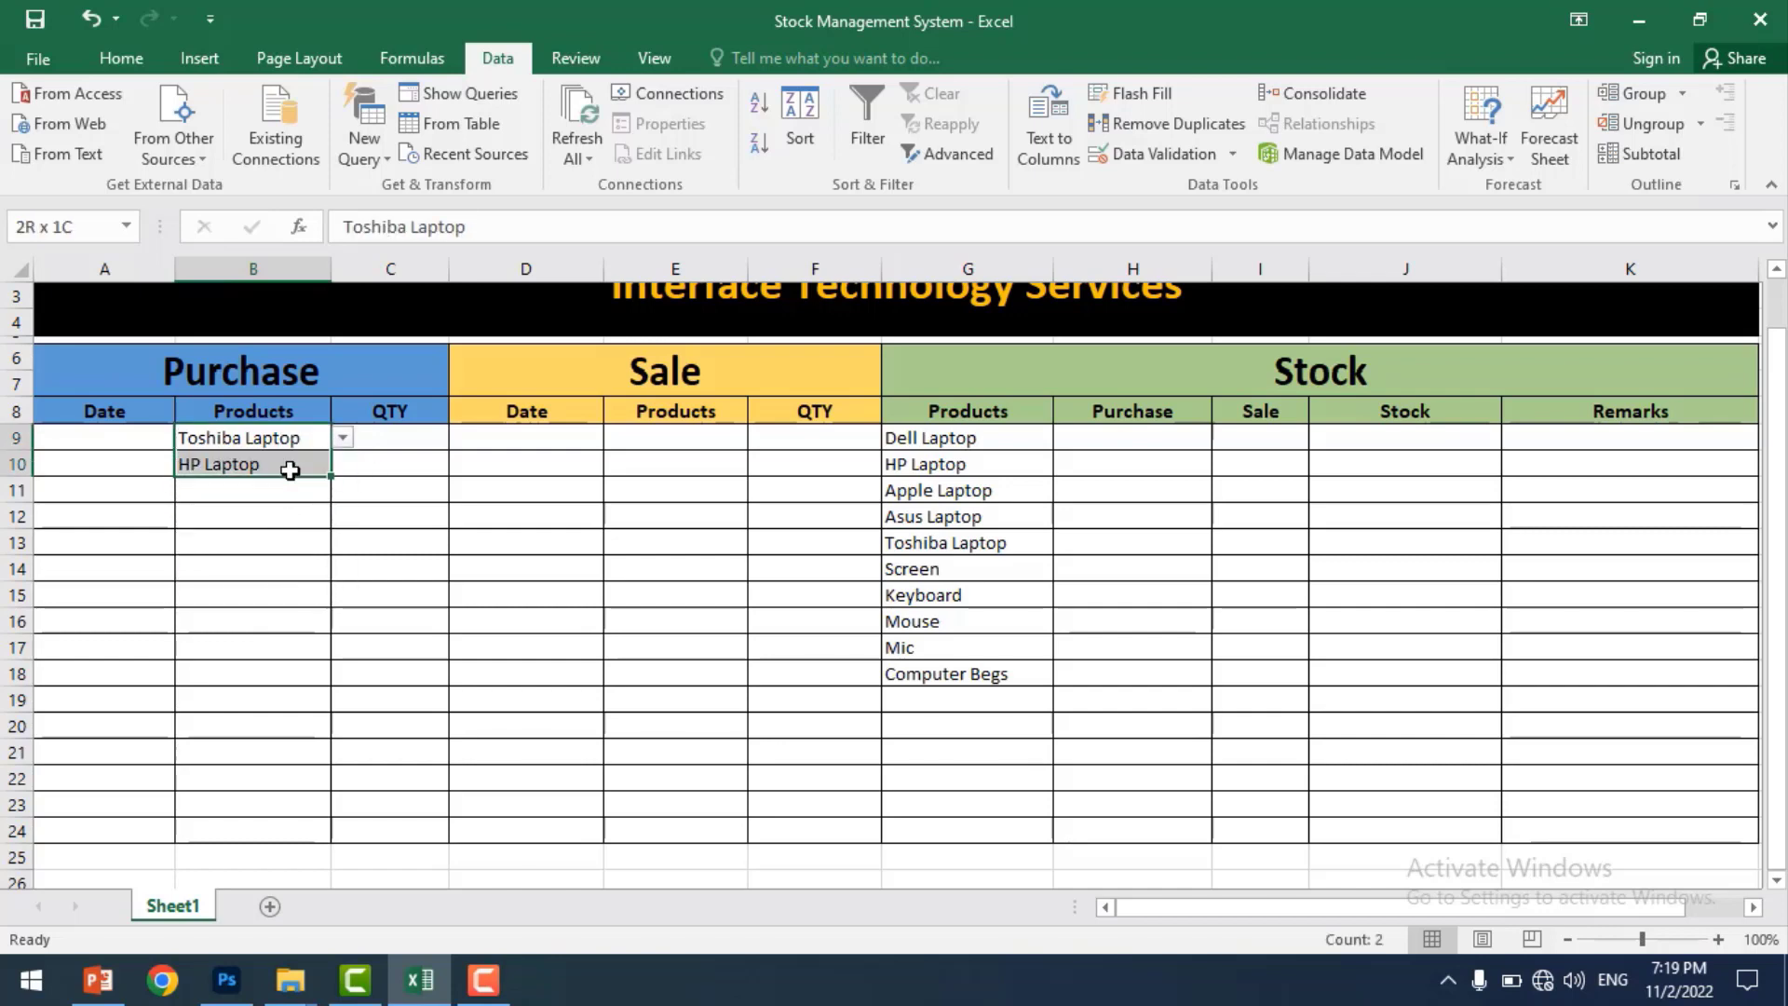
{"action": "key", "text": "Delete"}
{"action": "left_click", "coordinate": [289, 527]}
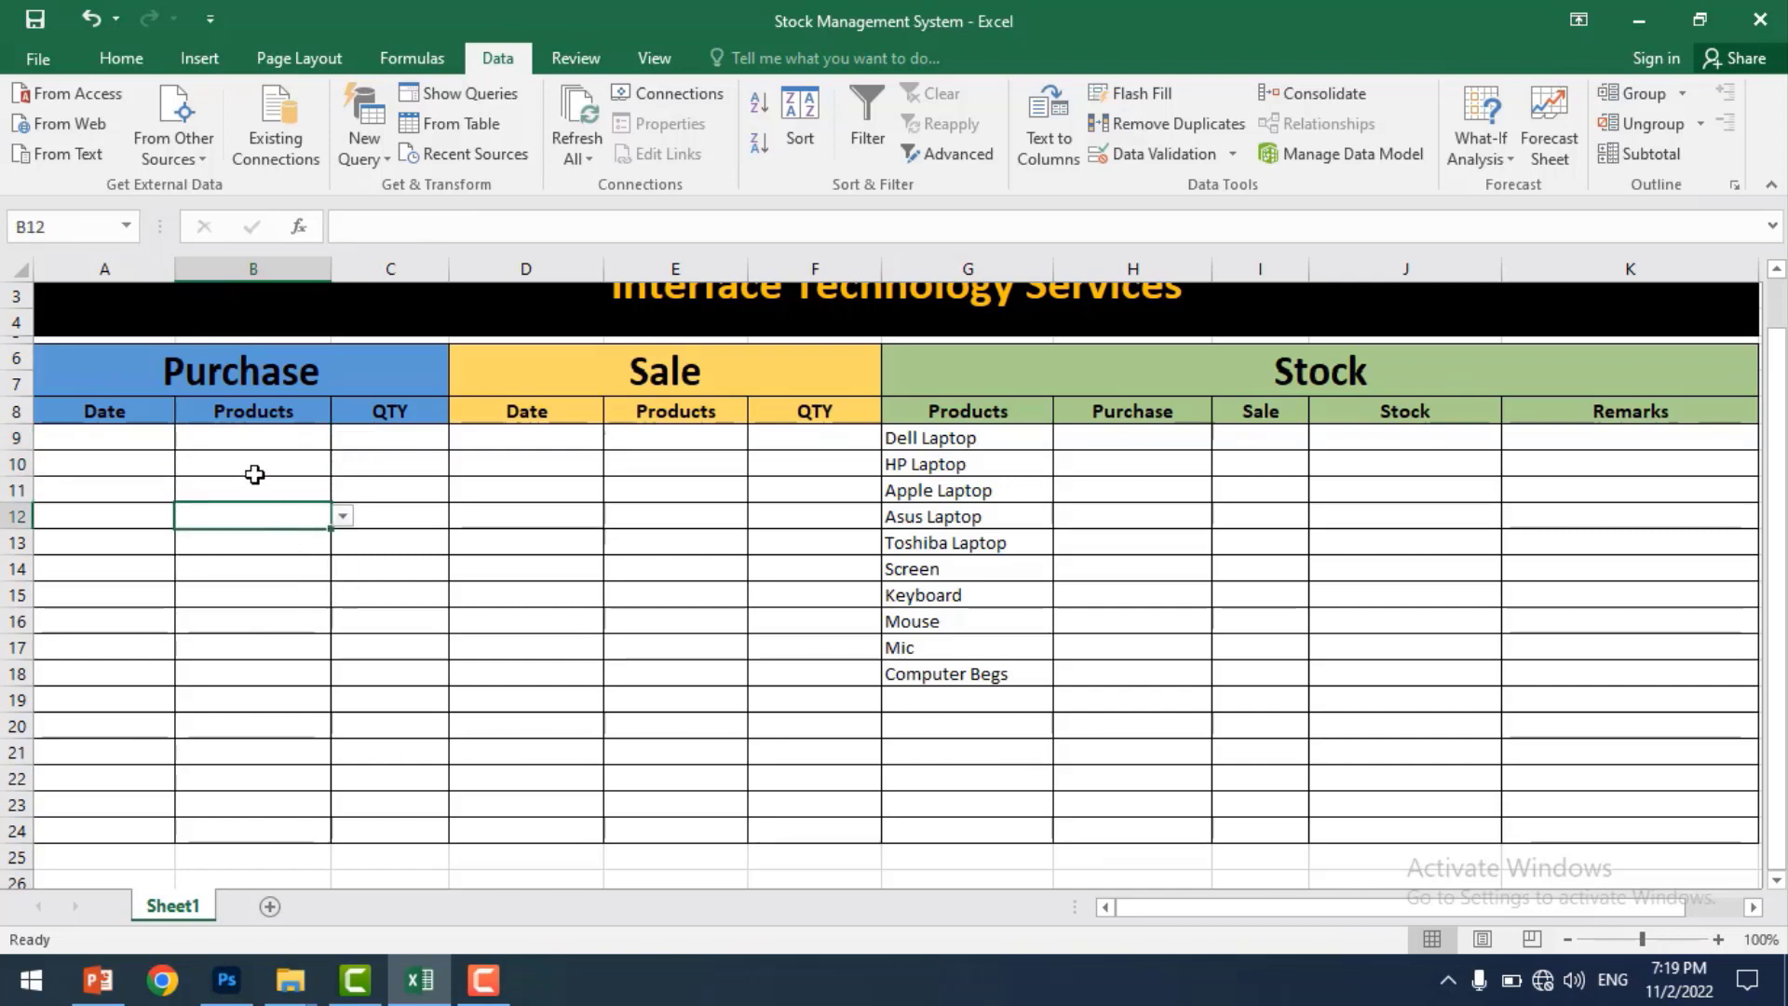
{"action": "left_click", "coordinate": [246, 443]}
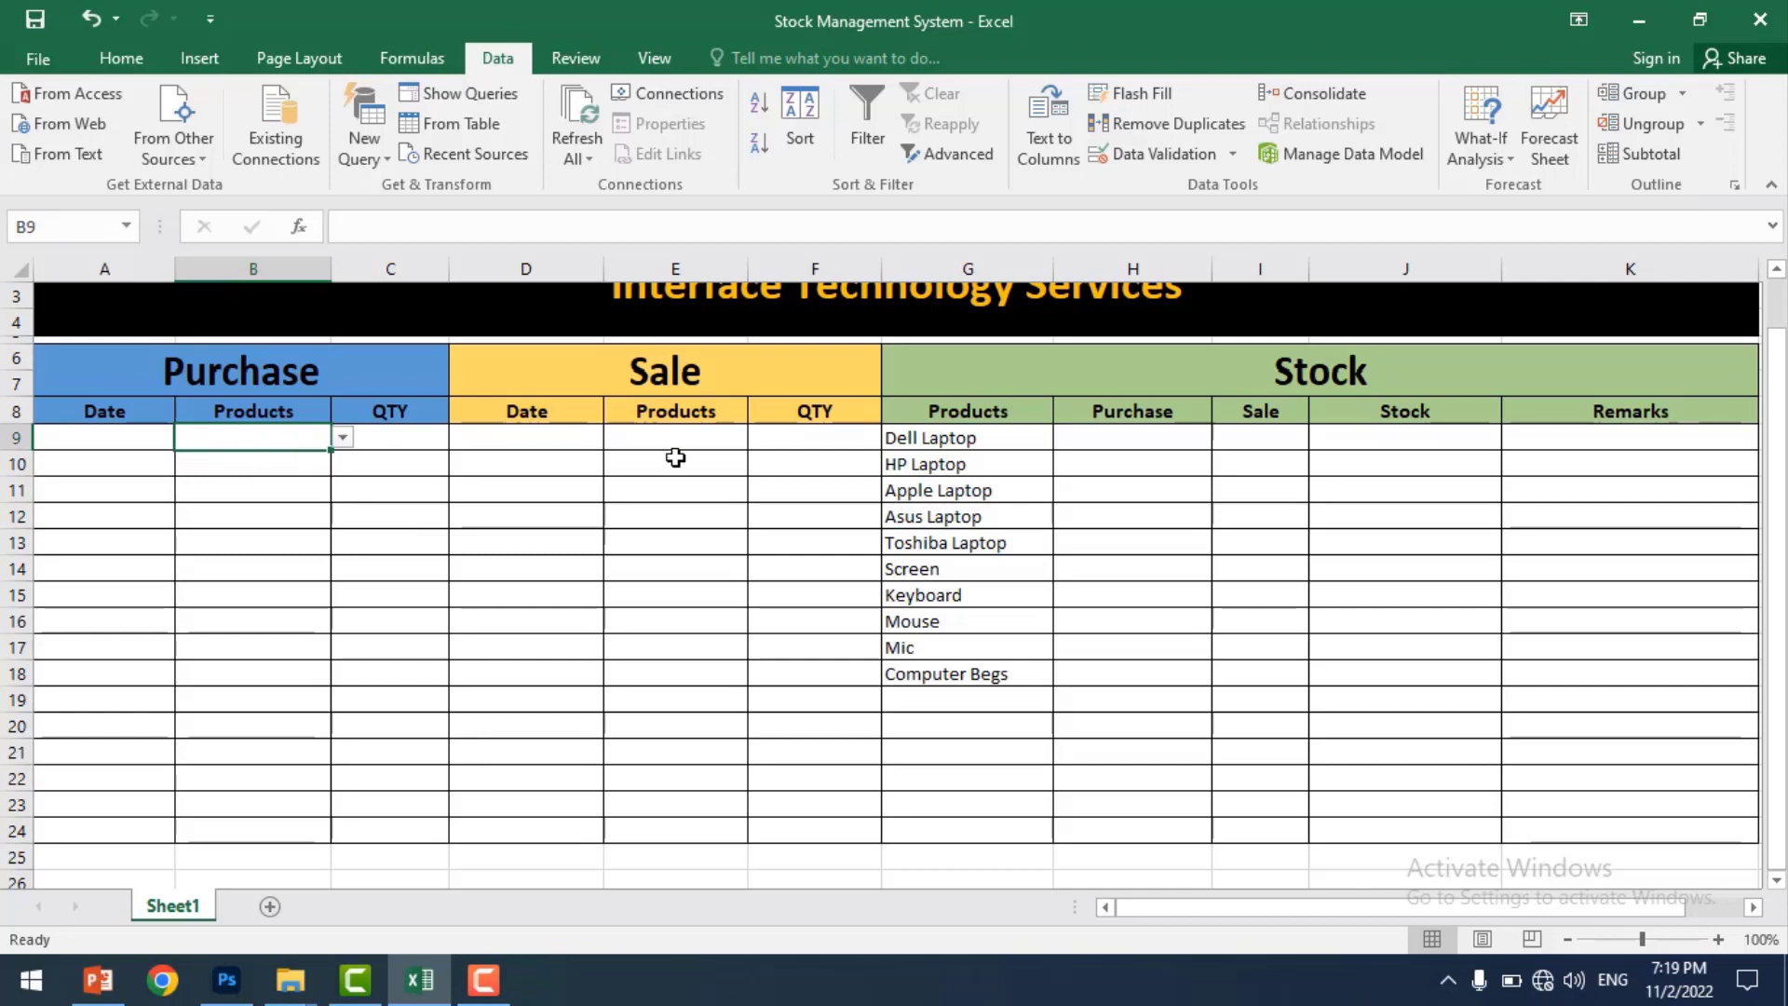
{"action": "left_click", "coordinate": [652, 441]}
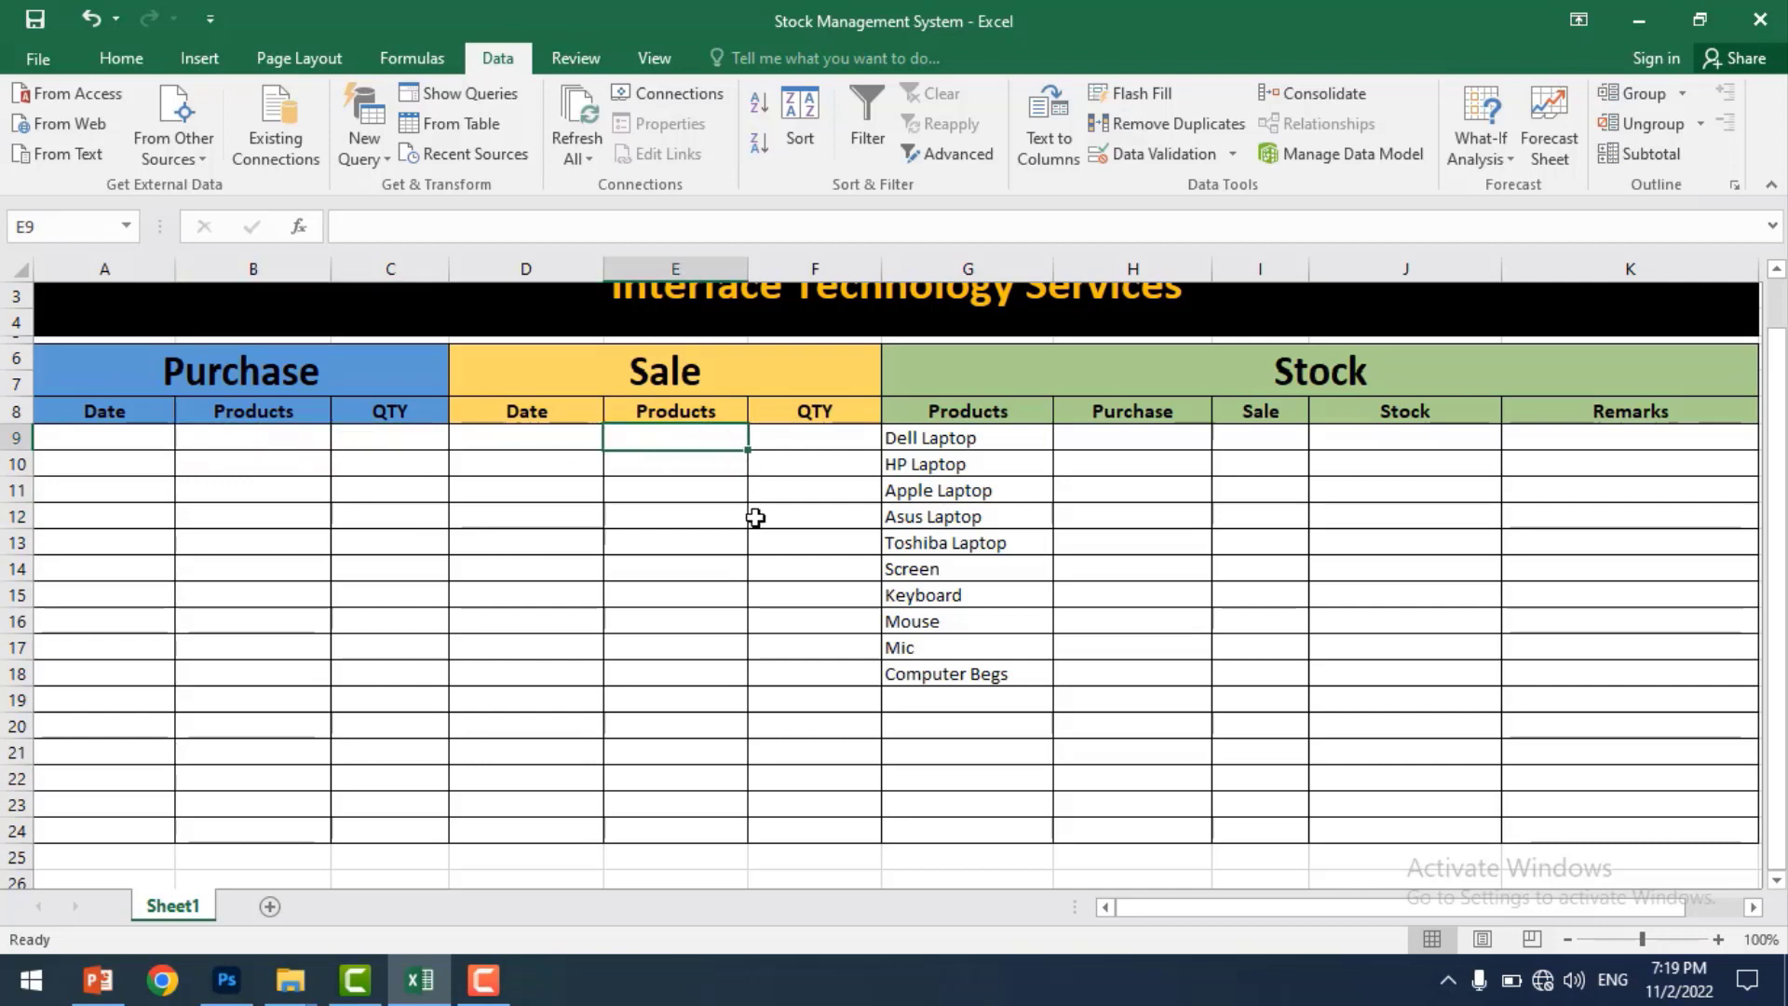
{"action": "scroll", "coordinate": [754, 522], "scroll_direction": "up", "scroll_amount": 1}
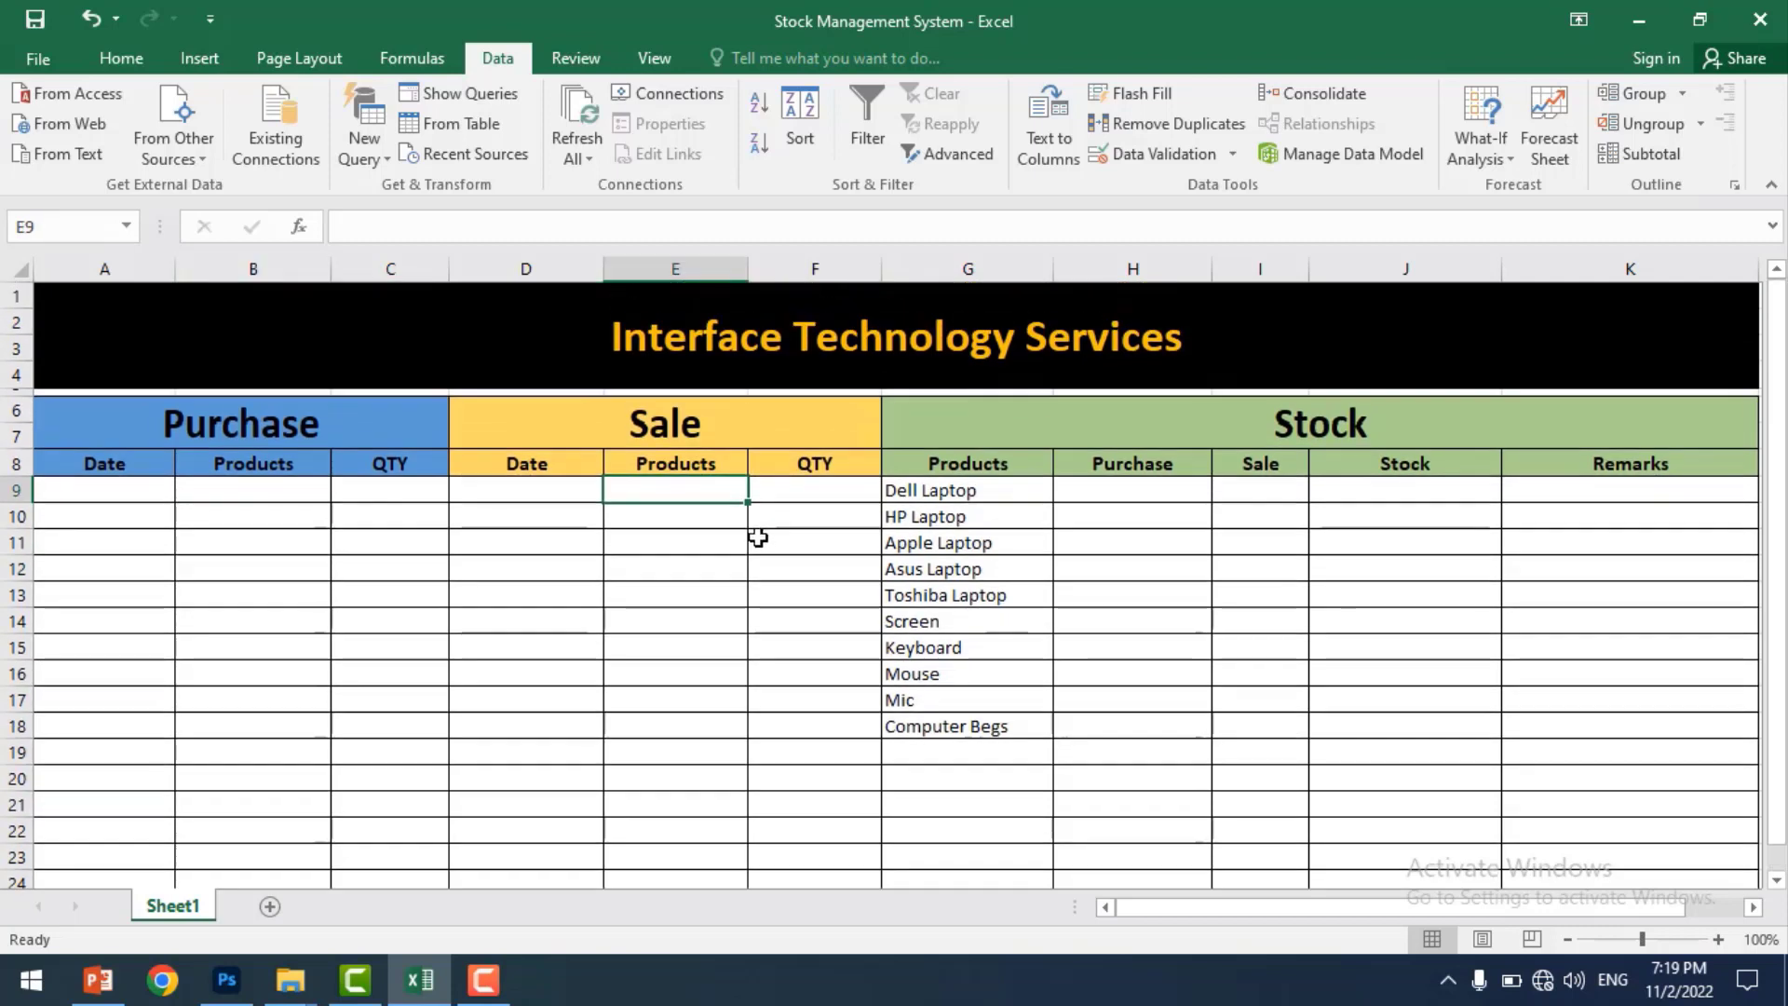
- Copy B9 and paste it over E9:E24 to carry its product validation across
{"action": "left_click", "coordinate": [246, 490]}
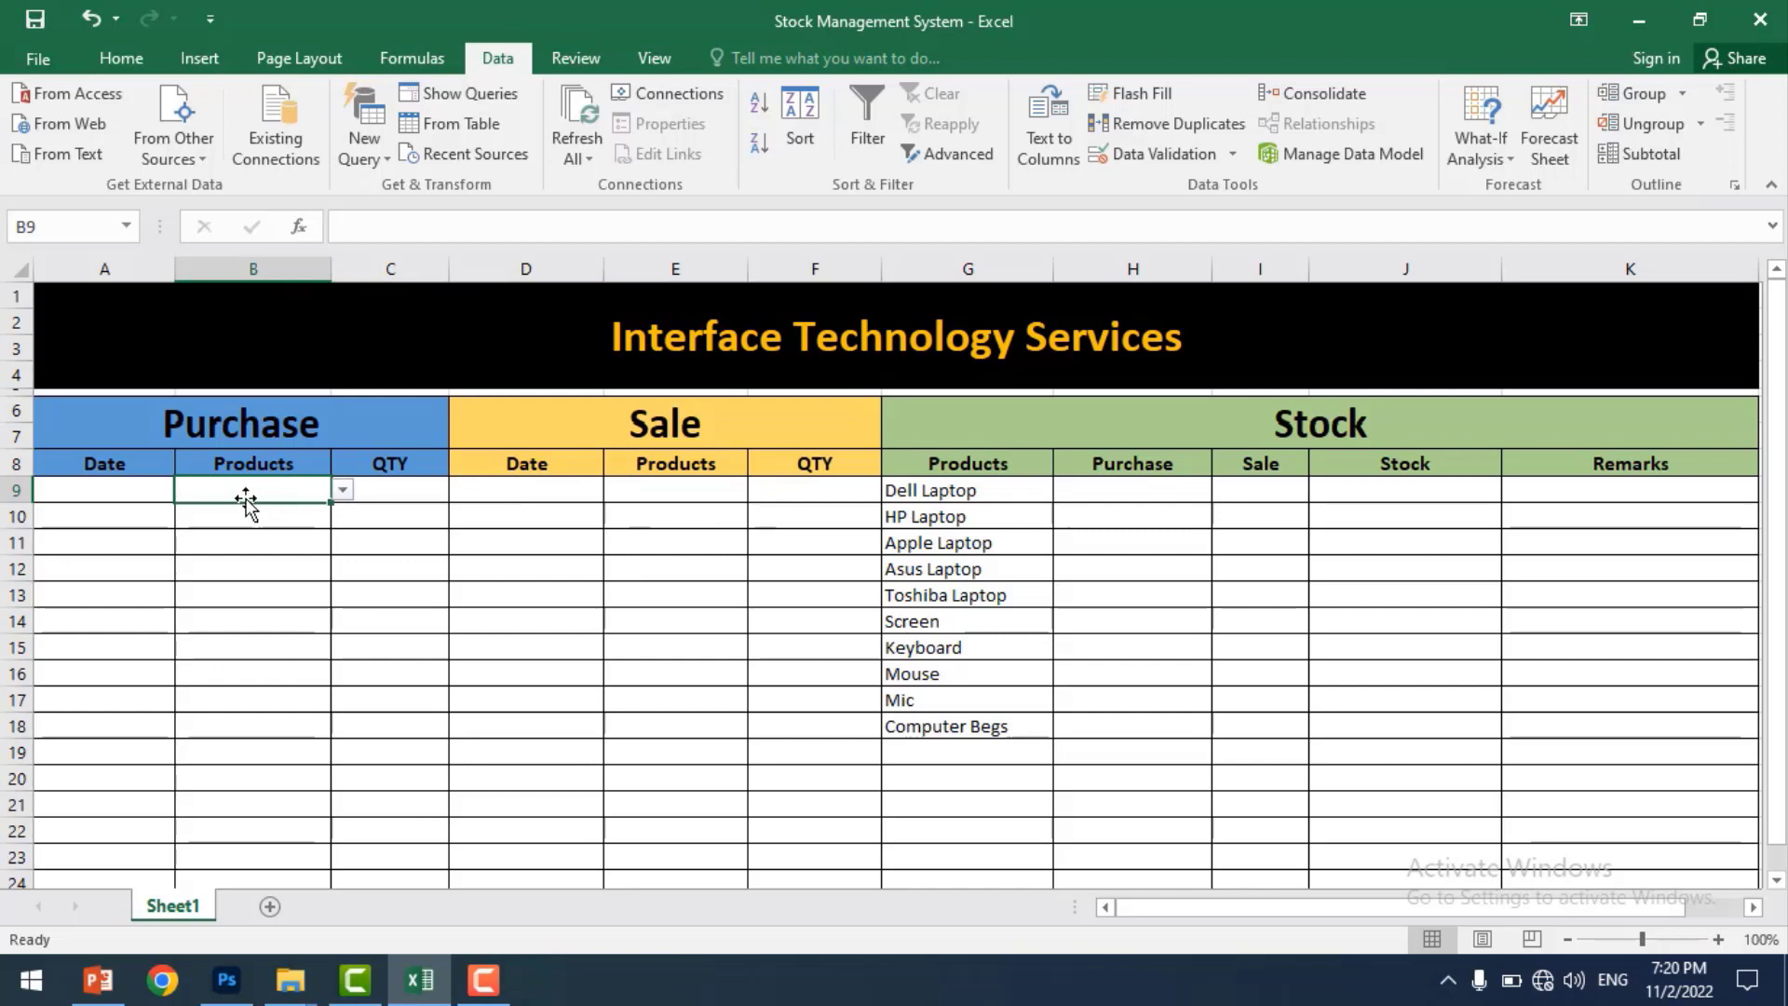
{"action": "key", "text": "ctrl+c"}
{"action": "left_click", "coordinate": [668, 495]}
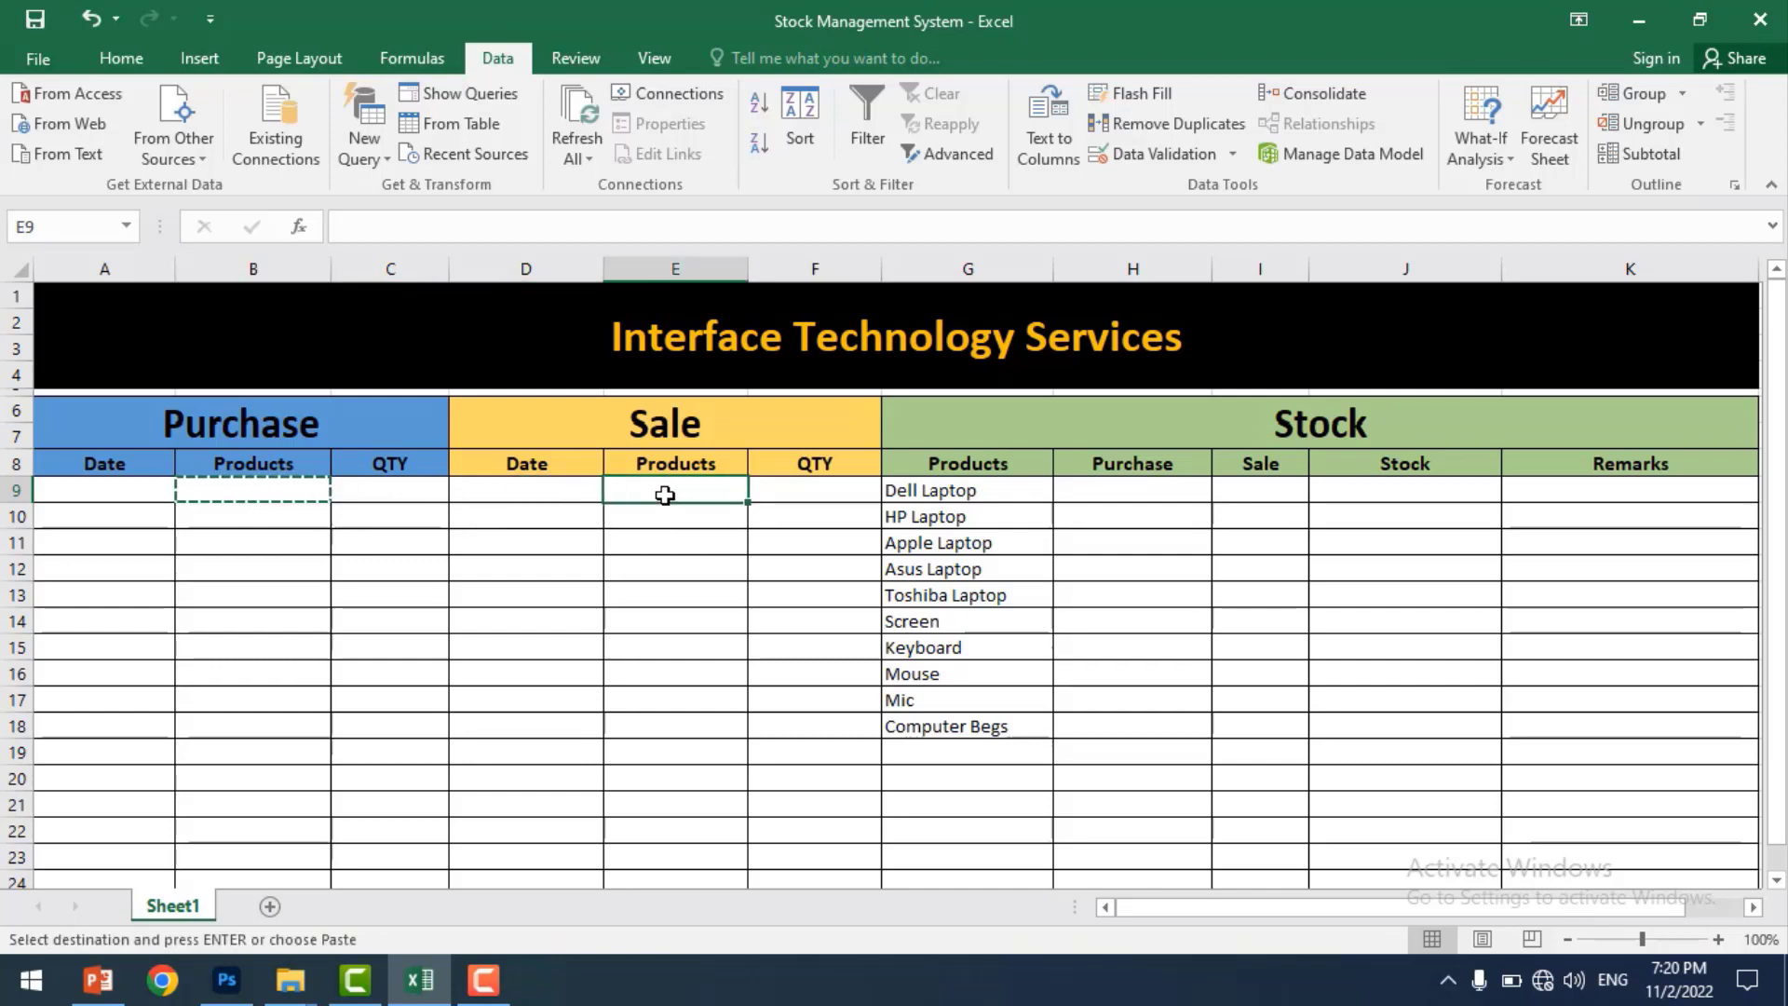
{"action": "left_click_drag", "start_coordinate": [668, 494], "coordinate": [678, 829]}
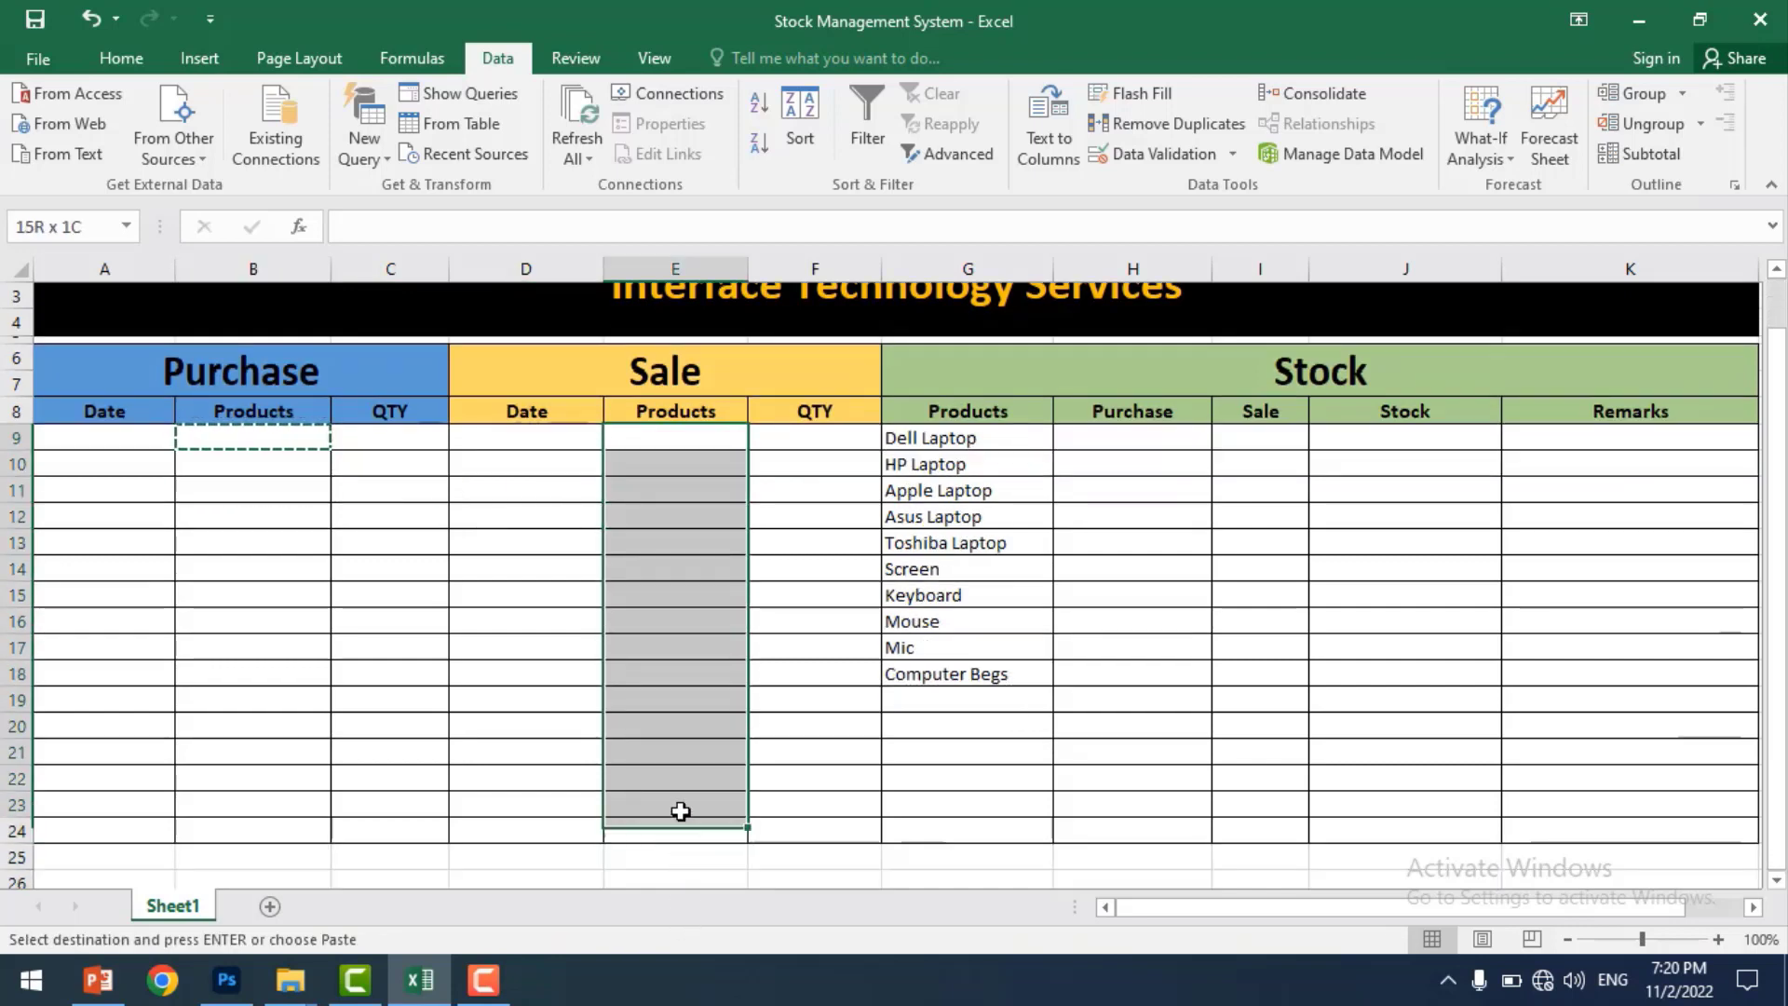
{"action": "key", "text": "ctrl+v"}
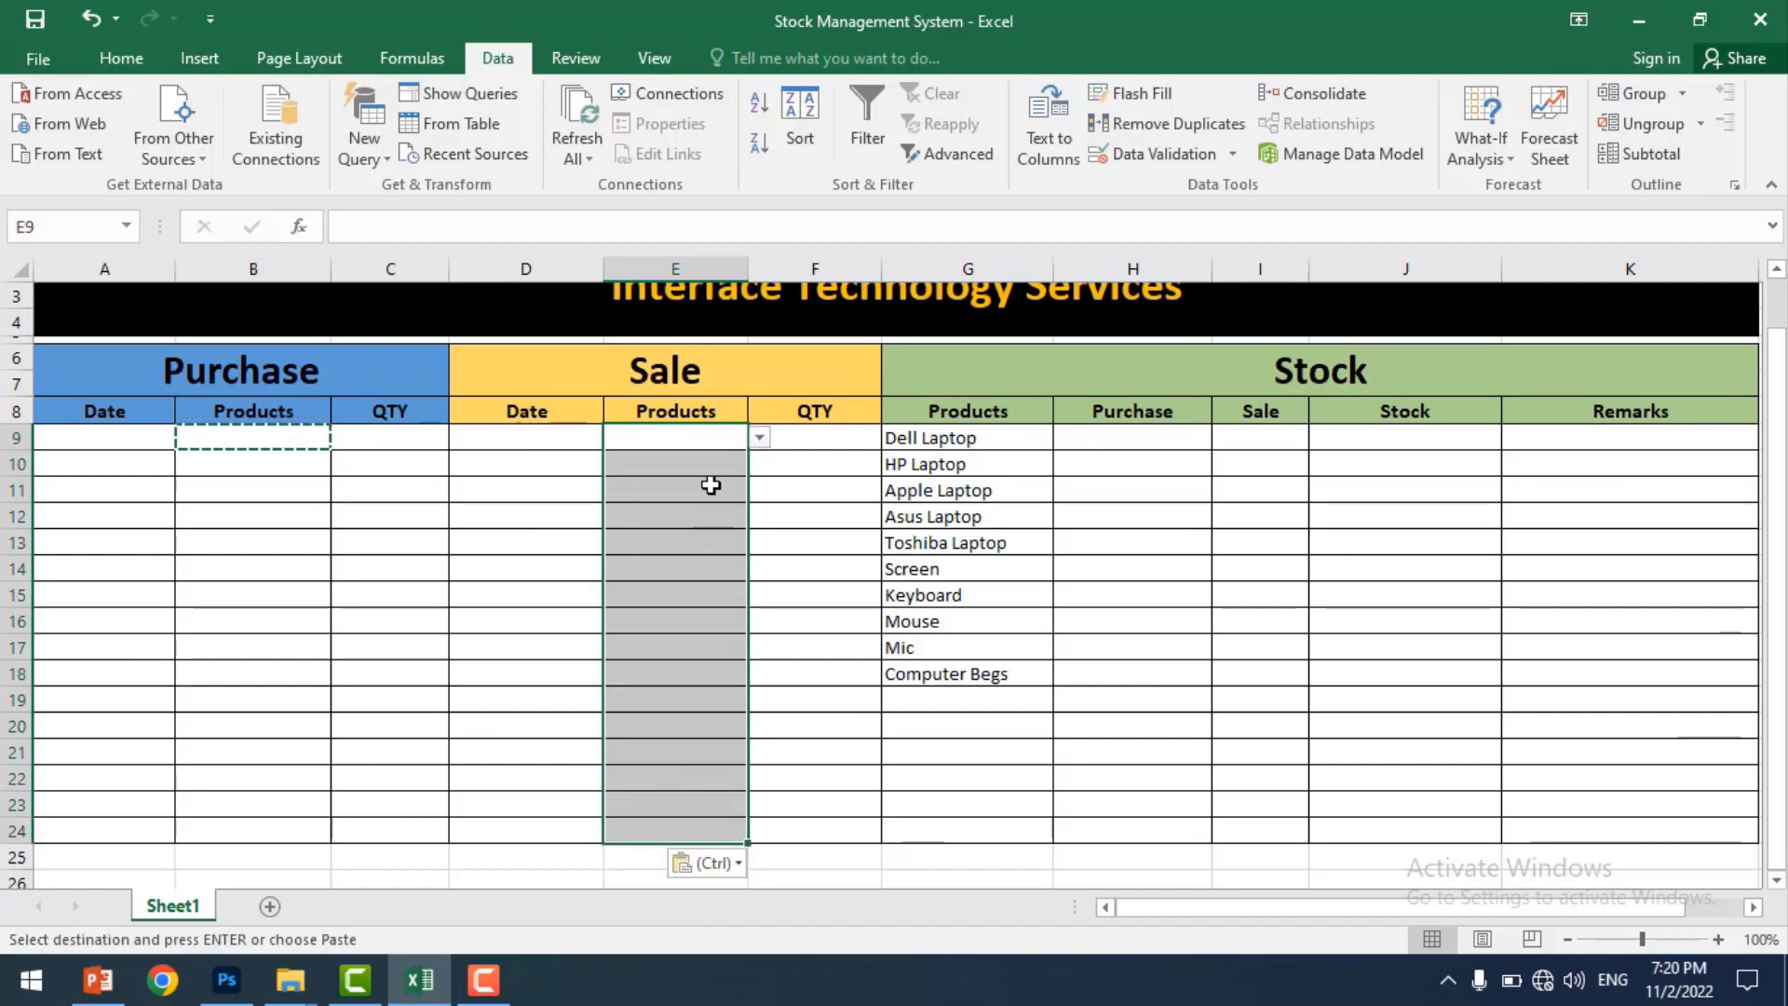
- Confirm the pasted product pick-list works in E11, then exit copy mode
{"action": "left_click", "coordinate": [708, 487]}
{"action": "left_click", "coordinate": [760, 490]}
{"action": "left_click", "coordinate": [698, 461]}
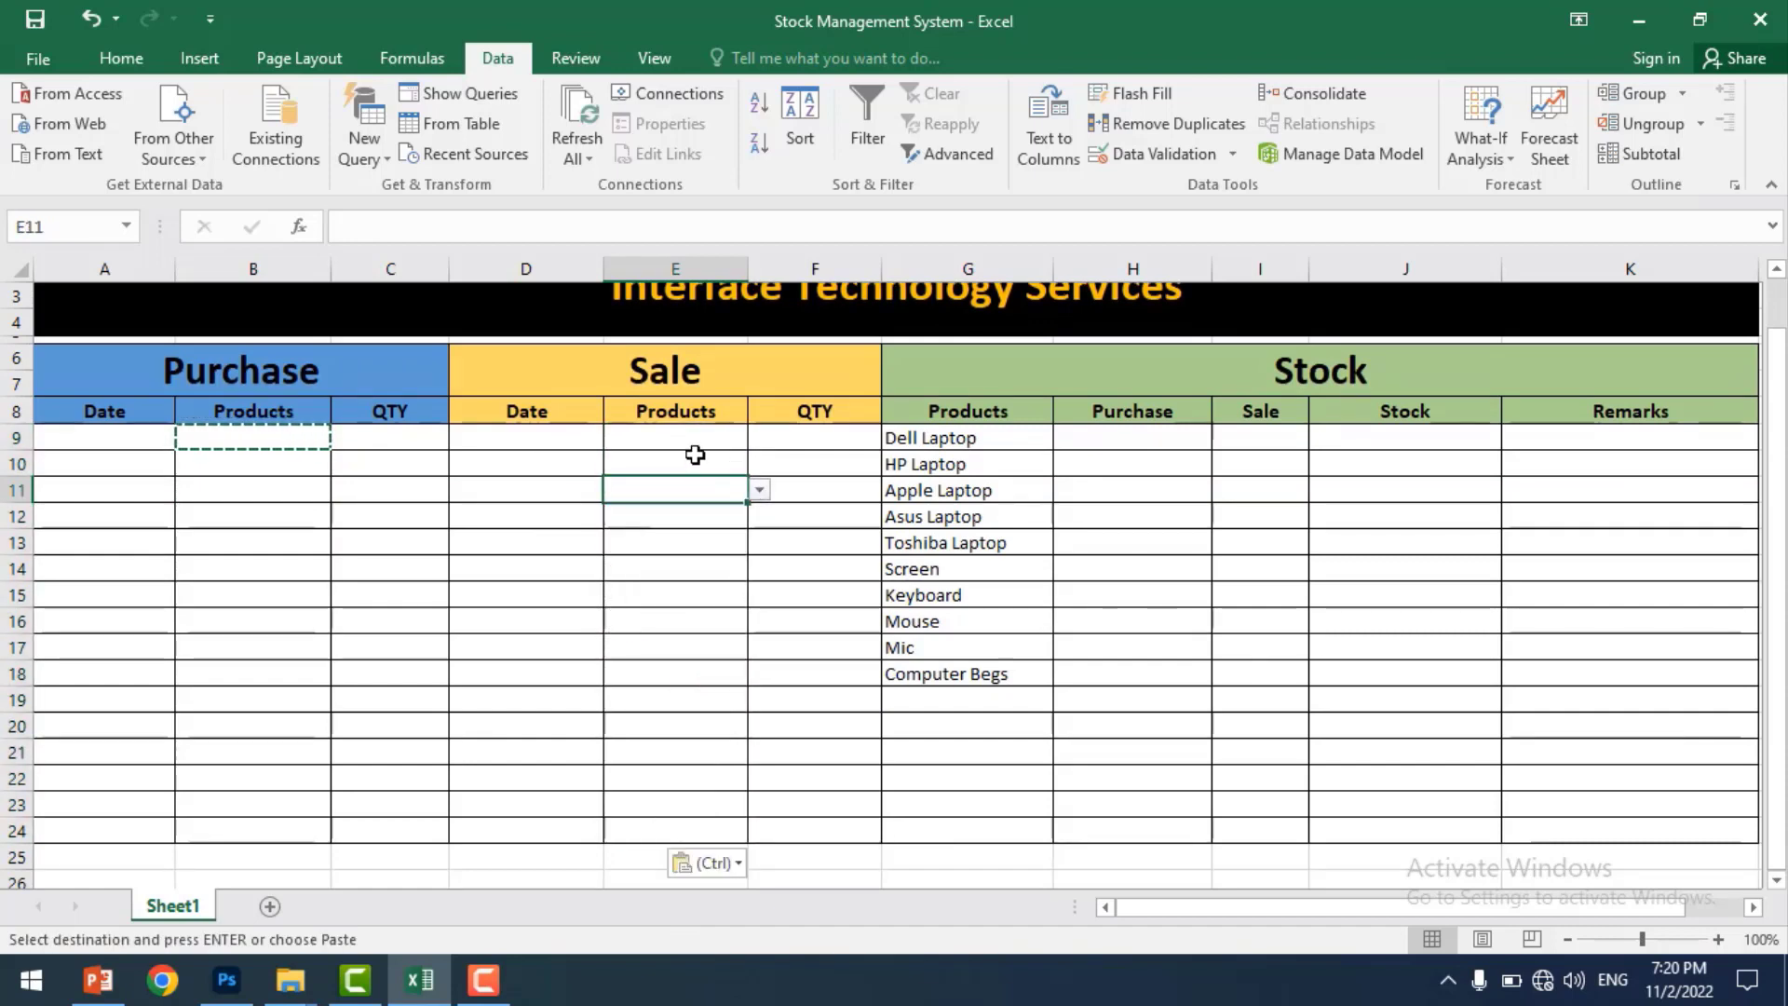
{"action": "left_click", "coordinate": [720, 434]}
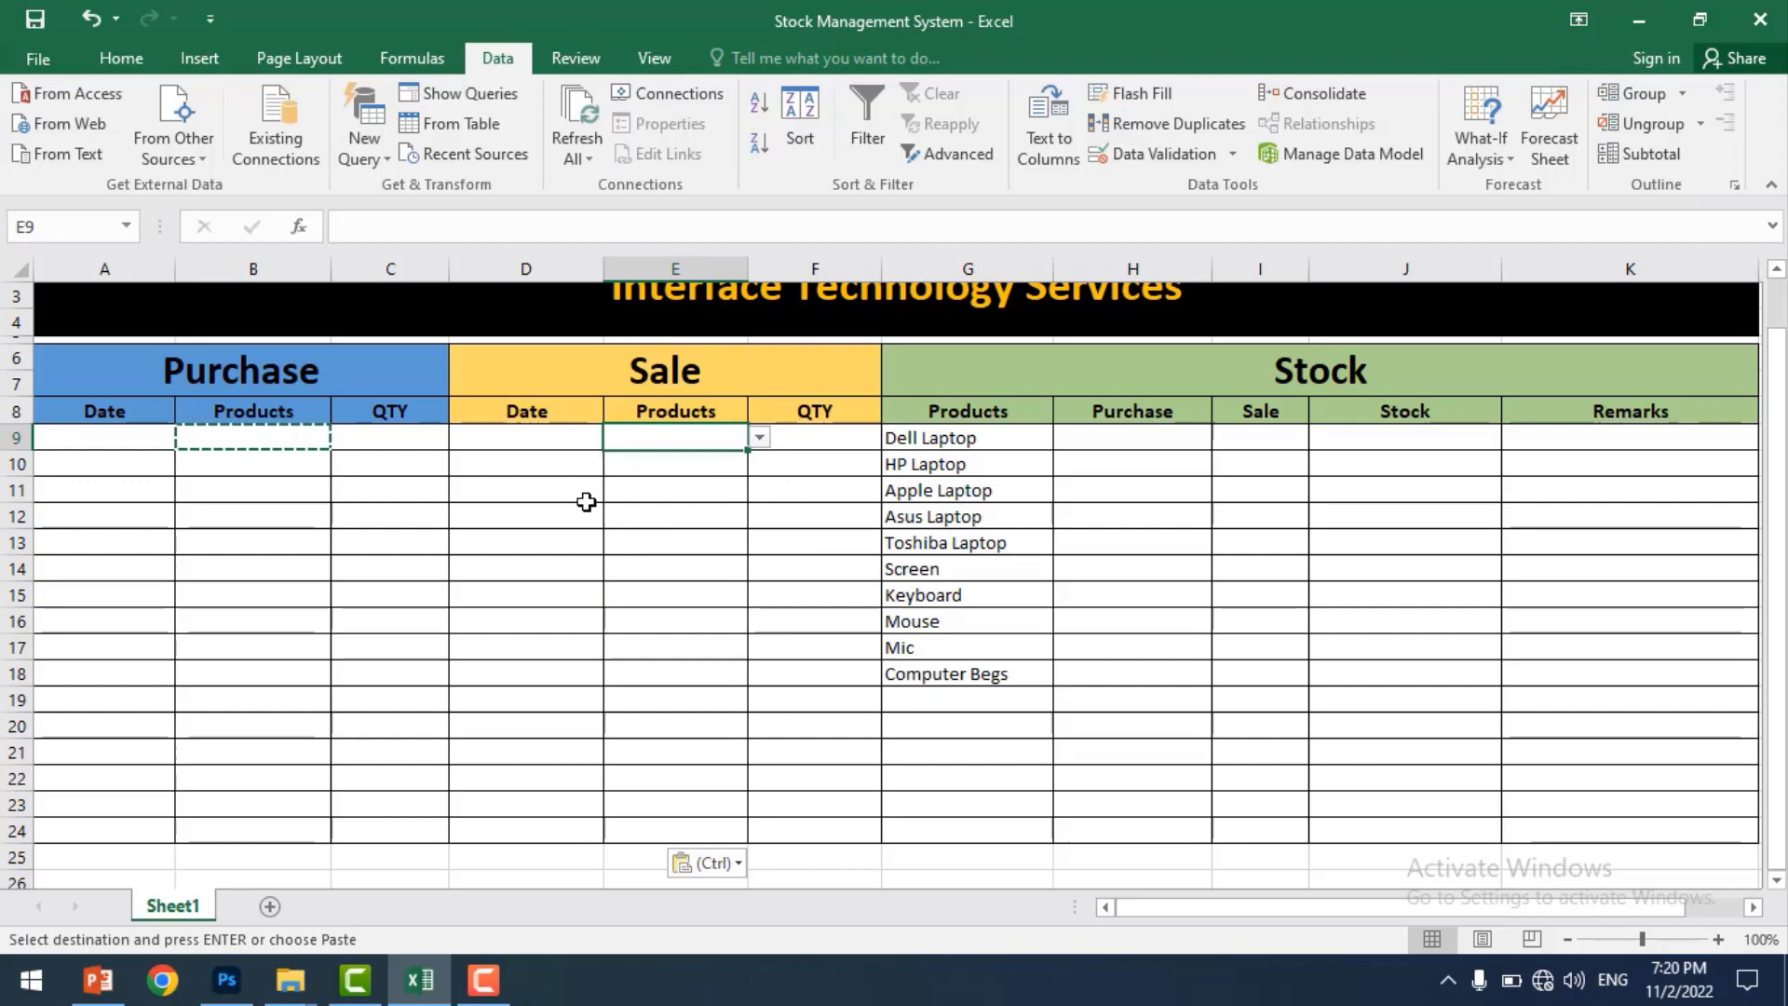
{"action": "key", "text": "Escape"}
{"action": "left_click", "coordinate": [685, 515]}
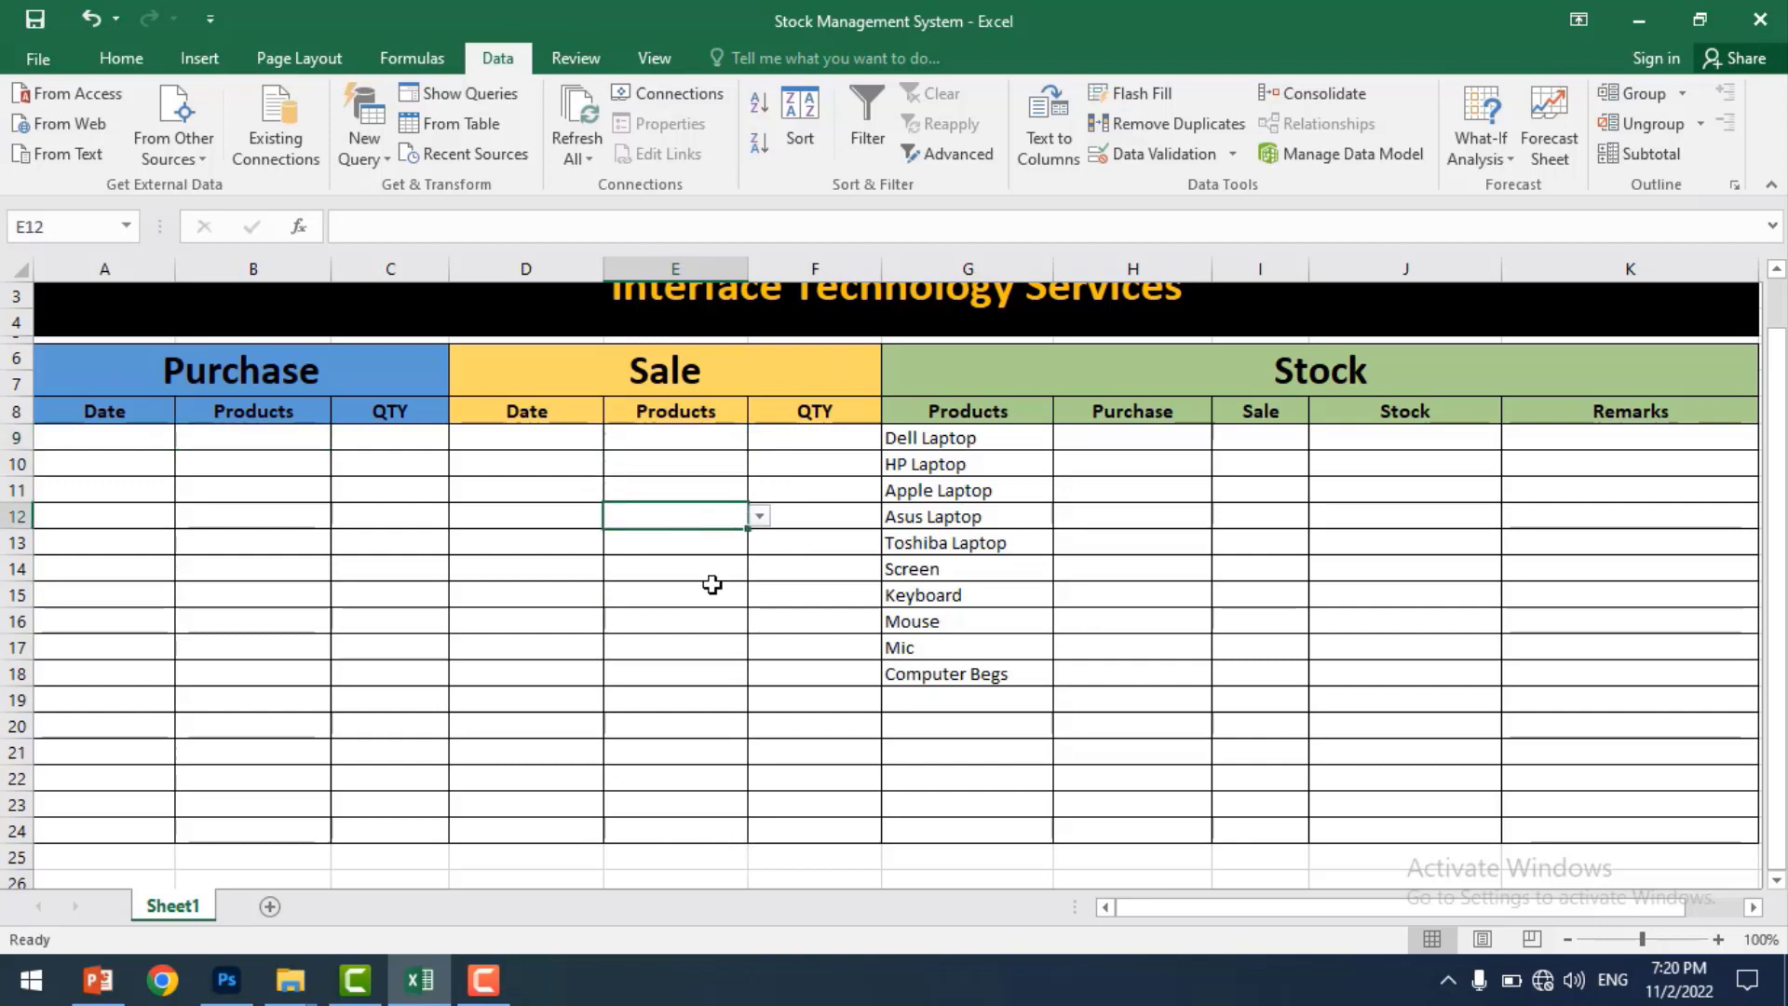
{"action": "scroll", "coordinate": [711, 586], "scroll_direction": "up", "scroll_amount": 1}
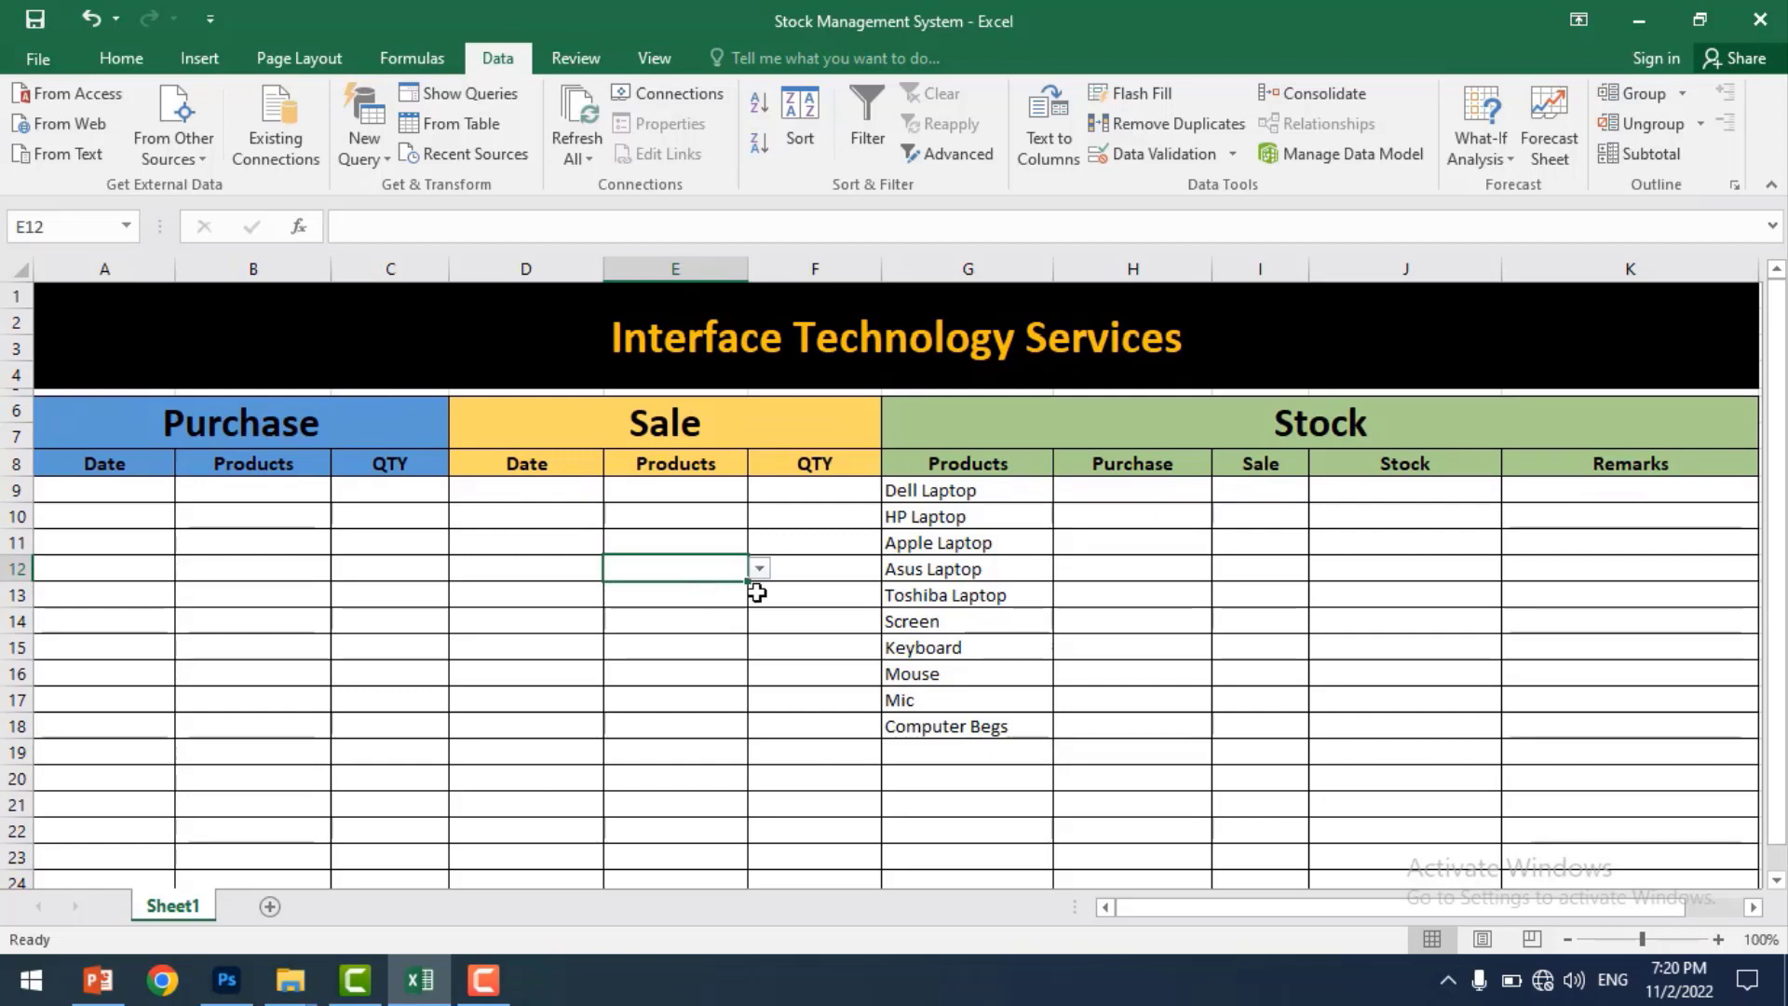
- Fill the Purchase section A6:C24 light blue
{"action": "mouse_move", "coordinate": [172, 427]}
{"action": "left_mouse_down"}
{"action": "mouse_move", "coordinate": [375, 873]}
{"action": "mouse_move", "coordinate": [382, 829]}
{"action": "left_mouse_up"}
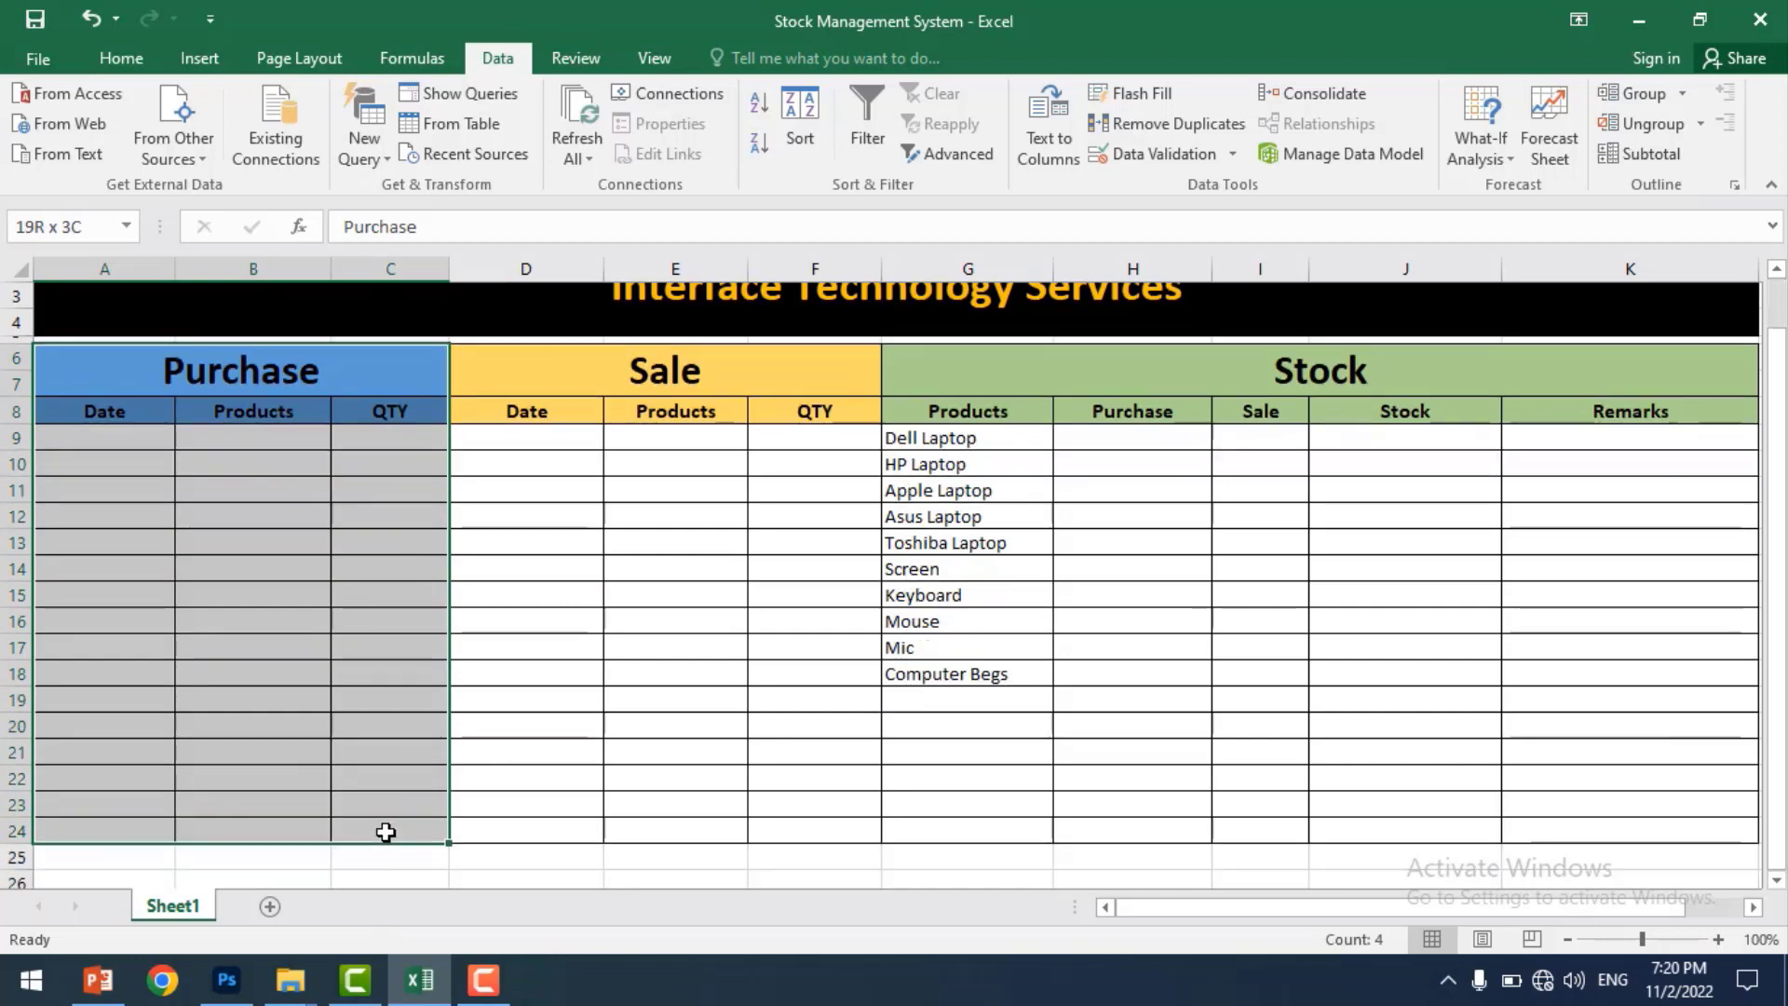
{"action": "left_click", "coordinate": [139, 57]}
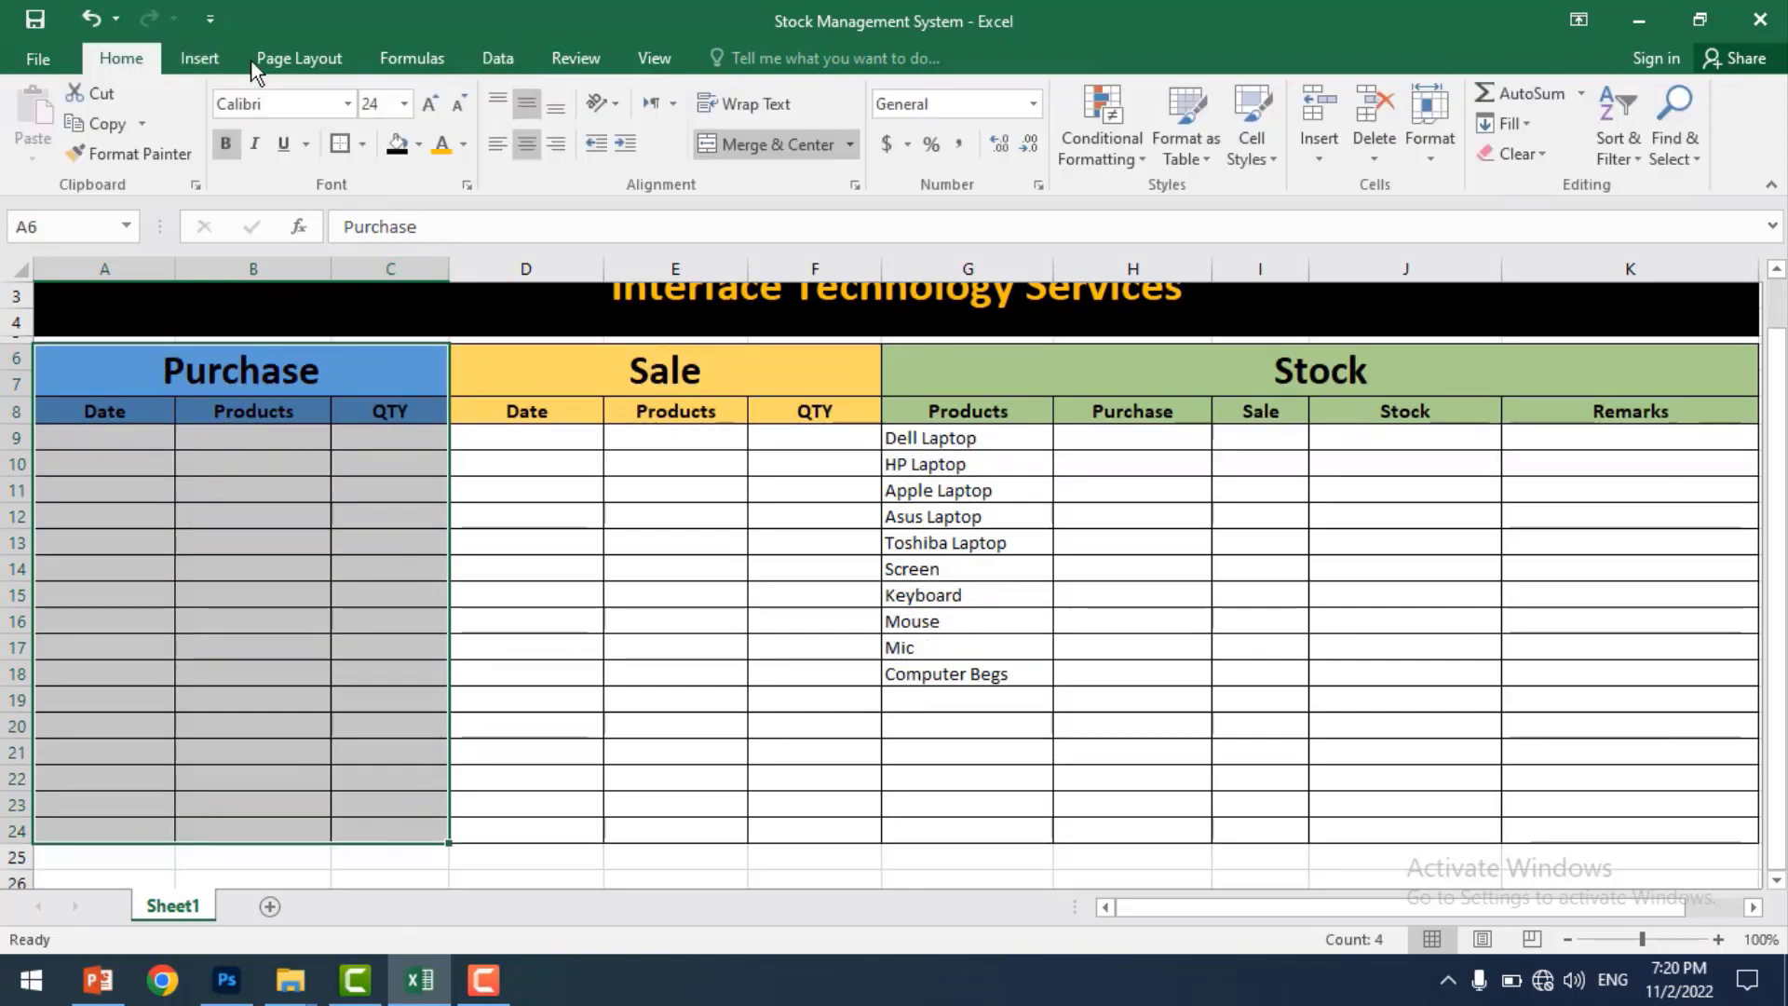
{"action": "left_click", "coordinate": [415, 145]}
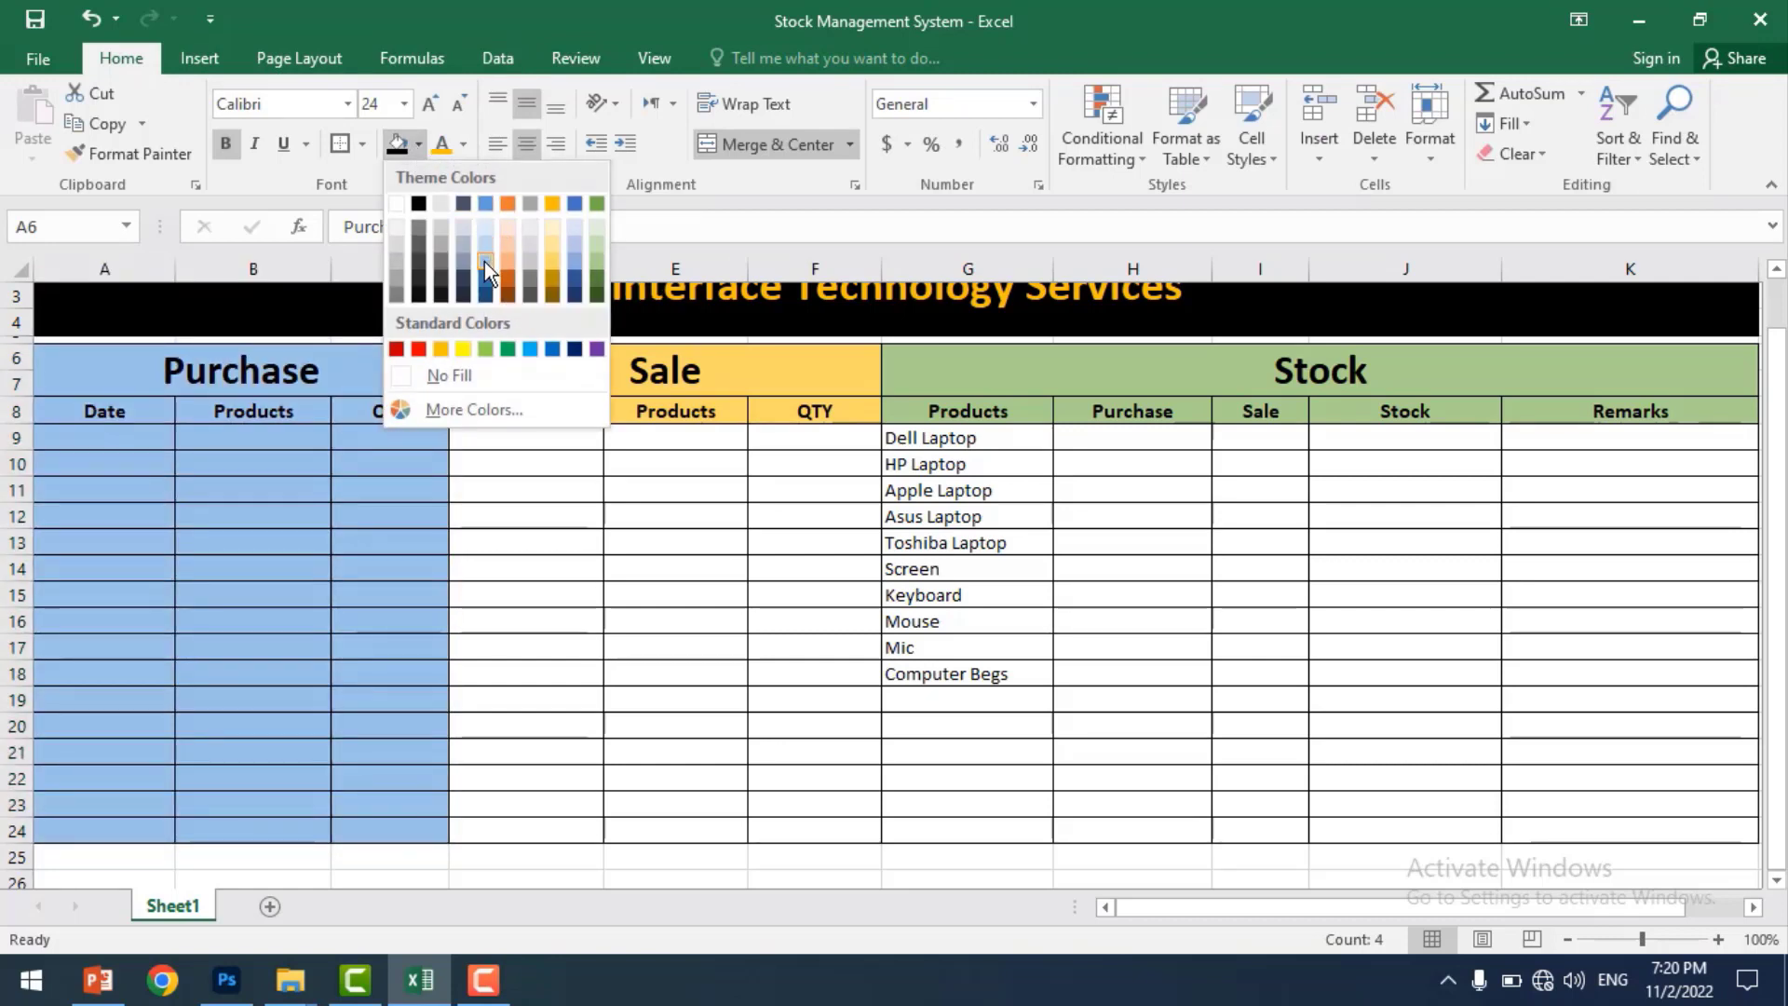
{"action": "left_click", "coordinate": [484, 261]}
- Fill the Sale section D6:F24 light gold
{"action": "left_click_drag", "start_coordinate": [495, 363], "coordinate": [829, 614]}
{"action": "left_click_drag", "start_coordinate": [743, 719], "coordinate": [743, 826]}
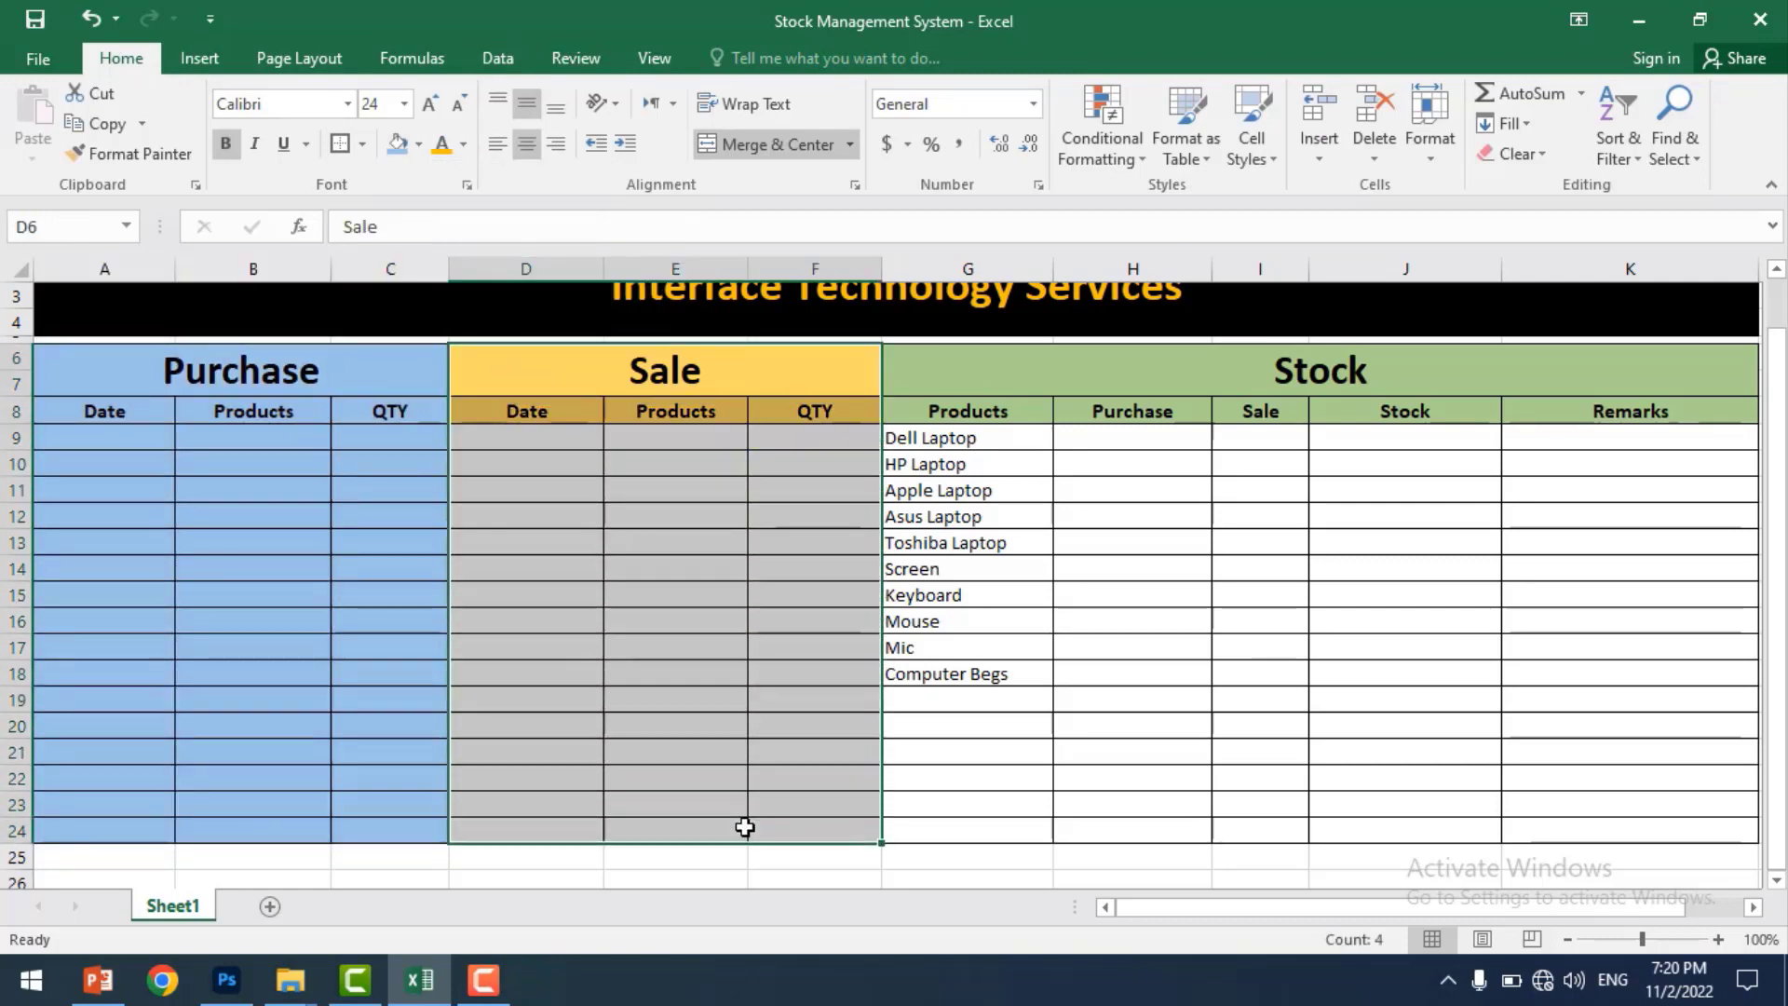
{"action": "left_click", "coordinate": [417, 144]}
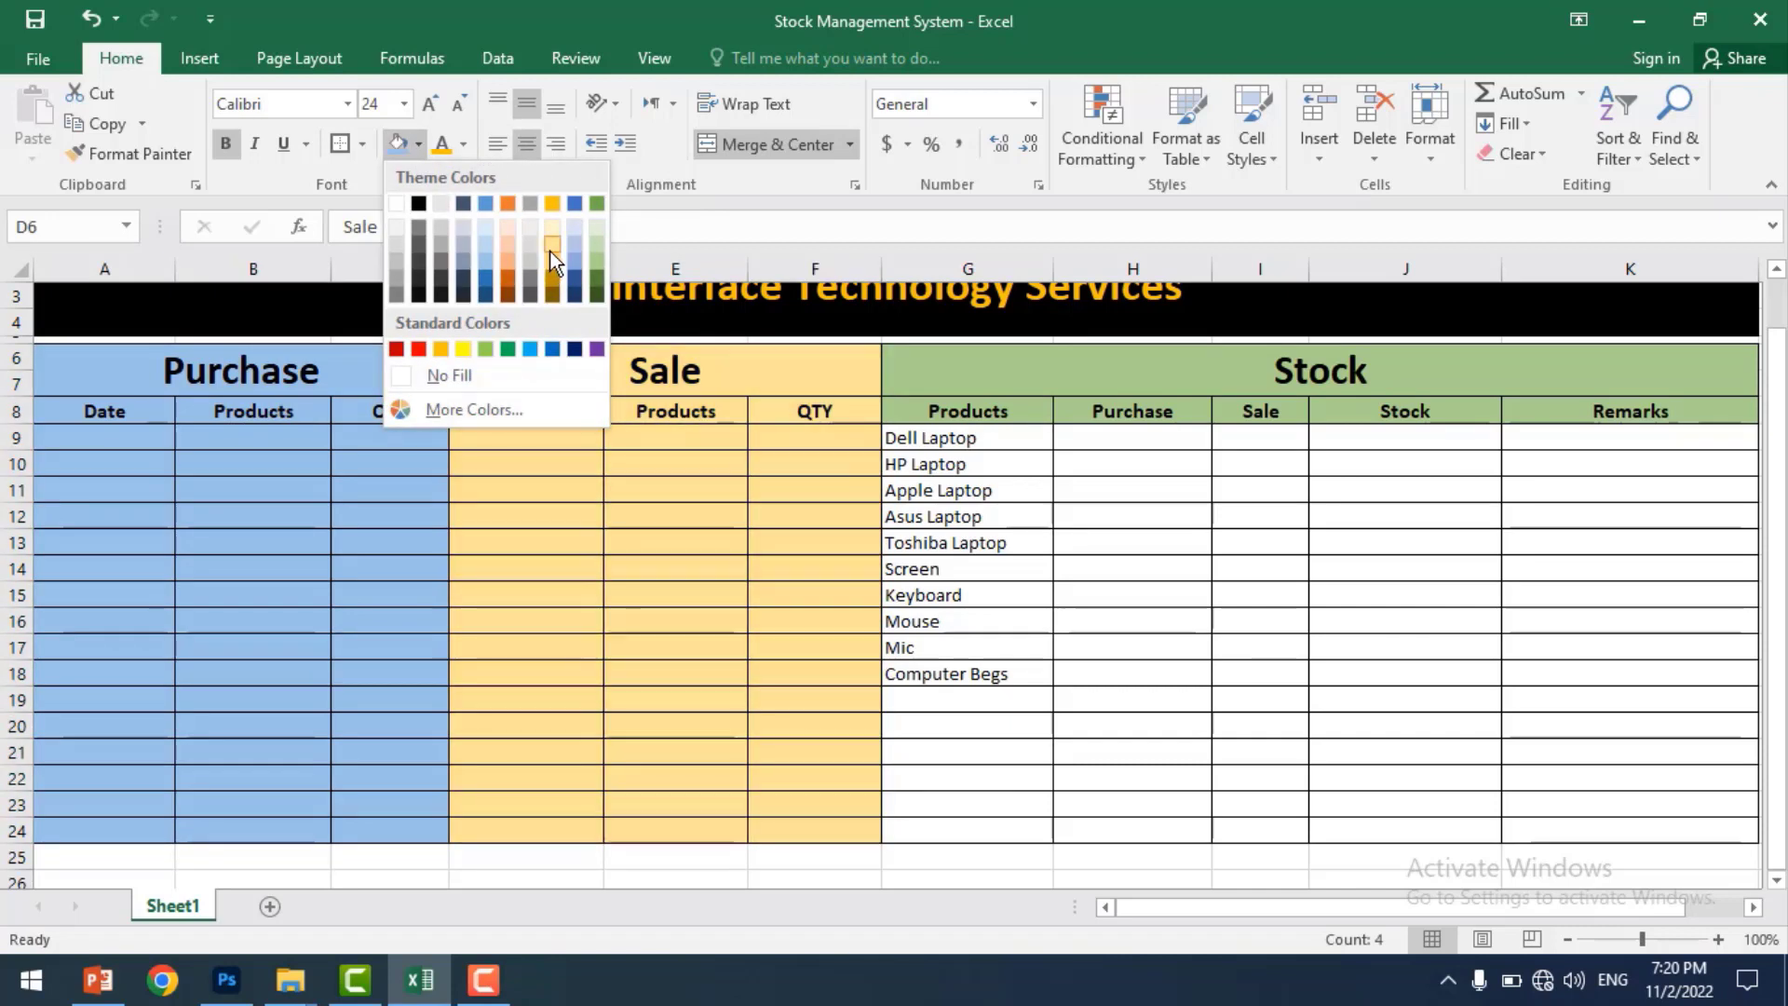
{"action": "left_click", "coordinate": [551, 249]}
- Fill the Stock table G6:K24 green
{"action": "mouse_move", "coordinate": [940, 372]}
{"action": "left_mouse_down"}
{"action": "mouse_move", "coordinate": [1445, 519]}
{"action": "mouse_move", "coordinate": [1577, 829]}
{"action": "left_mouse_up"}
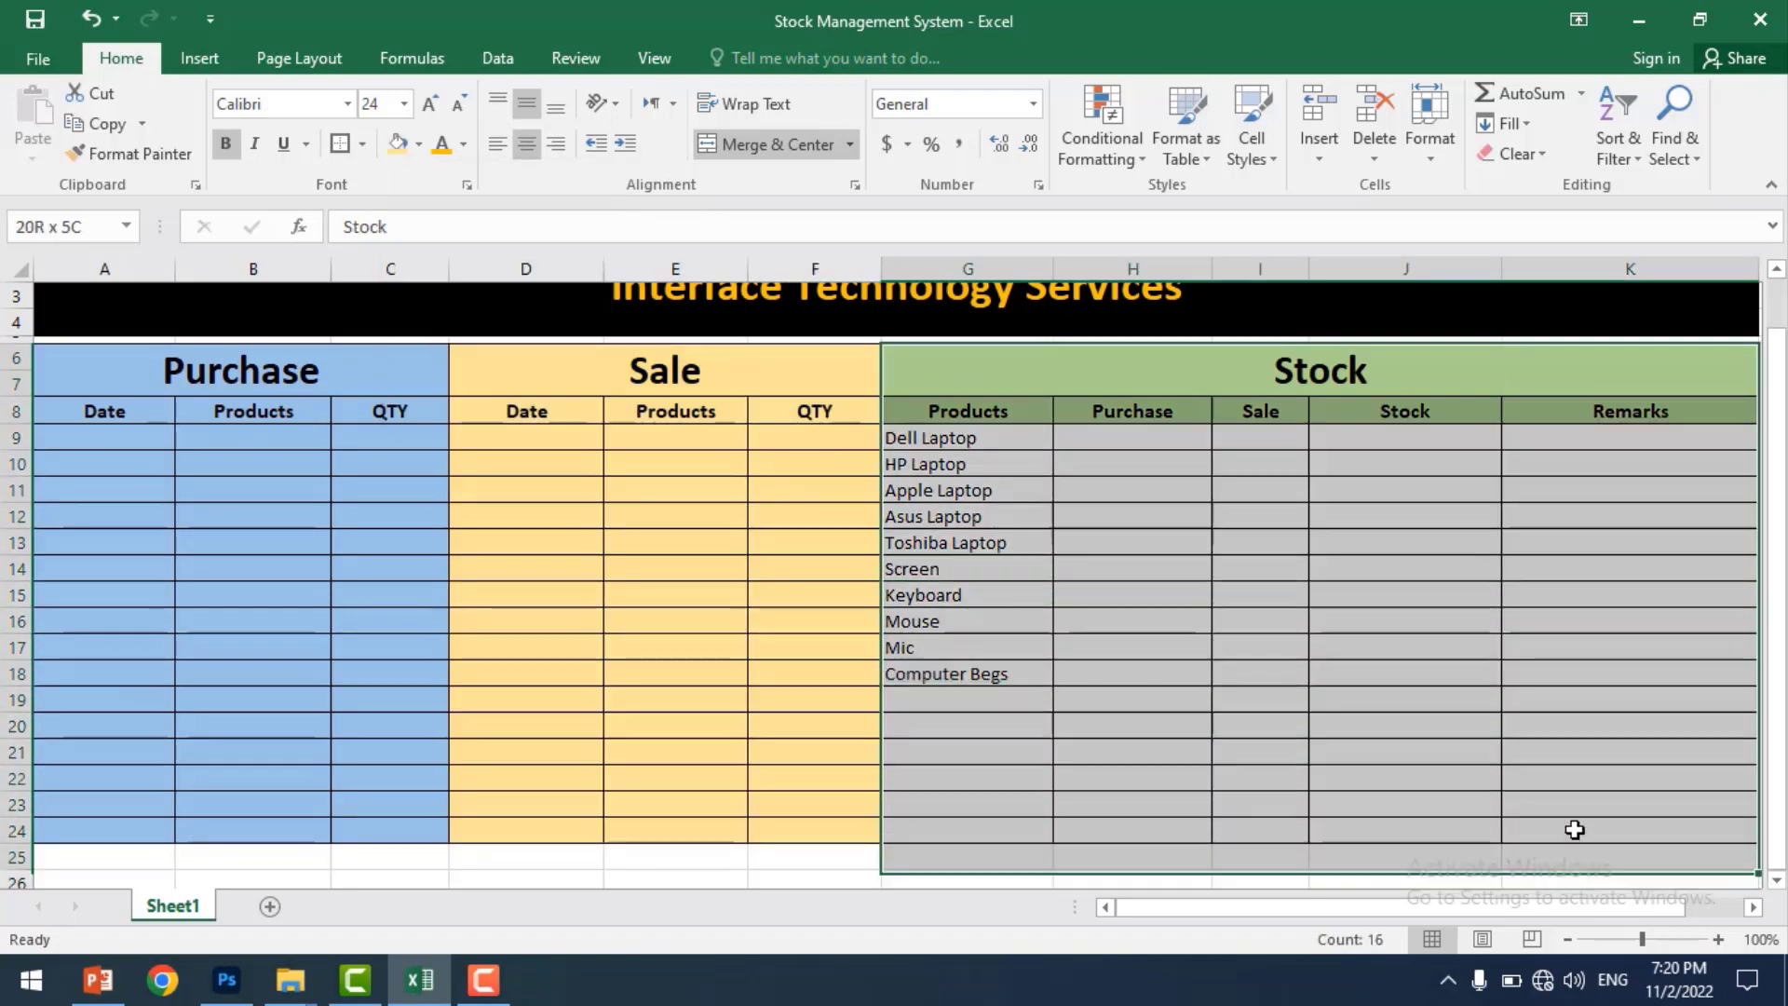
{"action": "left_click", "coordinate": [420, 145]}
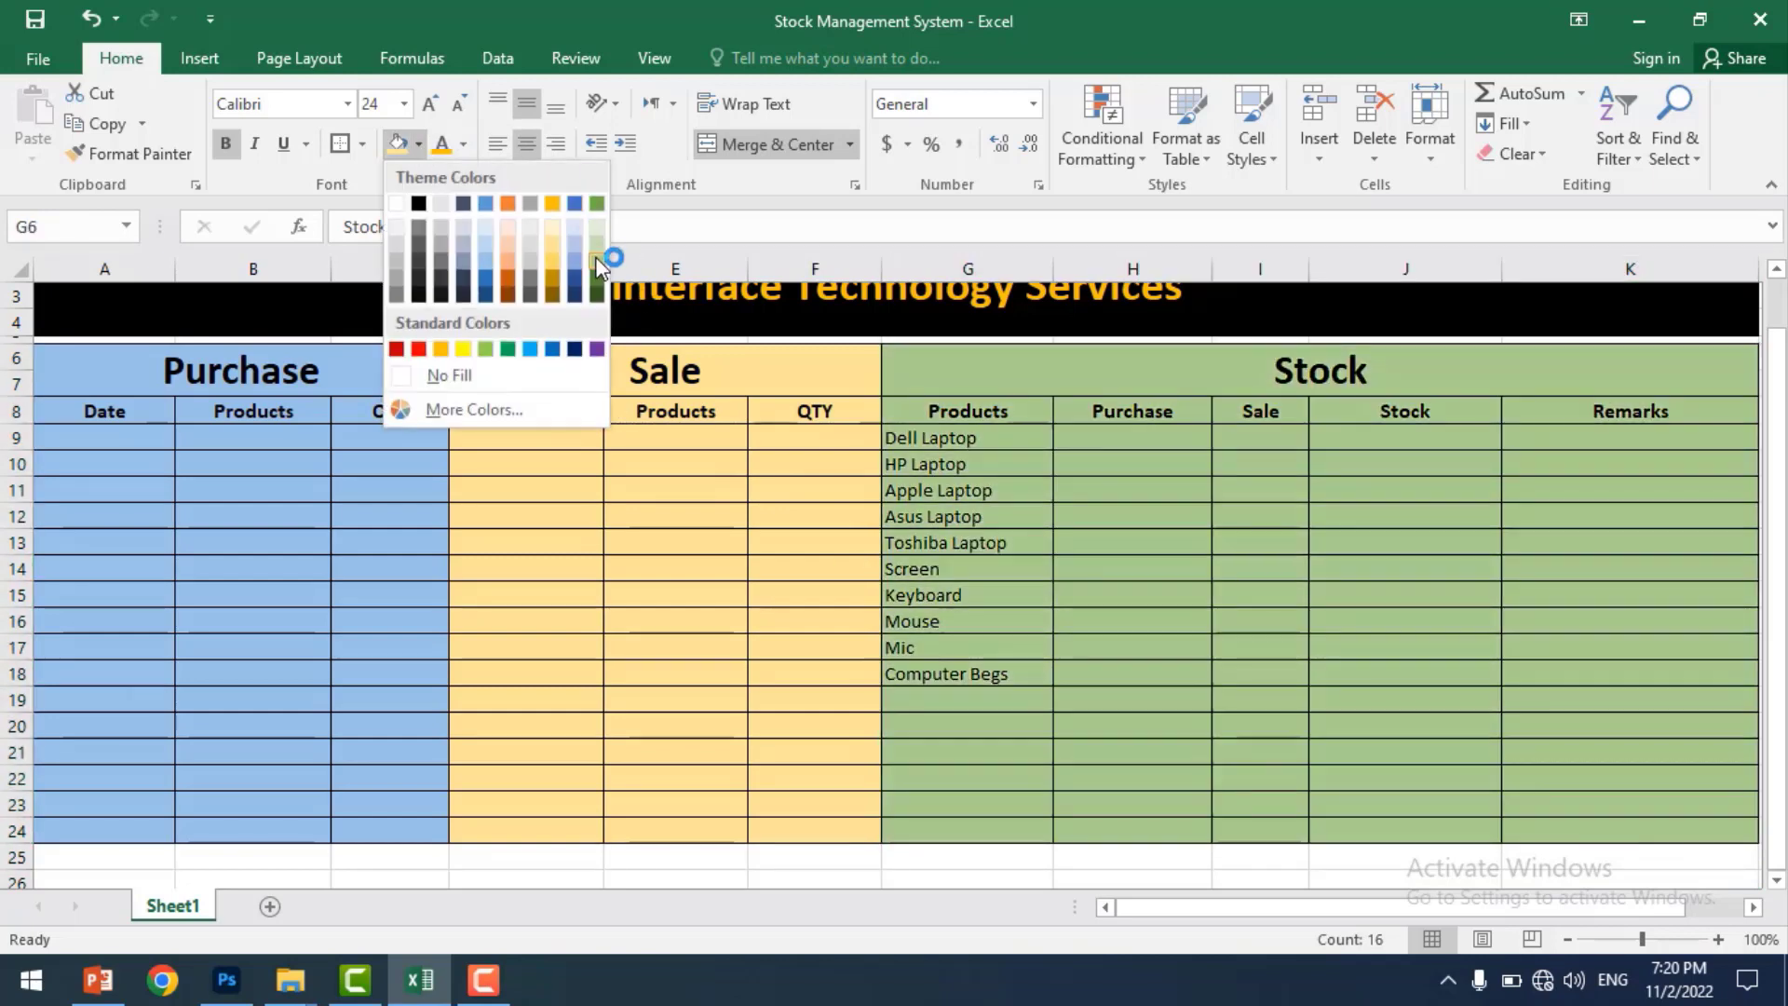
{"action": "left_click", "coordinate": [593, 259]}
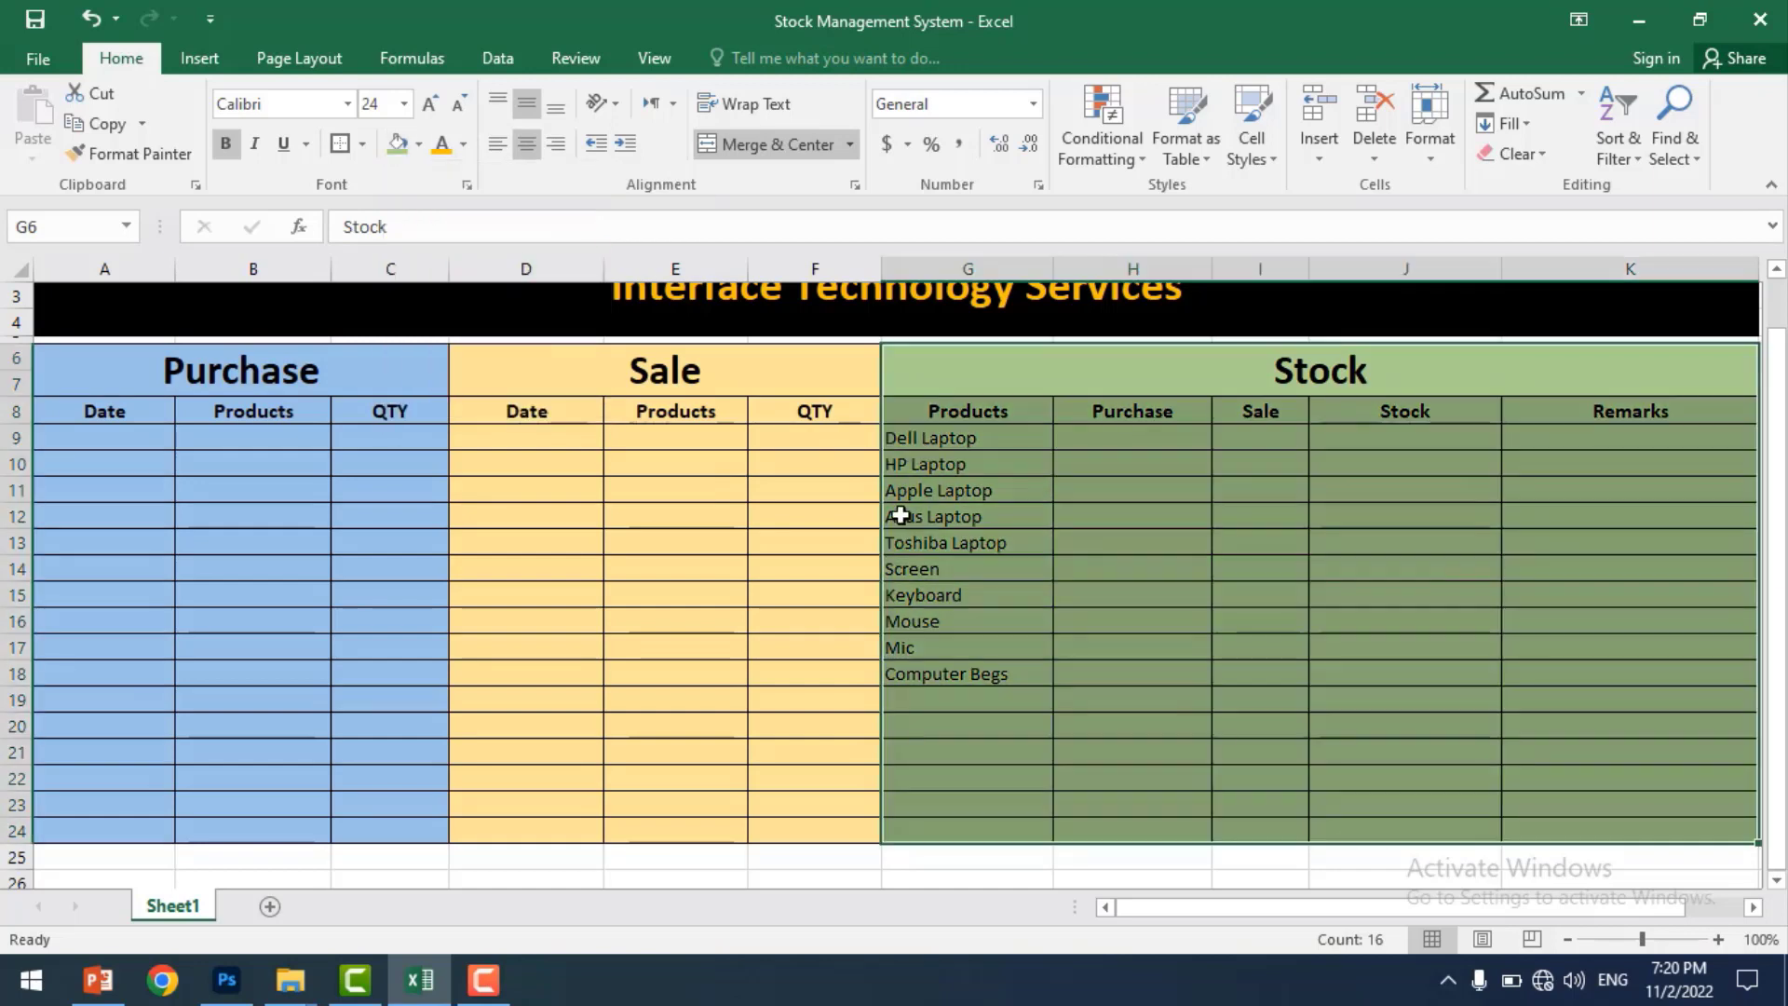
{"action": "left_click", "coordinate": [795, 590]}
{"action": "left_click", "coordinate": [651, 590]}
{"action": "scroll", "coordinate": [648, 593], "scroll_direction": "up", "scroll_amount": 1}
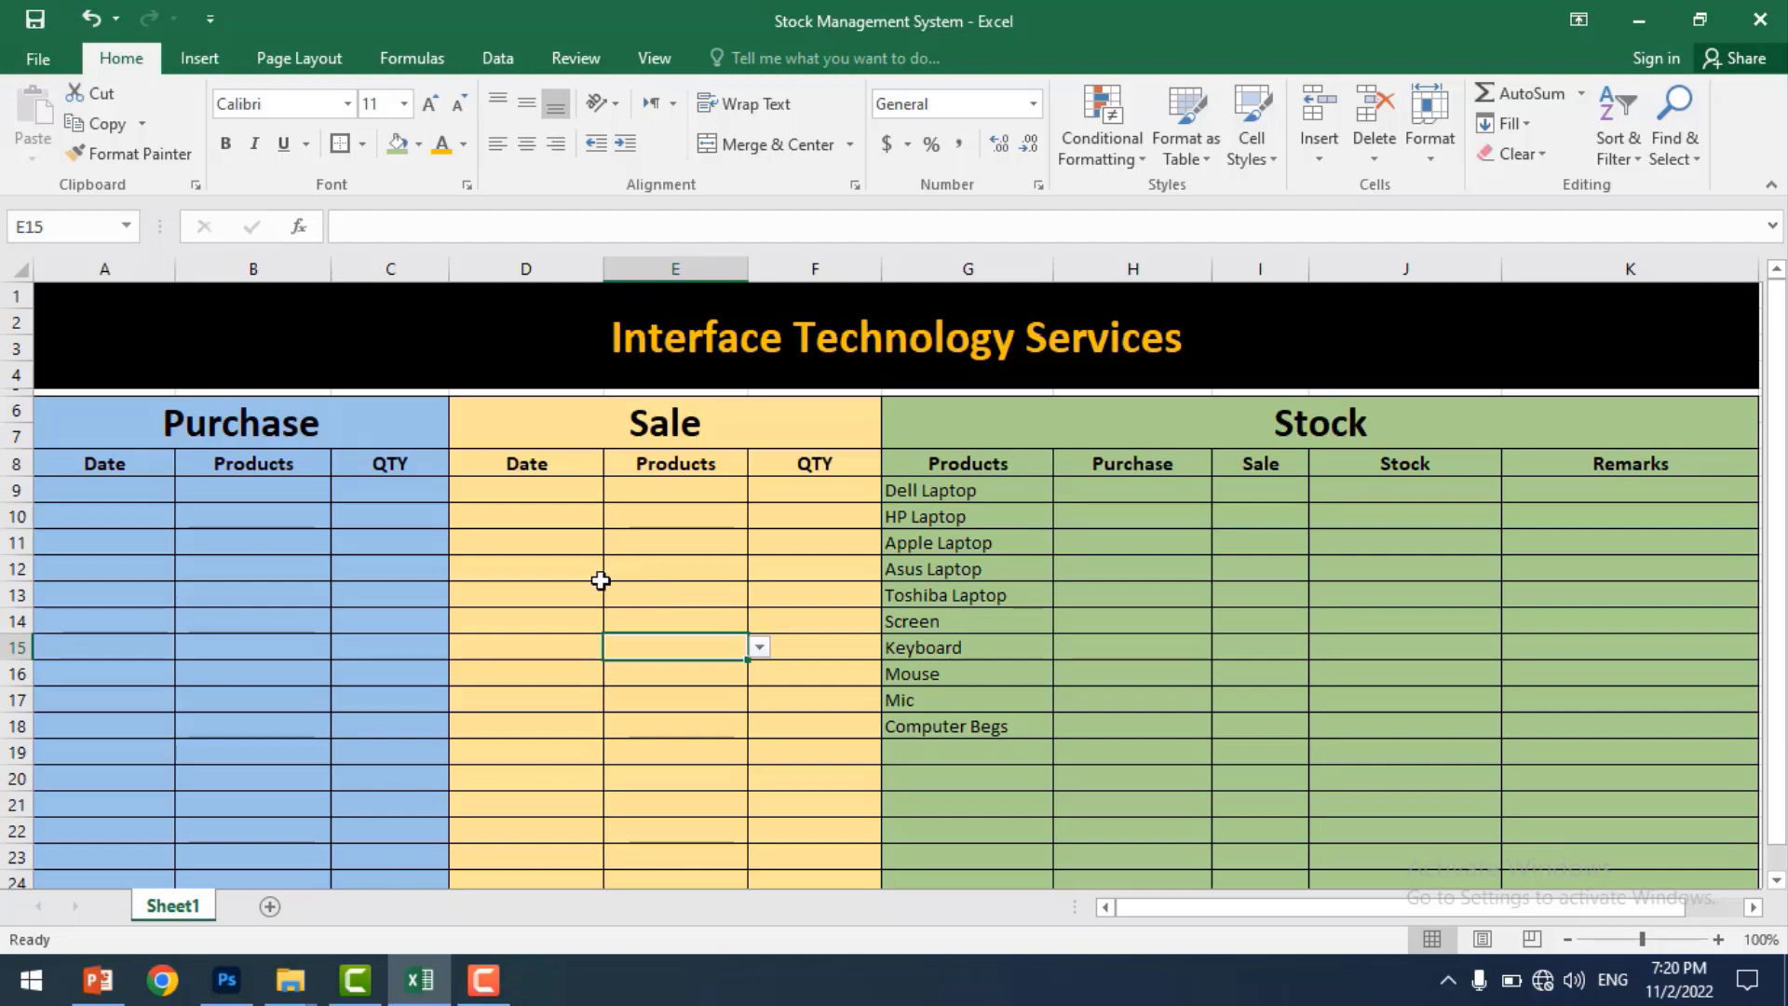
- Replace the merged title text with 'ITS- Stock Management System'
{"action": "left_click", "coordinate": [844, 341]}
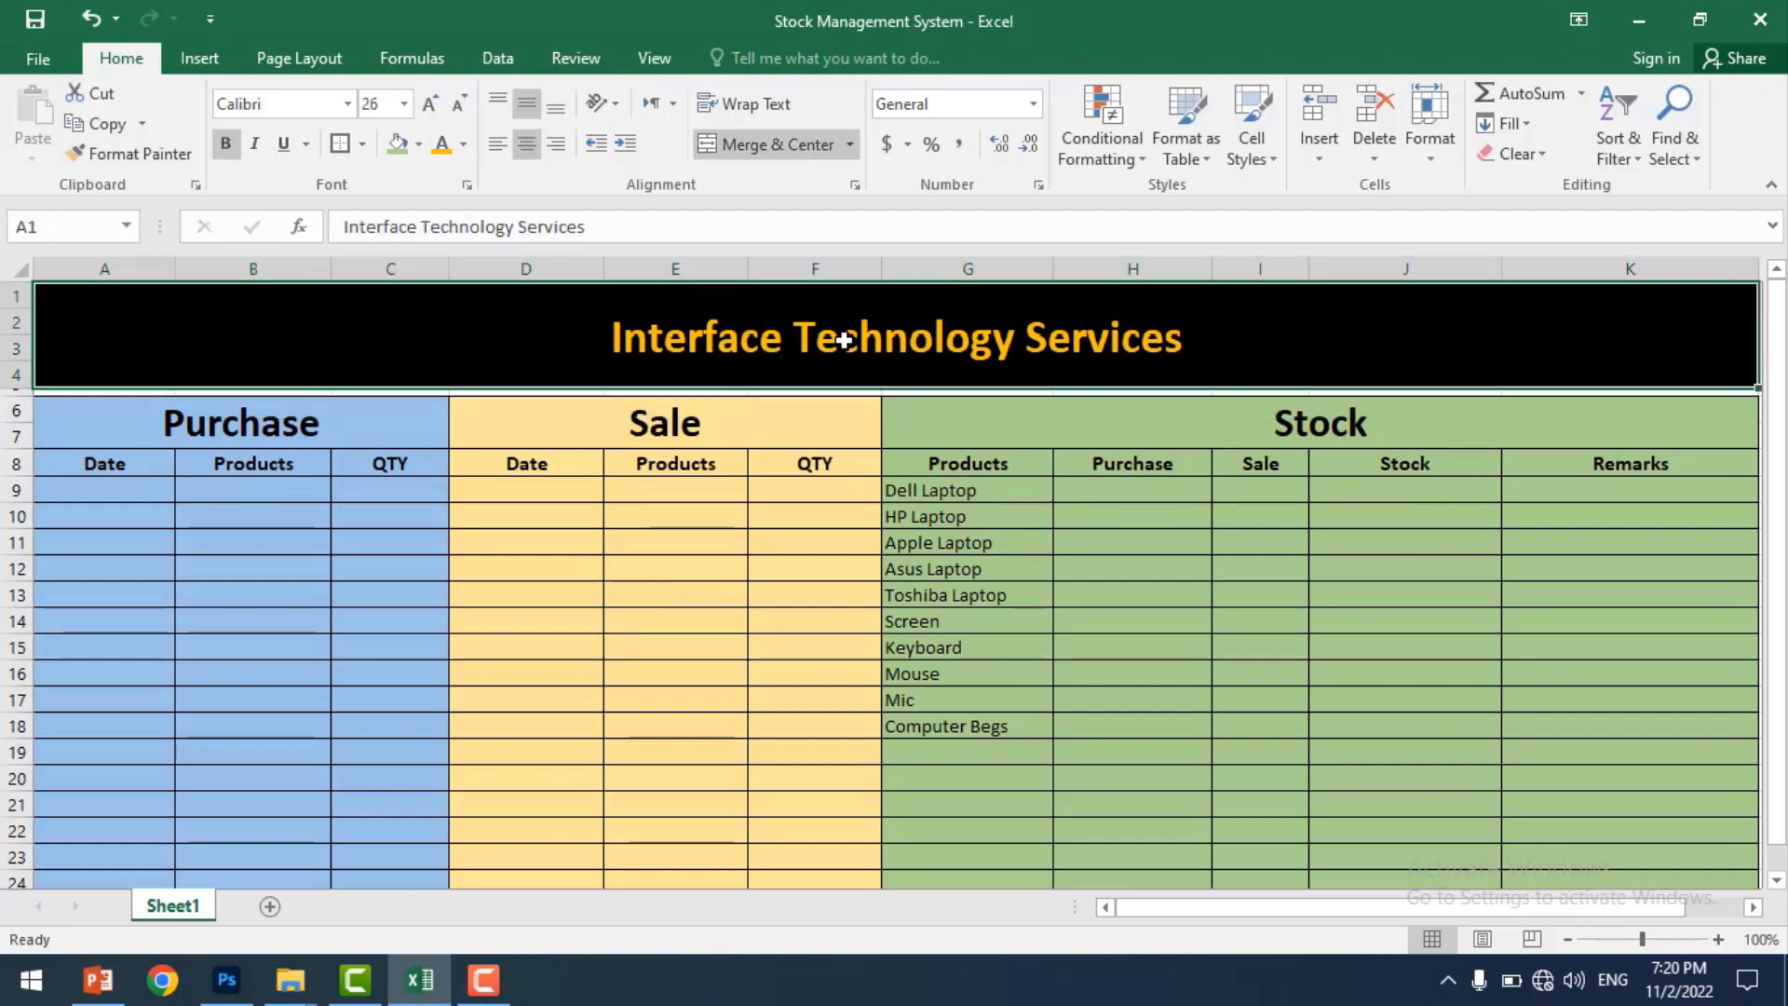
{"action": "type", "text": "ITS "}
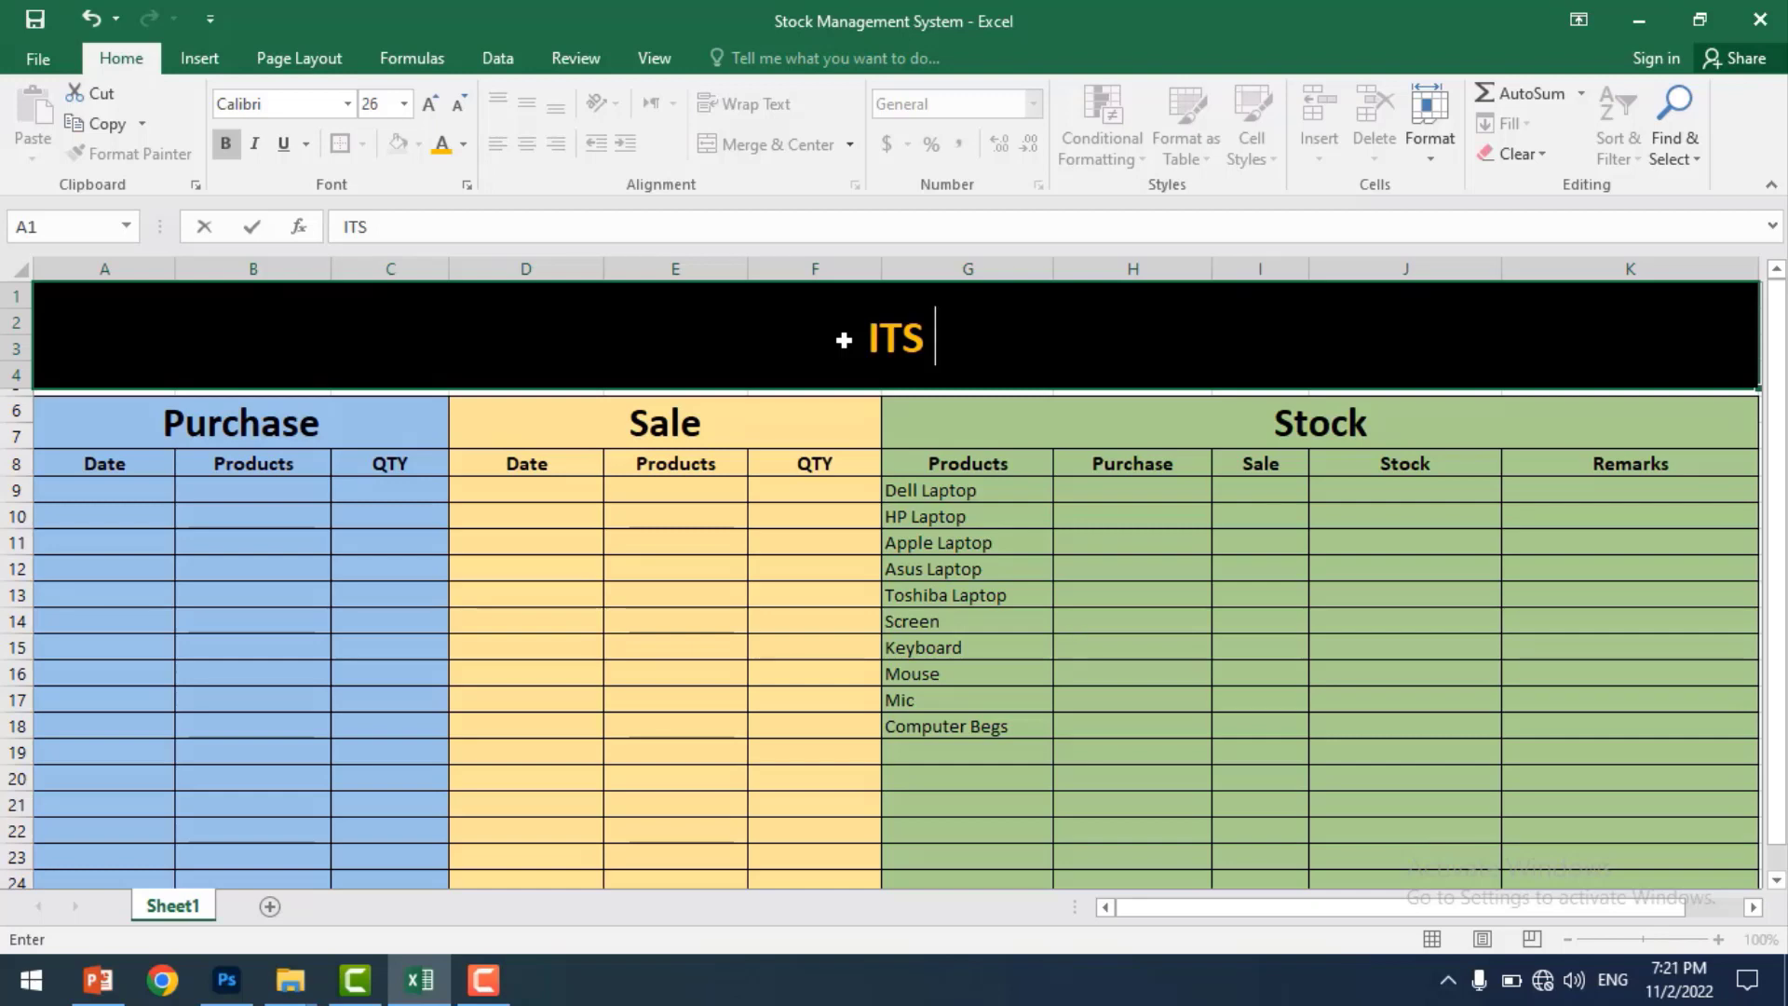
{"action": "type", "text": "-"}
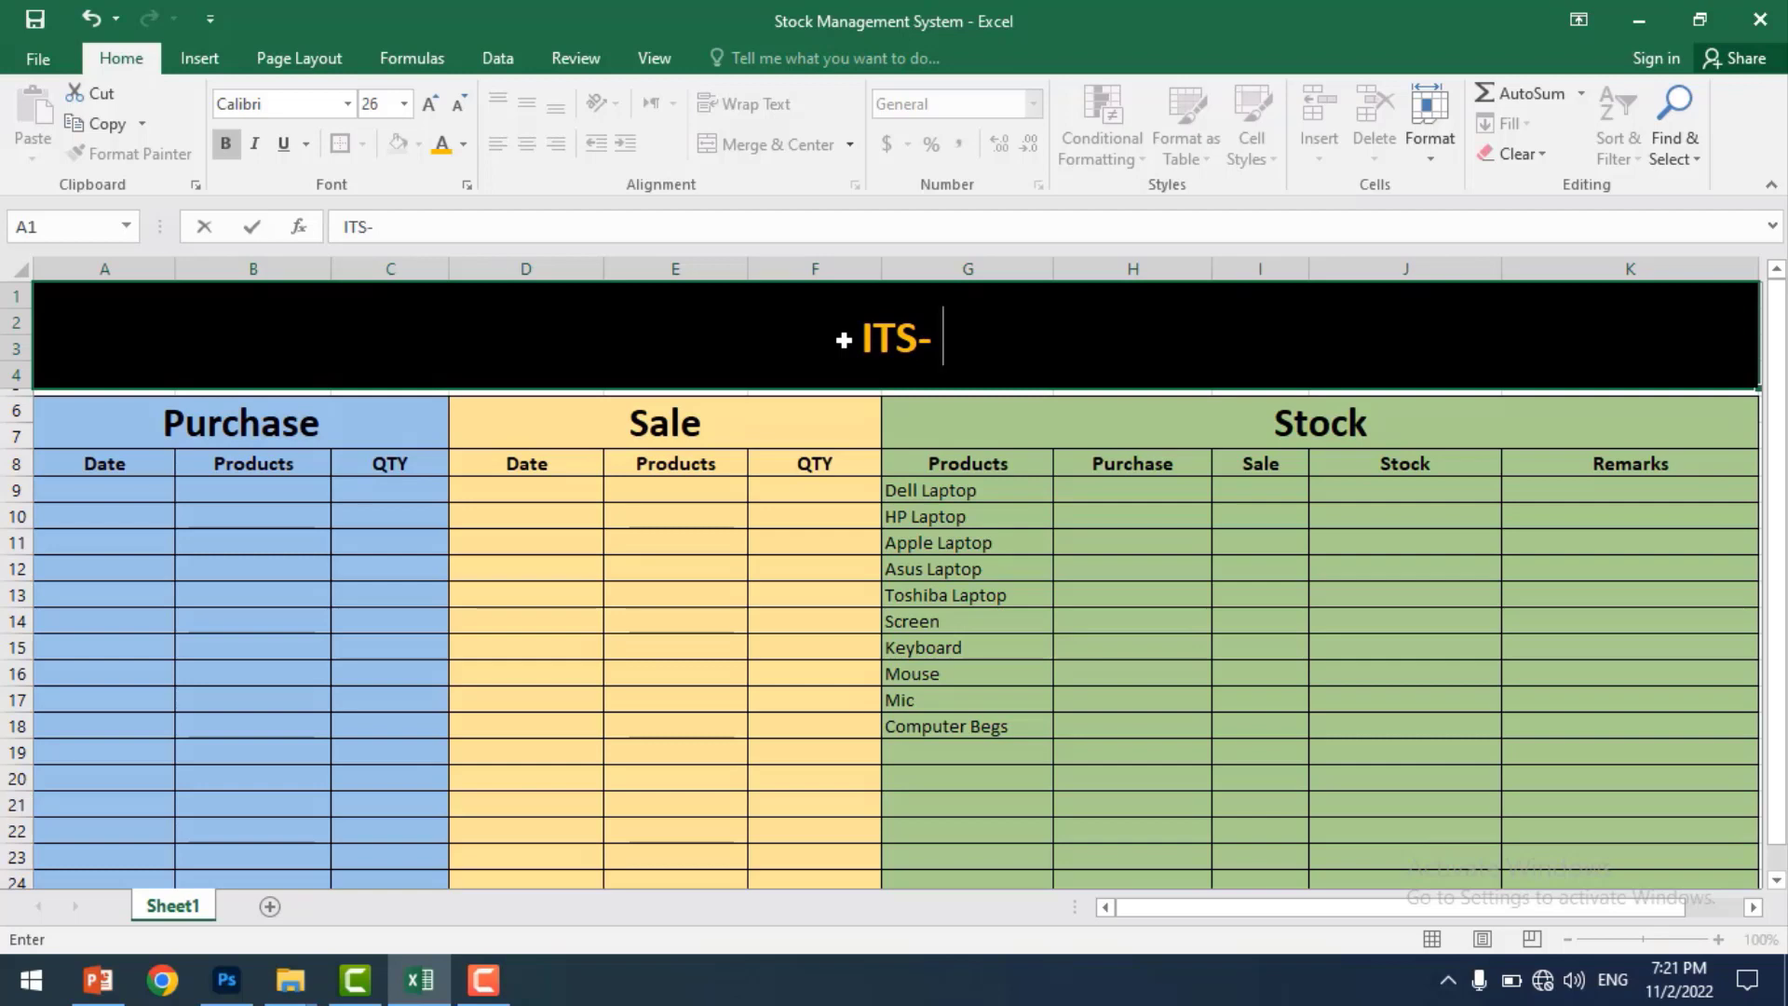
{"action": "type", "text": " Stock Man"}
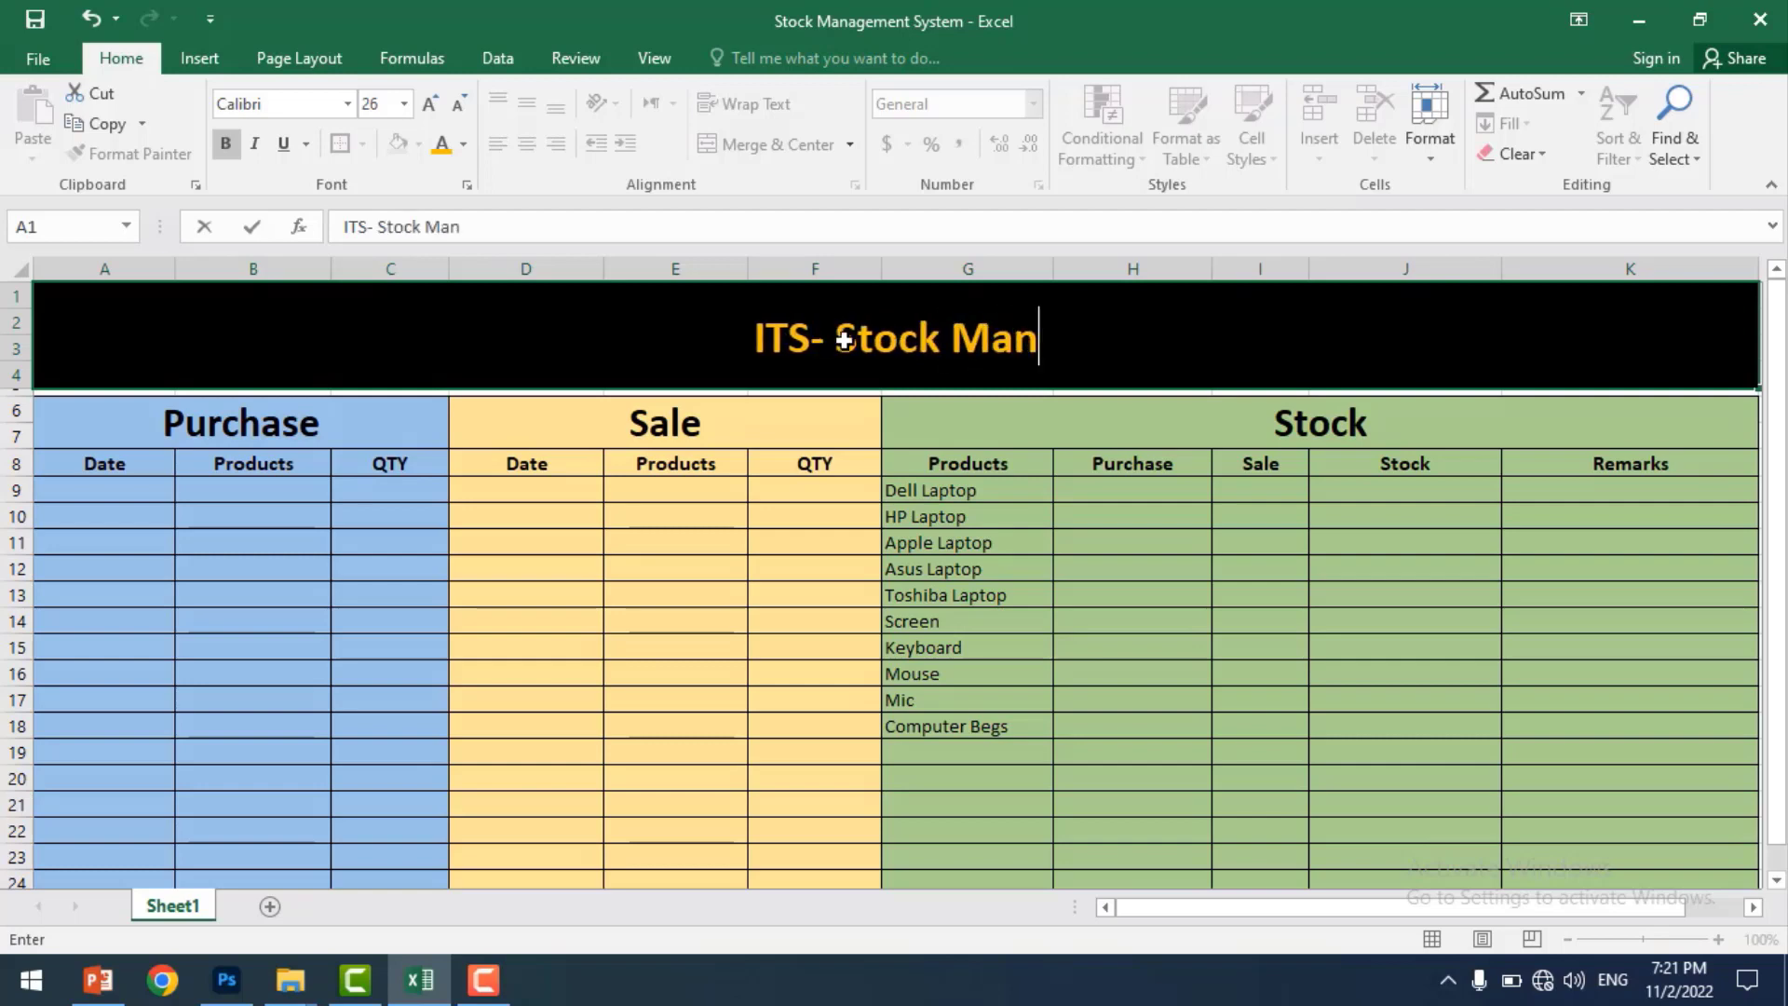
{"action": "type", "text": "agementSy"}
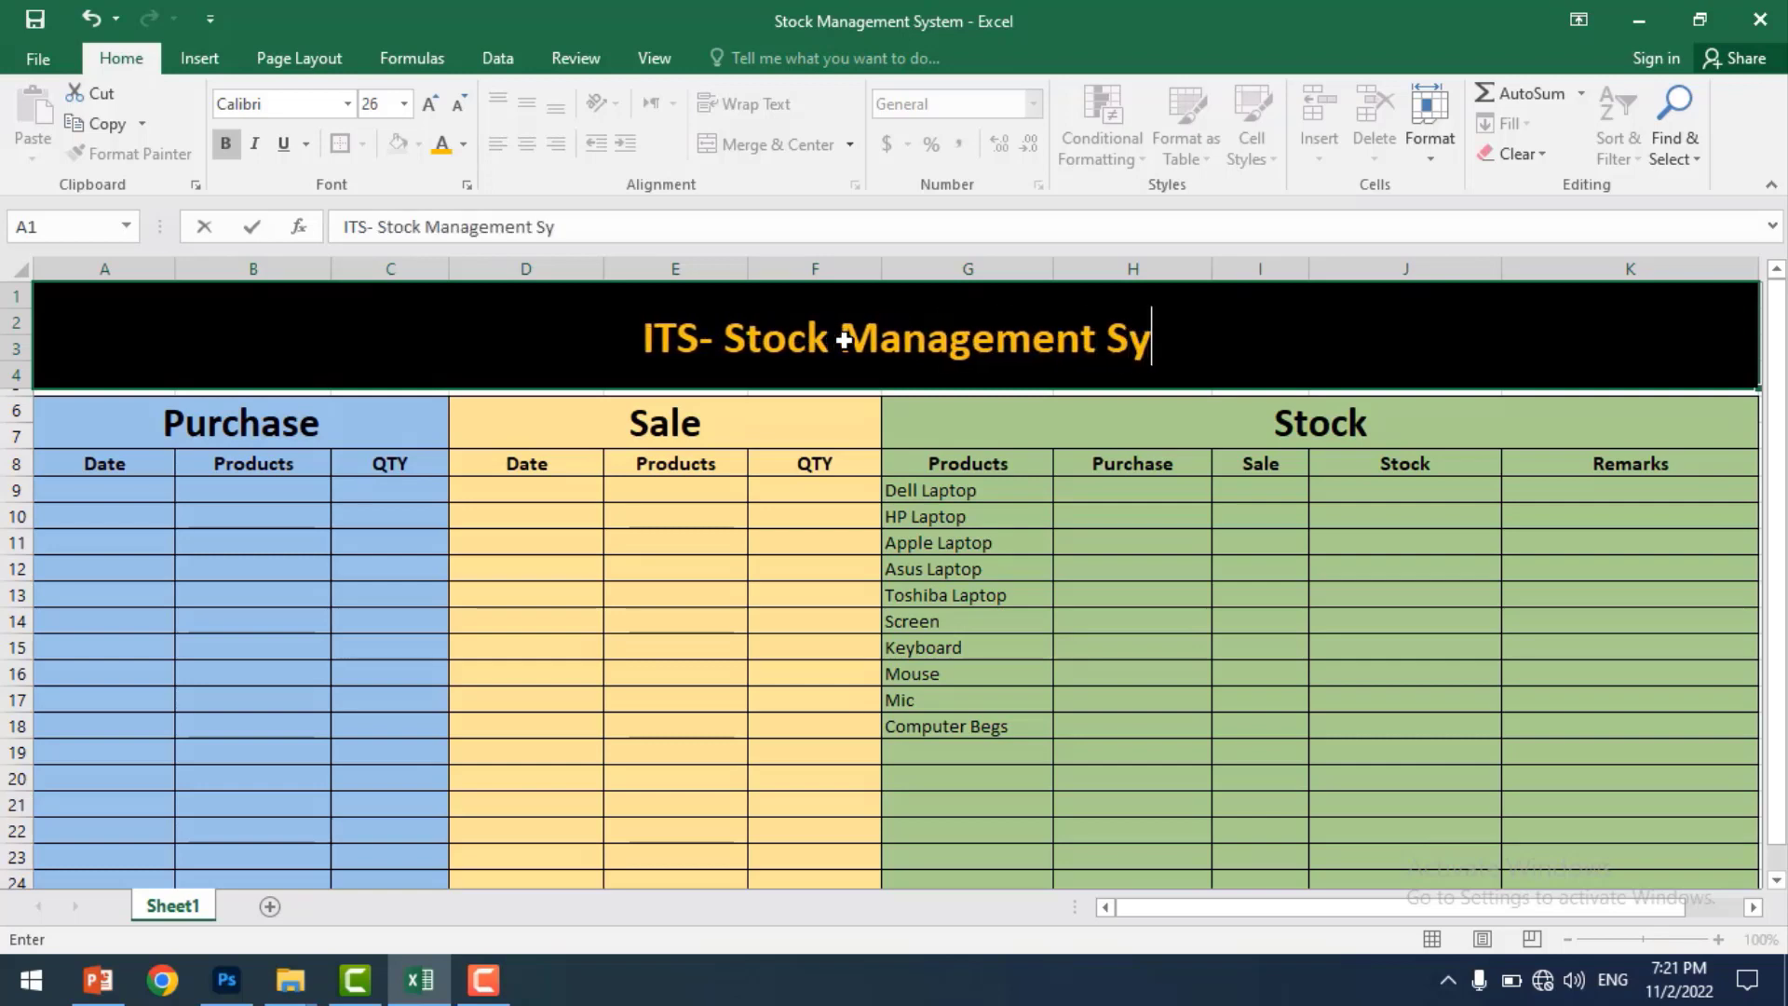
{"action": "type", "text": "stem"}
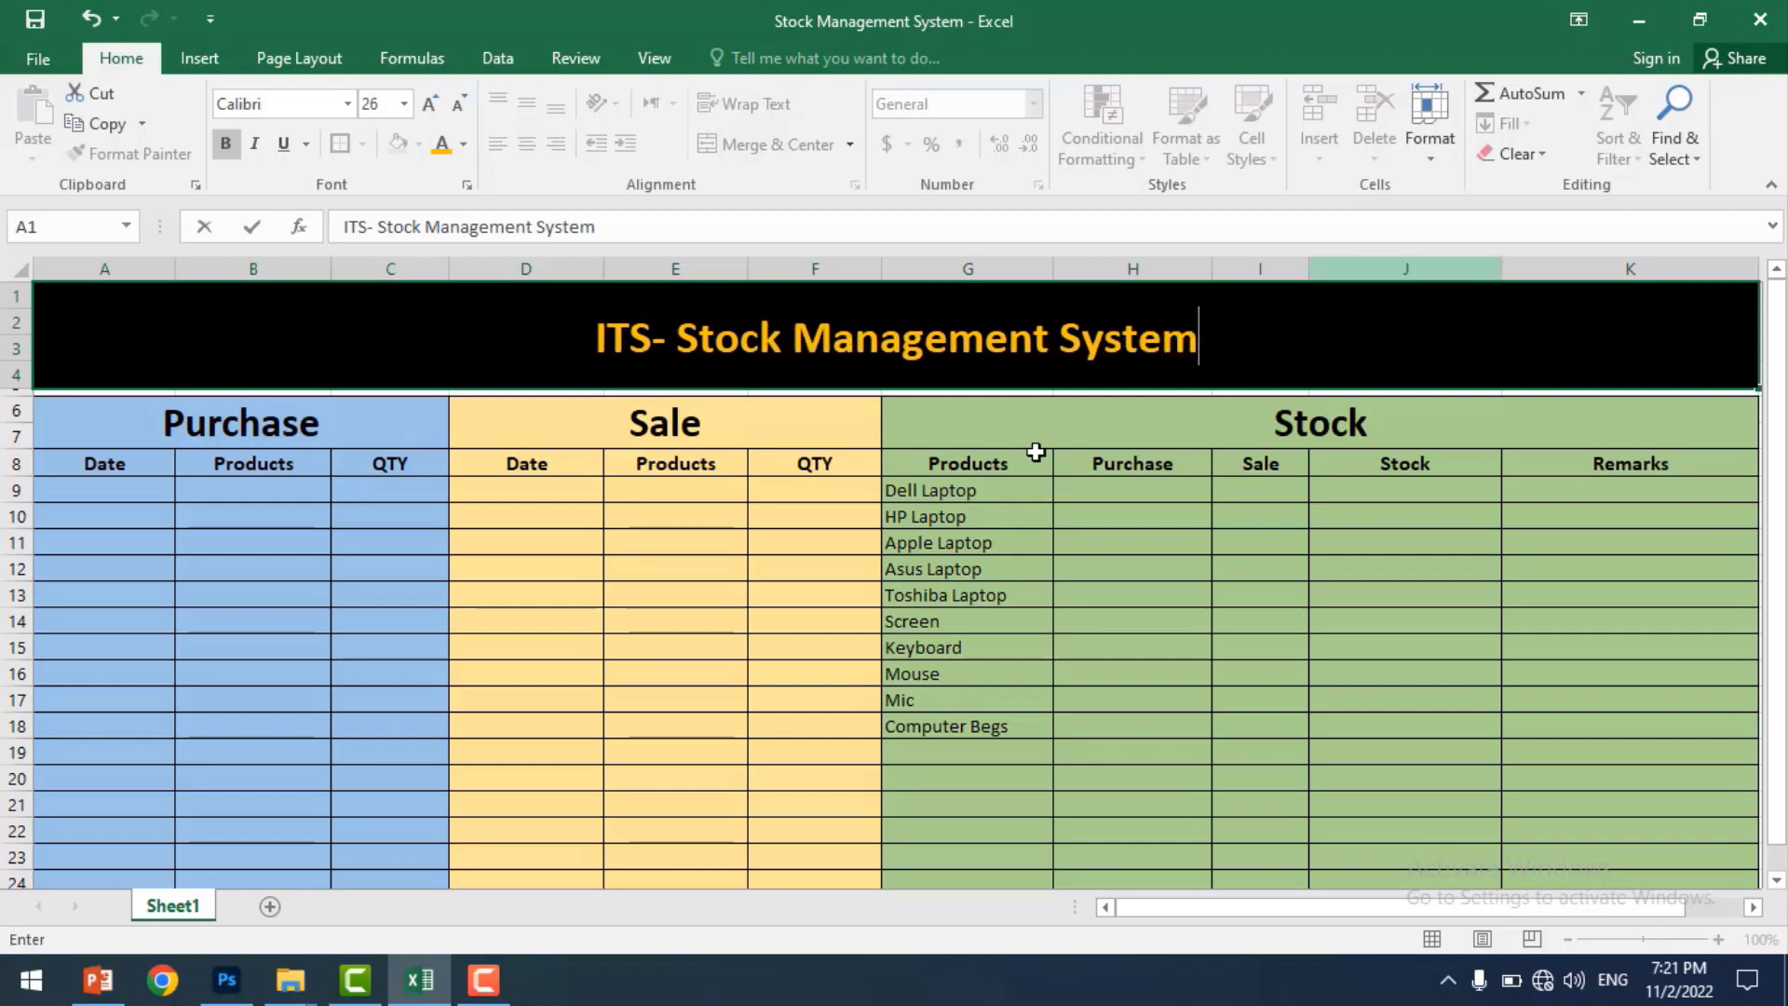
{"action": "left_click", "coordinate": [847, 546]}
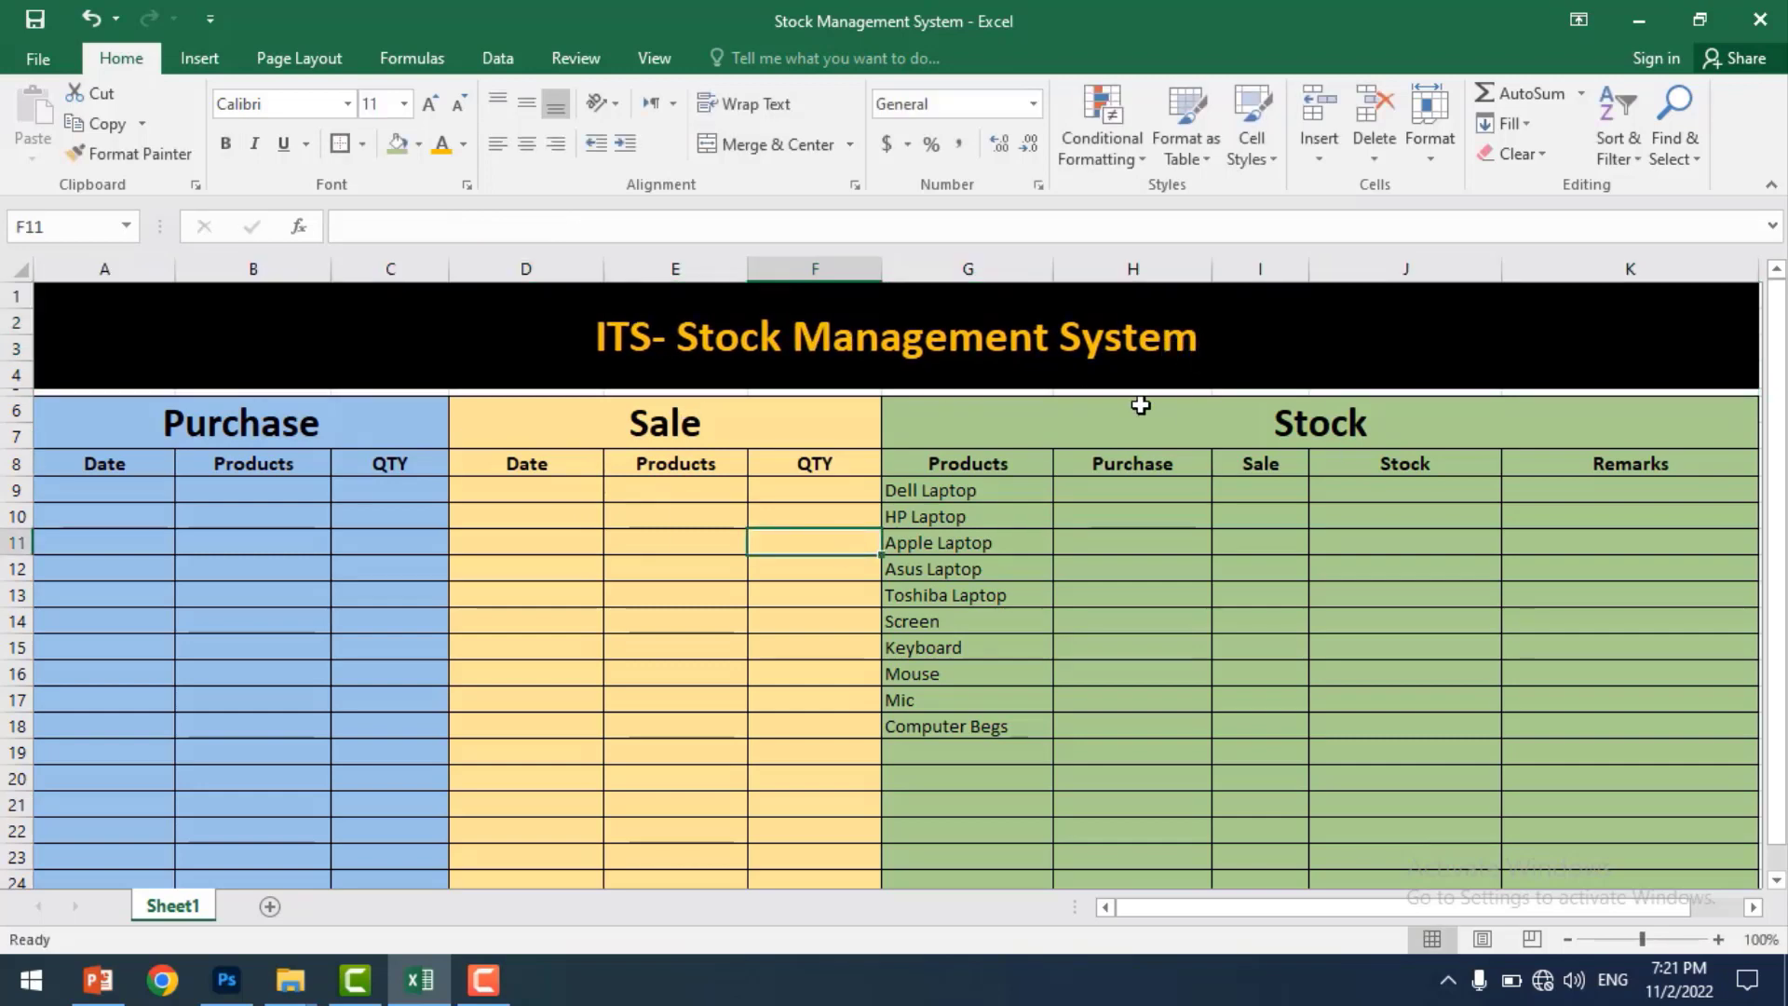
{"action": "left_click", "coordinate": [103, 489]}
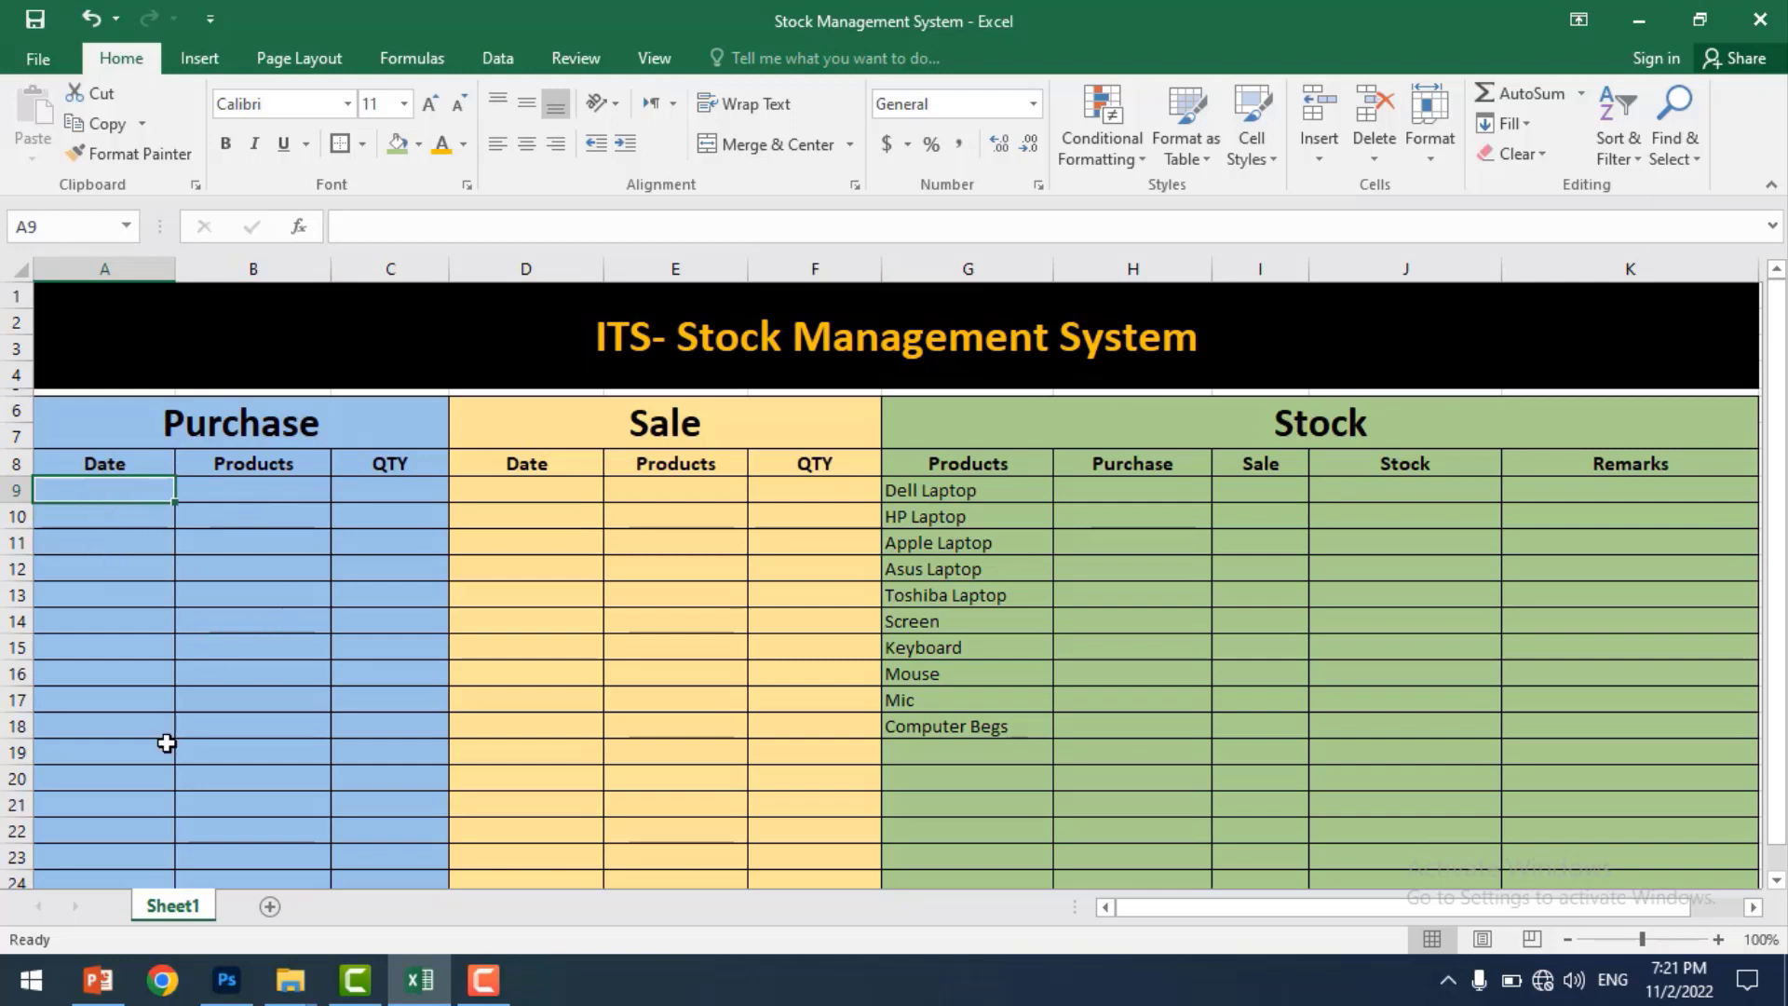
{"action": "left_click", "coordinate": [295, 585]}
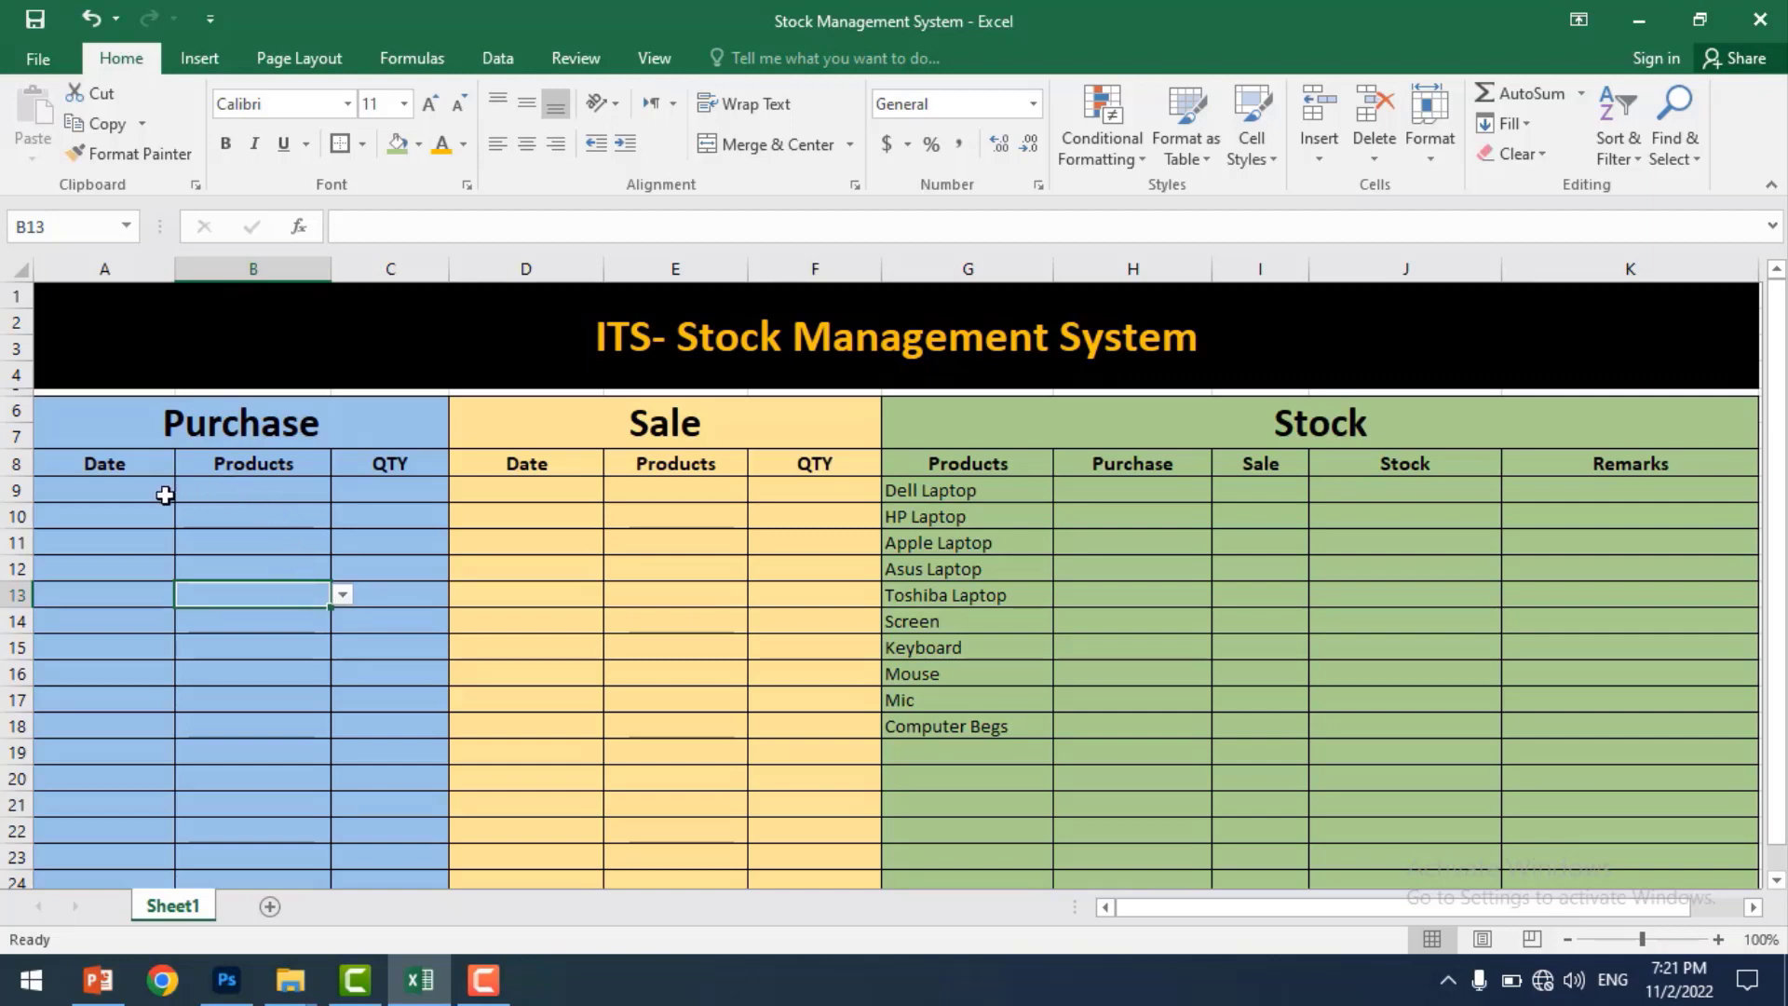
- Enter the first purchase: date =today(), product Dell Laptop, quantity 15
{"action": "left_click", "coordinate": [108, 495]}
{"action": "type", "text": "="}
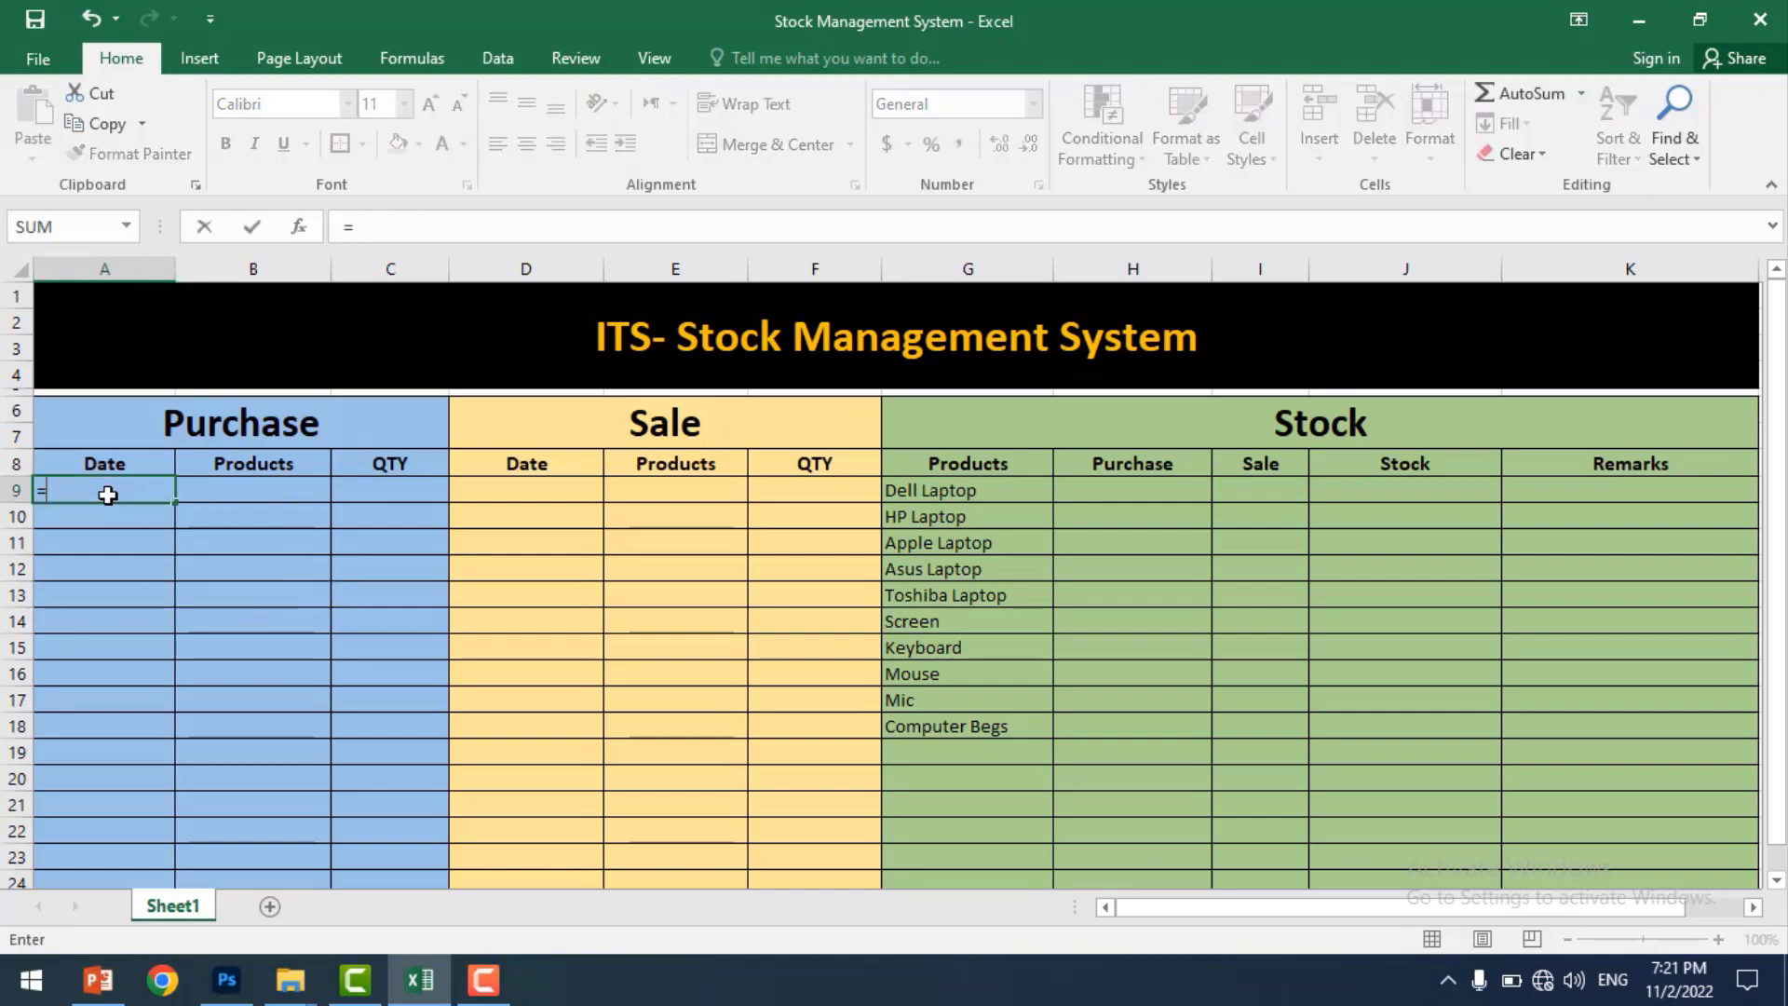
{"action": "type", "text": "today()"}
{"action": "key", "text": "Return"}
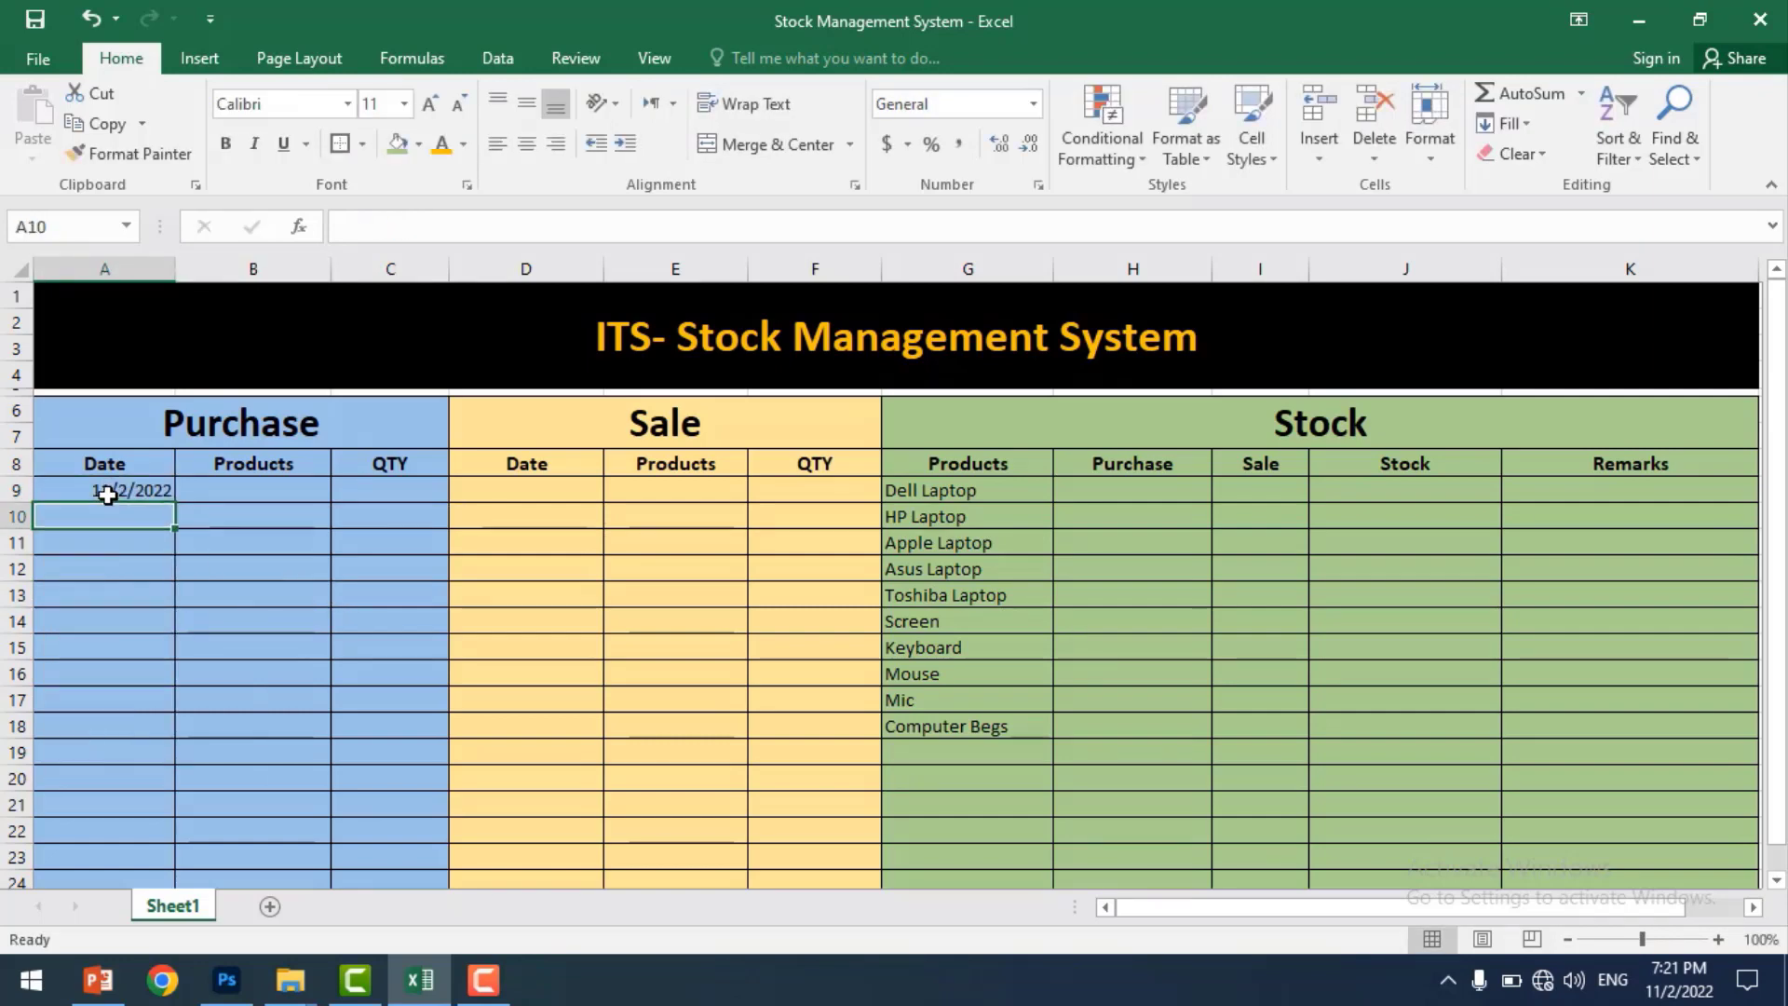
{"action": "left_click", "coordinate": [269, 492]}
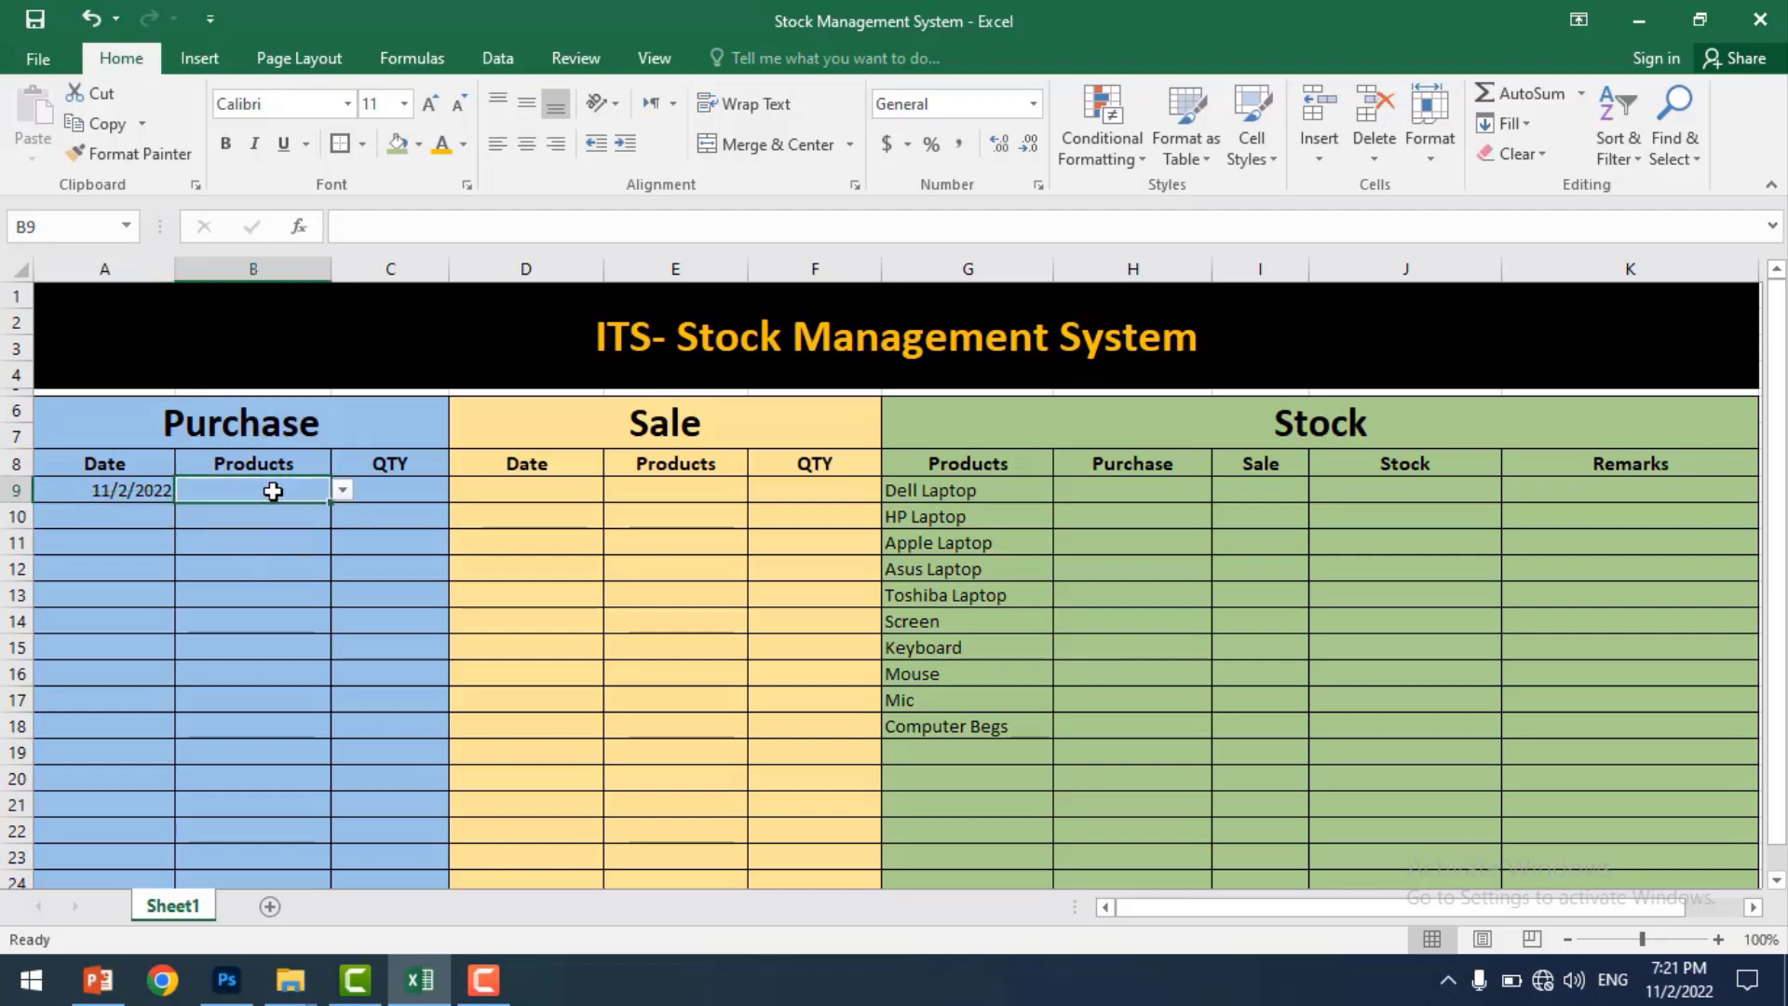
{"action": "left_click", "coordinate": [343, 490]}
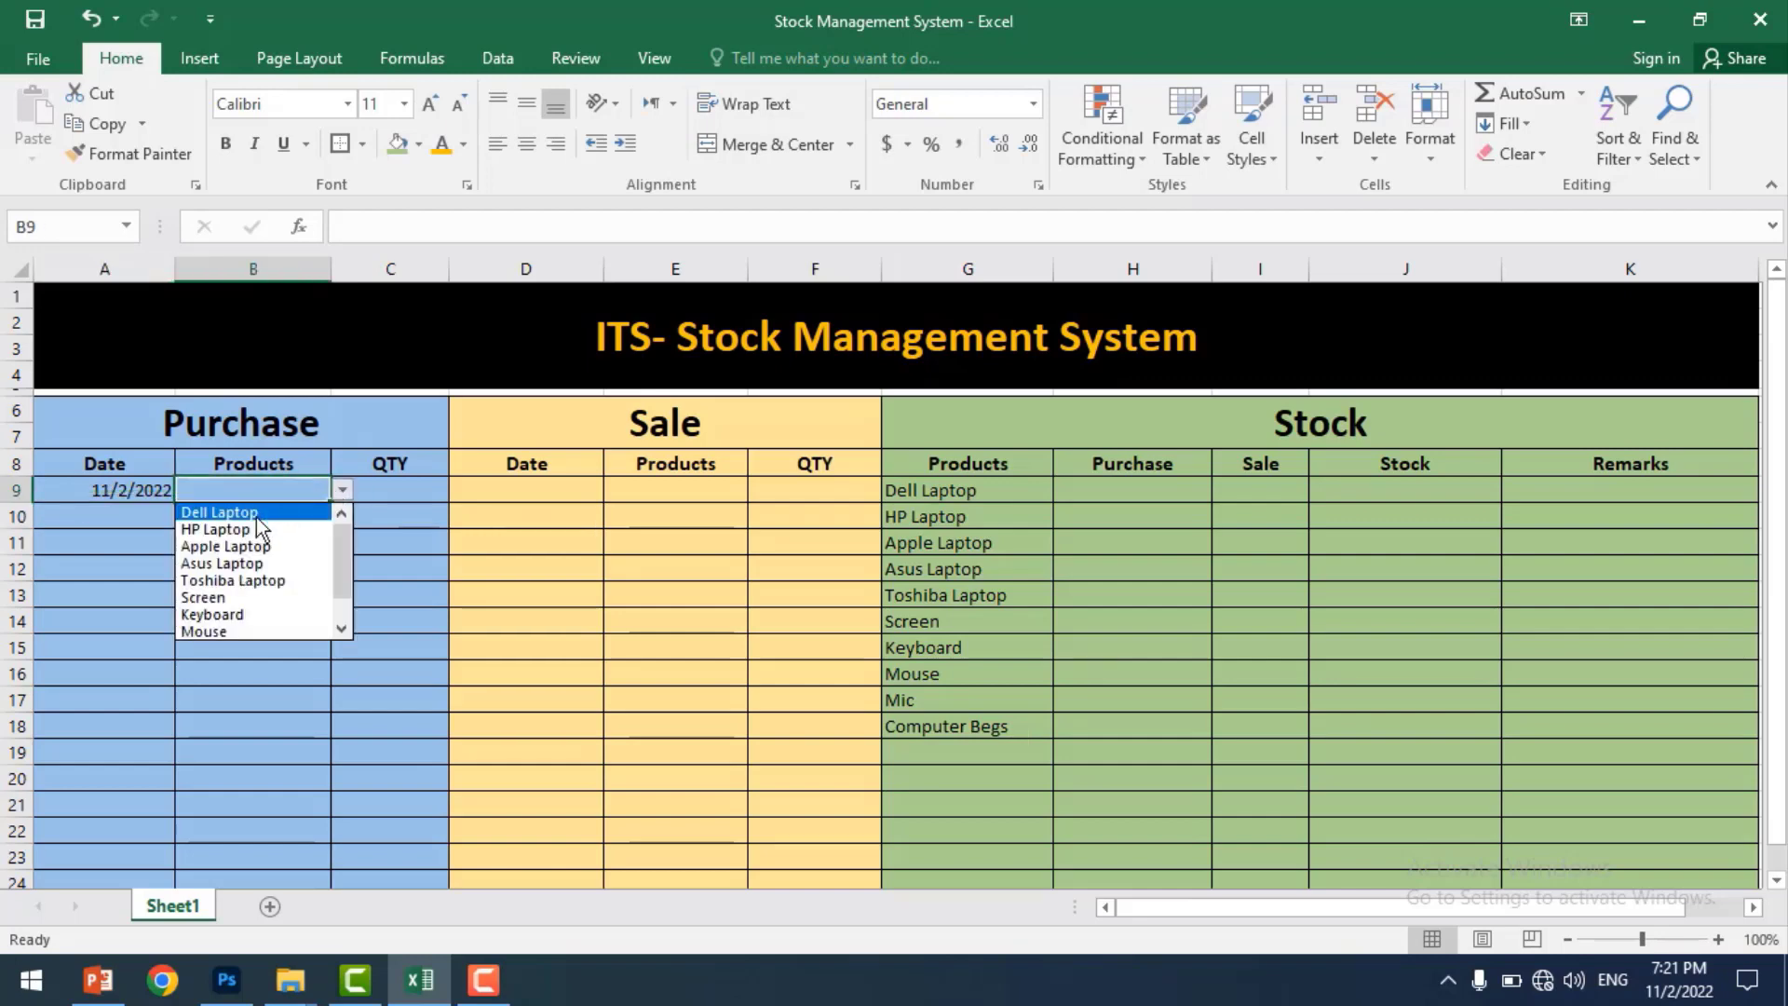
{"action": "left_click", "coordinate": [263, 512]}
{"action": "left_click", "coordinate": [374, 488]}
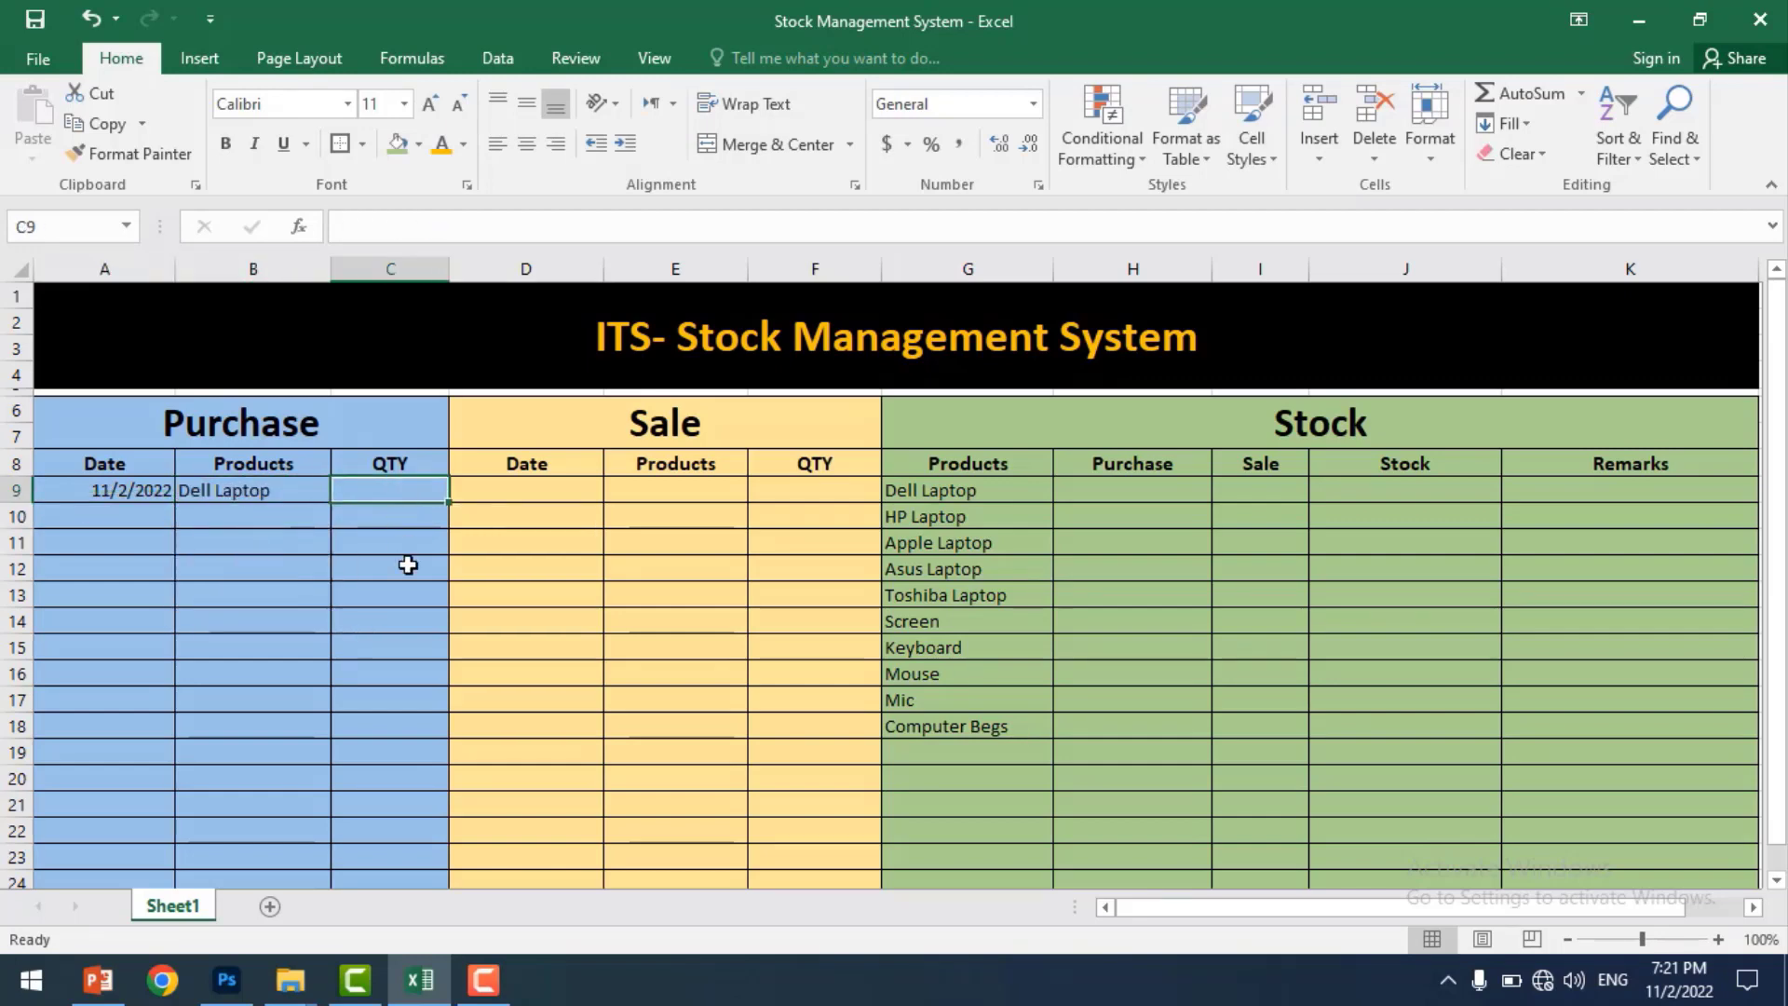
{"action": "type", "text": "15"}
{"action": "left_click", "coordinate": [405, 620]}
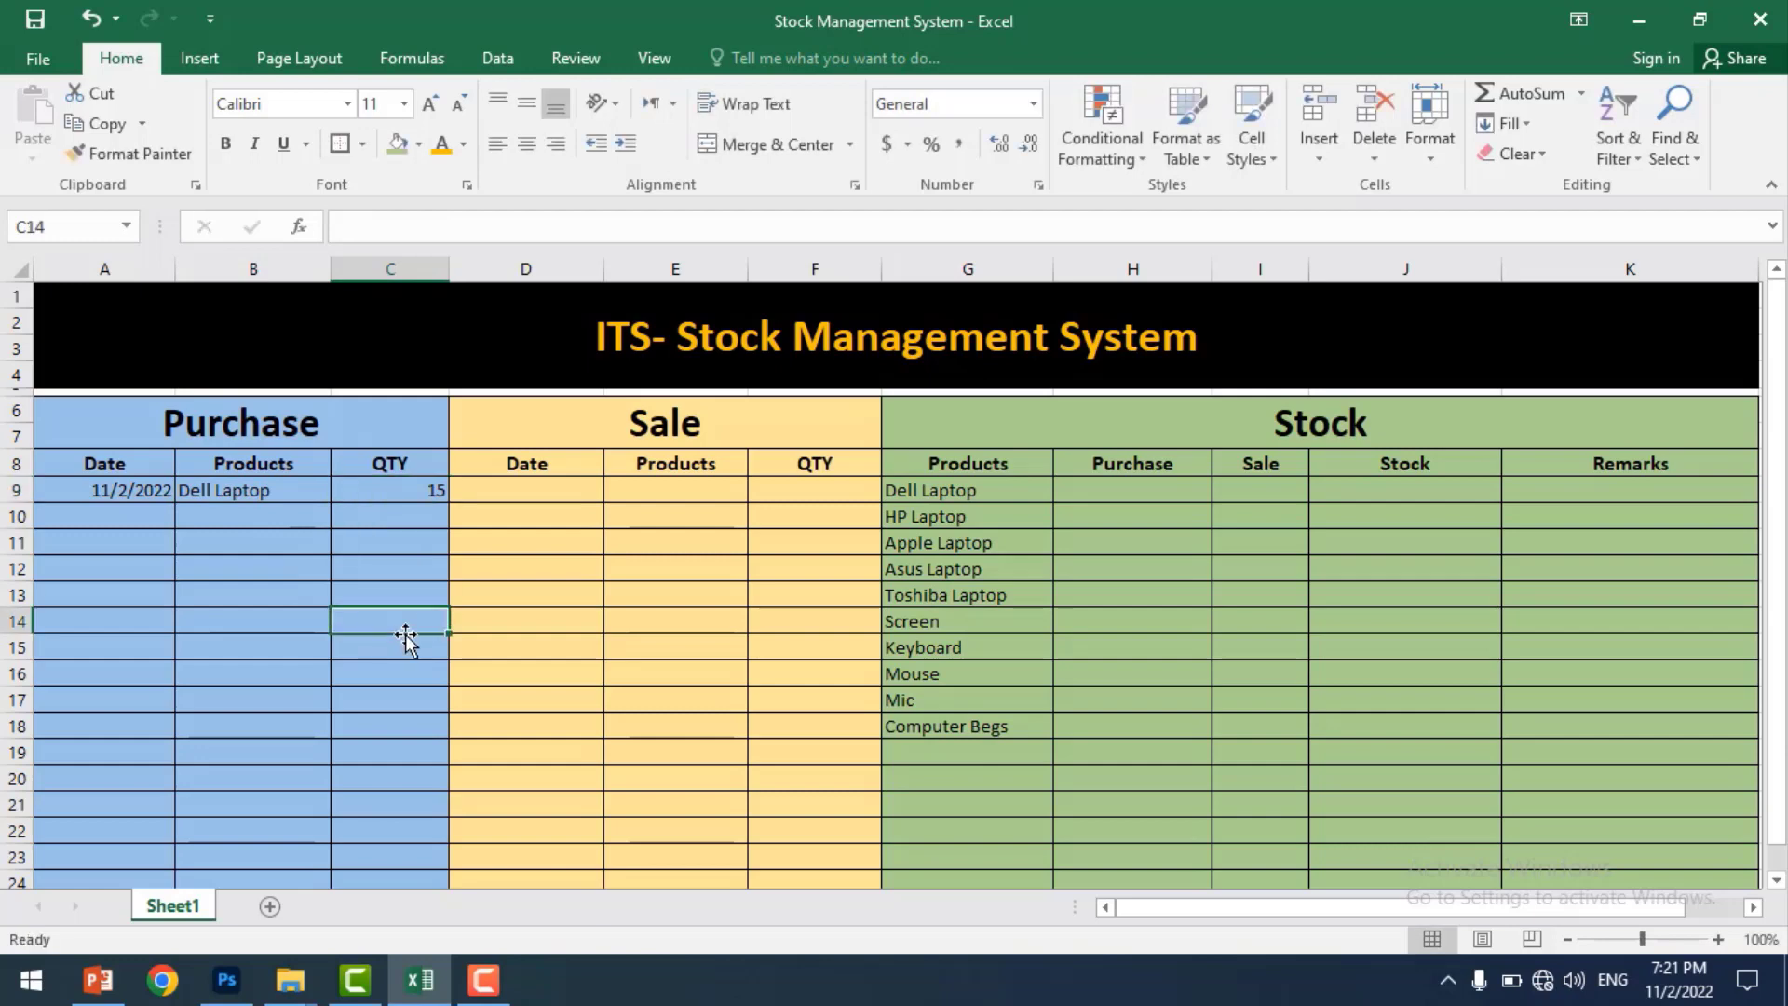
- Enter the second purchase: date 11/1/2022, product HP Laptop, quantity 30
{"action": "left_click", "coordinate": [141, 517]}
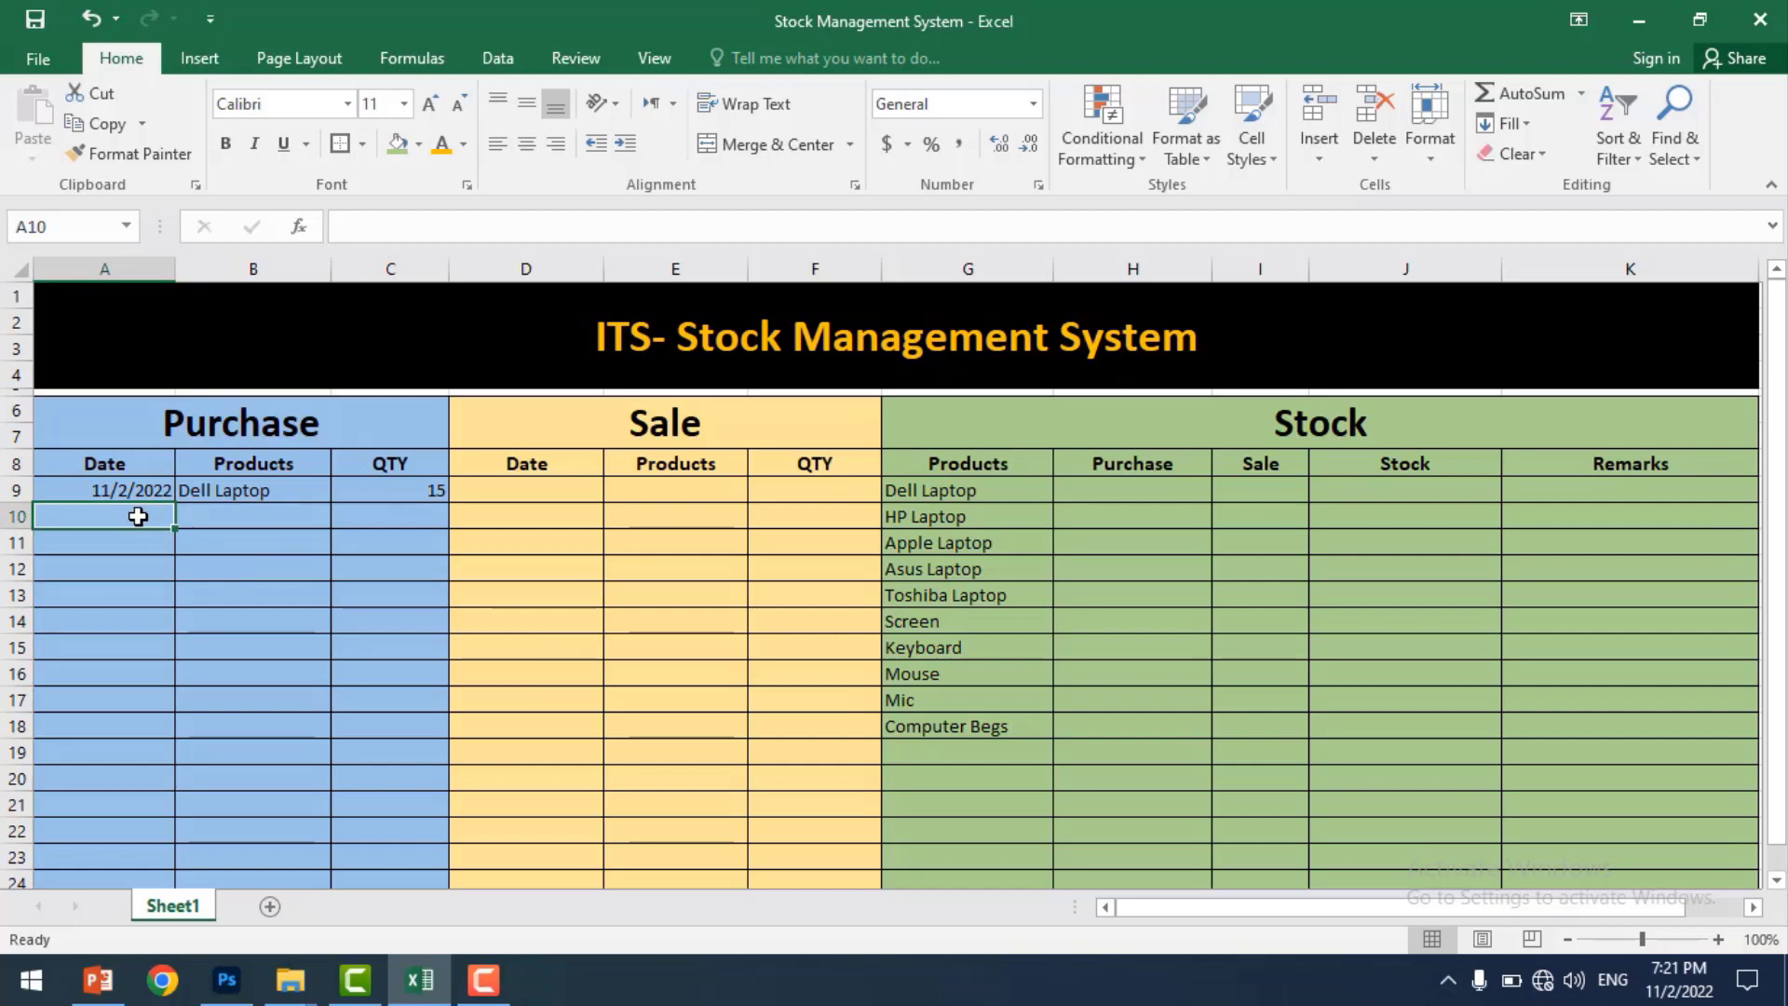
{"action": "type", "text": "9"}
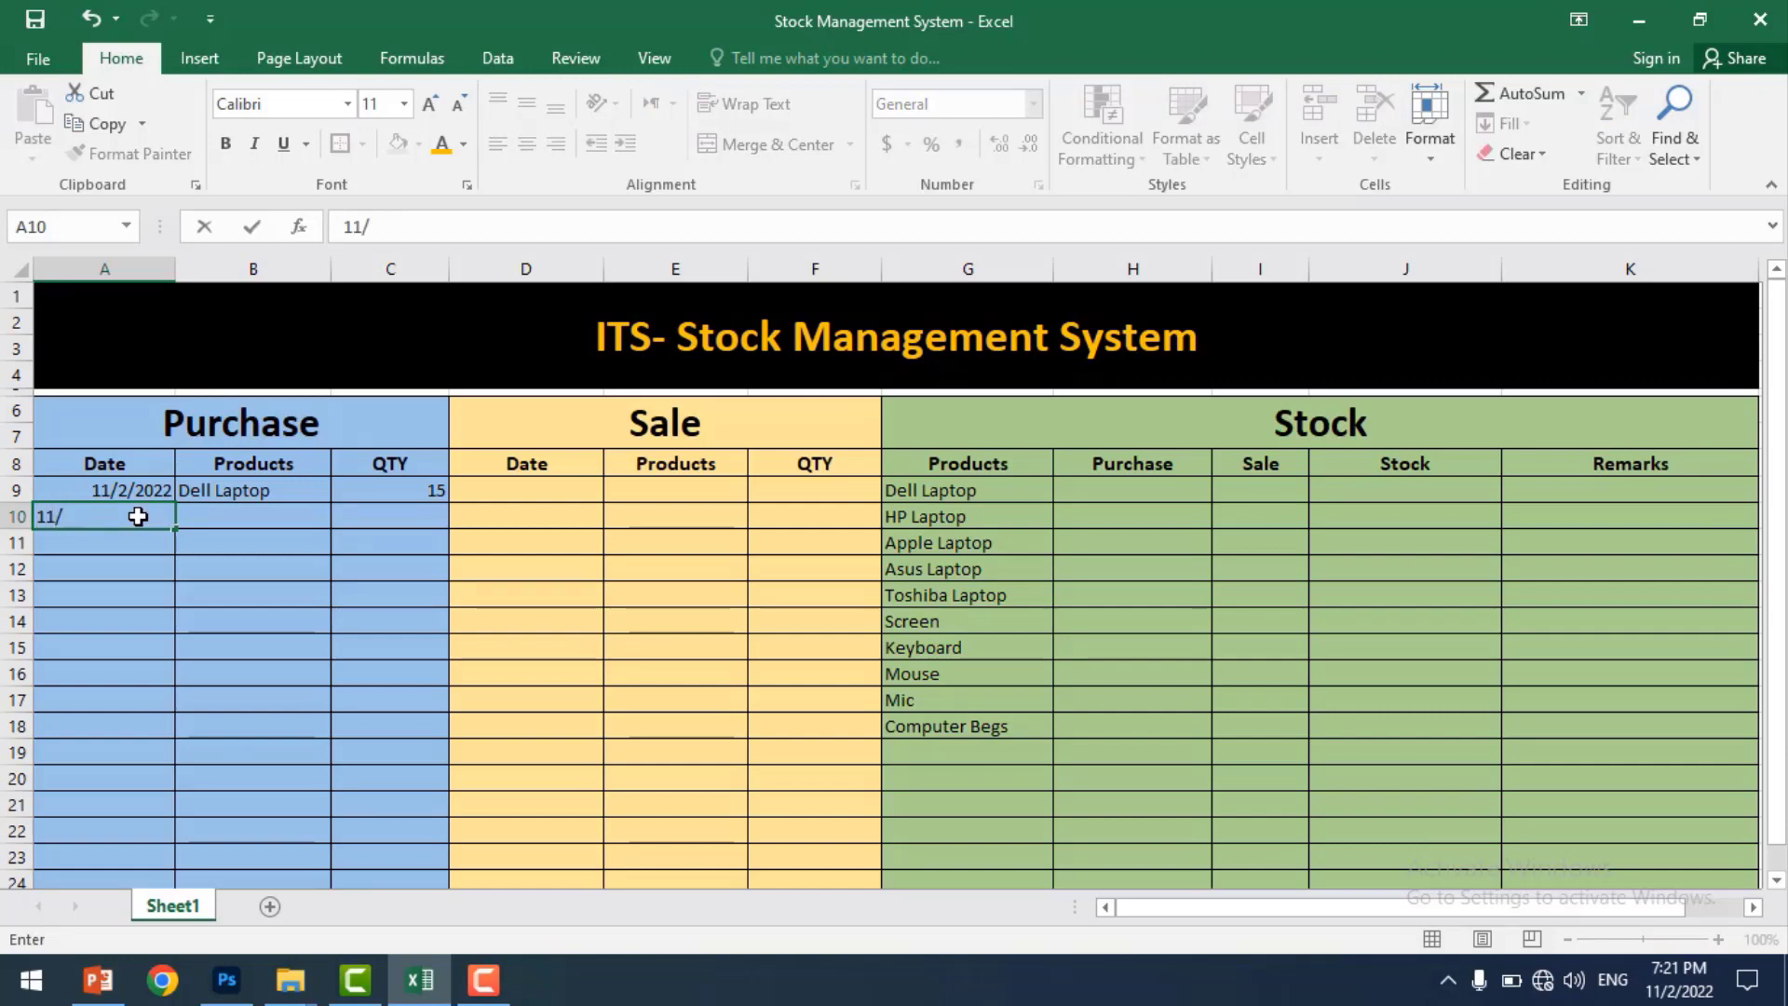
{"action": "type", "text": "1/20"}
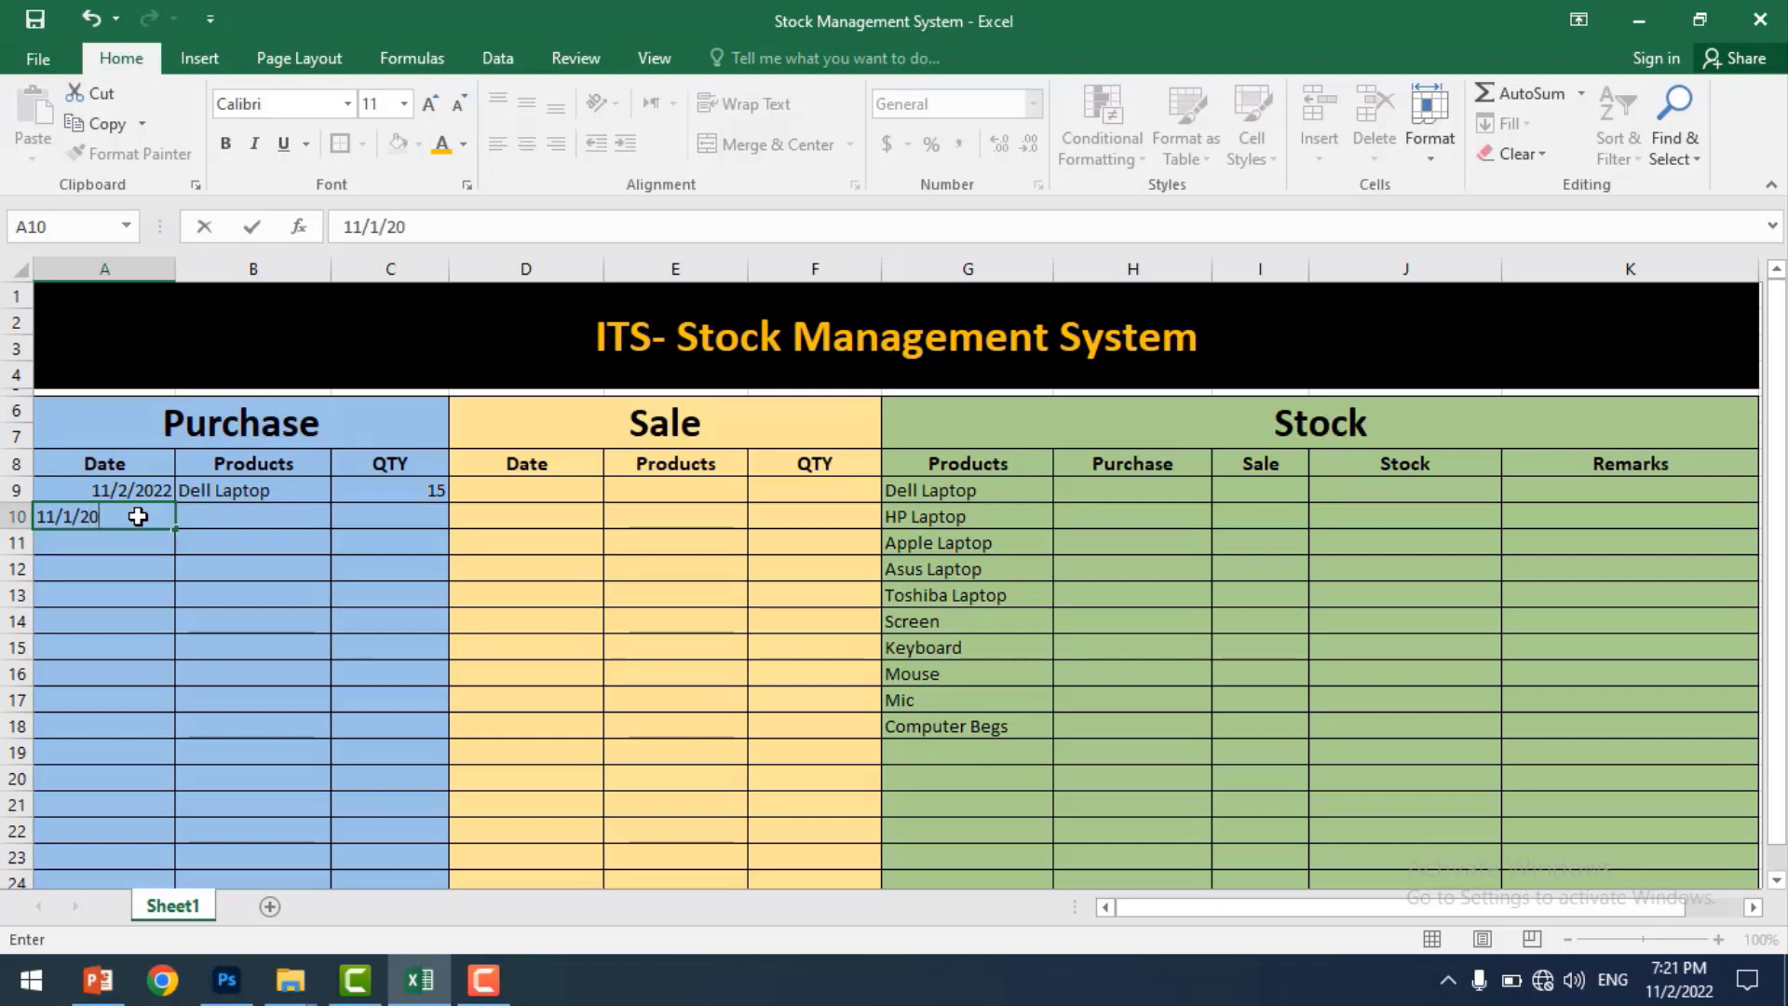
{"action": "type", "text": "22"}
{"action": "key", "text": "Tab"}
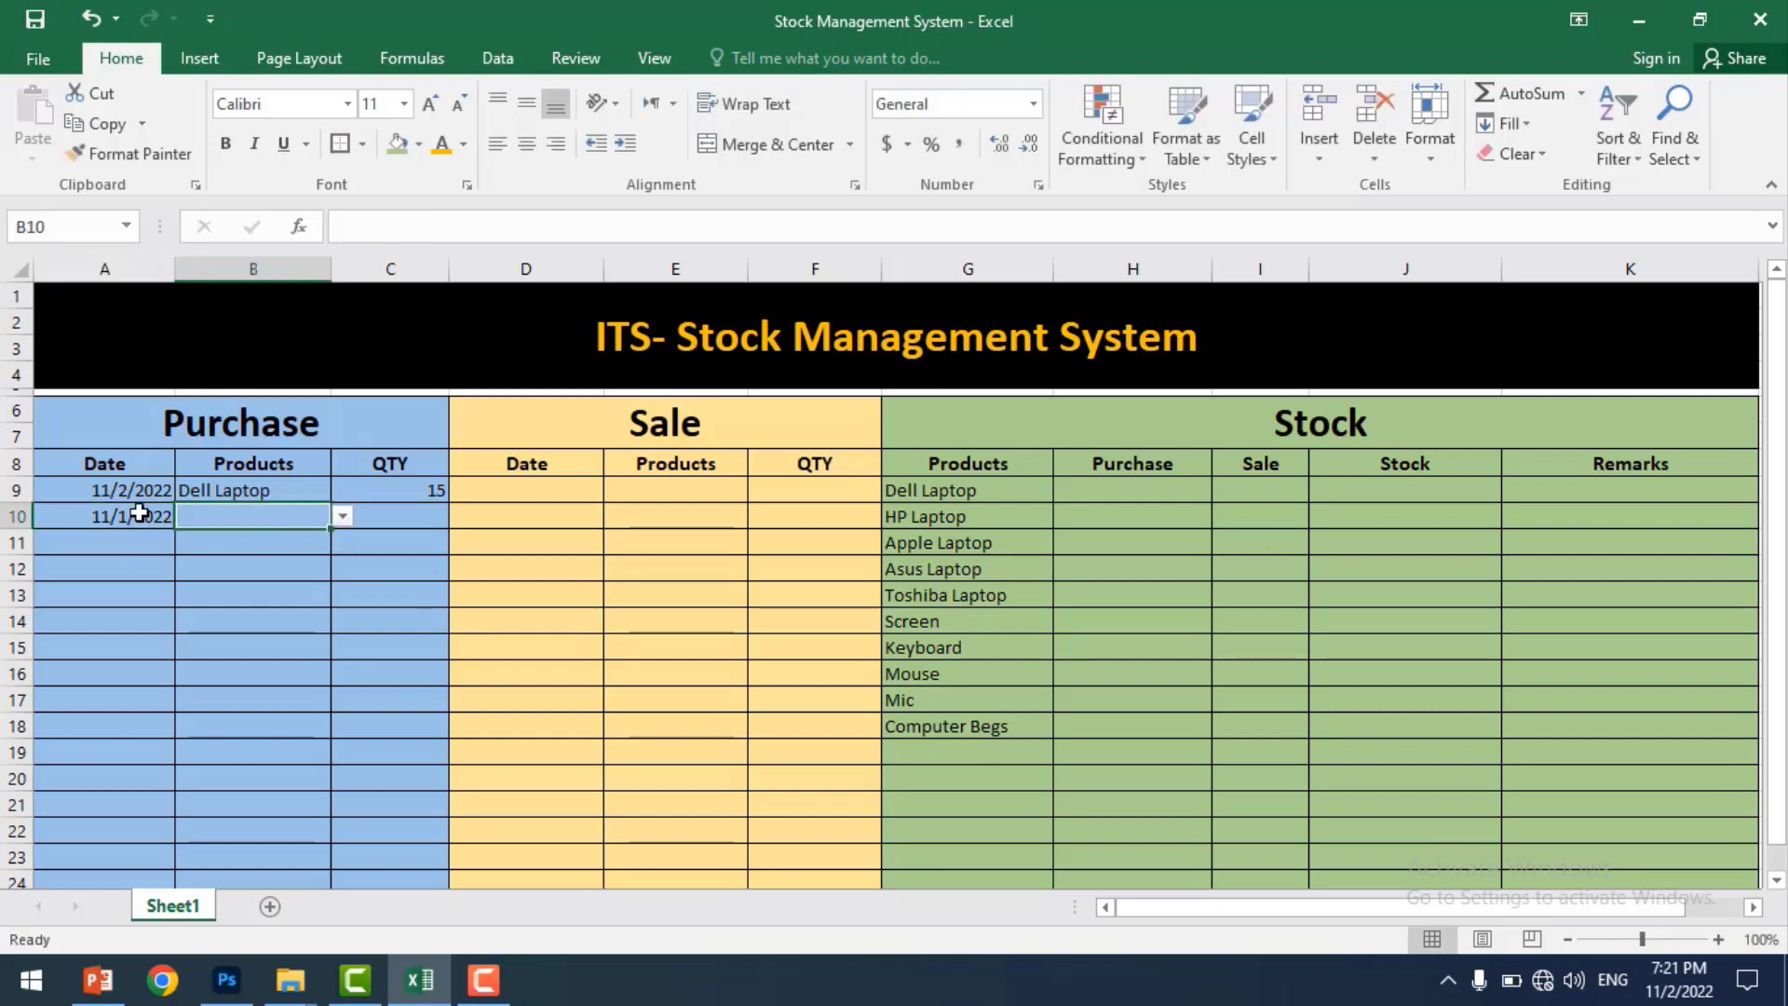
{"action": "left_click", "coordinate": [342, 517]}
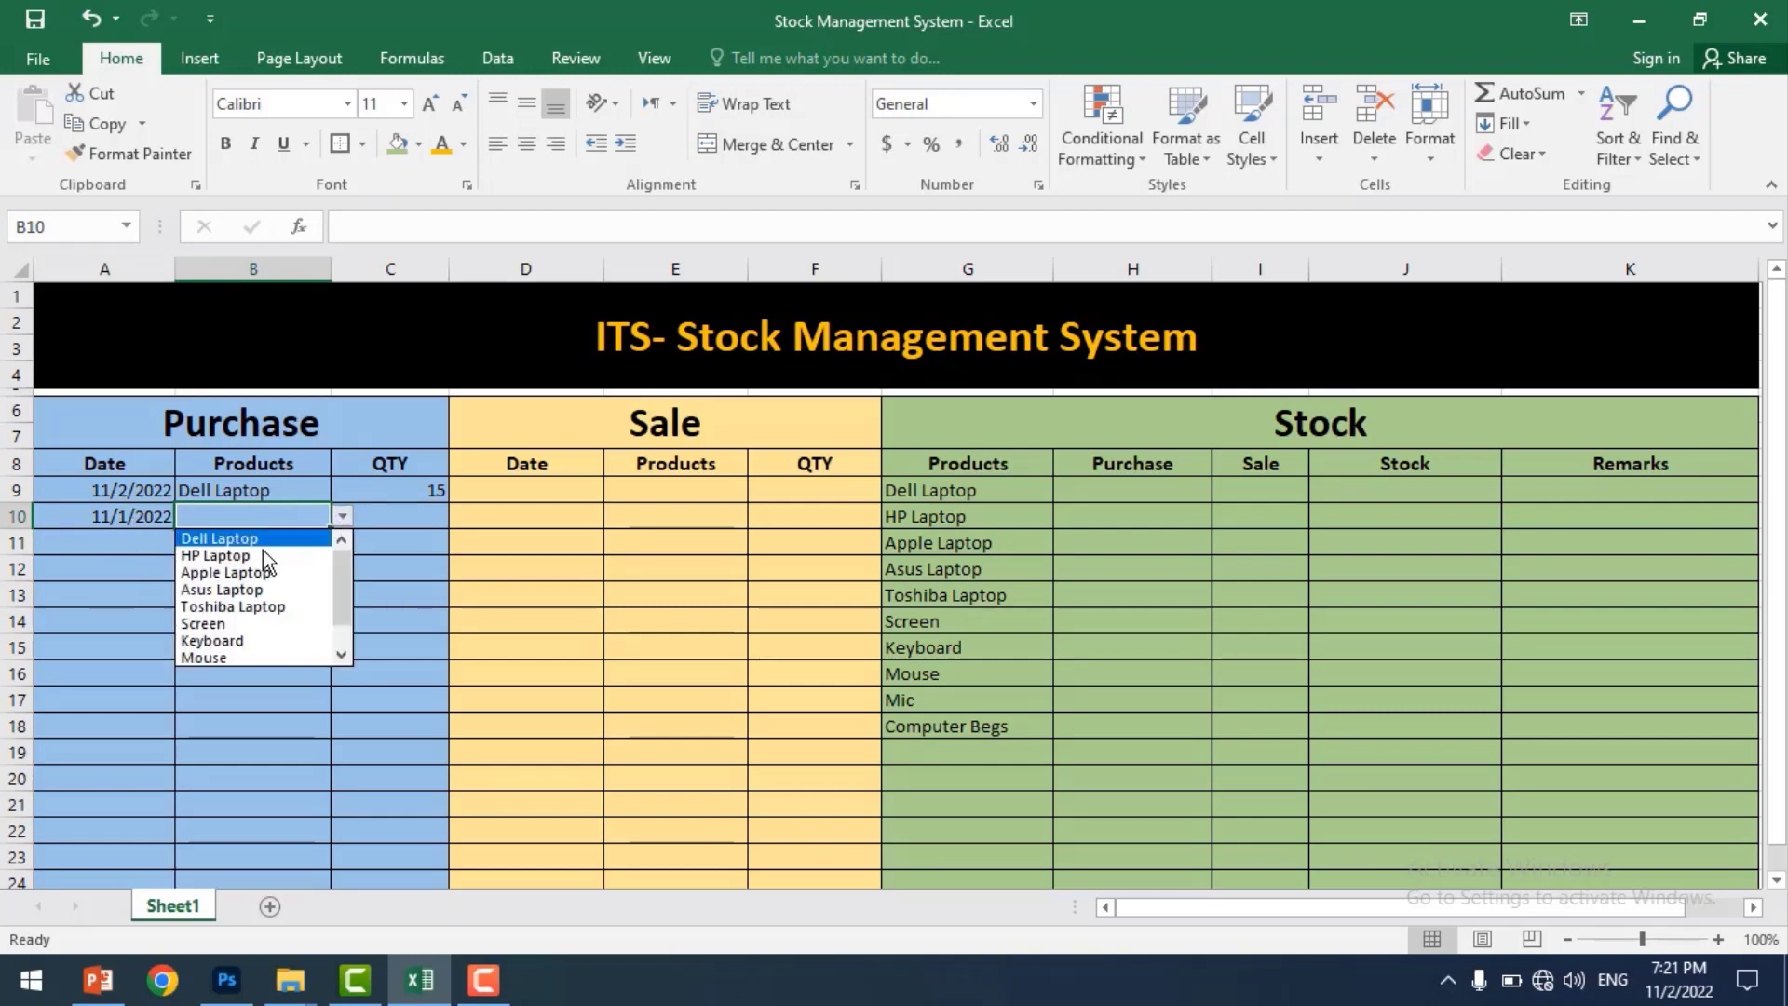
{"action": "left_click", "coordinate": [255, 555]}
{"action": "left_click", "coordinate": [398, 508]}
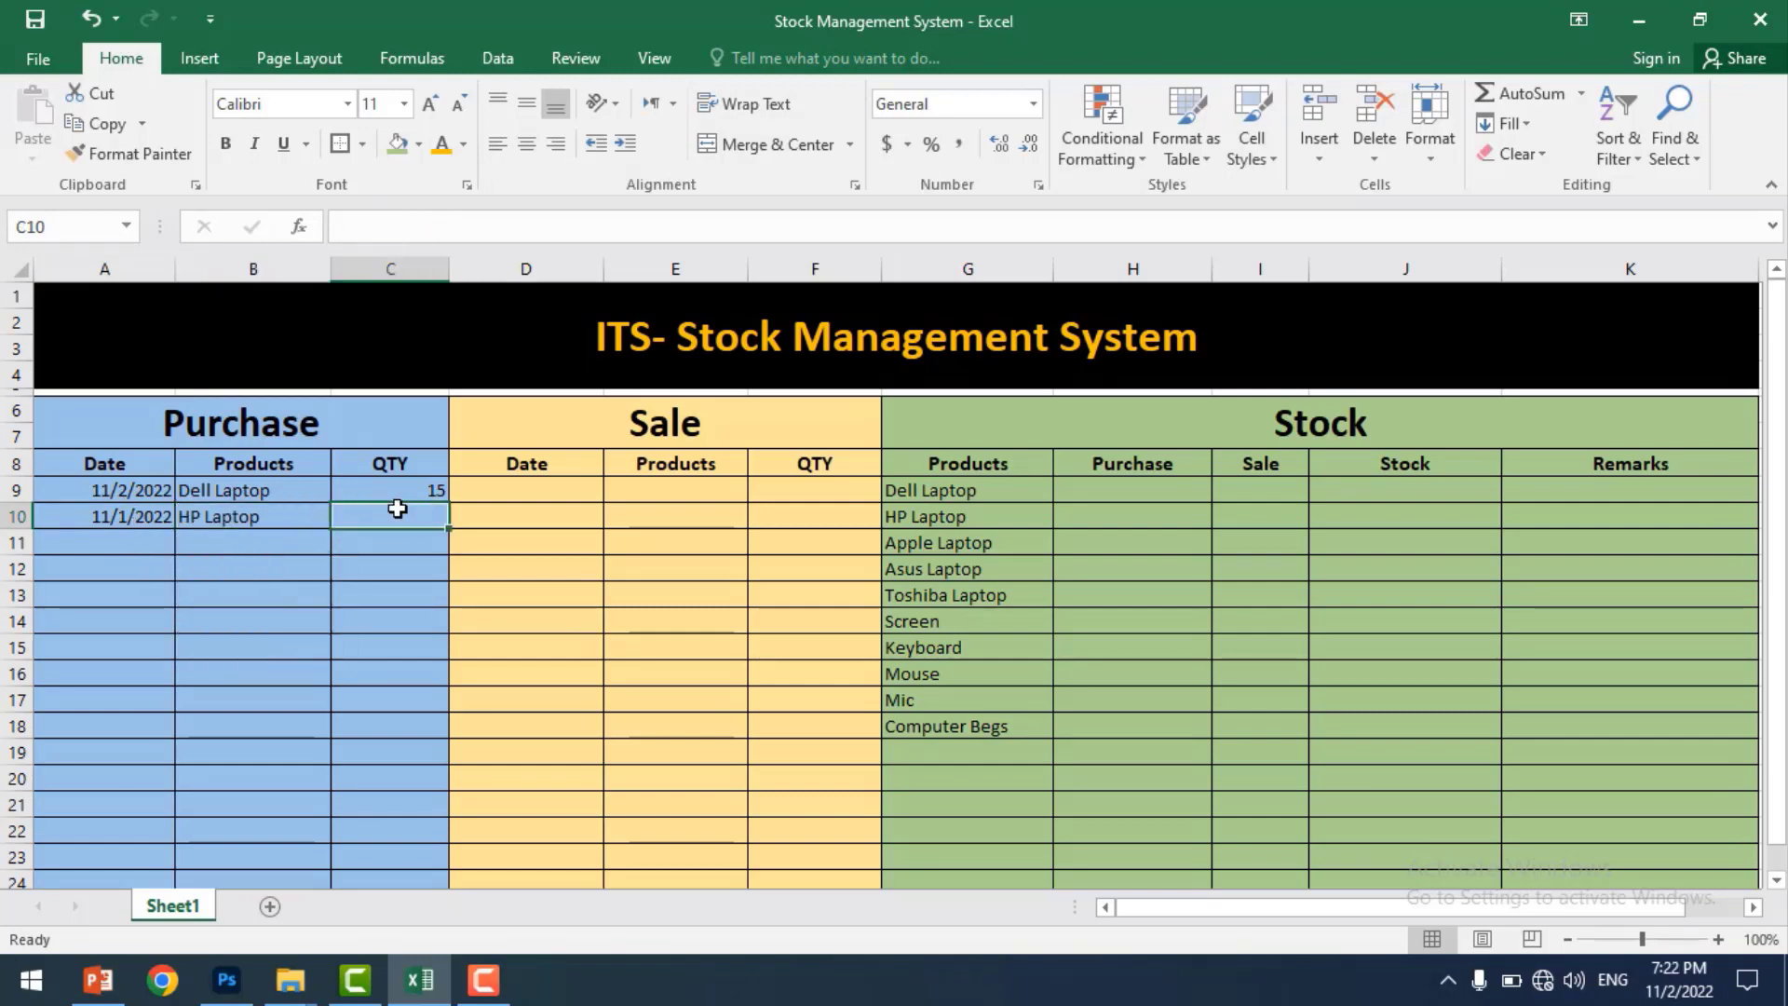
{"action": "type", "text": "30"}
{"action": "left_click", "coordinate": [412, 635]}
- Add a third purchase of Asus Laptop with quantity 12
{"action": "left_click", "coordinate": [305, 539]}
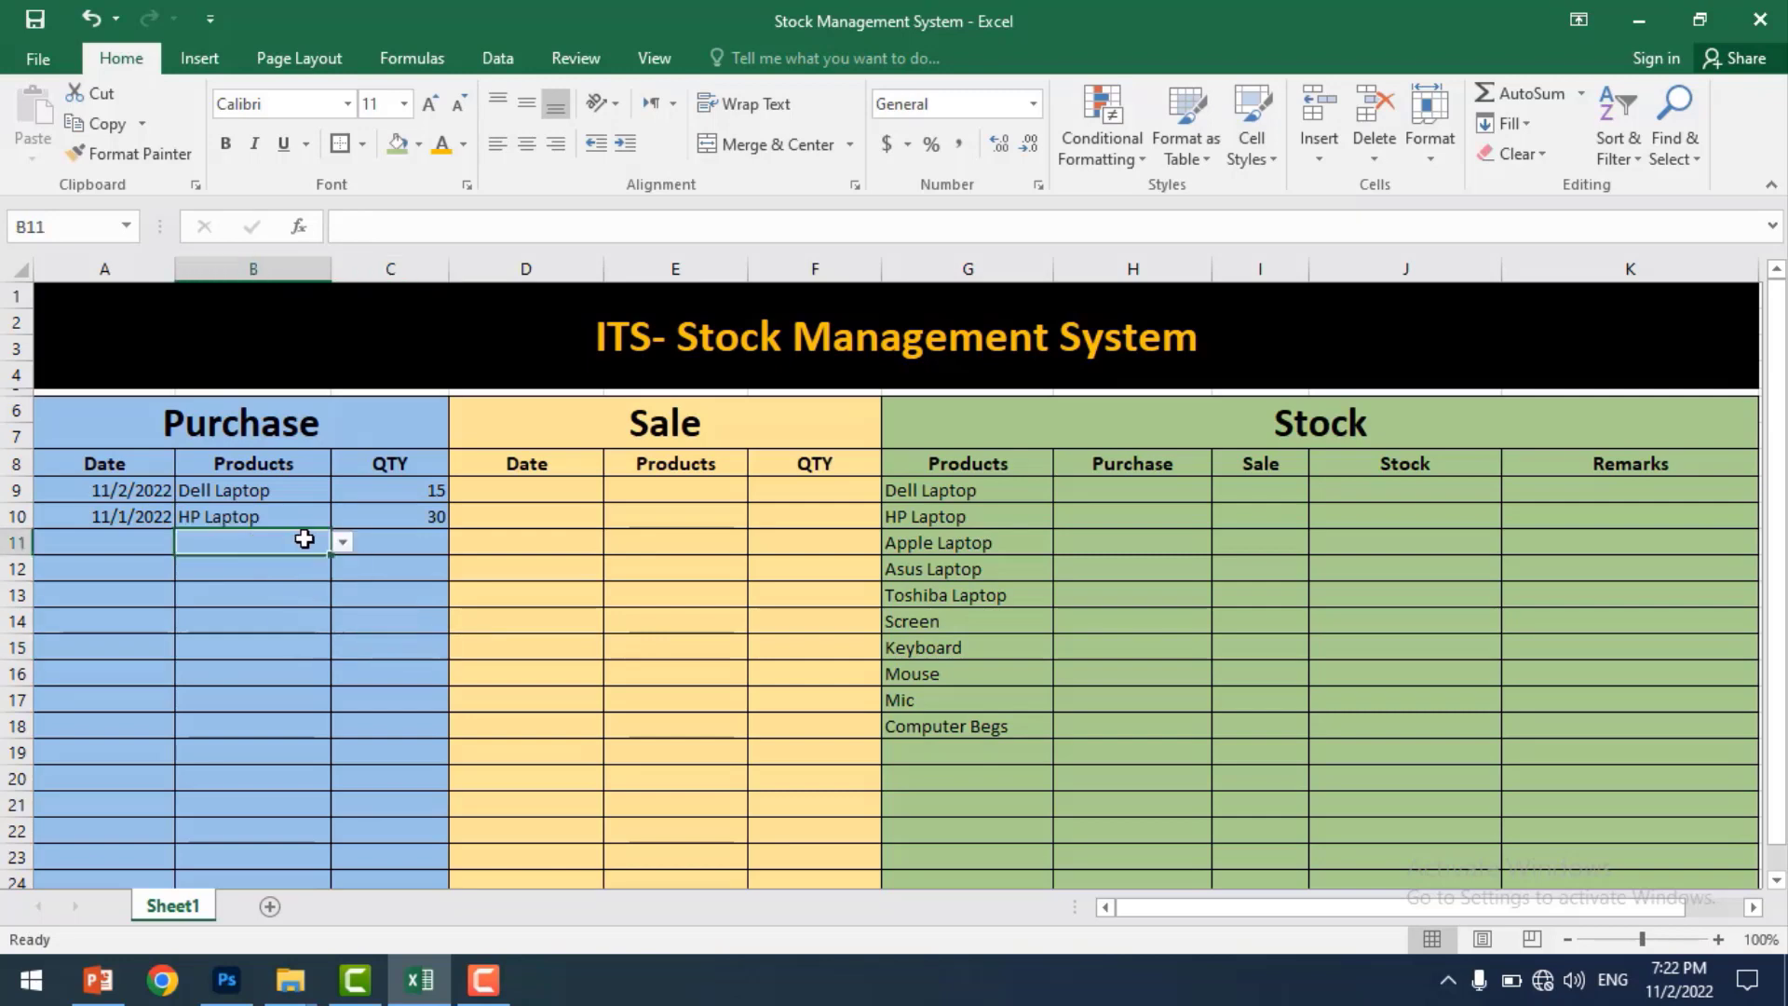
{"action": "left_click", "coordinate": [343, 543]}
{"action": "left_click", "coordinate": [275, 616]}
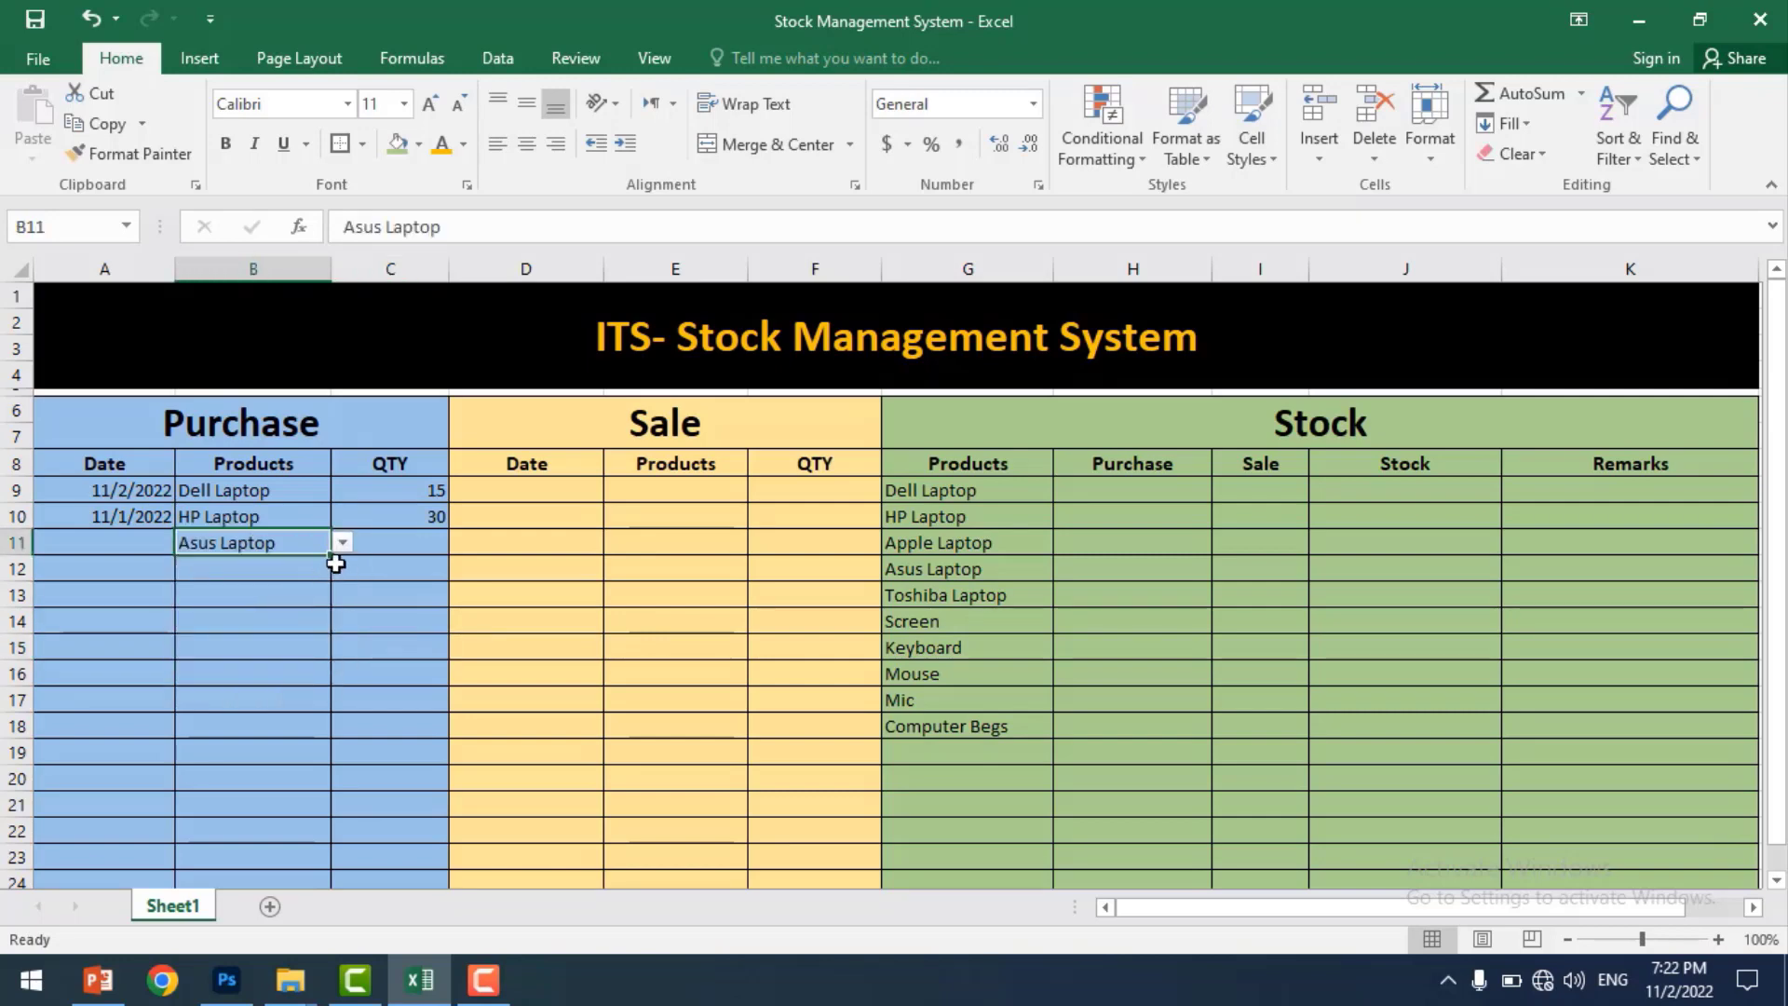
{"action": "key", "text": "Tab"}
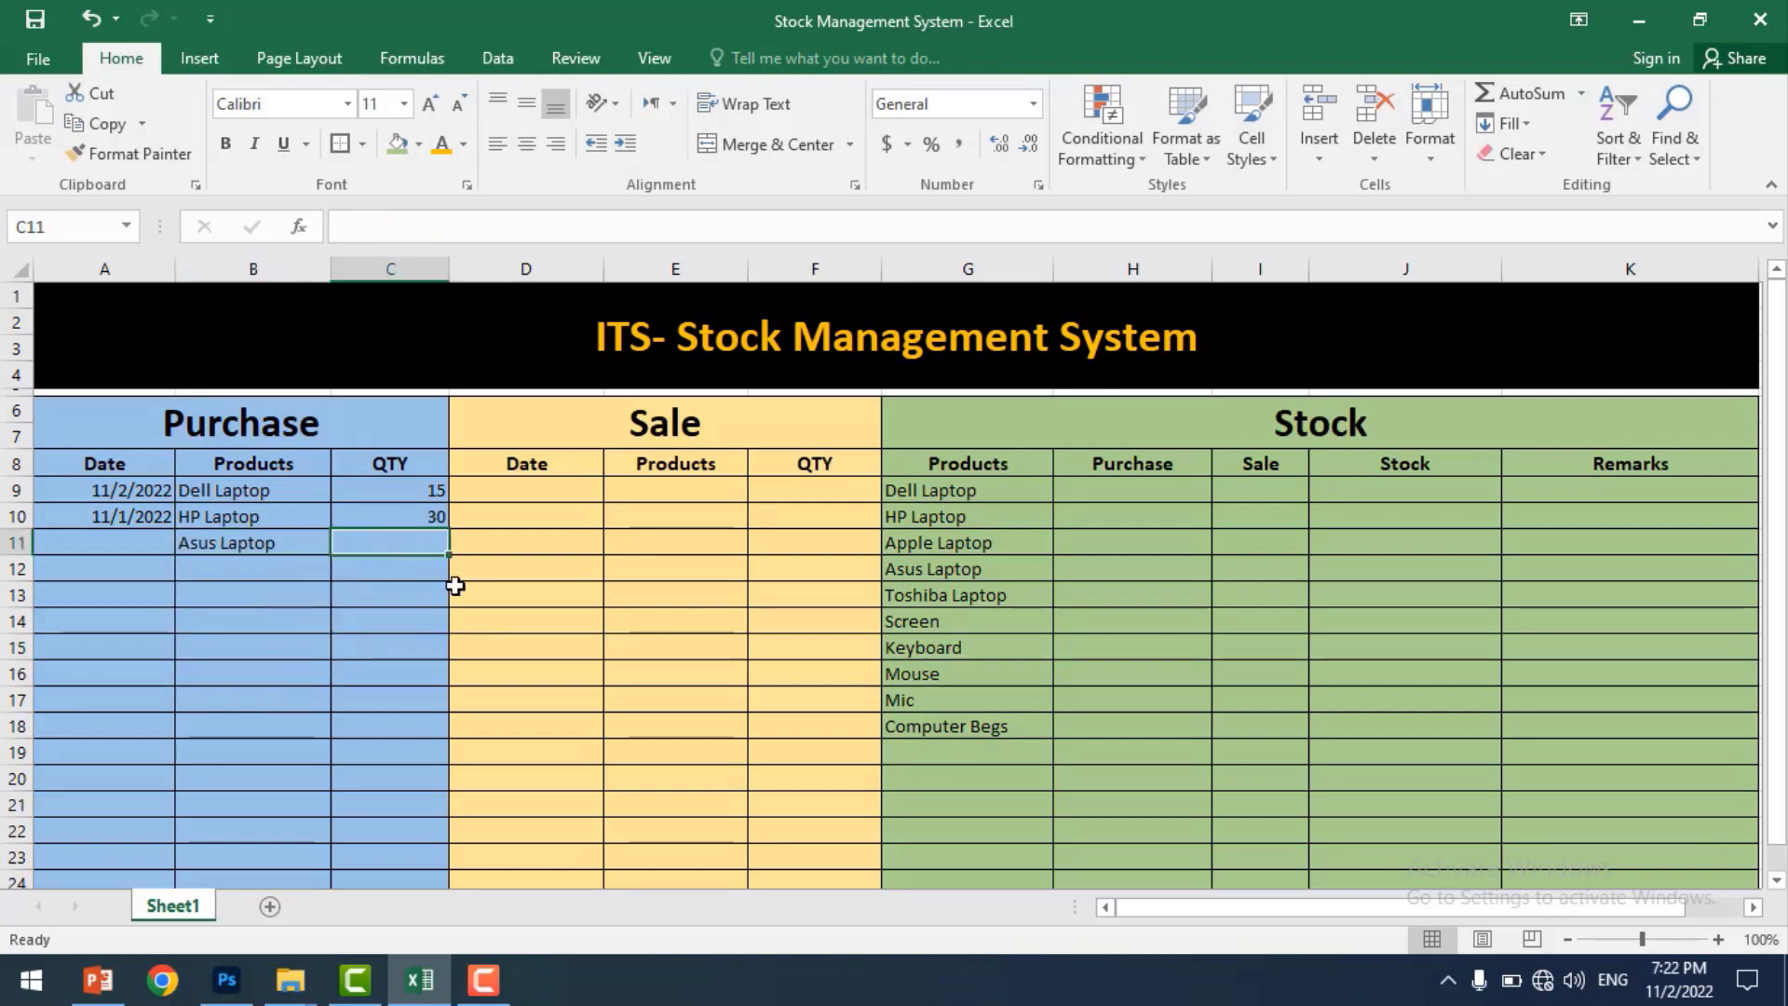
{"action": "type", "text": "12"}
{"action": "left_click", "coordinate": [398, 618]}
- Add a fourth purchase of Mouse with quantity 500
{"action": "left_click", "coordinate": [317, 572]}
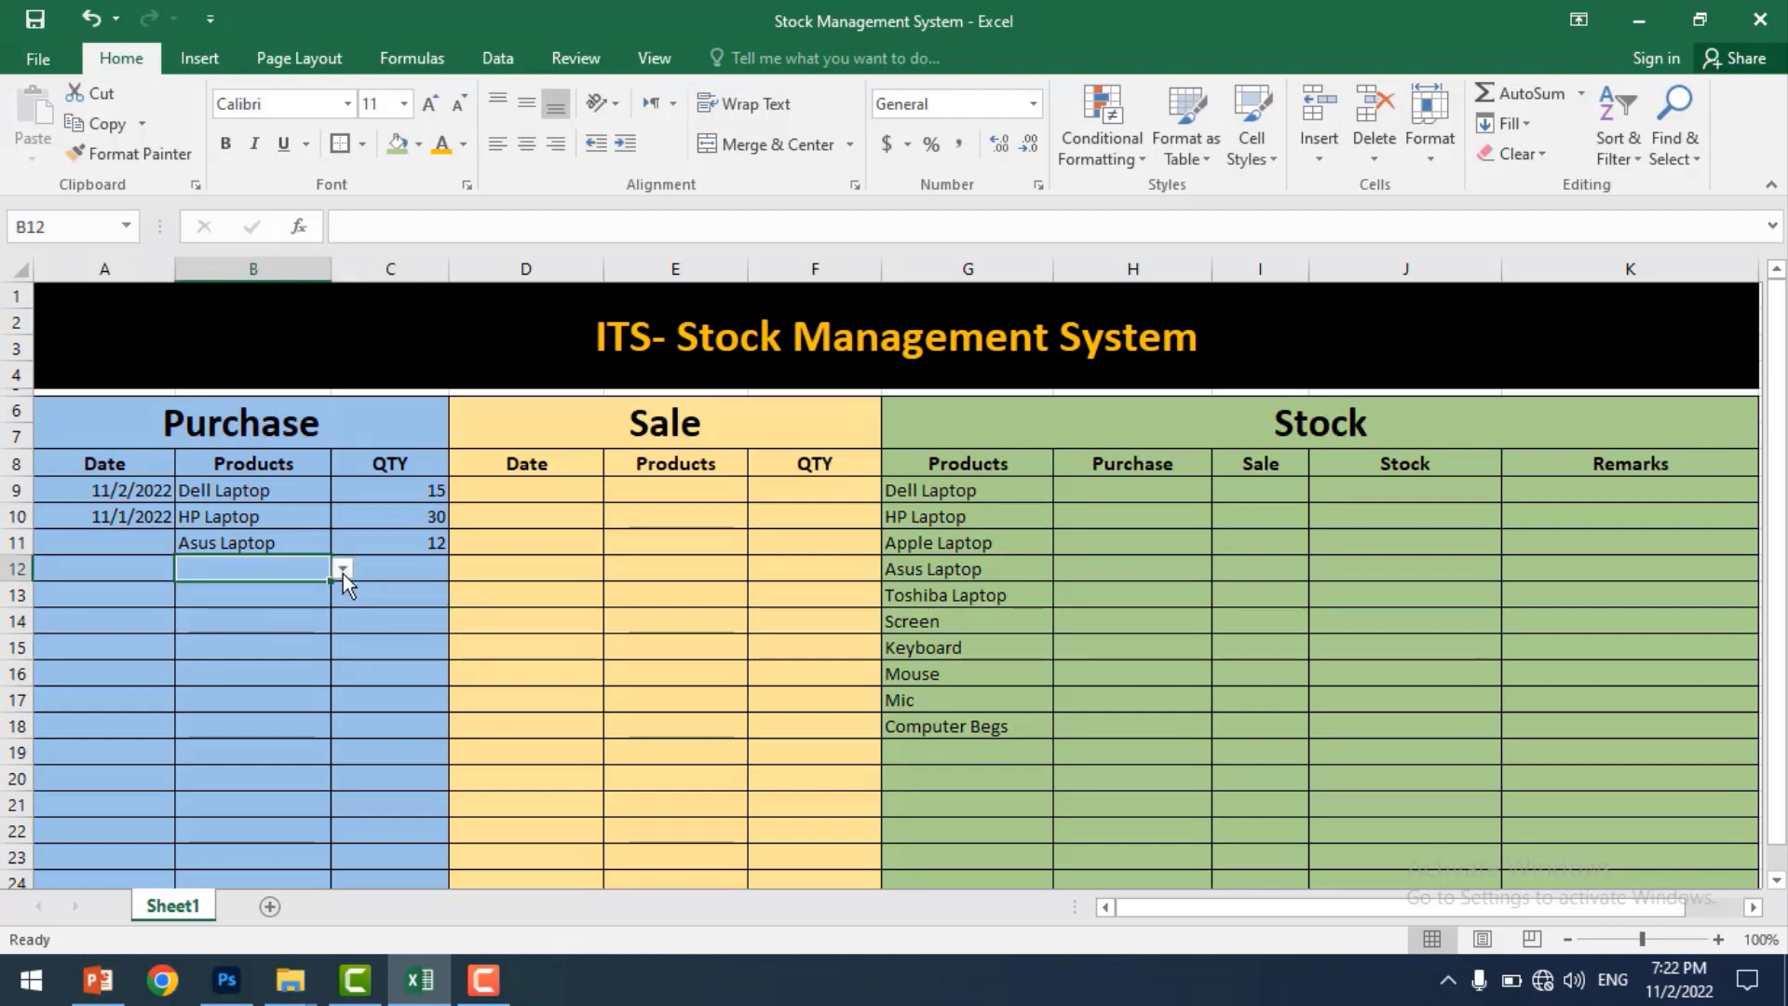
{"action": "left_click", "coordinate": [342, 570]}
{"action": "left_click", "coordinate": [305, 704]}
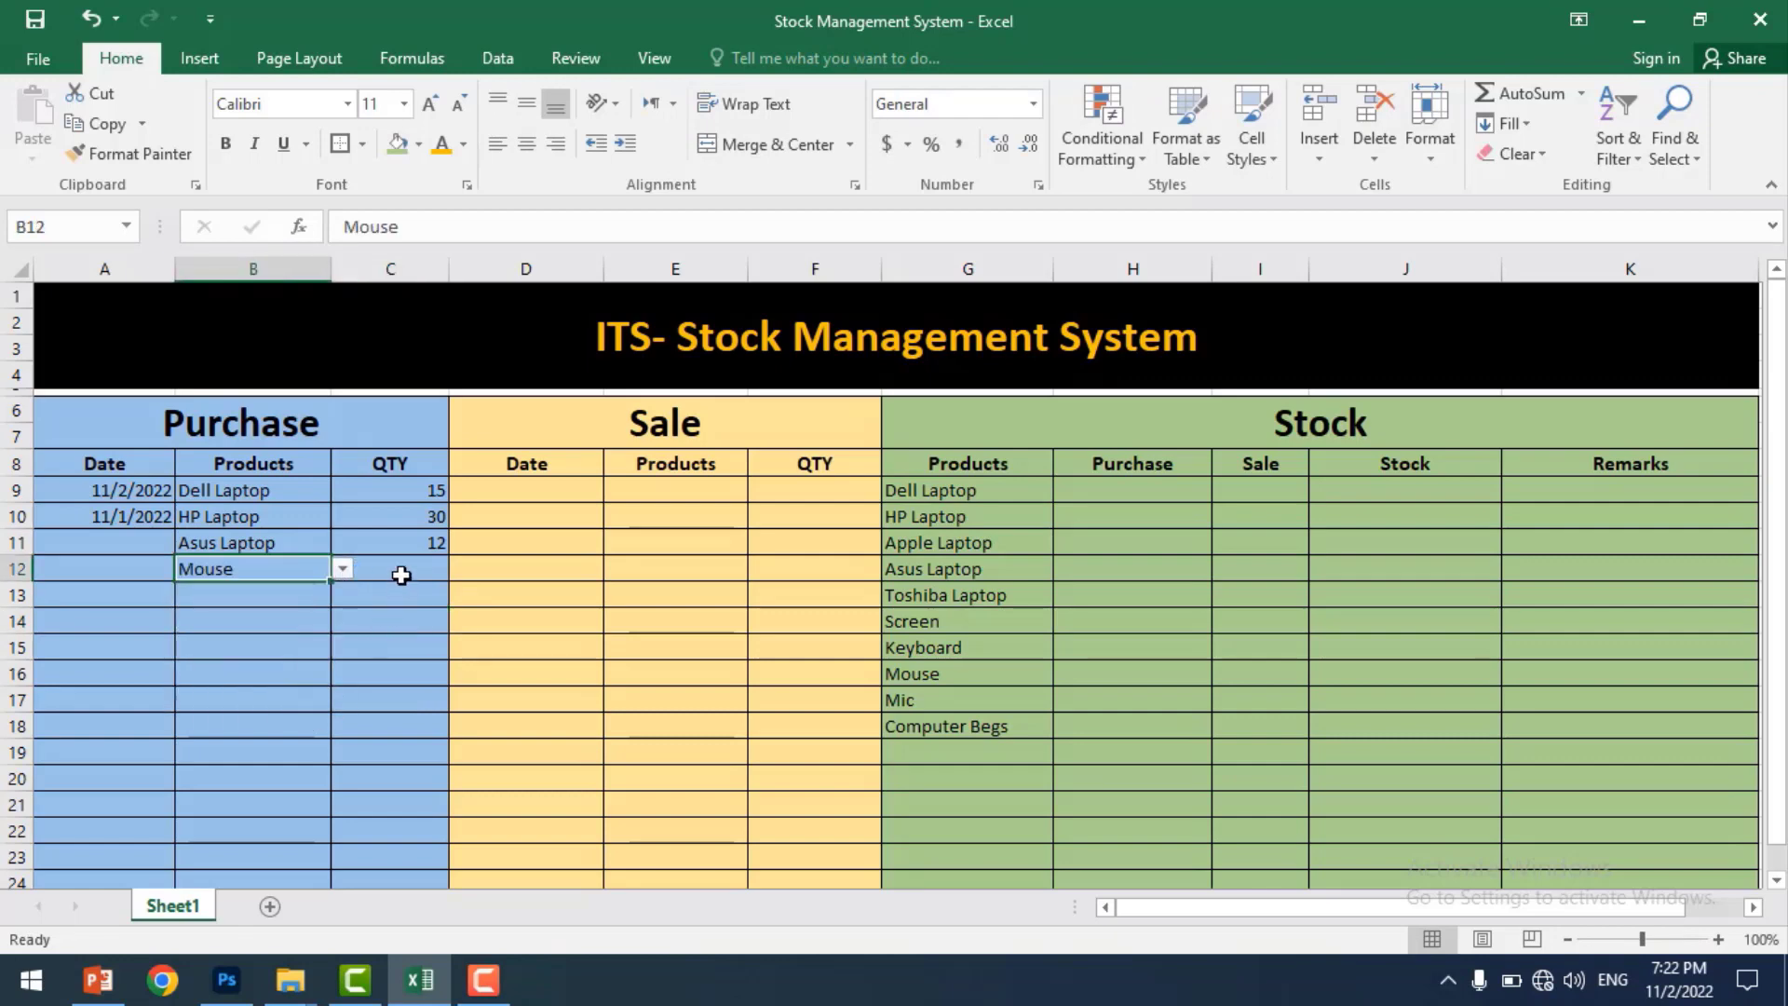
{"action": "left_click", "coordinate": [402, 575]}
{"action": "type", "text": "500"}
{"action": "left_click", "coordinate": [424, 680]}
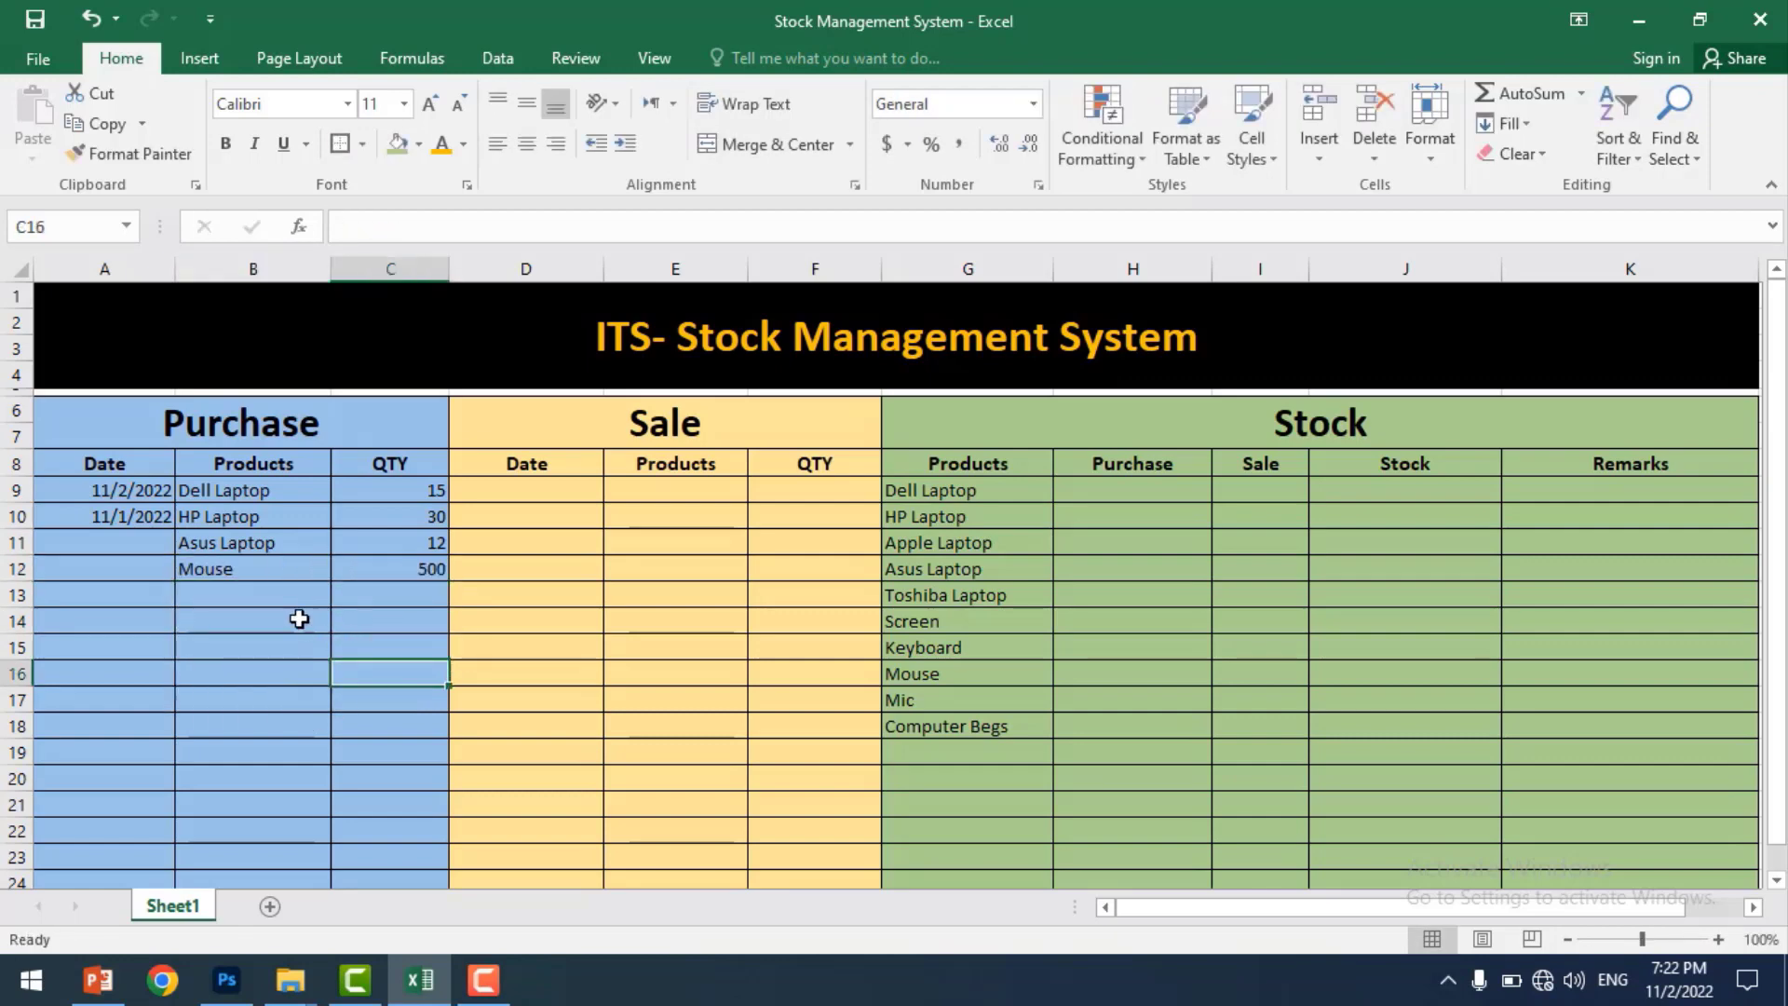
- Add a fifth purchase in row 13 of Keyboard with quantity 500
{"action": "left_click", "coordinate": [263, 601]}
{"action": "left_click", "coordinate": [343, 594]}
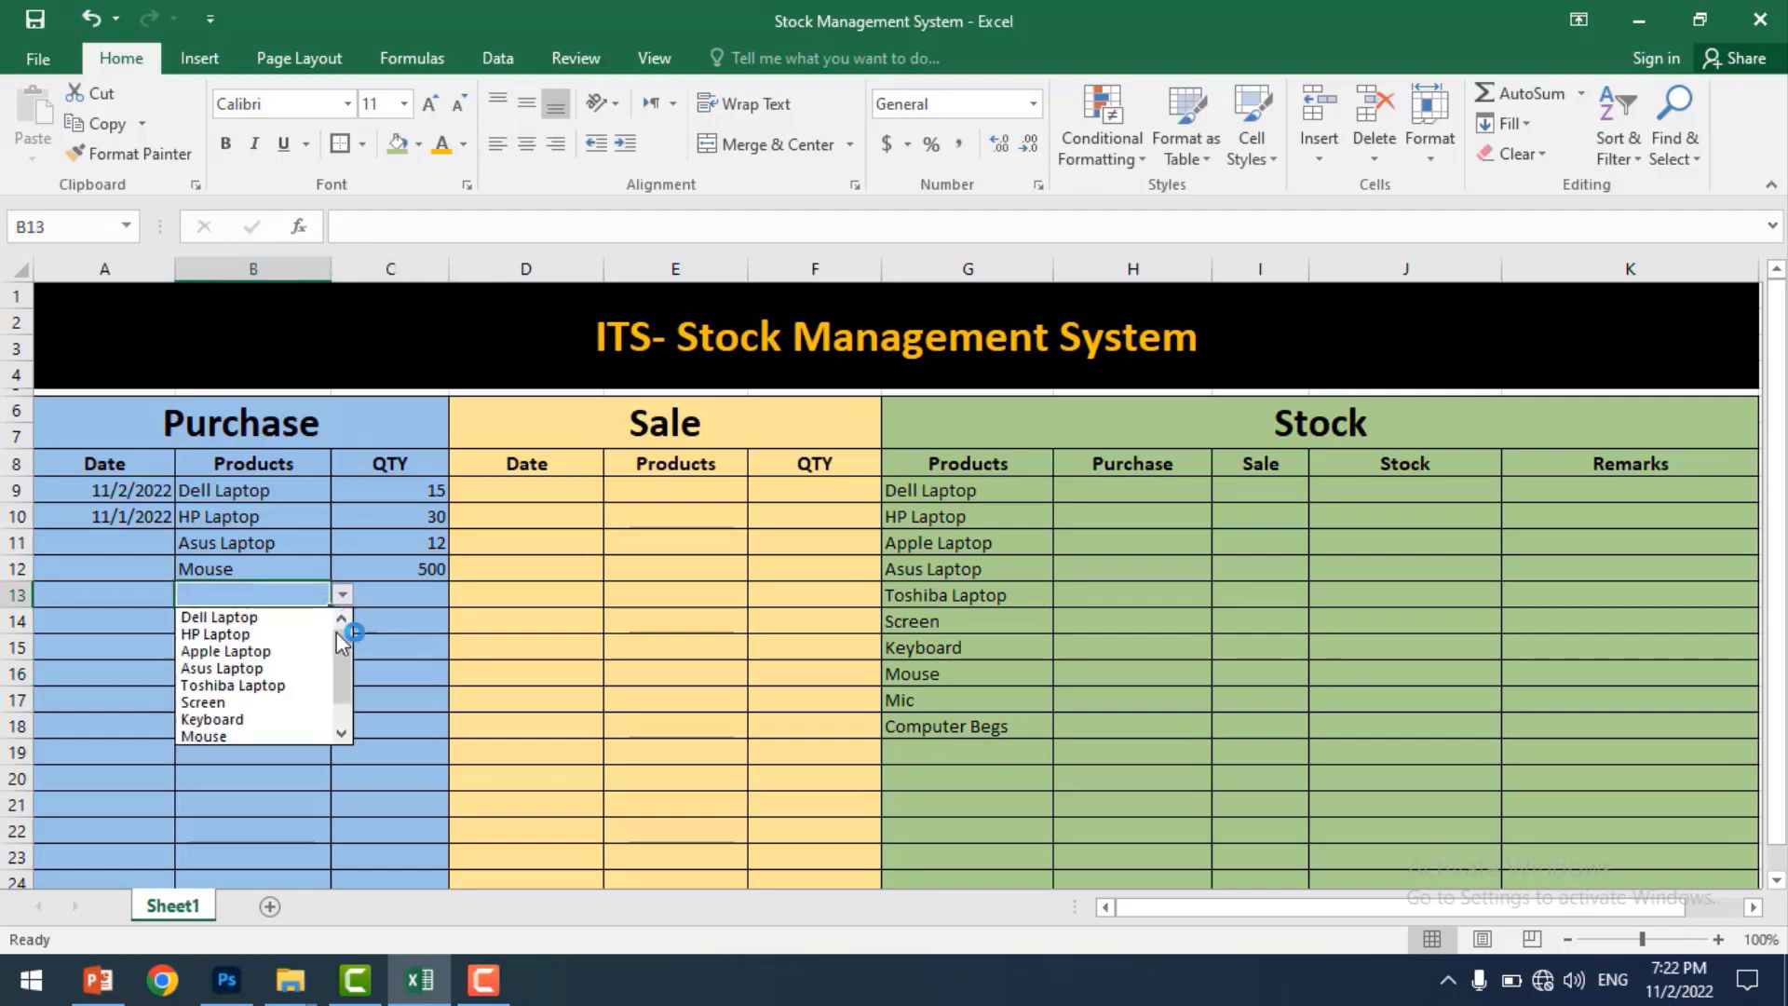
{"action": "left_click", "coordinate": [271, 719]}
{"action": "left_click", "coordinate": [368, 588]}
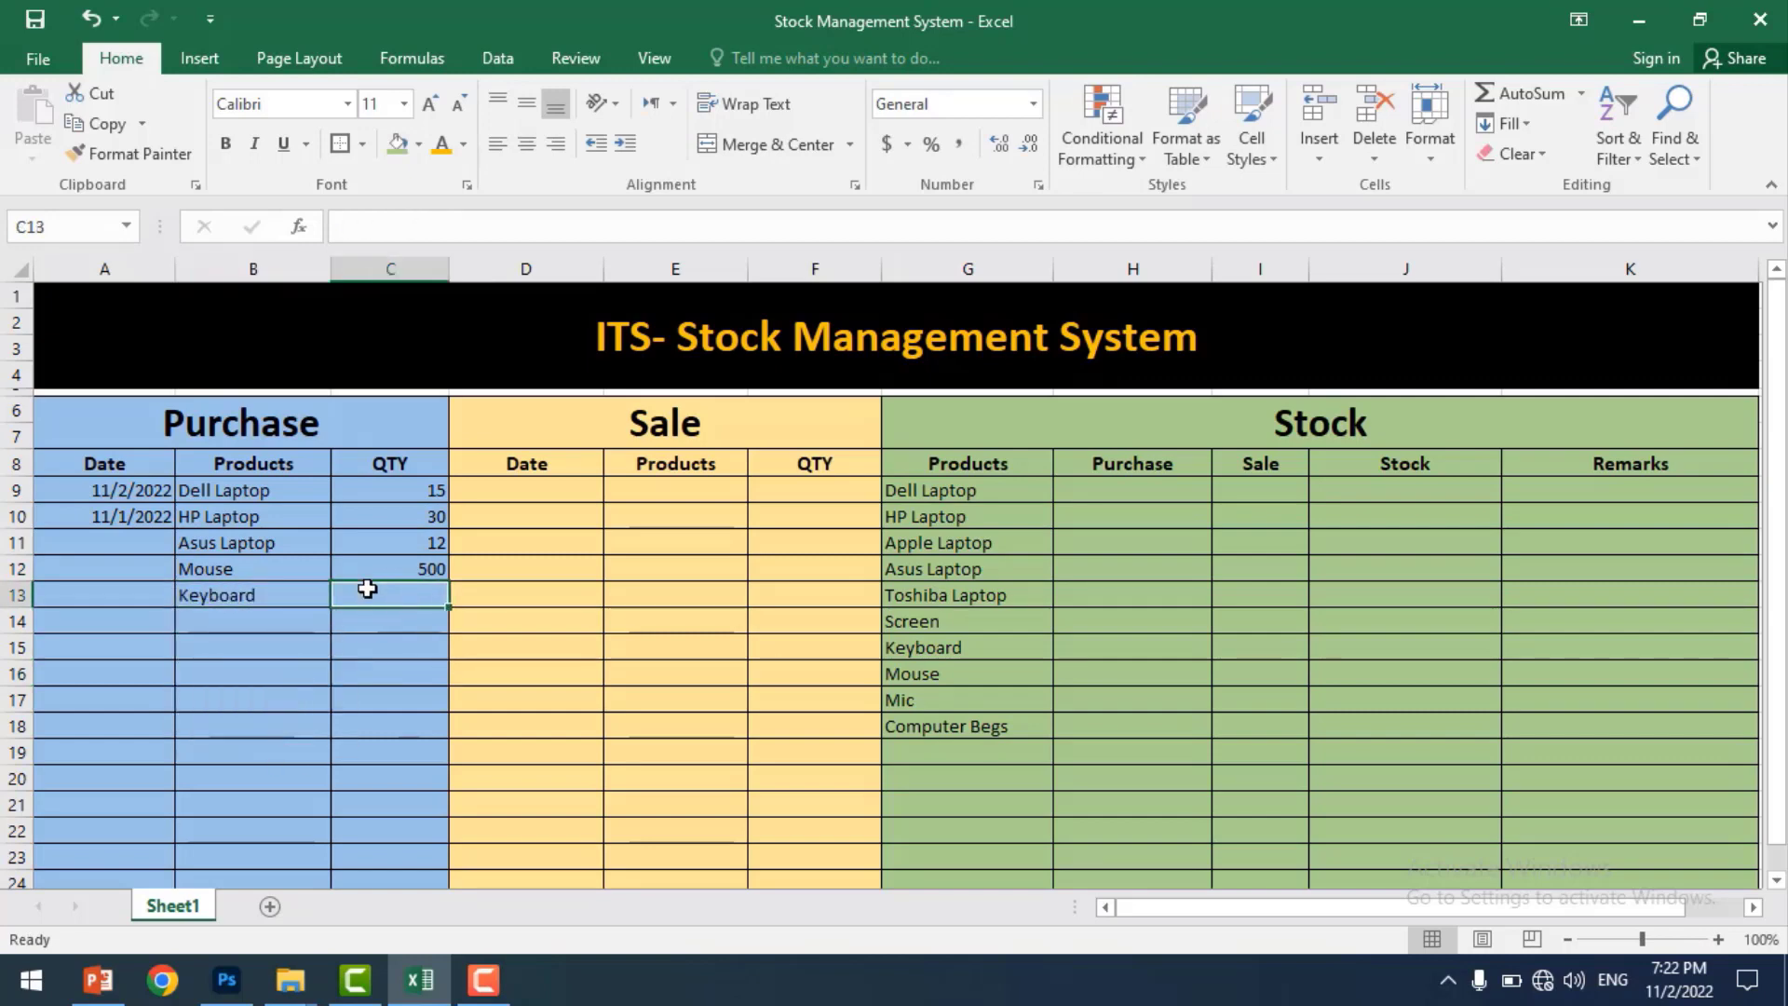
{"action": "type", "text": "500"}
{"action": "left_click", "coordinate": [491, 619]}
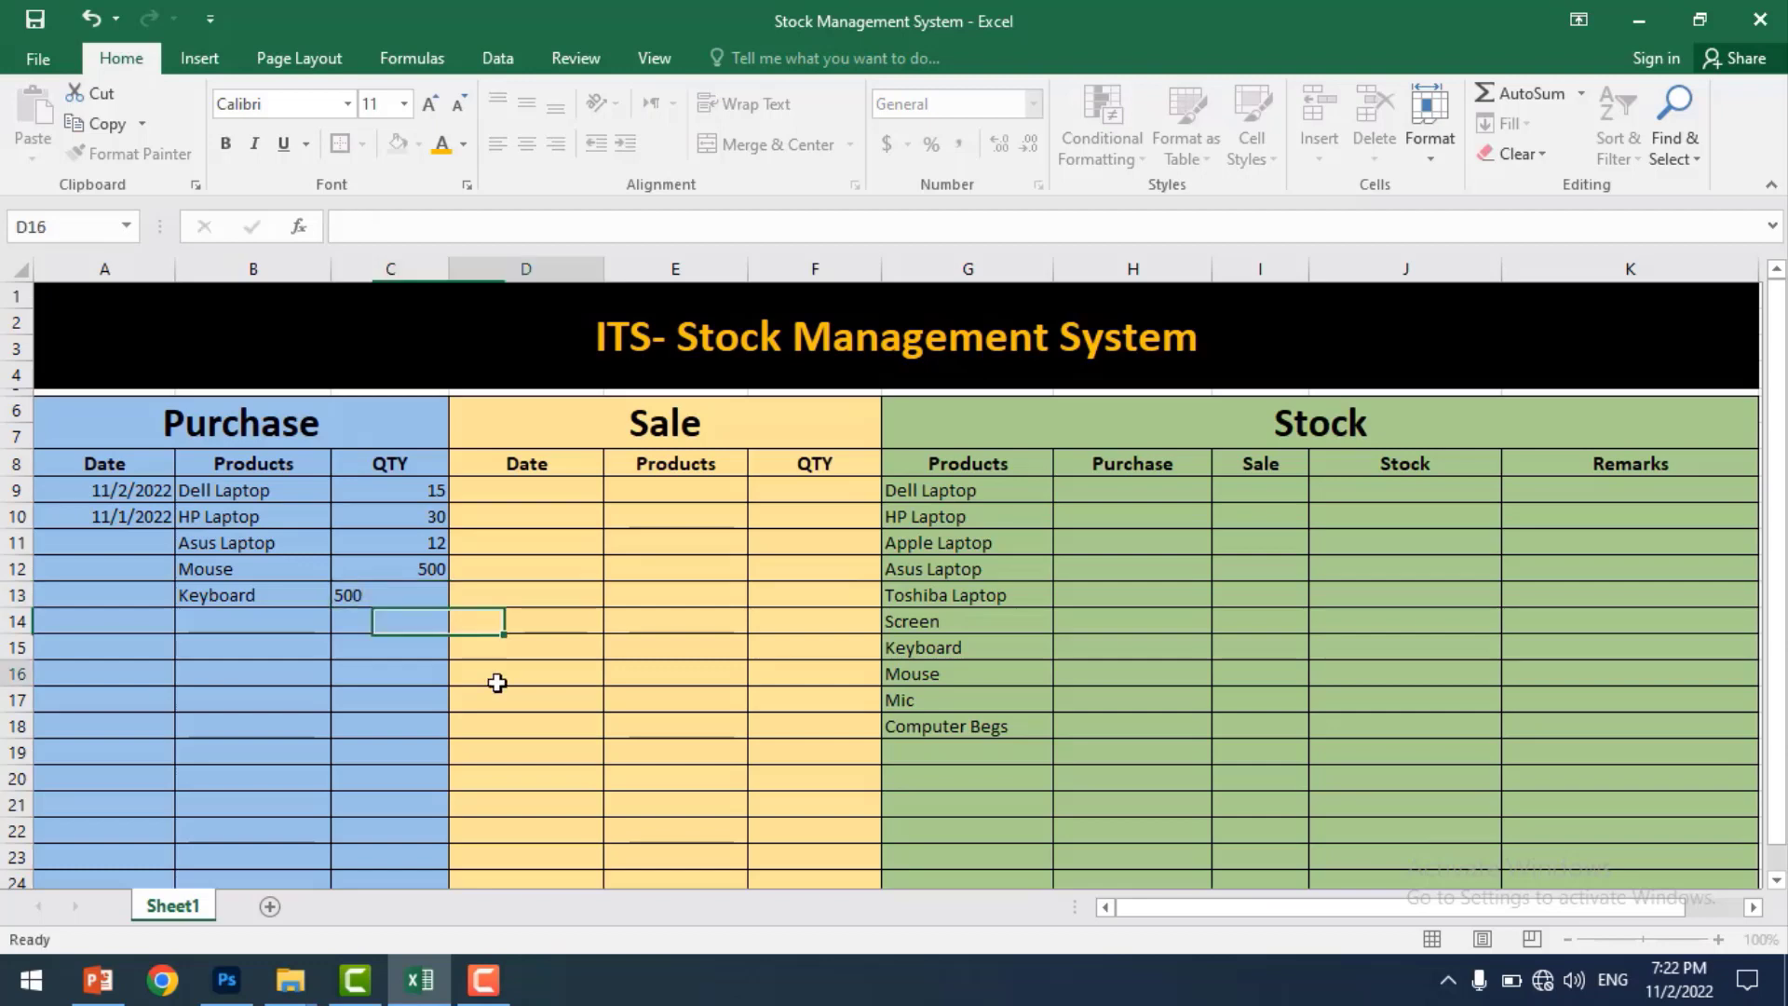
{"action": "left_click", "coordinate": [498, 678]}
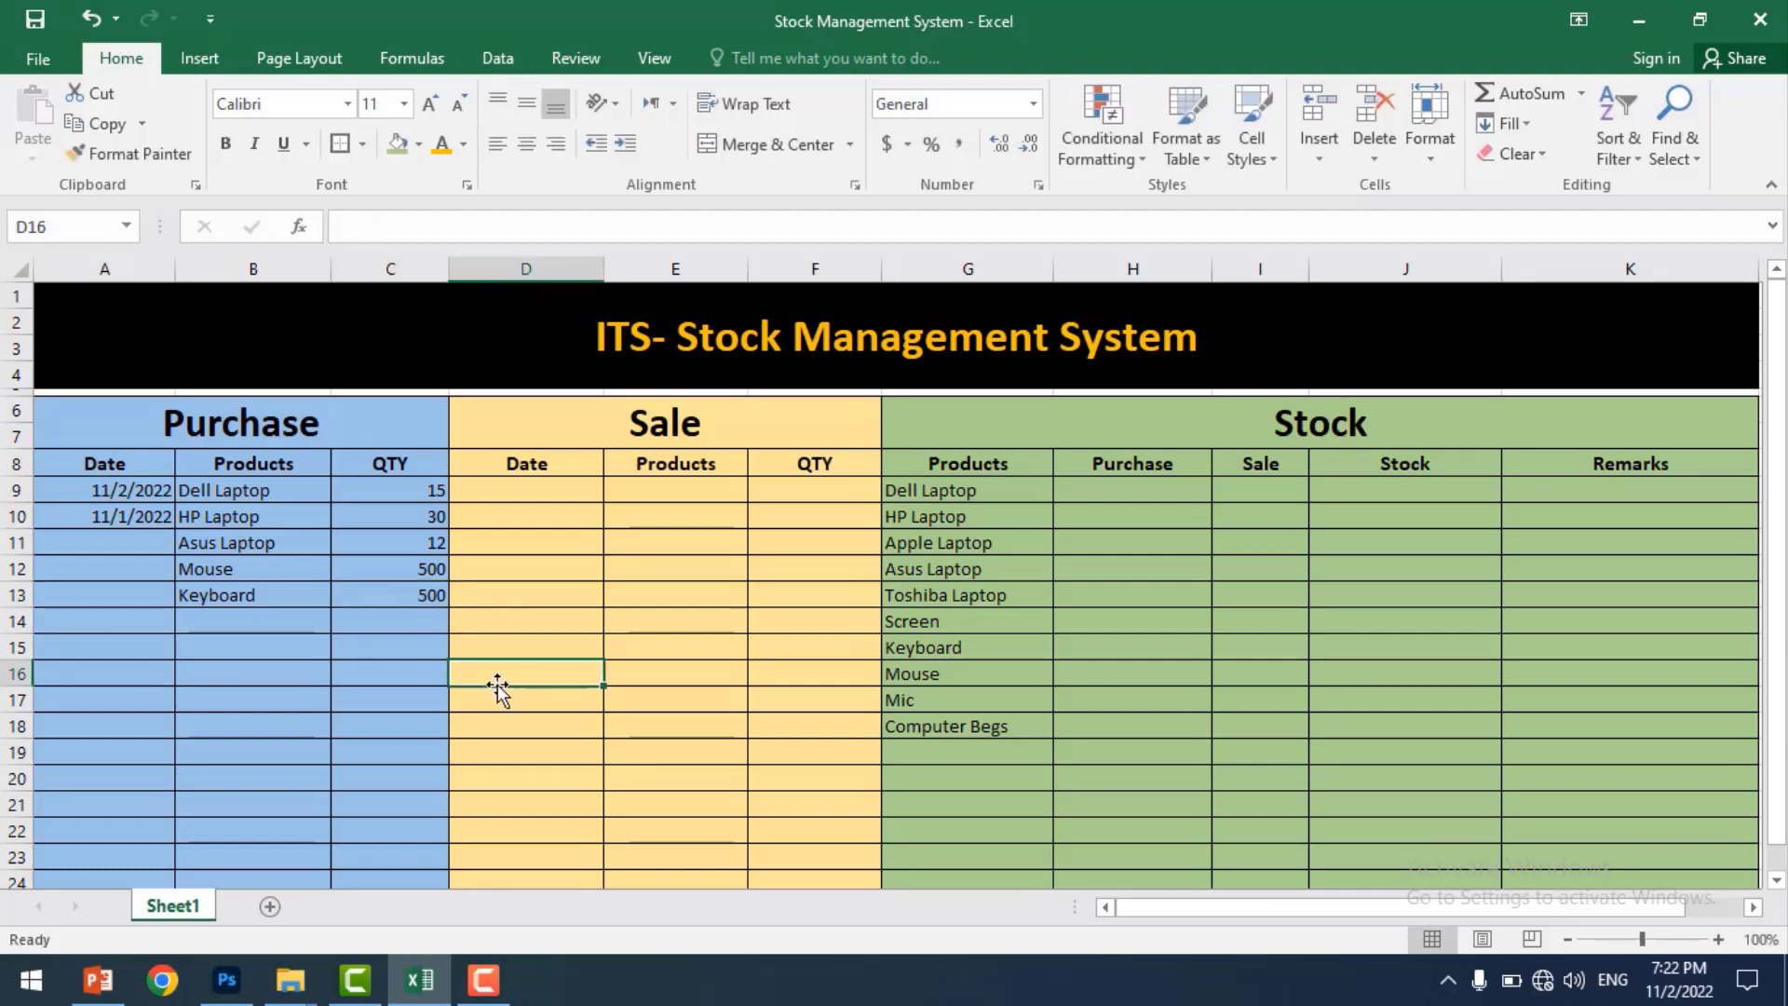
{"action": "left_click", "coordinate": [1155, 493]}
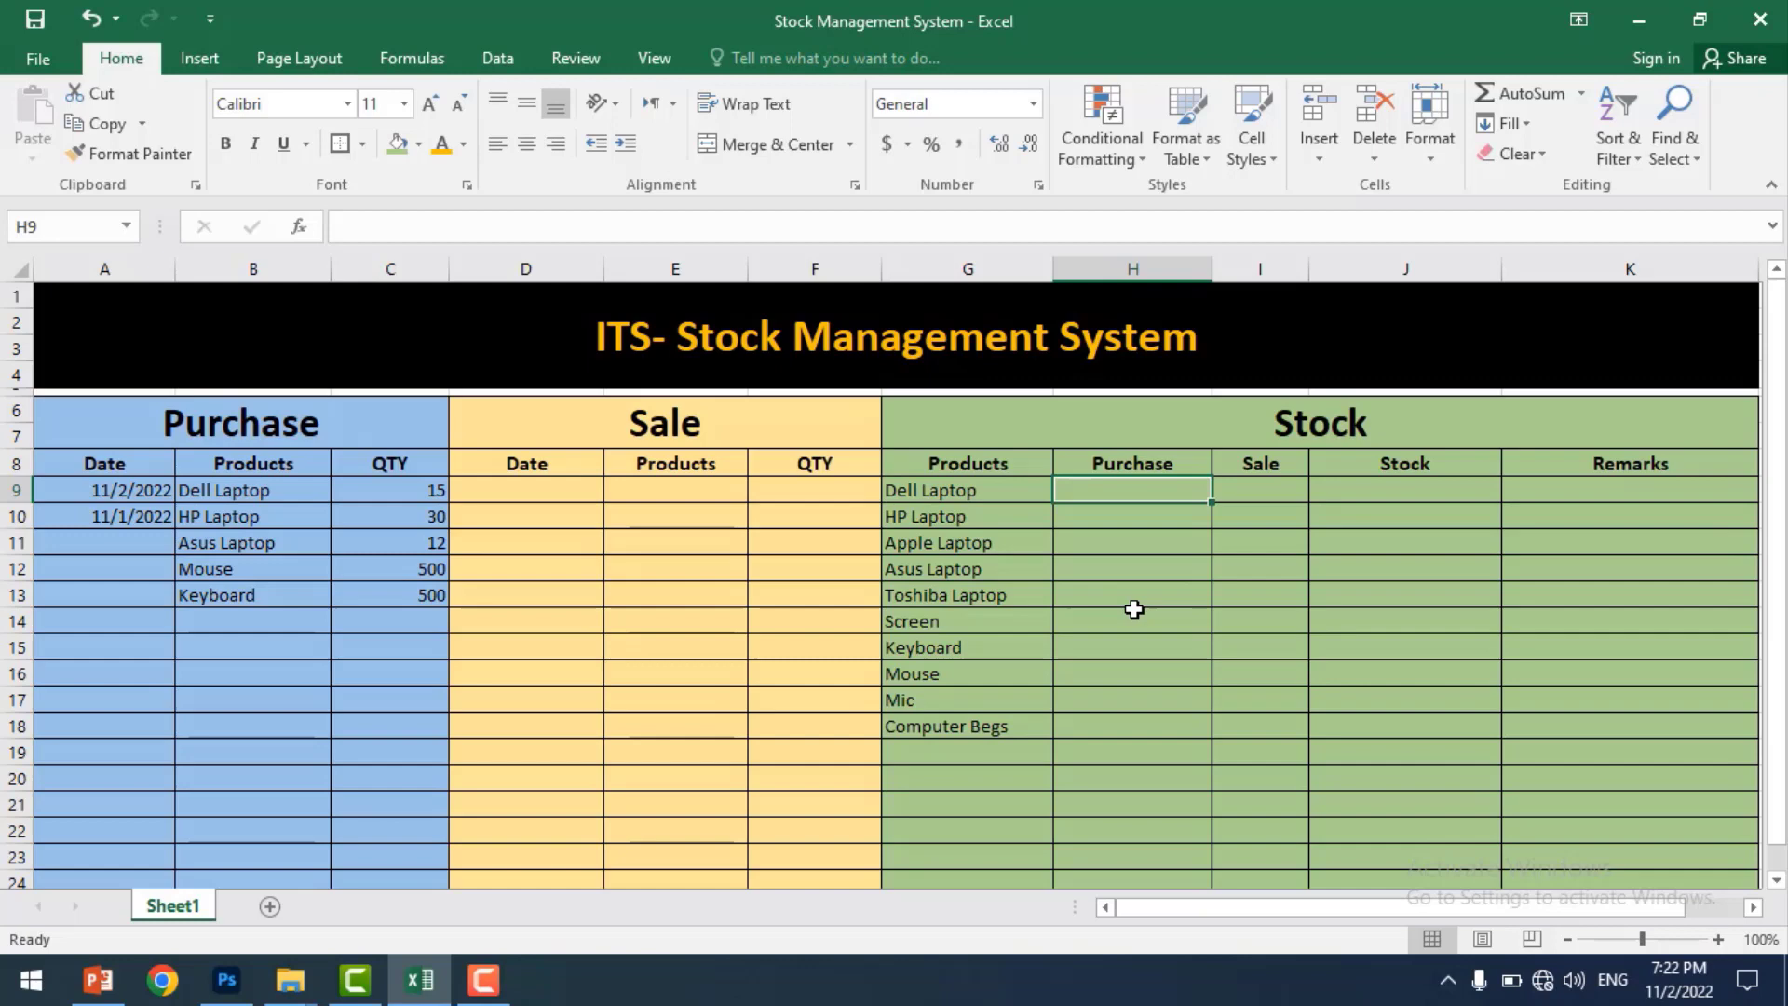
- Type =SUMIF(B9:B24,G9,C9:C24) in H9 to total Dell Laptop purchases
{"action": "type", "text": "="}
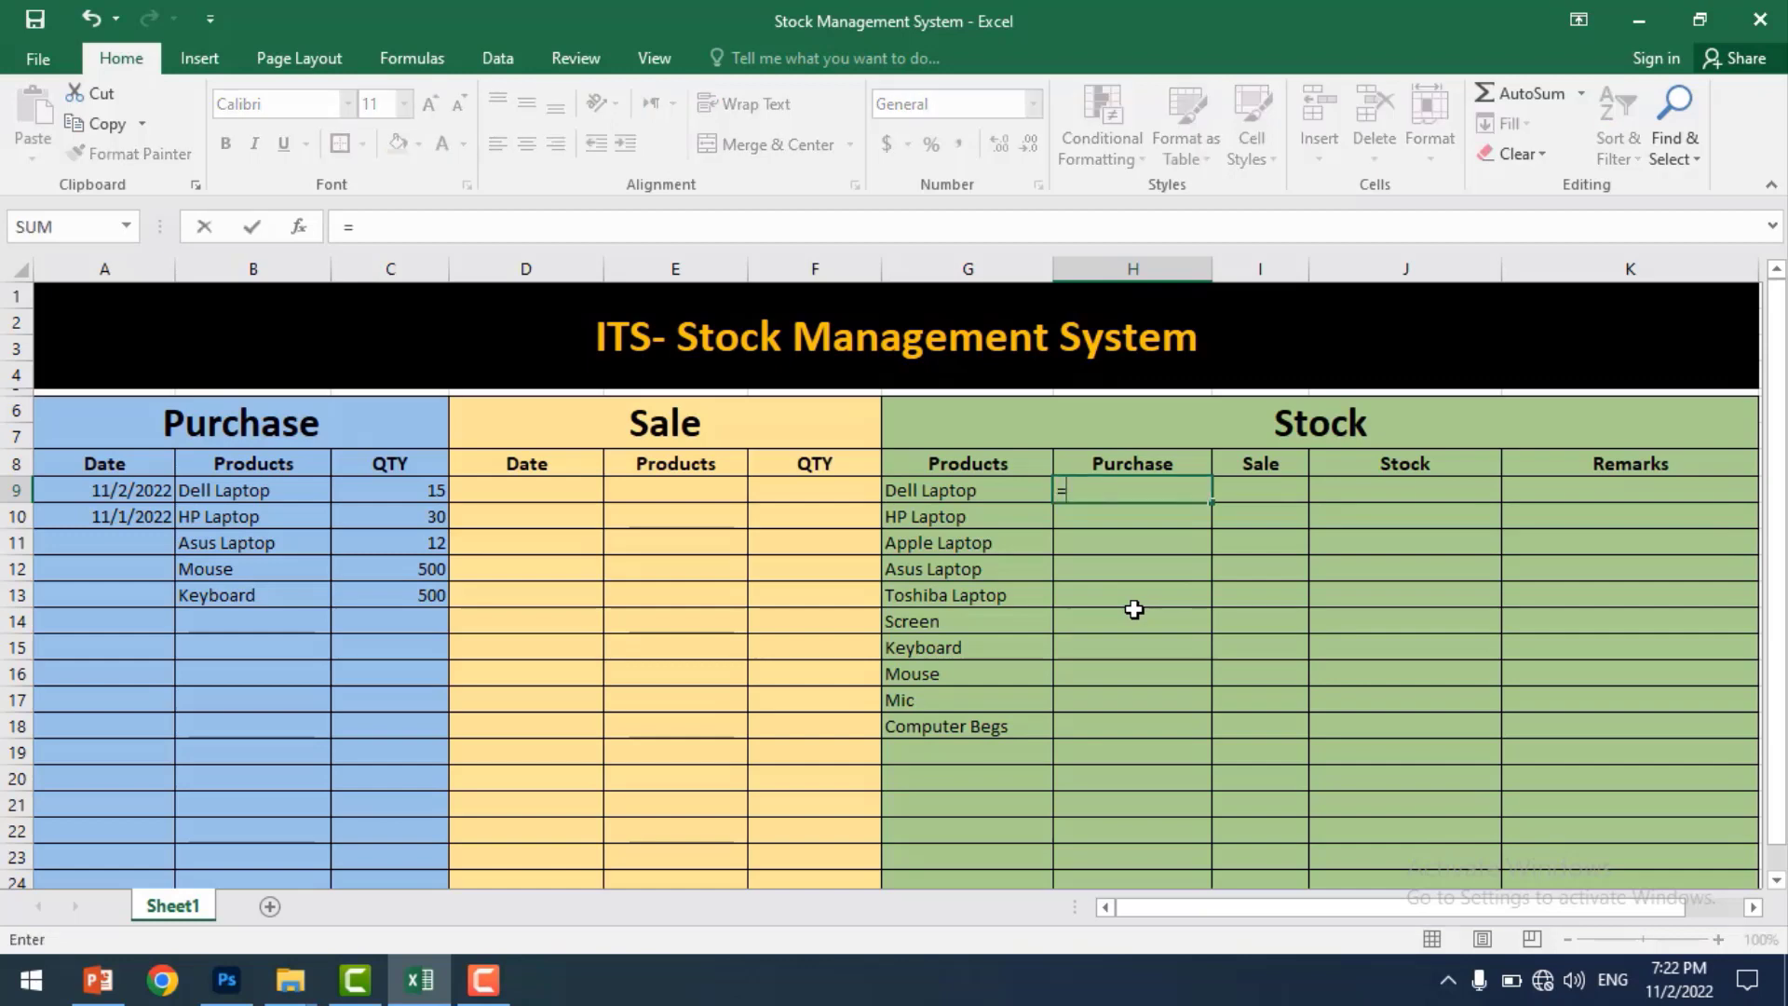
{"action": "type", "text": "sumif"}
{"action": "key", "text": "Tab"}
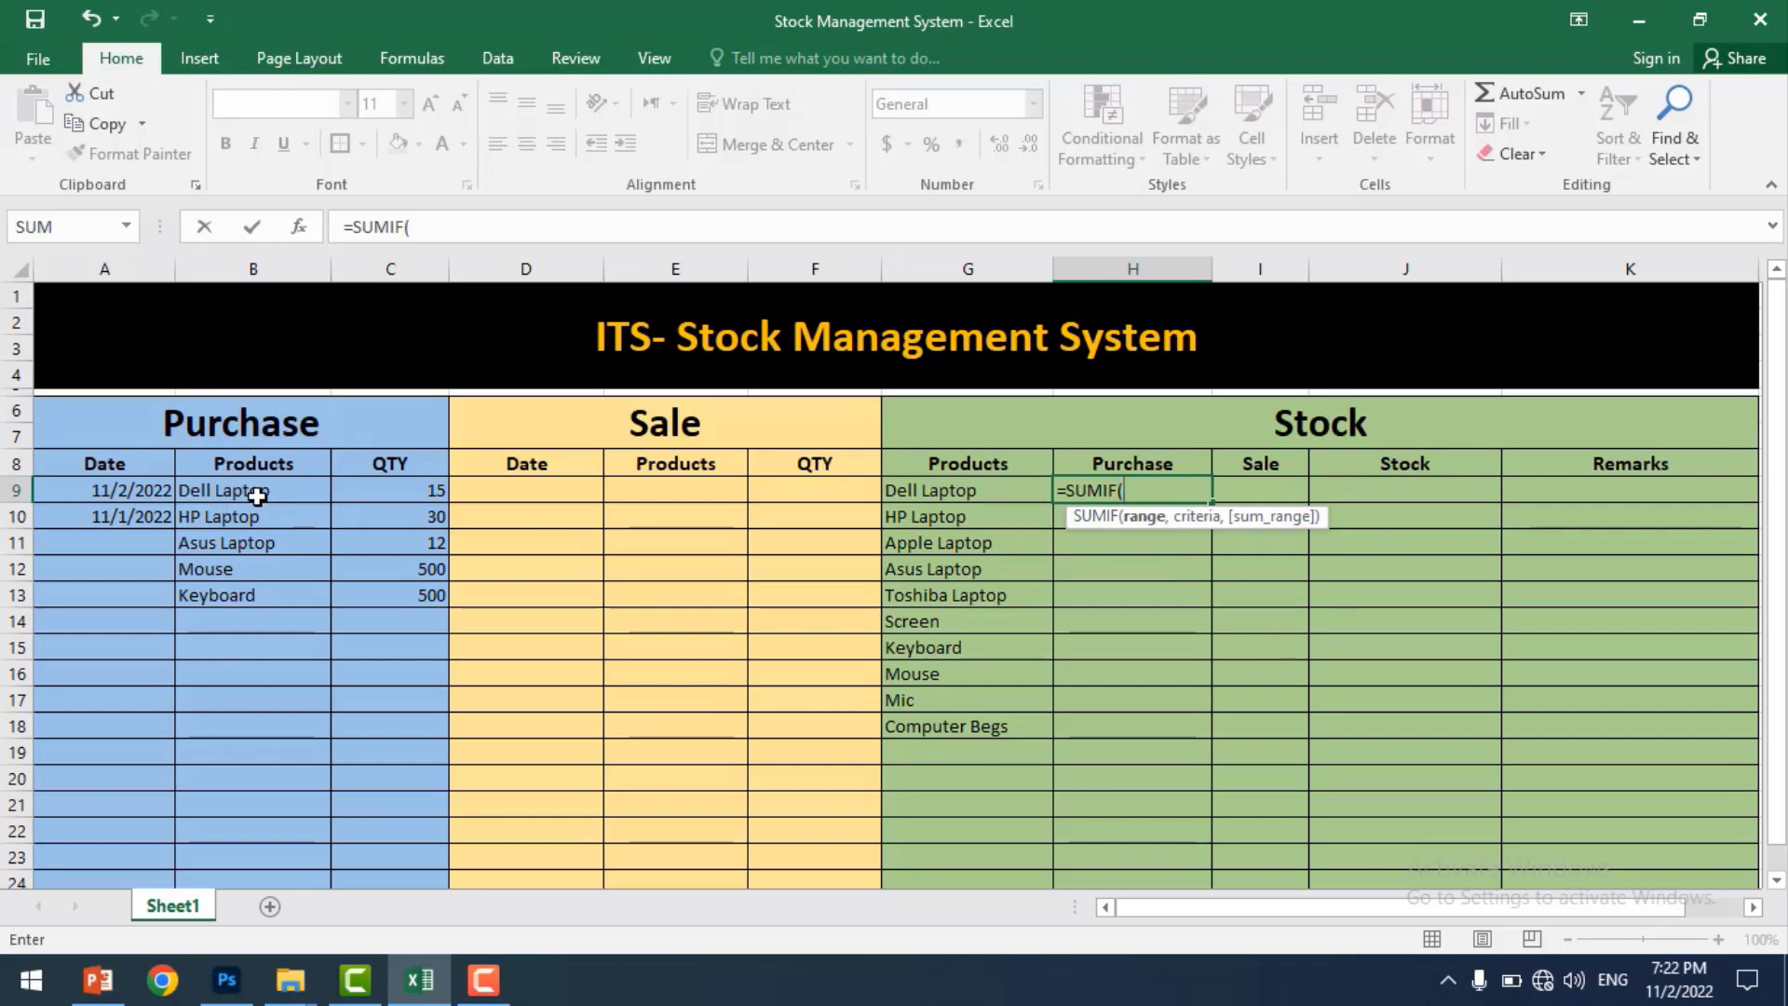
{"action": "mouse_move", "coordinate": [249, 490]}
{"action": "left_mouse_down"}
{"action": "mouse_move", "coordinate": [247, 916]}
{"action": "mouse_move", "coordinate": [244, 832]}
{"action": "left_mouse_up"}
{"action": "type", "text": ","}
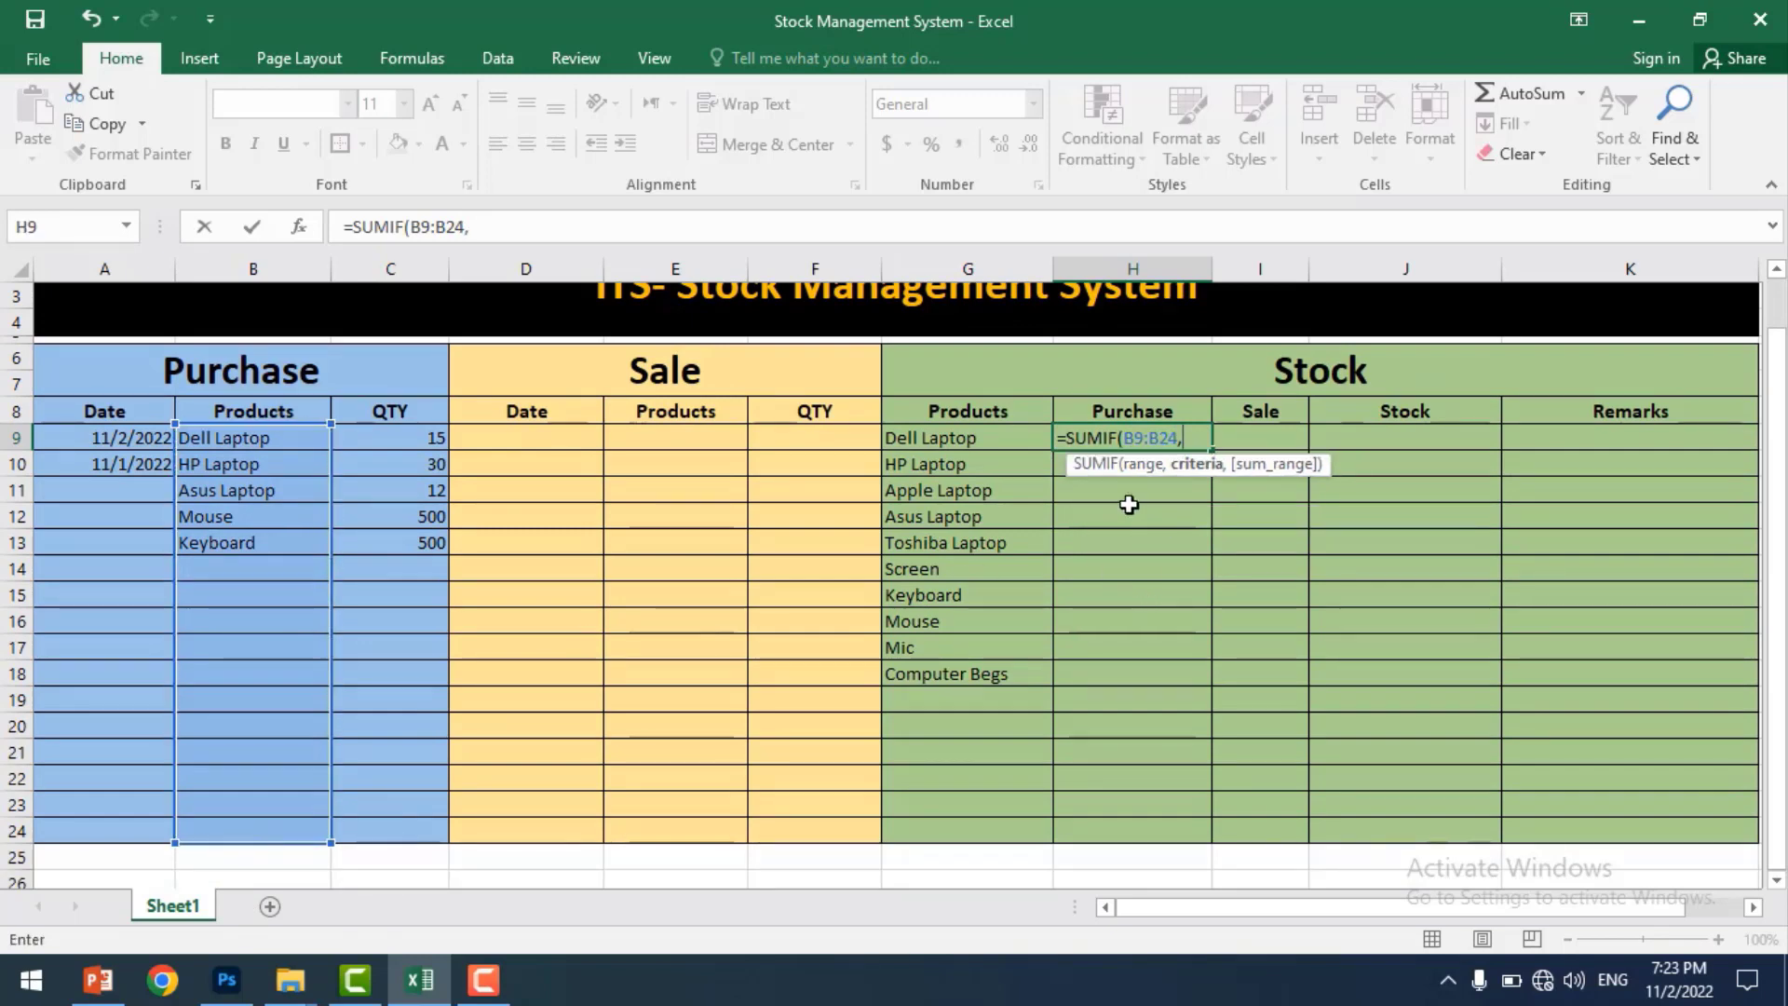
{"action": "left_click", "coordinate": [957, 435]}
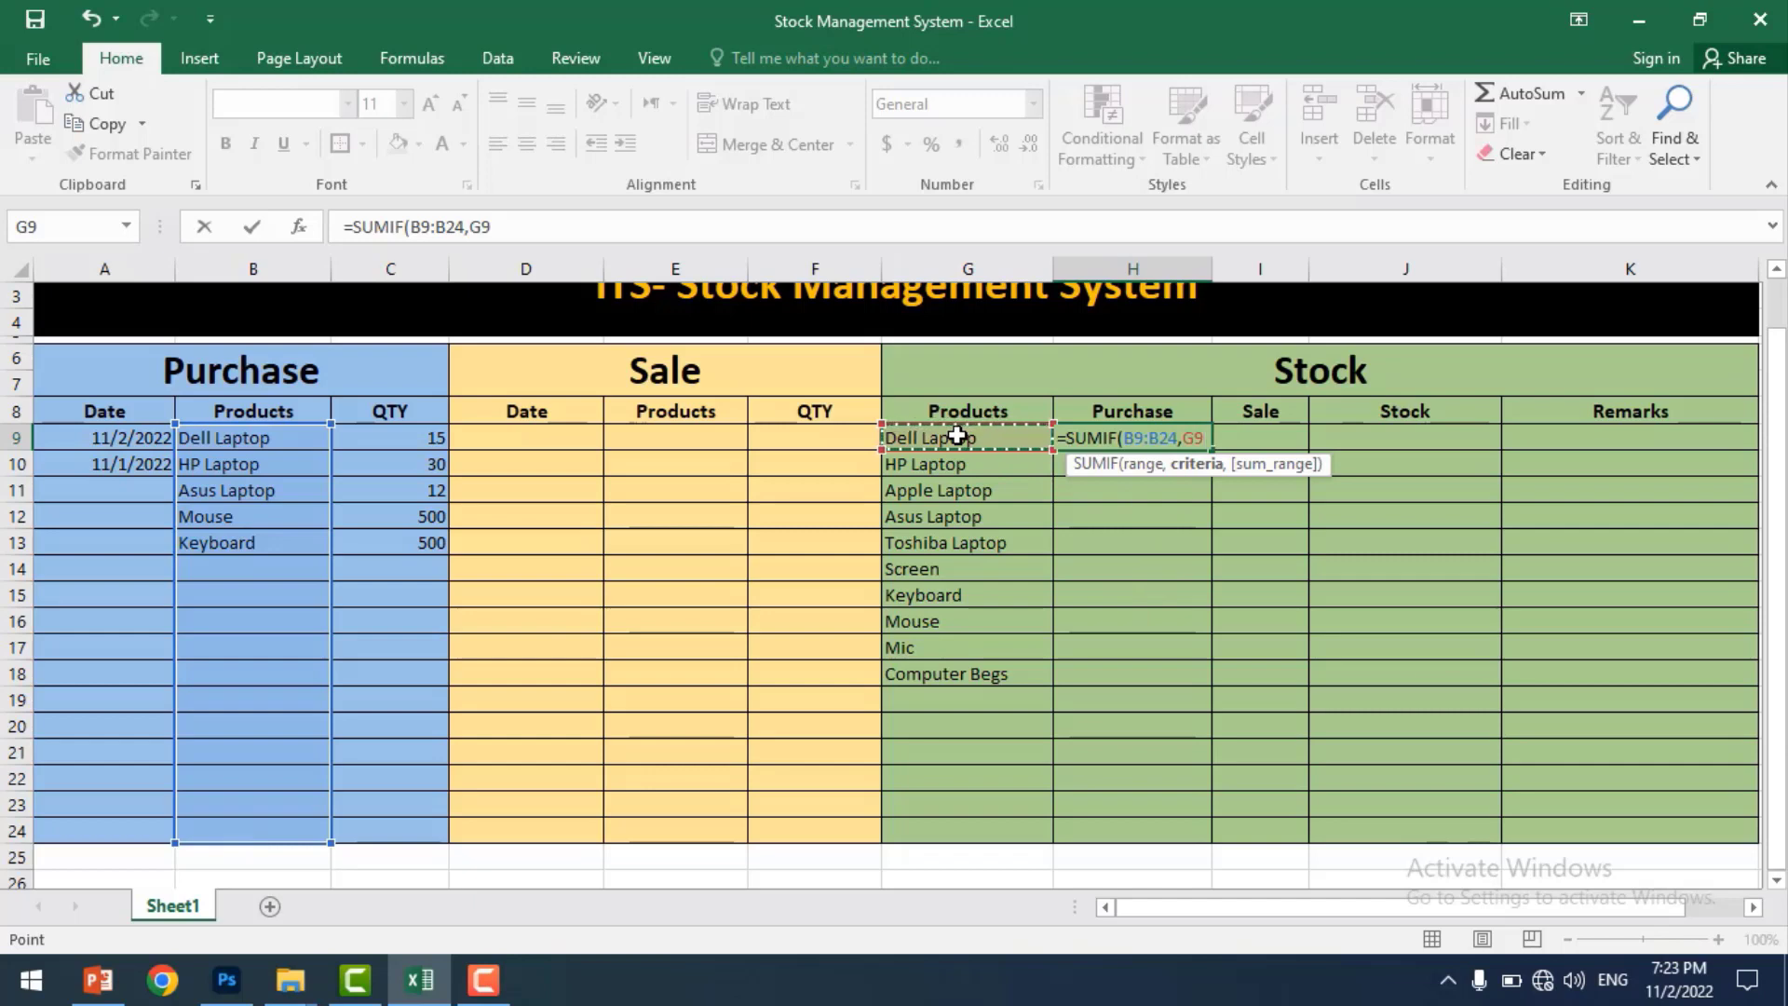
{"action": "type", "text": ","}
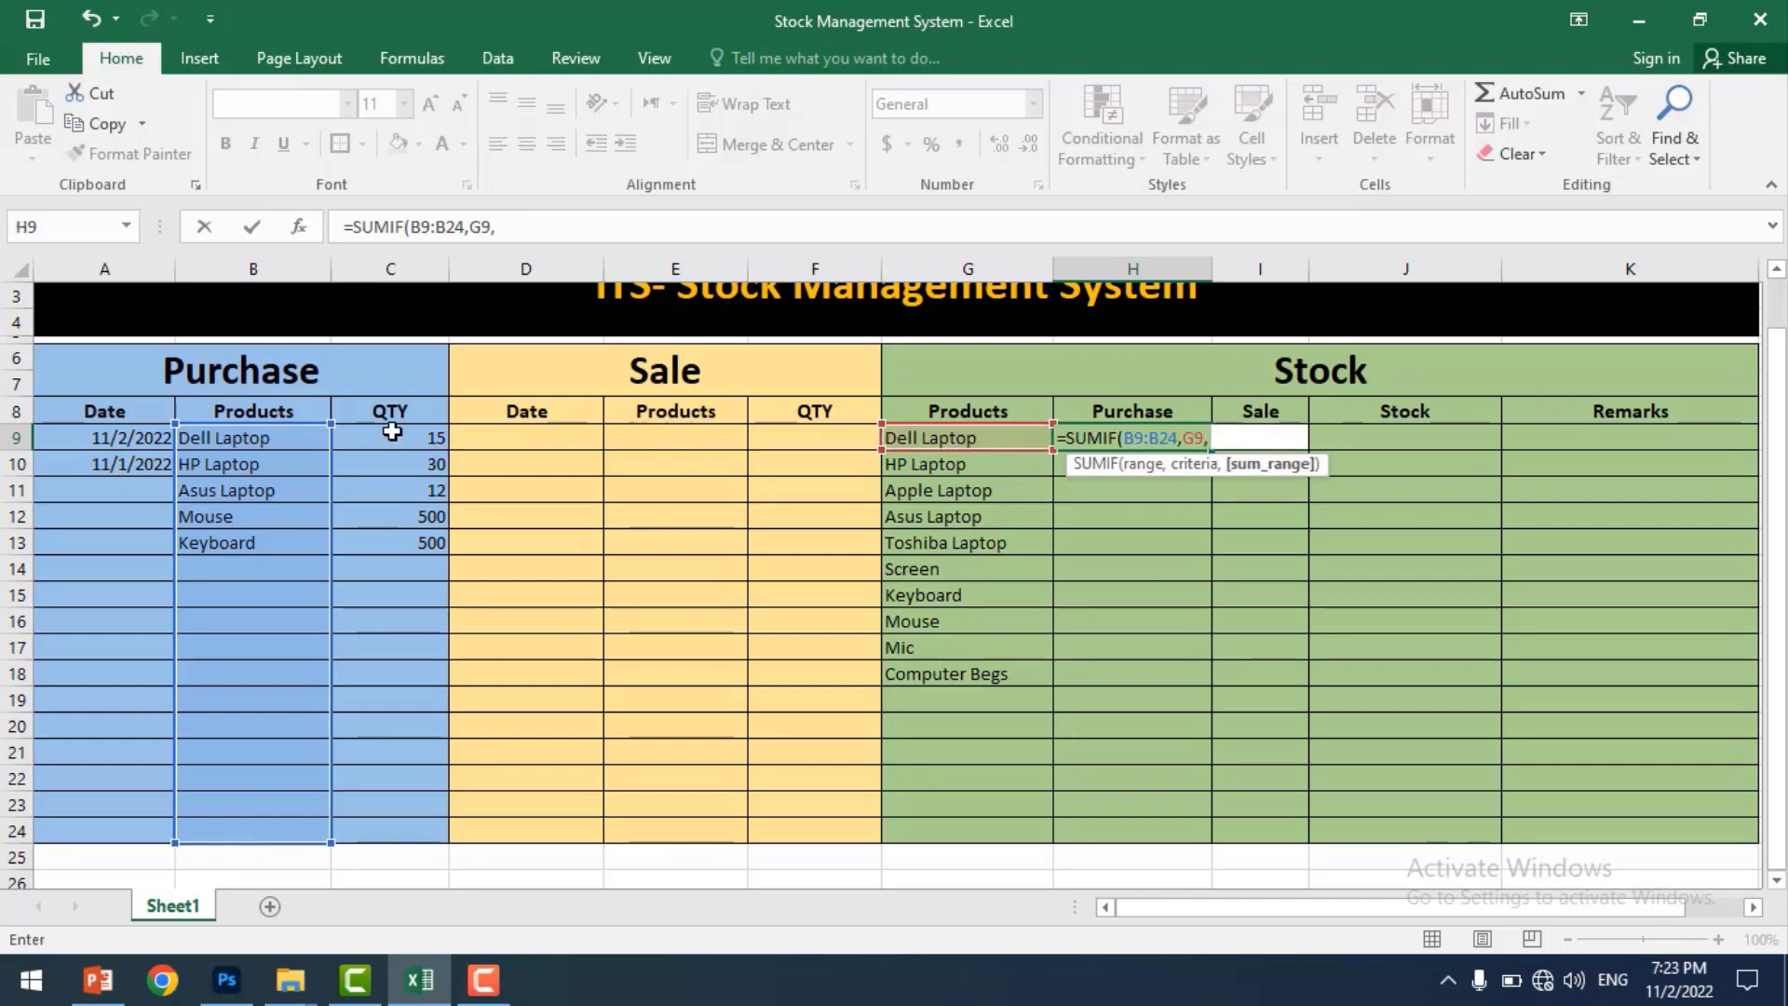
{"action": "left_click_drag", "start_coordinate": [392, 434], "coordinate": [391, 830]}
{"action": "type", "text": ")"}
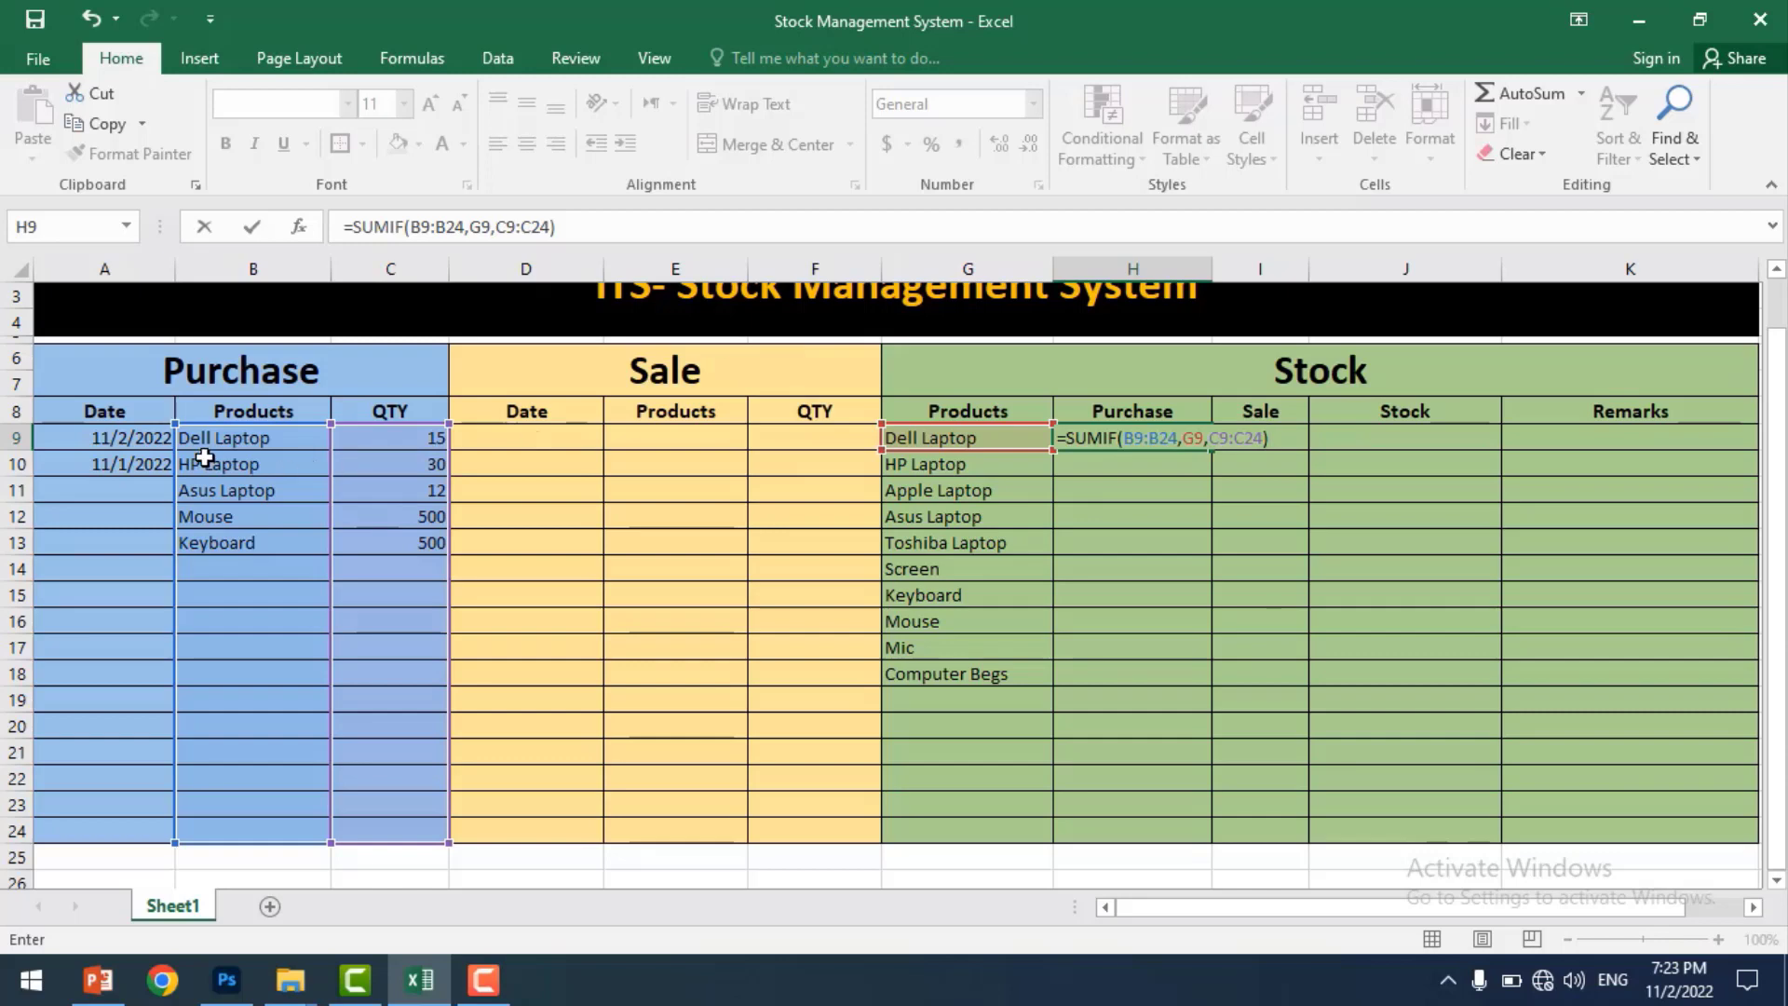
- Make H9's ranges $B$9:$B$24 and $C$9:$C$24, then fill the formula down to H18
{"action": "left_click", "coordinate": [1133, 438]}
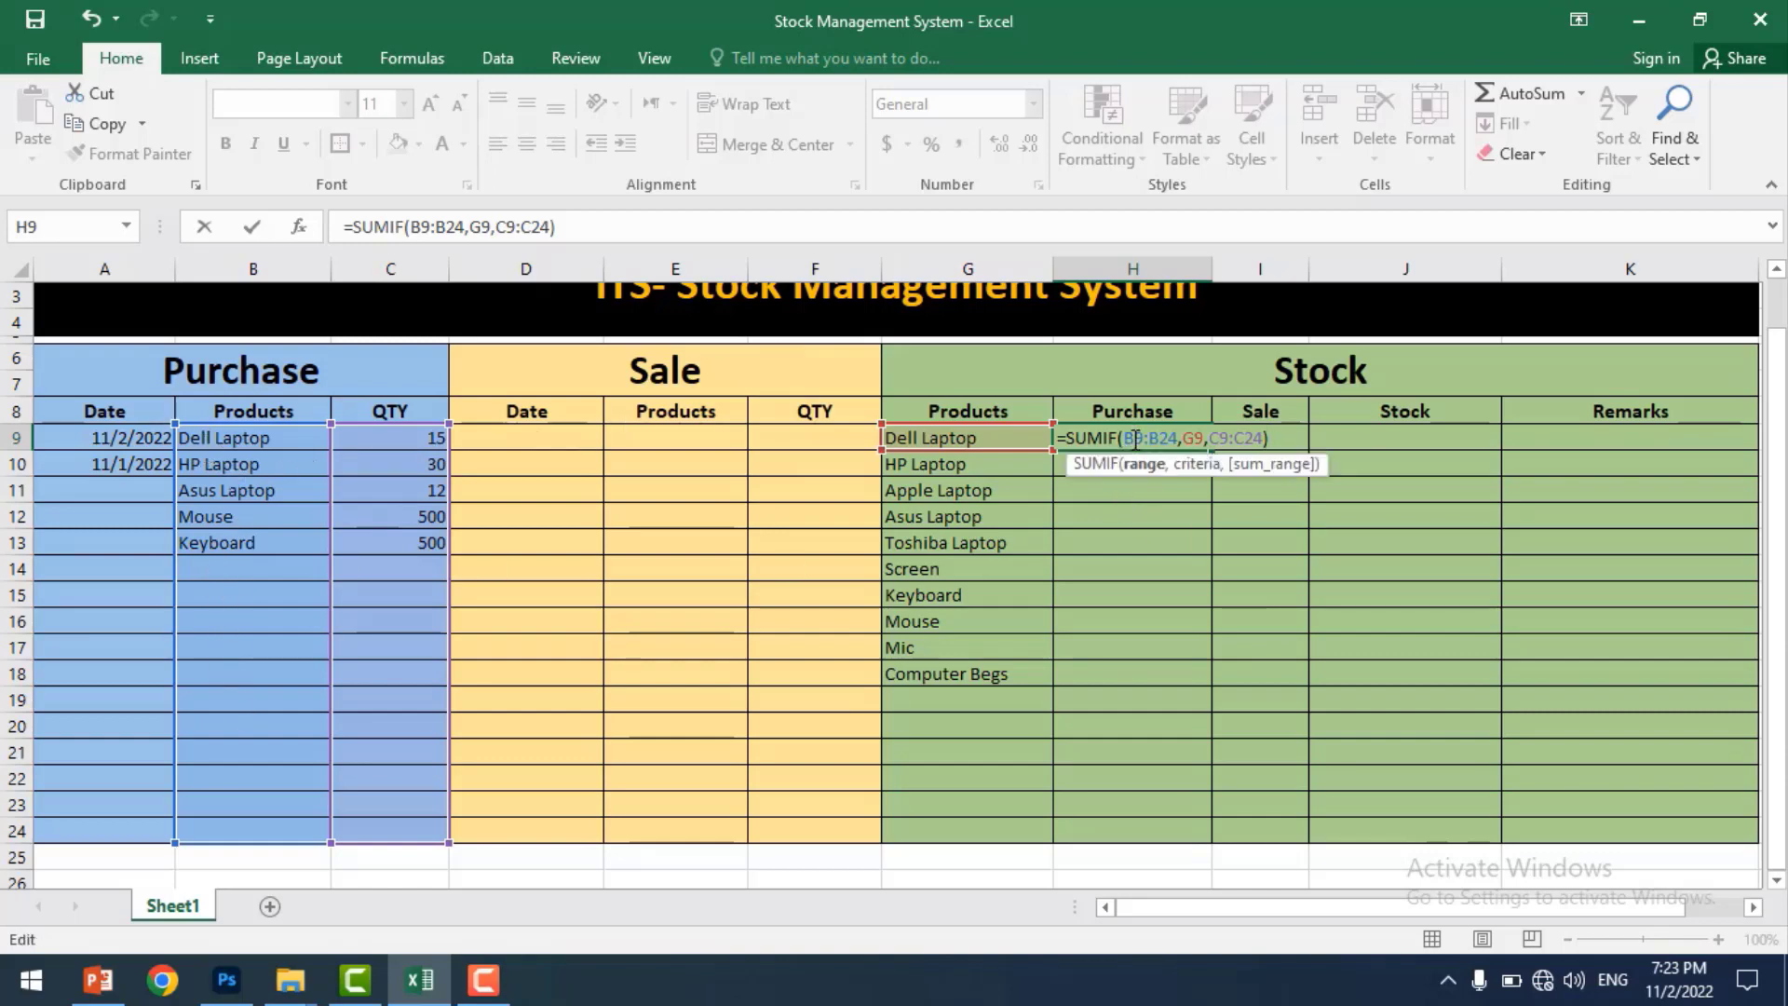
{"action": "key", "text": "F4"}
{"action": "left_click_drag", "start_coordinate": [1124, 438], "coordinate": [1192, 438]}
{"action": "key", "text": "F4"}
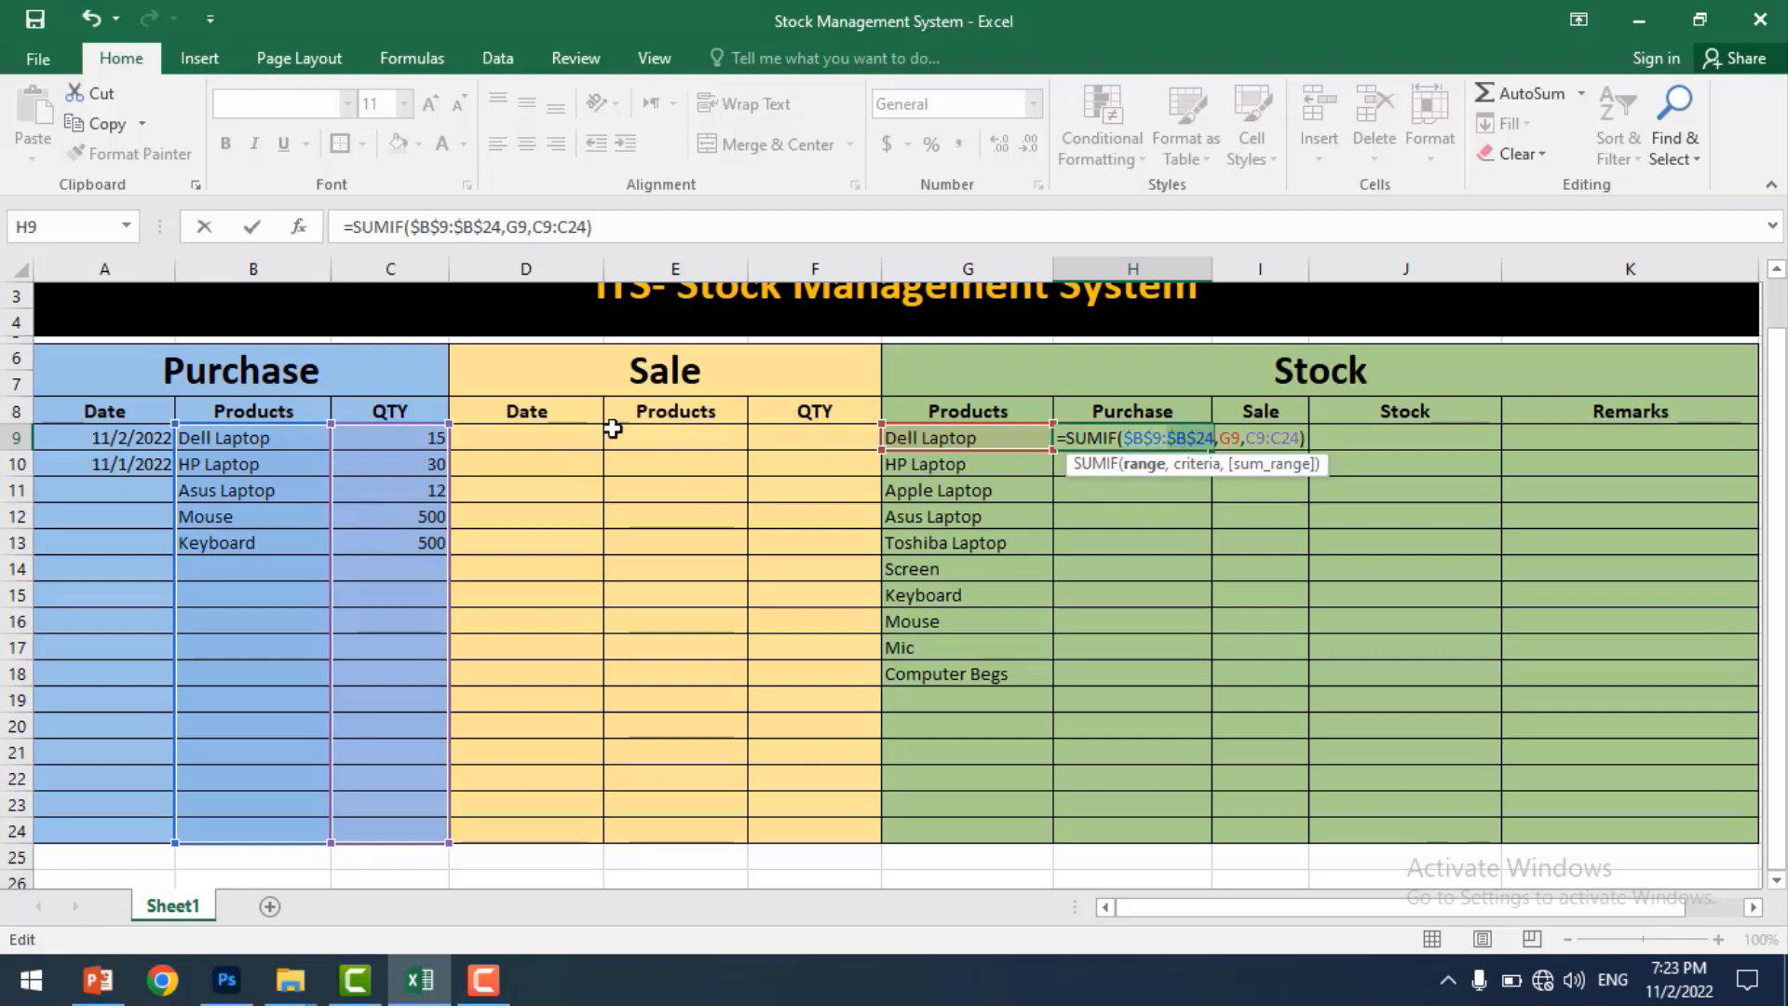
{"action": "left_click_drag", "start_coordinate": [1246, 437], "coordinate": [1319, 438]}
{"action": "key", "text": "F4"}
{"action": "key", "text": "F4"}
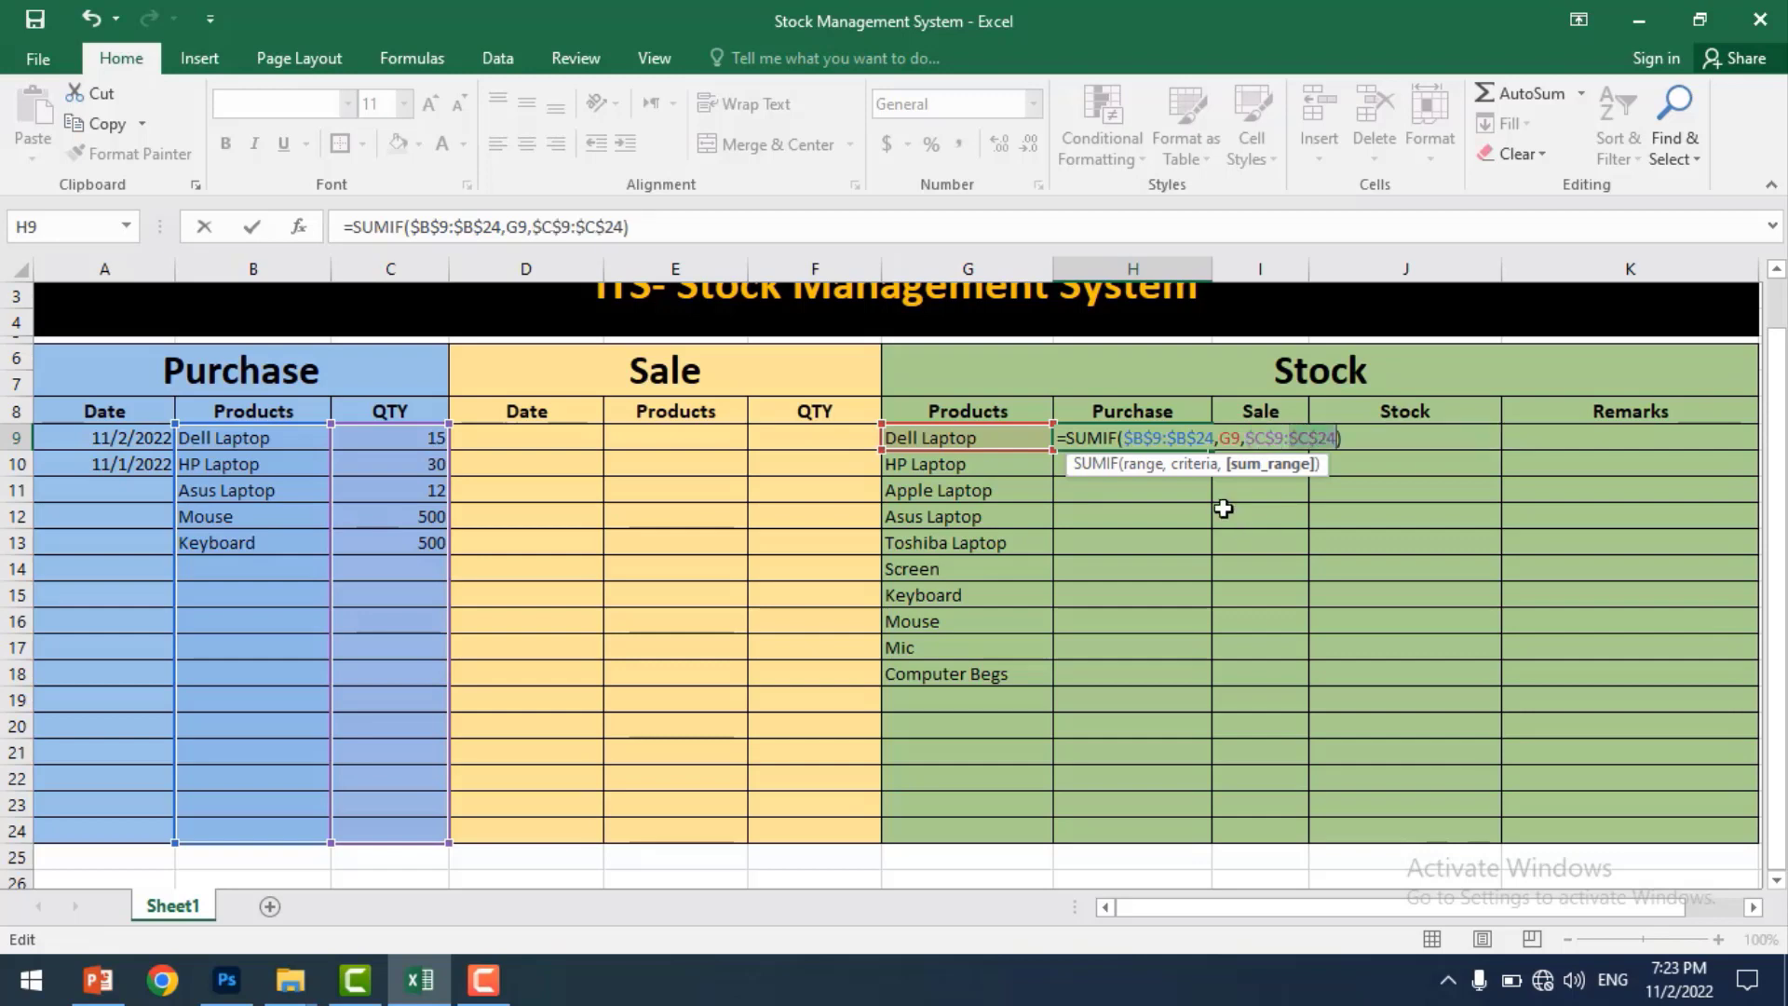
{"action": "key", "text": "ctrl+Return"}
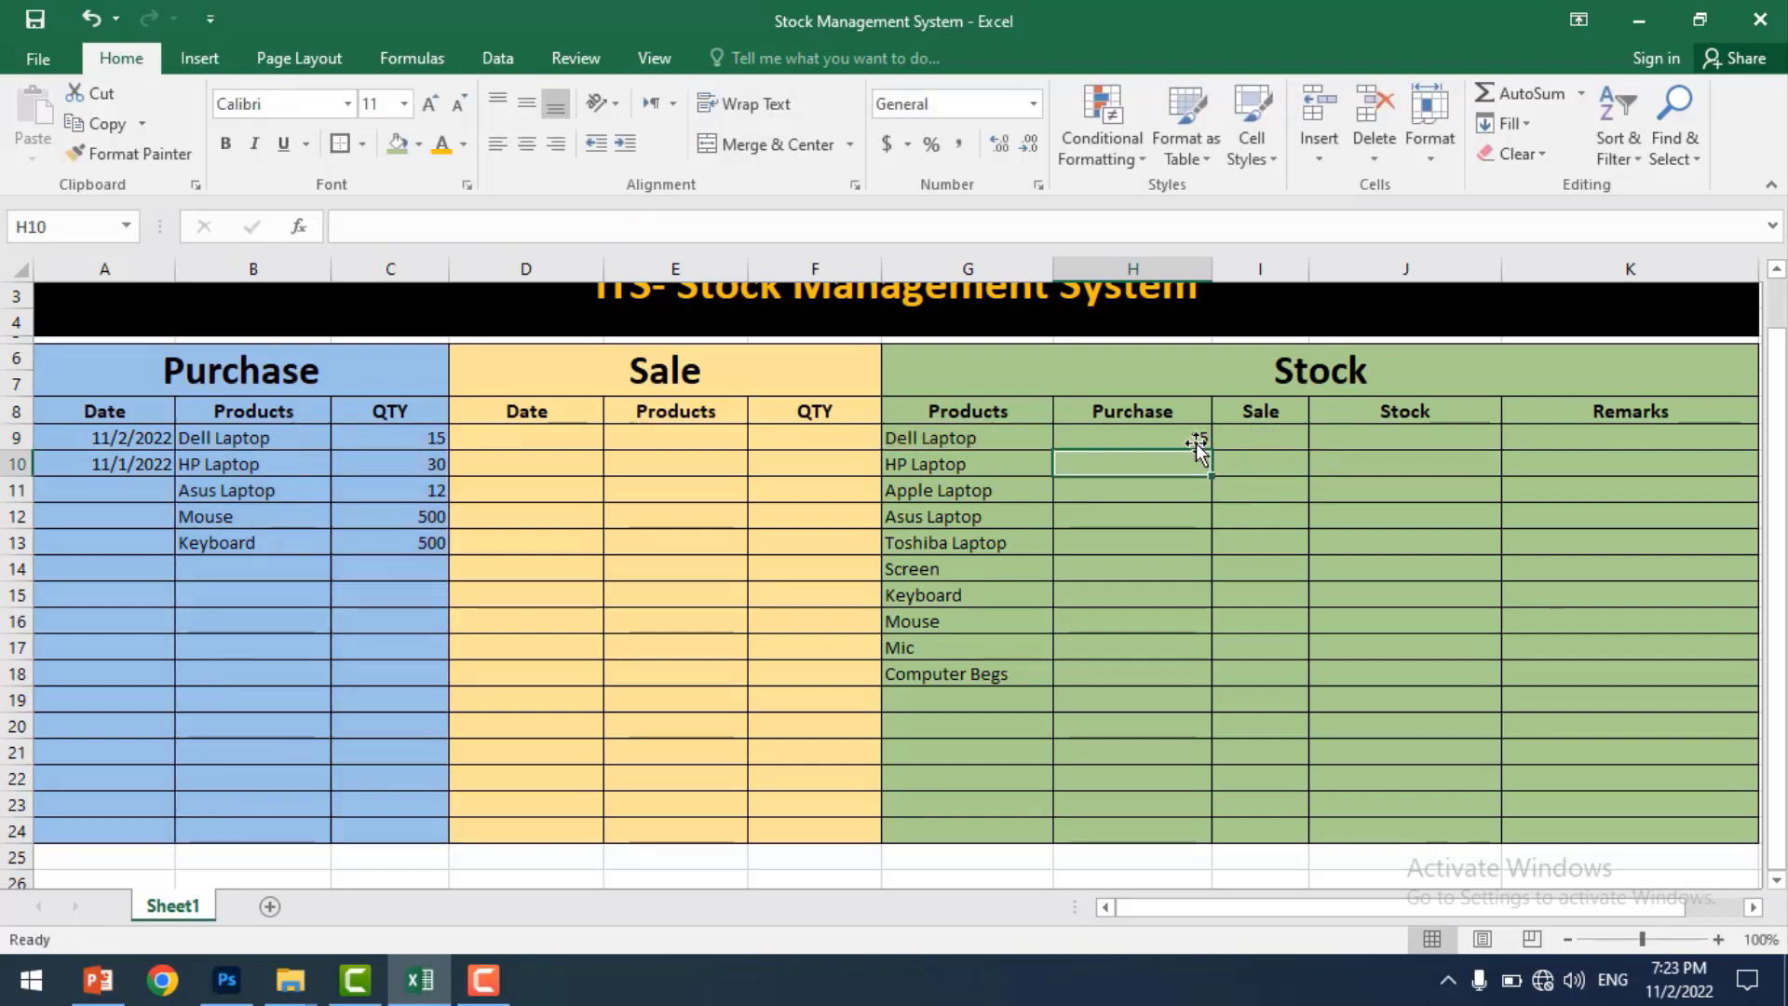
{"action": "left_click_drag", "start_coordinate": [1214, 451], "coordinate": [1194, 687]}
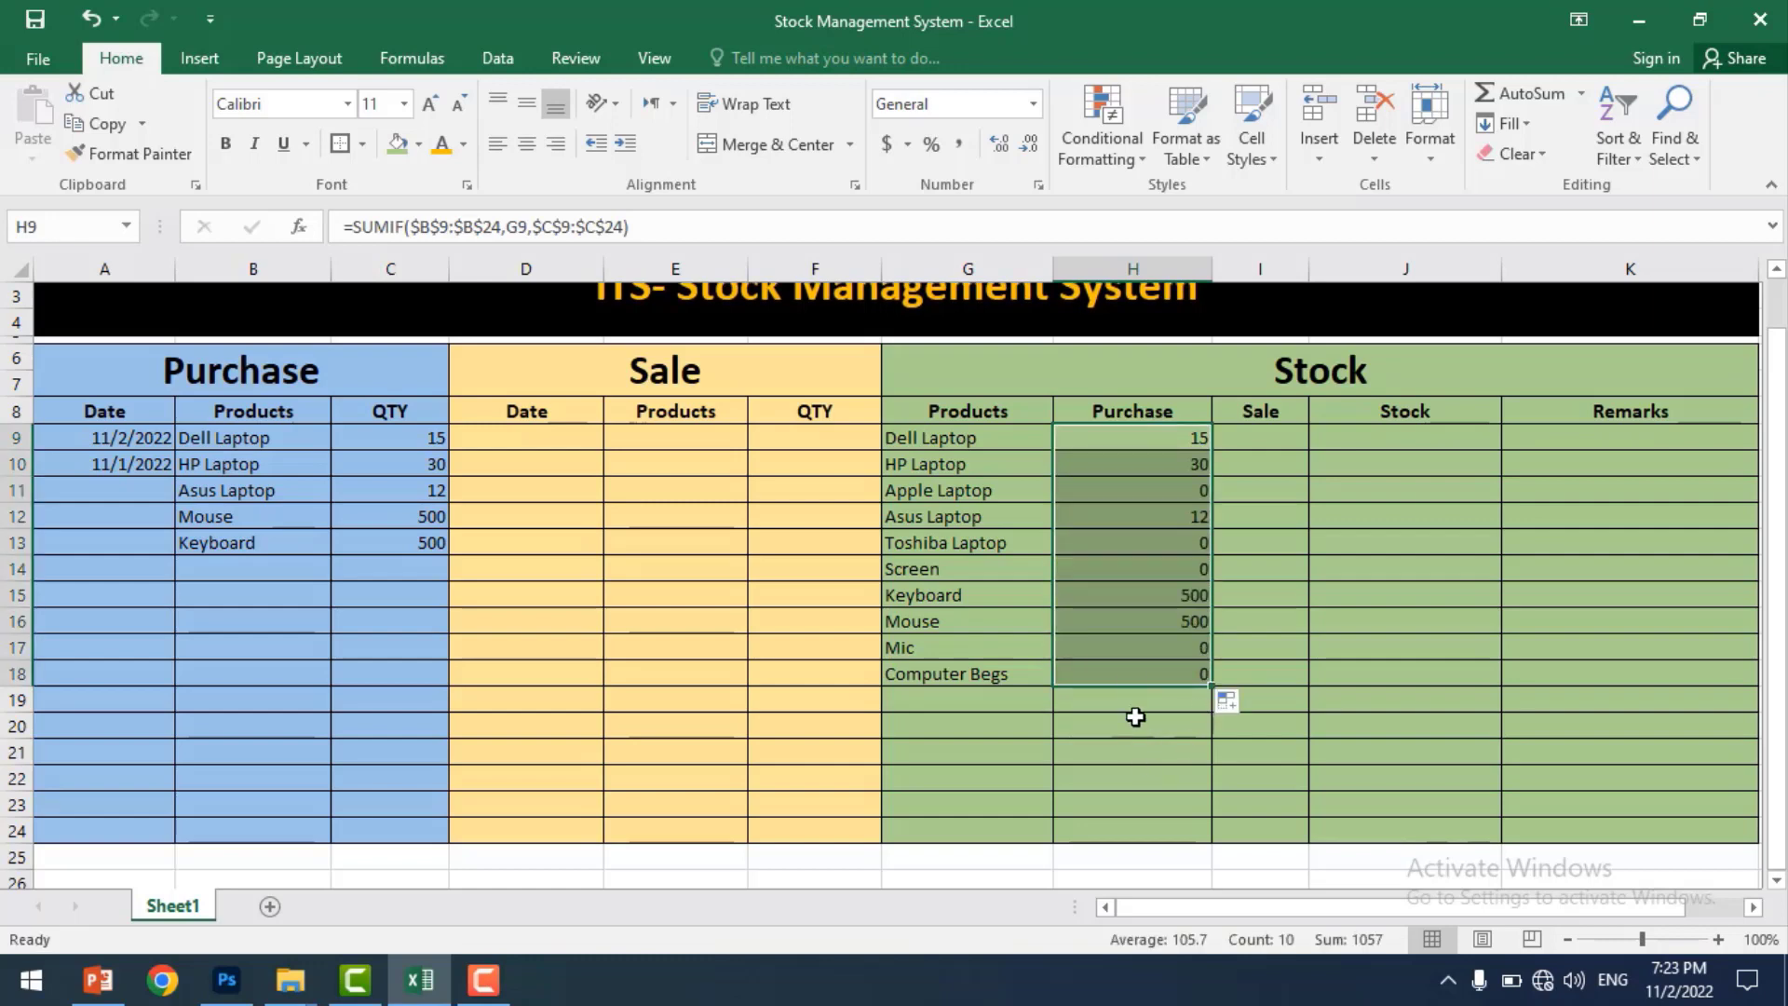
{"action": "left_click", "coordinate": [1125, 619]}
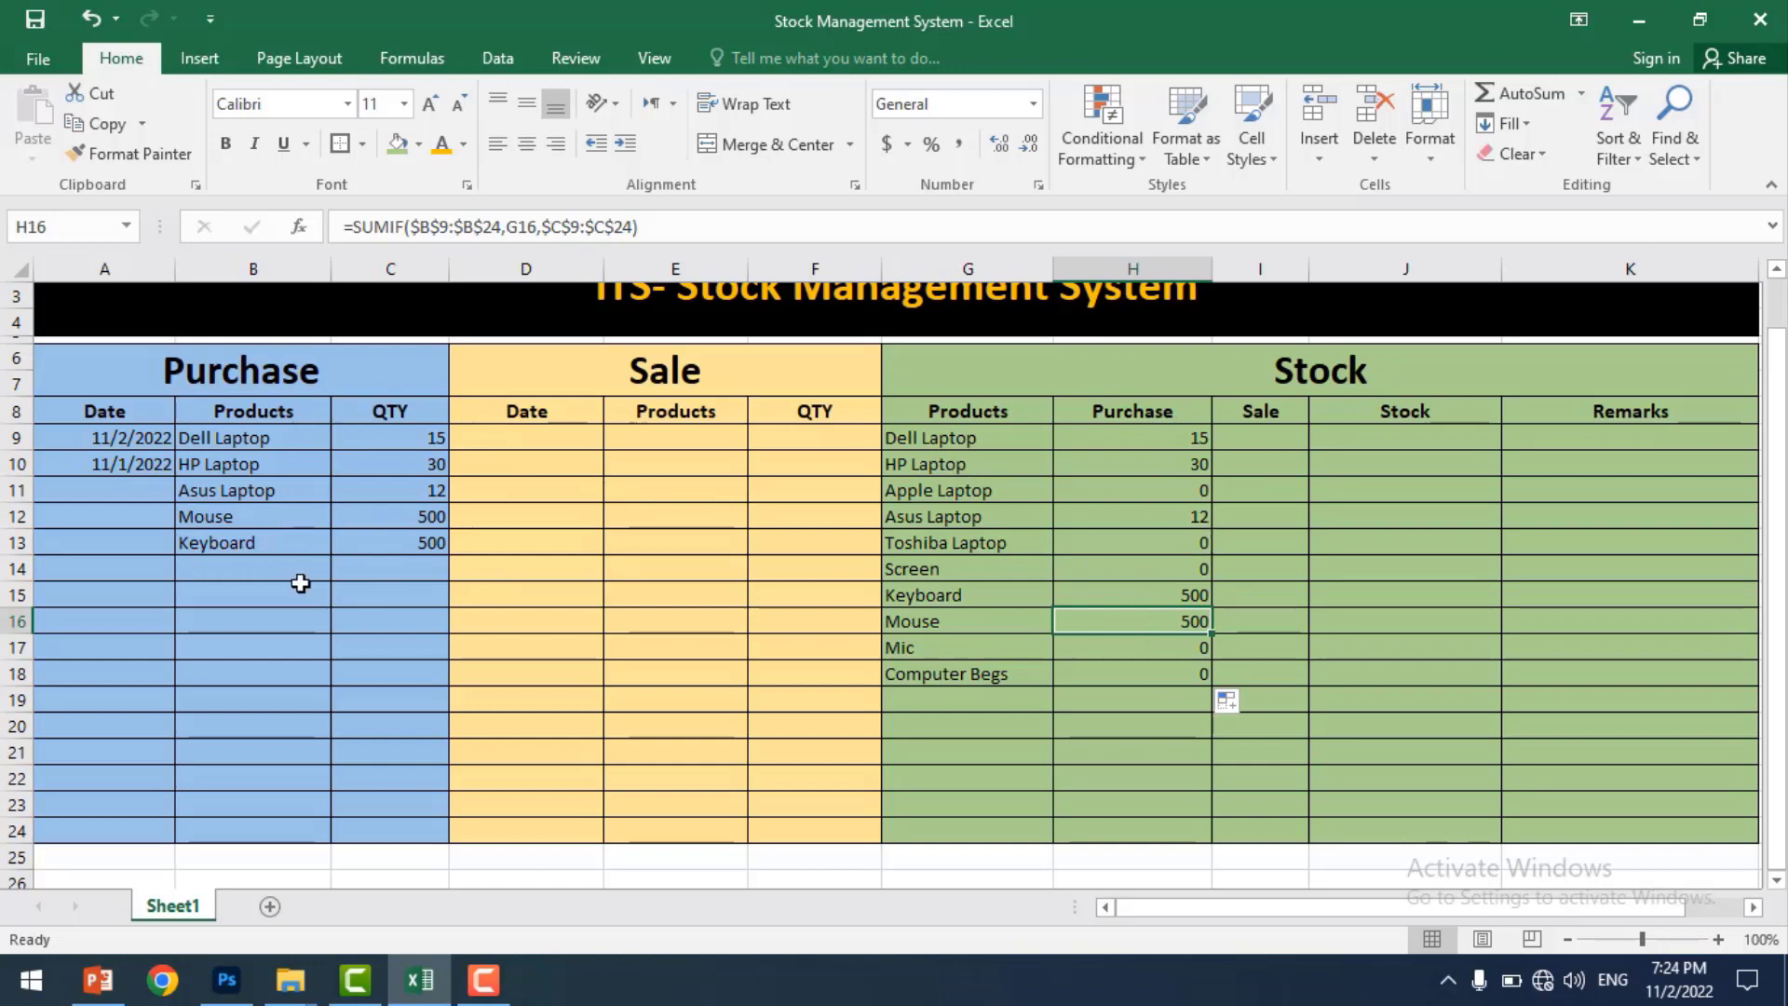
- Add a purchase of Apple Laptop with quantity 5 in row 14
{"action": "left_click", "coordinate": [260, 570]}
{"action": "left_click", "coordinate": [342, 568]}
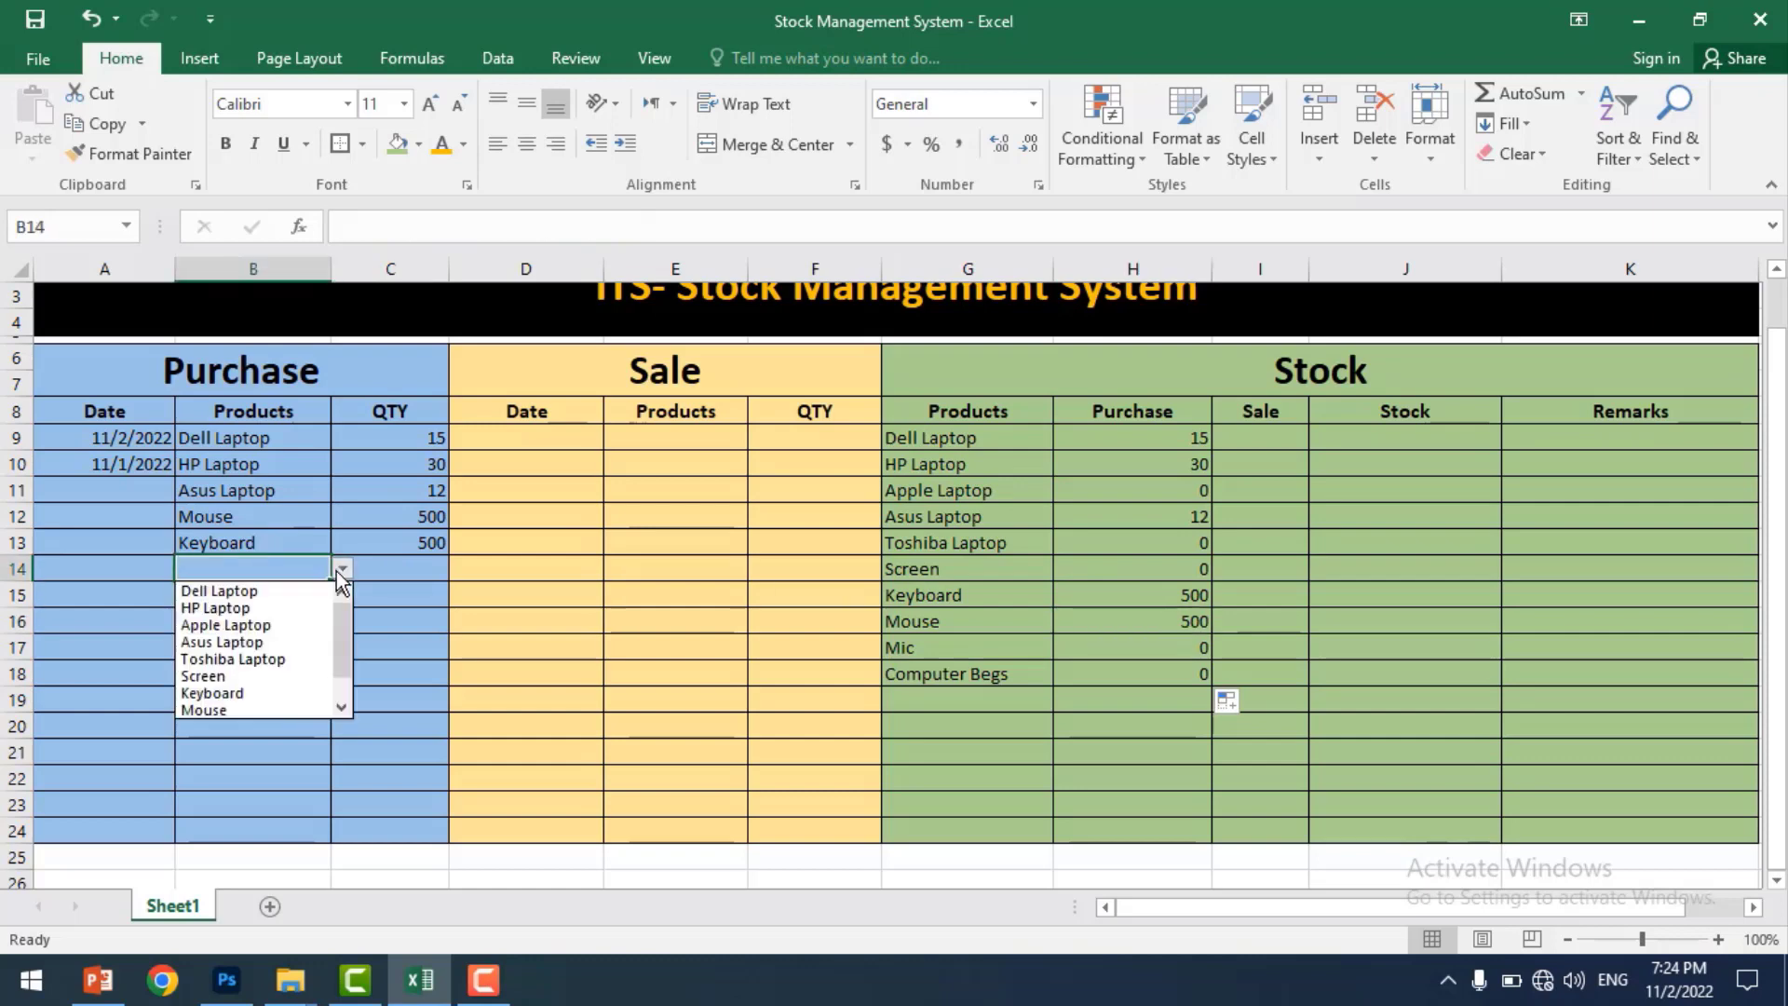
{"action": "left_click", "coordinate": [263, 622]}
{"action": "left_click", "coordinate": [402, 571]}
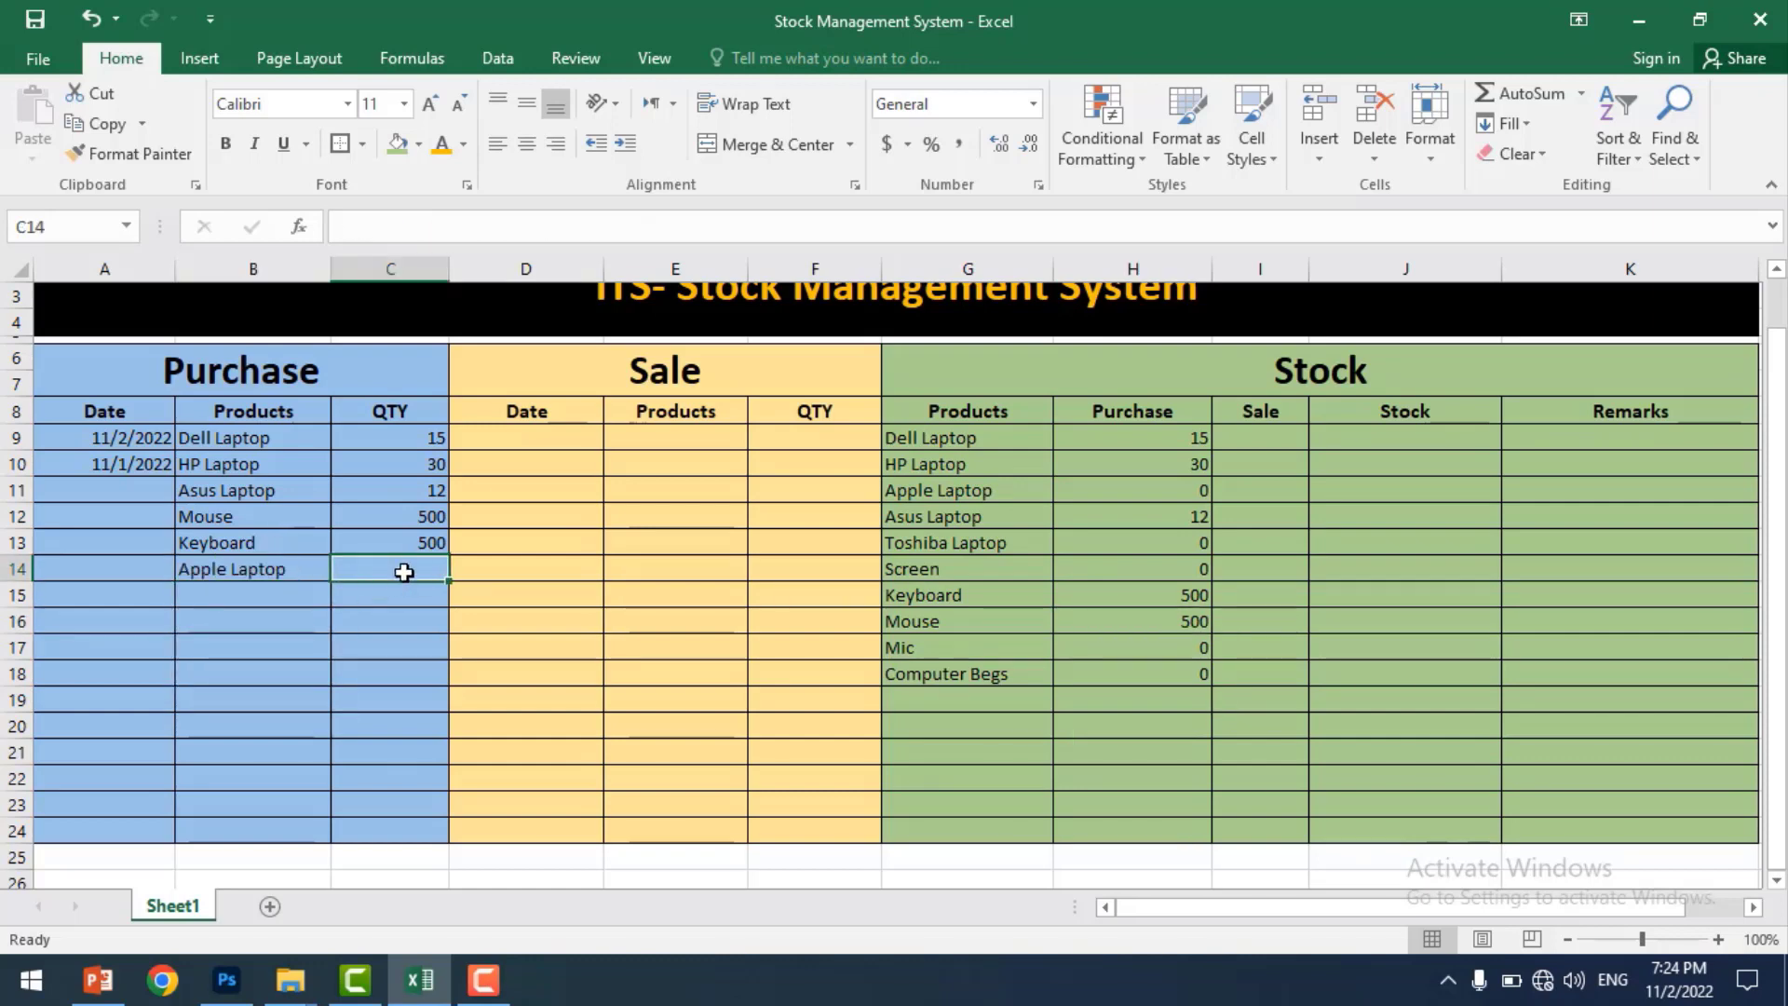
{"action": "type", "text": "5"}
{"action": "left_click", "coordinate": [434, 674]}
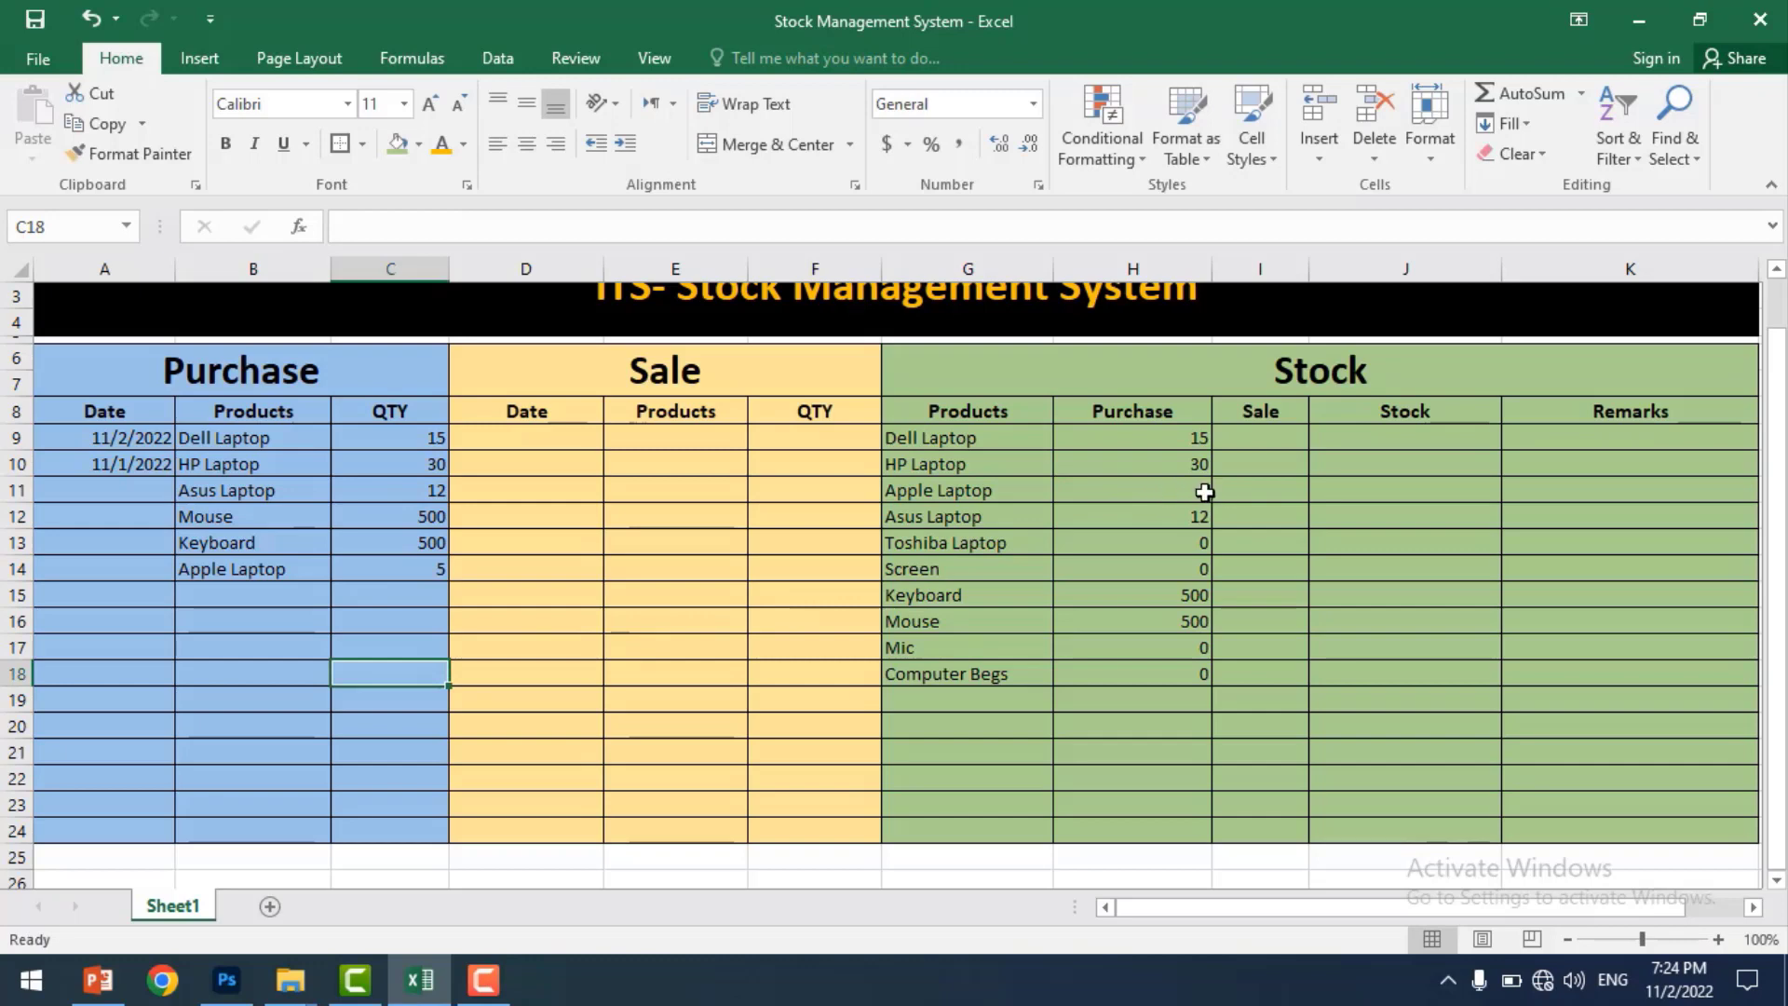
- Add a purchase of Mouse with quantity 250 in row 15
{"action": "left_click", "coordinate": [290, 596]}
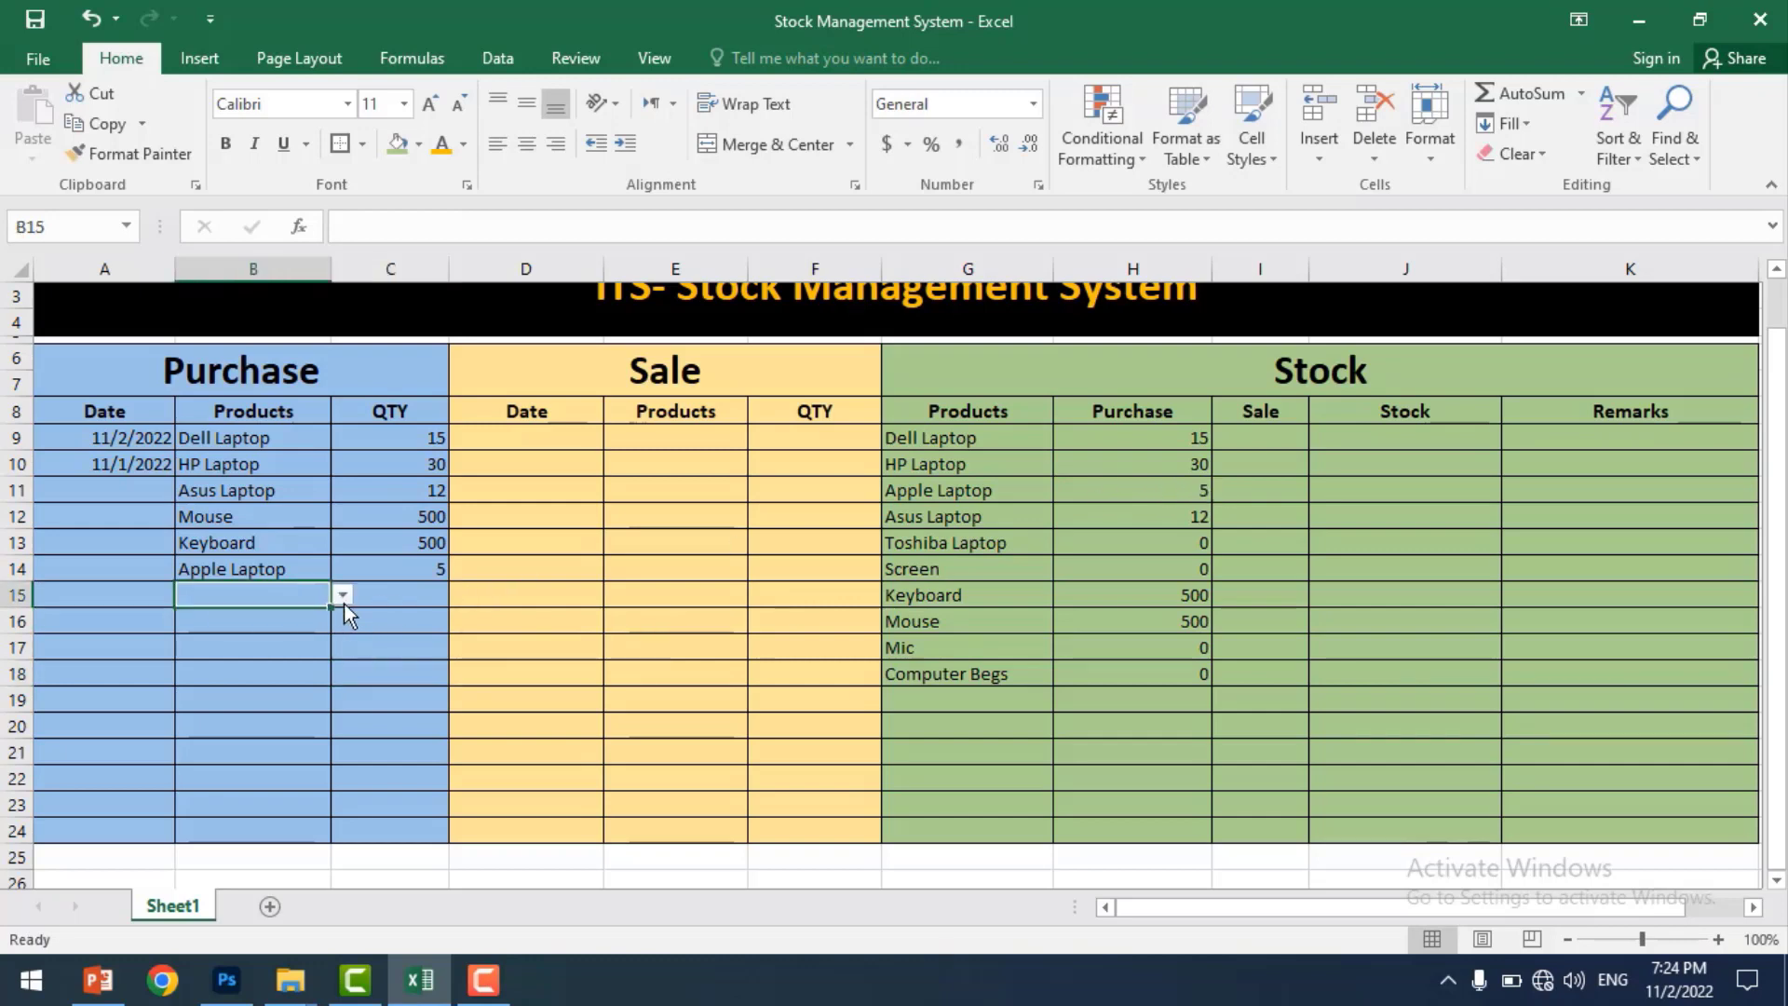
{"action": "left_click", "coordinate": [343, 594]}
{"action": "left_click", "coordinate": [308, 735]}
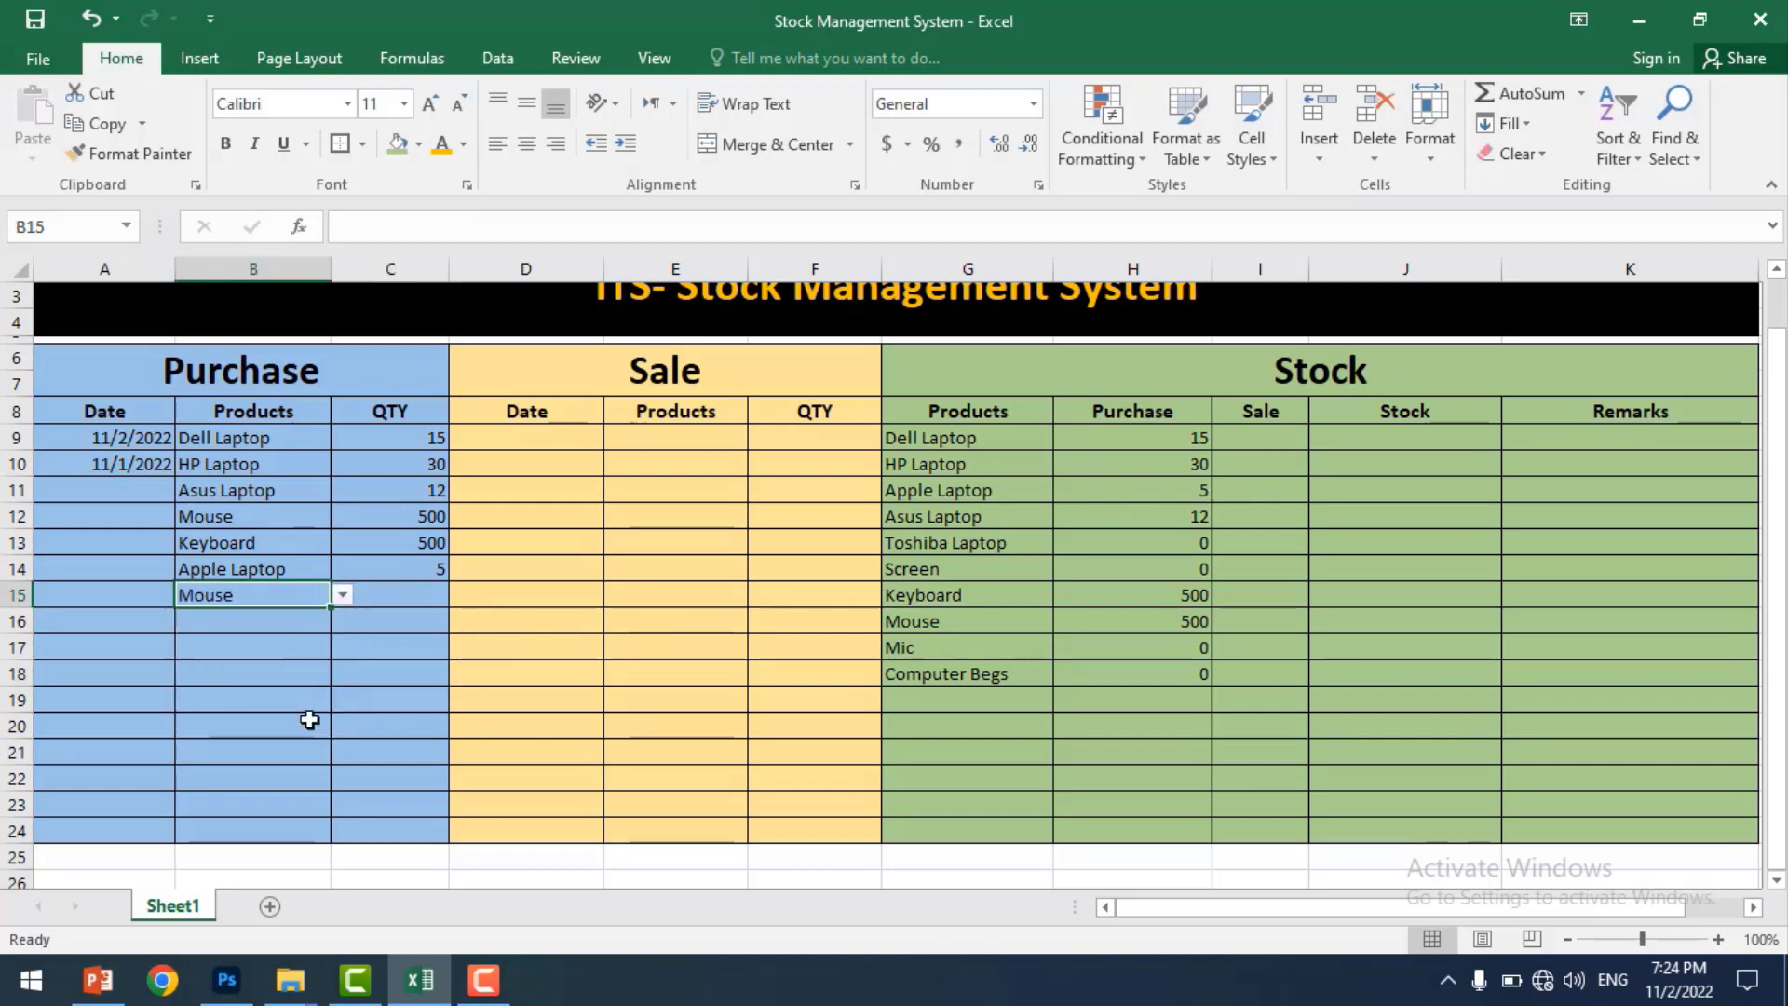
{"action": "left_click", "coordinate": [400, 598]}
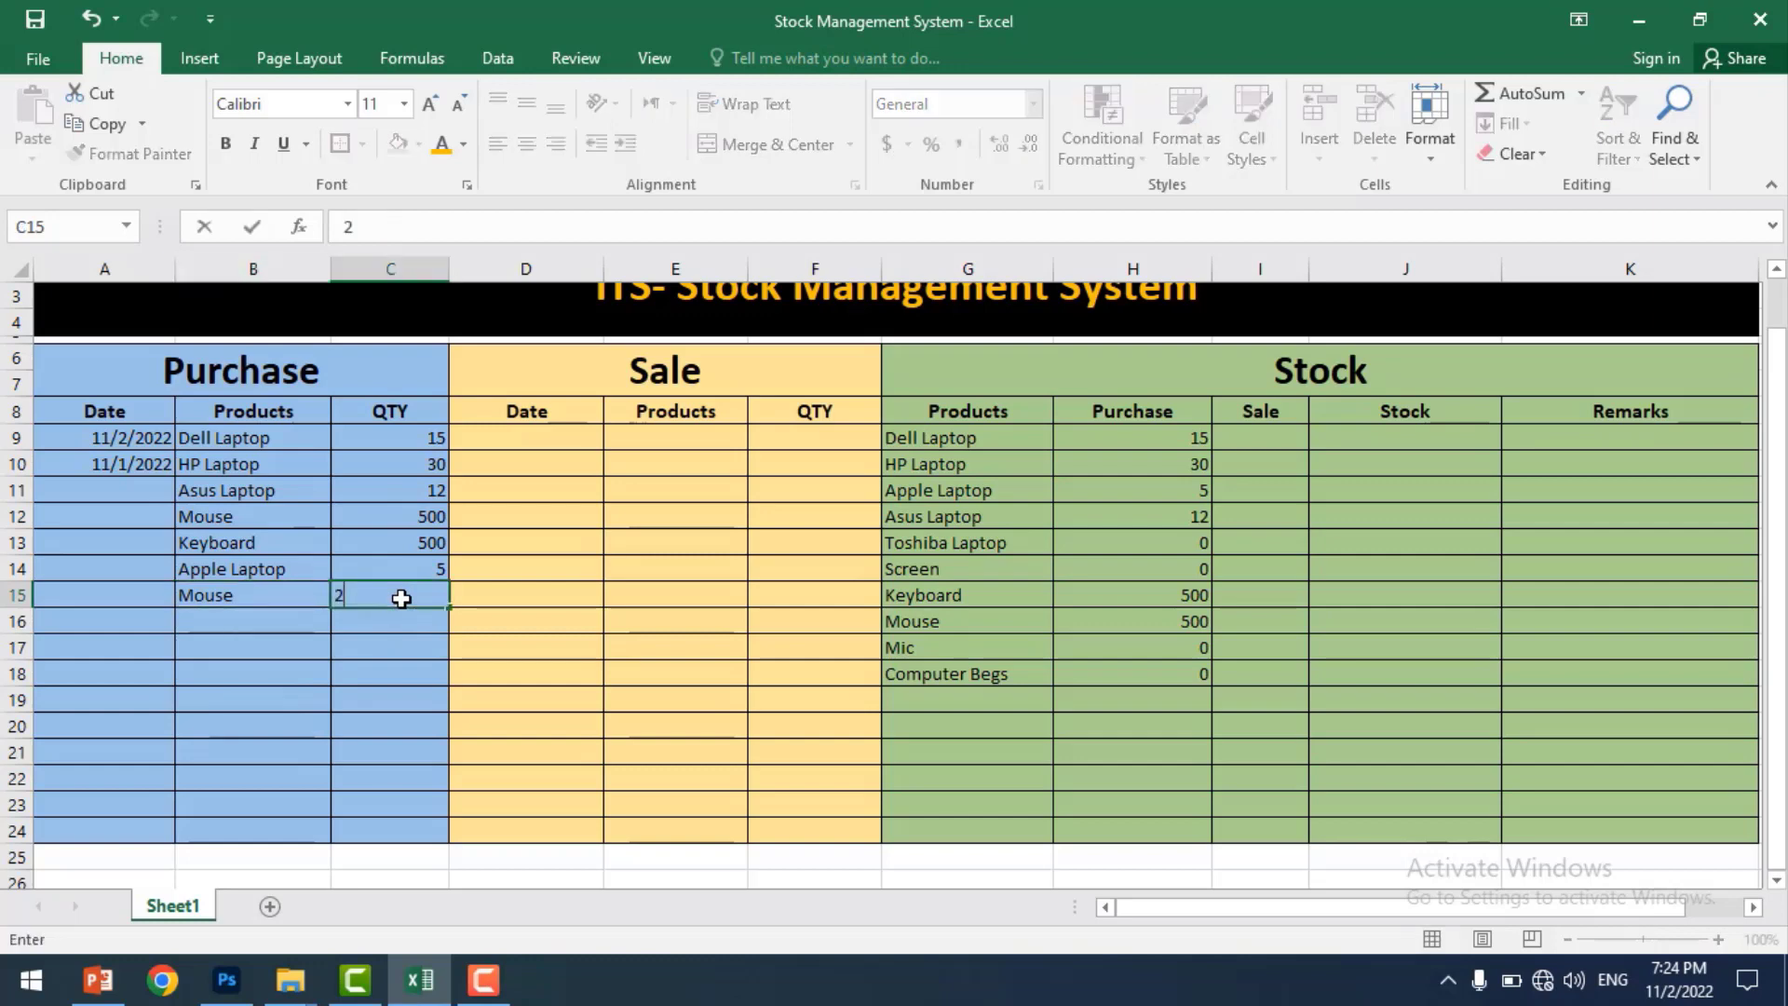
{"action": "type", "text": "250"}
{"action": "left_click", "coordinate": [610, 698]}
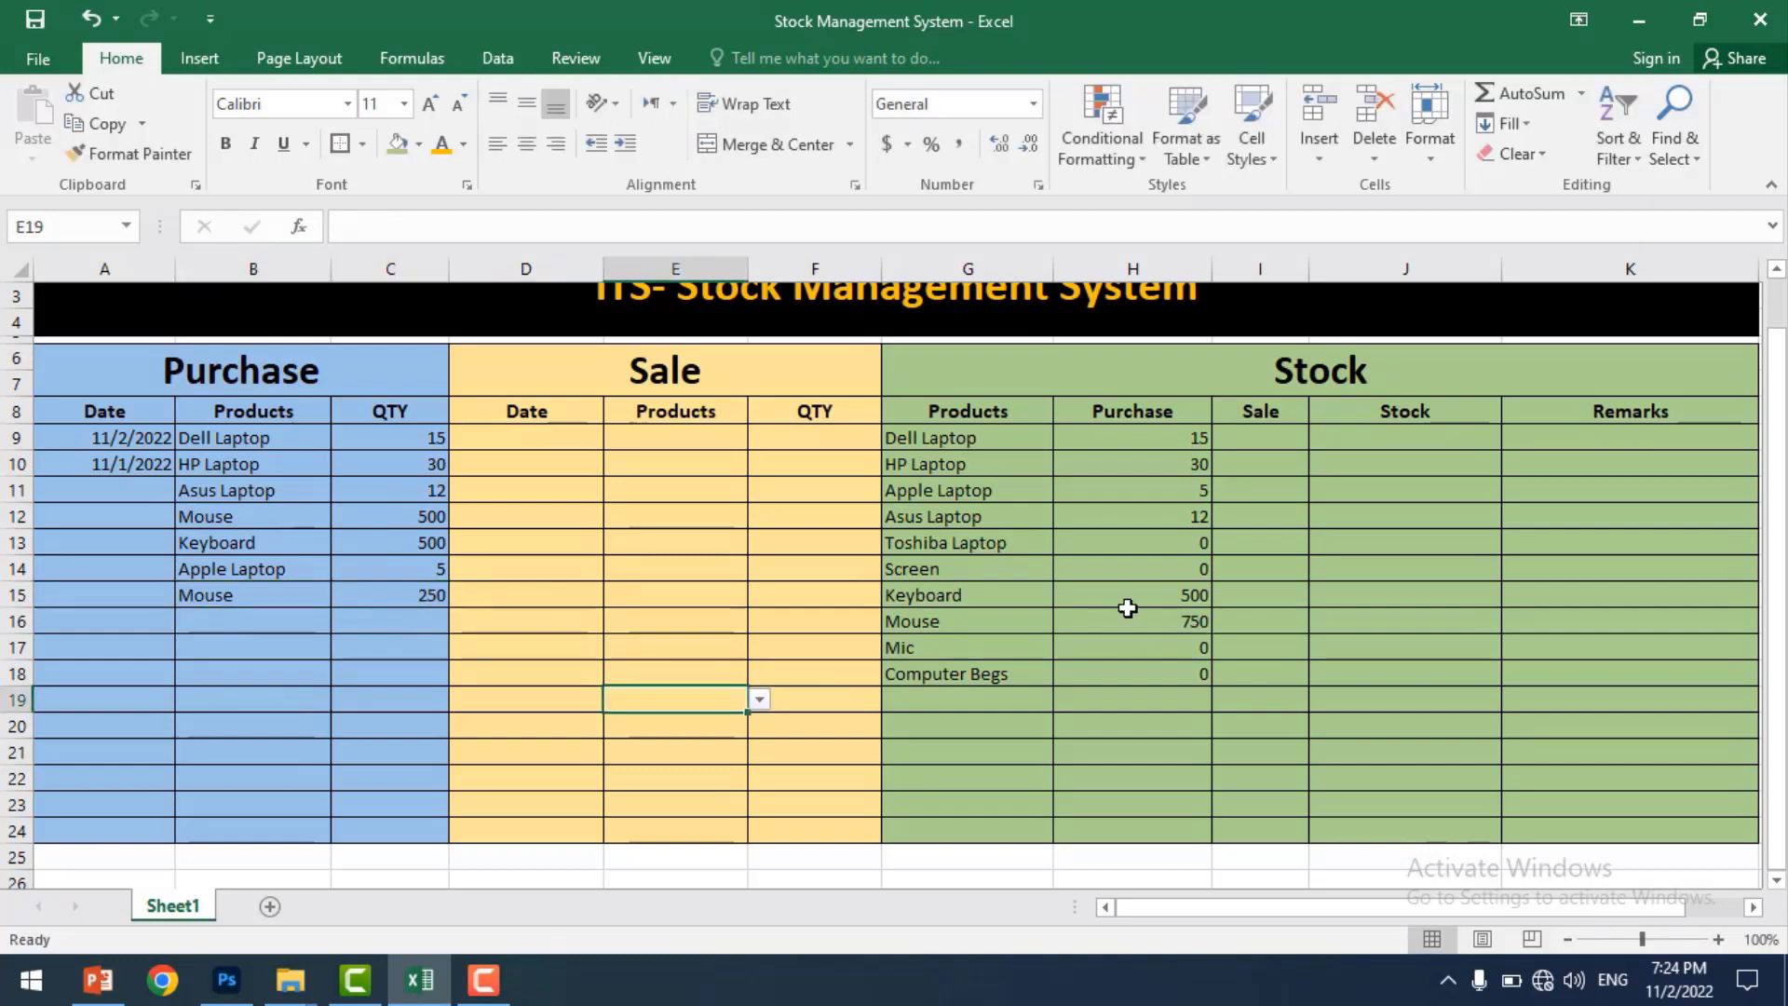
- Verify the Stock total for Mouse now shows 750
{"action": "left_click", "coordinate": [1090, 619]}
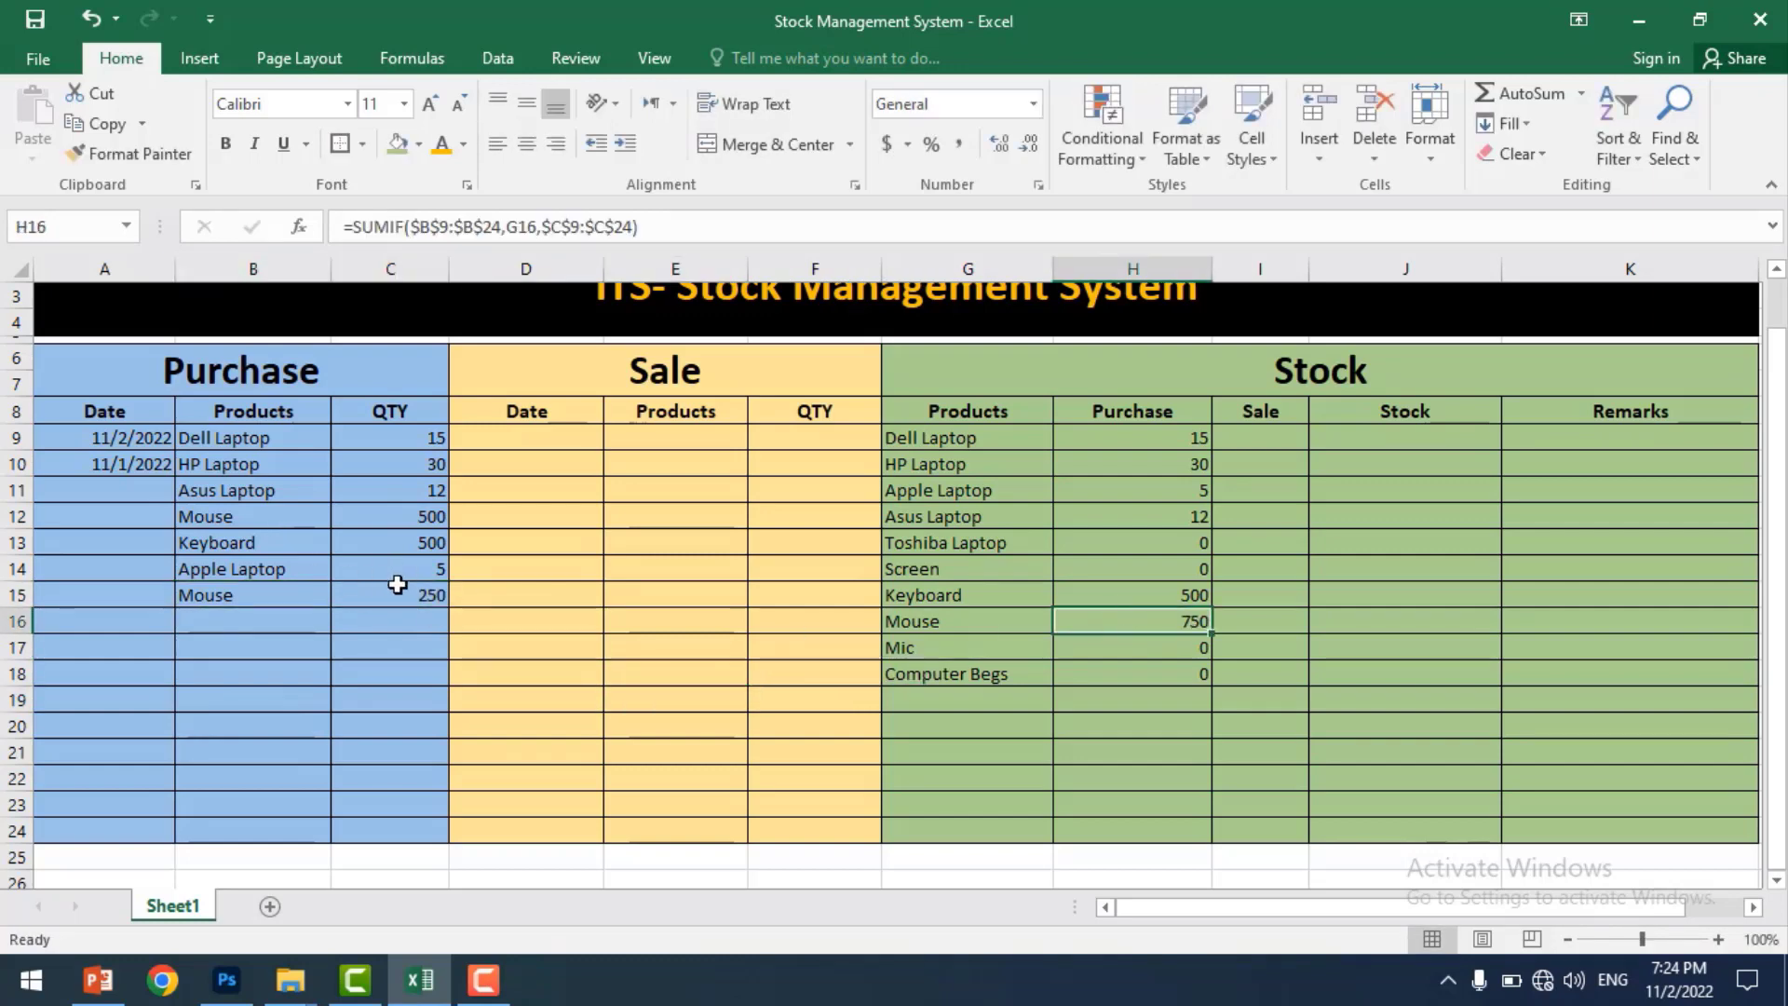
{"action": "left_click", "coordinate": [369, 587]}
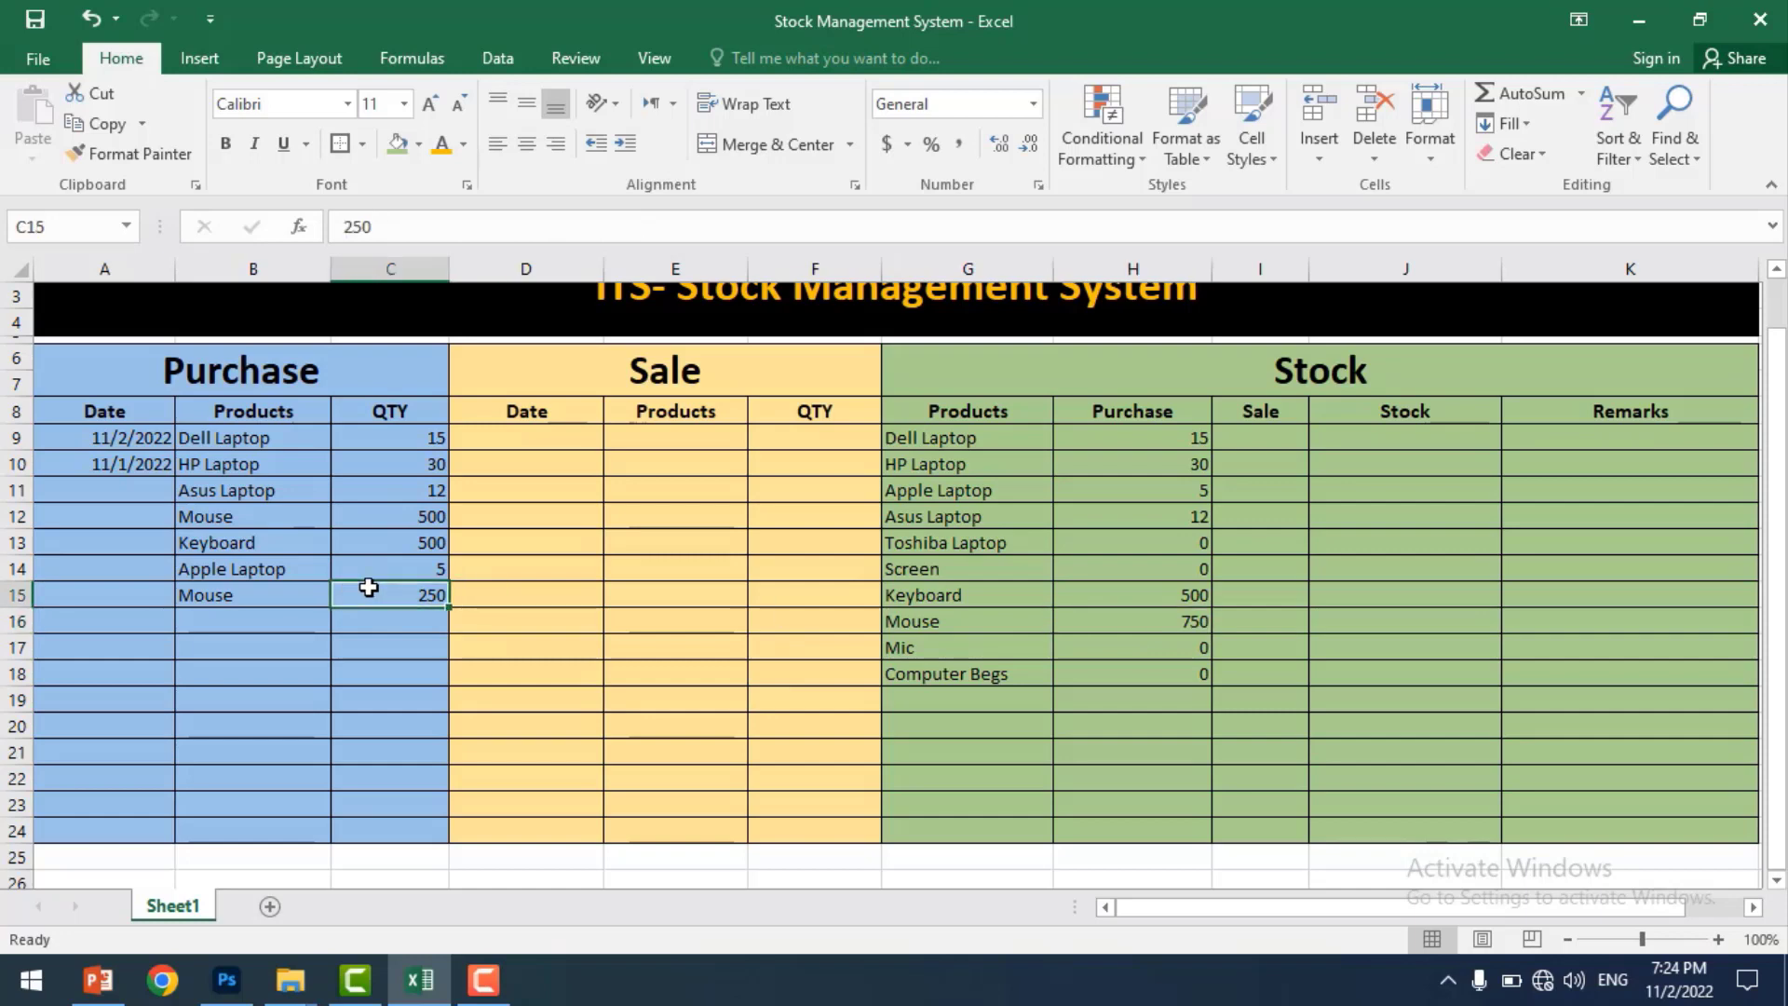
{"action": "left_click", "coordinate": [369, 514]}
{"action": "left_click", "coordinate": [677, 669]}
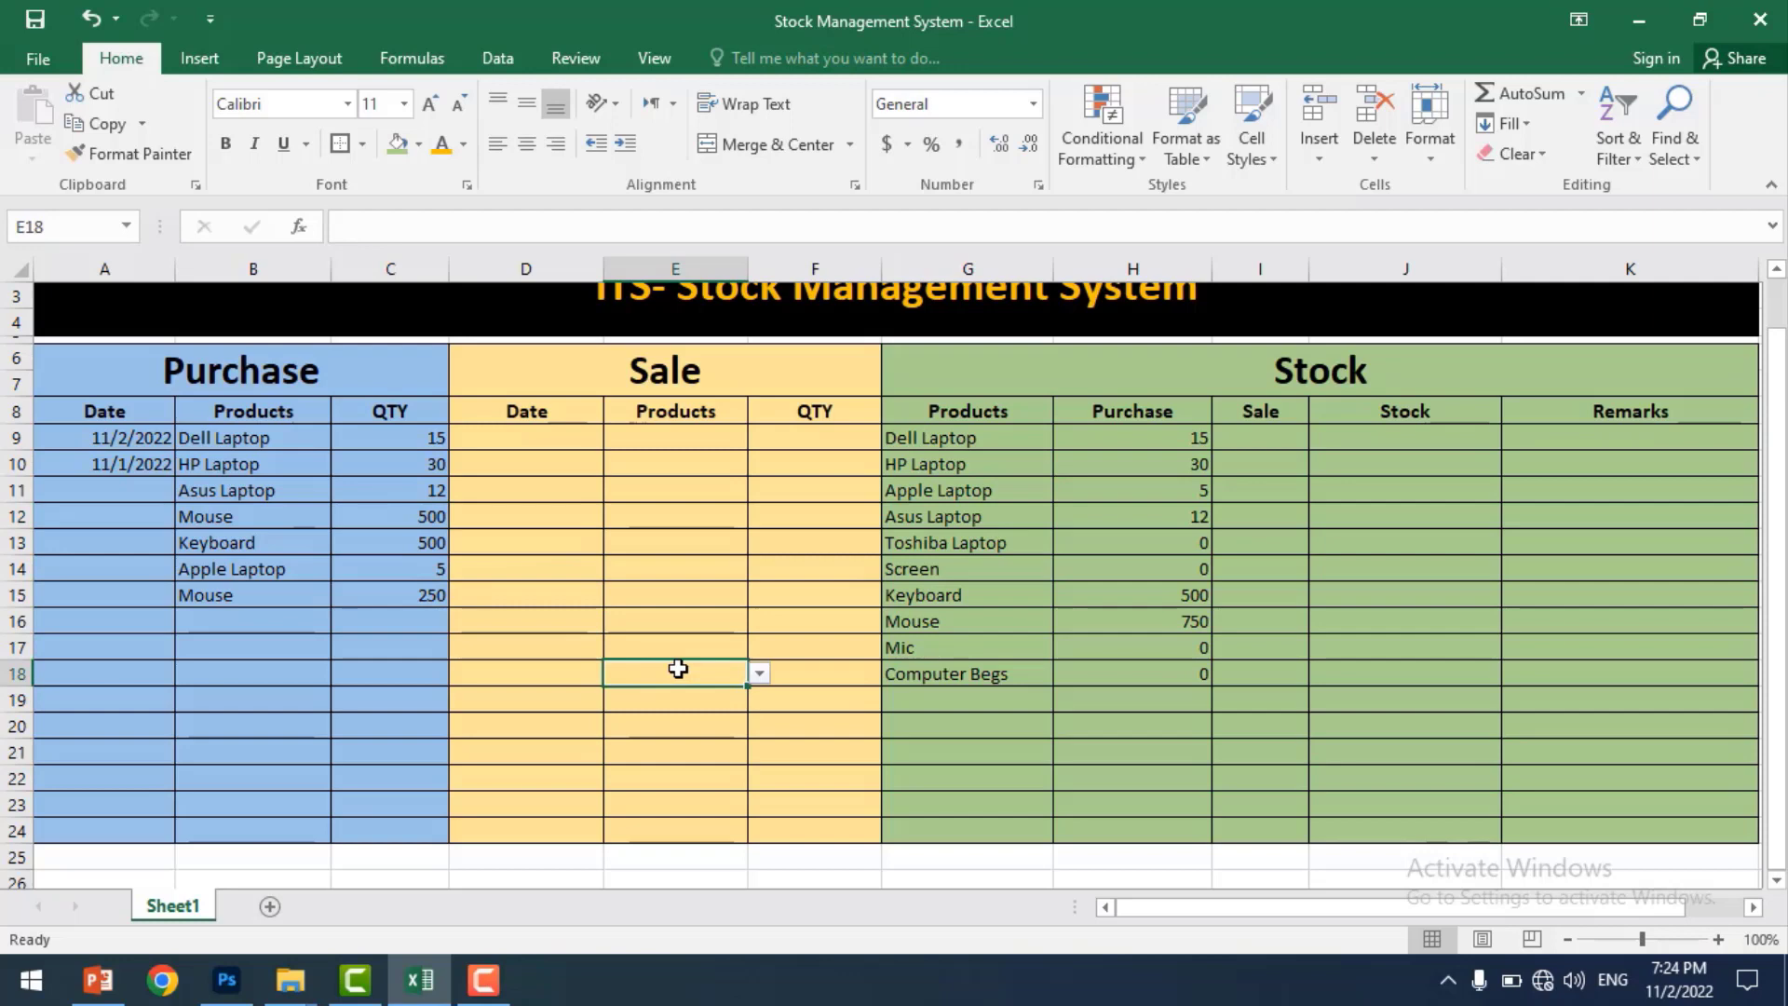
{"action": "scroll", "coordinate": [678, 669], "scroll_direction": "up", "scroll_amount": 1}
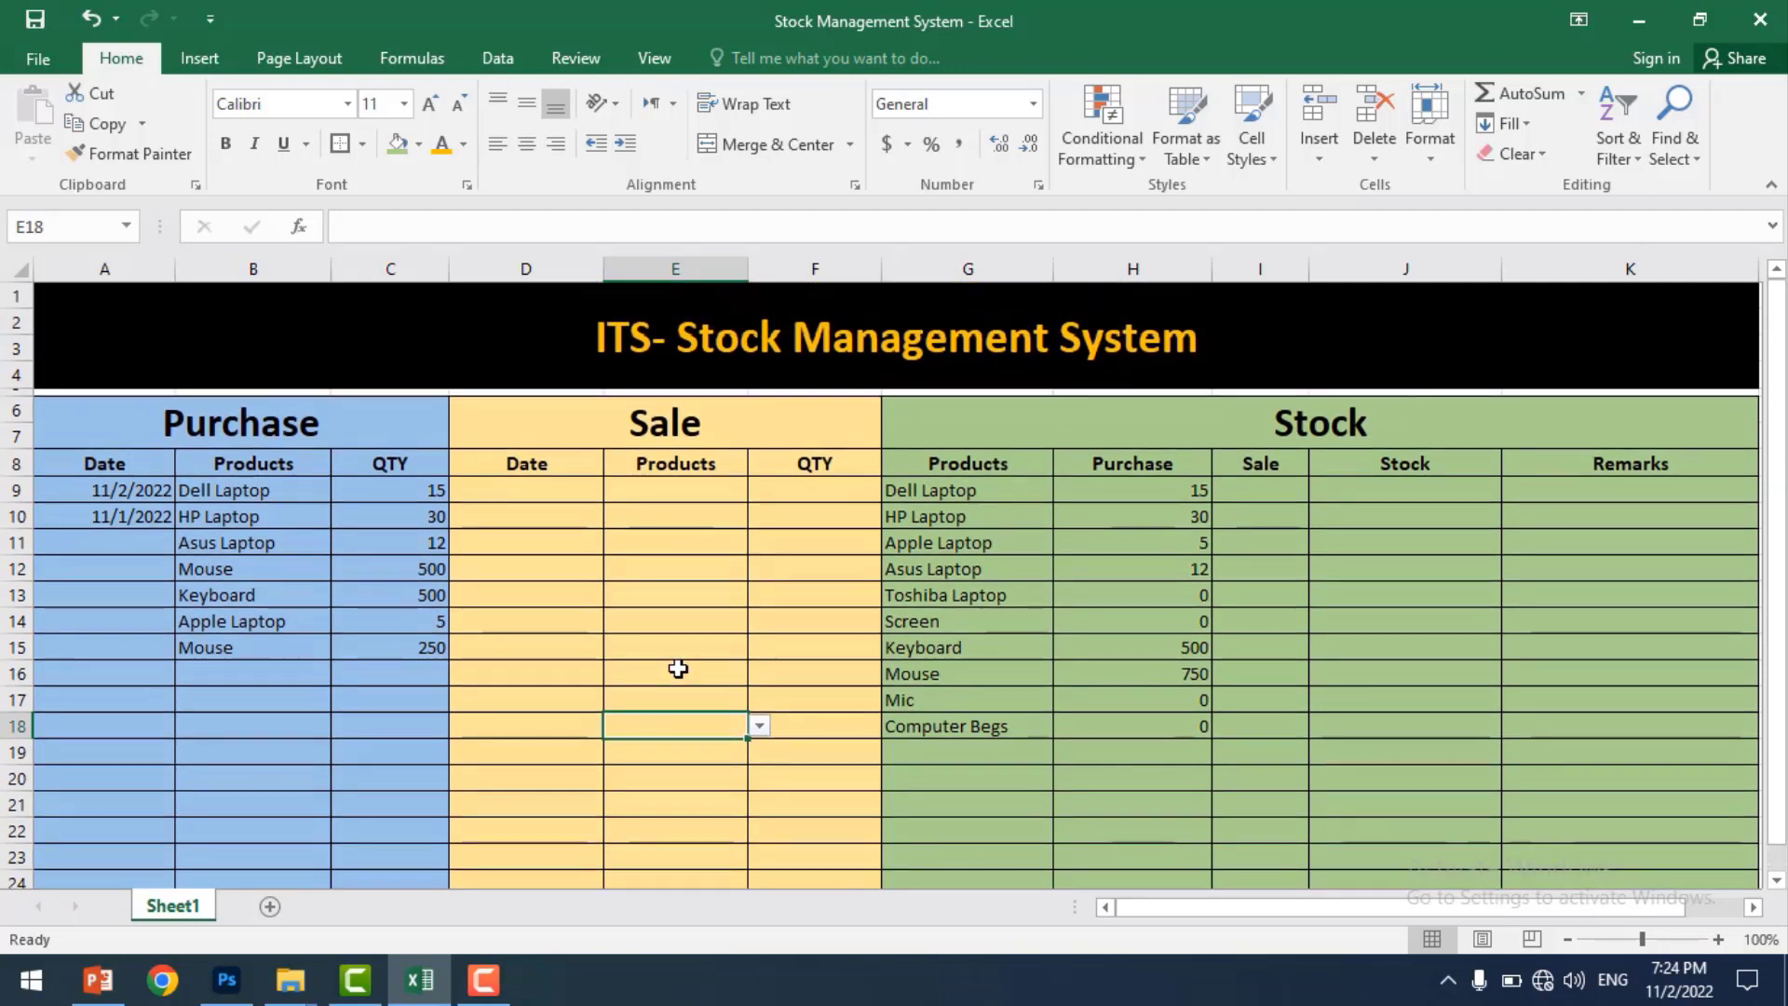
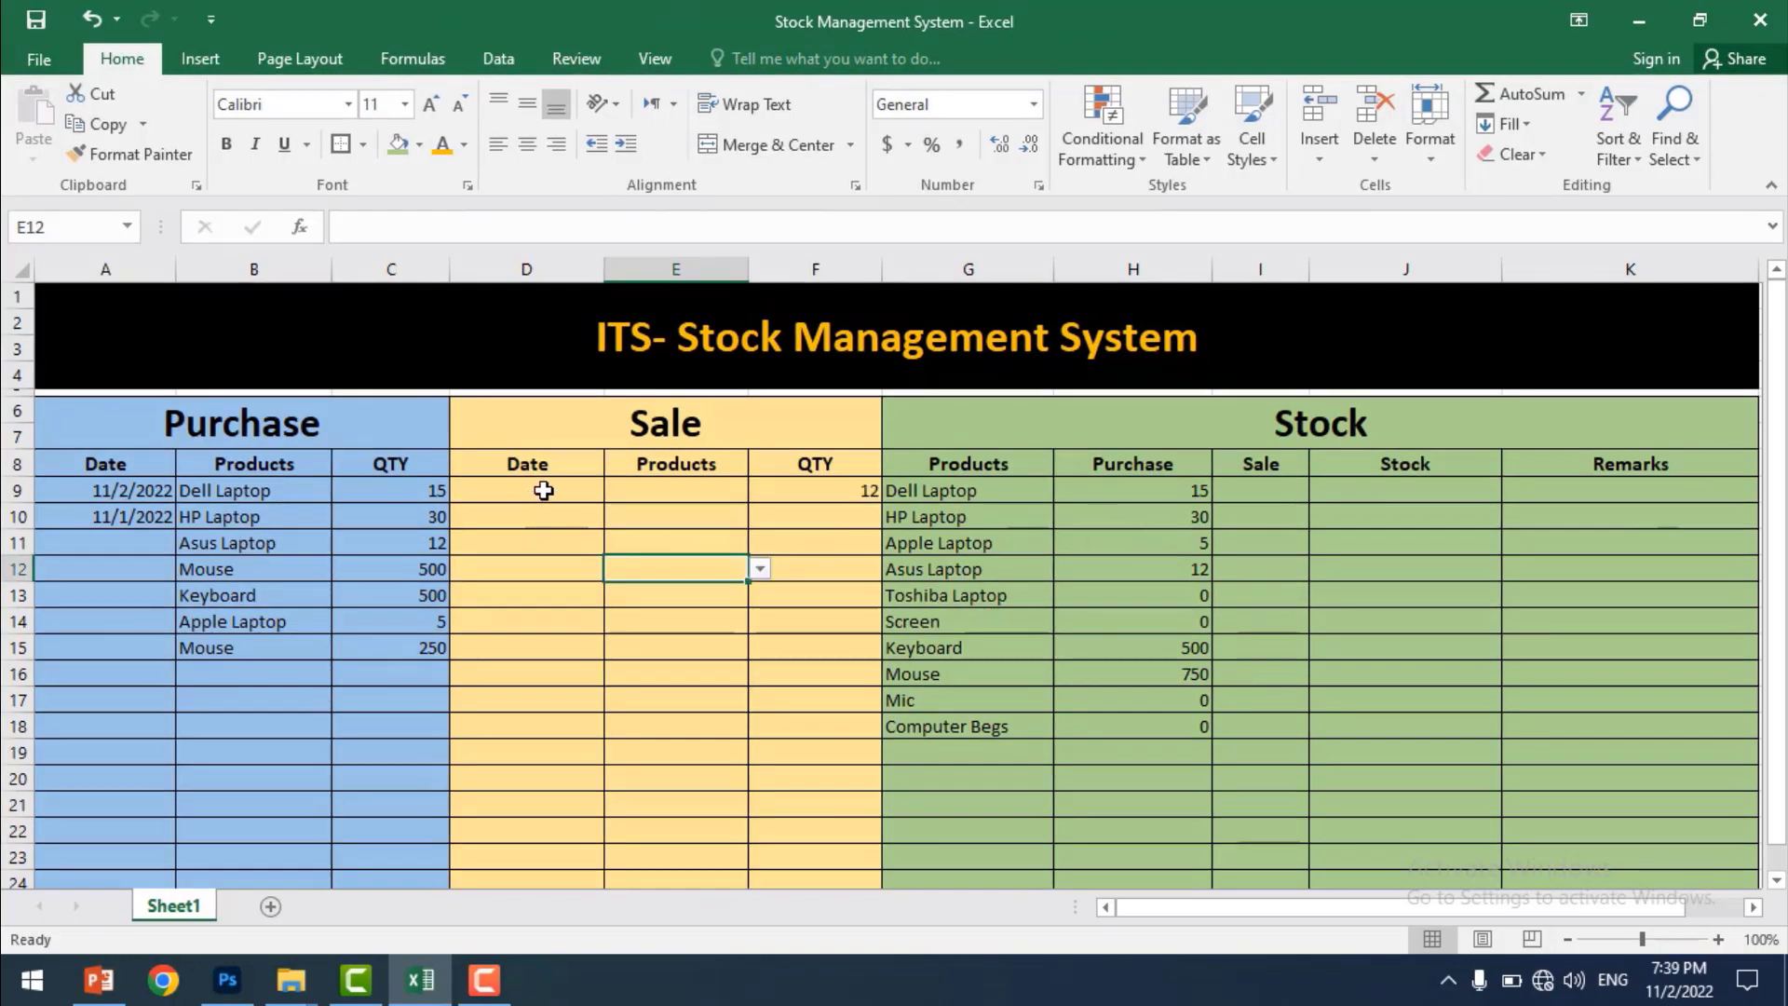
- Enter today's date in Sale cell D9 with =TODAY()
{"action": "left_click", "coordinate": [540, 490]}
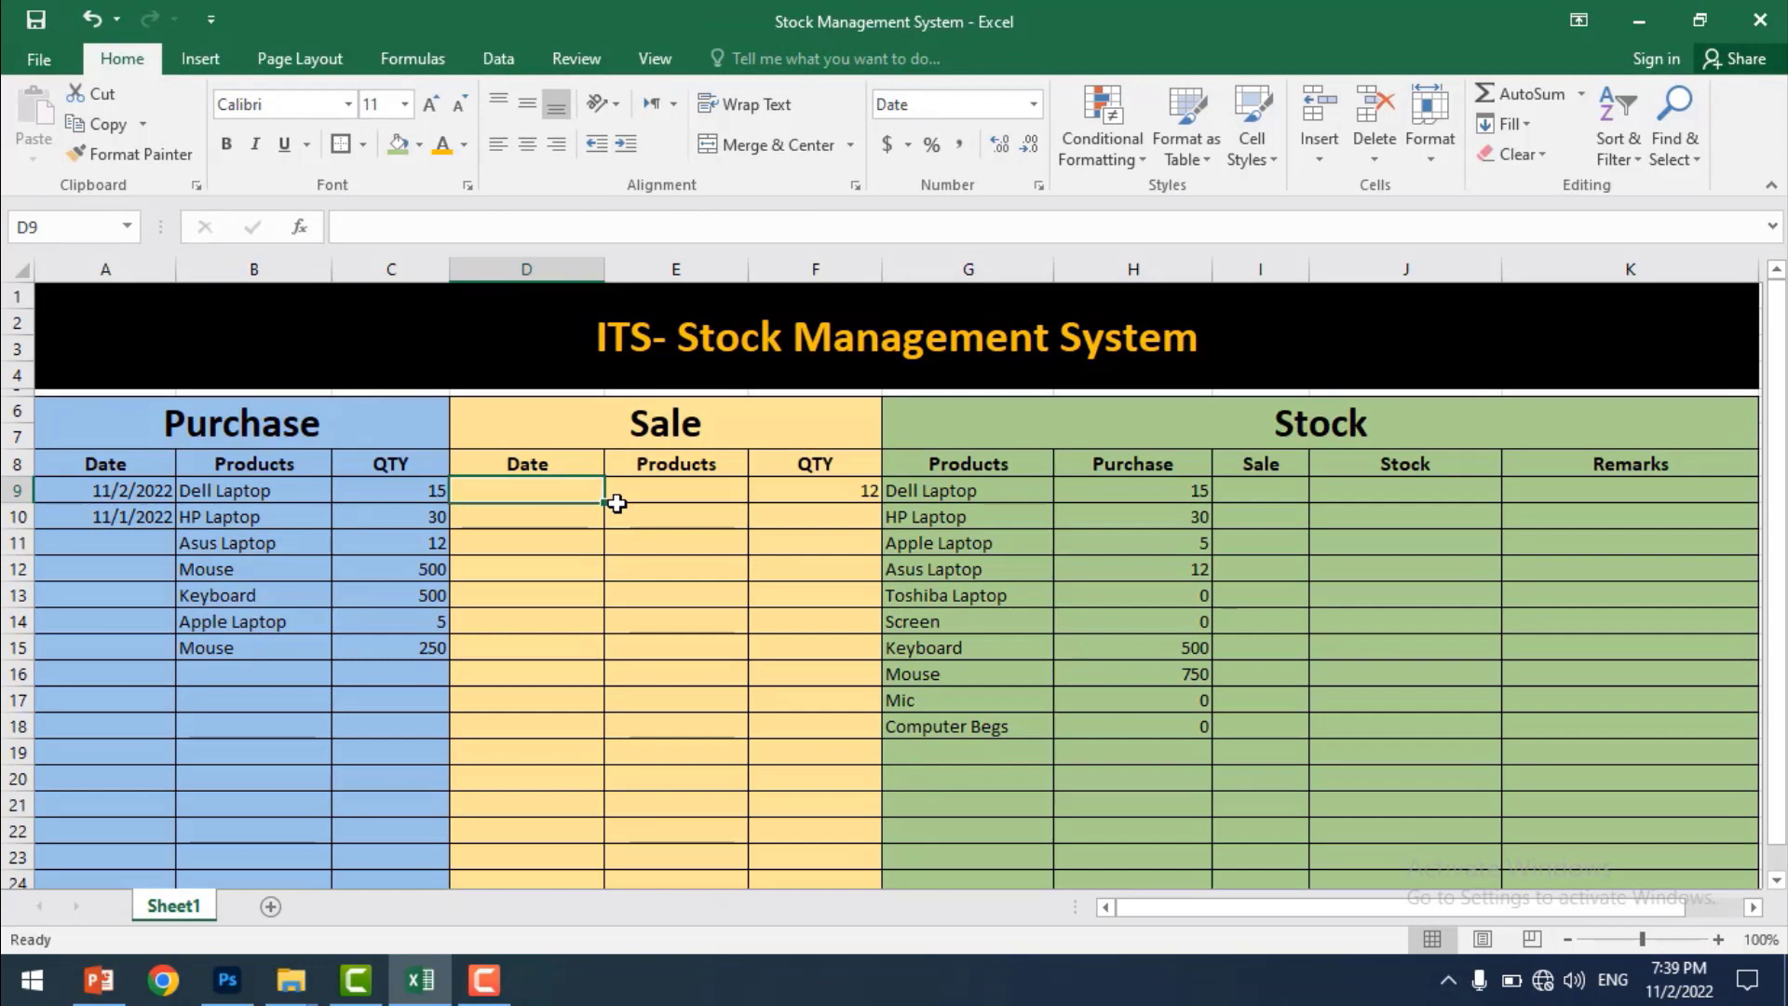
{"action": "type", "text": "=today"}
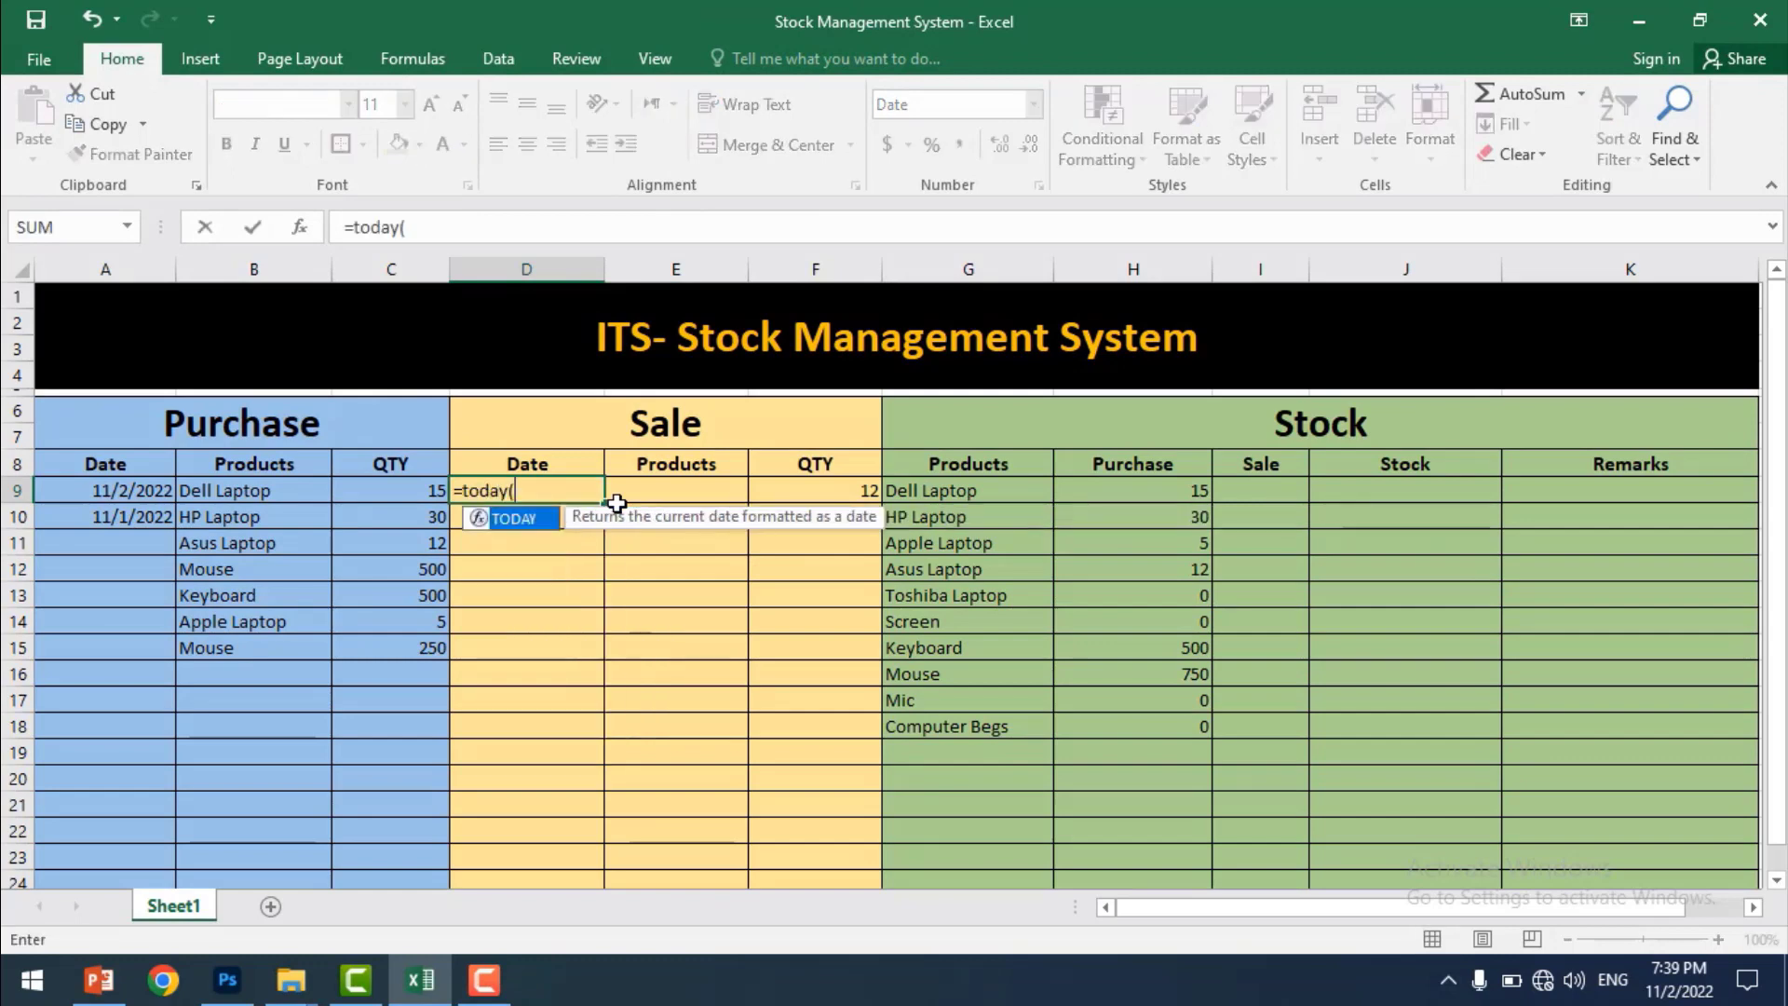
{"action": "type", "text": "(0"}
{"action": "key", "text": "BackSpace"}
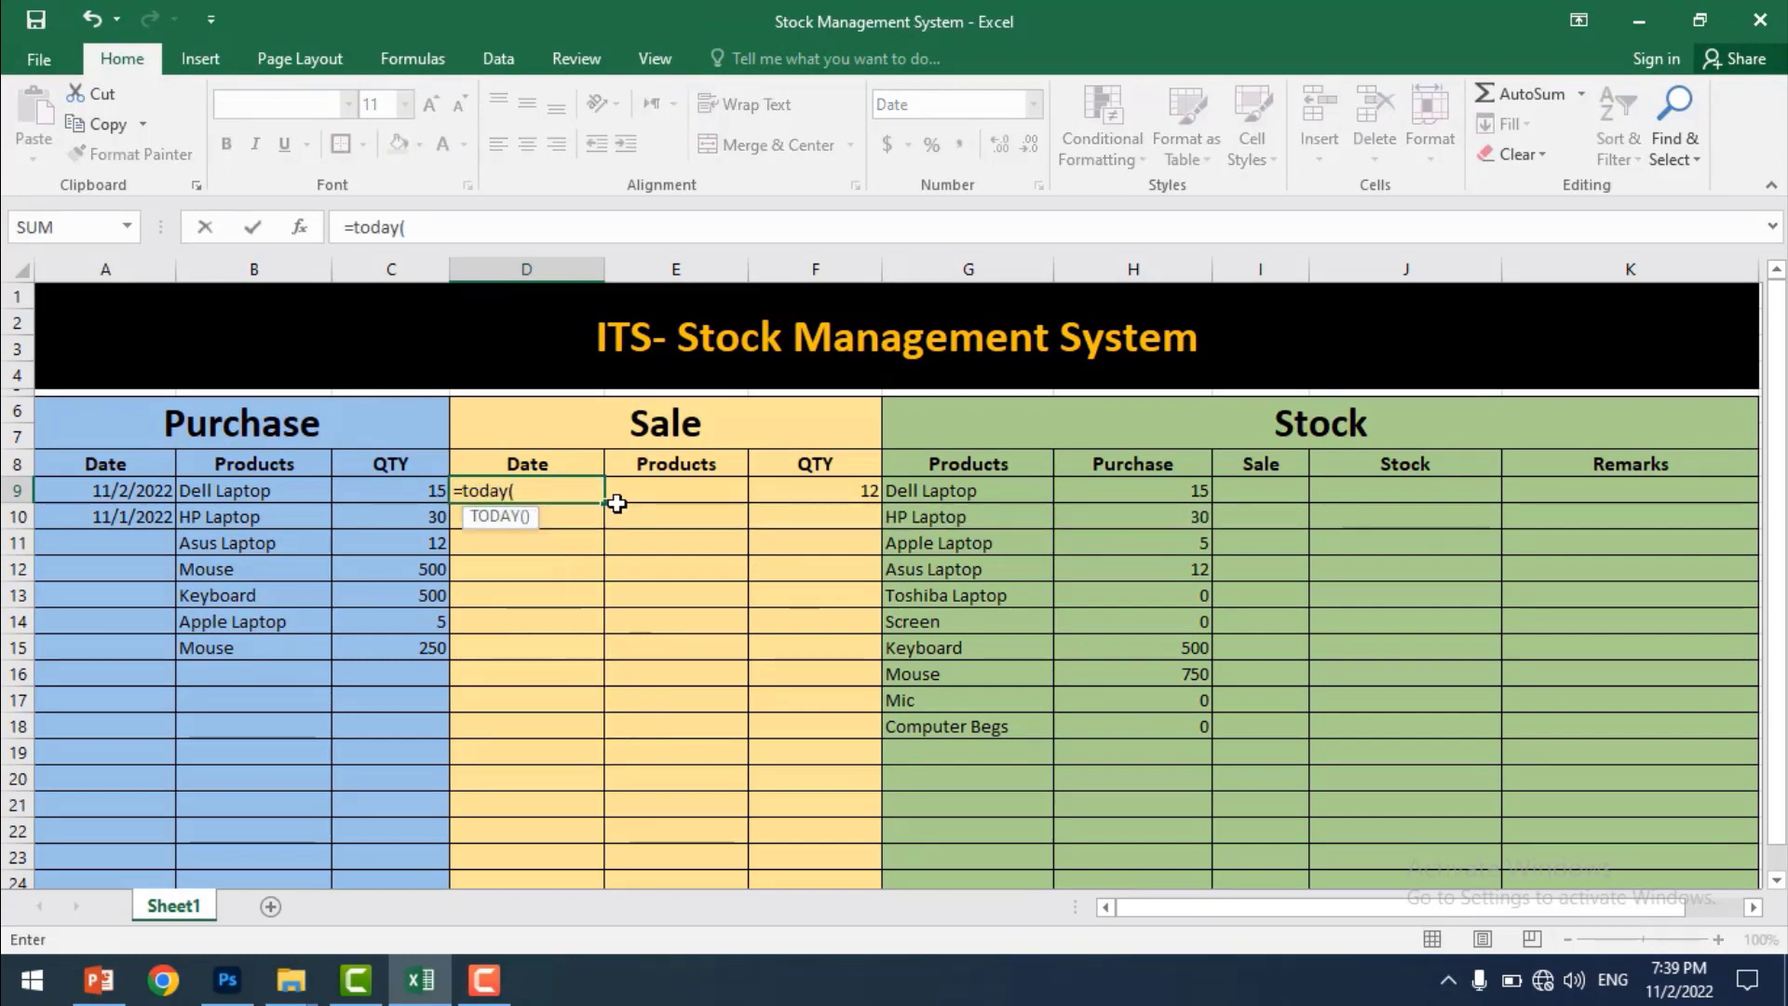
{"action": "key", "text": "Return"}
- Record Dell Laptop (12) and HP Laptop with quantity 25 in the Sale table
{"action": "left_click", "coordinate": [710, 496]}
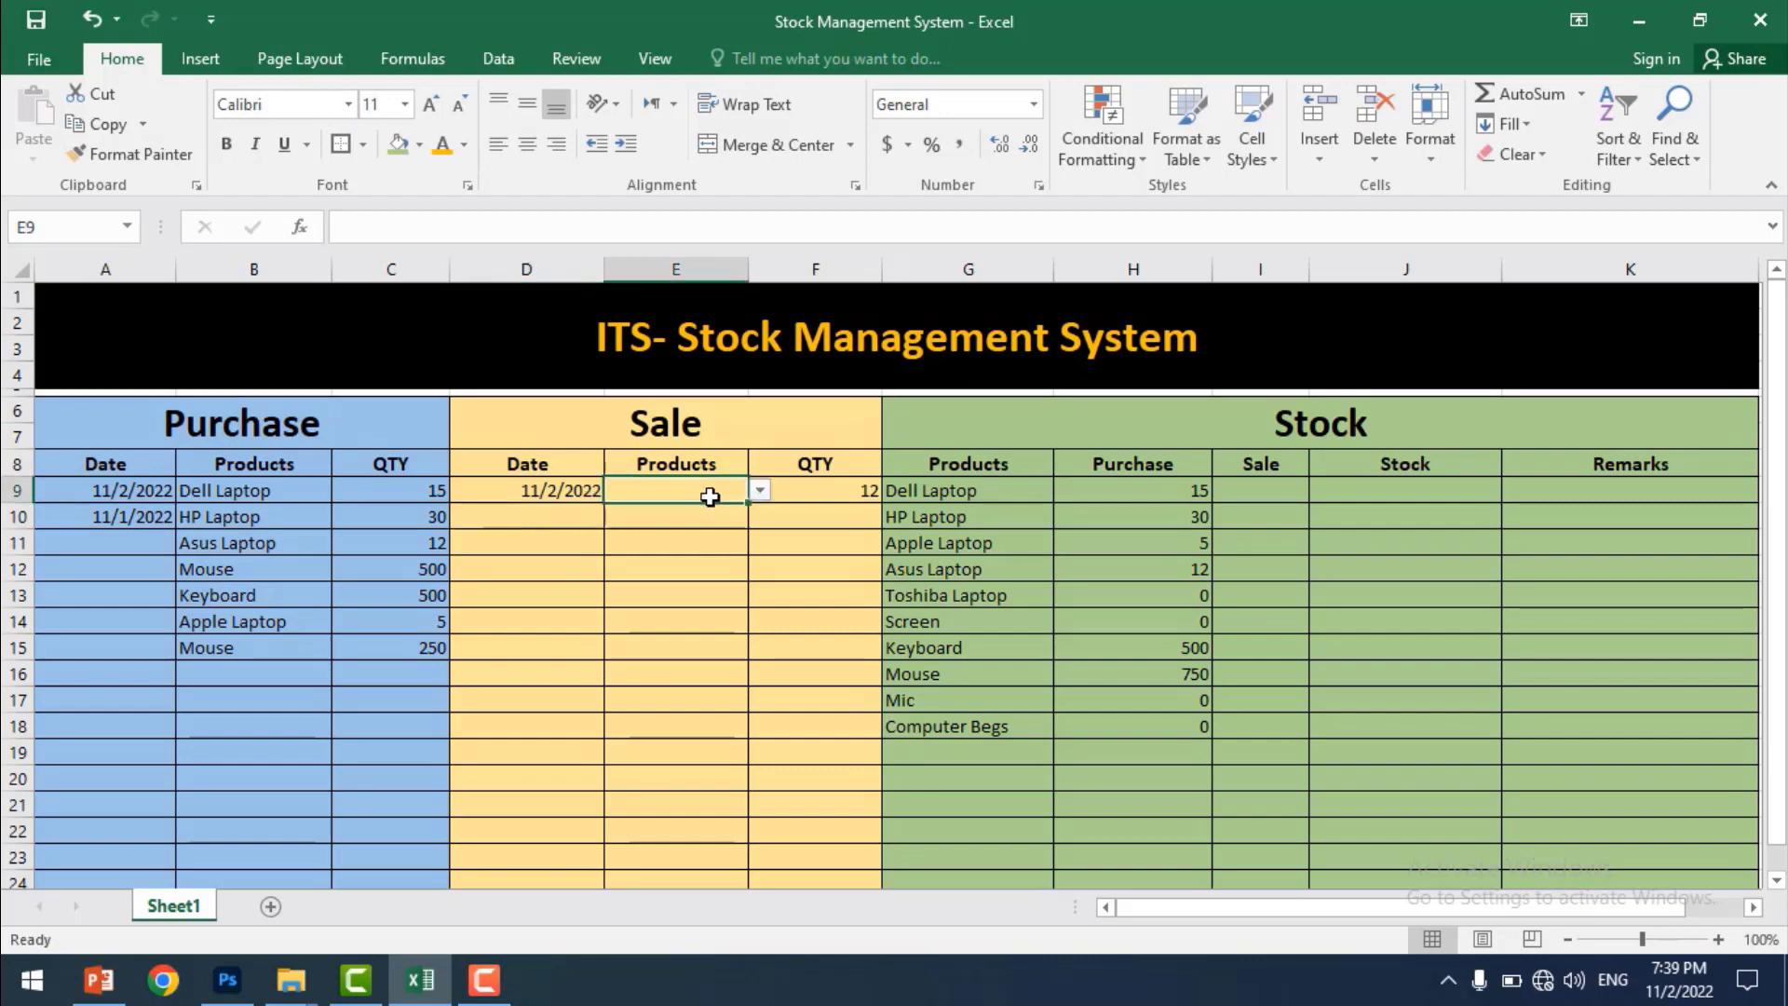
{"action": "left_click", "coordinate": [760, 490]}
{"action": "left_click", "coordinate": [652, 511]}
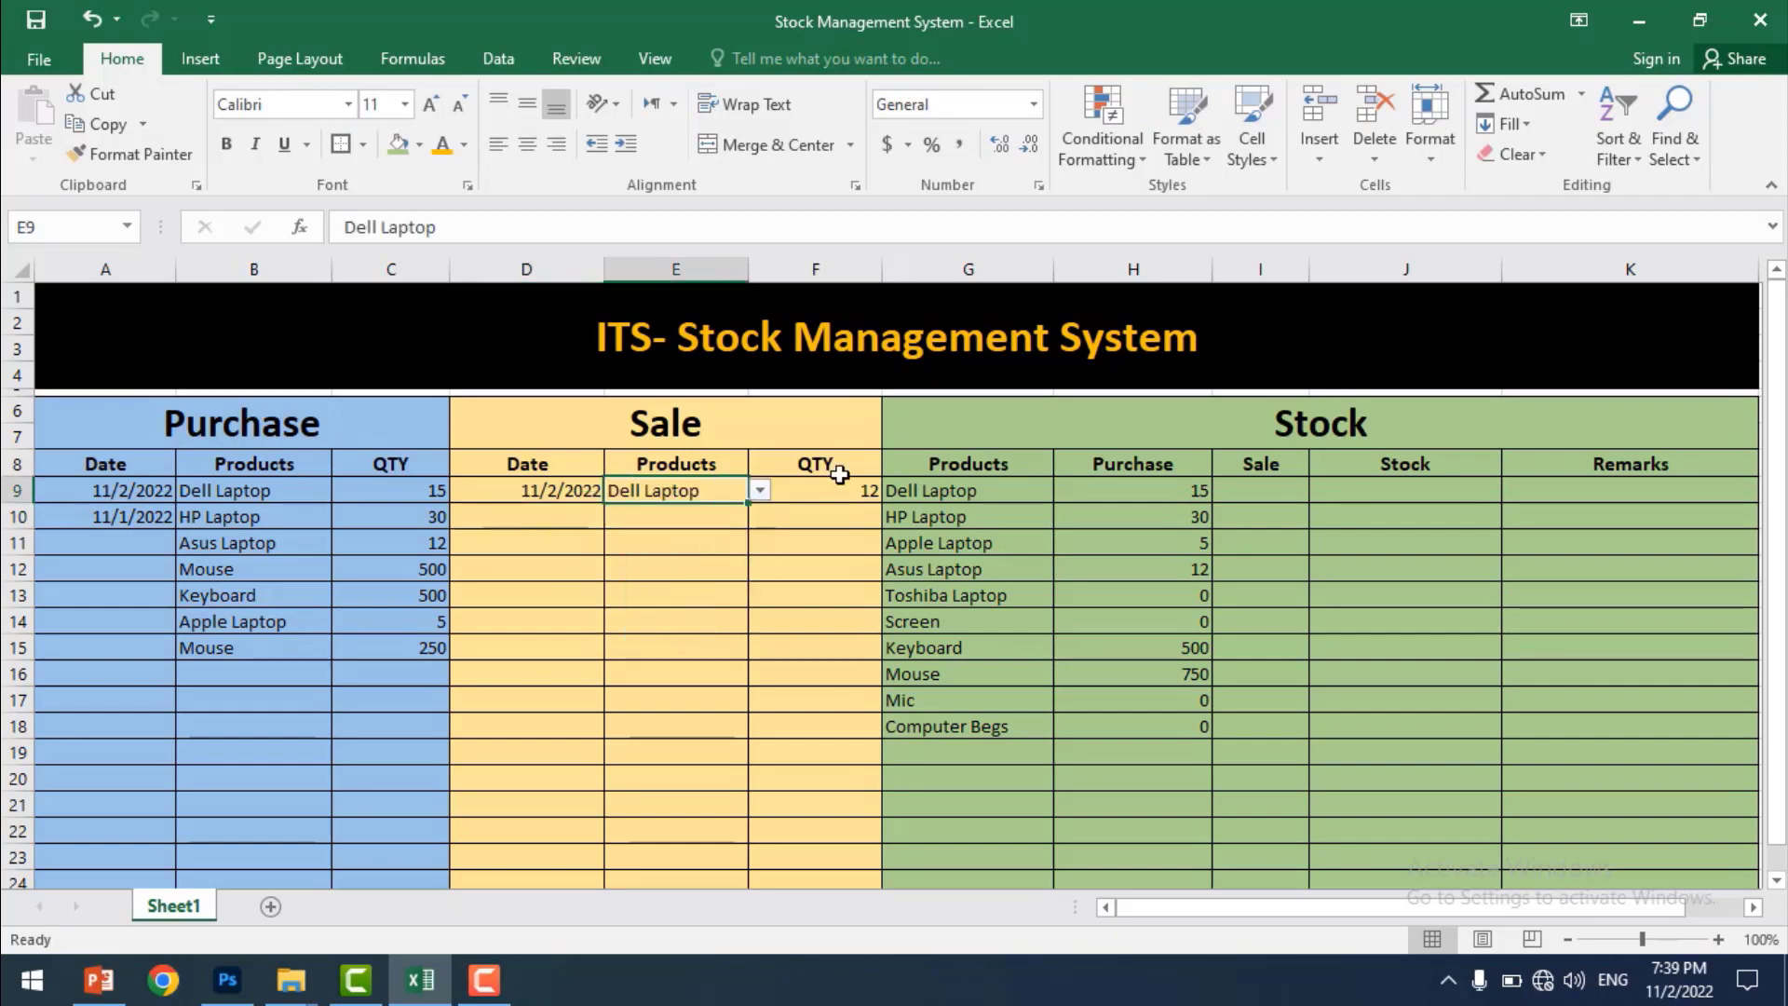
{"action": "left_click", "coordinate": [829, 487]}
{"action": "left_click", "coordinate": [717, 518]}
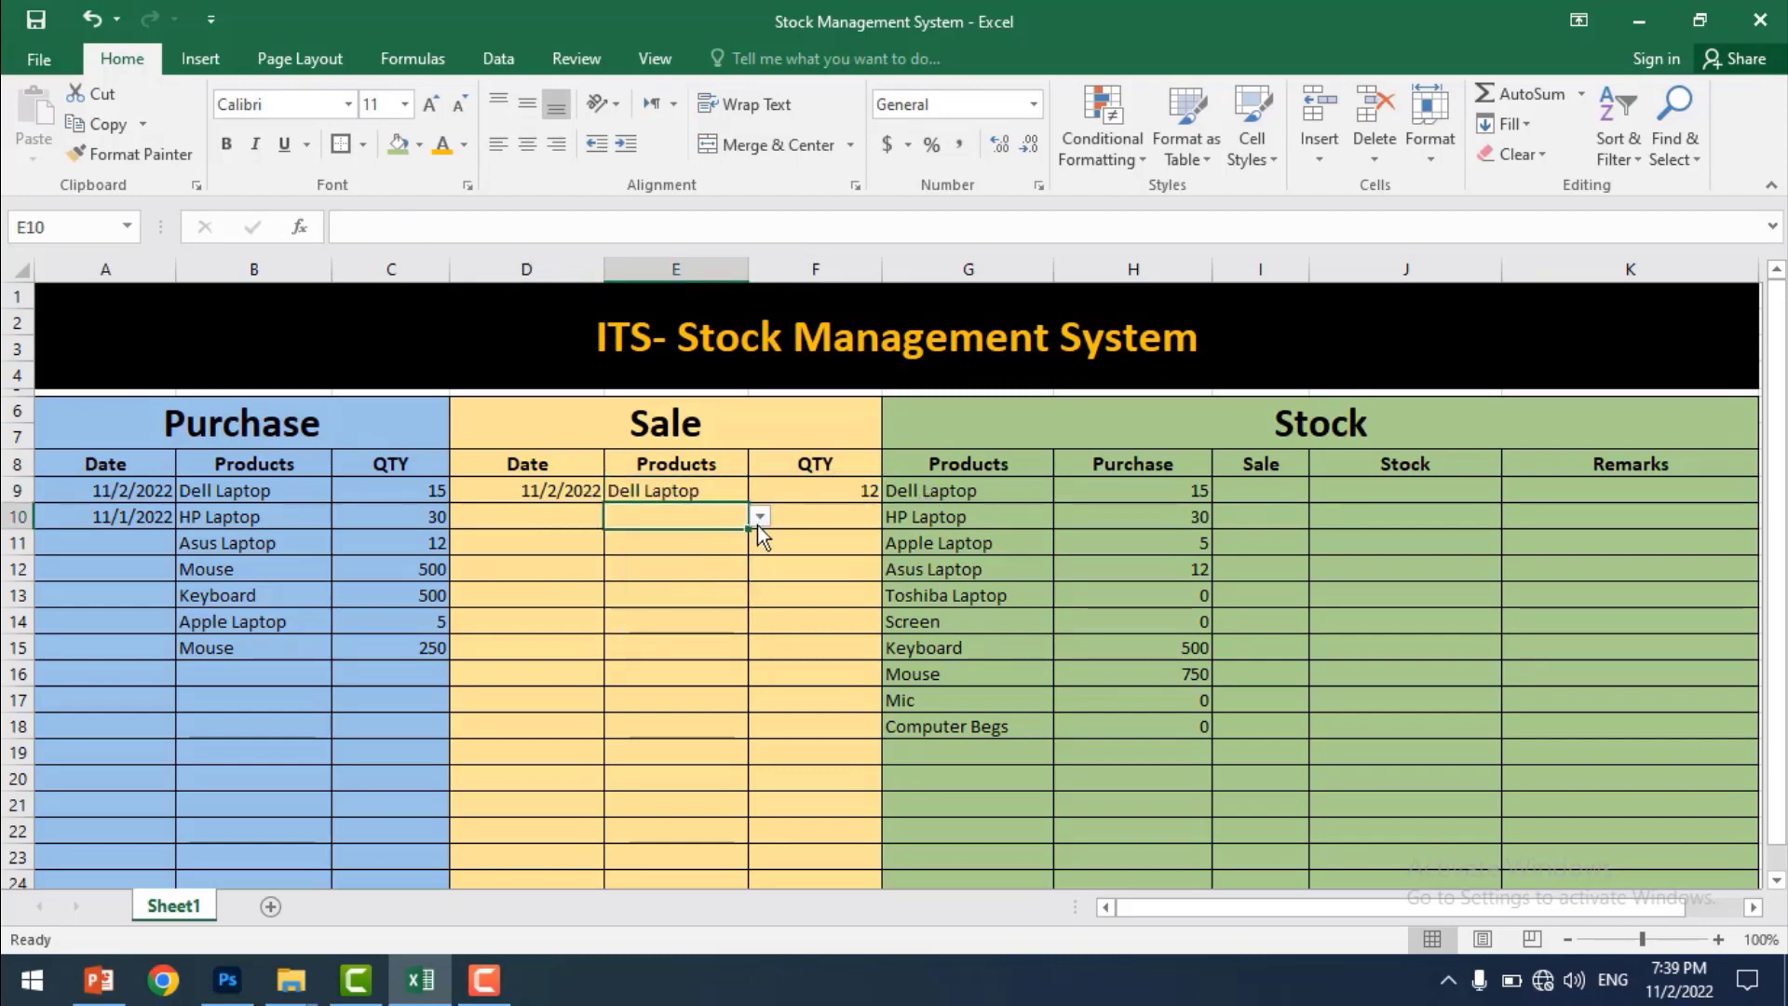
{"action": "left_click", "coordinate": [760, 517]}
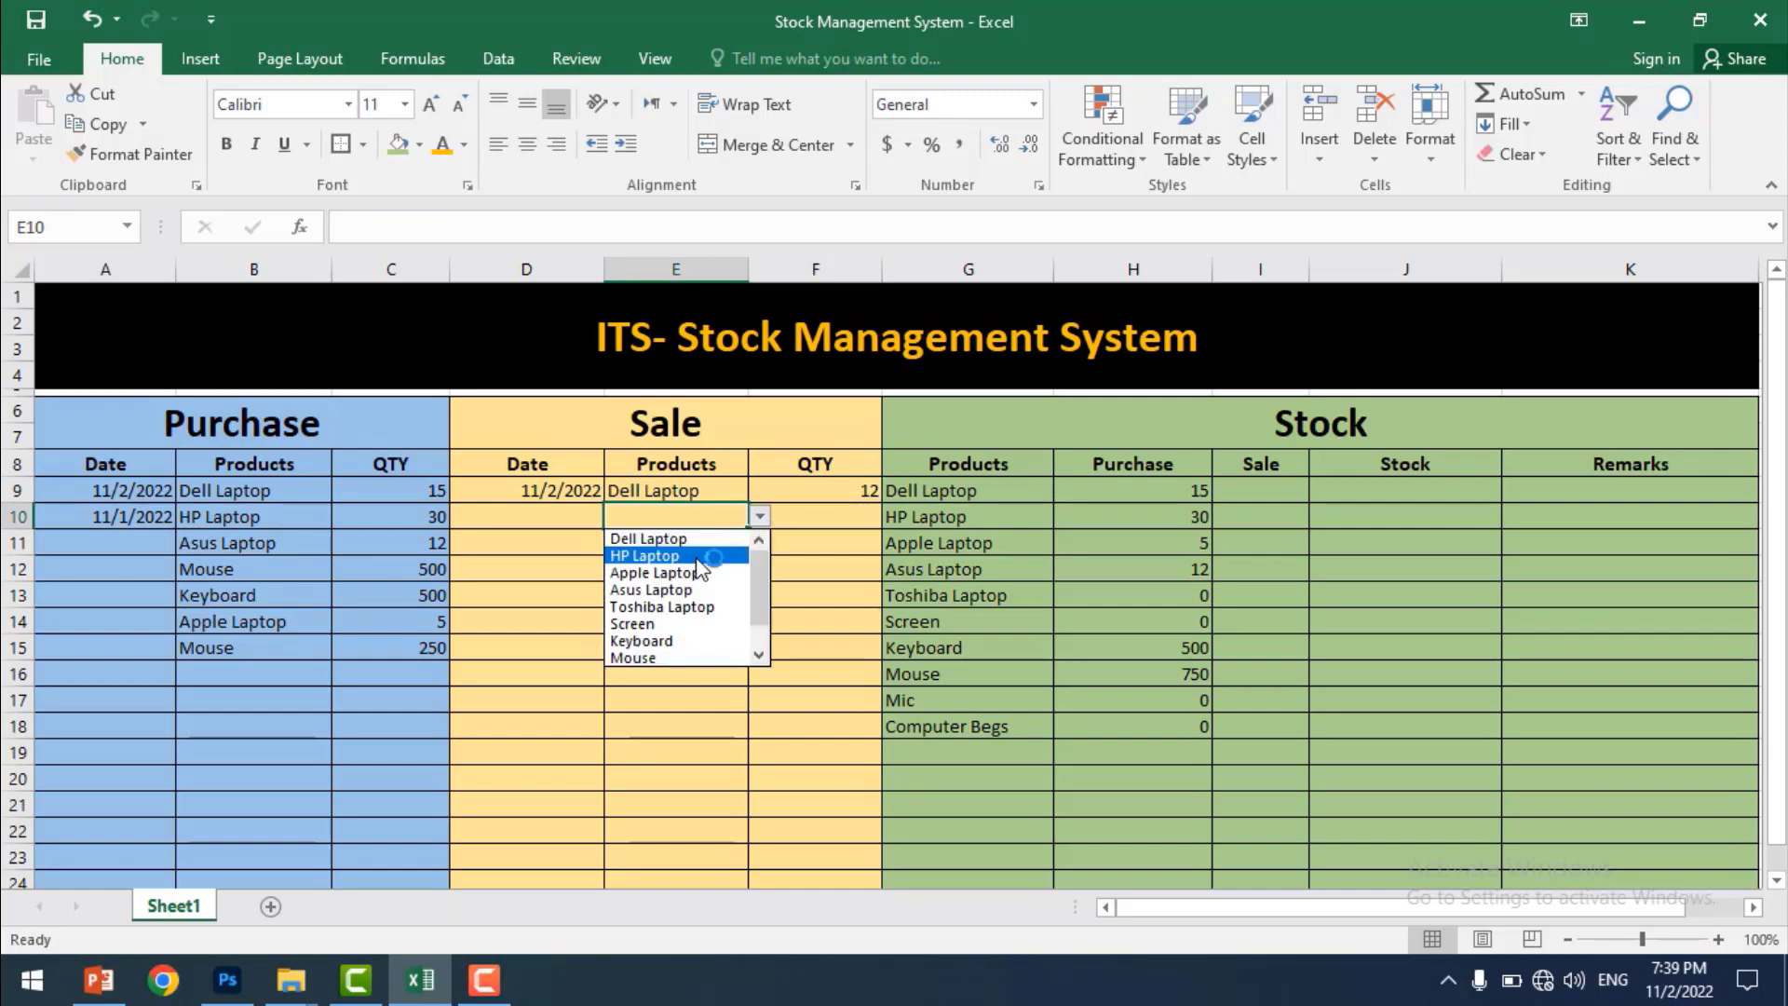
{"action": "left_click", "coordinate": [697, 556]}
{"action": "left_click", "coordinate": [799, 514]}
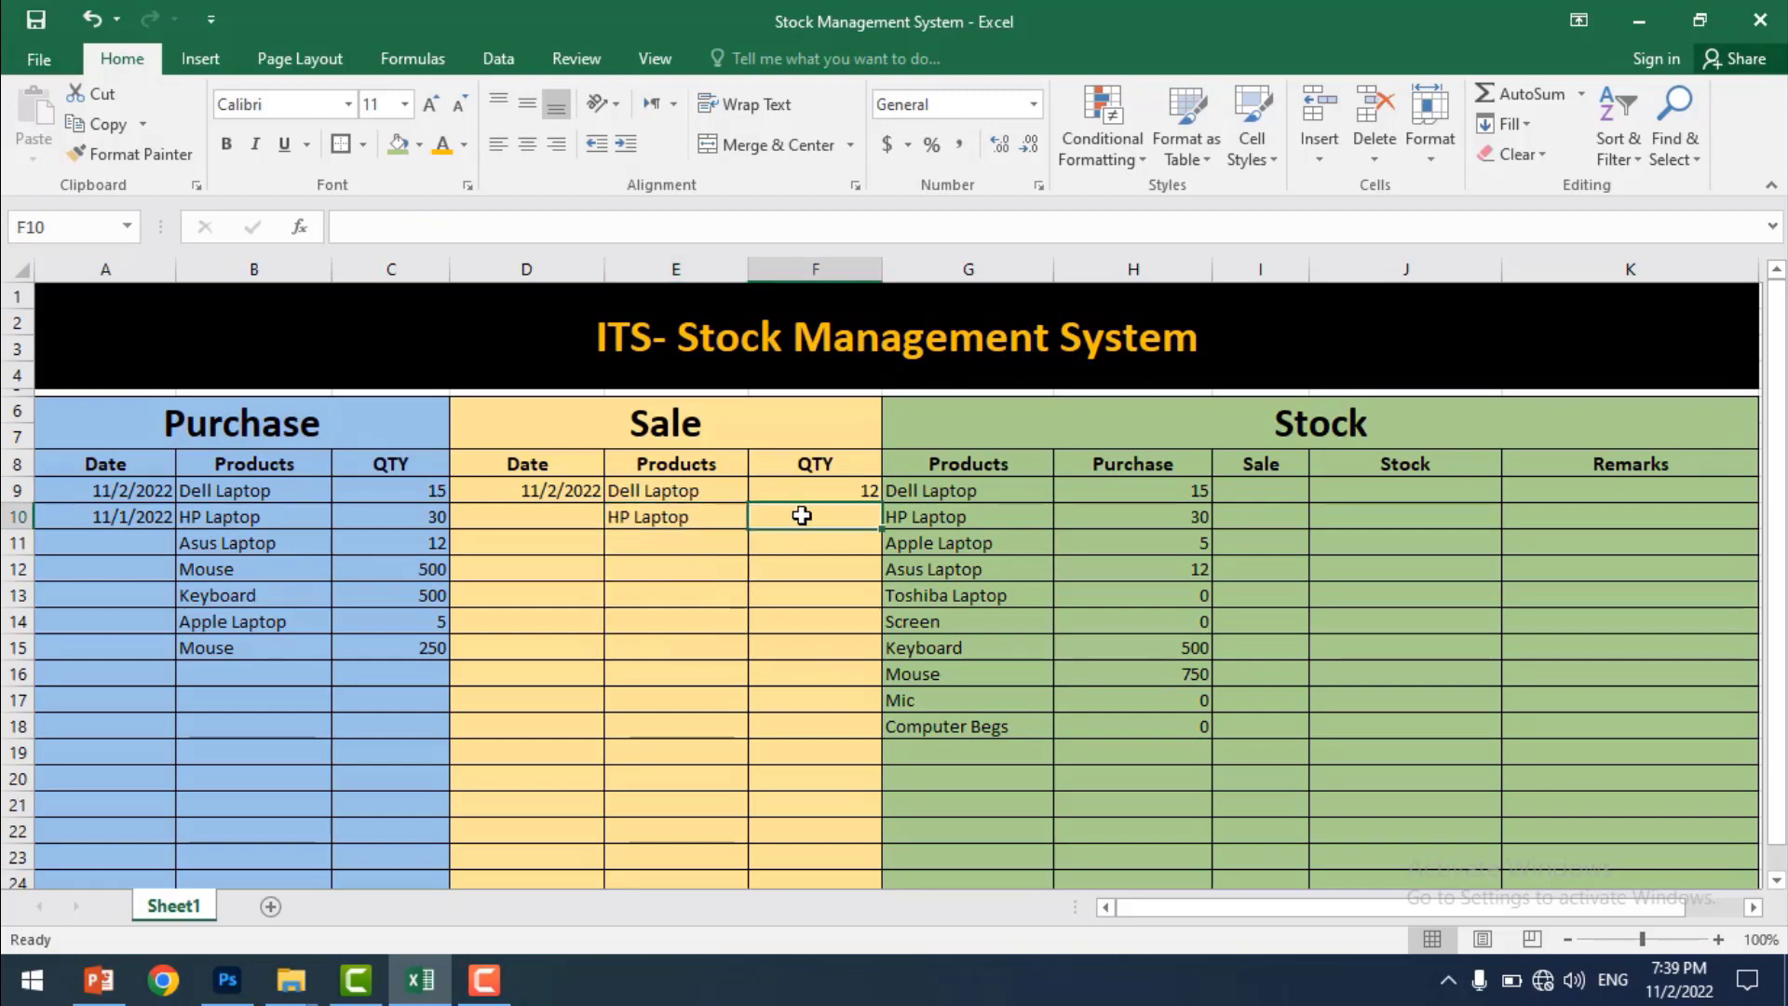
{"action": "type", "text": "25"}
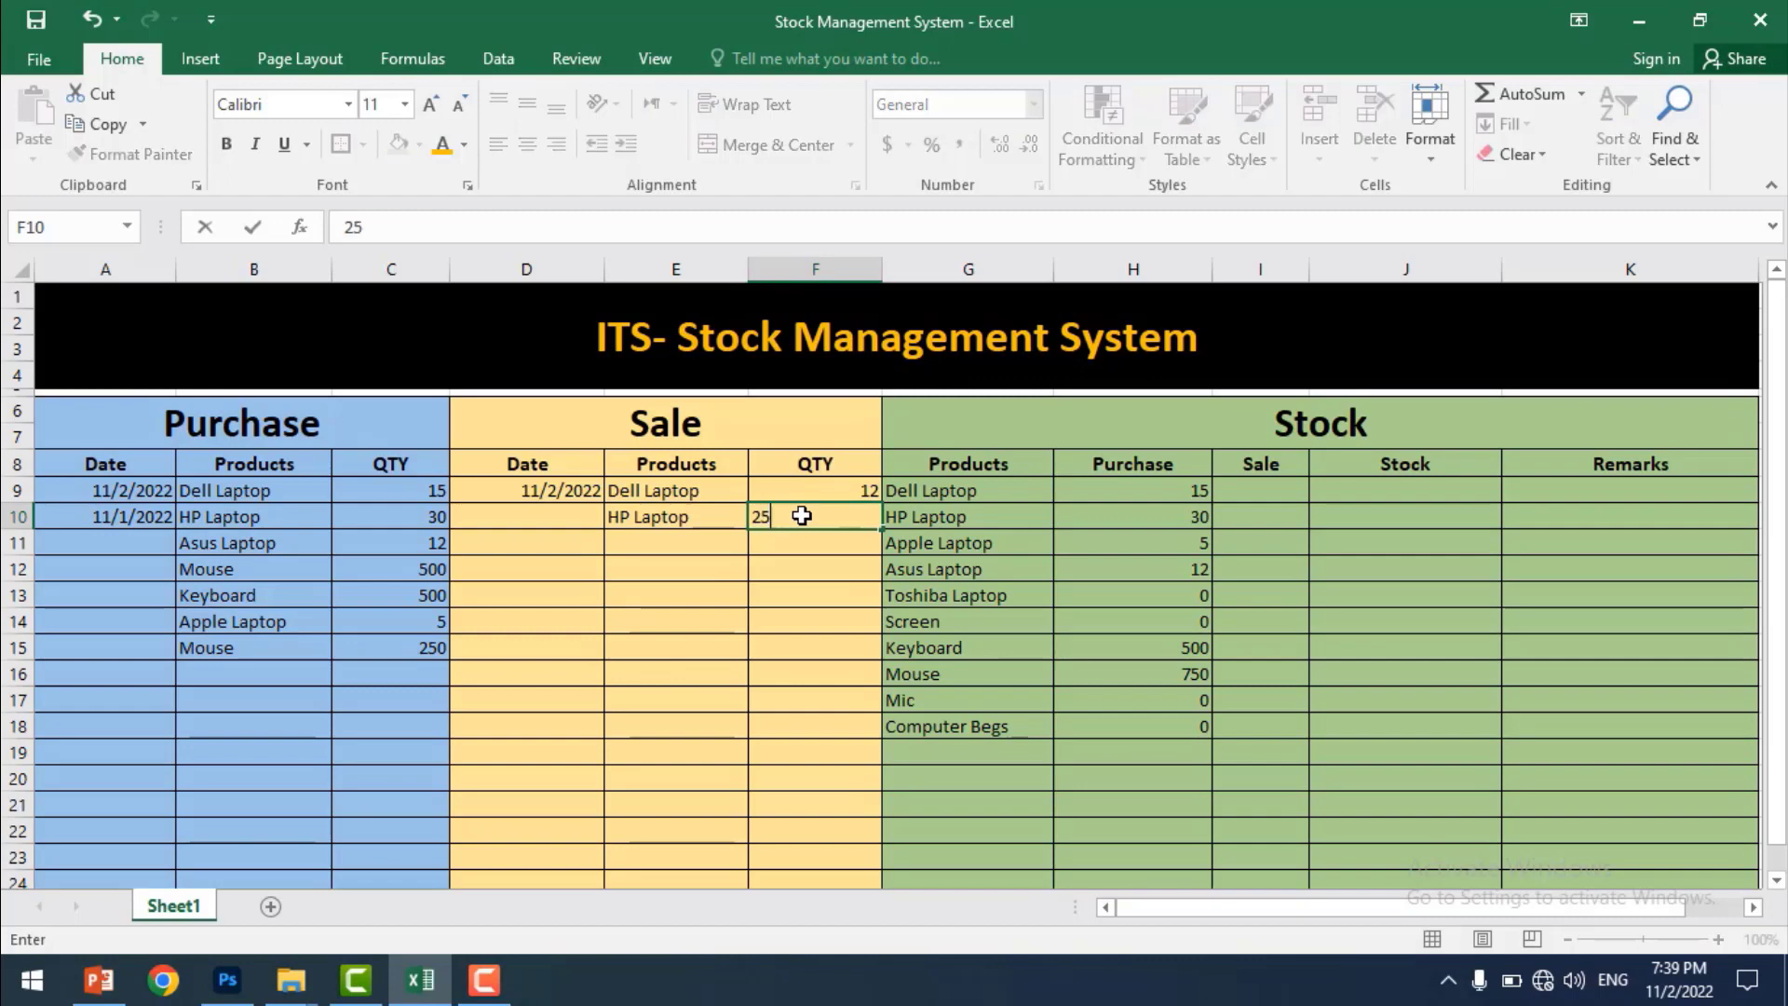
{"action": "left_click", "coordinate": [803, 592]}
- Add sales of Mouse with quantity 450 and Keyboard with quantity 600
{"action": "left_click", "coordinate": [738, 550]}
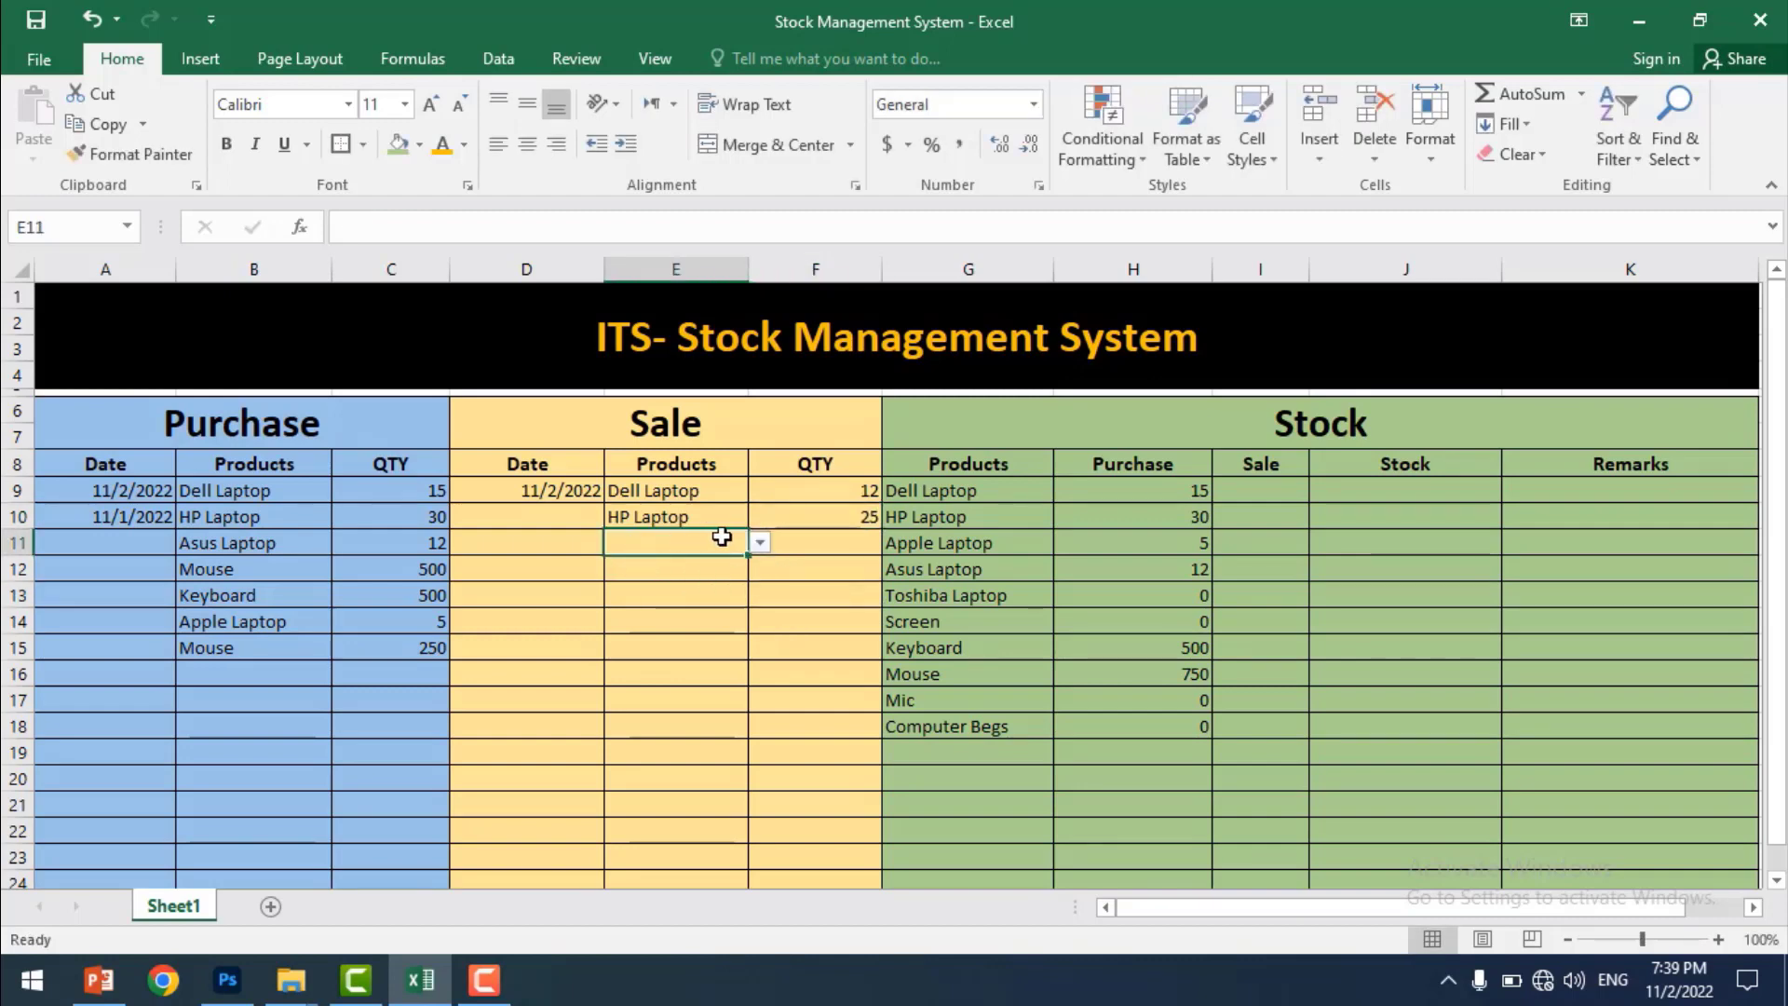
{"action": "left_click", "coordinate": [761, 545]}
{"action": "left_click", "coordinate": [723, 546]}
{"action": "left_click", "coordinate": [760, 547]}
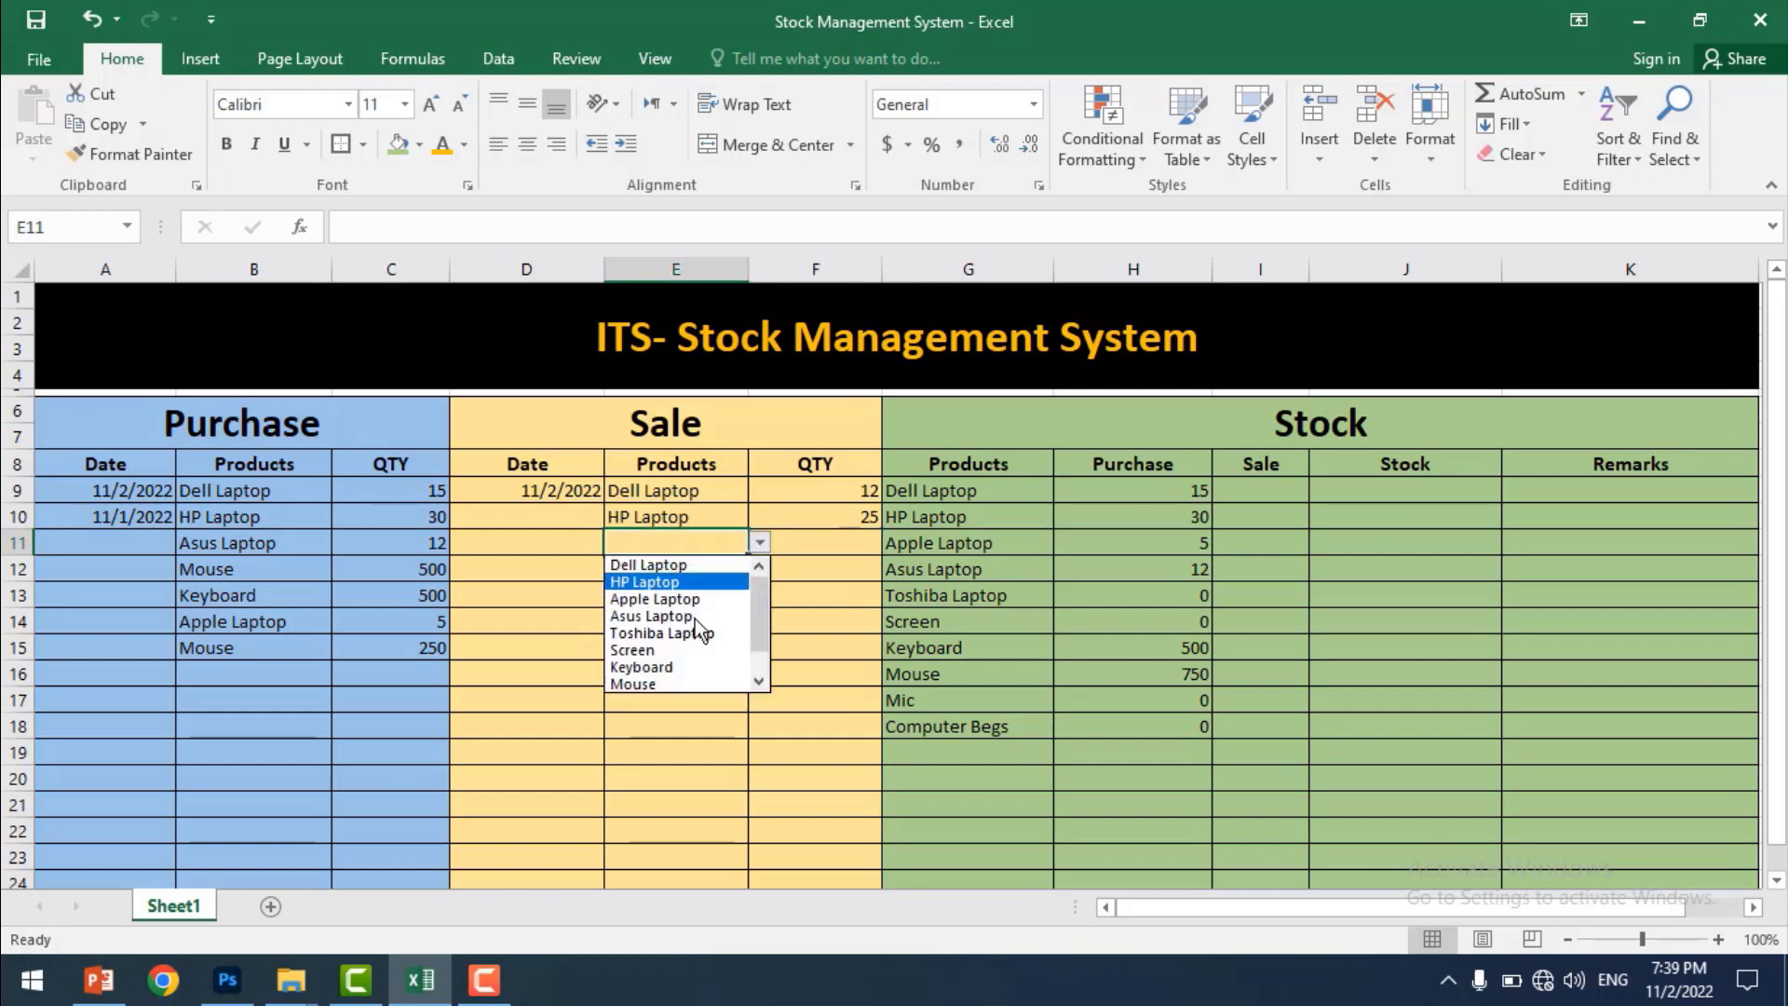
{"action": "left_click", "coordinate": [693, 683]}
{"action": "left_click", "coordinate": [805, 551]}
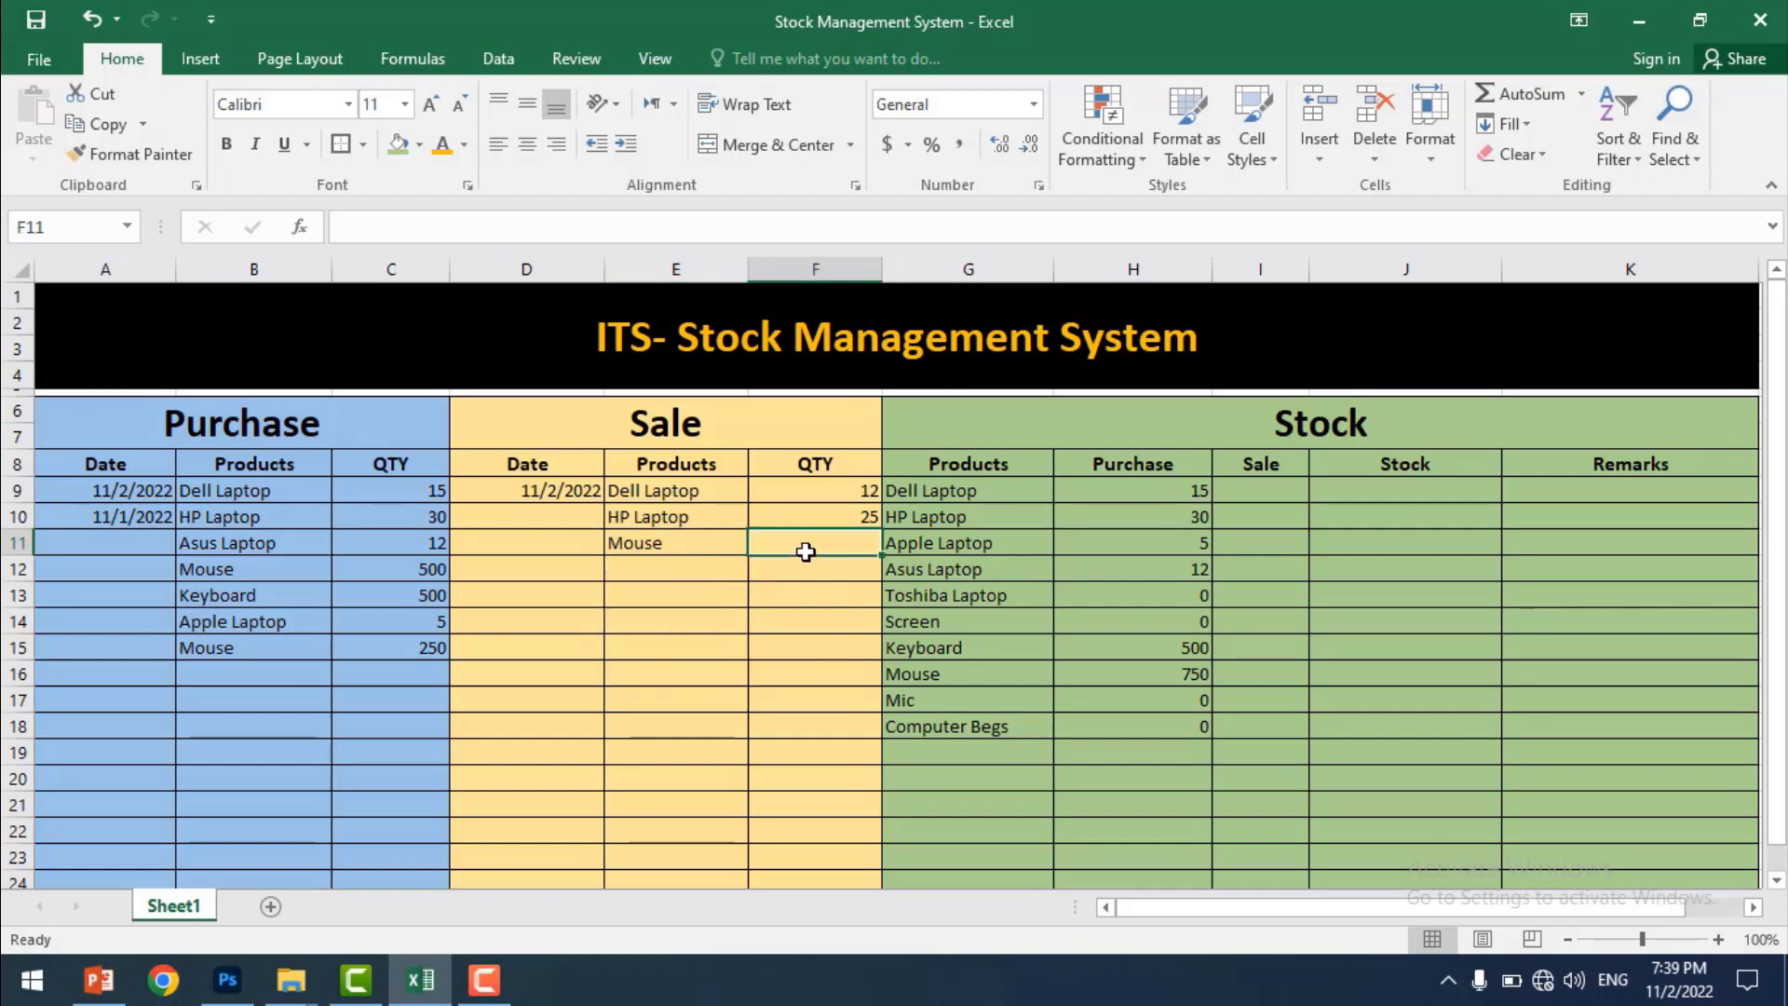
{"action": "type", "text": "450"}
{"action": "key", "text": "Return"}
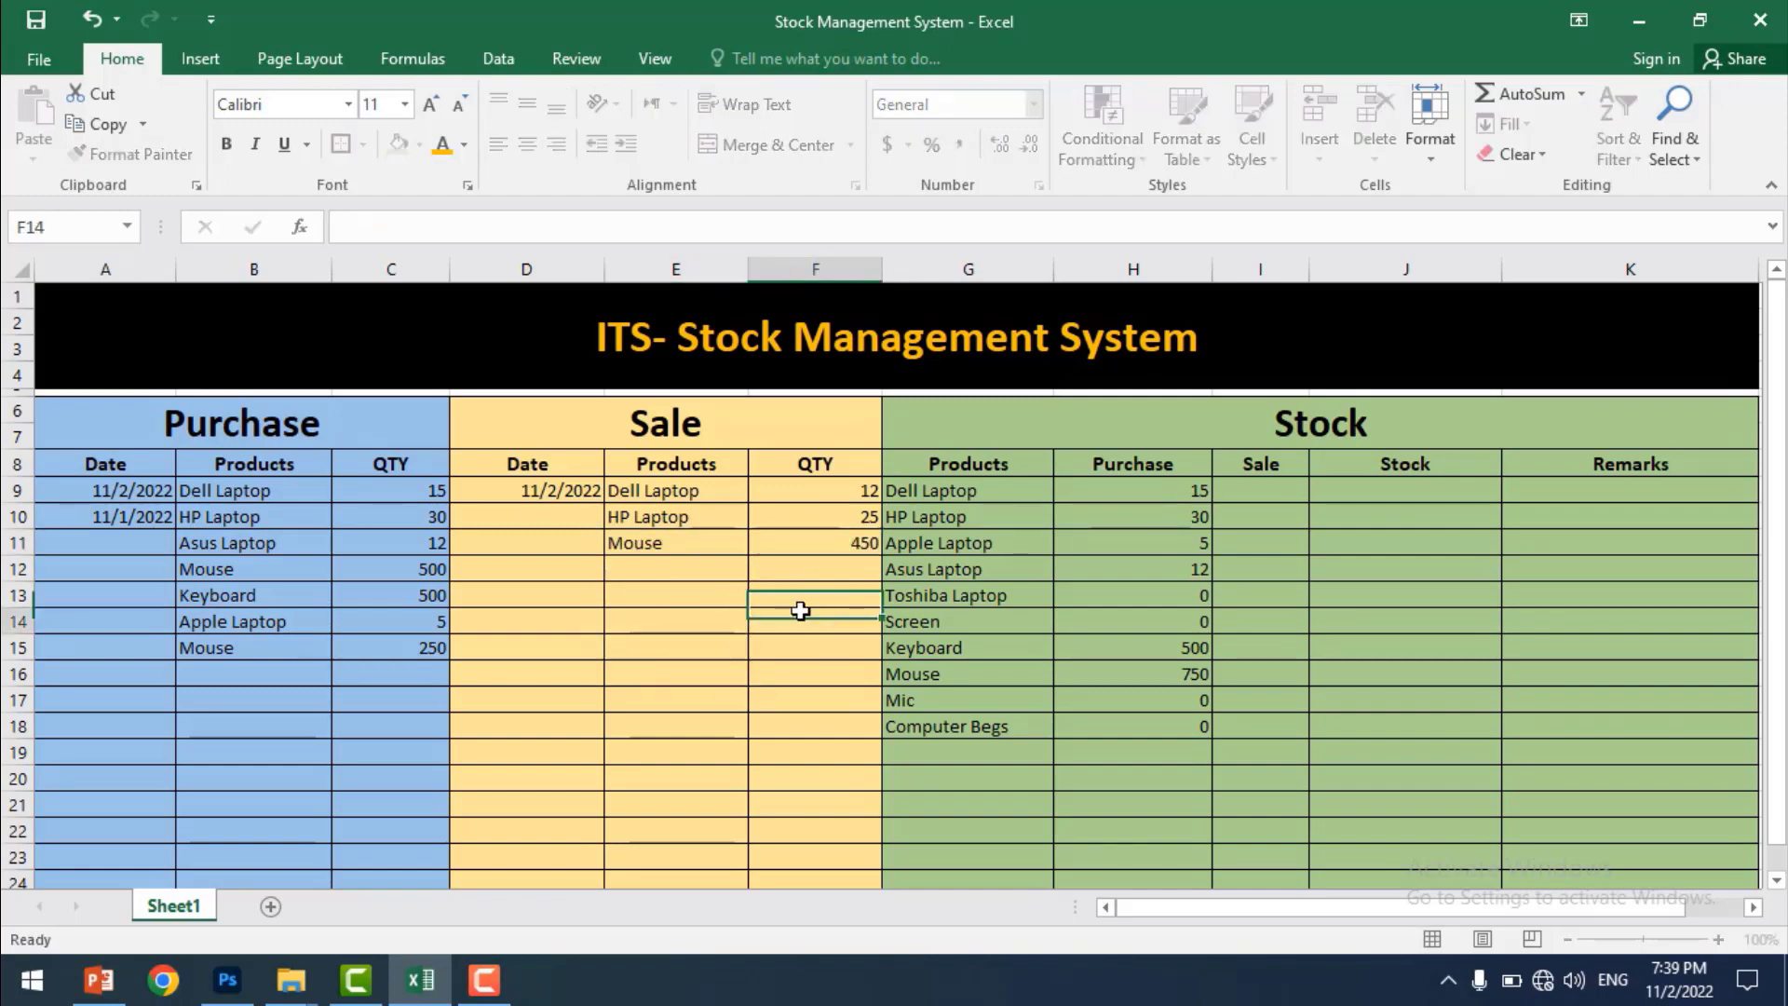
{"action": "left_click", "coordinate": [709, 568]}
{"action": "left_click", "coordinate": [760, 570]}
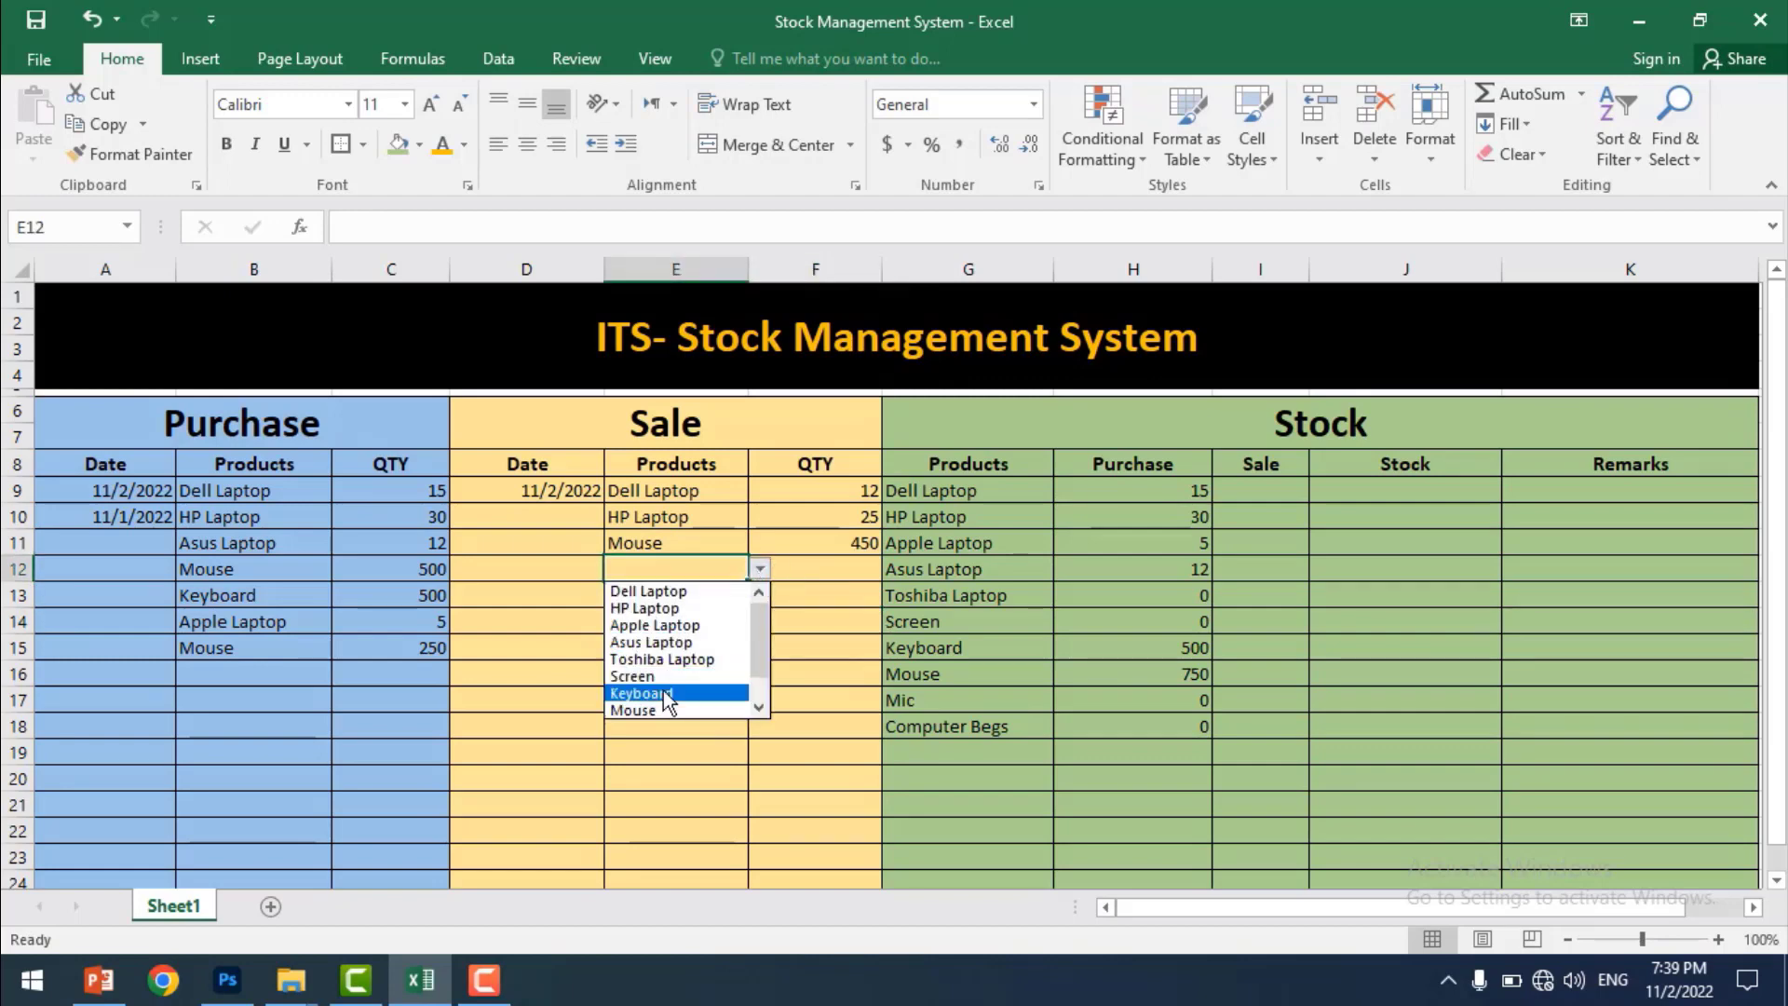
{"action": "left_click", "coordinate": [678, 691]}
{"action": "left_click", "coordinate": [780, 574]}
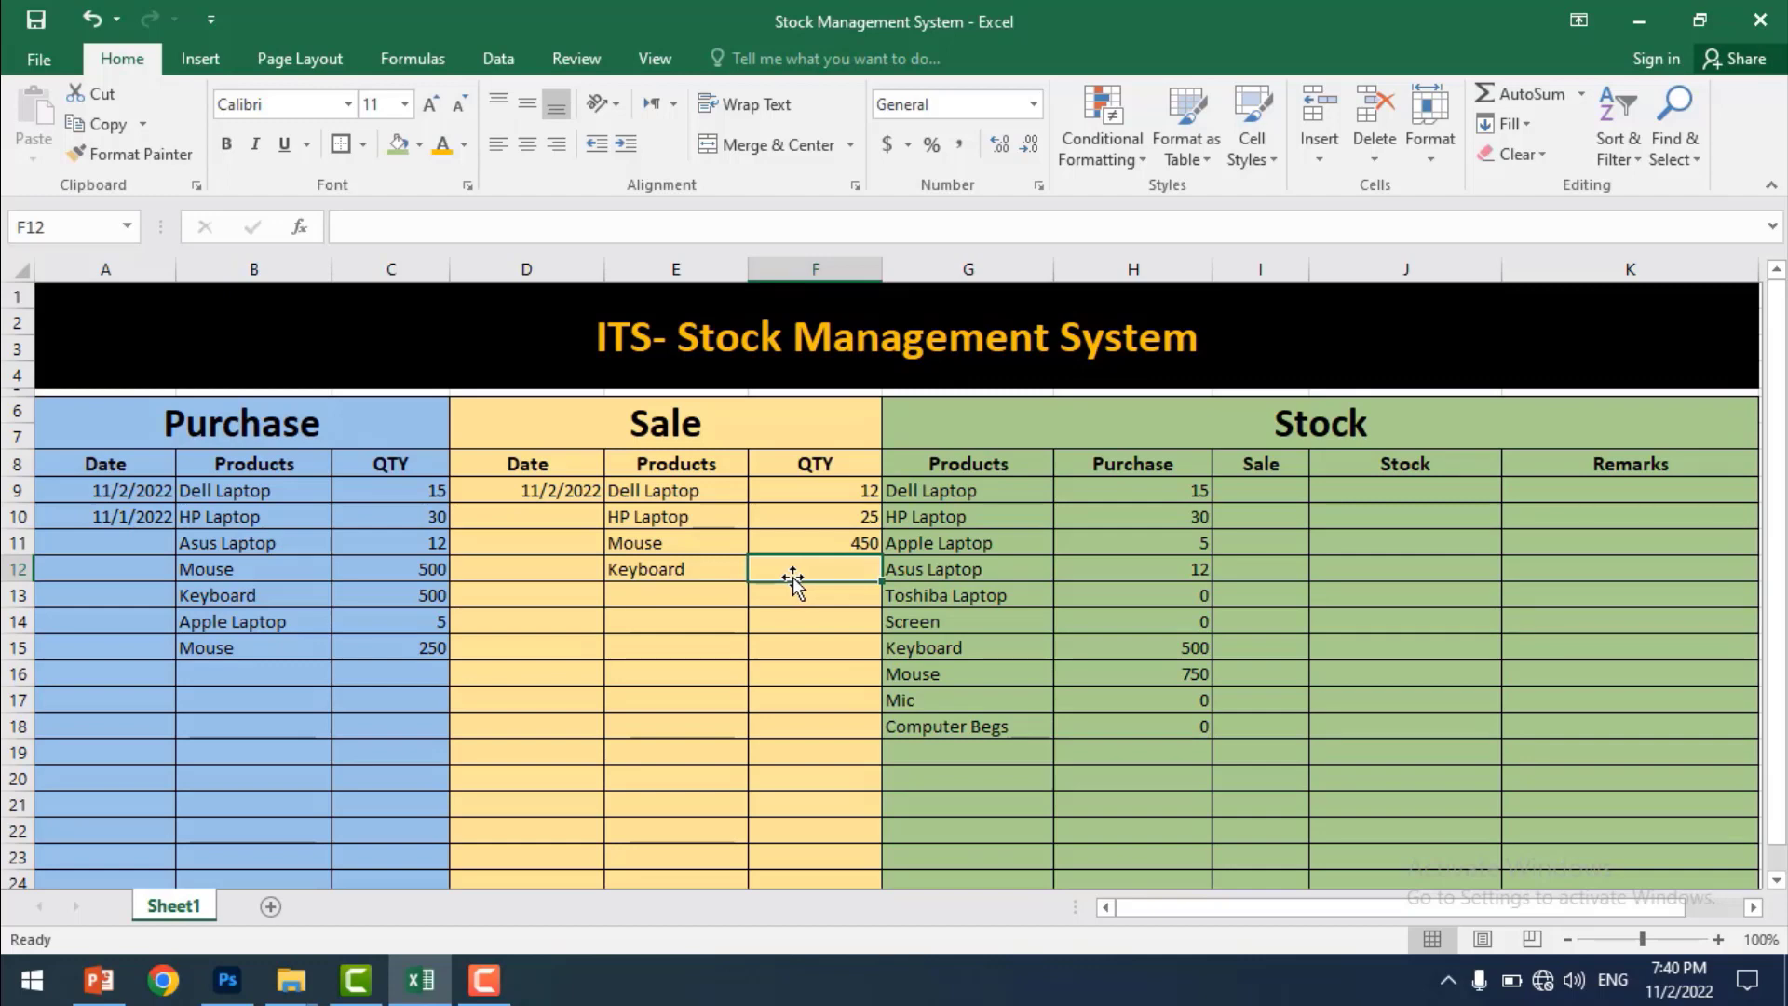
{"action": "type", "text": "600"}
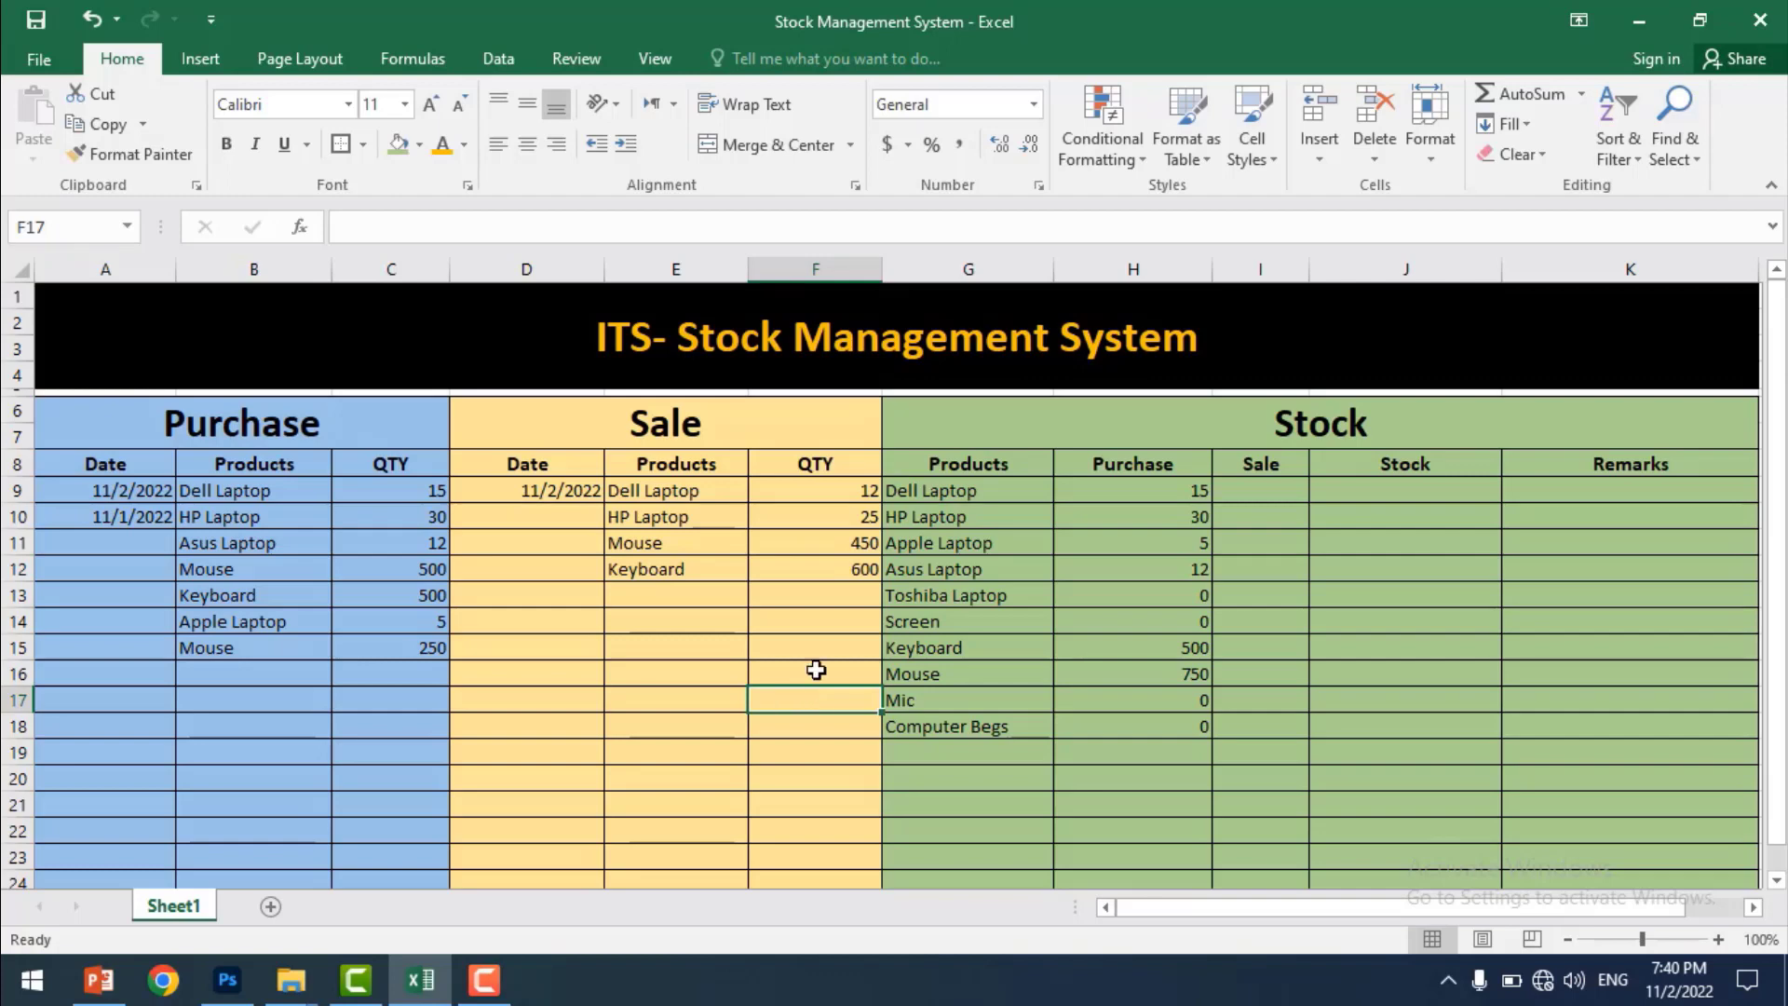
{"action": "left_click_drag", "start_coordinate": [401, 489], "coordinate": [434, 699]}
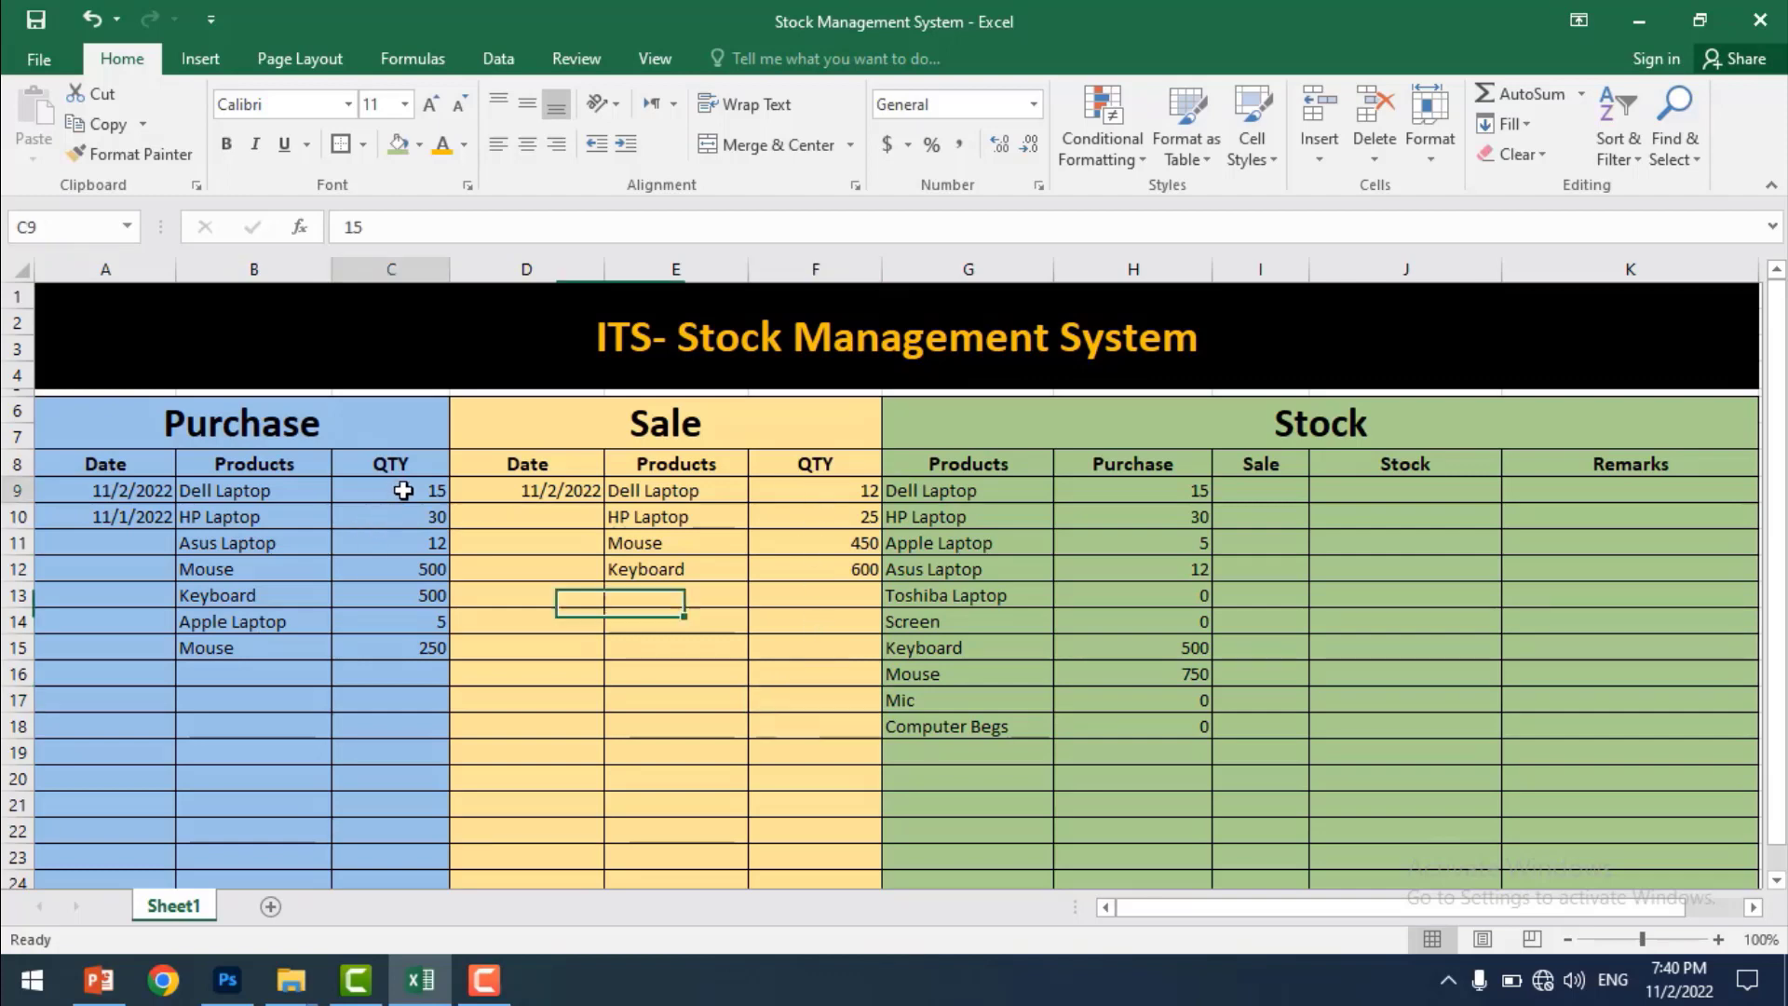
{"action": "left_click_drag", "start_coordinate": [810, 490], "coordinate": [820, 647]}
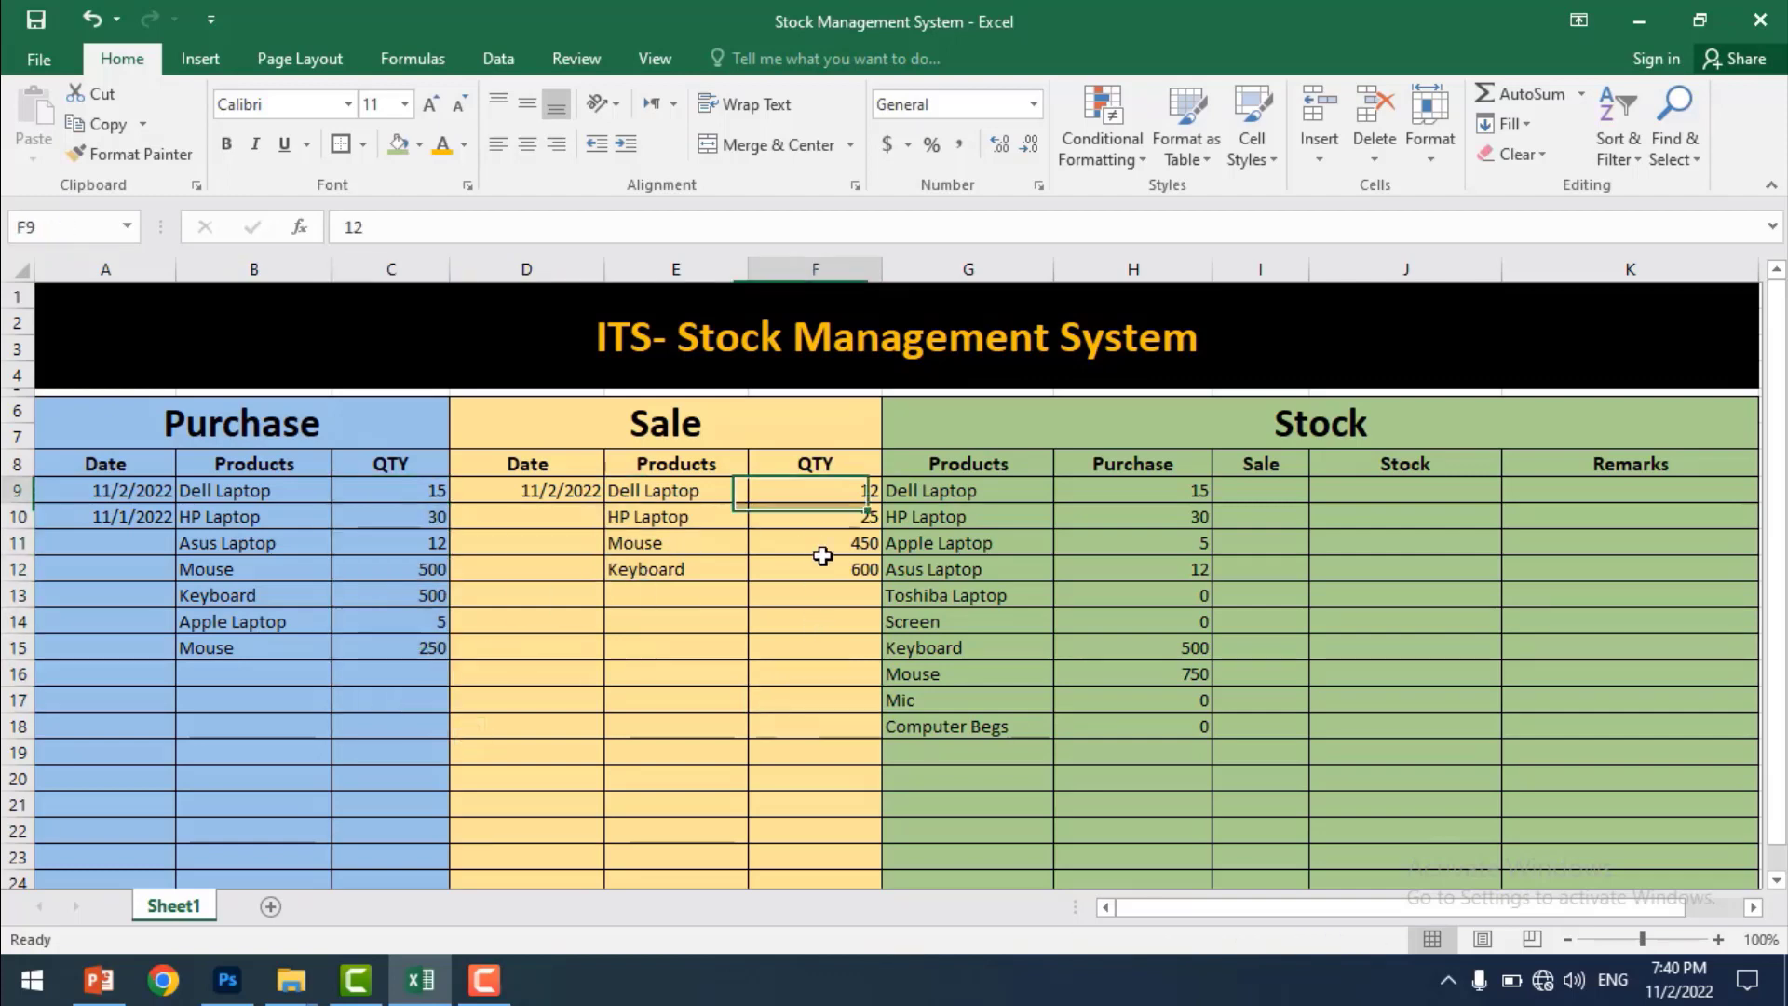
{"action": "left_click", "coordinate": [1257, 490]}
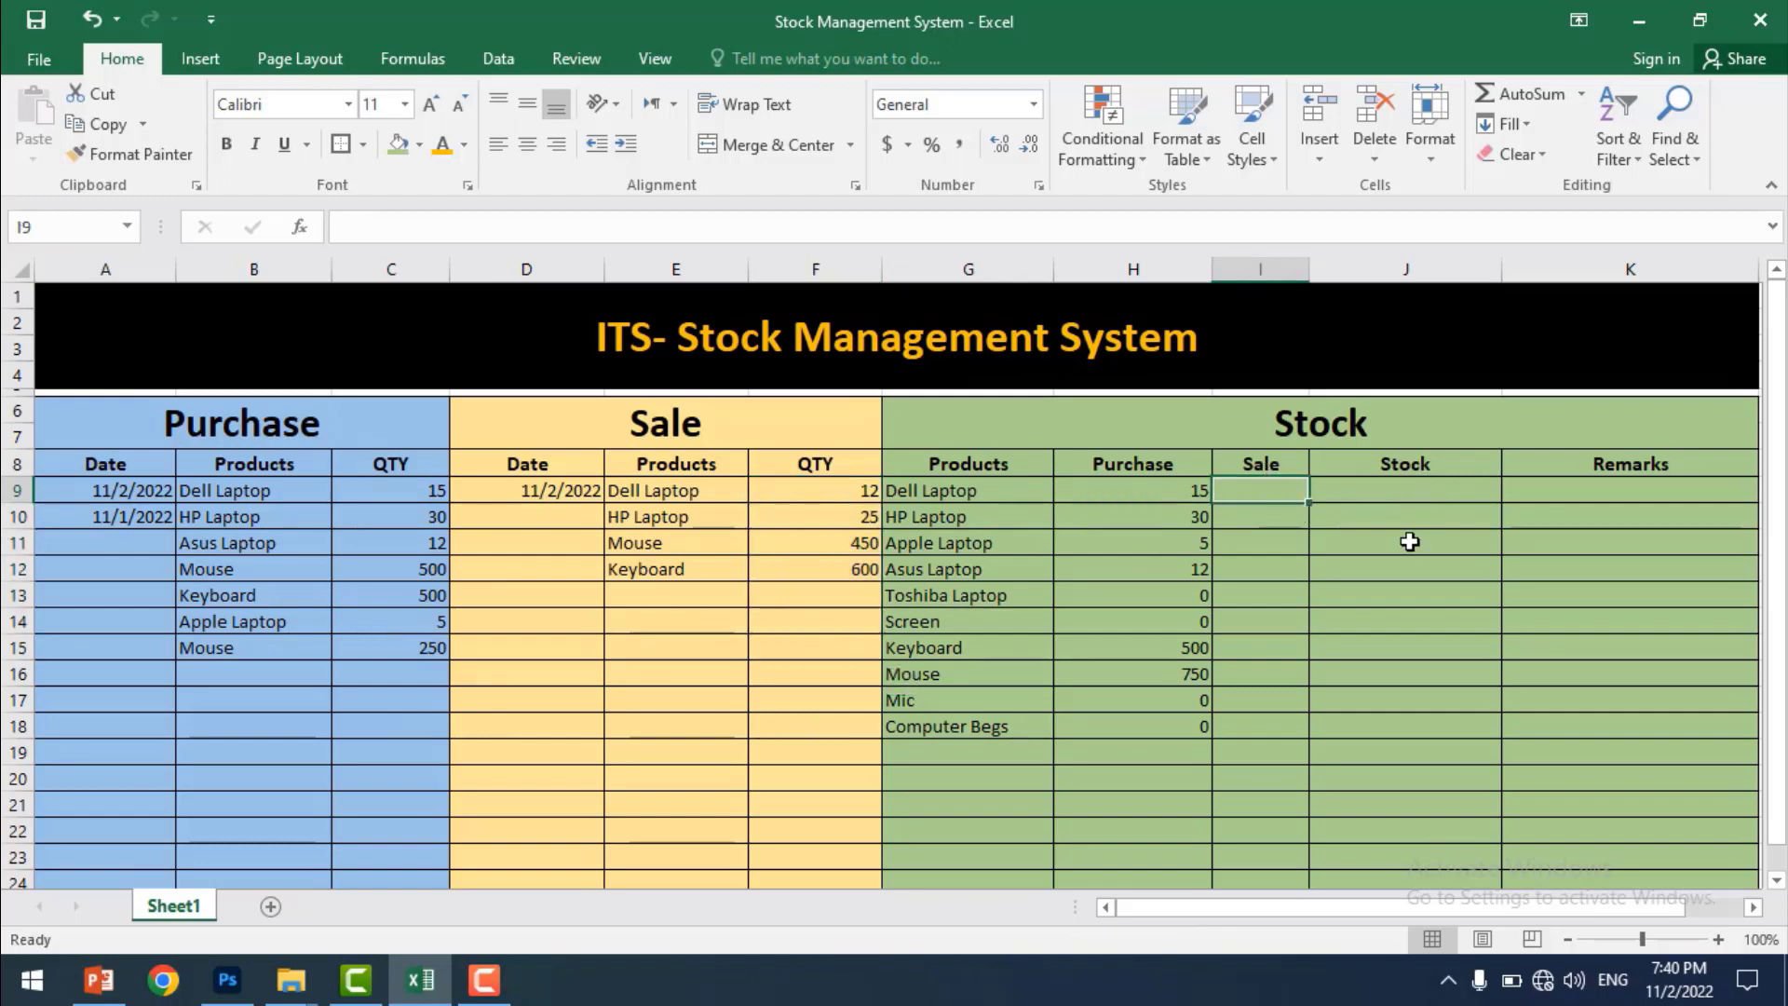
{"action": "left_click_drag", "start_coordinate": [1261, 489], "coordinate": [1269, 724]}
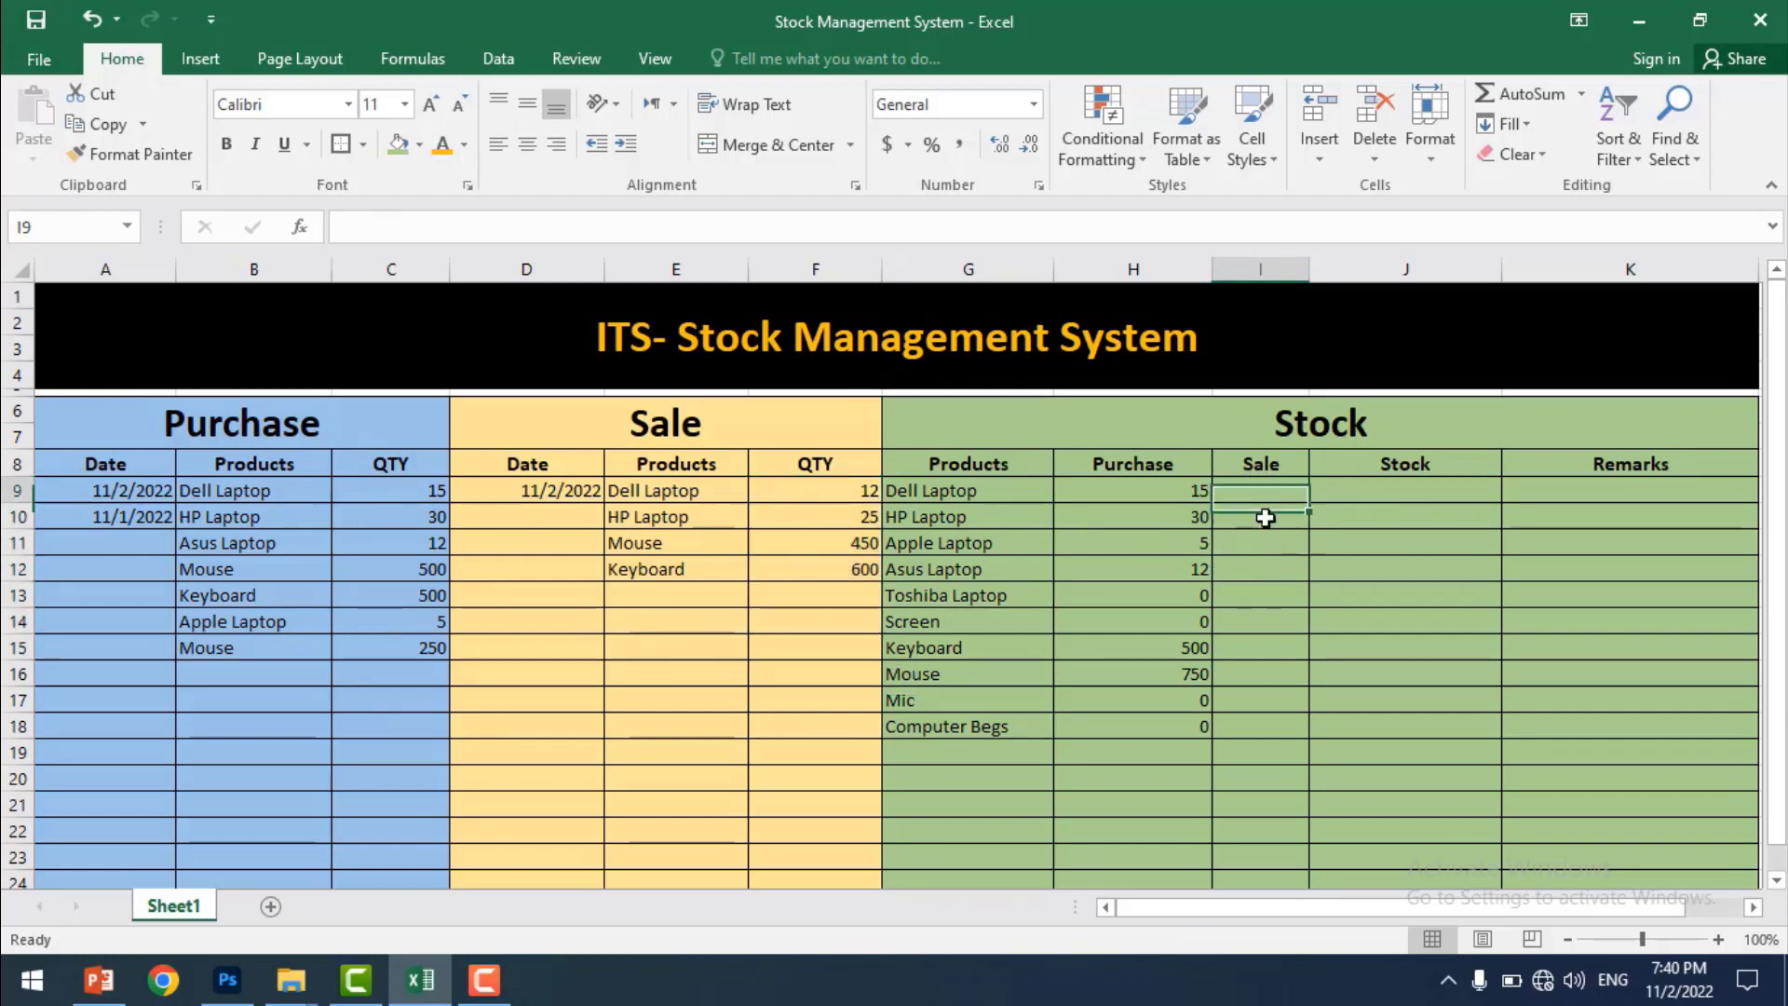
{"action": "left_click", "coordinate": [1261, 490]}
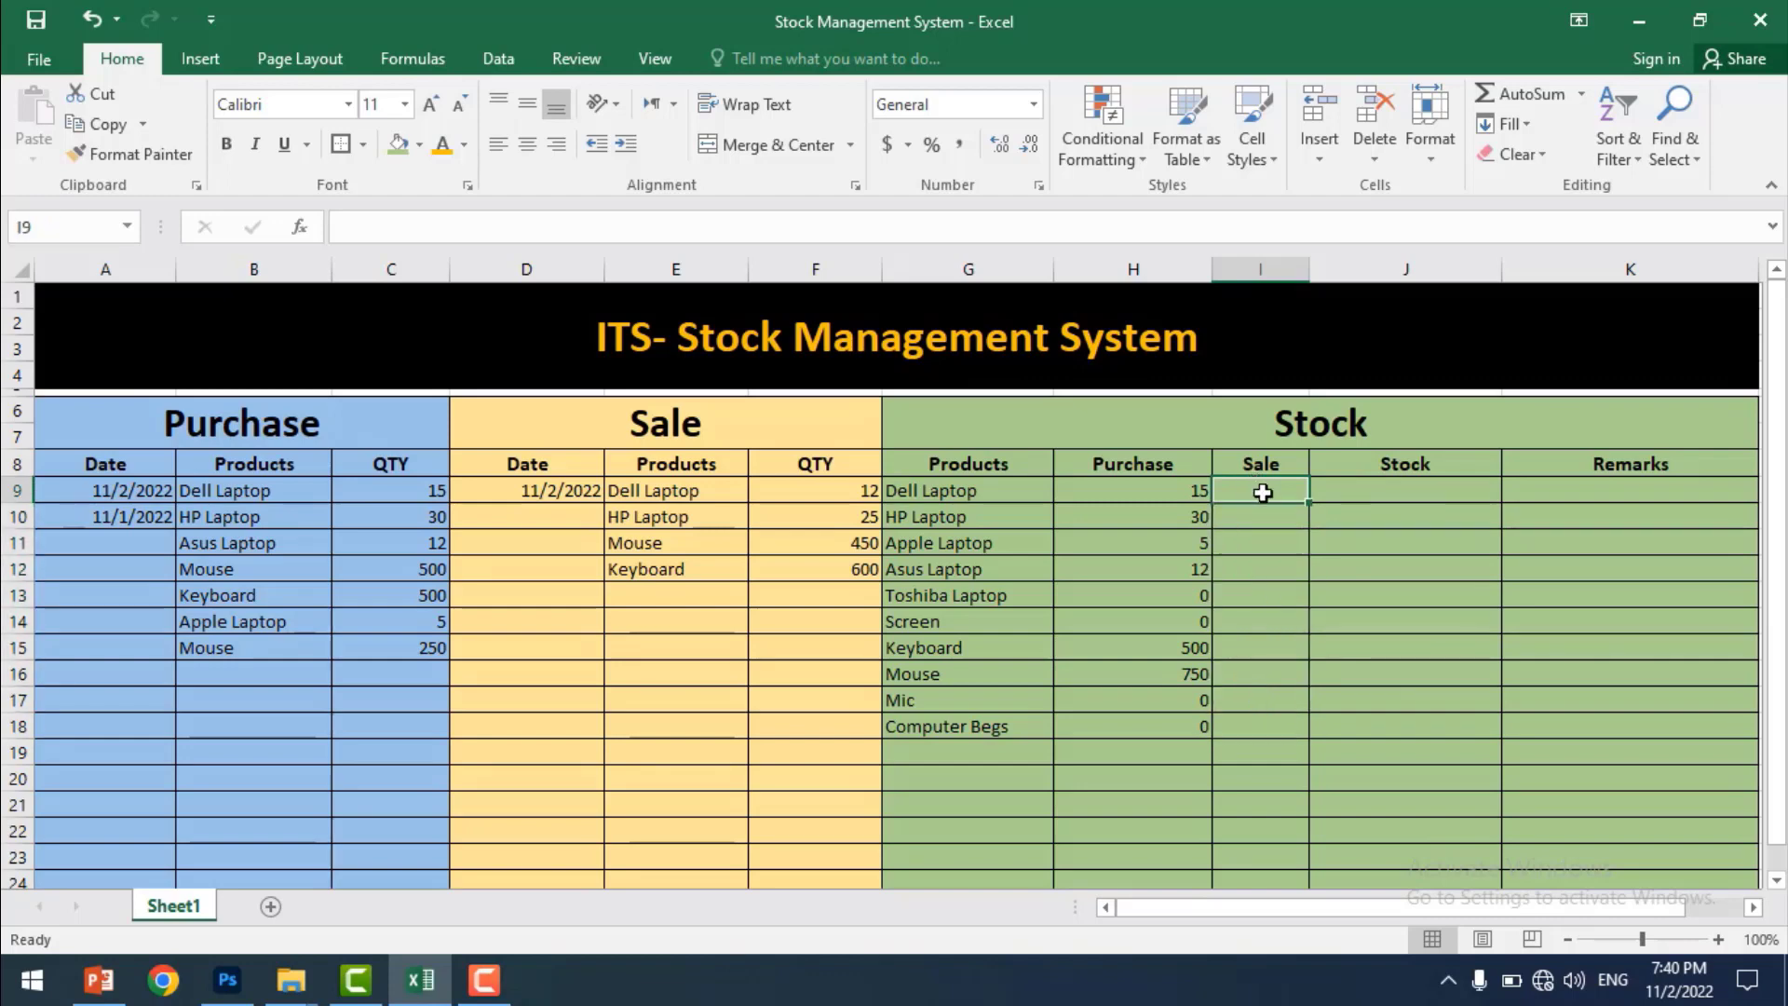
{"action": "left_click", "coordinate": [1174, 493]}
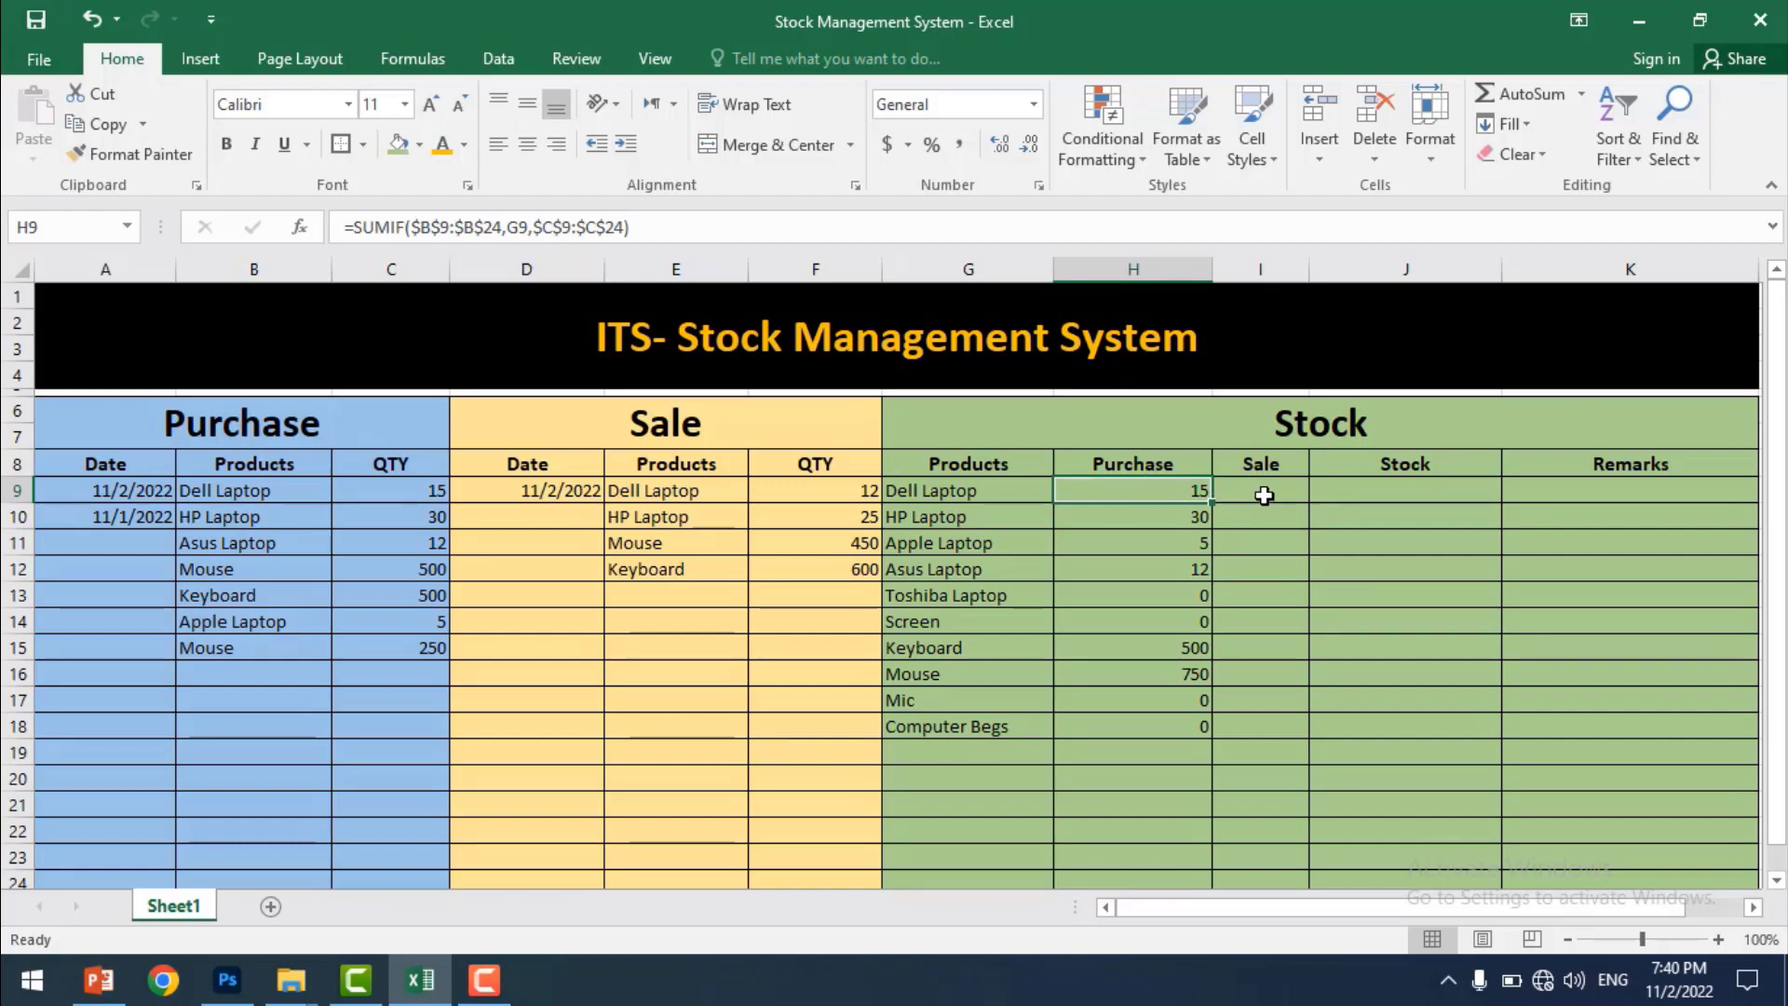
- Build =SUMIF(E9:E24,G9,F9:F24) in I9 to total Dell Laptop sales
{"action": "left_click", "coordinate": [1264, 495]}
{"action": "type", "text": "=sum"}
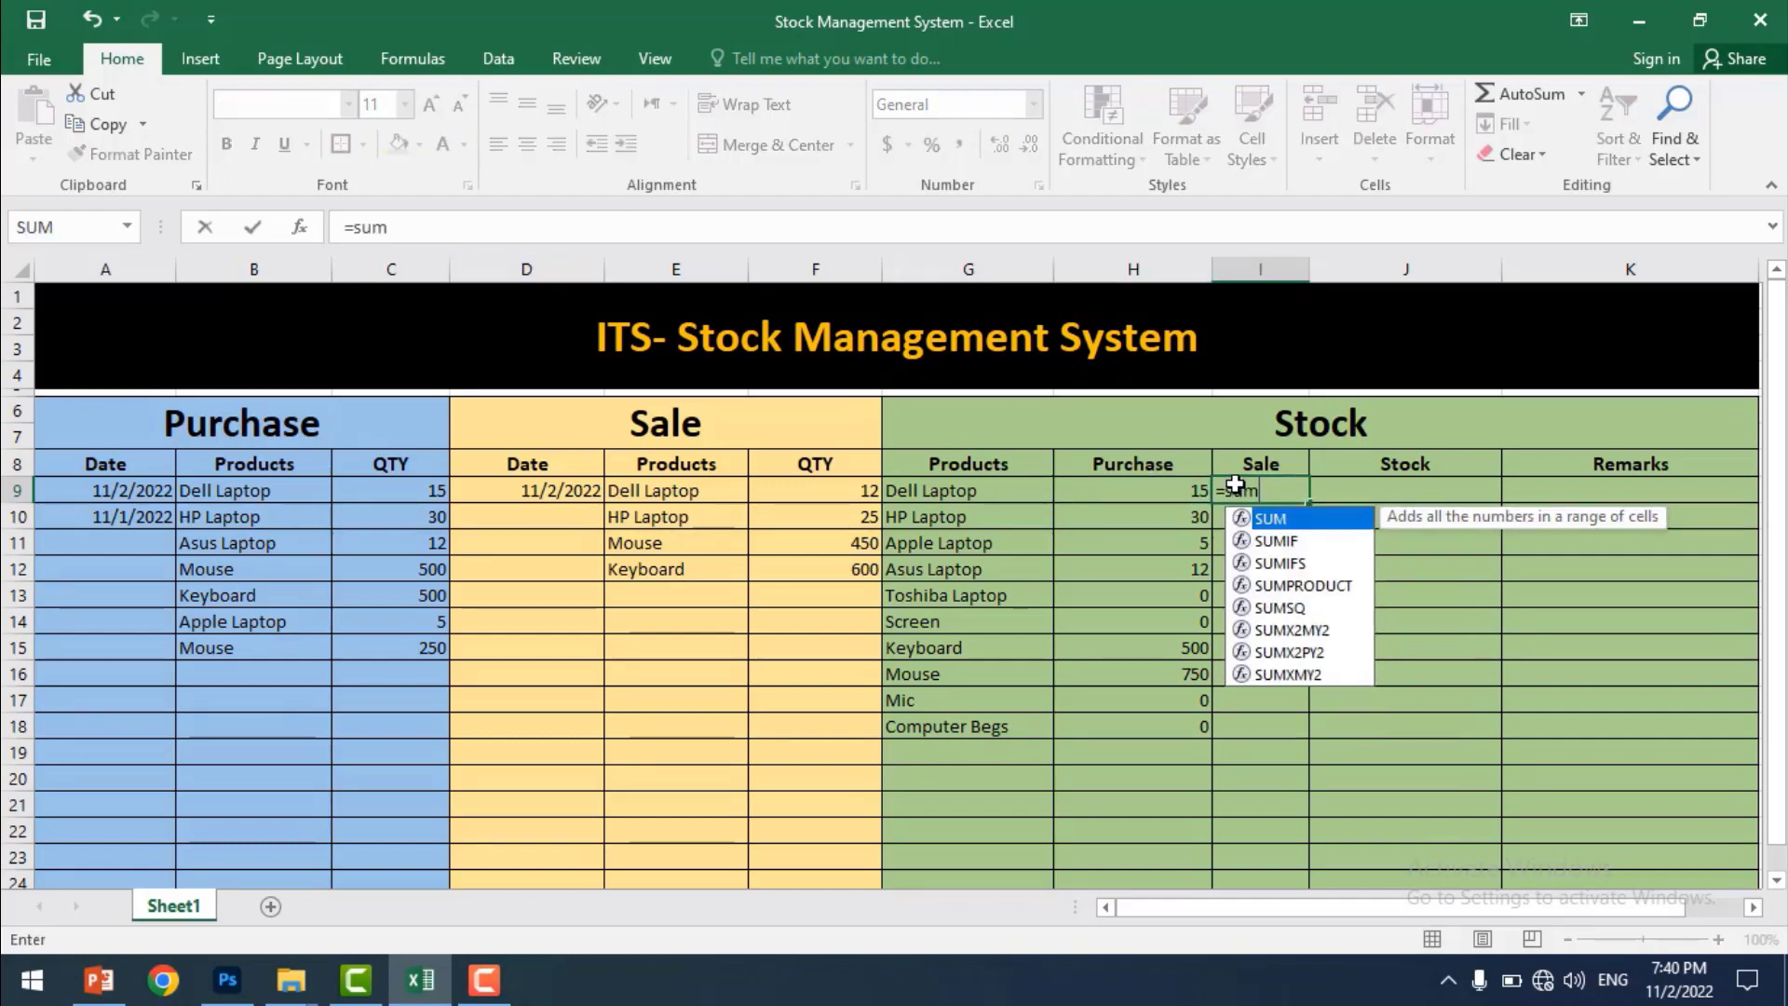
{"action": "type", "text": "if"}
{"action": "key", "text": "Tab"}
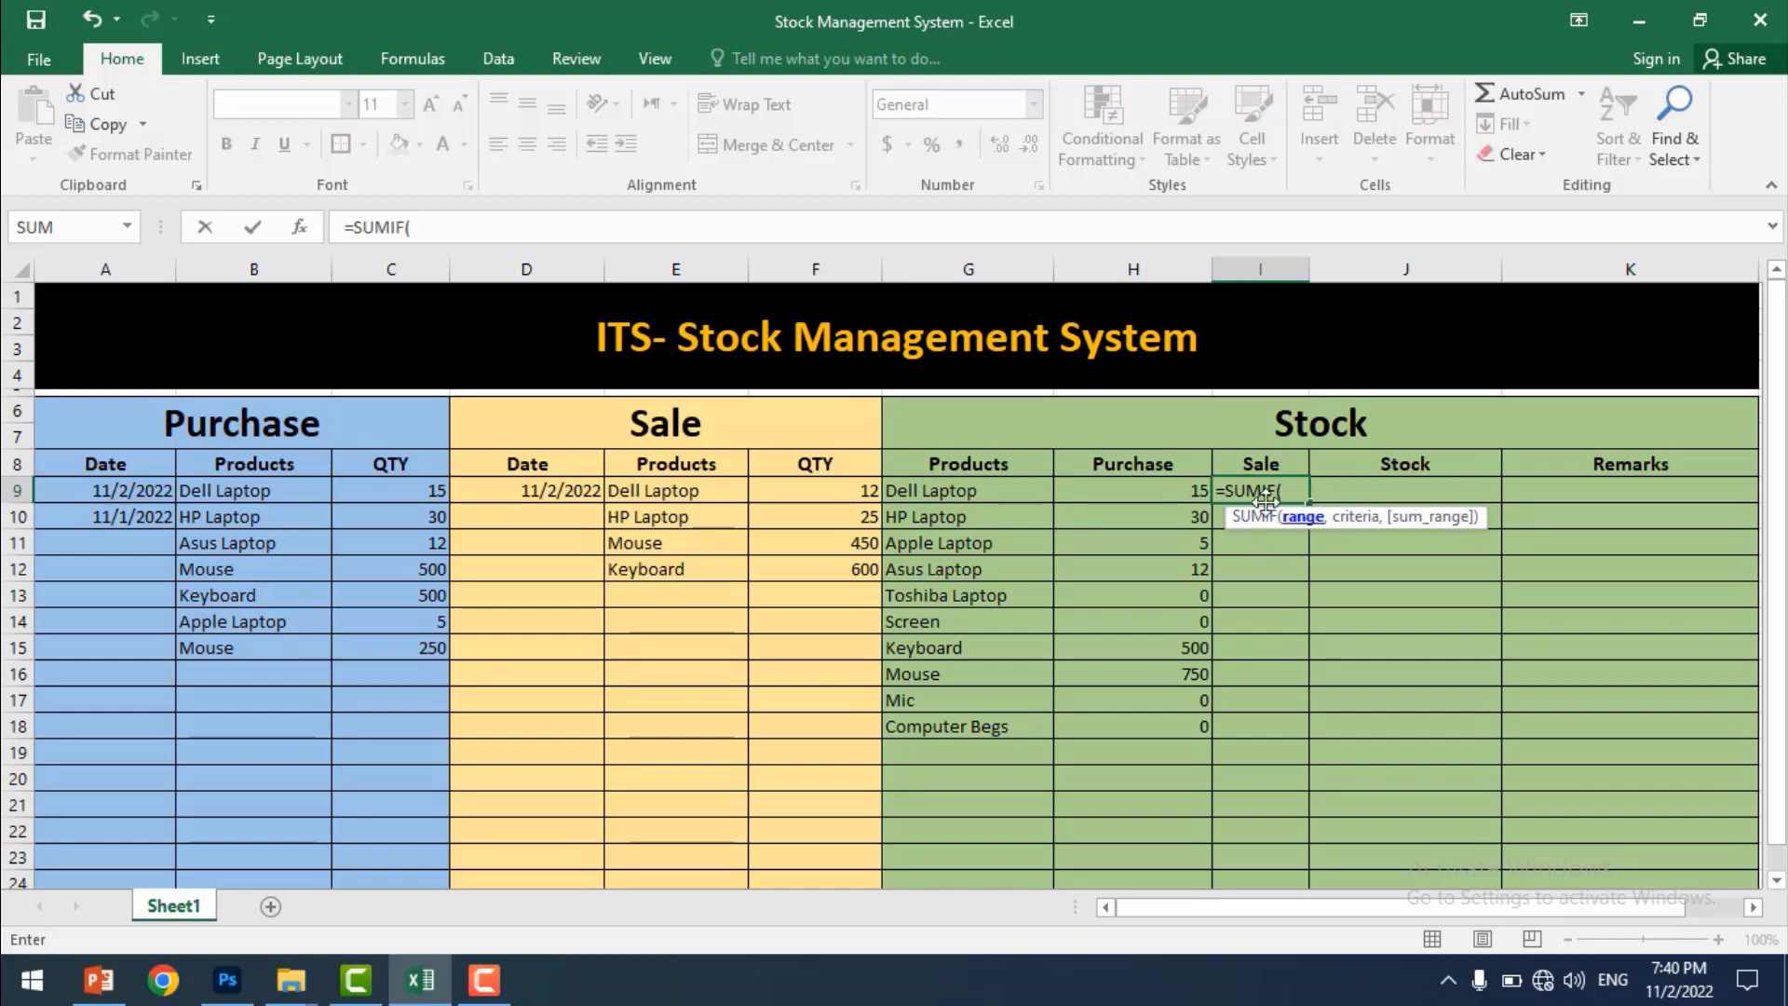
{"action": "left_click_drag", "start_coordinate": [683, 489], "coordinate": [696, 829]}
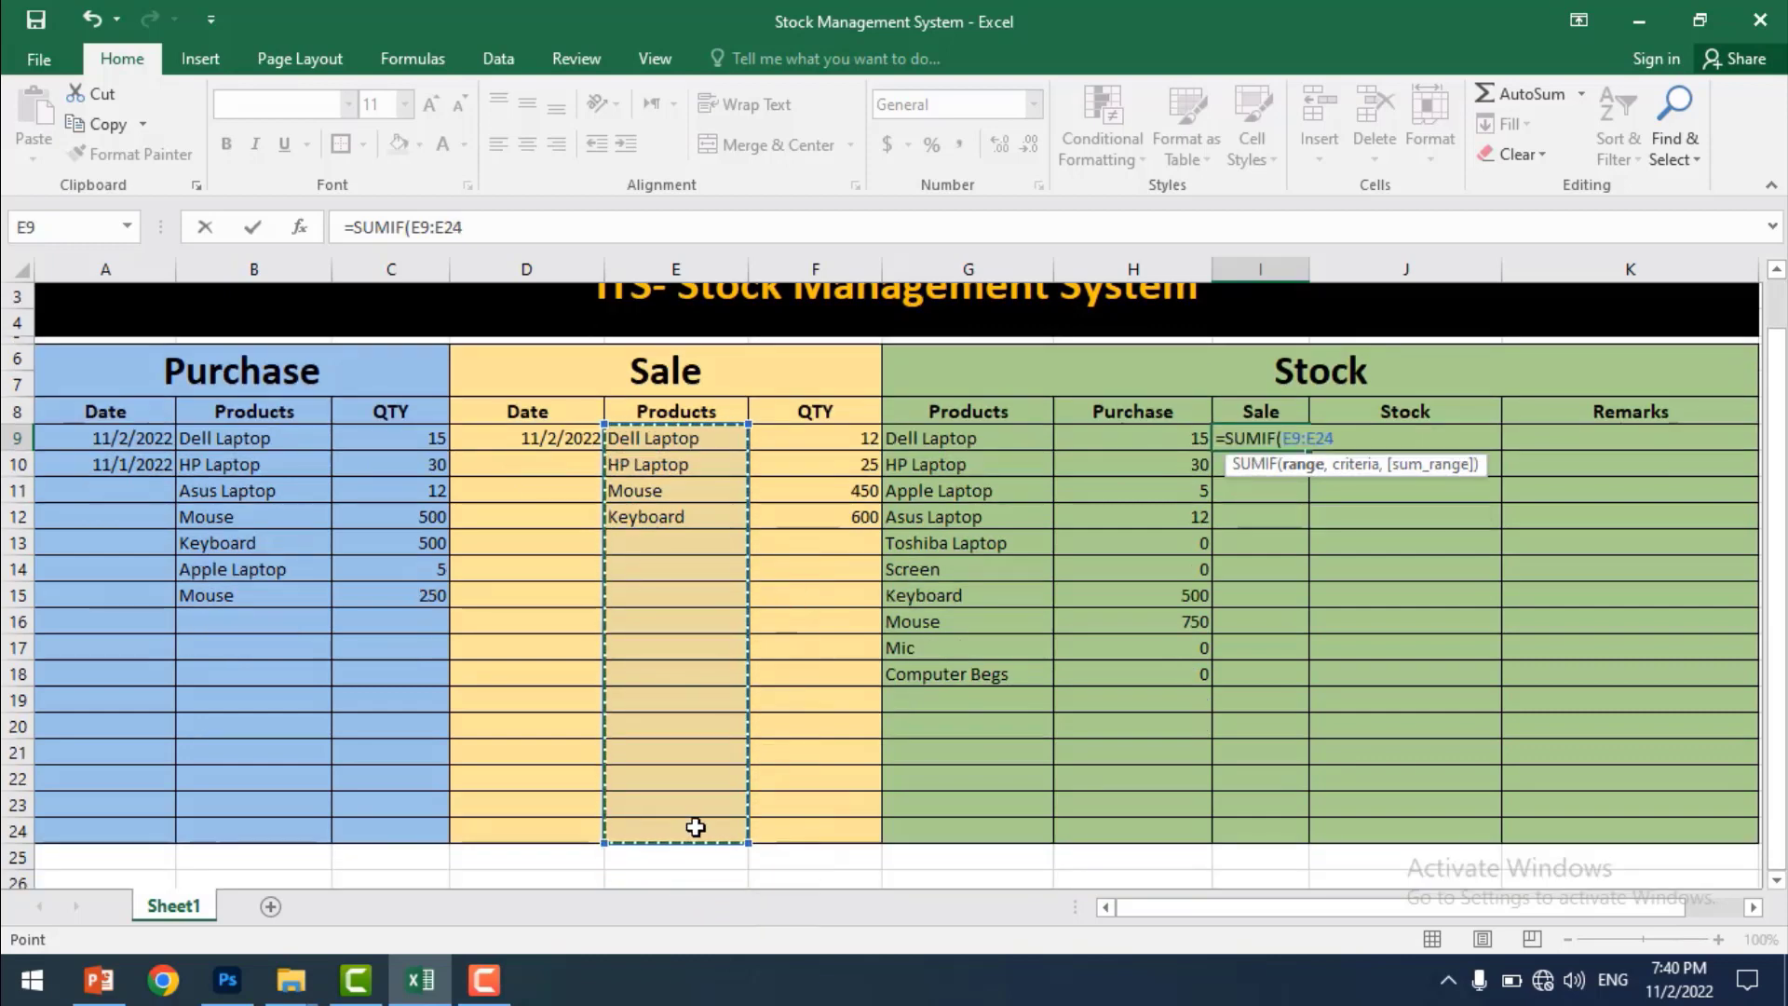
{"action": "type", "text": ","}
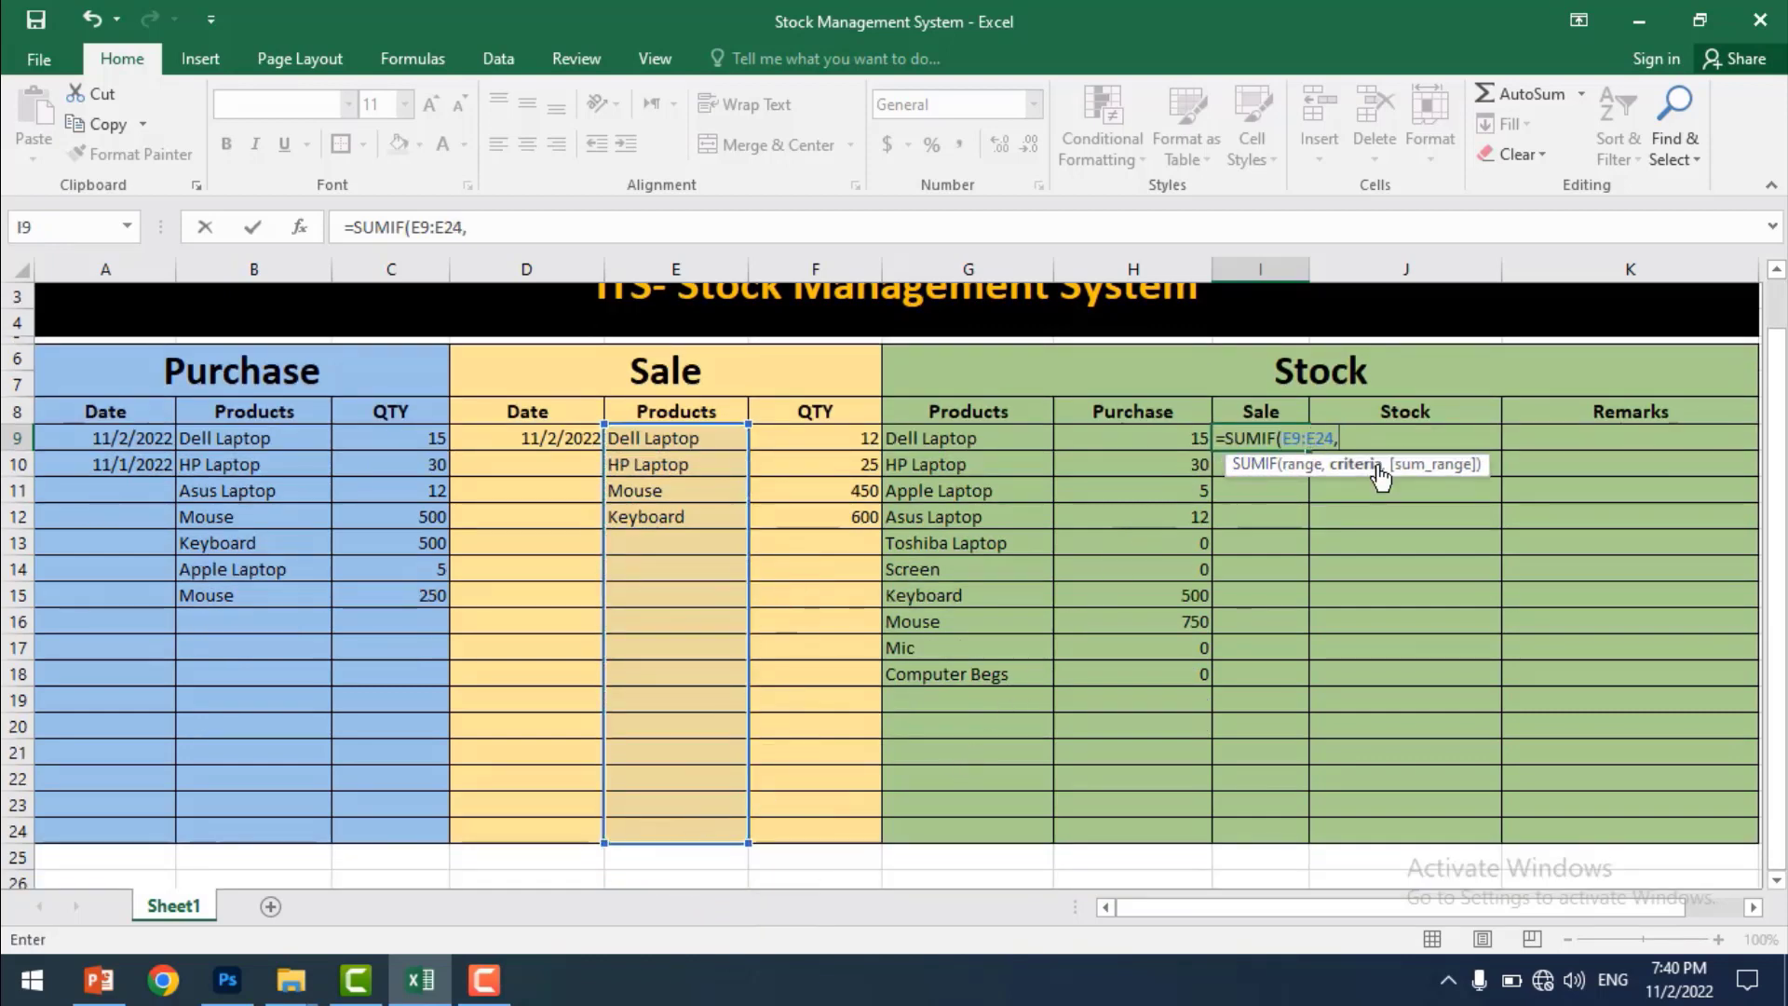
{"action": "left_click", "coordinate": [957, 438]}
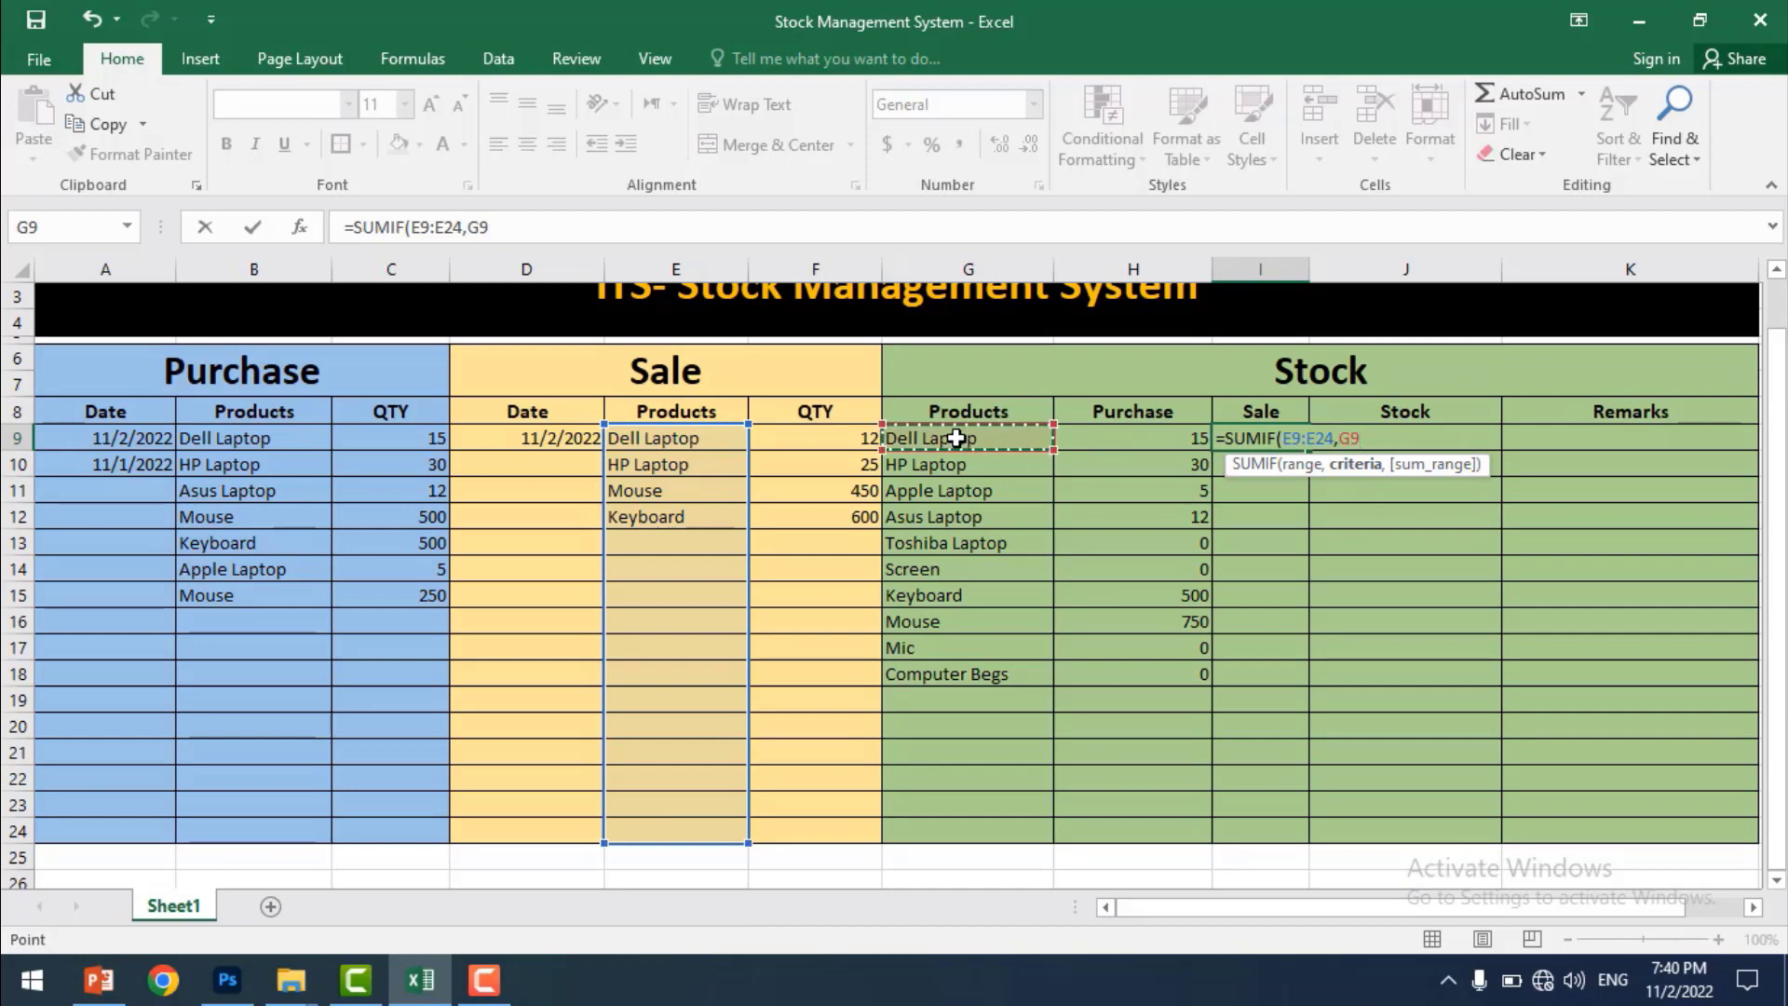
{"action": "type", "text": ","}
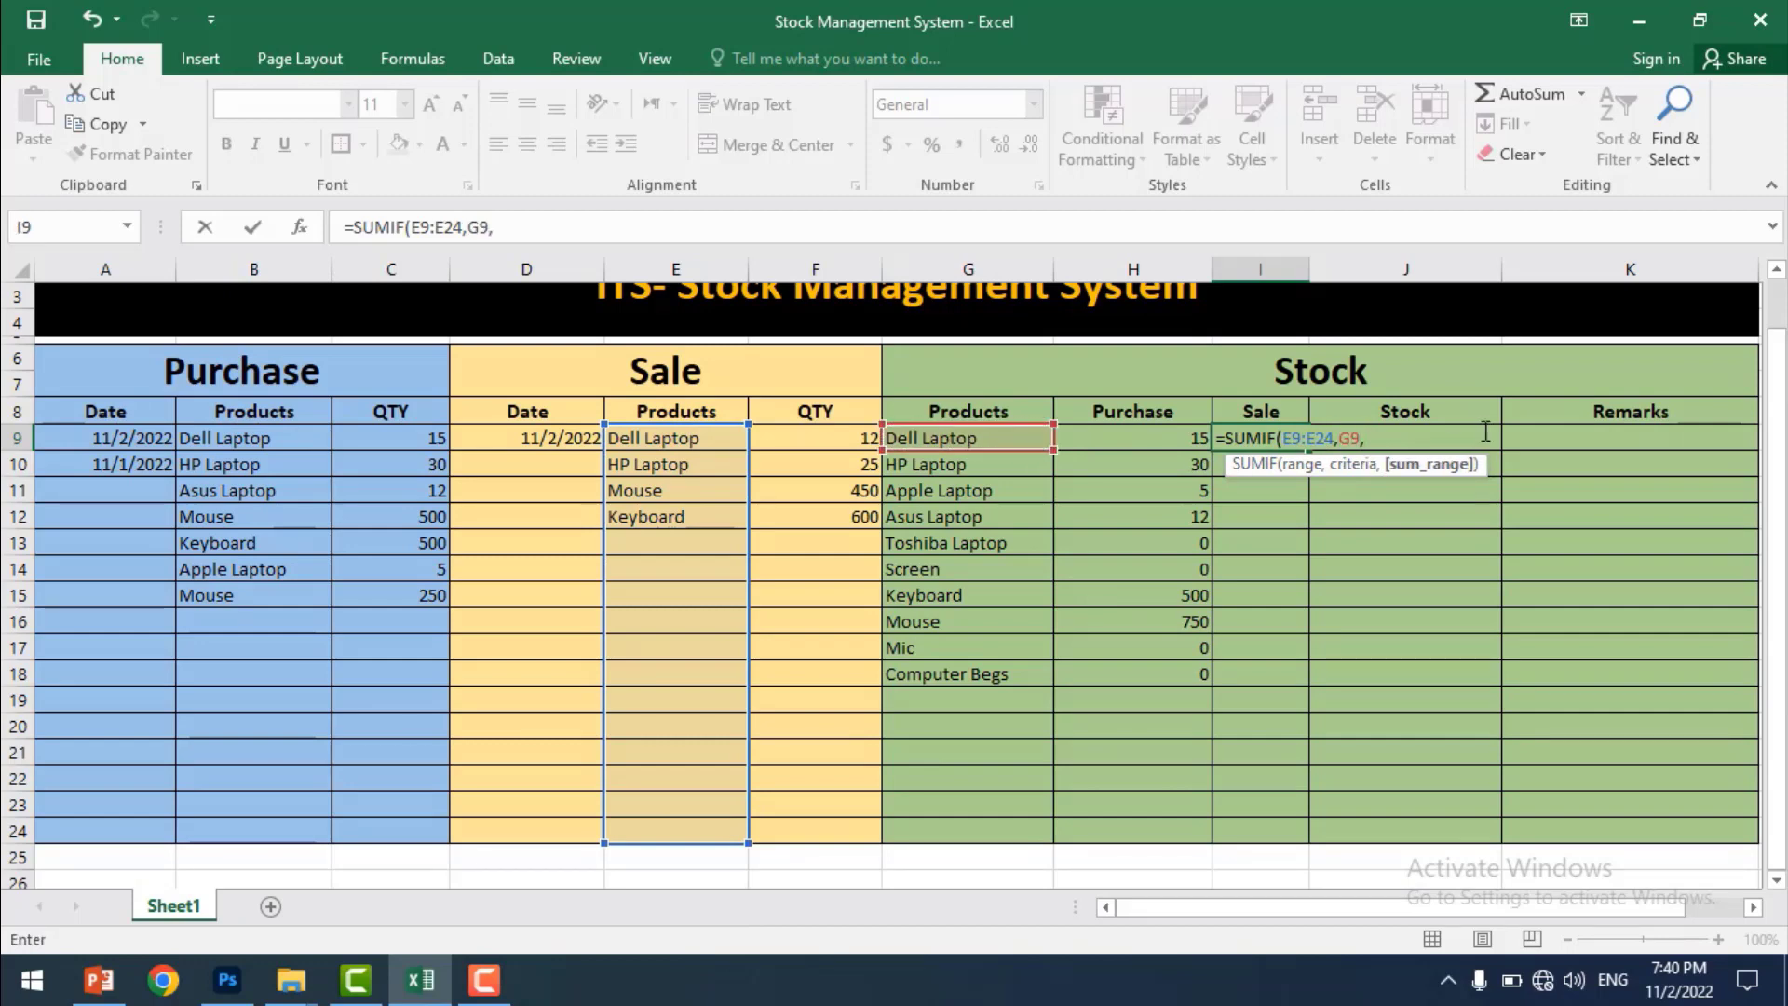
{"action": "left_click_drag", "start_coordinate": [810, 437], "coordinate": [807, 832]}
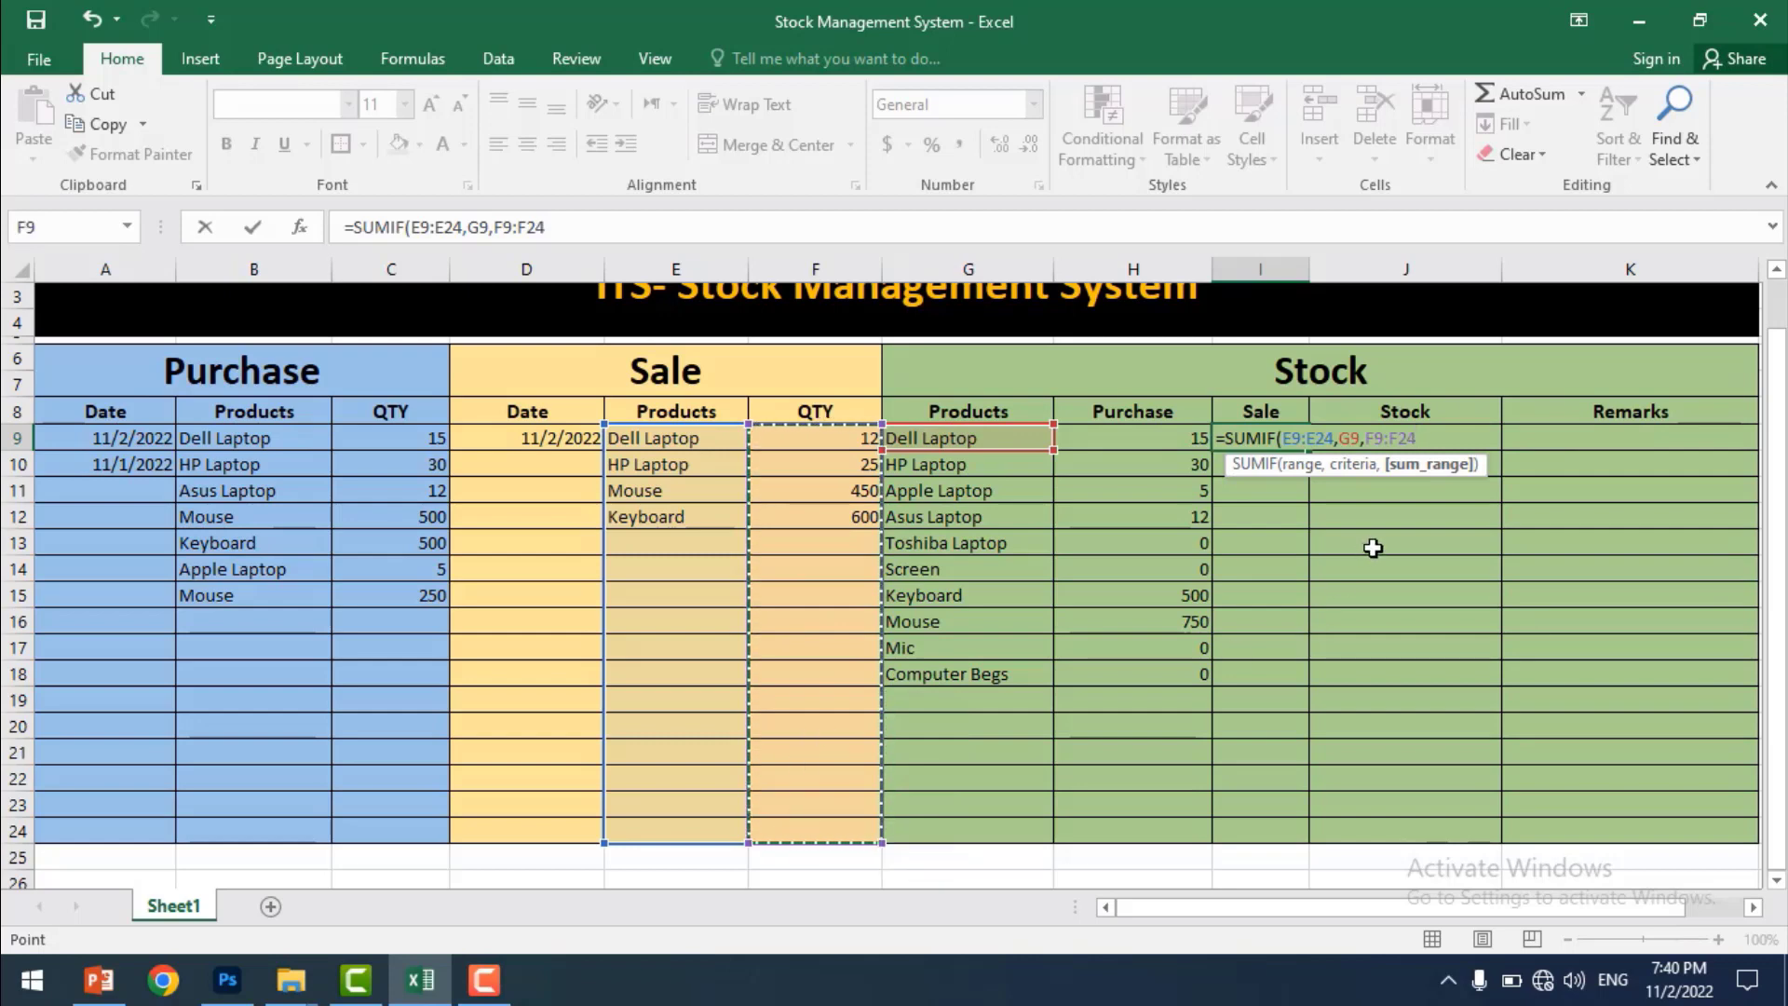
{"action": "type", "text": ")"}
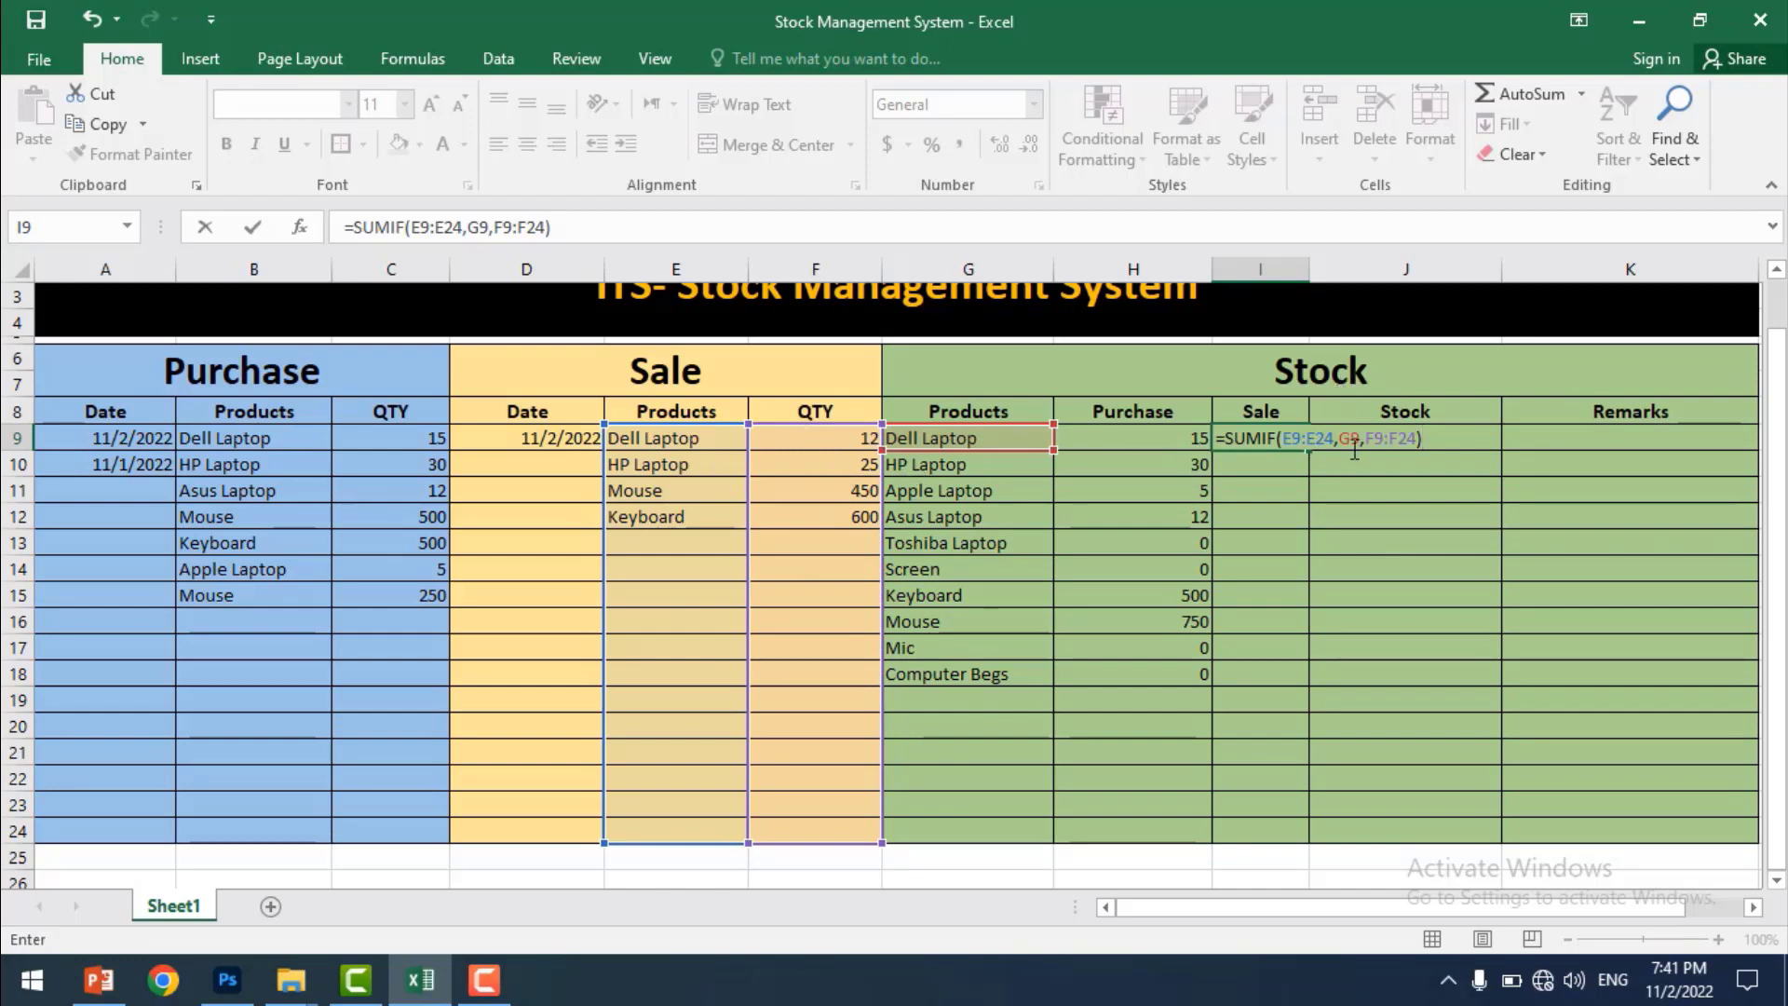
- Make the SUMIF ranges absolute as $E$9:$E$24 and $F$9:$F$24, showing 12
{"action": "left_click", "coordinate": [1295, 442]}
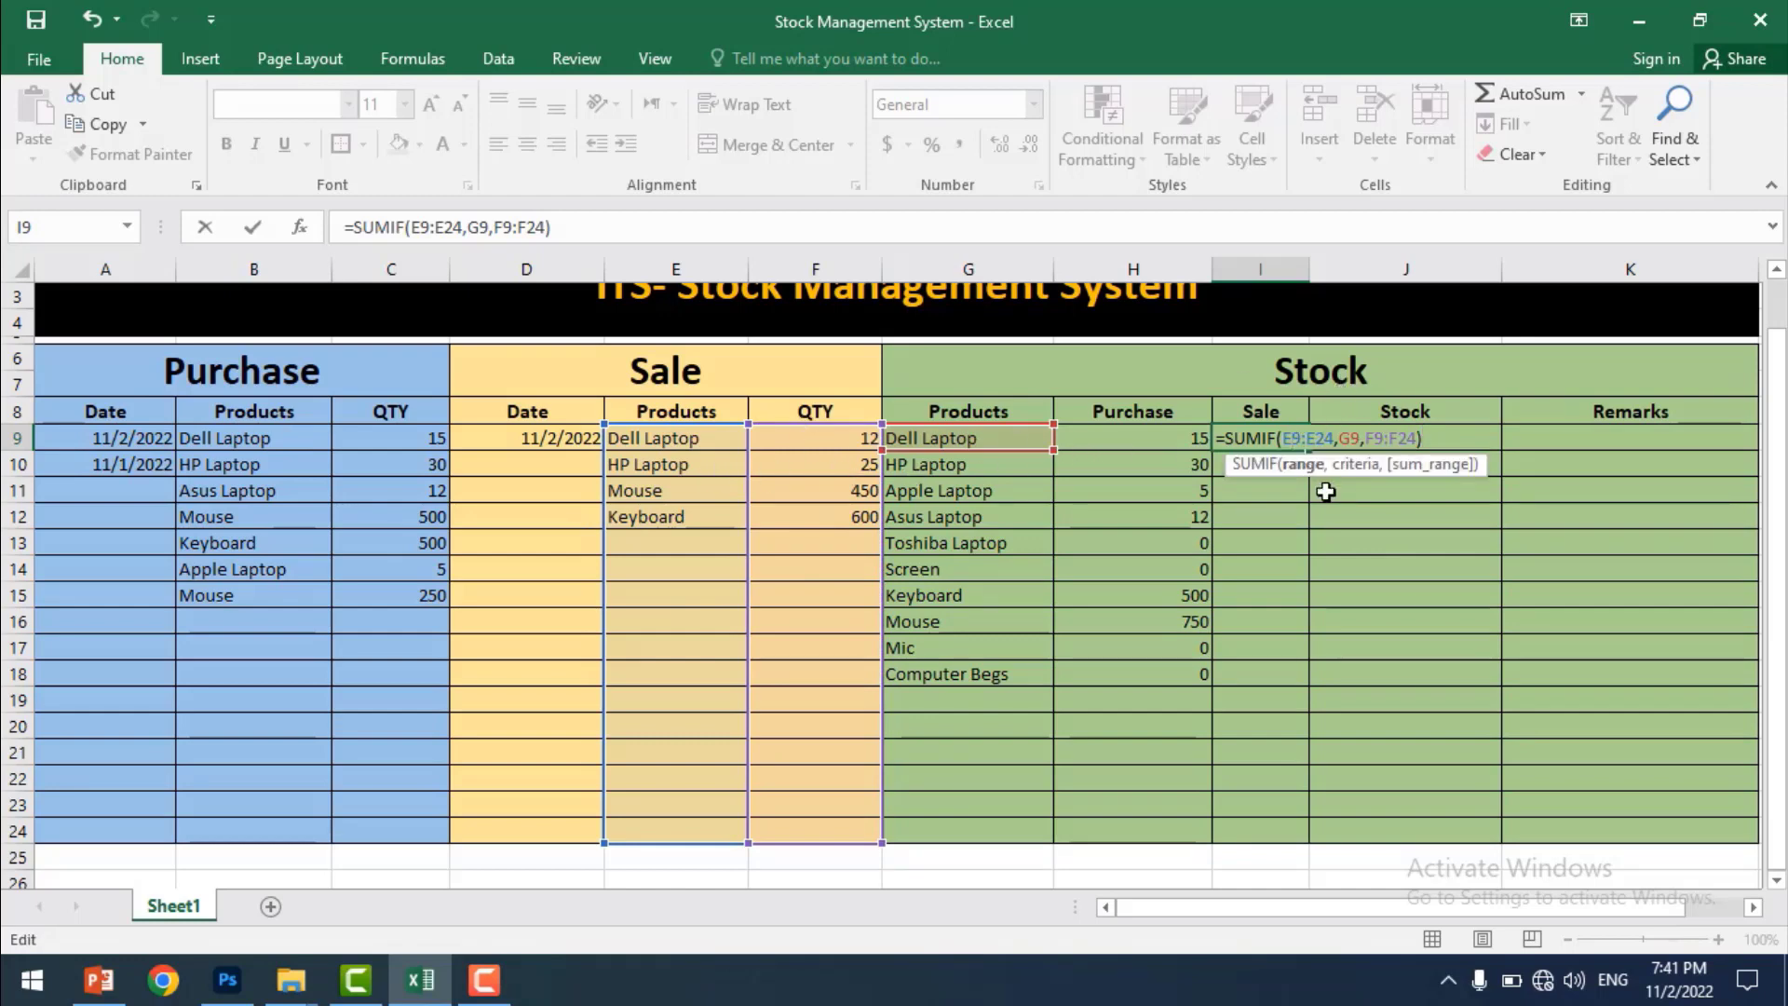
{"action": "key", "text": "F4"}
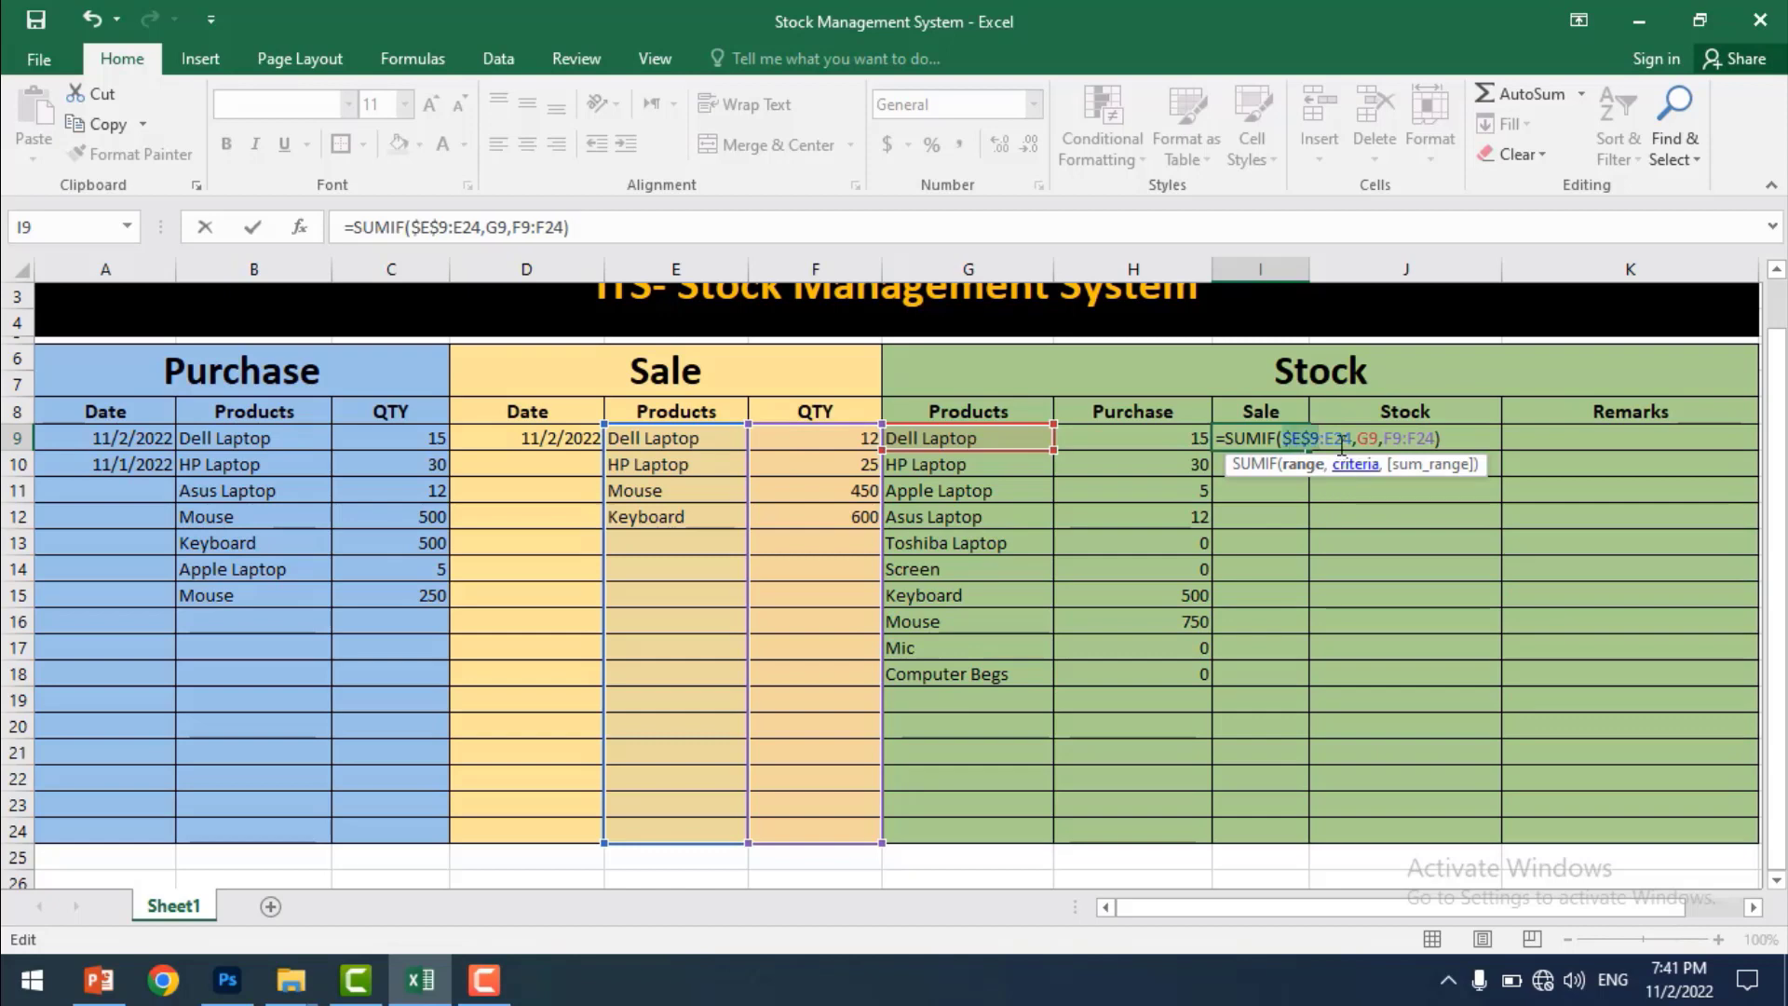
{"action": "left_click", "coordinate": [1414, 438]}
{"action": "key", "text": "F4"}
{"action": "left_click", "coordinate": [1464, 438]}
{"action": "key", "text": "F4"}
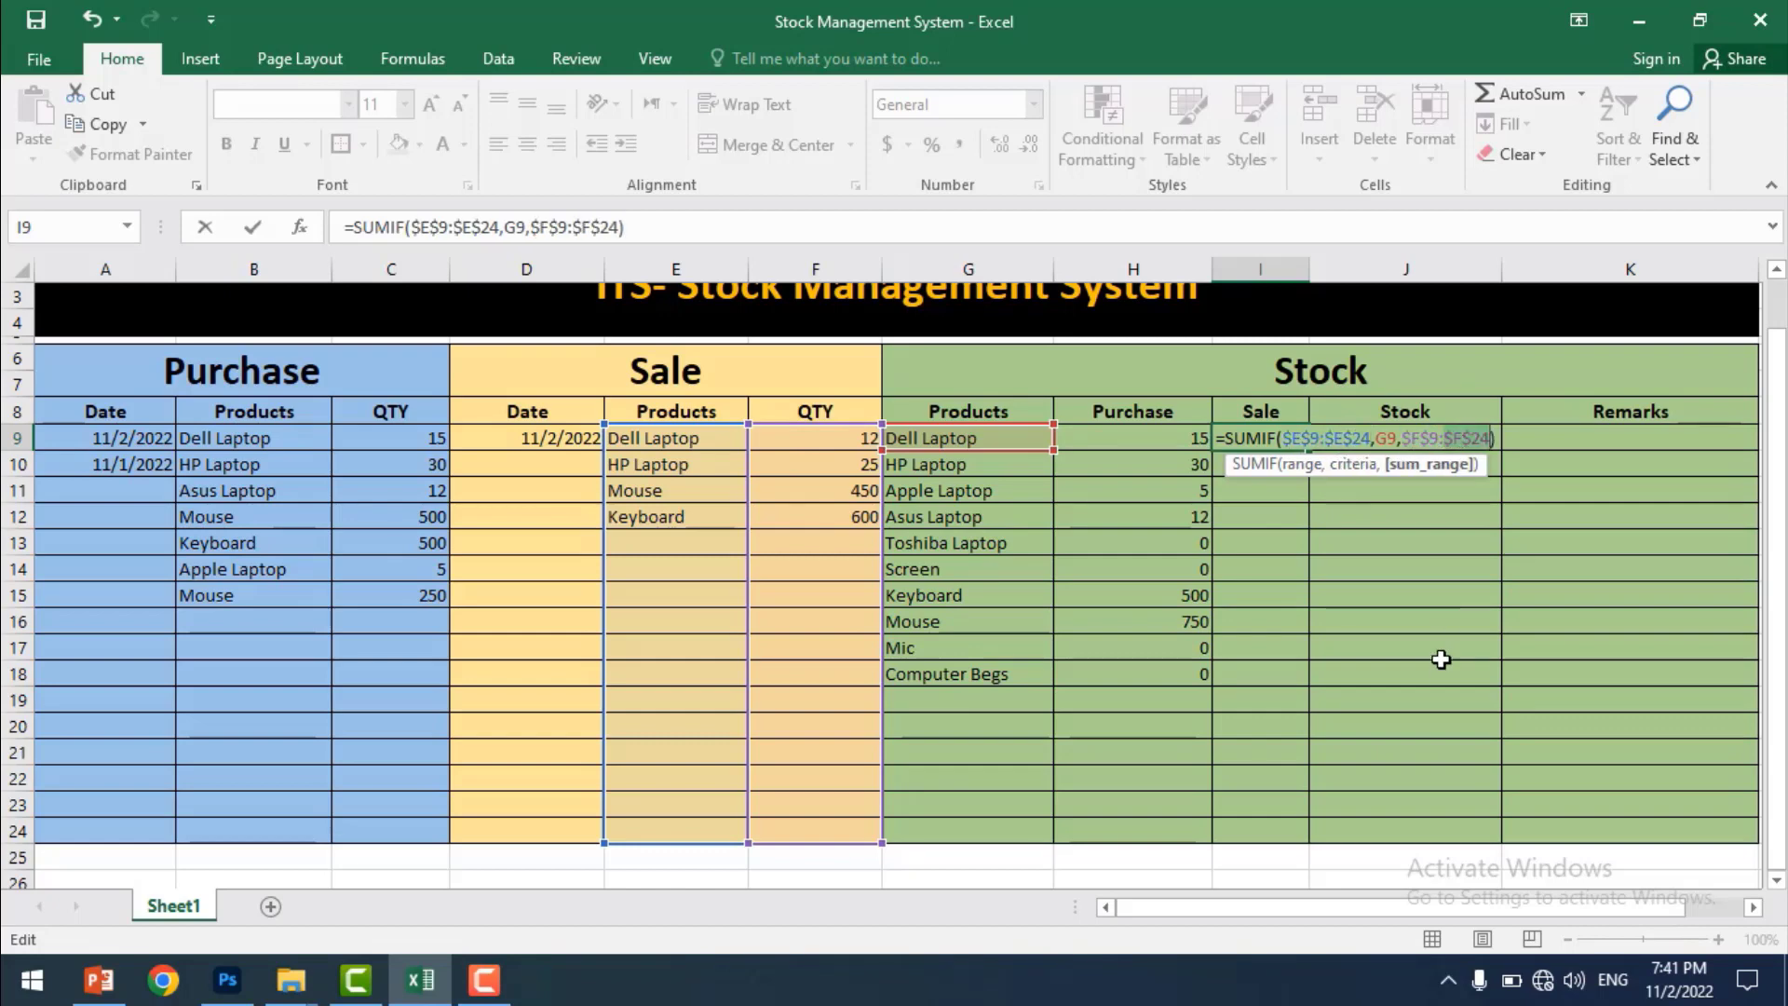
{"action": "key", "text": "Return"}
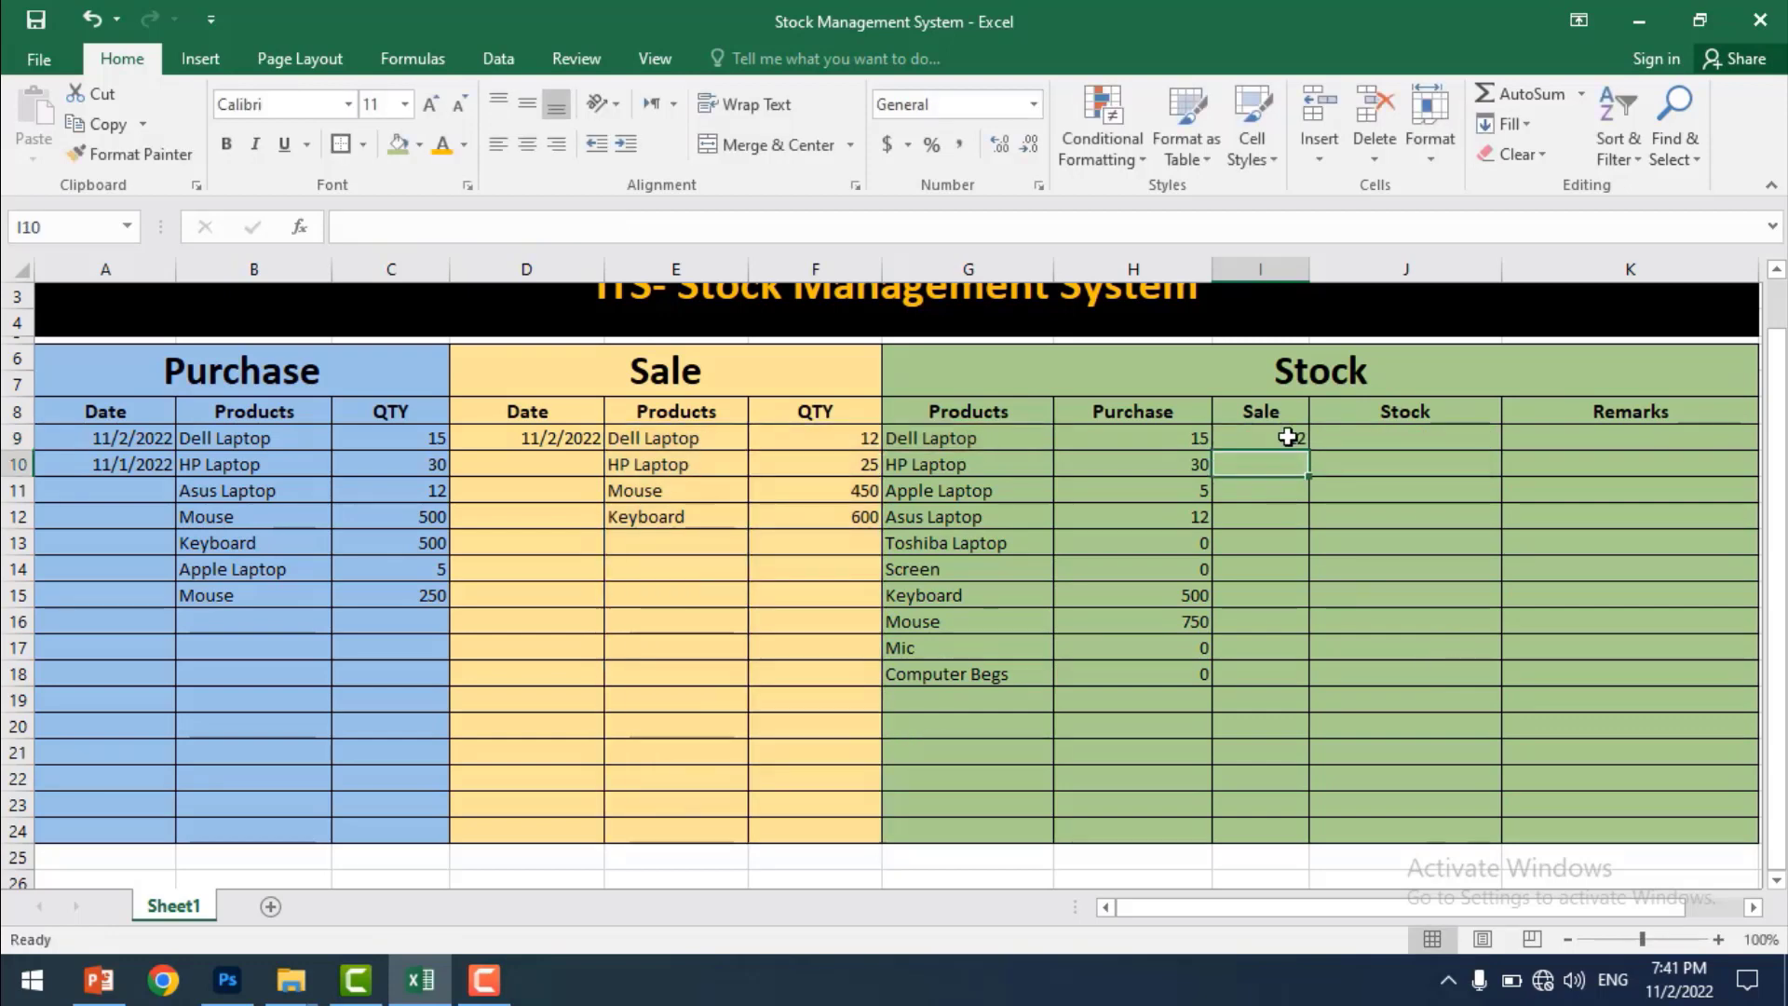
- Fill the Sale SUMIF formula from I9 down to I18
{"action": "left_click", "coordinate": [1288, 437]}
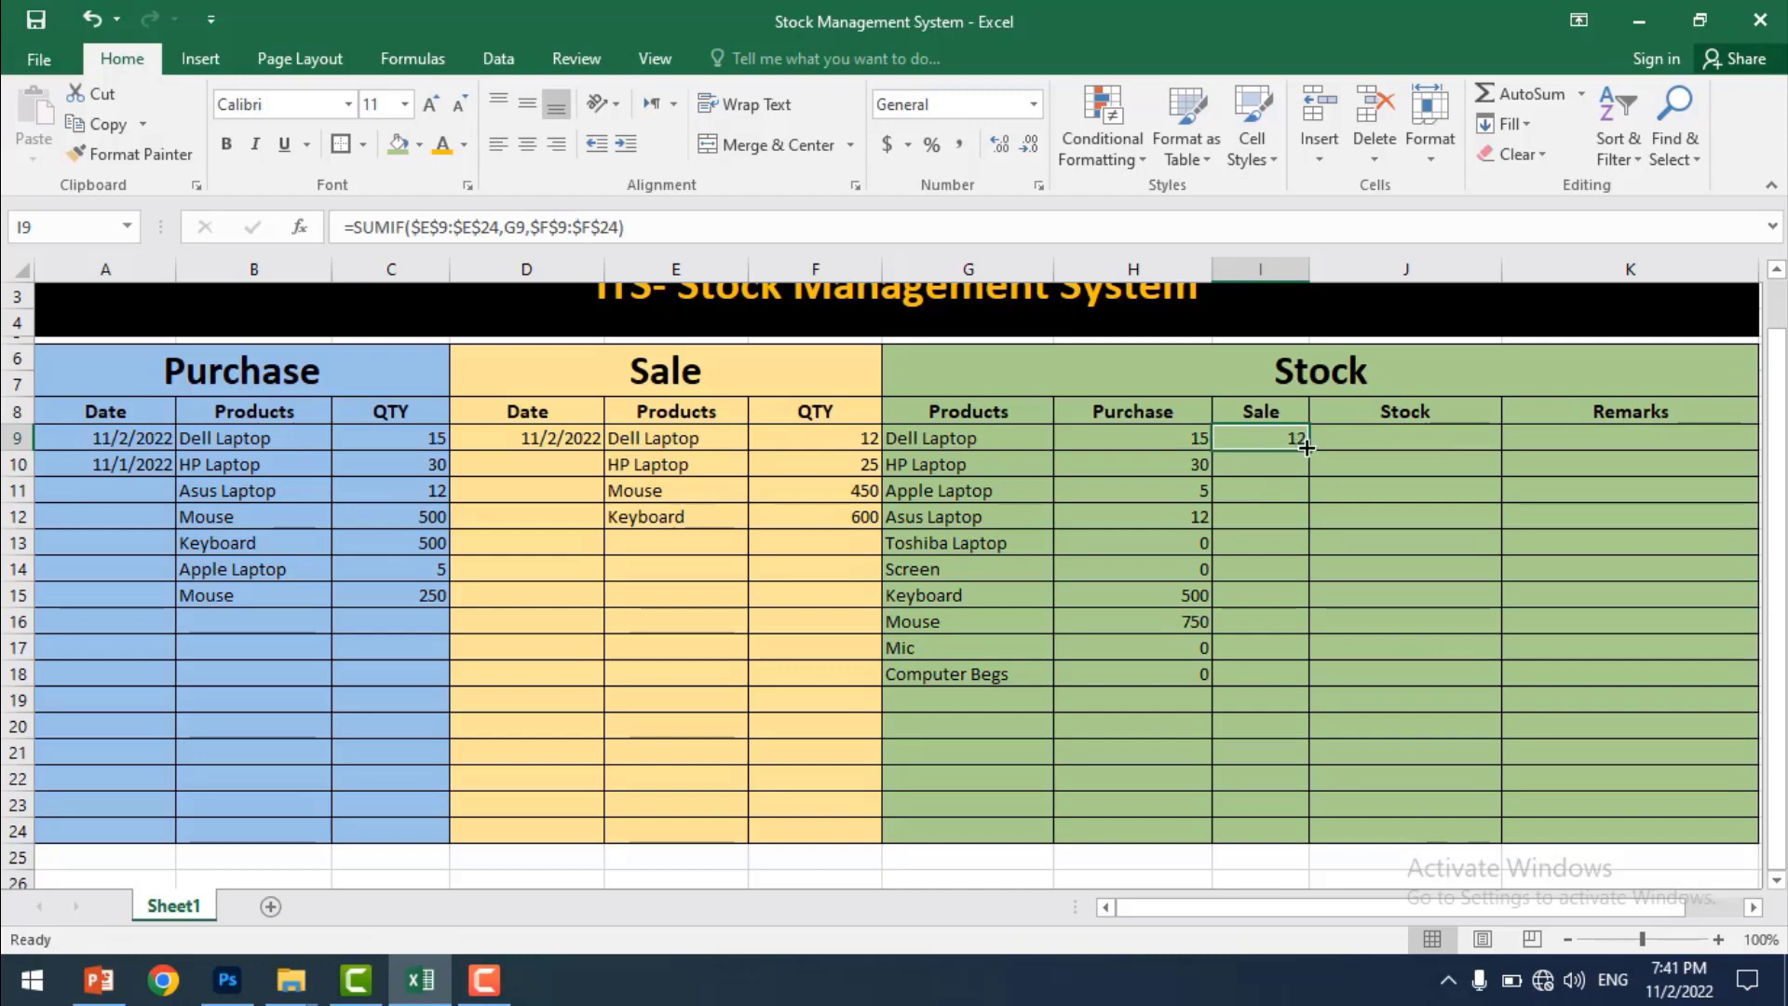
{"action": "left_click_drag", "start_coordinate": [1306, 448], "coordinate": [1316, 690]}
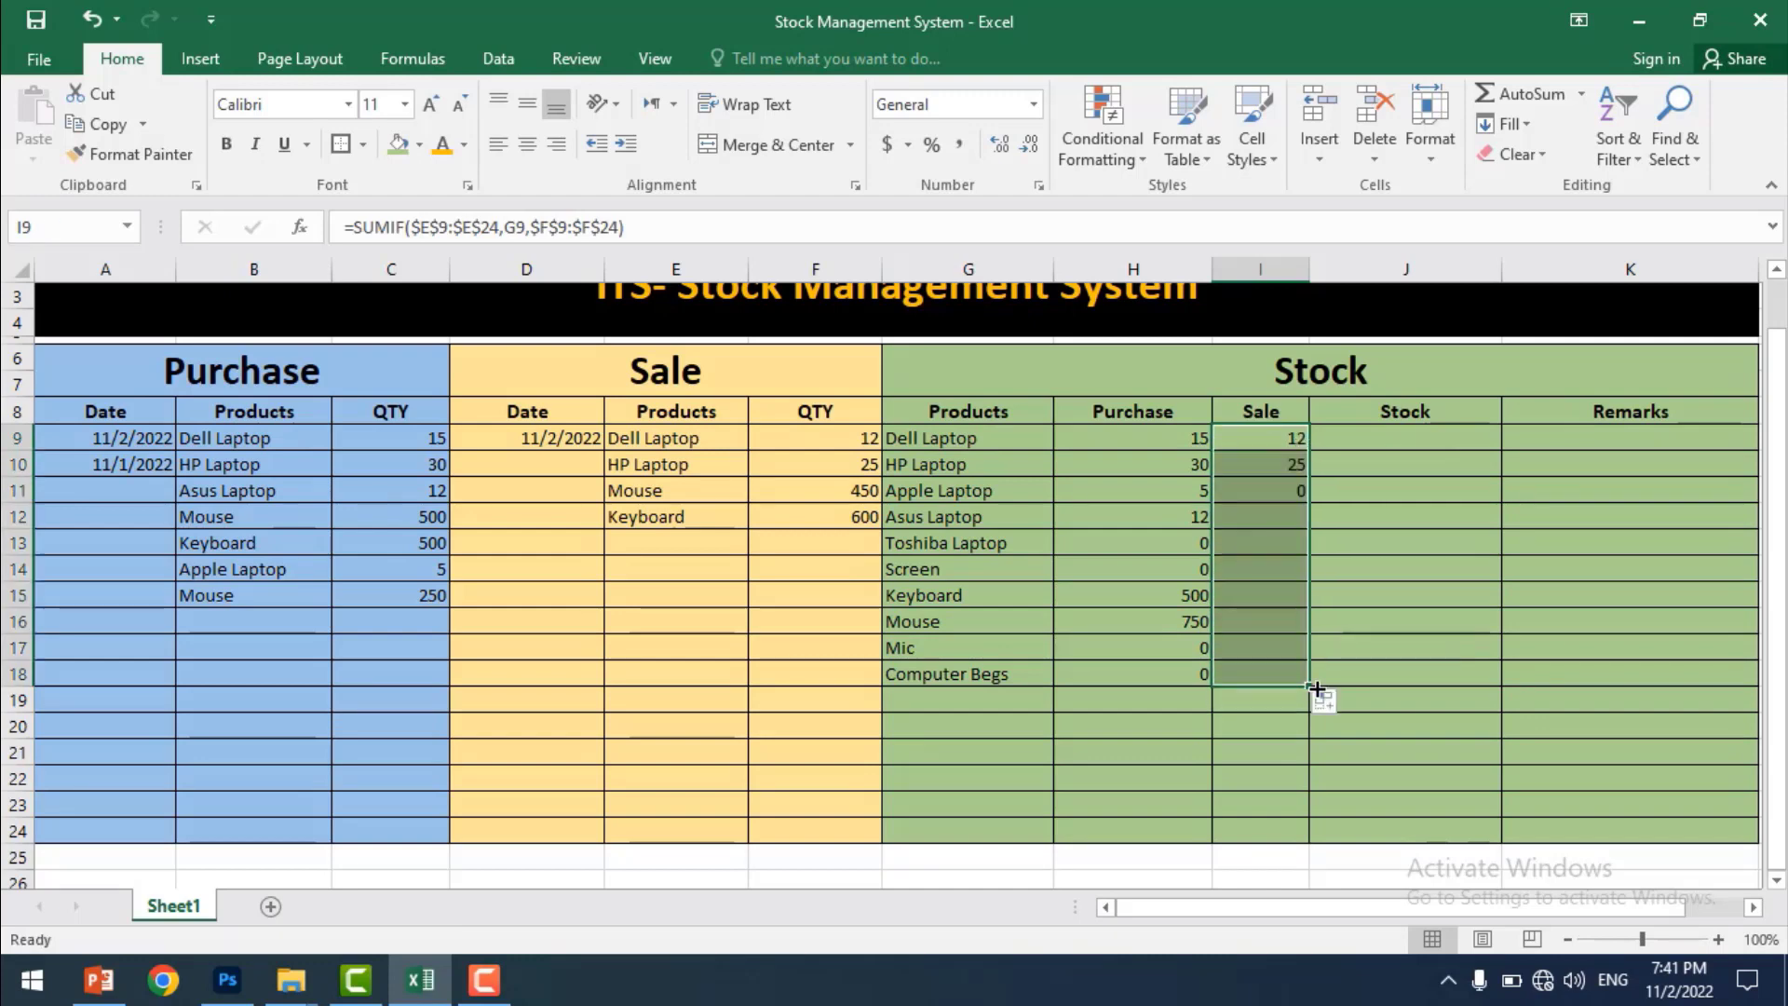
{"action": "left_click_drag", "start_coordinate": [1256, 465], "coordinate": [1258, 490]}
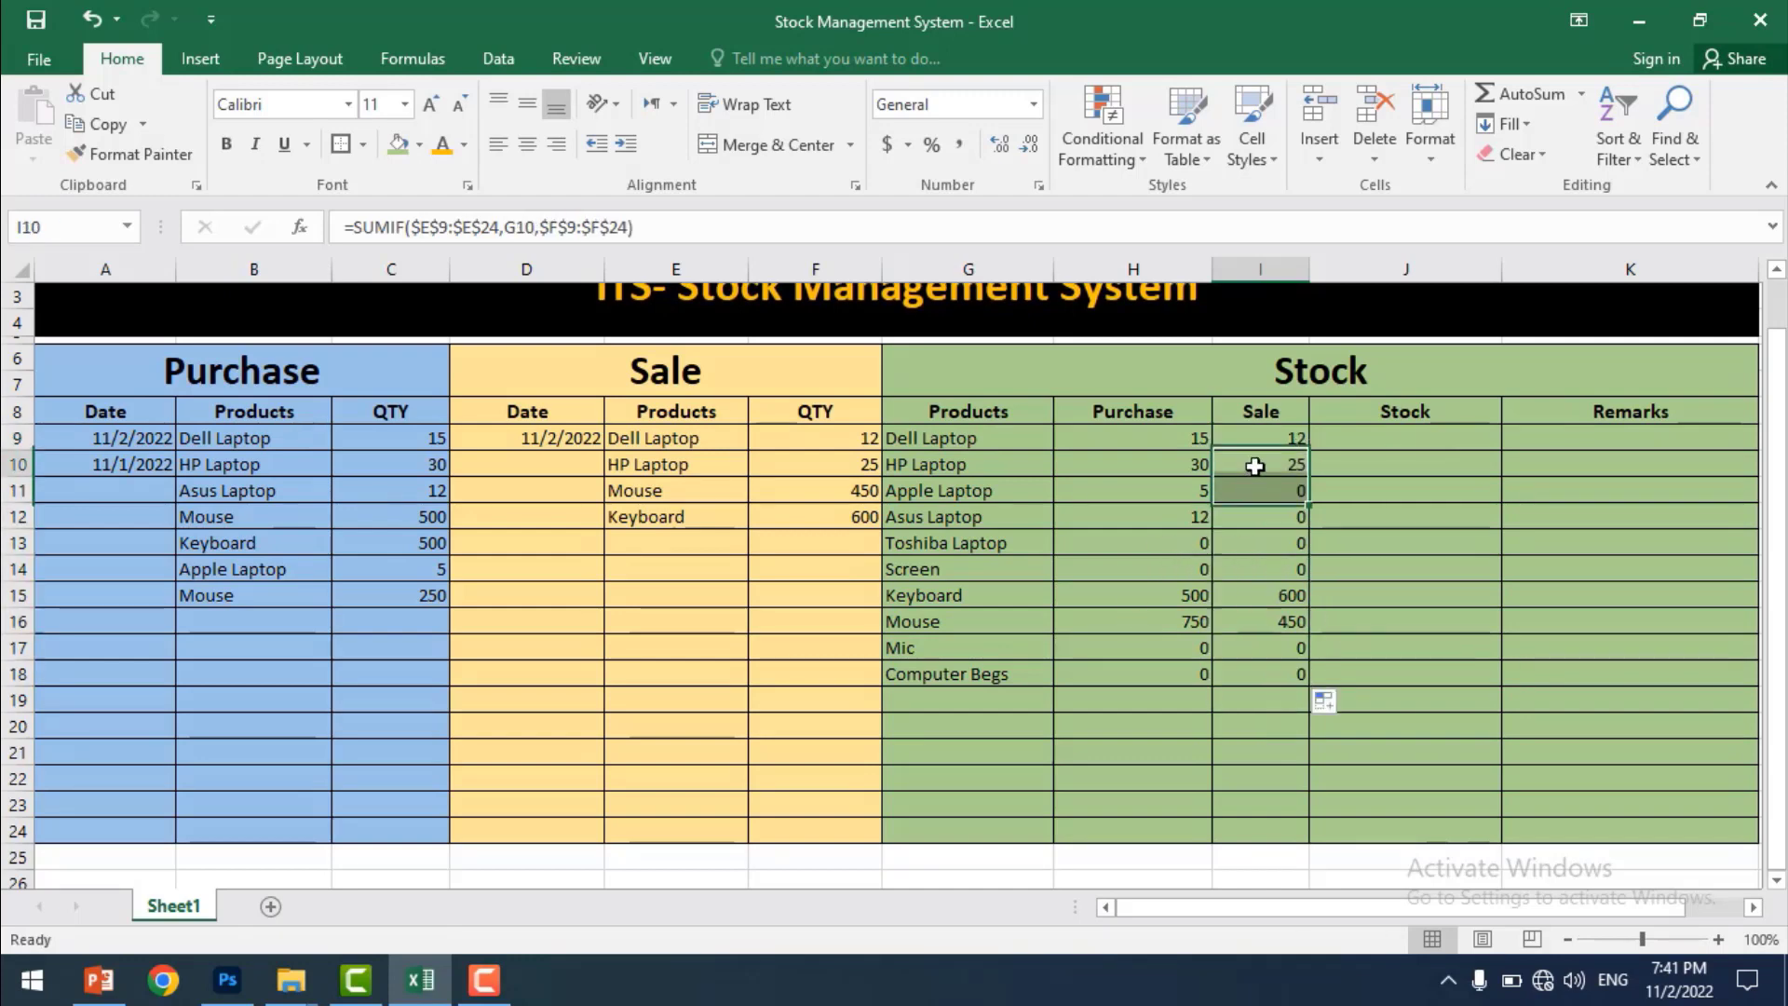
- Centre the Stock table's product, Purchase and Sale cells G9:I18
{"action": "left_click_drag", "start_coordinate": [1141, 410], "coordinate": [1156, 686]}
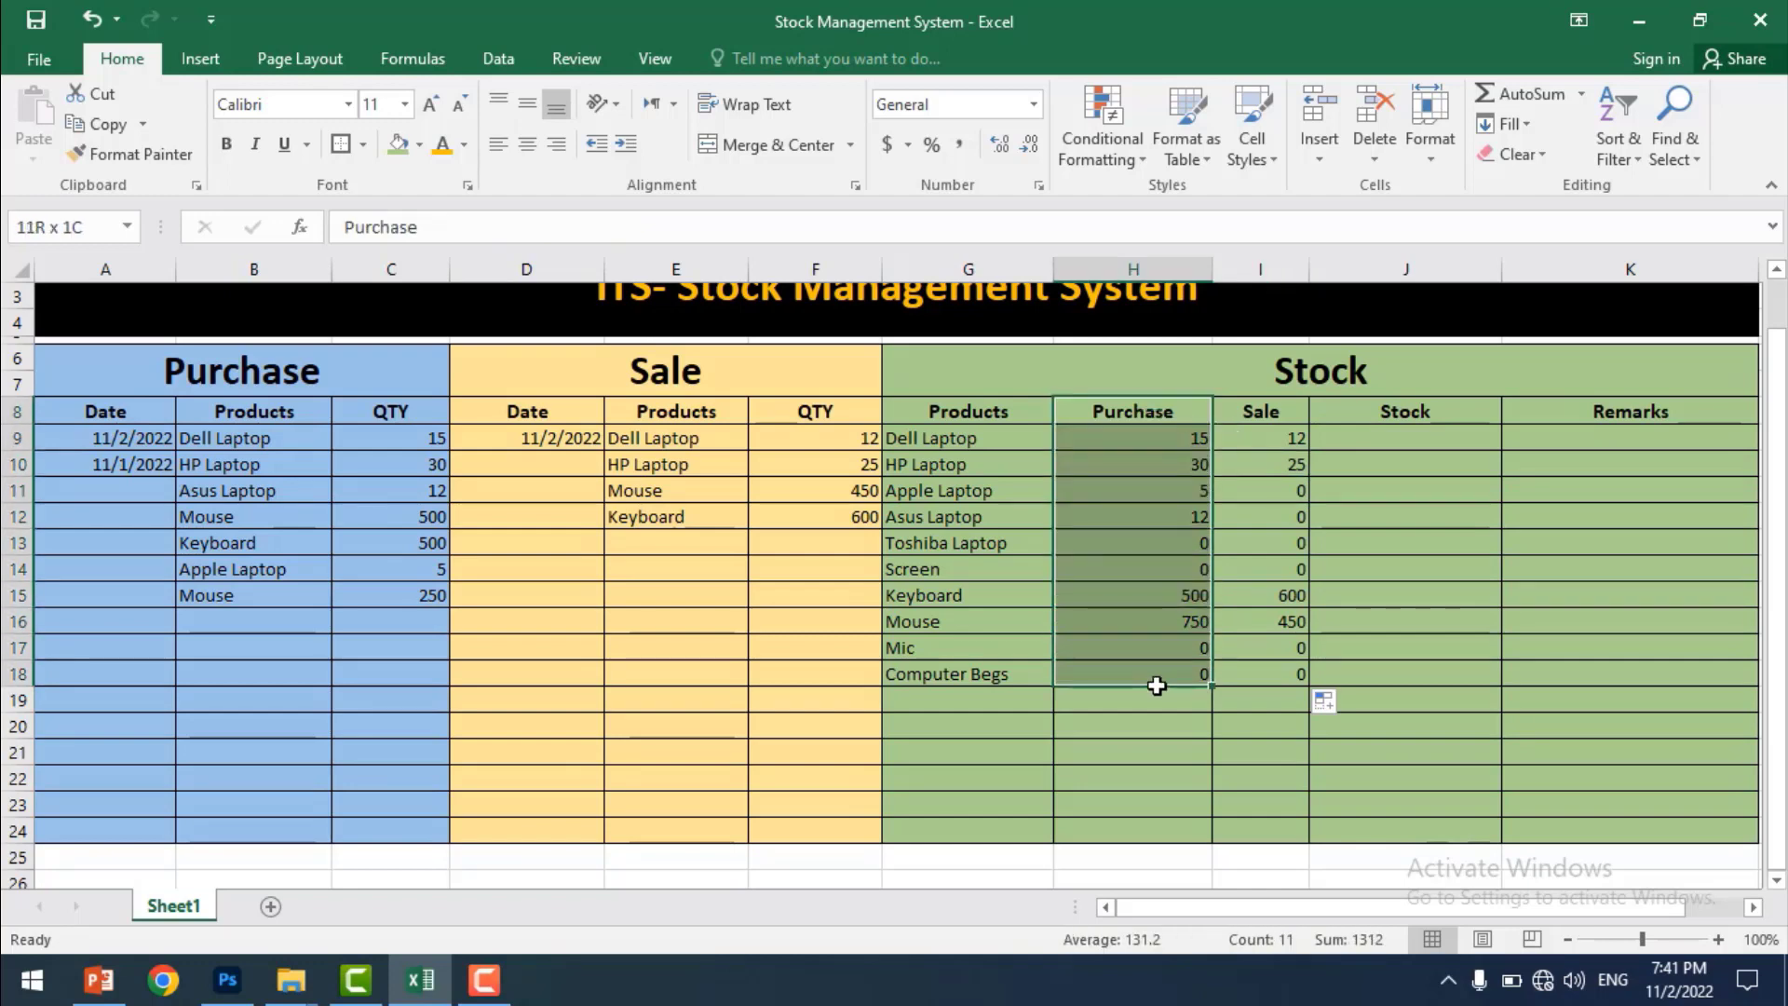
{"action": "left_click_drag", "start_coordinate": [985, 438], "coordinate": [1271, 682]}
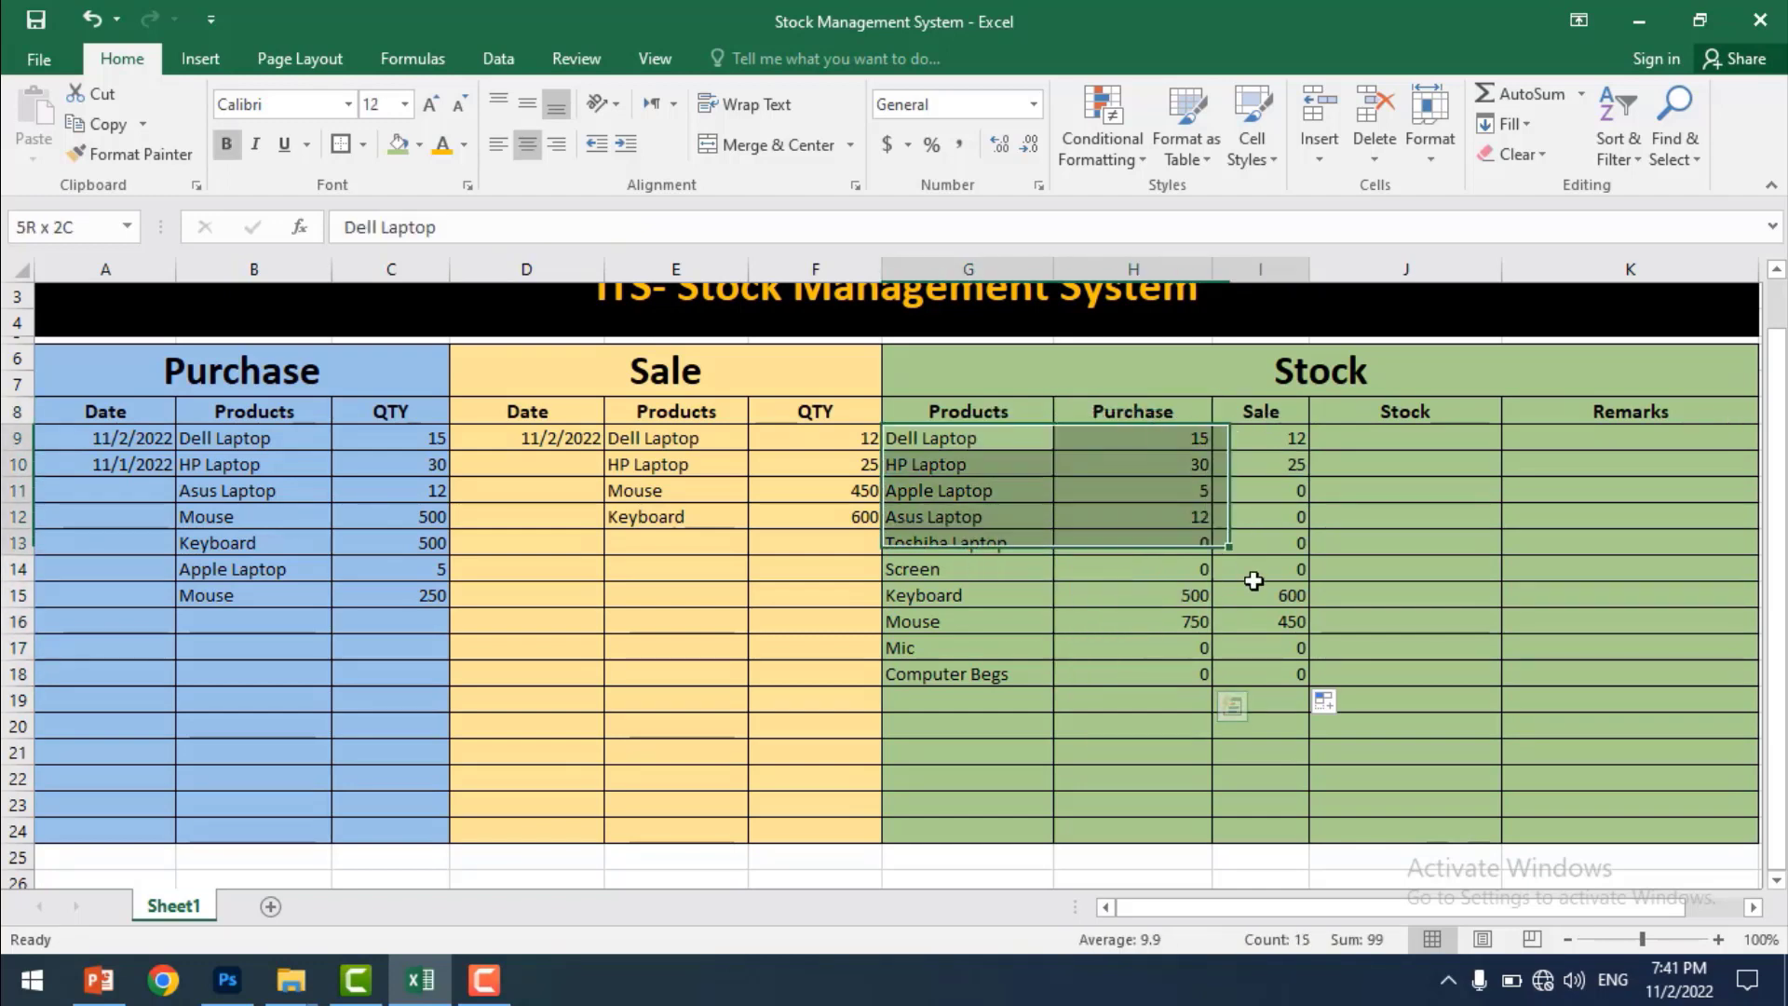
{"action": "left_click", "coordinate": [528, 144]}
{"action": "left_click", "coordinate": [1197, 566]}
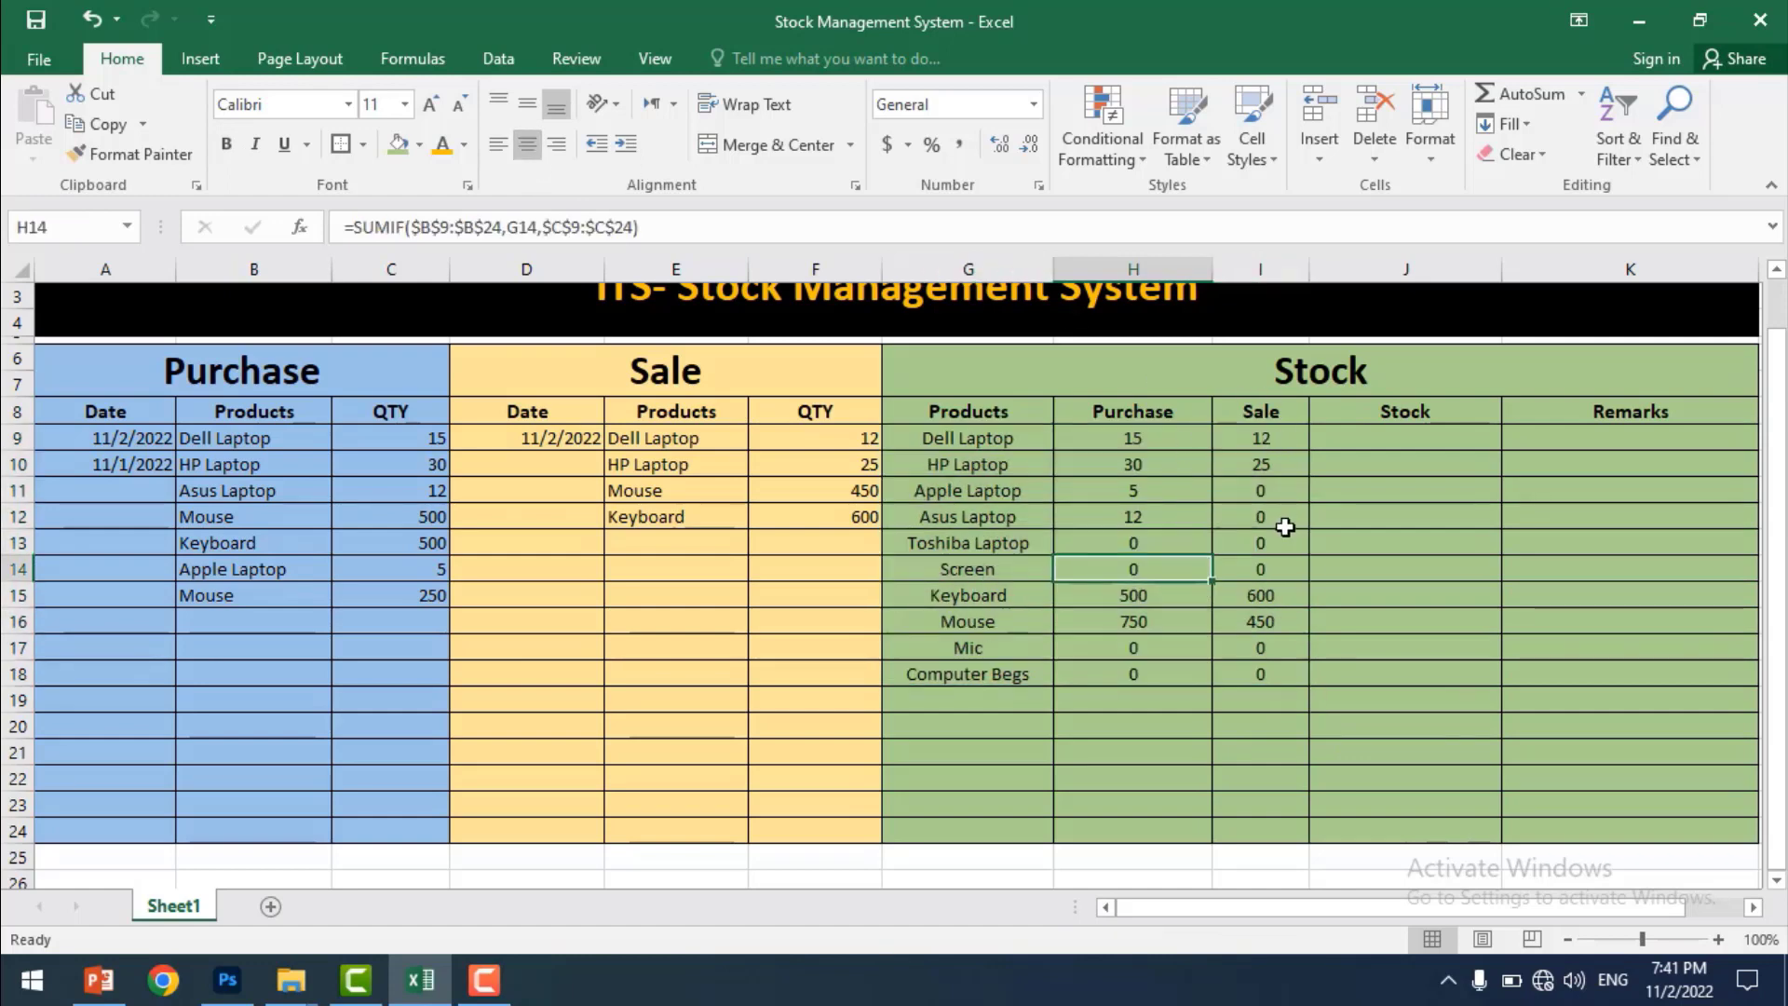
- Check the Purchase and Sale formulas for Dell, HP, Apple and Asus Laptop, then select B16
{"action": "left_click", "coordinate": [1385, 447]}
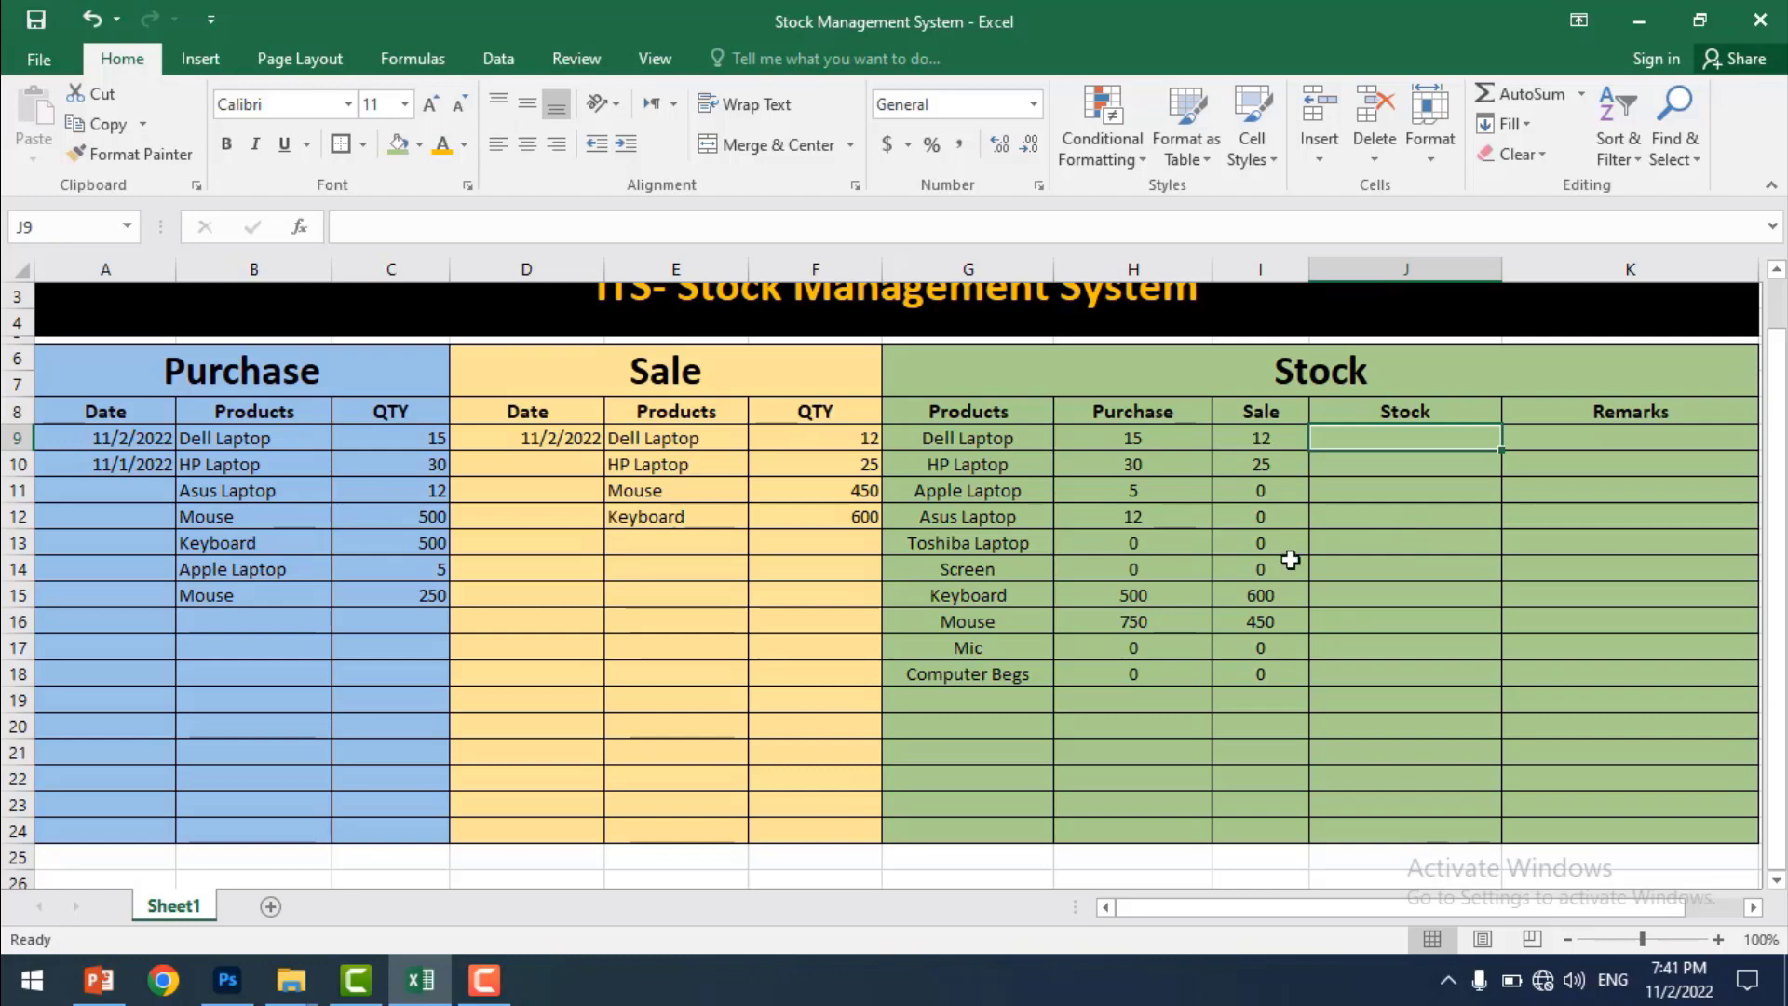
{"action": "left_click", "coordinate": [1240, 440]}
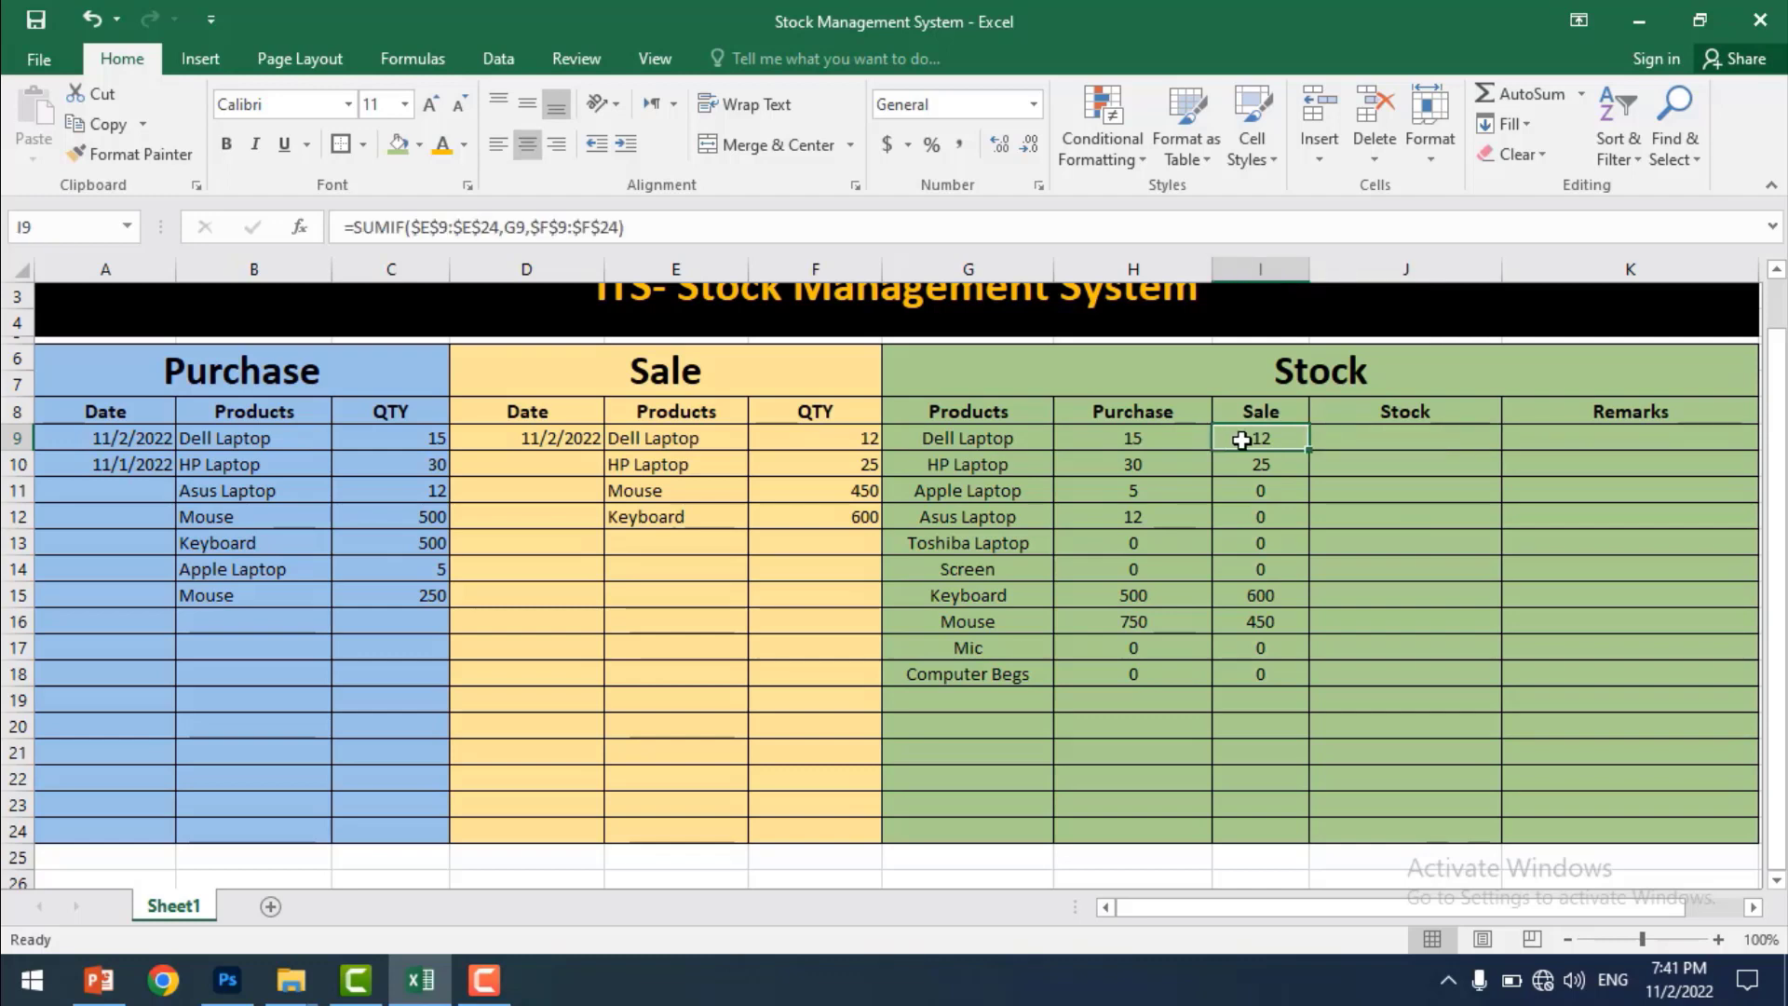
{"action": "left_click", "coordinate": [1125, 463]}
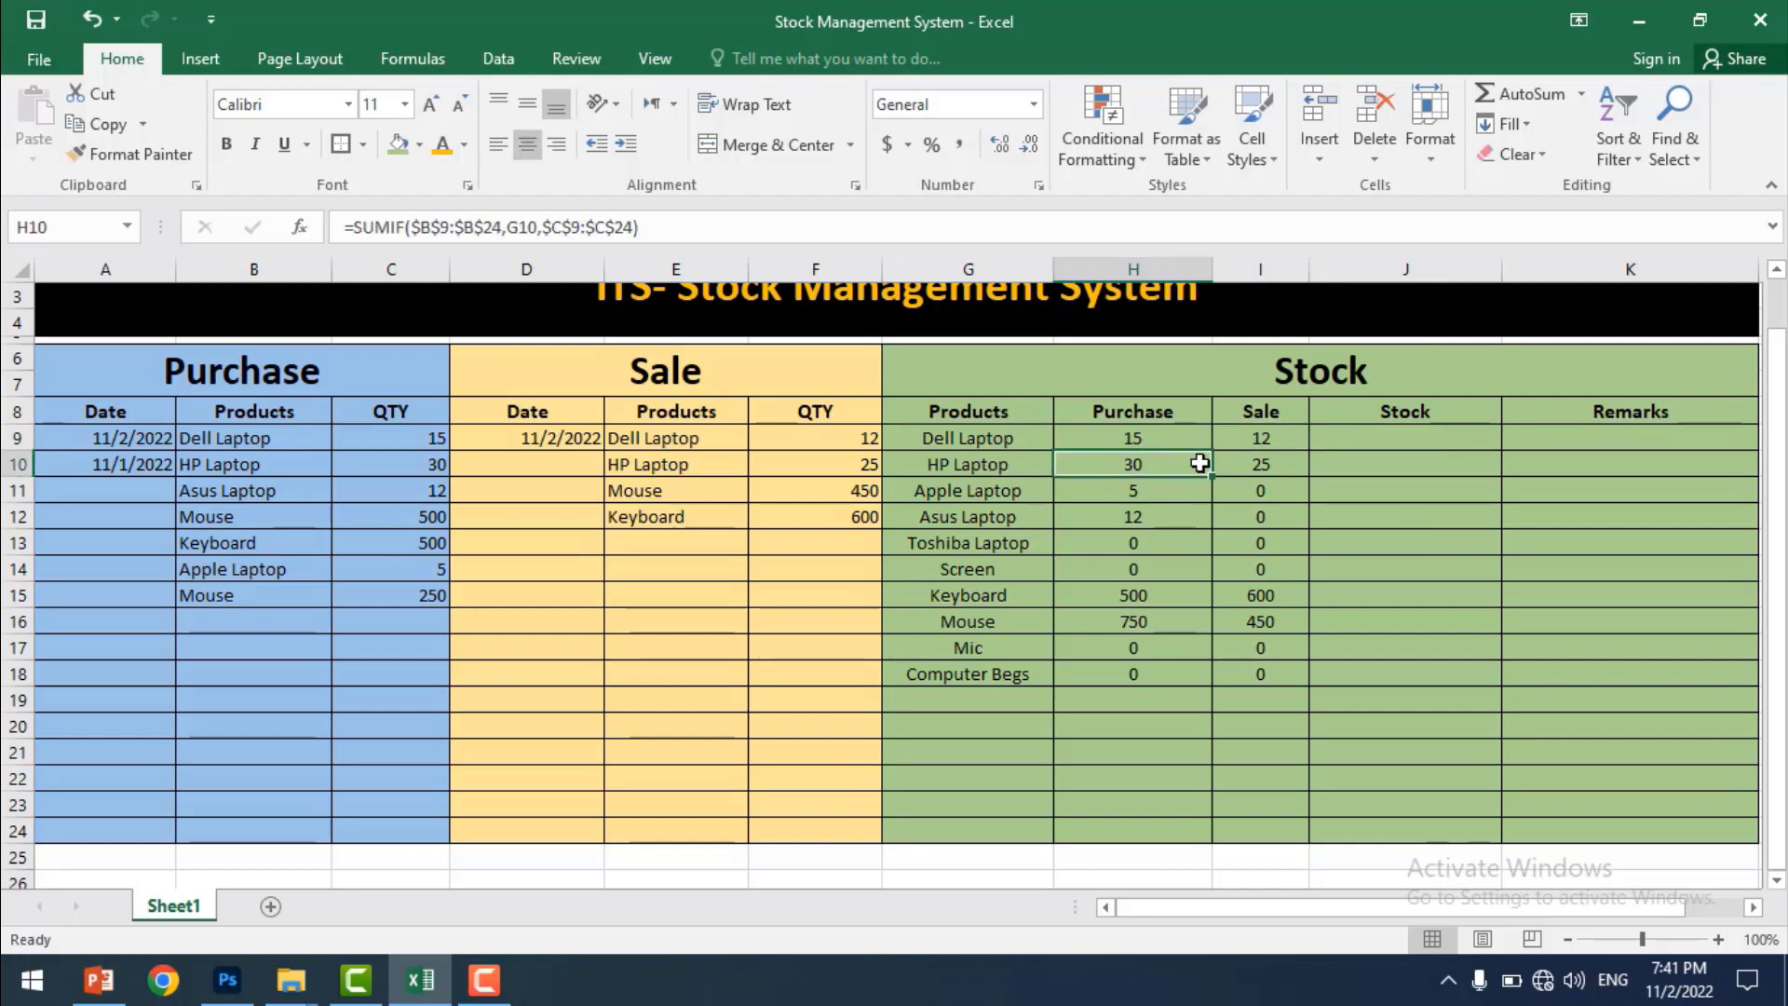
{"action": "left_click", "coordinate": [1265, 463]}
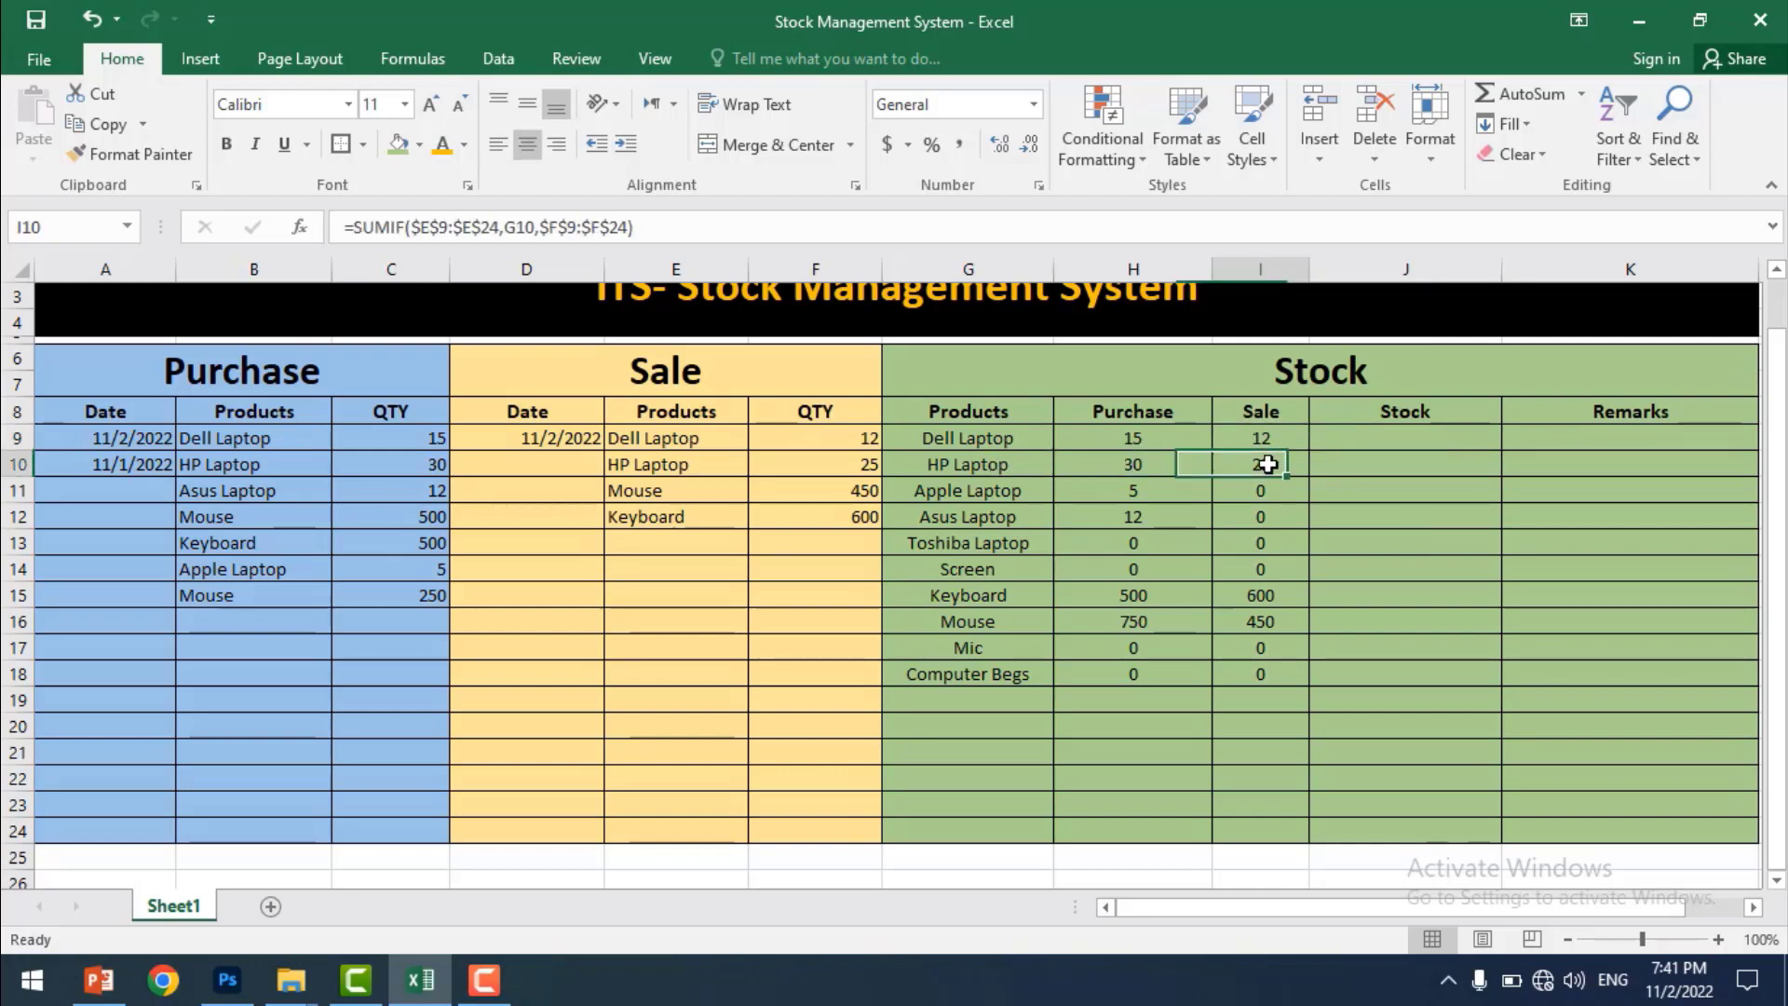
{"action": "left_click", "coordinate": [1131, 490]}
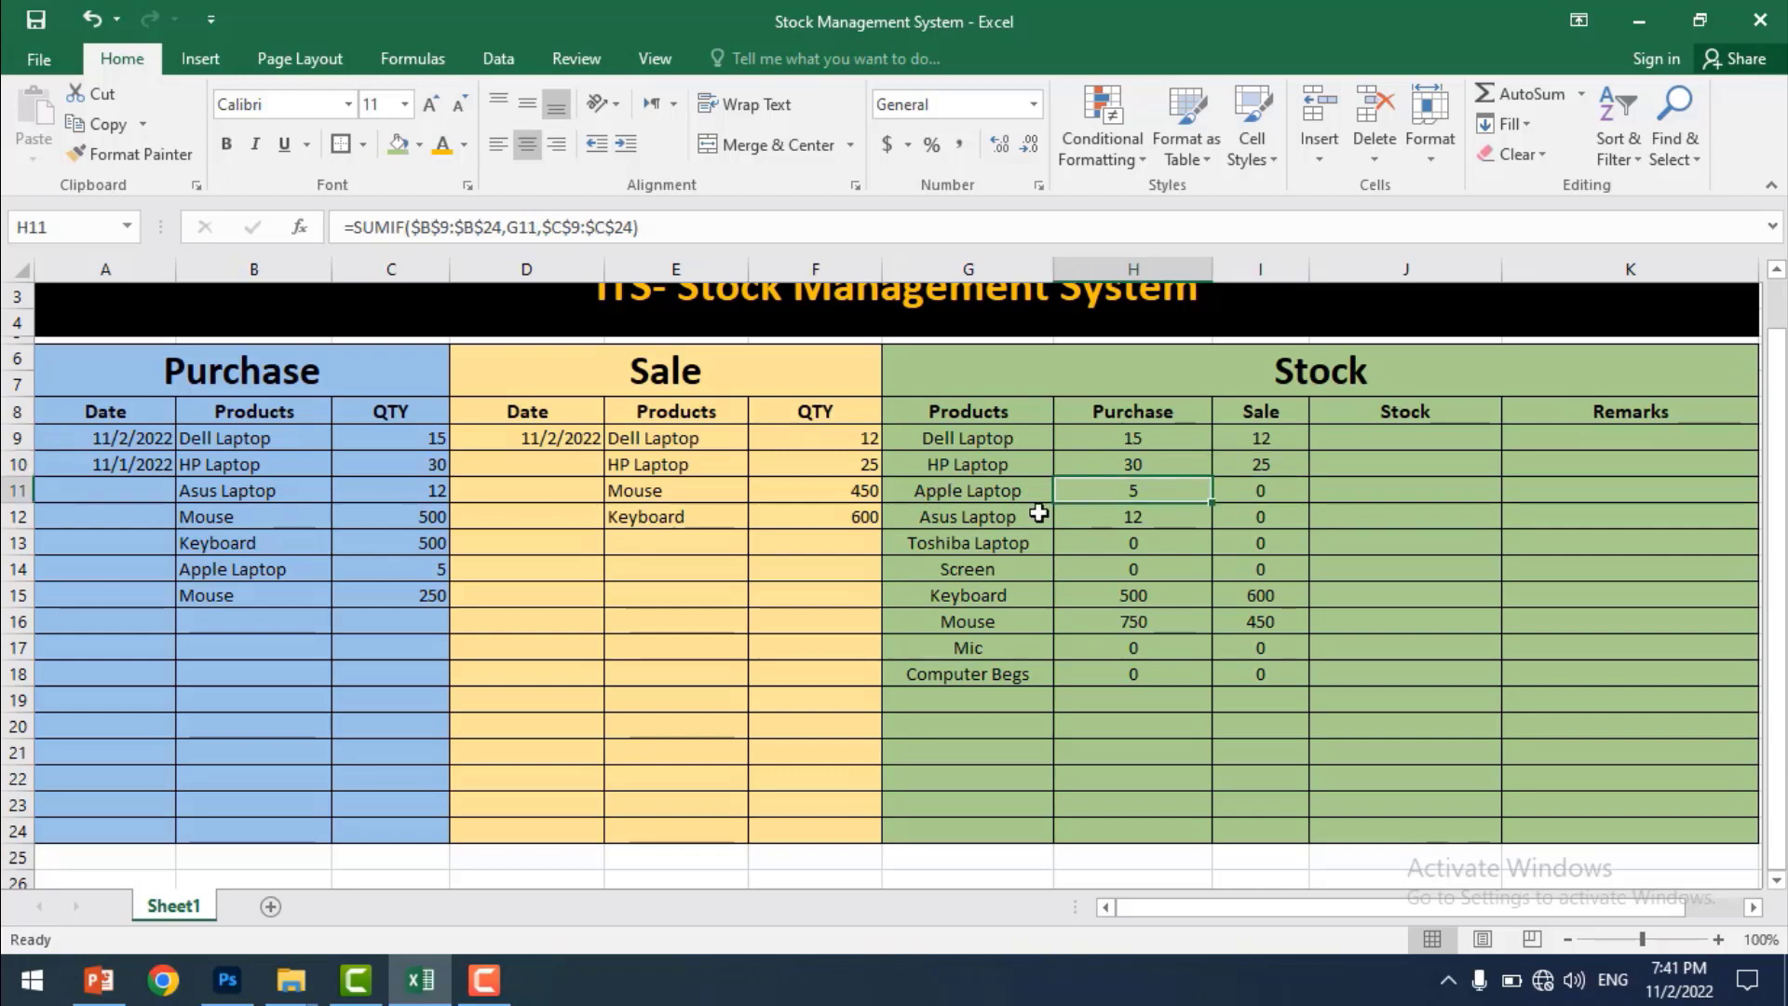
{"action": "left_click", "coordinate": [1102, 516]}
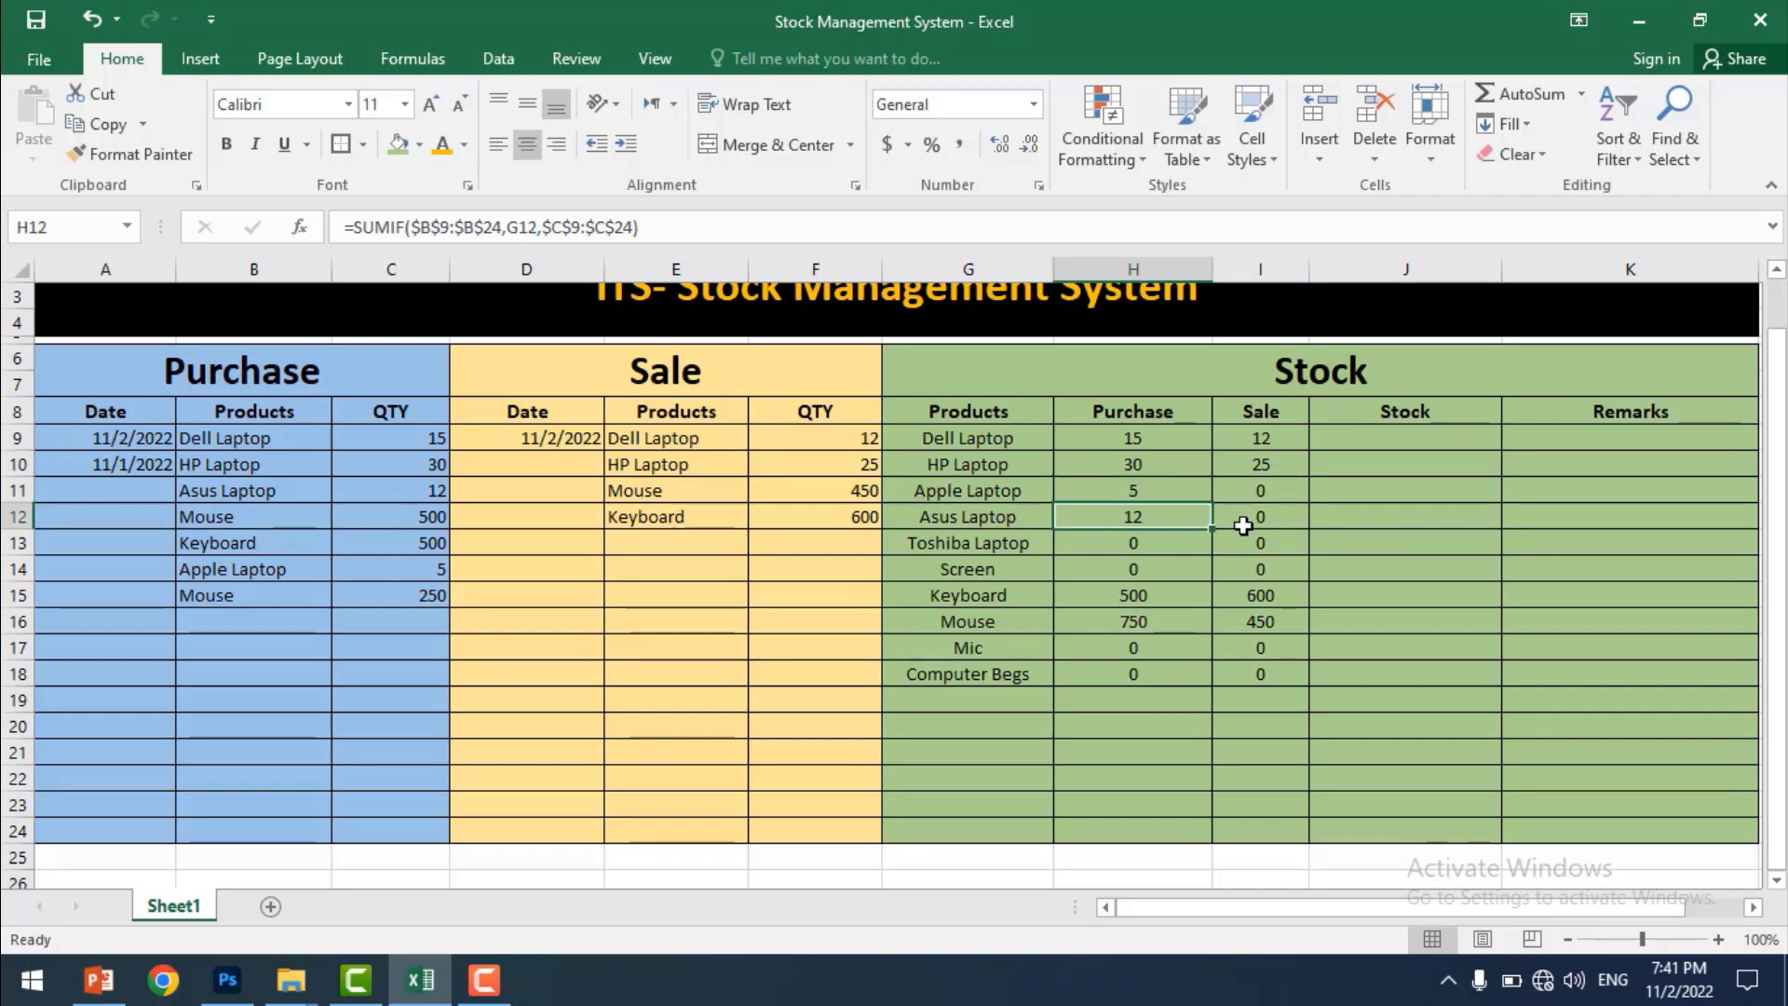
{"action": "left_click", "coordinate": [938, 543]}
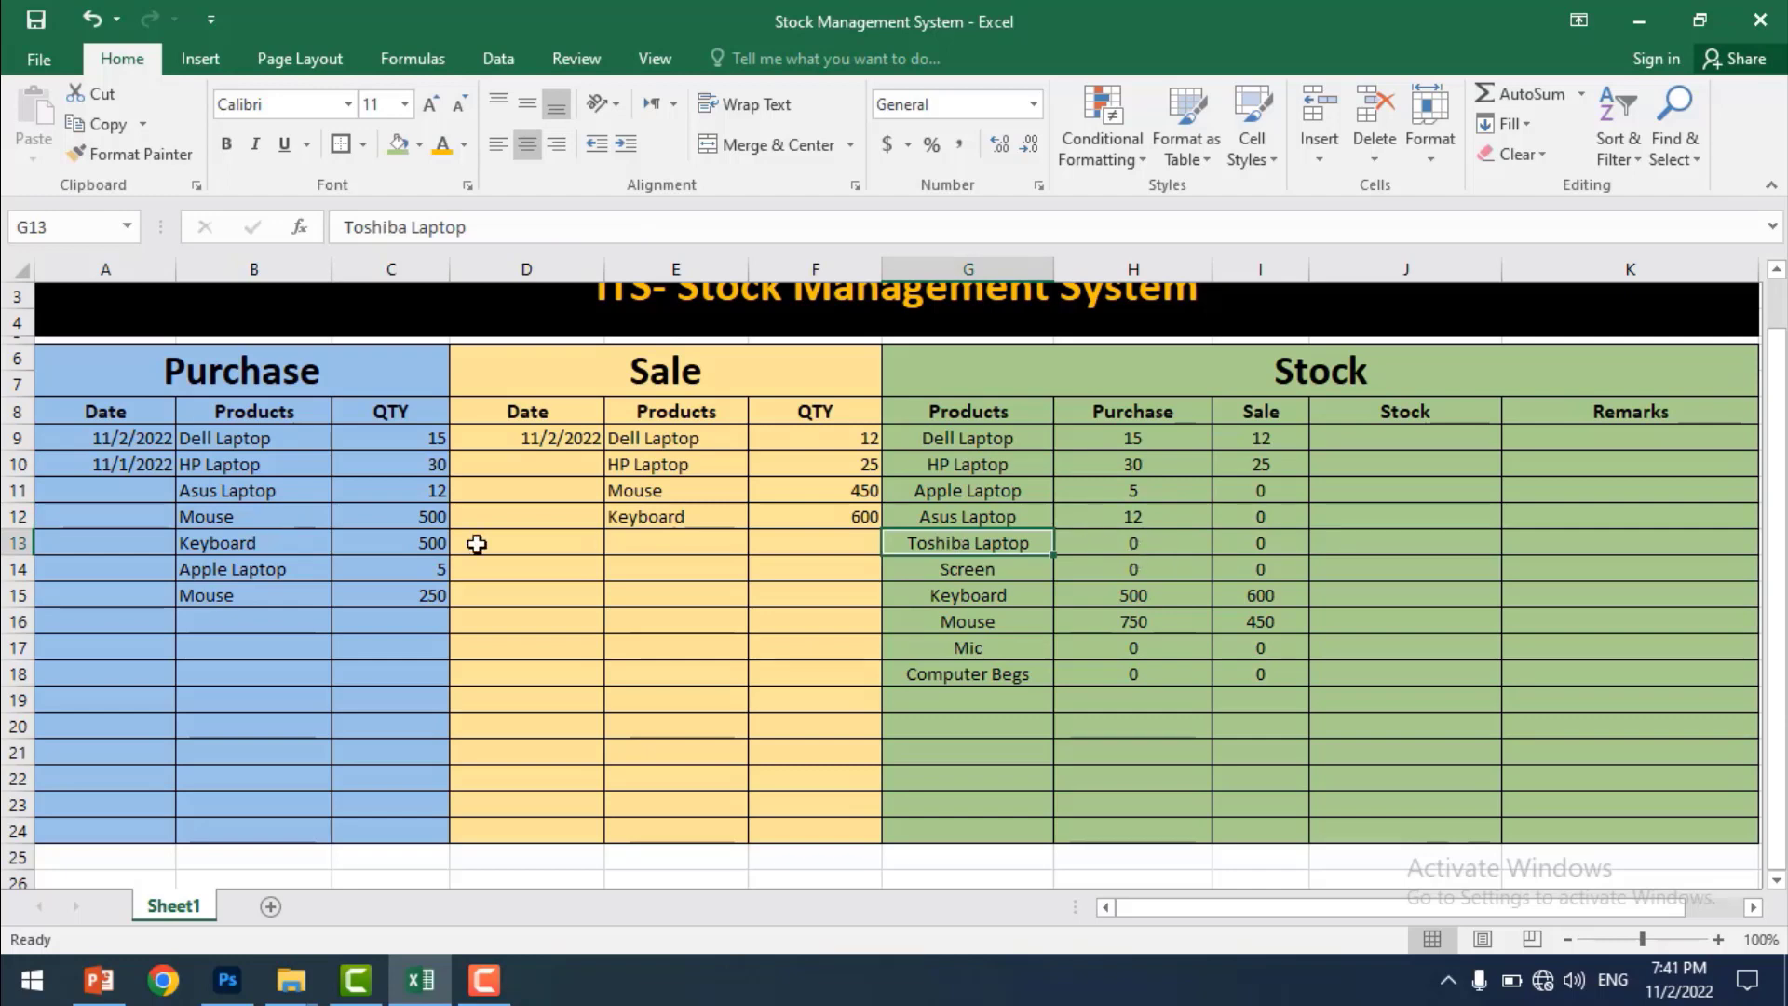
{"action": "left_click", "coordinate": [316, 618]}
- Record a Toshiba Laptop purchase of 25 in row 16 of the Purchase table
{"action": "left_click", "coordinate": [344, 622]}
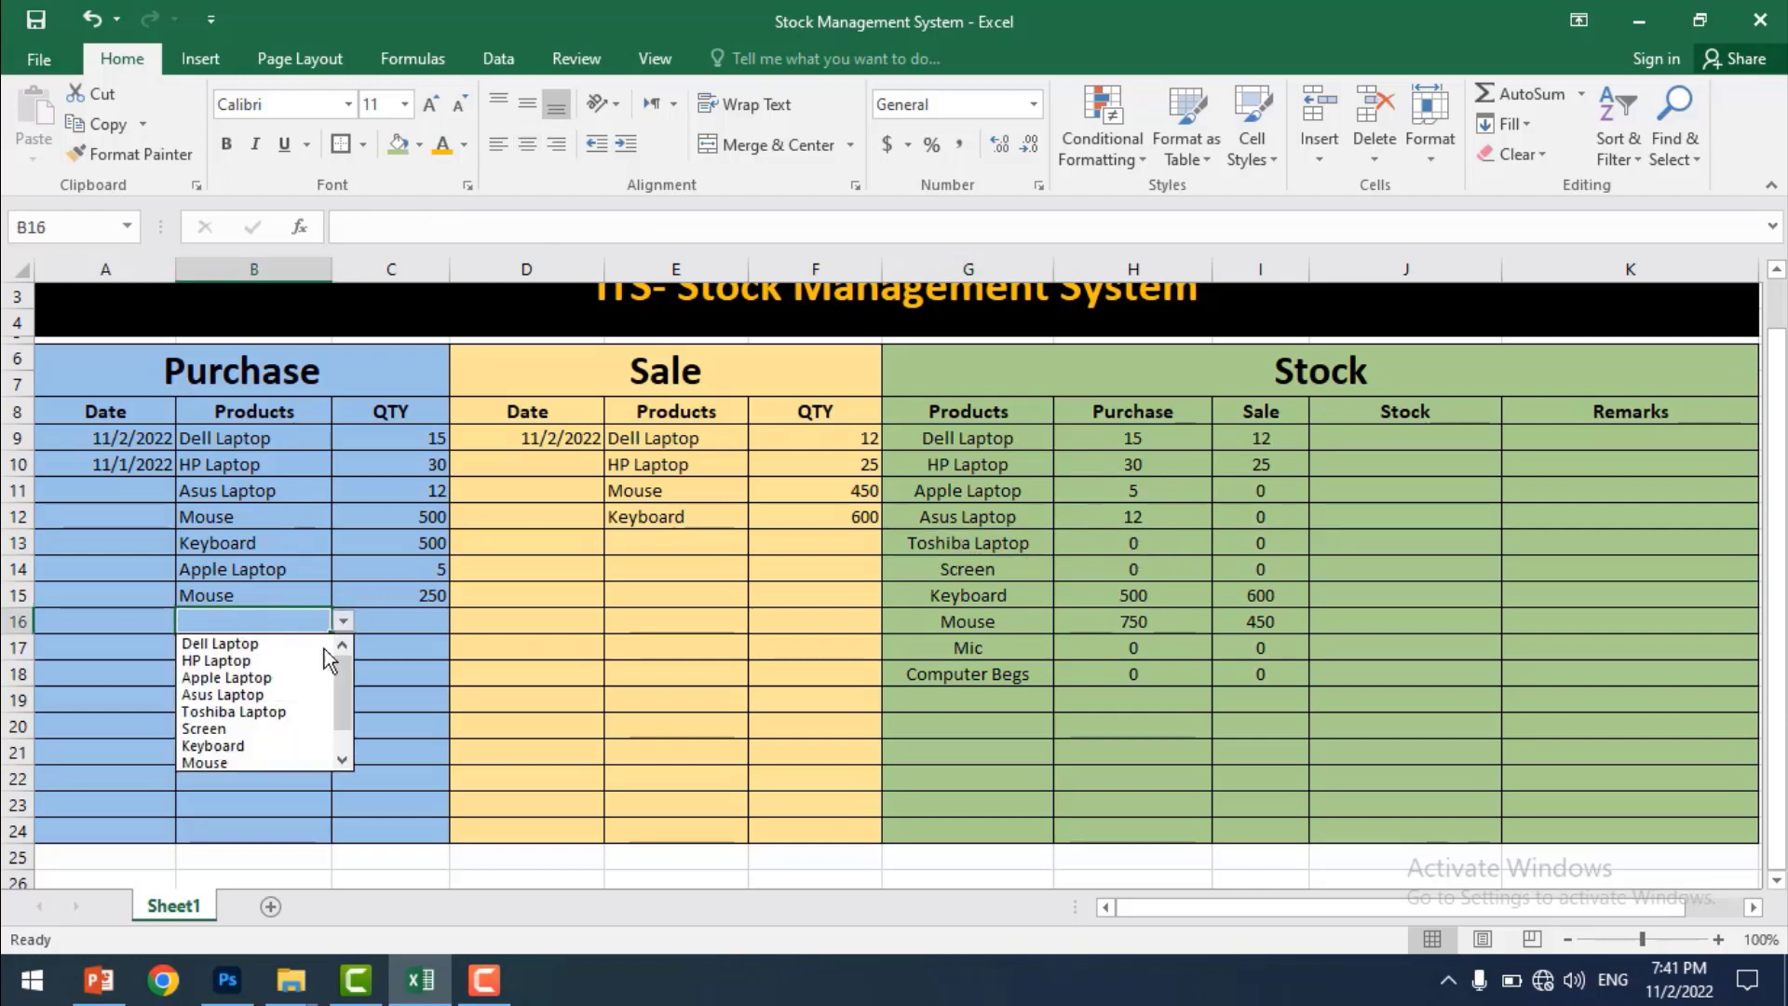
{"action": "left_click", "coordinate": [302, 703]}
{"action": "left_click", "coordinate": [394, 628]}
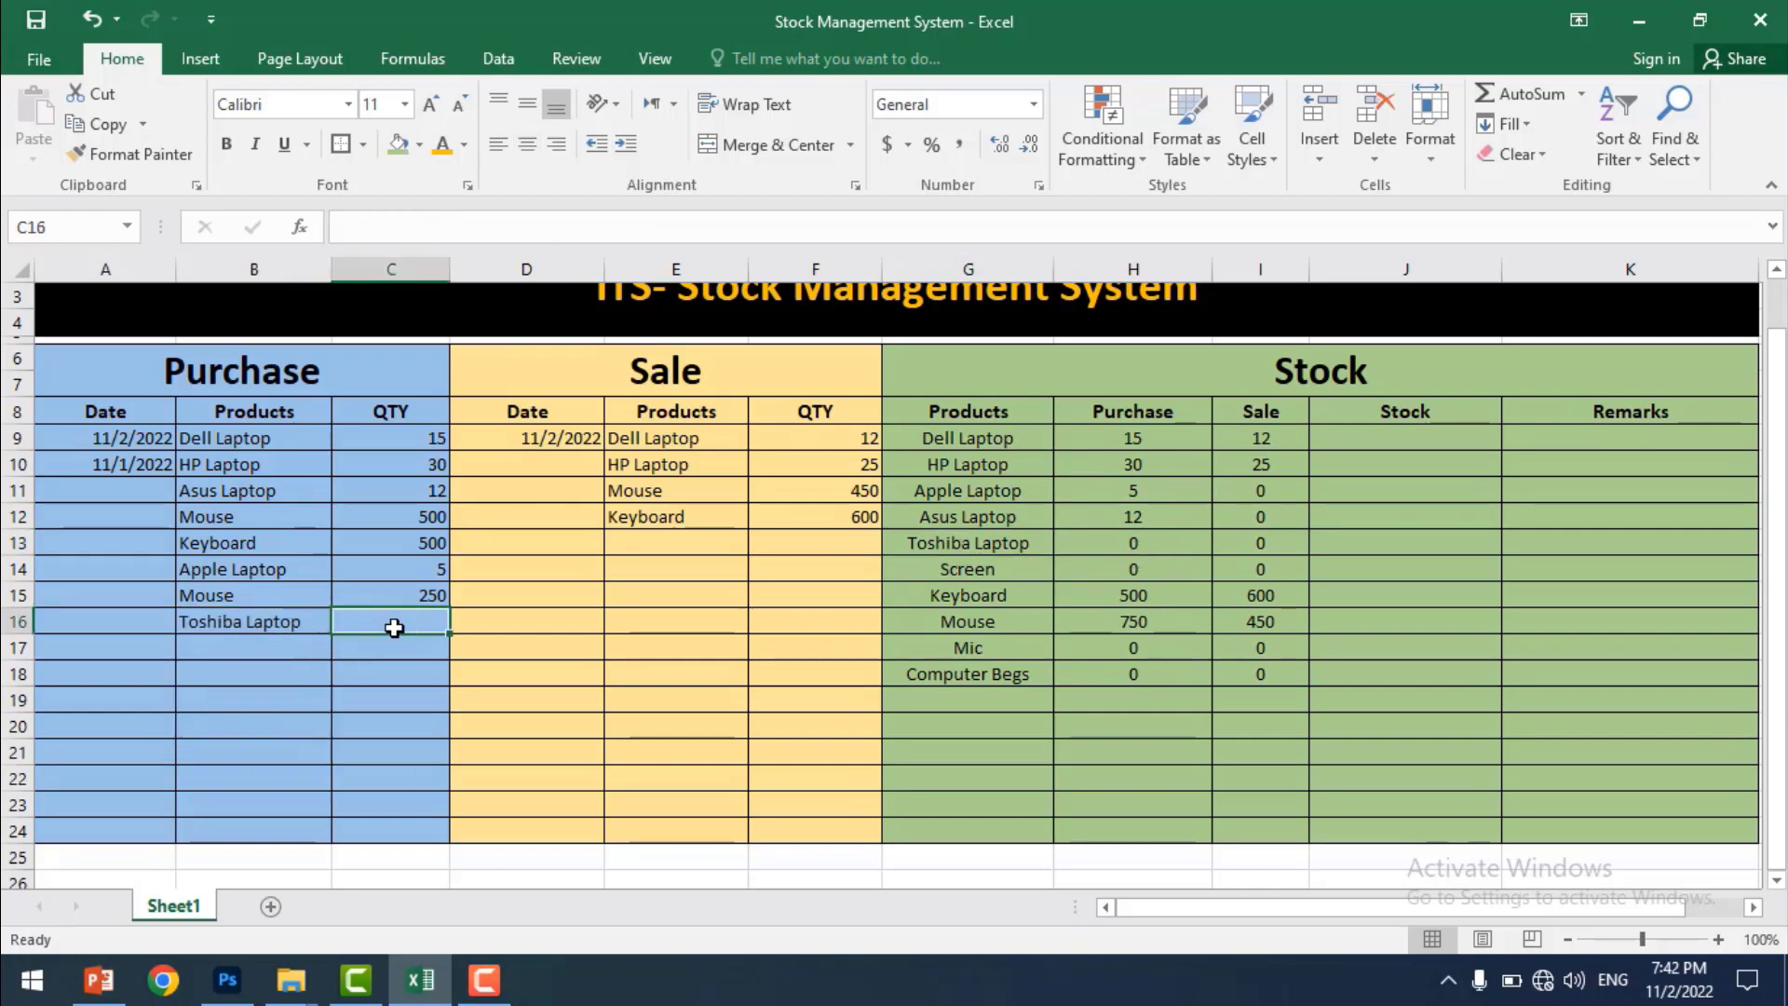
{"action": "type", "text": "25"}
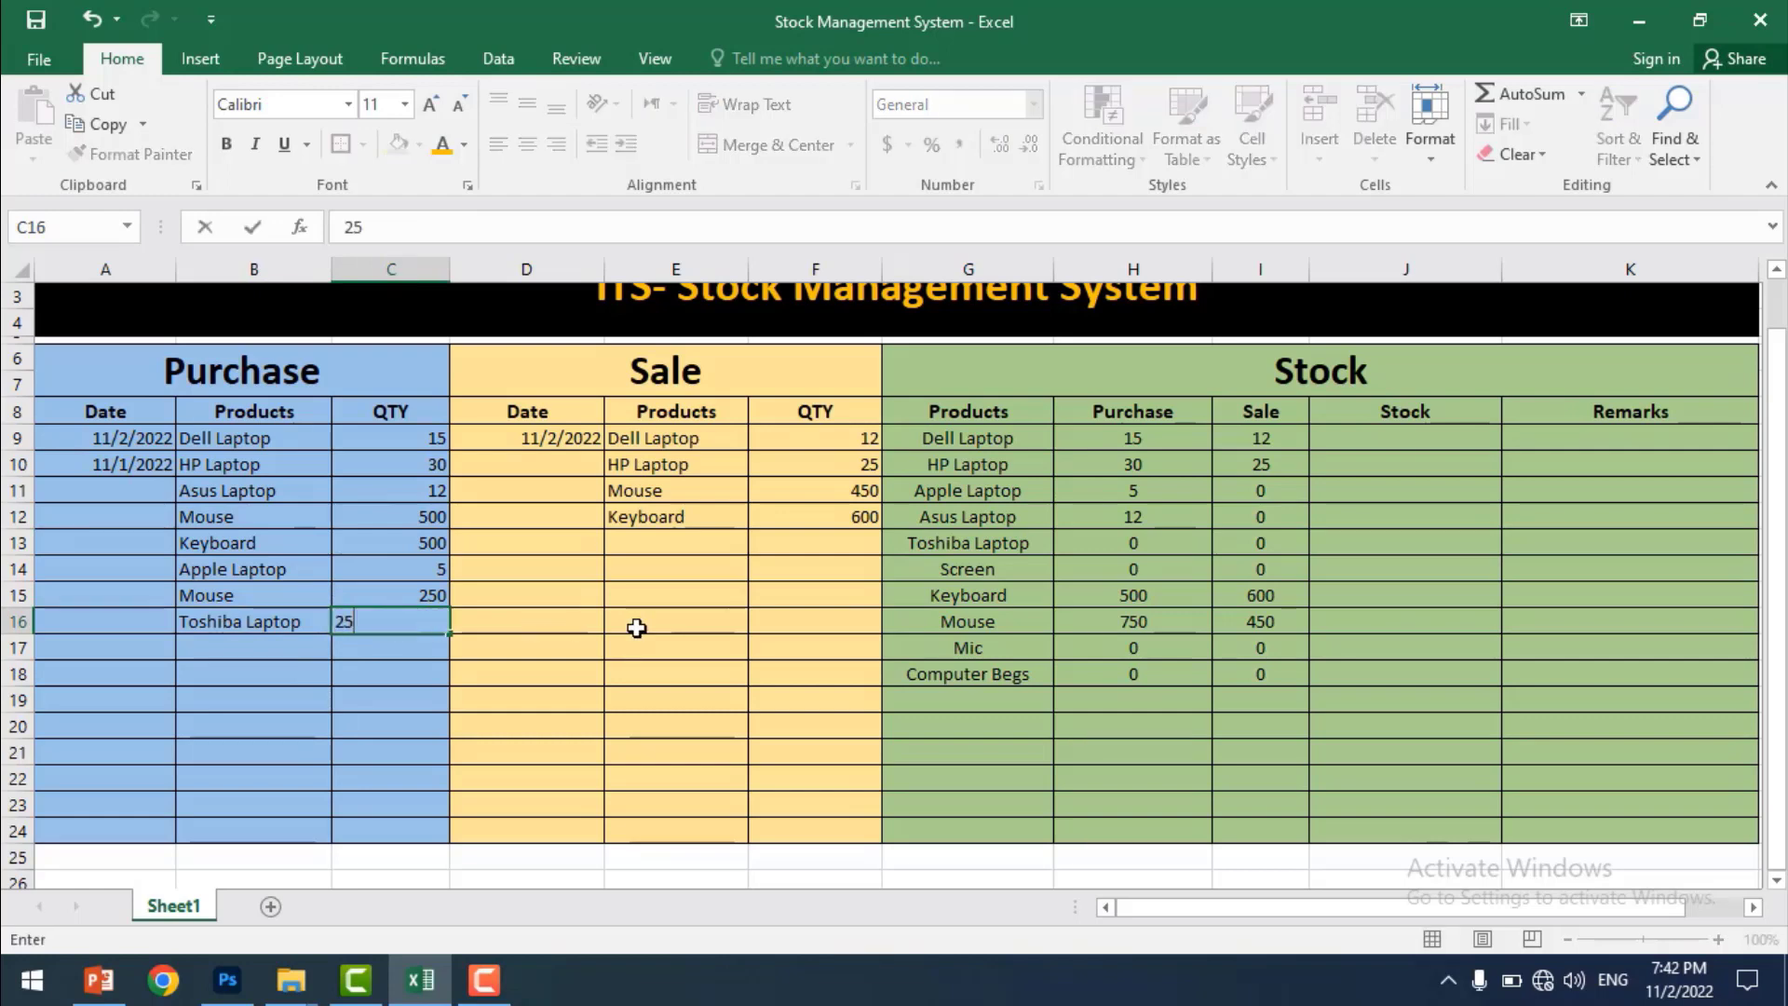
{"action": "left_click", "coordinate": [683, 624]}
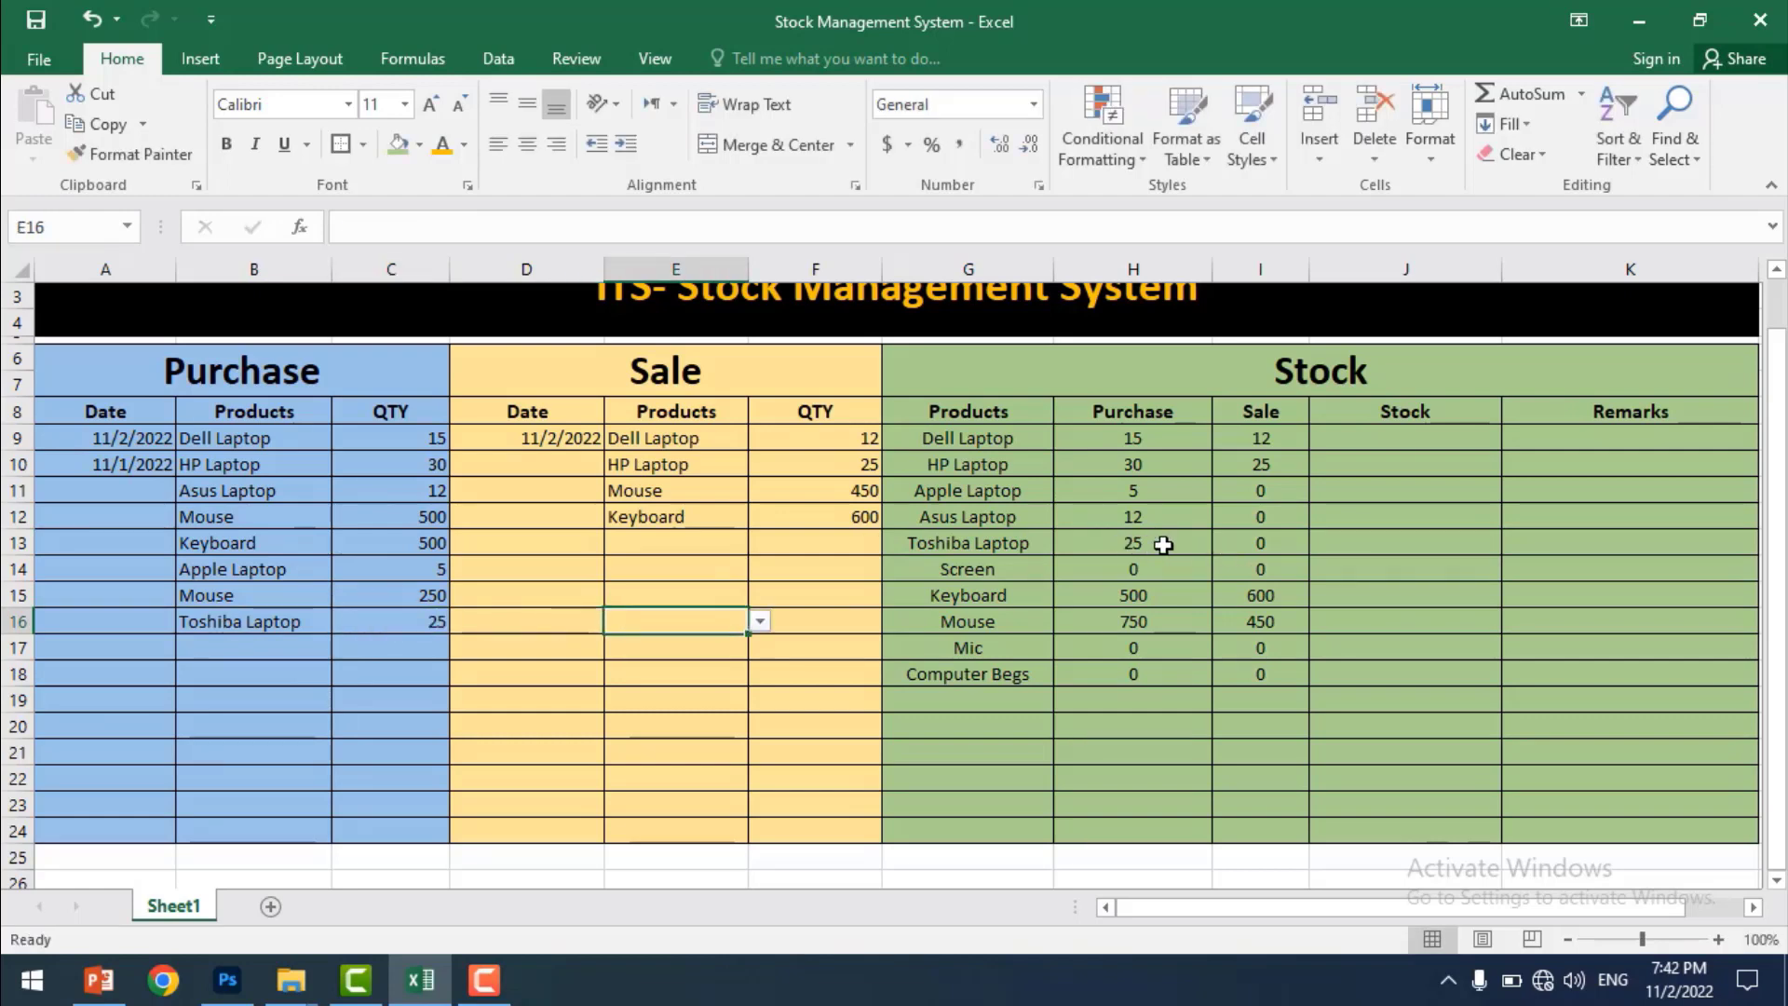
- Record a Toshiba Laptop sale of 19 in row 13 of the Sale table
{"action": "left_click", "coordinate": [680, 543]}
{"action": "left_click", "coordinate": [759, 544]}
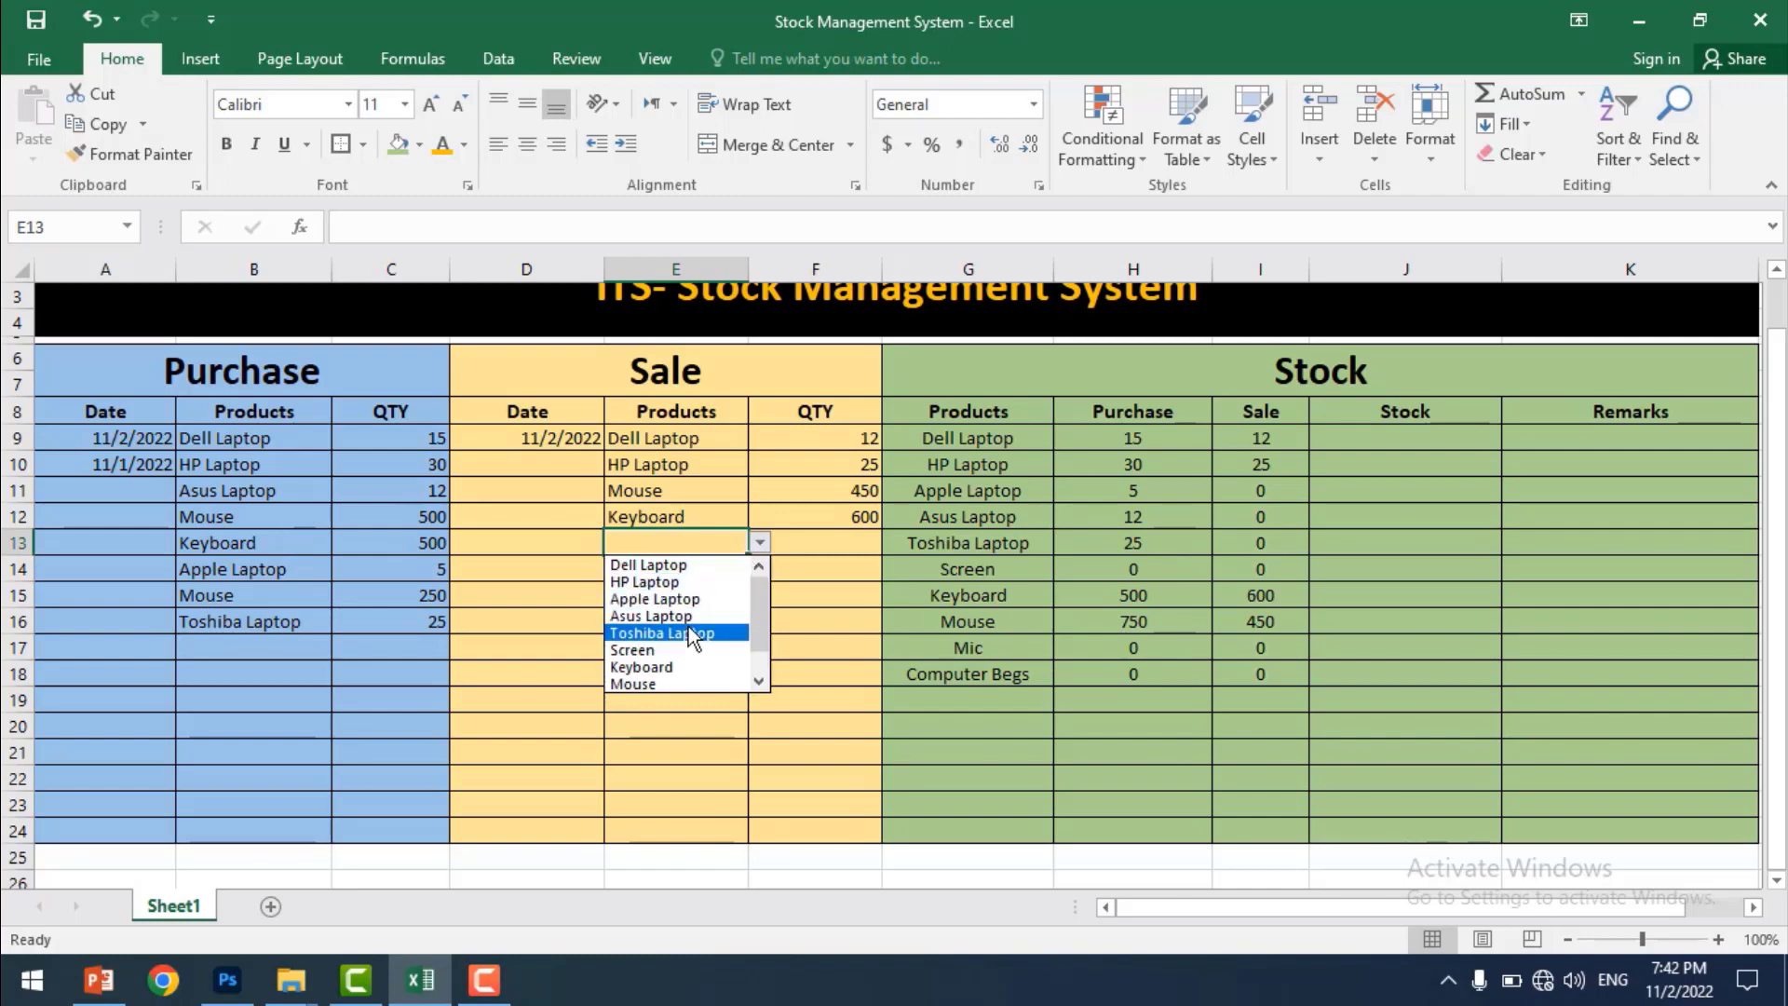
{"action": "left_click", "coordinate": [697, 633]}
{"action": "left_click", "coordinate": [833, 545]}
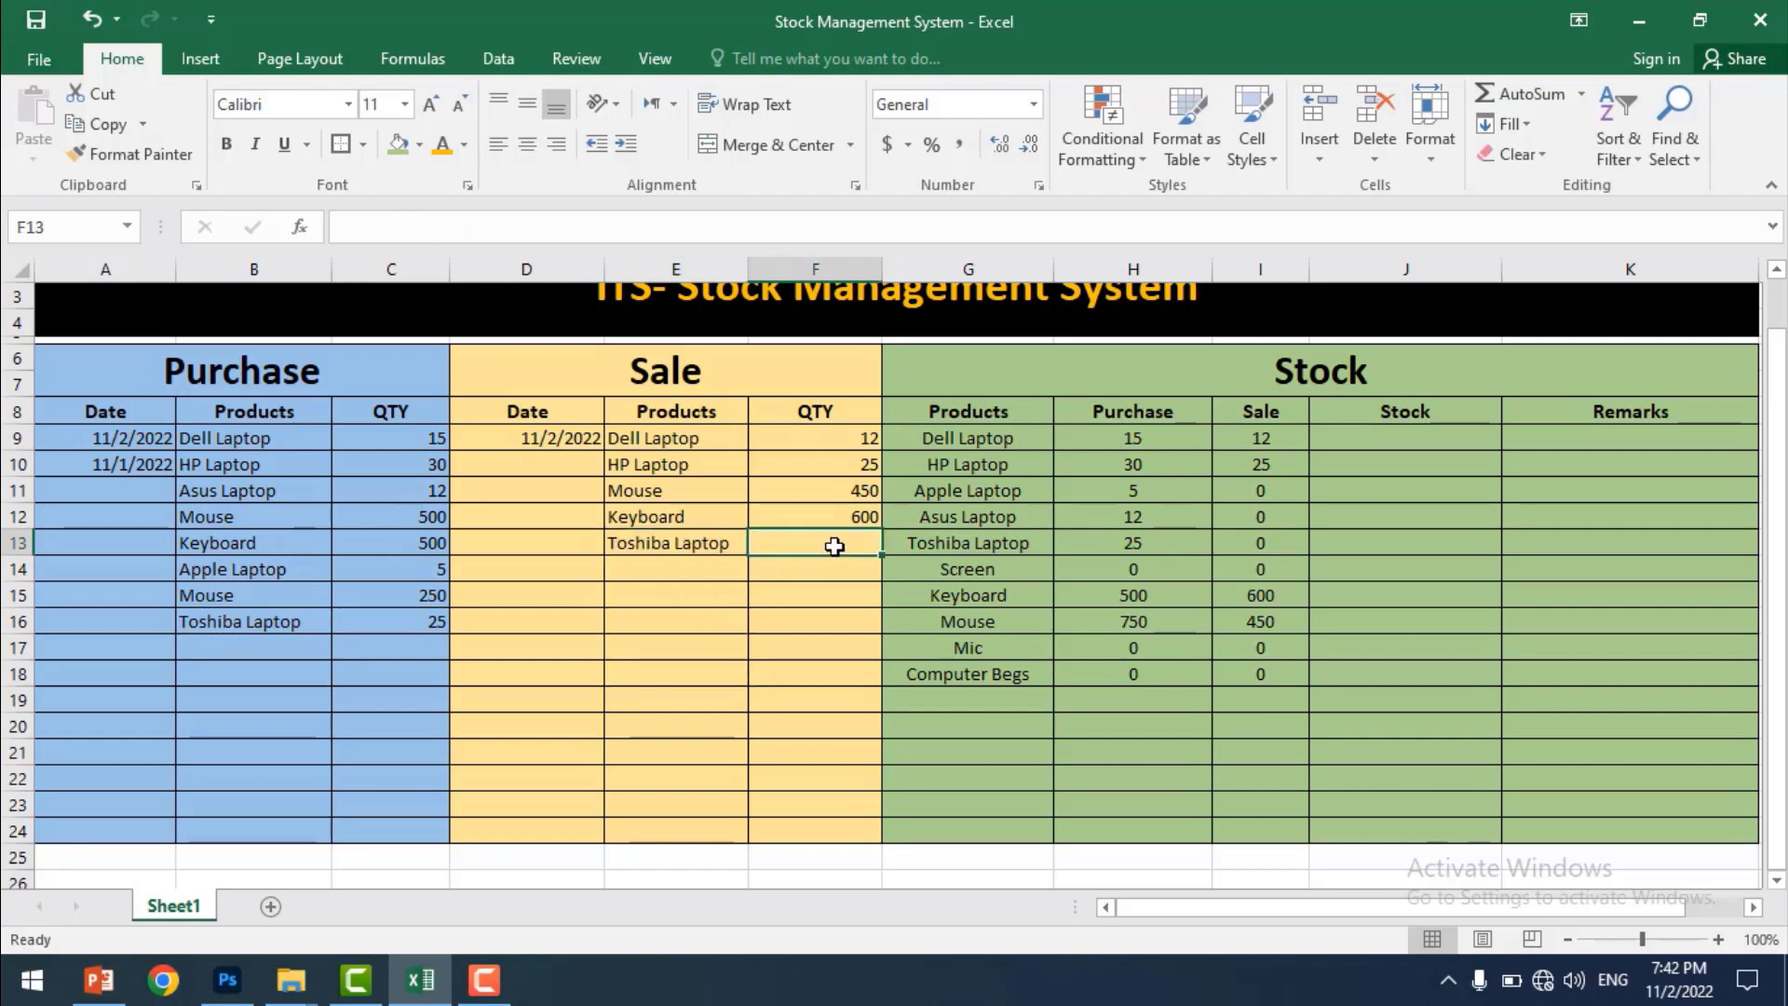
{"action": "type", "text": "1"}
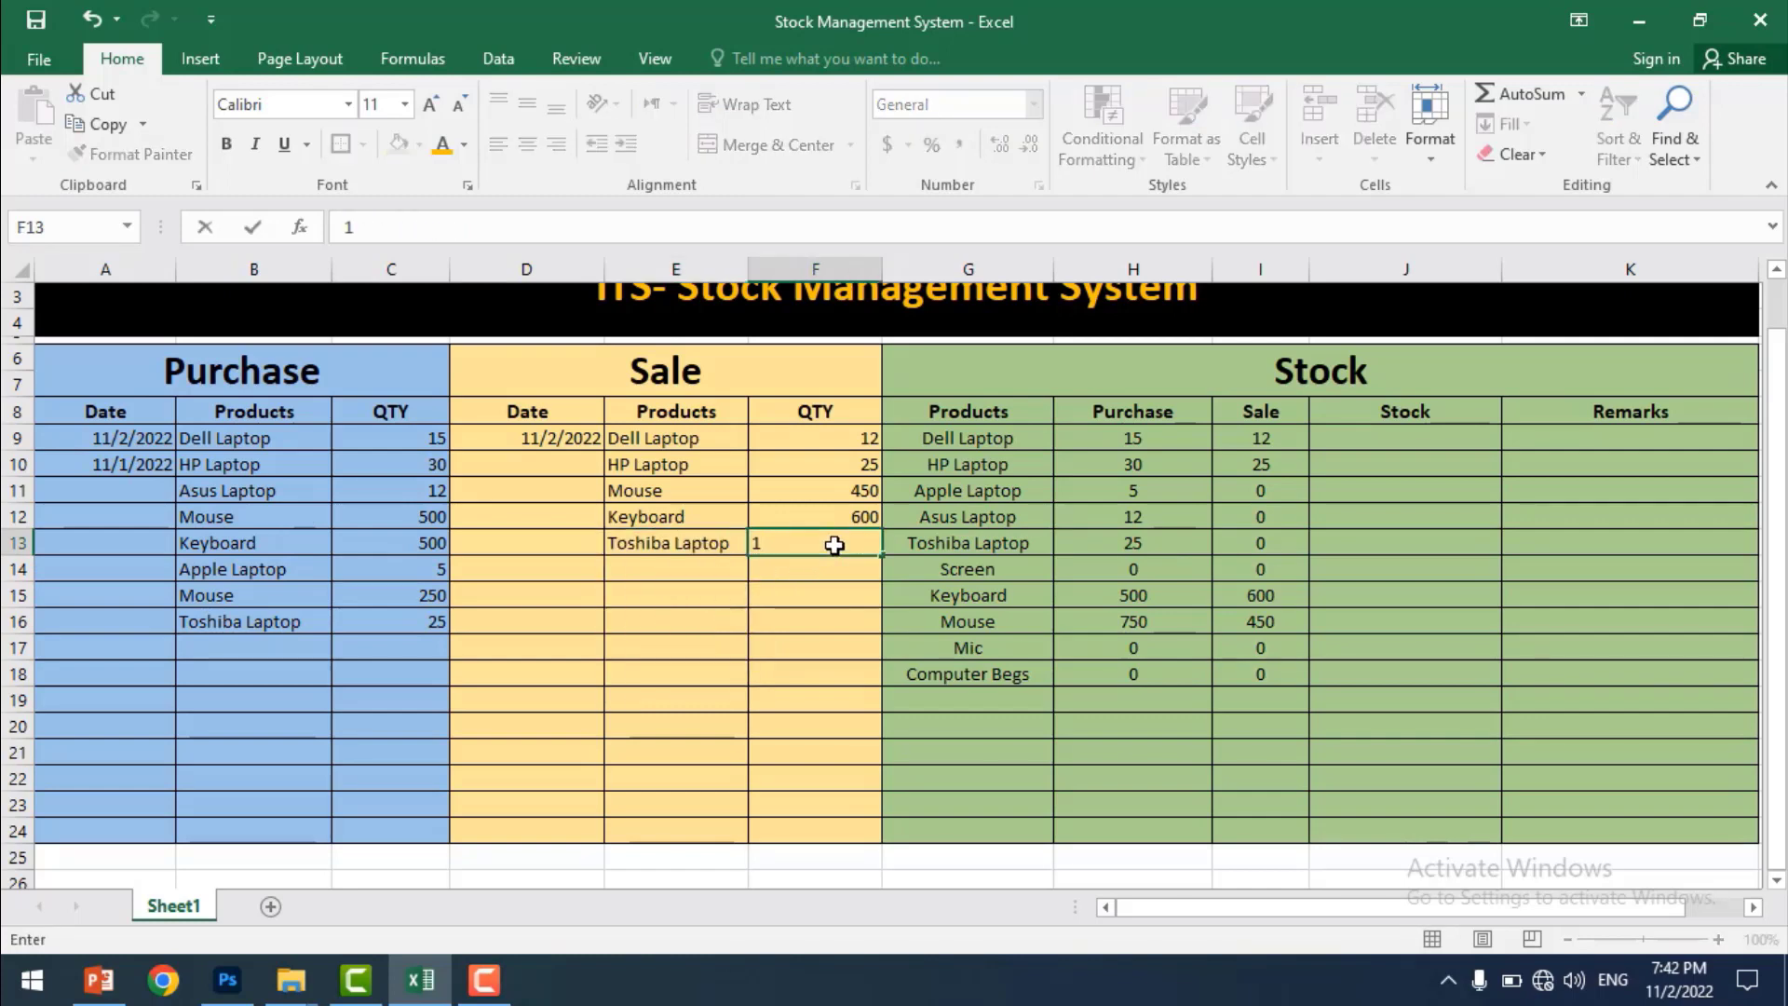
{"action": "type", "text": "9"}
{"action": "left_click", "coordinate": [987, 650]}
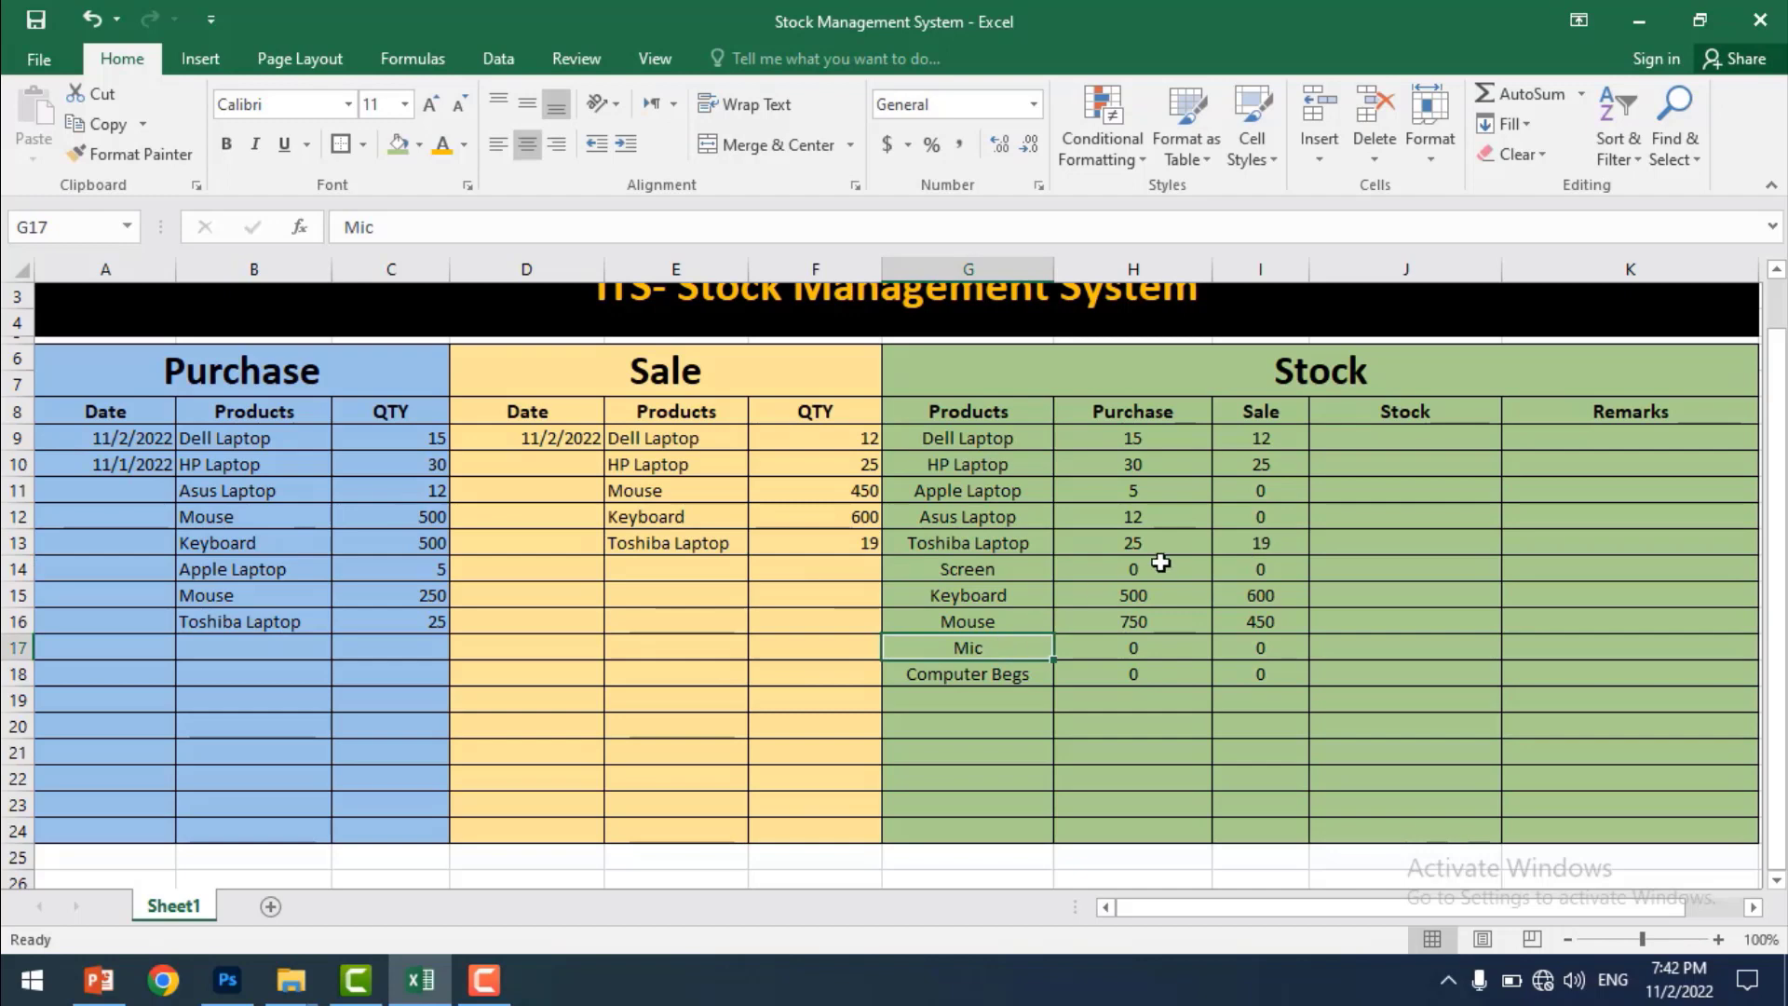
{"action": "left_click", "coordinate": [1269, 543]}
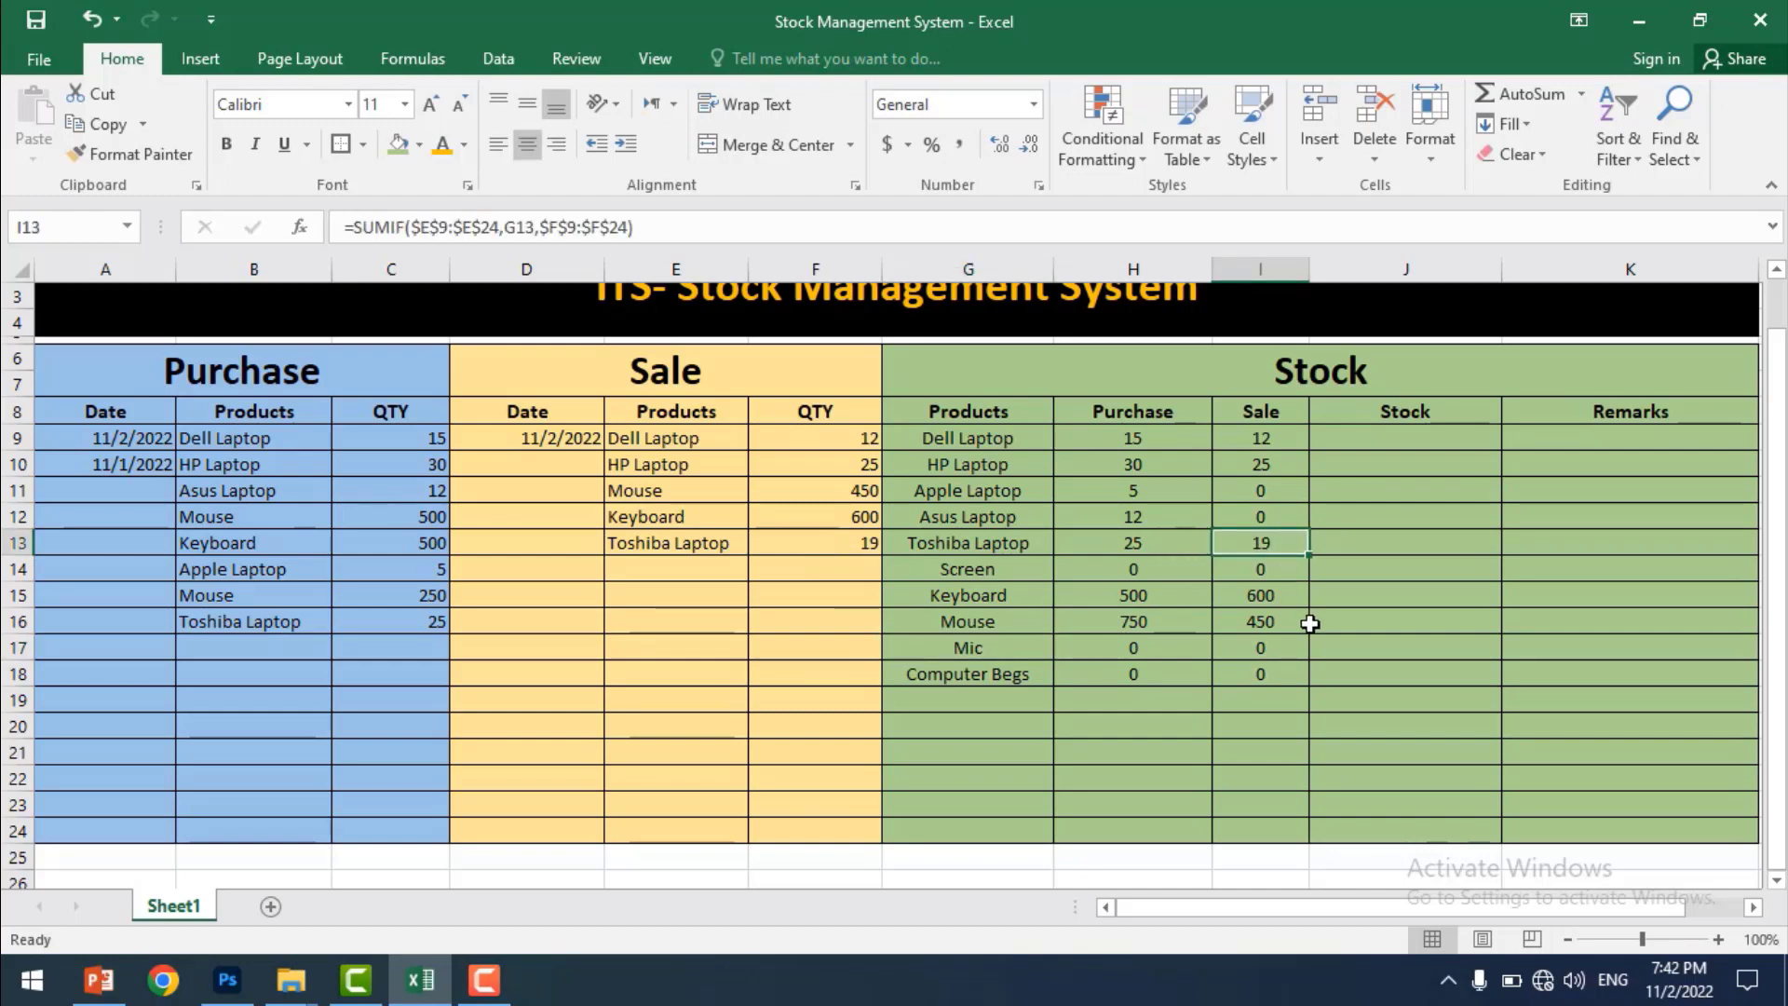
{"action": "left_click", "coordinate": [1272, 699]}
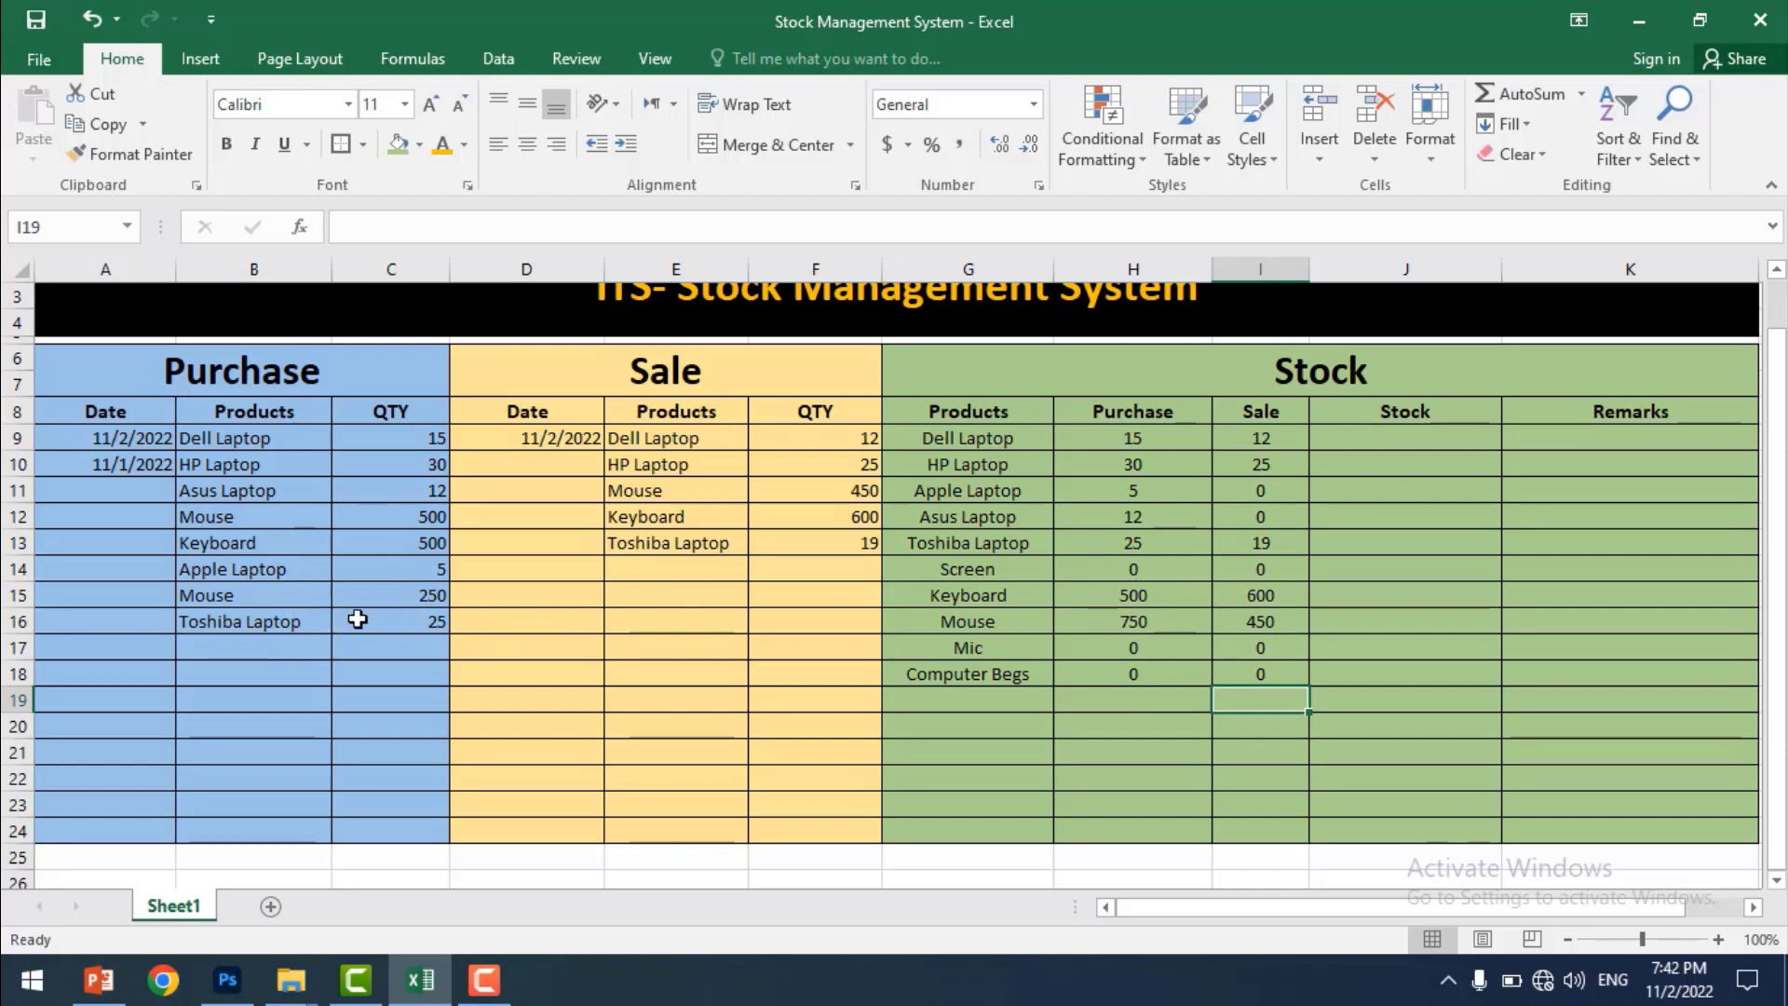
- Add a Keyboard purchase of 400 in row 17, raising the Keyboard Purchase total to 900
{"action": "left_click", "coordinate": [278, 649]}
{"action": "left_click", "coordinate": [343, 648]}
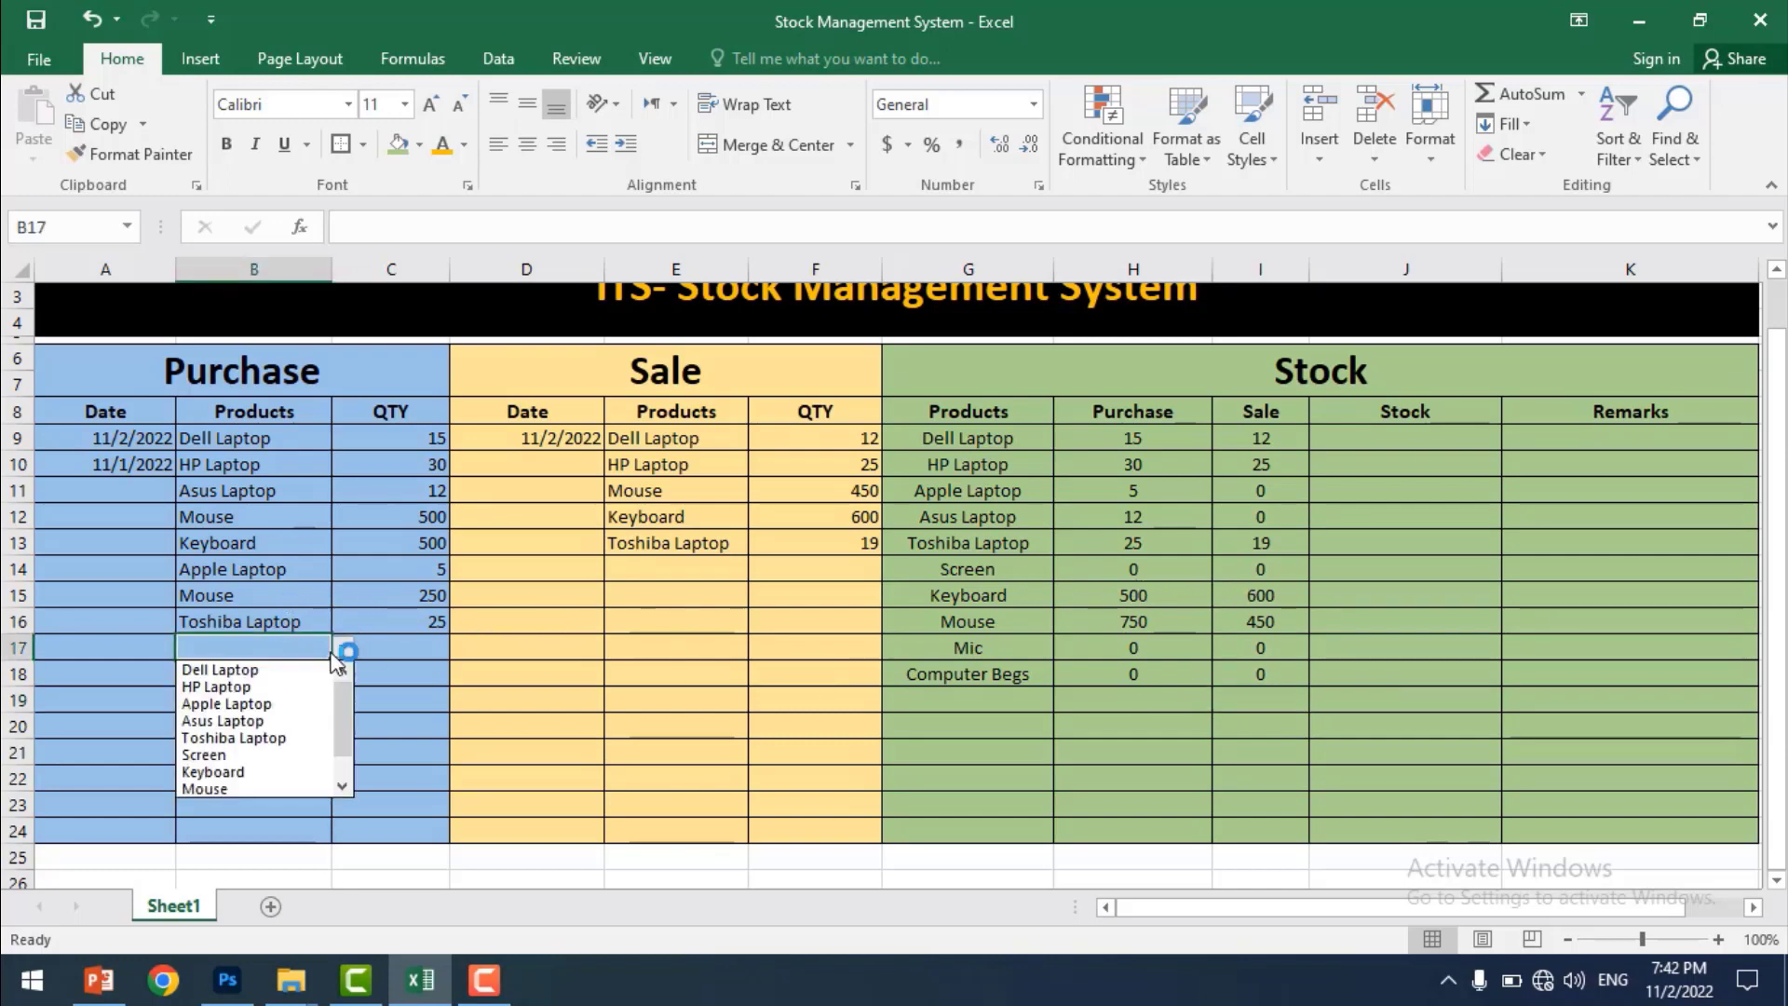
{"action": "left_click", "coordinate": [217, 772]}
{"action": "left_click", "coordinate": [409, 646]}
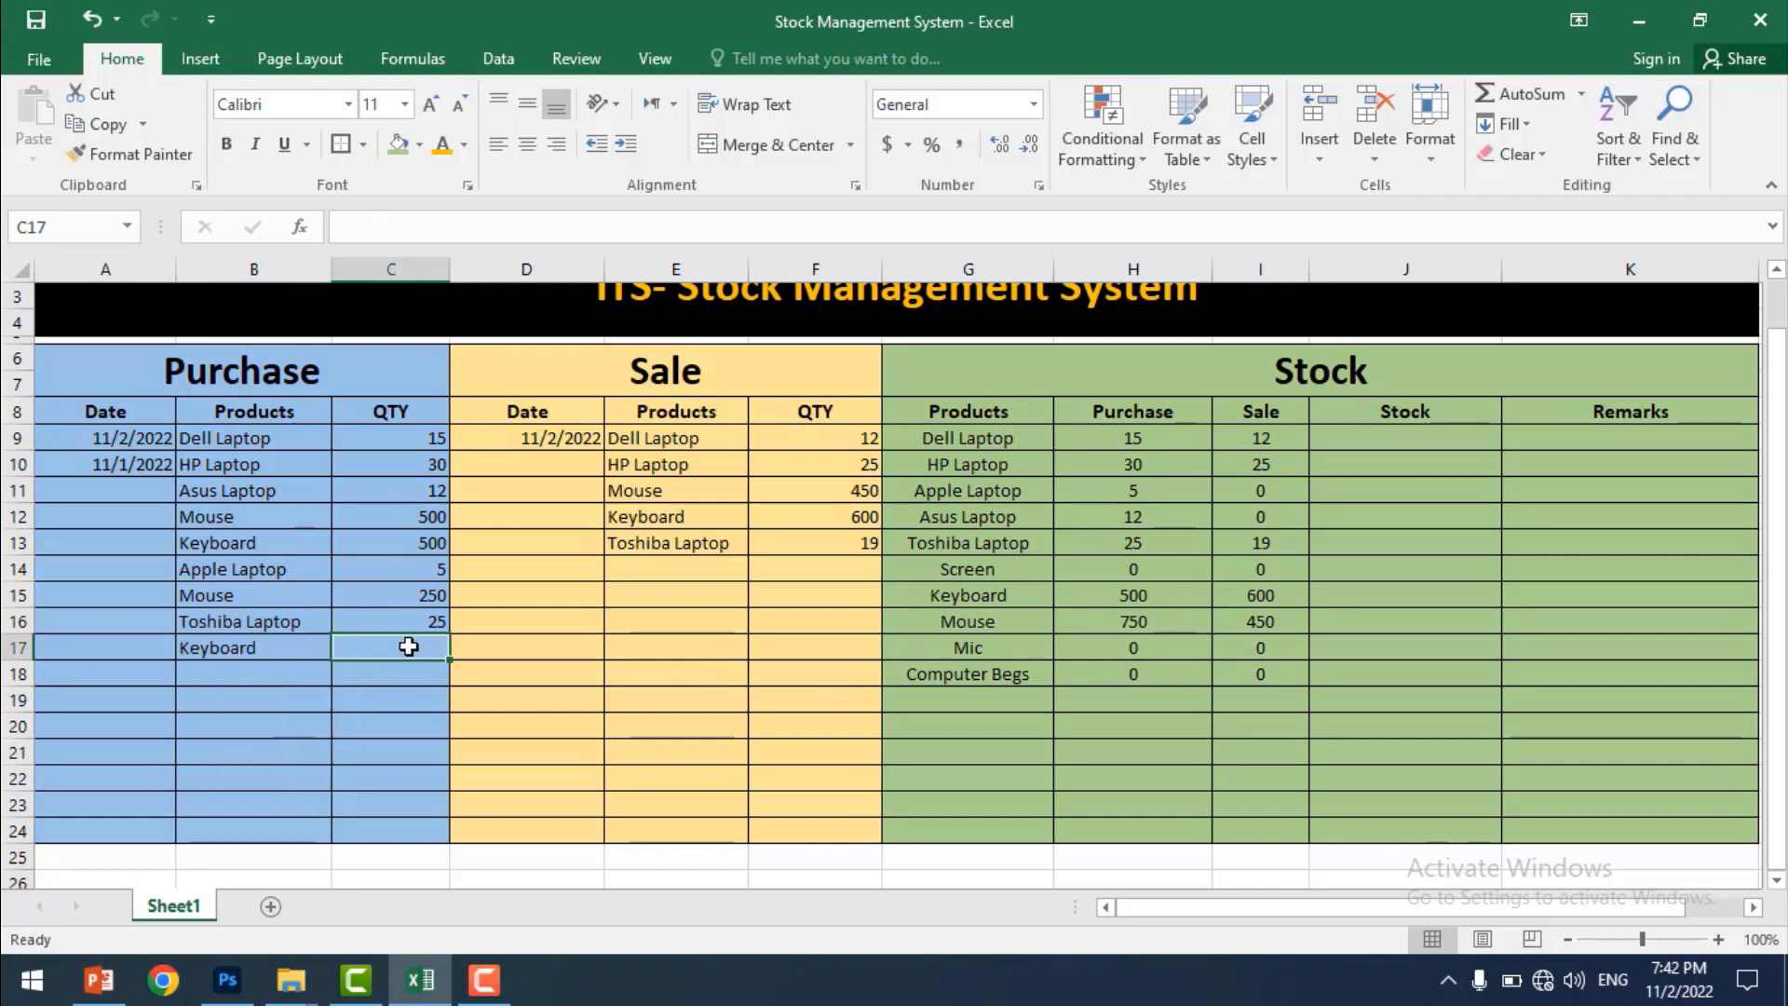
{"action": "type", "text": "400"}
{"action": "left_click", "coordinate": [690, 700]}
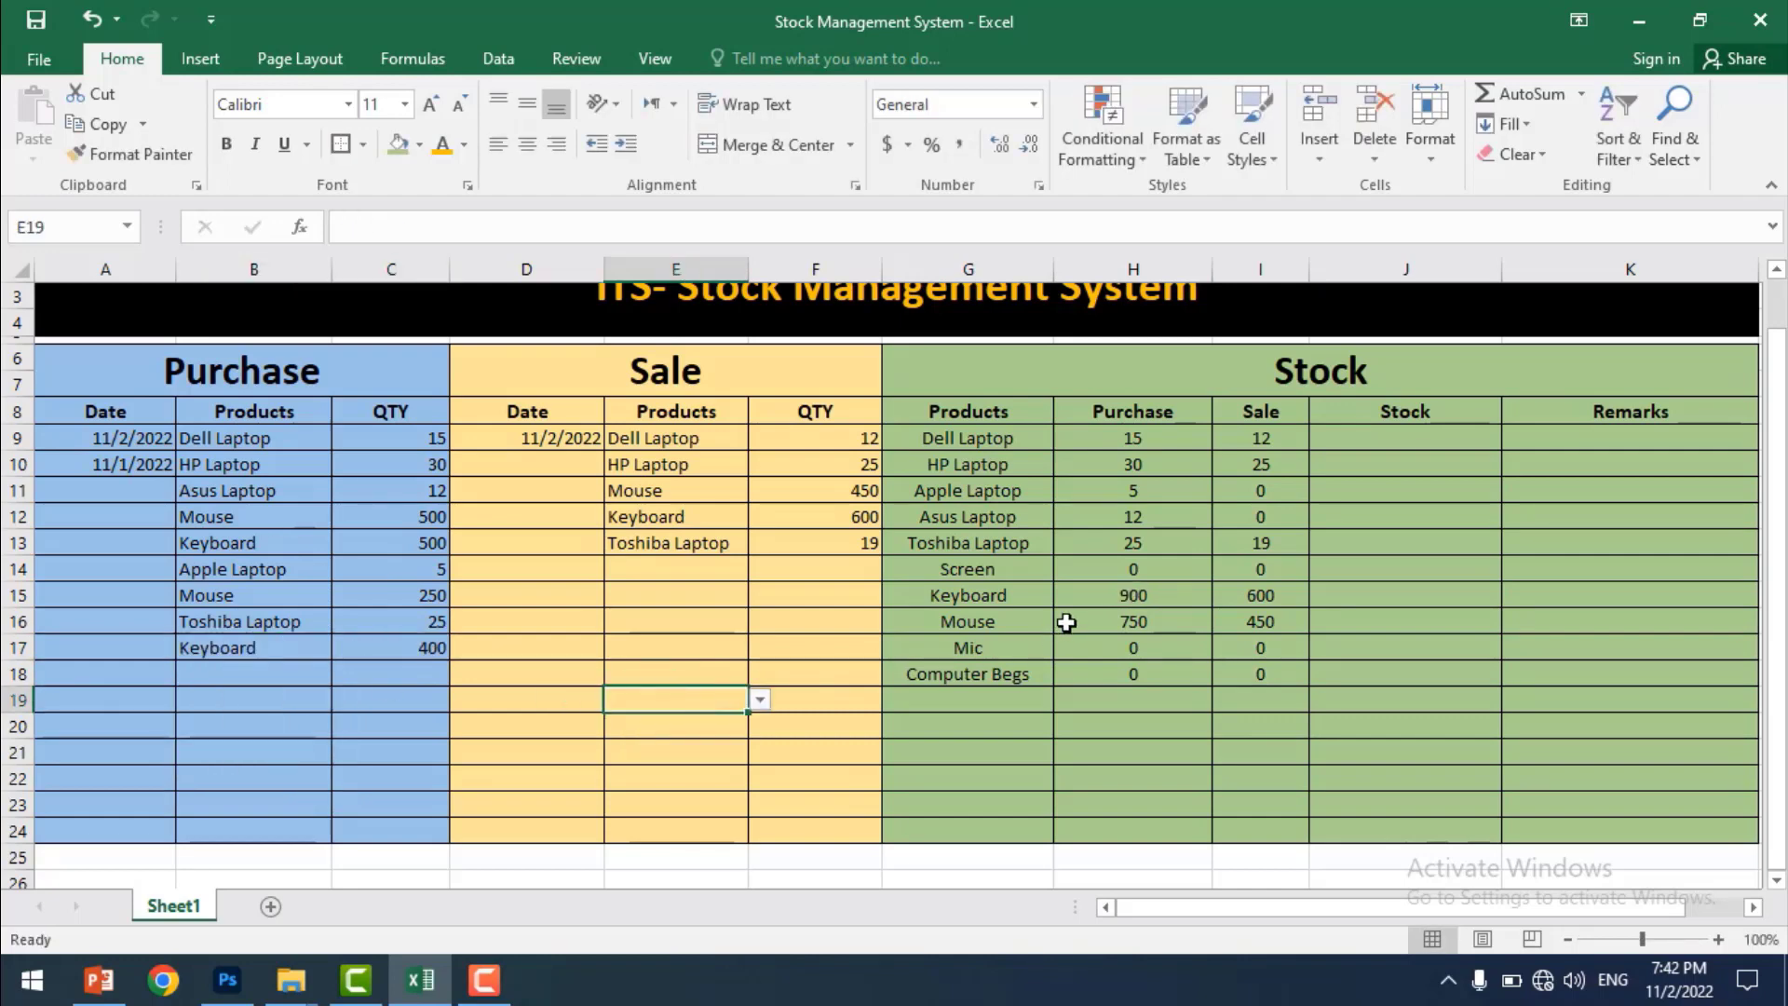
{"action": "left_click", "coordinate": [1181, 593]}
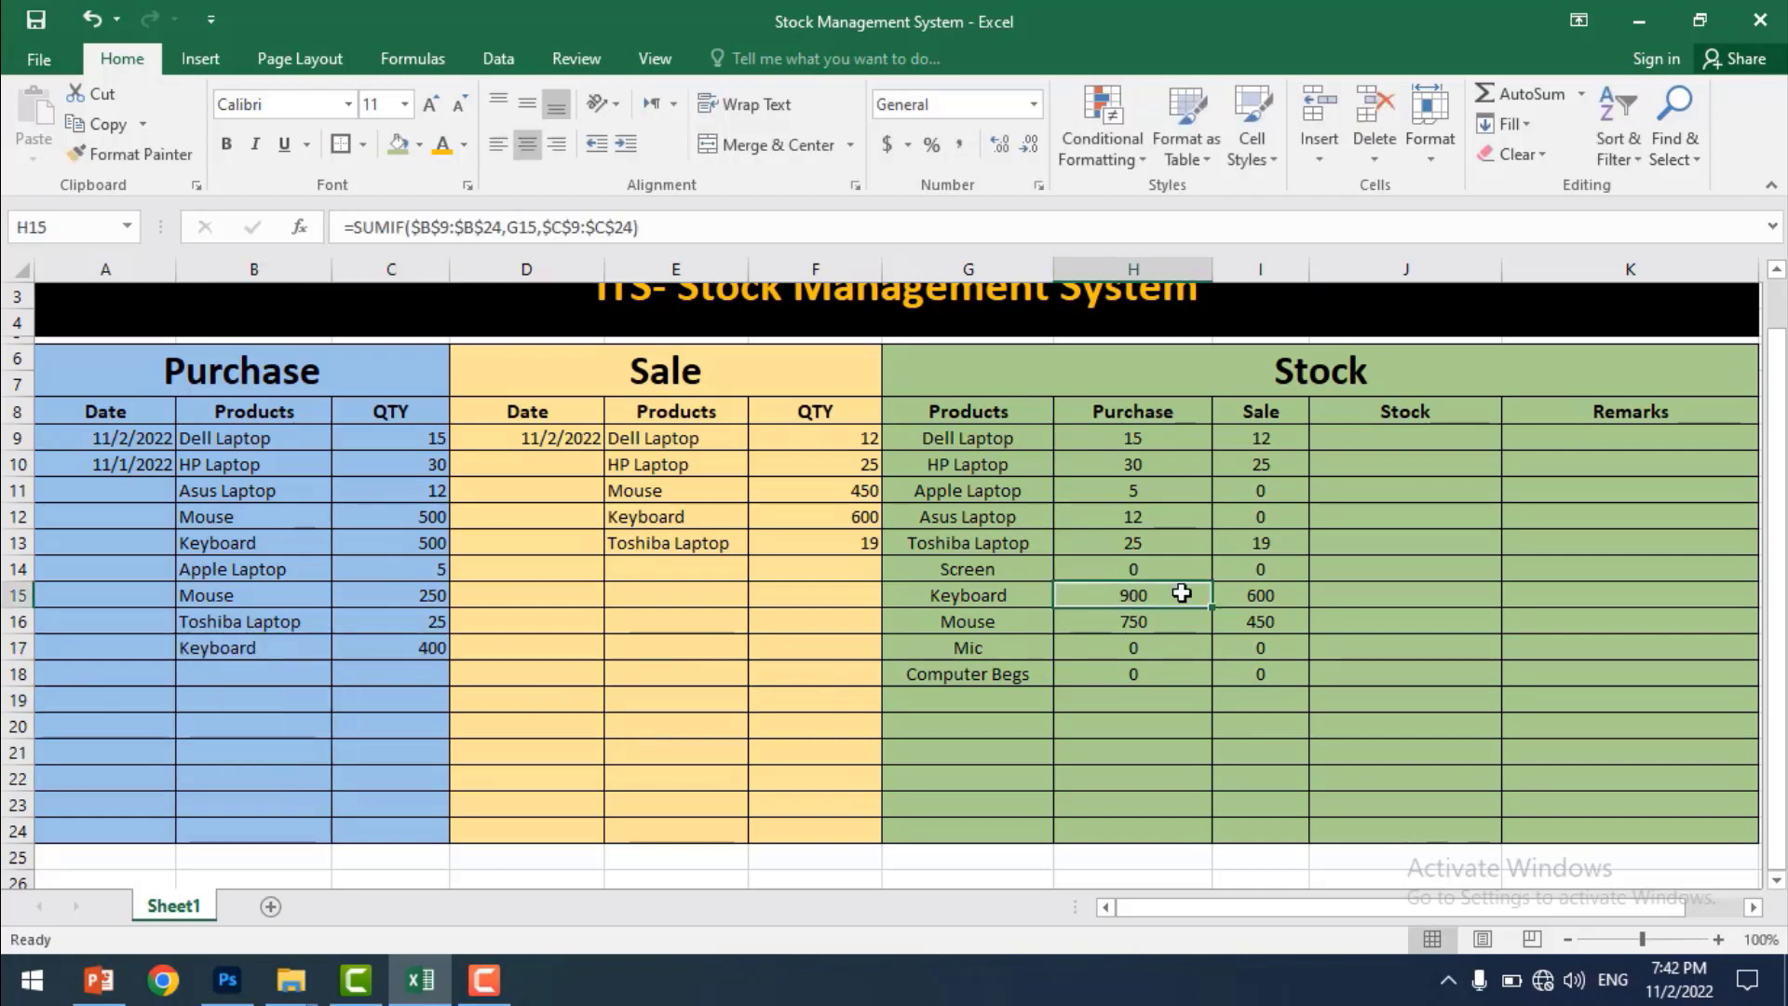
{"action": "left_click", "coordinate": [1333, 698]}
{"action": "left_click", "coordinate": [1344, 449]}
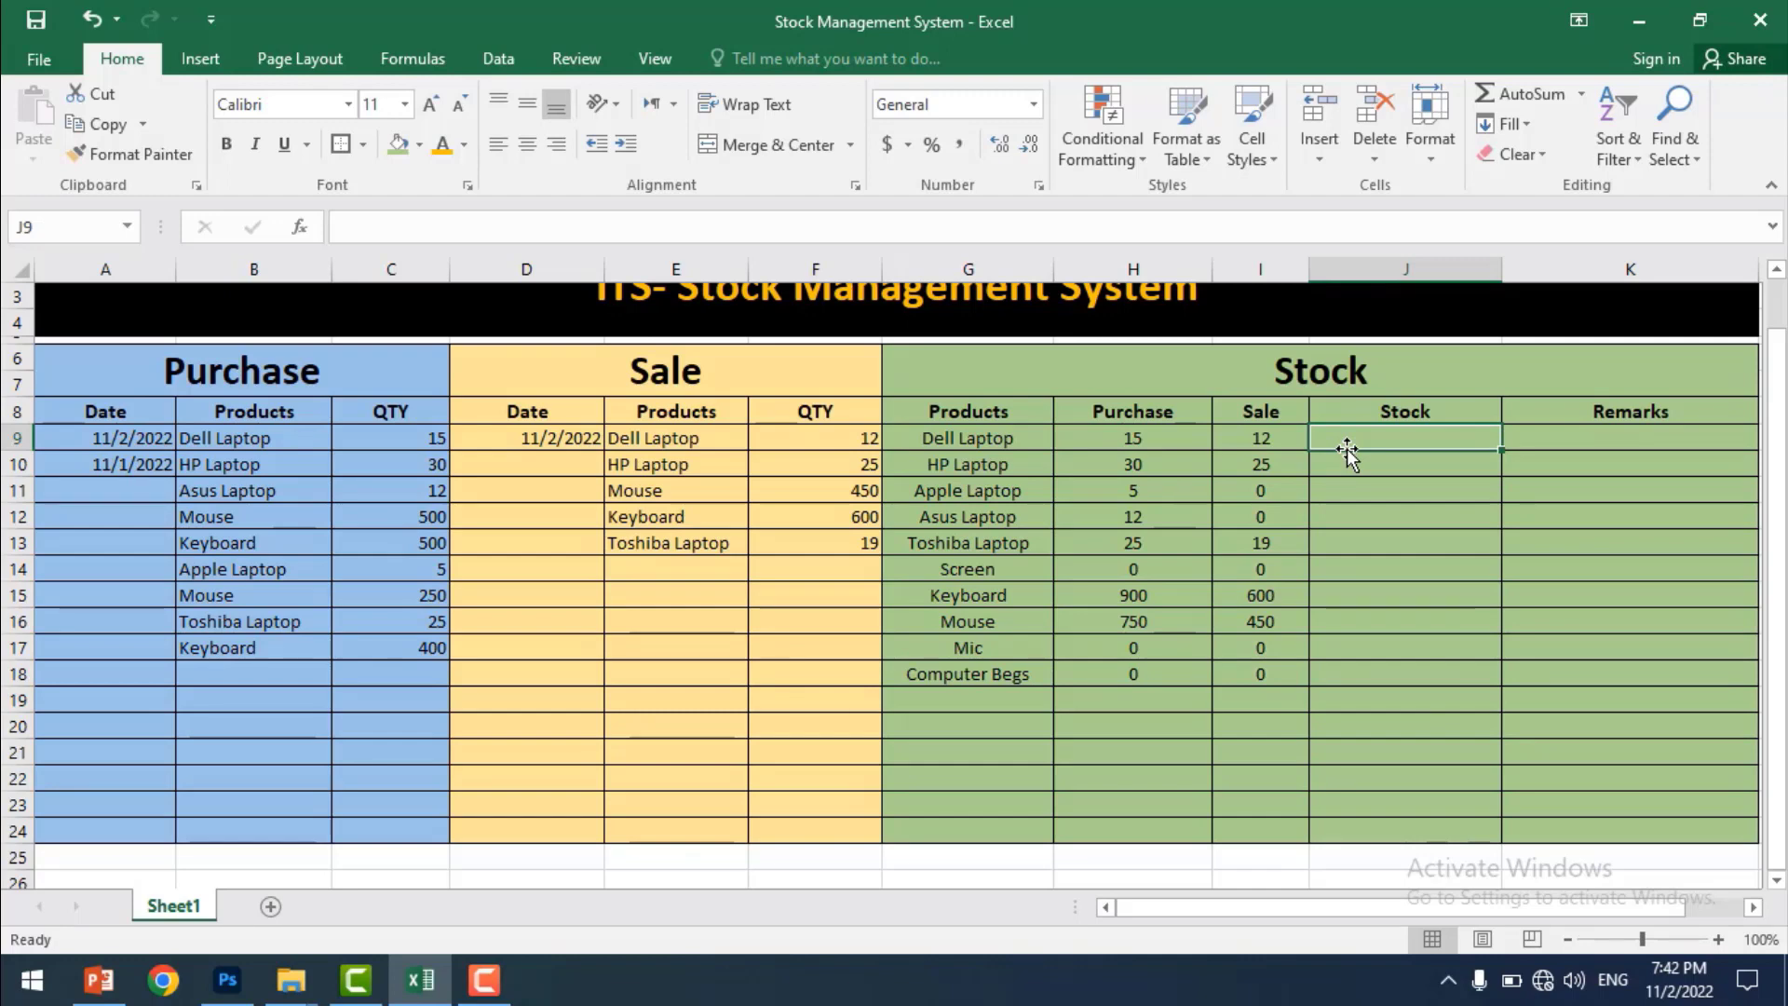
- Enter =H9-I9 in J9, fill it down to J18, and centre the stock values
{"action": "type", "text": "="}
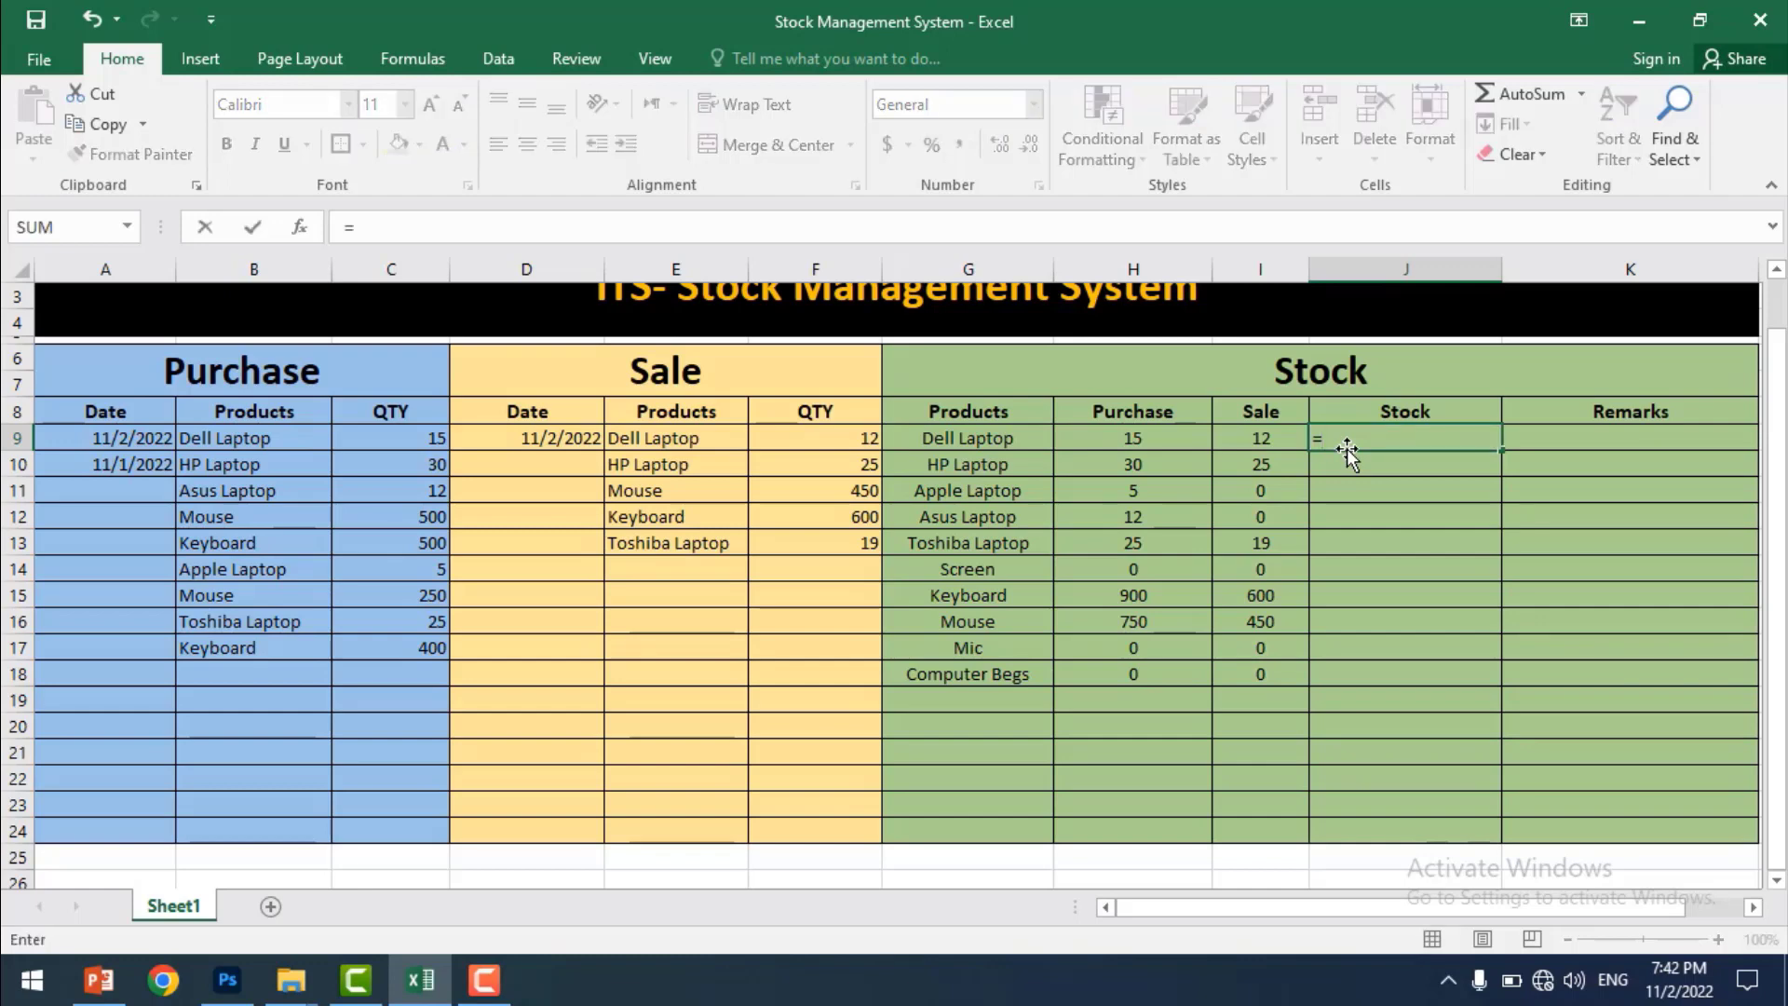
{"action": "left_click", "coordinate": [1136, 434]}
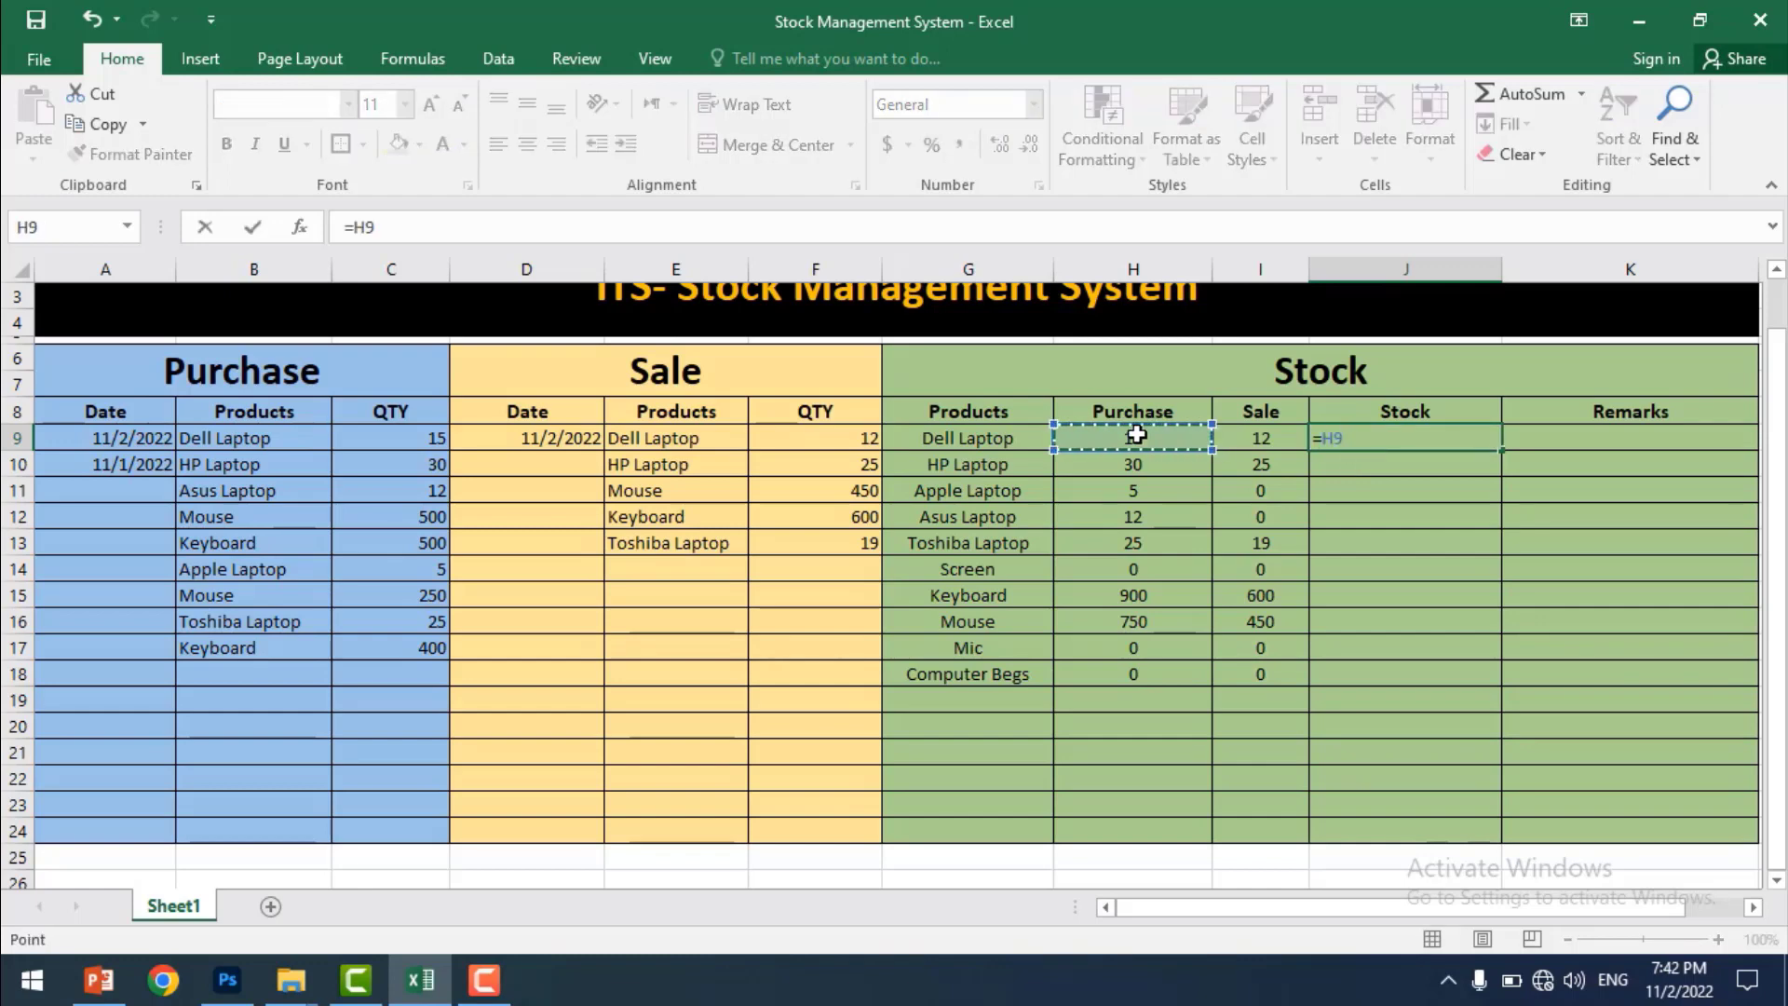
{"action": "type", "text": "-"}
{"action": "left_click", "coordinate": [1235, 435]}
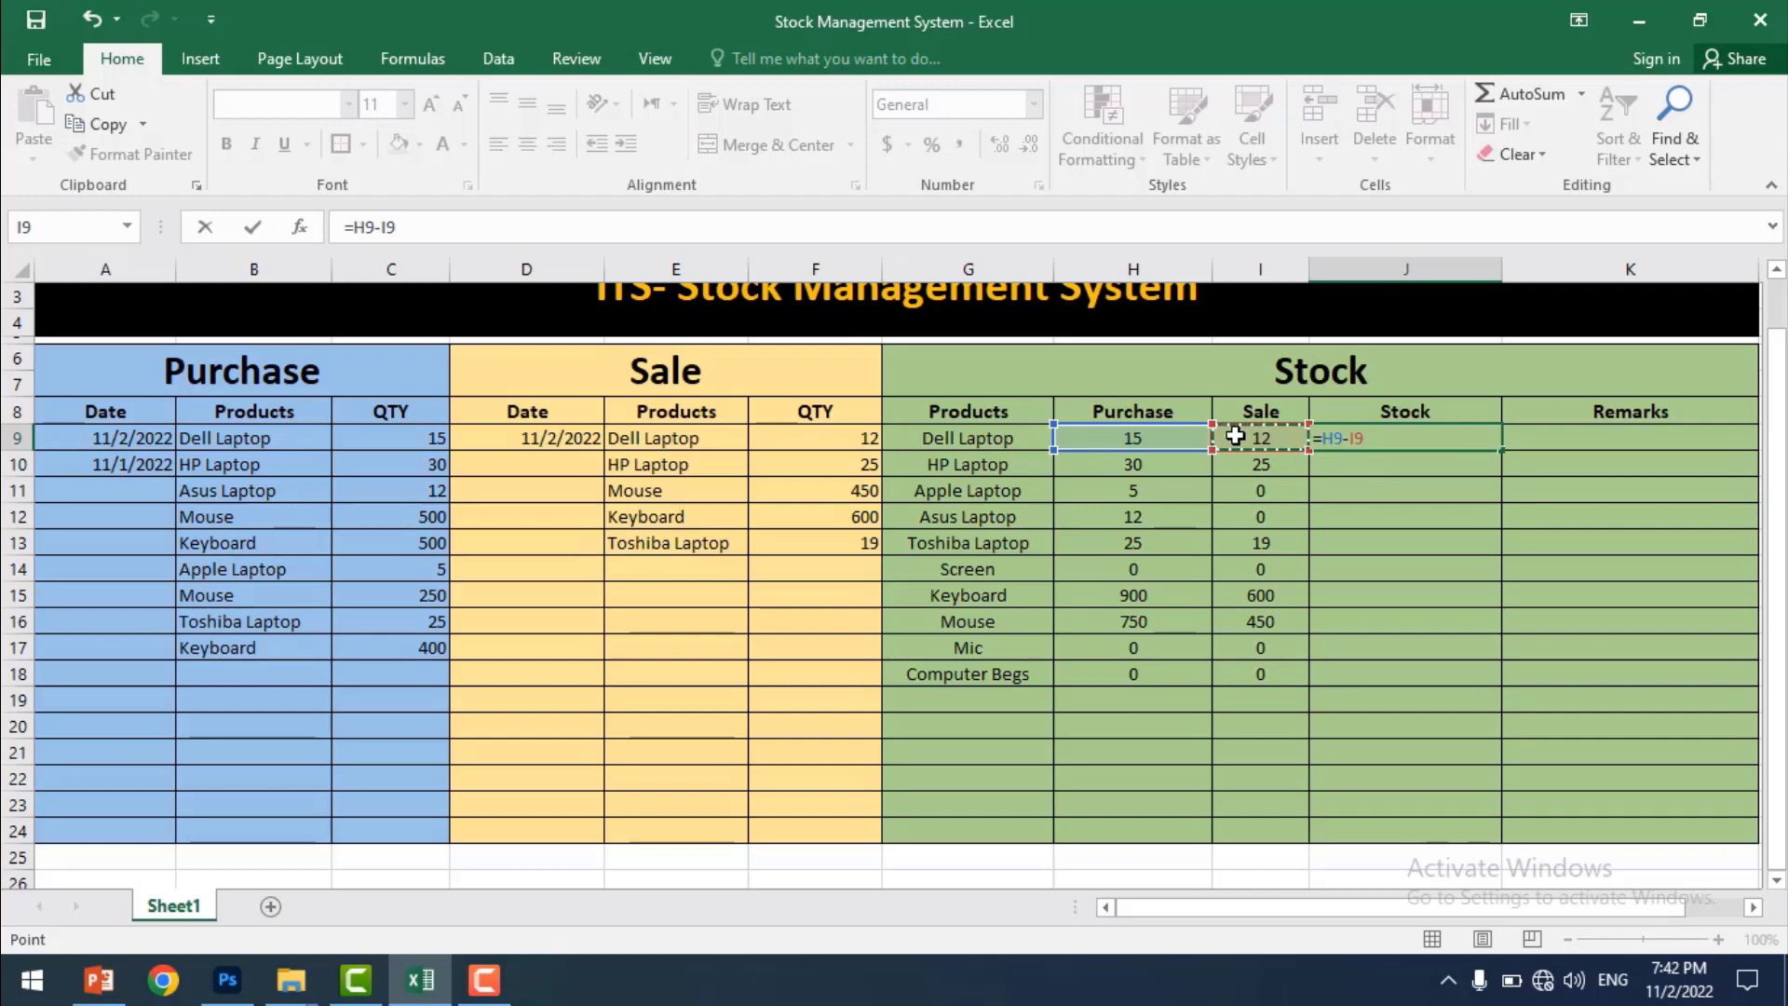
{"action": "key", "text": "Return"}
{"action": "left_click", "coordinate": [1443, 437]}
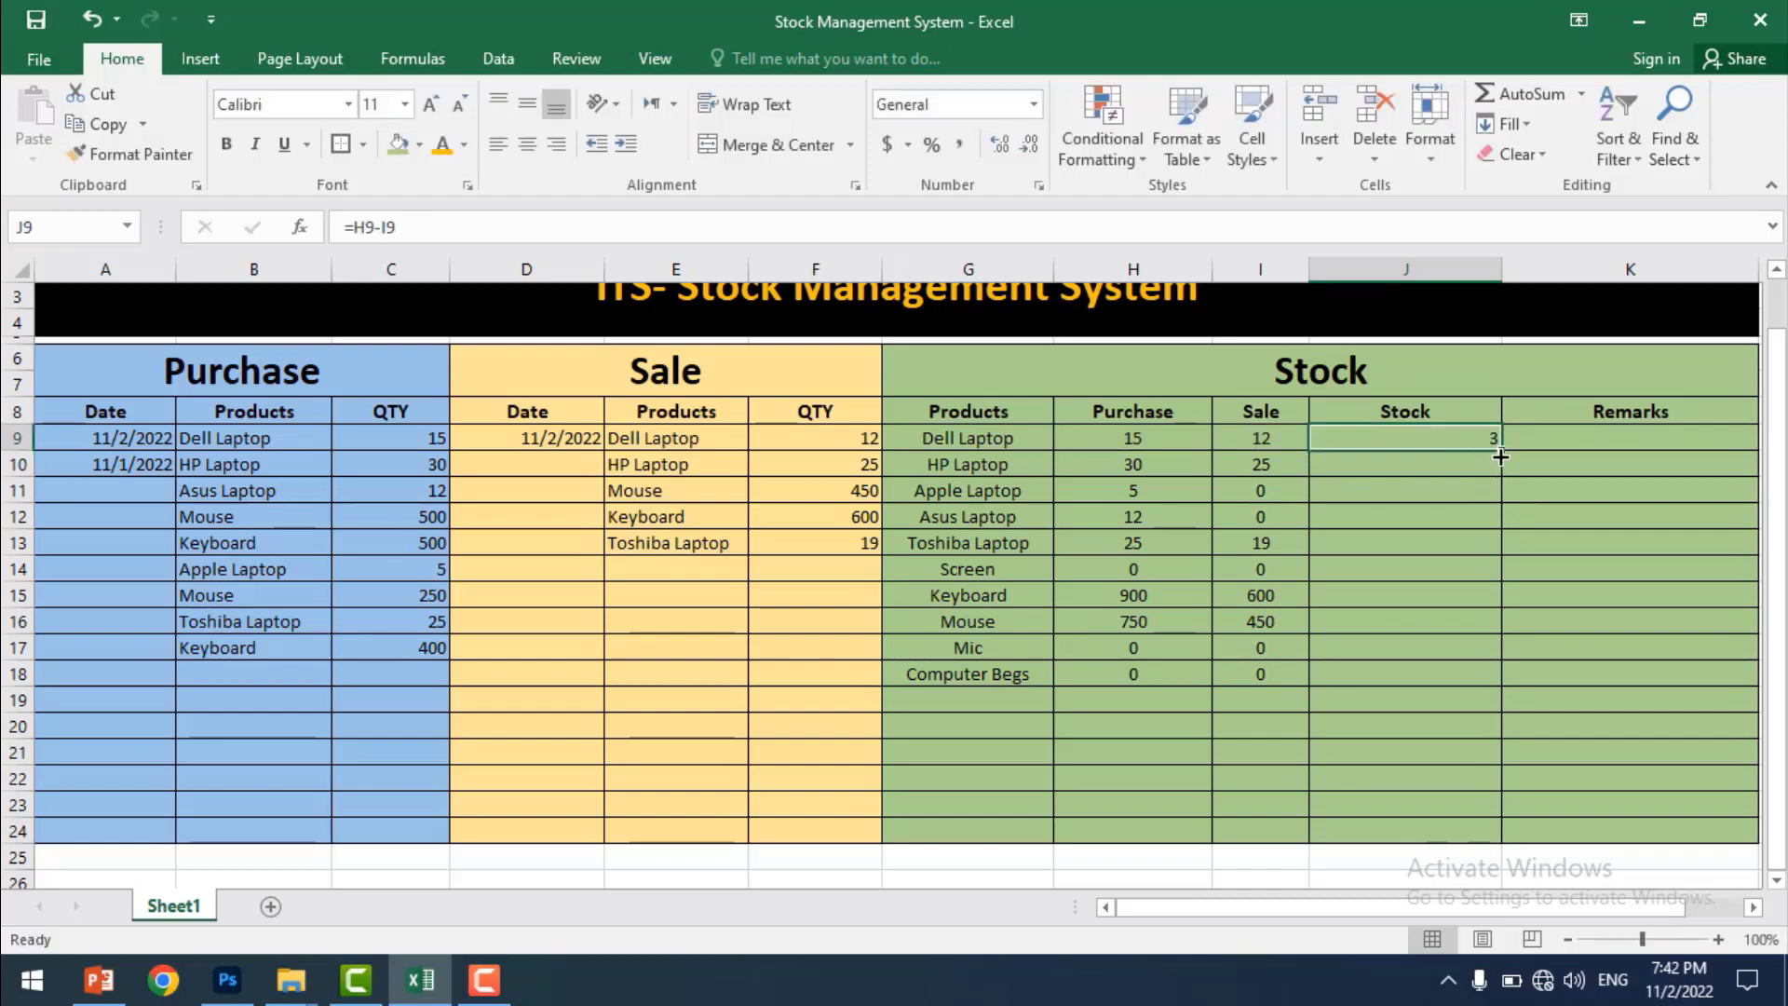
{"action": "left_click_drag", "start_coordinate": [1500, 456], "coordinate": [1500, 685]}
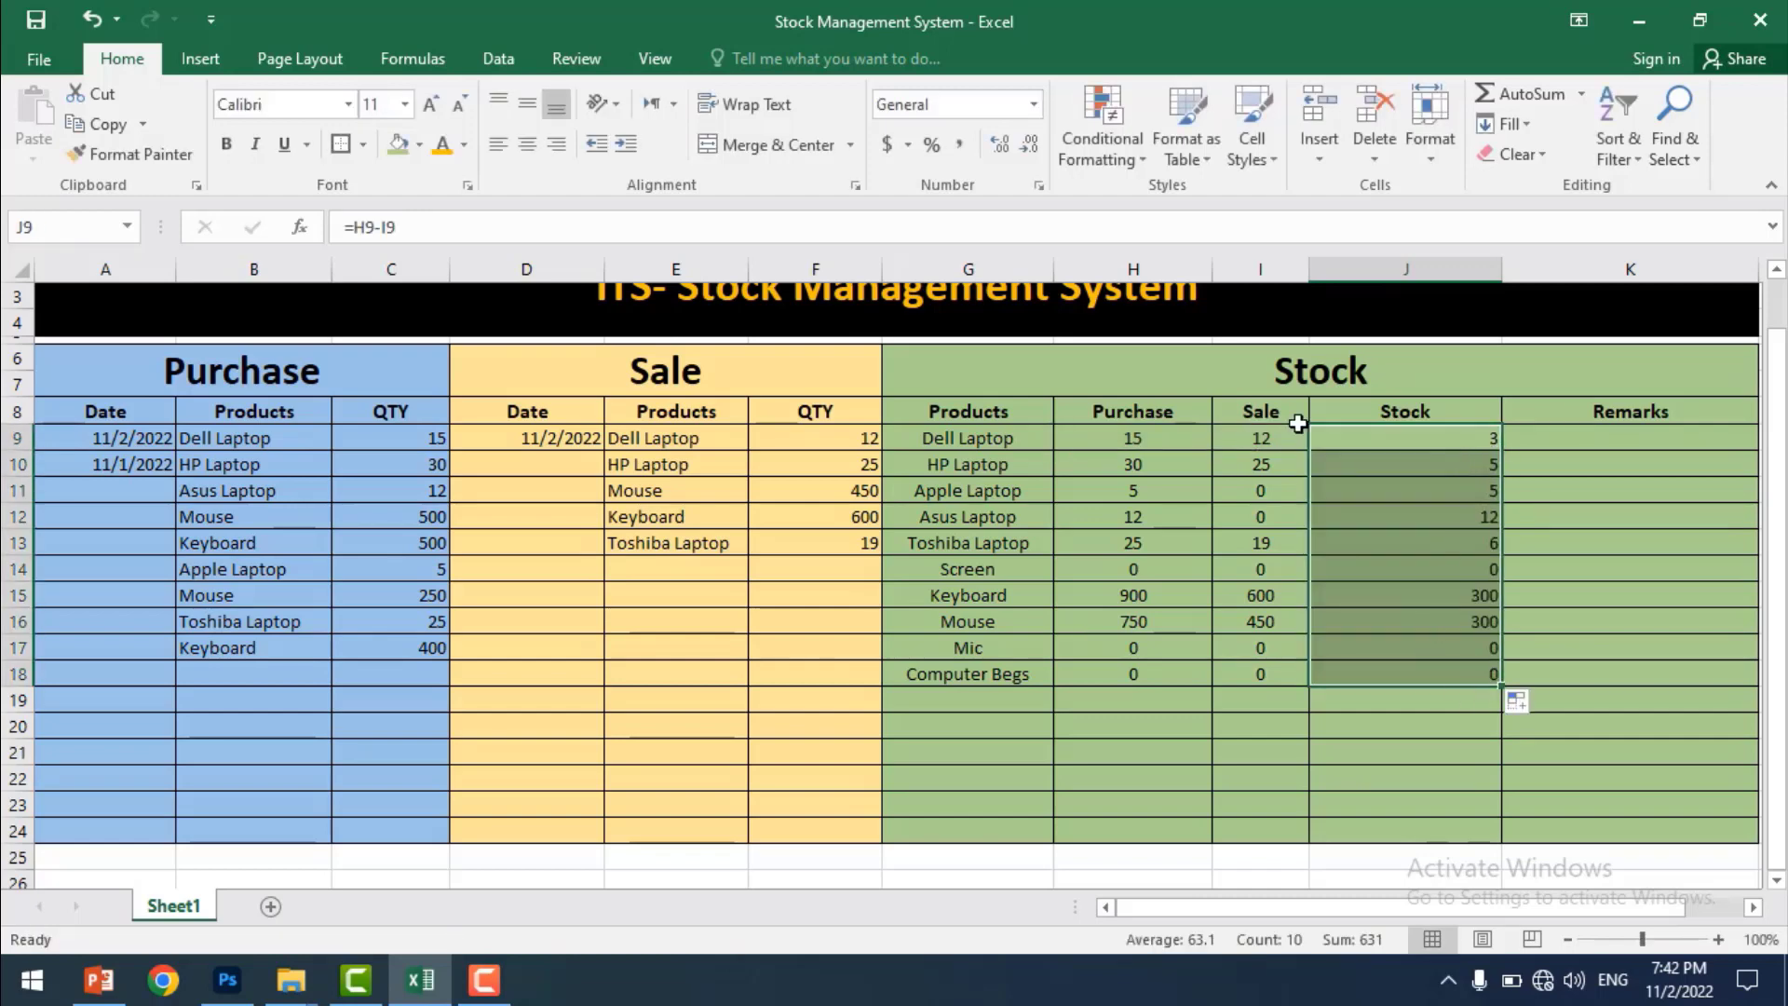
{"action": "left_click", "coordinate": [525, 149]}
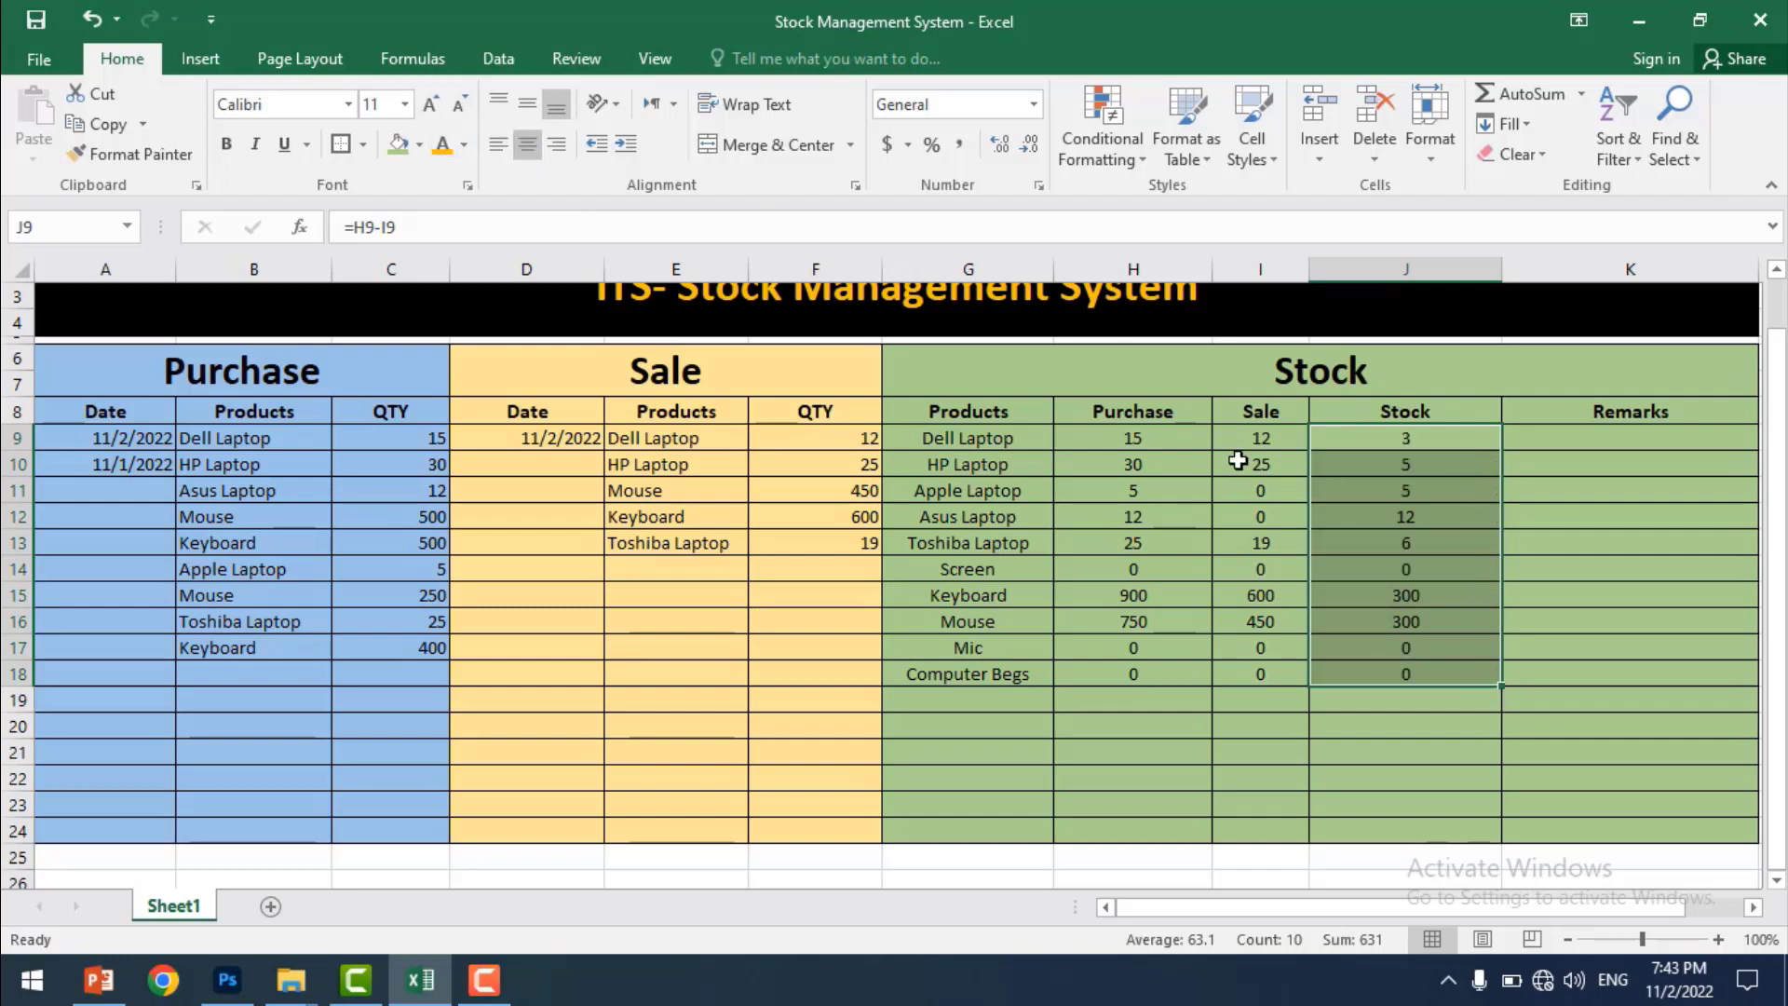
- Verify the Stock formulas for the Dell, HP, Apple, Asus and Toshiba Laptop rows and below
{"action": "left_click", "coordinate": [1379, 545]}
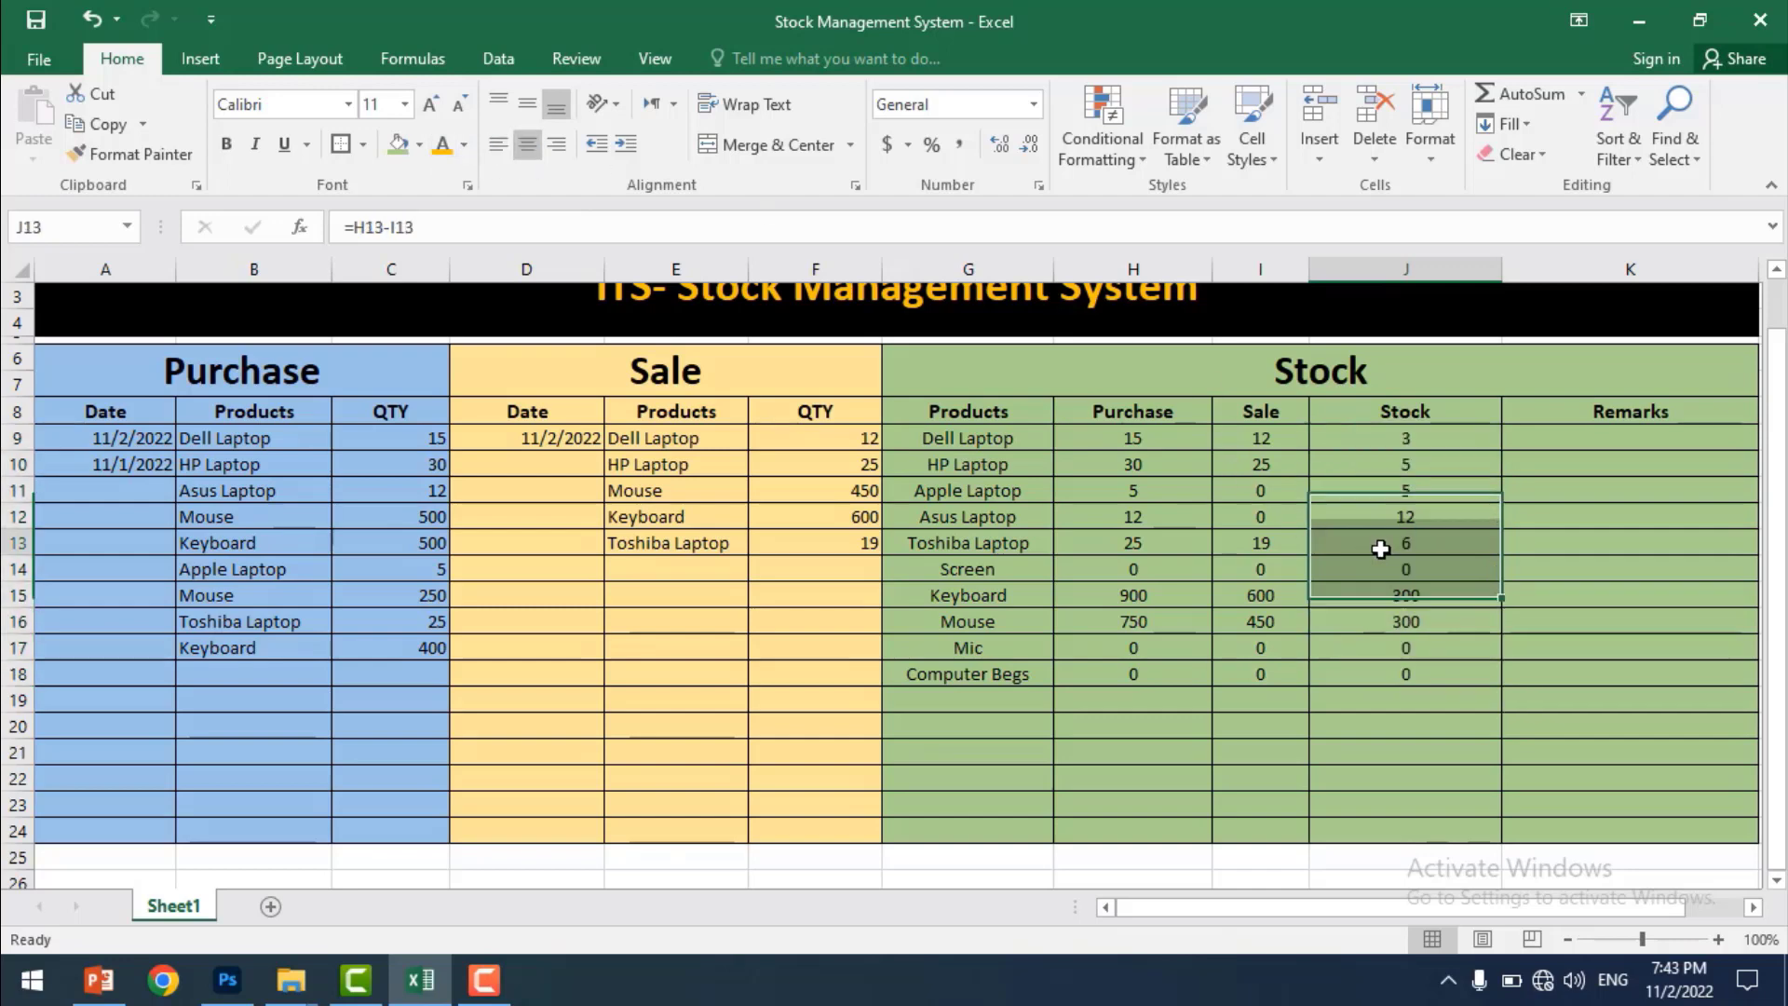
{"action": "left_click", "coordinate": [1388, 440]}
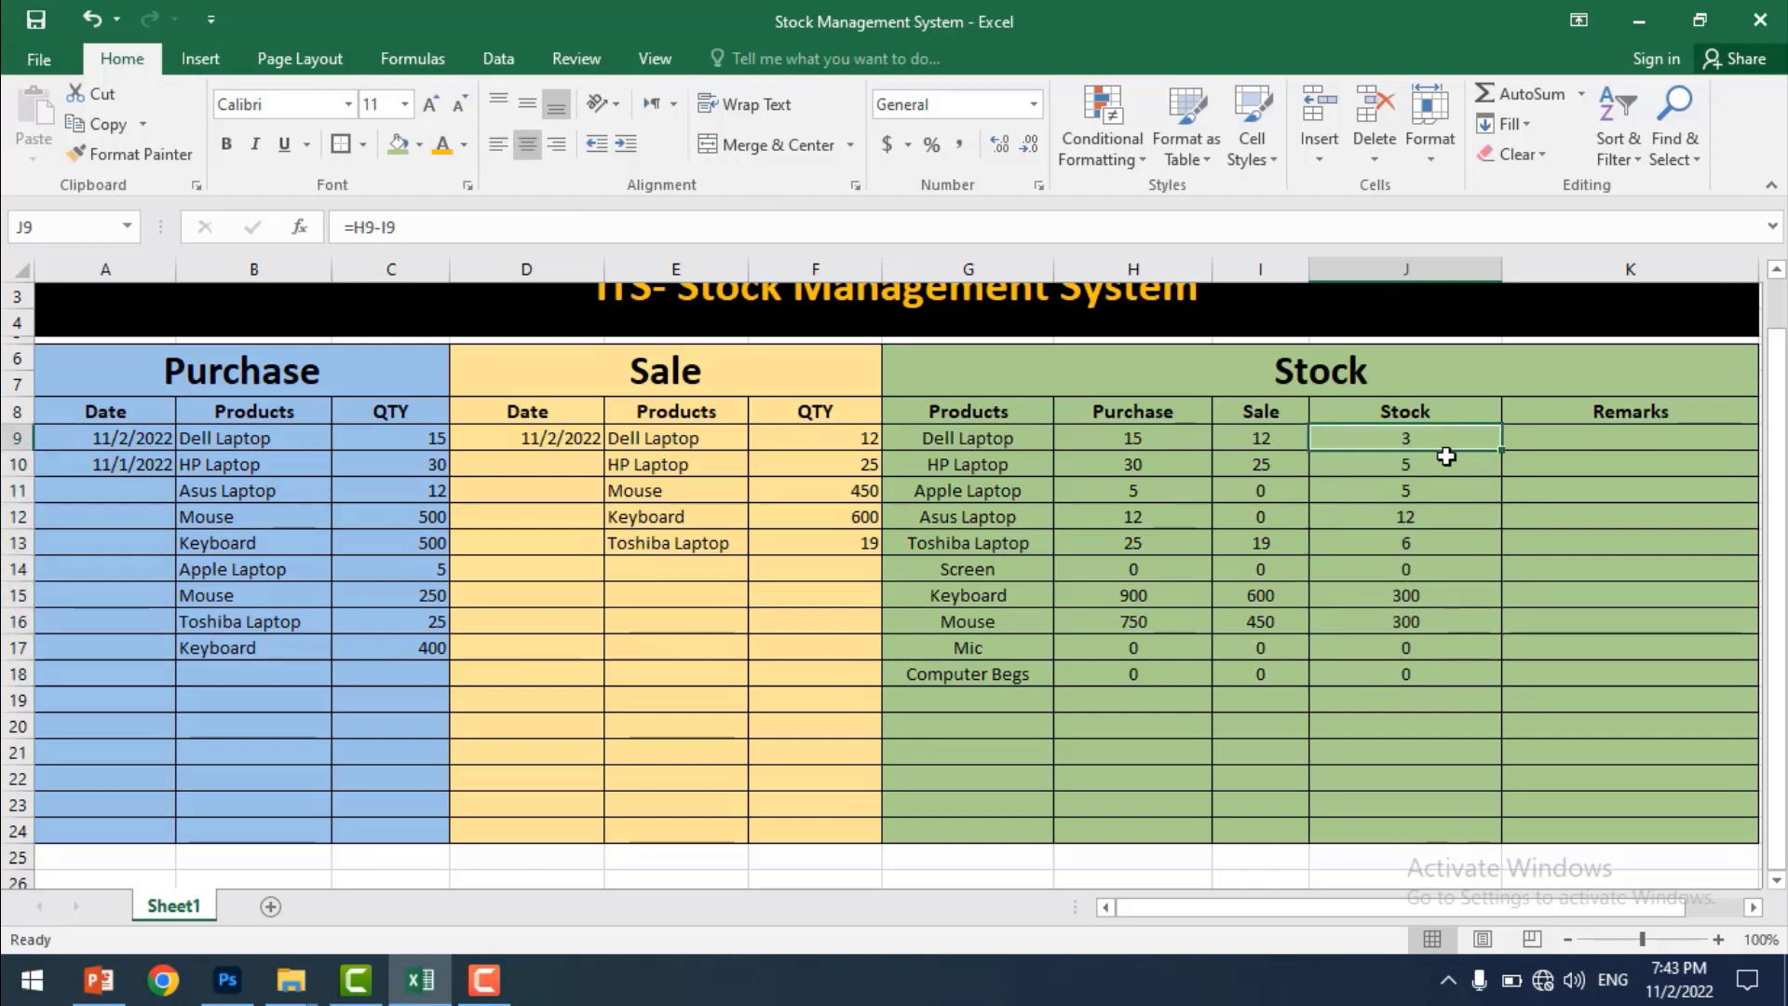
{"action": "left_click", "coordinate": [961, 464]}
{"action": "left_click", "coordinate": [1332, 467]}
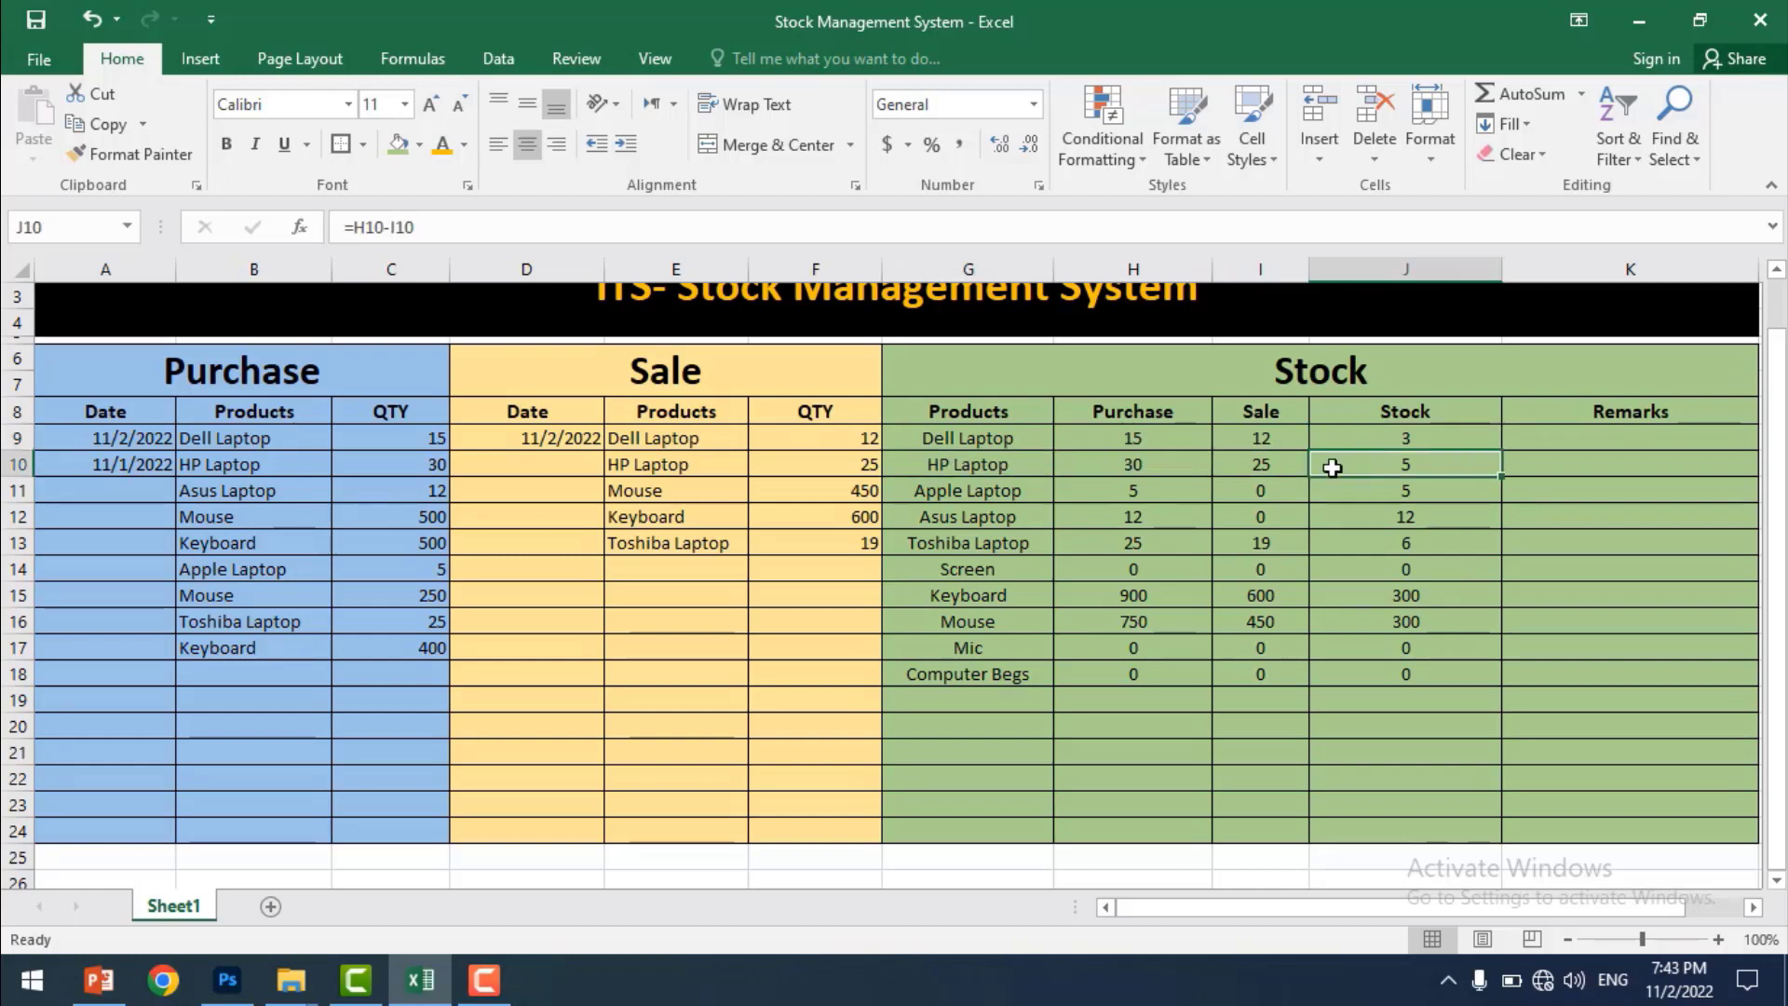
{"action": "left_click", "coordinate": [980, 495]}
{"action": "left_click", "coordinate": [1397, 494]}
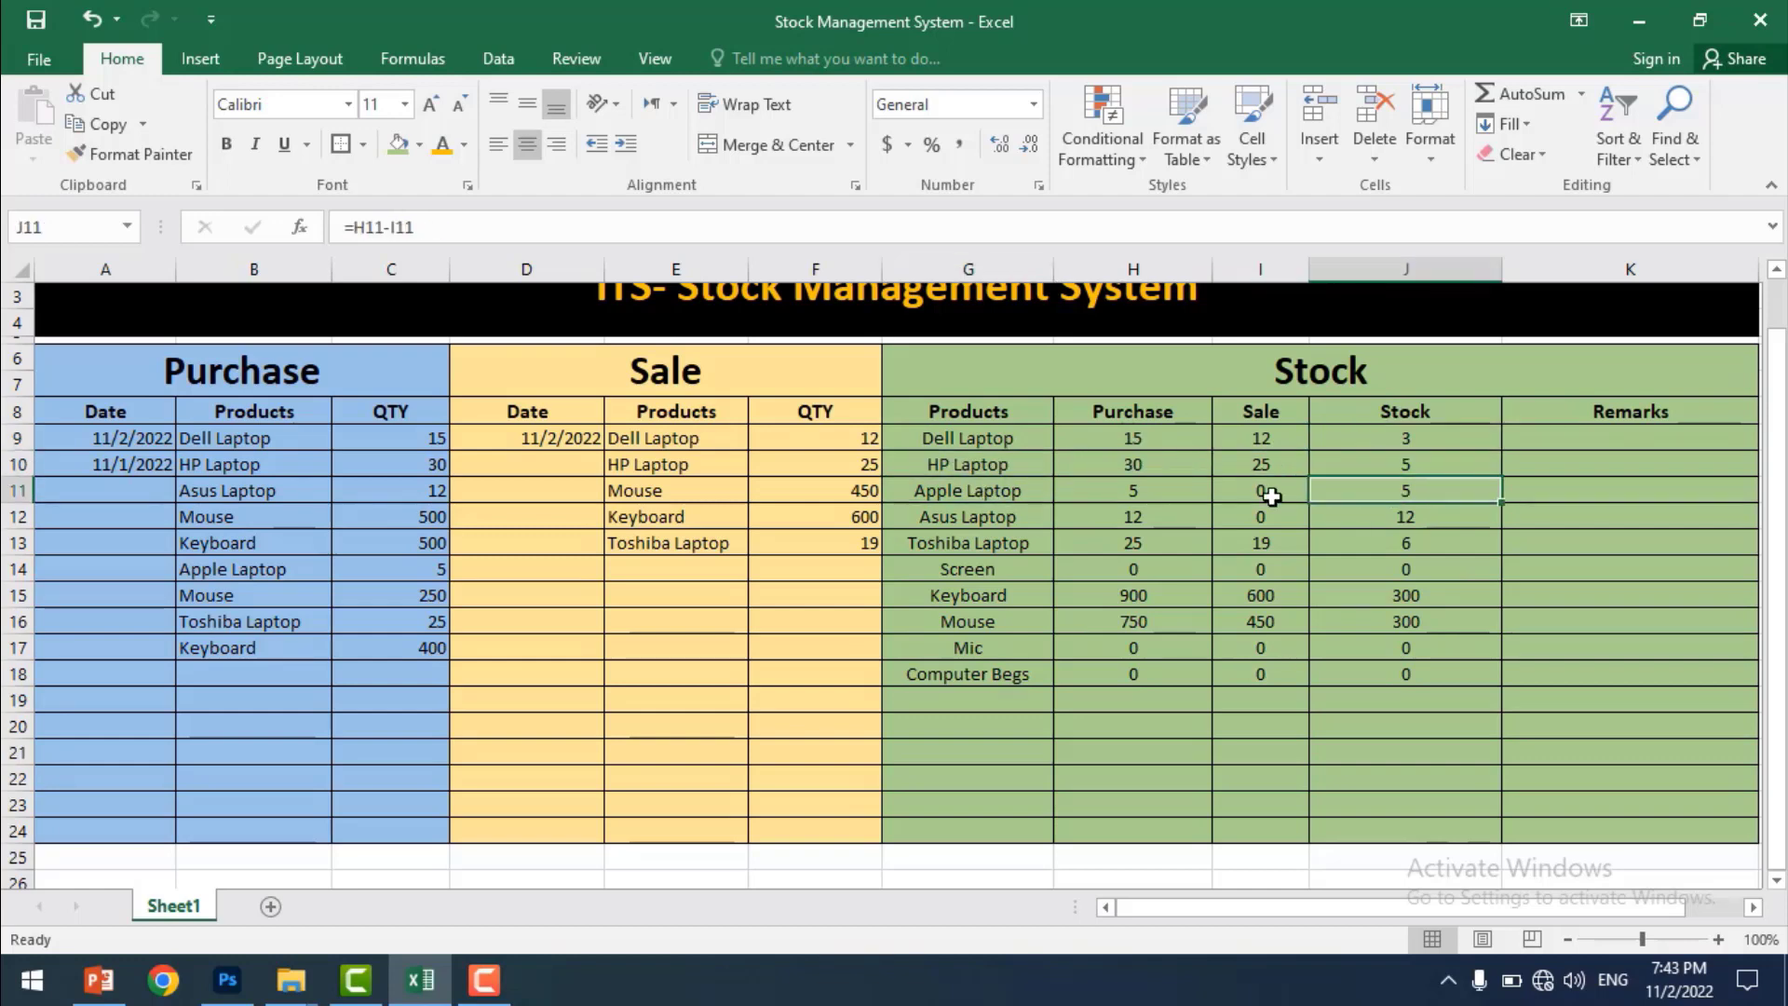
{"action": "left_click", "coordinate": [982, 514]}
{"action": "left_click", "coordinate": [1425, 518]}
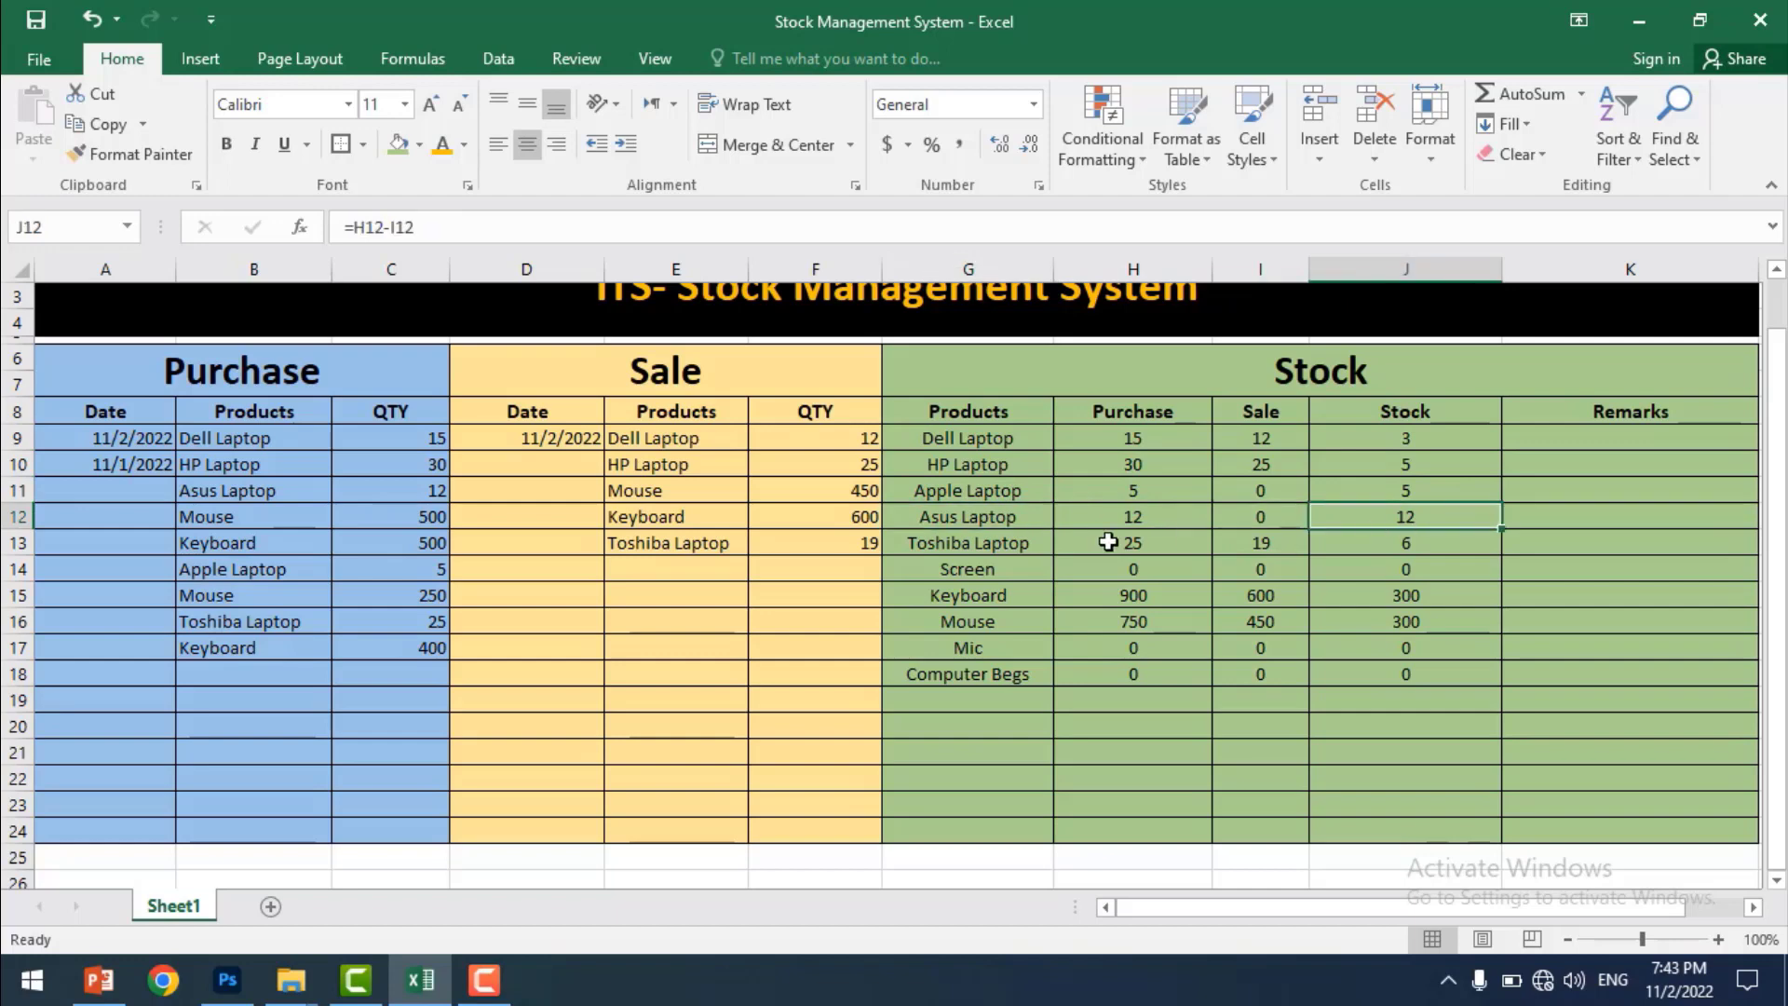
{"action": "left_click", "coordinate": [967, 544]}
{"action": "left_click", "coordinate": [1360, 539]}
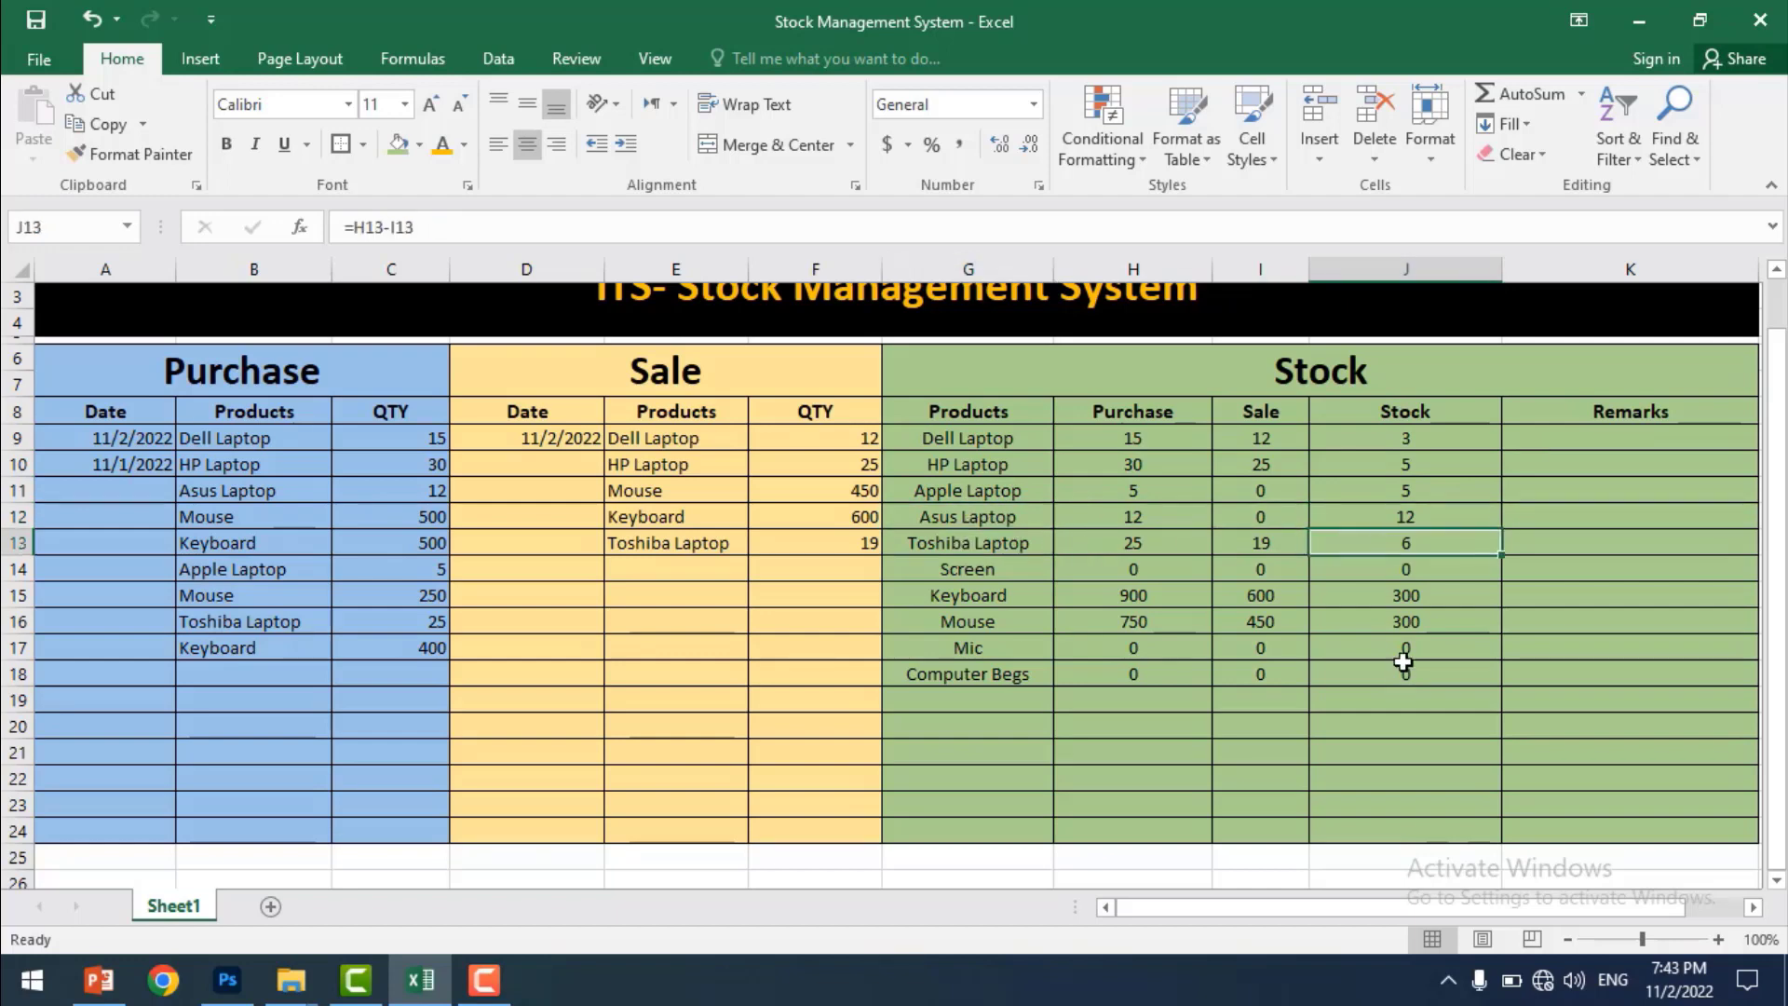
{"action": "left_click", "coordinate": [1381, 593]}
{"action": "left_click", "coordinate": [1387, 624]}
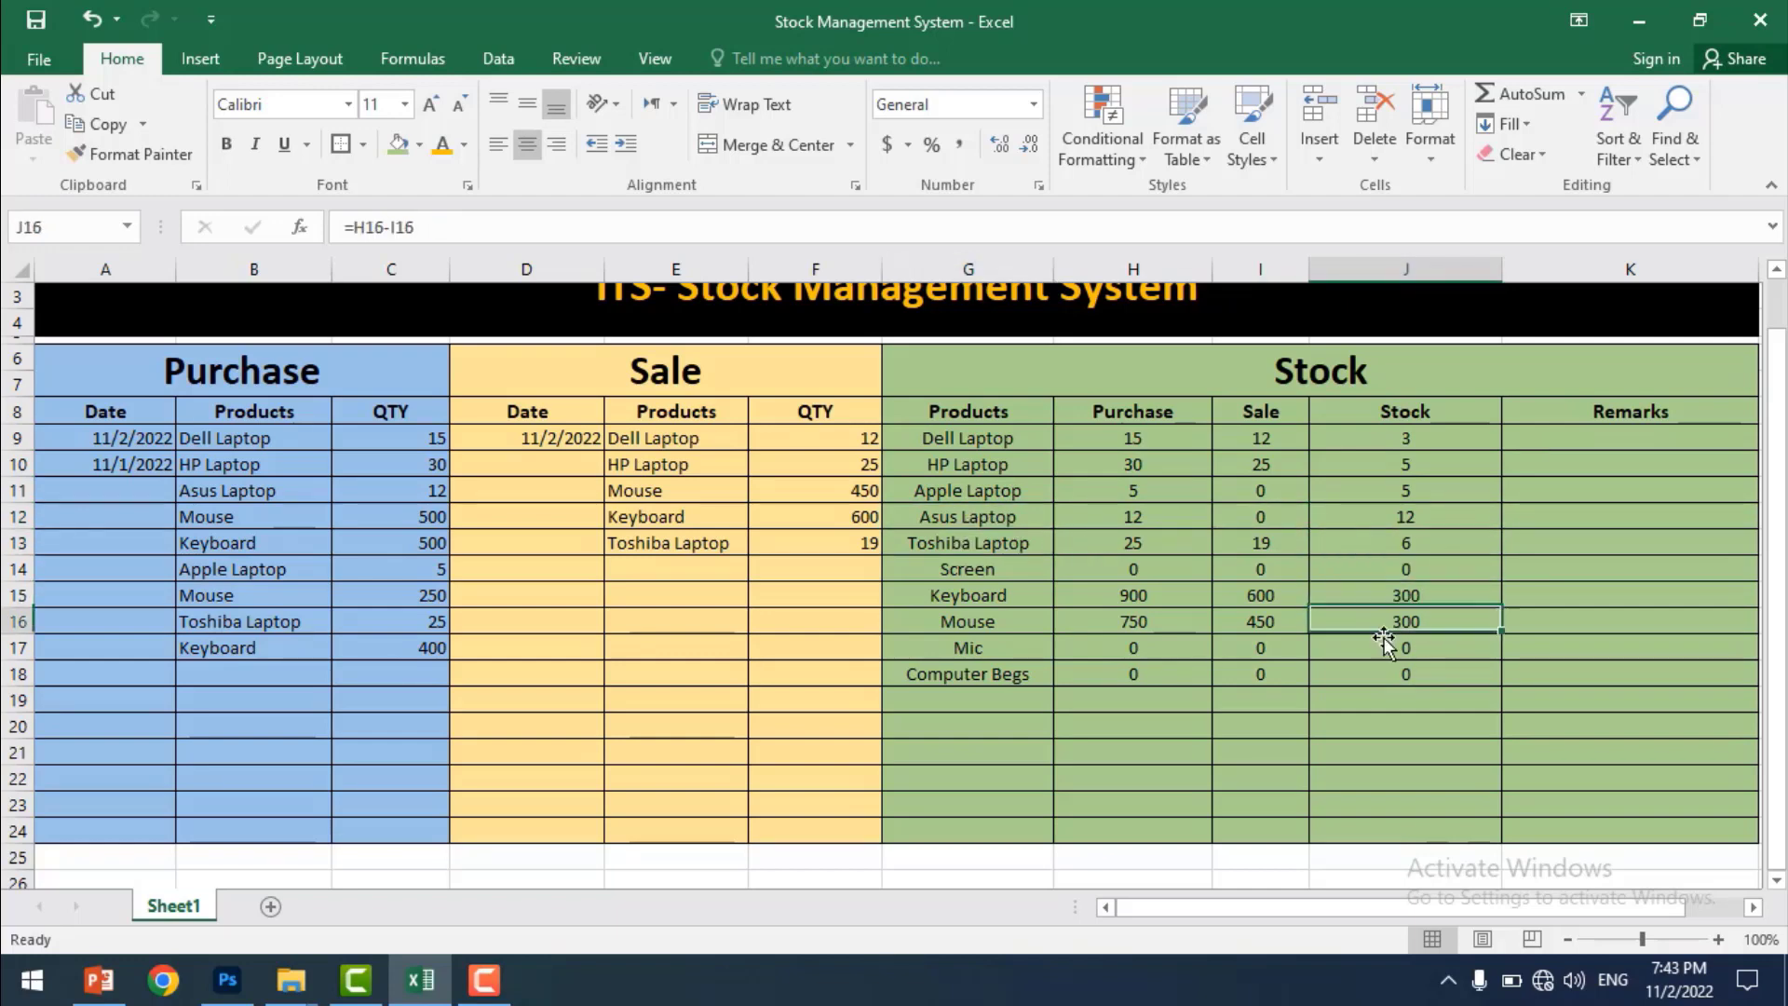
{"action": "left_click", "coordinate": [1564, 689]}
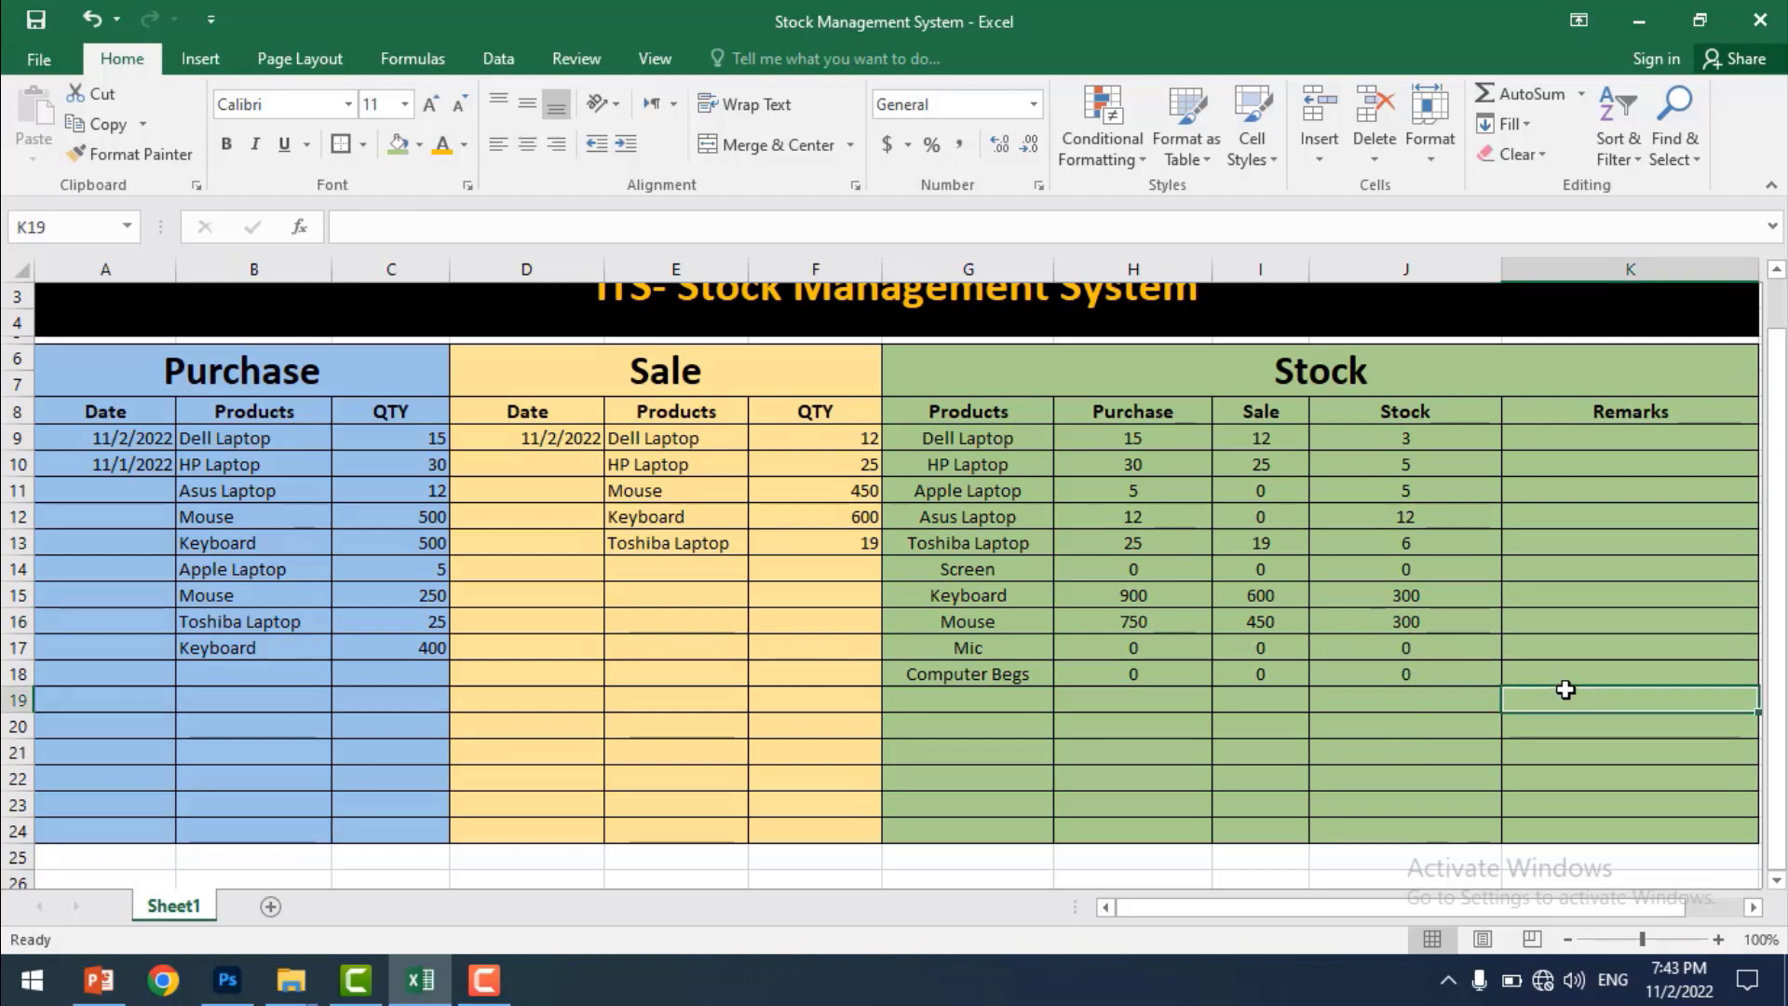
- Enter =IF(J9<=5,"Please Order","") in K9 to flag Dell Laptop's low stock
{"action": "scroll", "coordinate": [1565, 689], "scroll_direction": "up", "scroll_amount": 1}
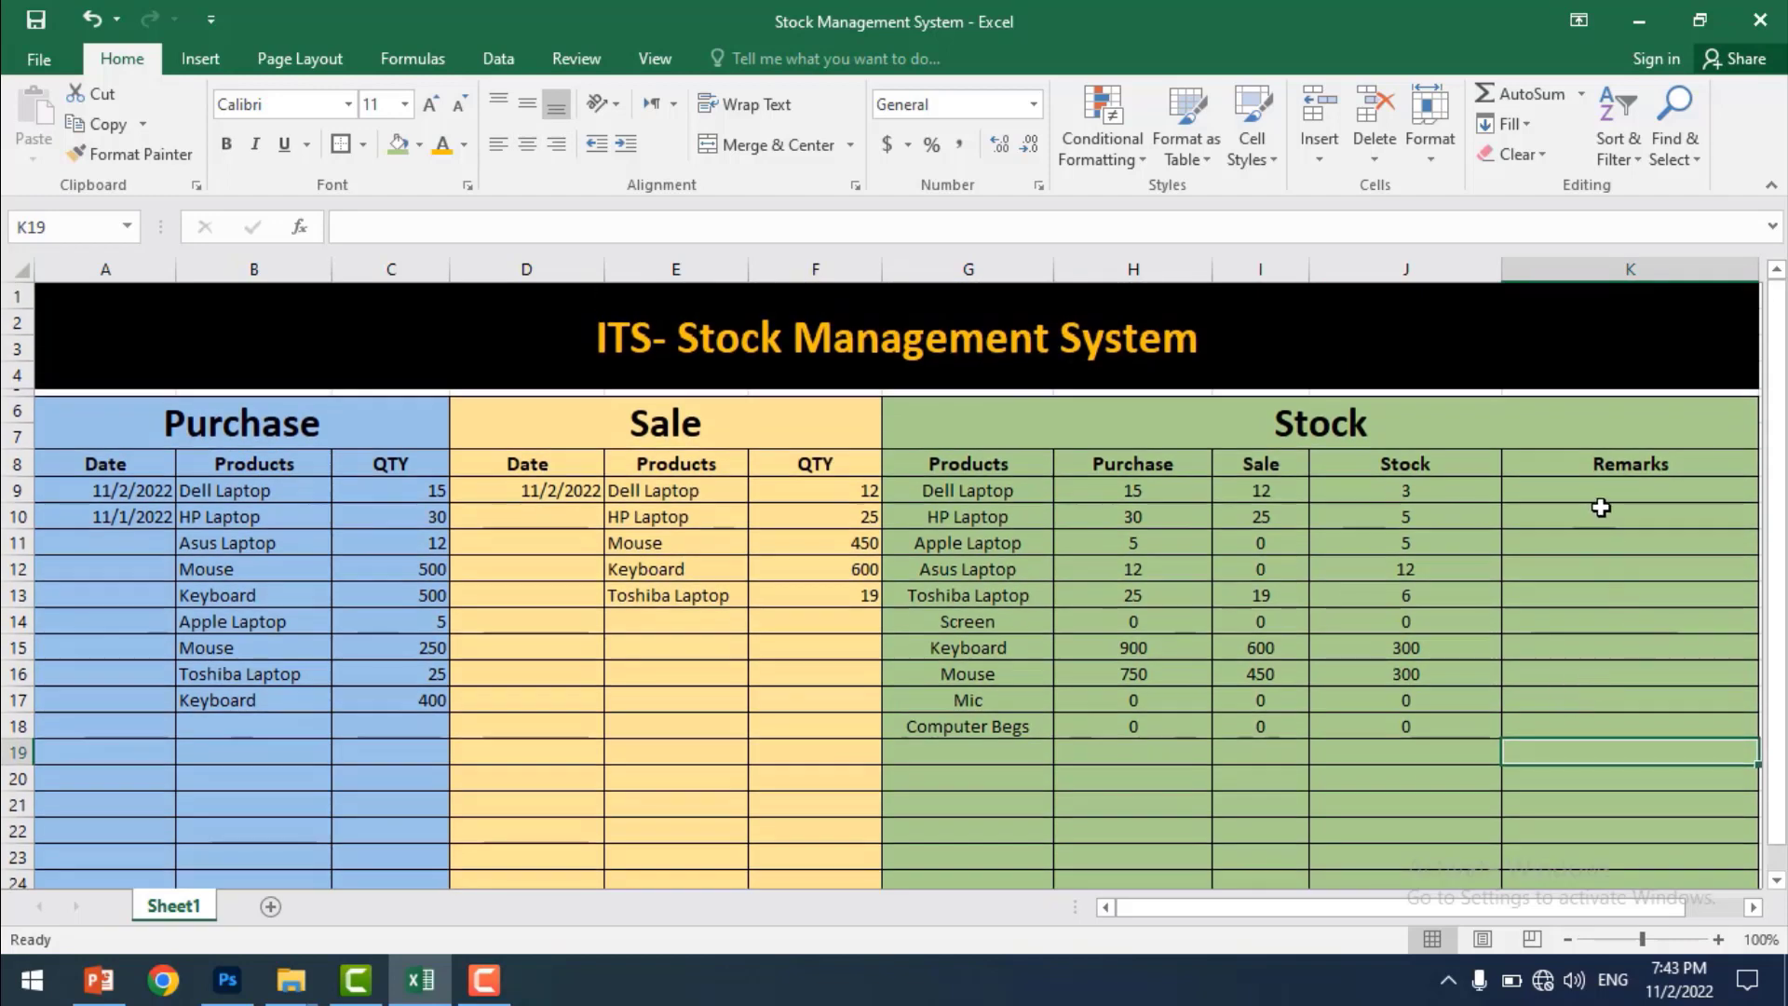
{"action": "left_click", "coordinate": [1606, 494]}
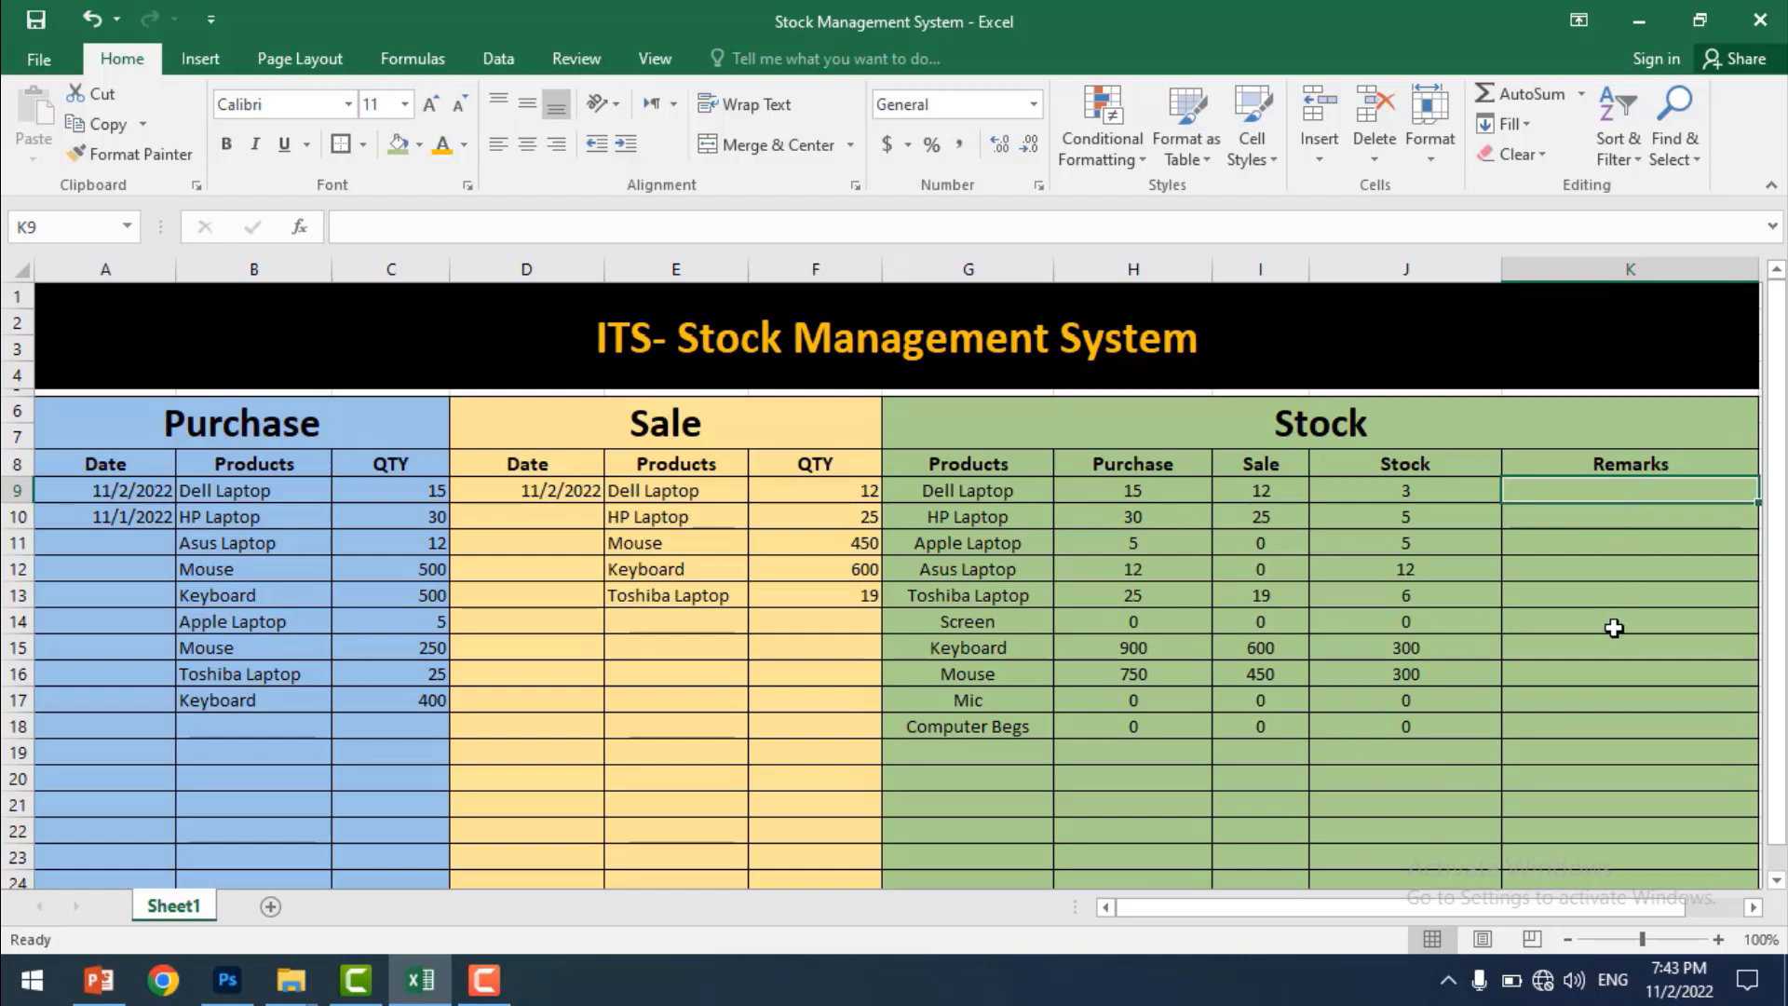
{"action": "type", "text": "="}
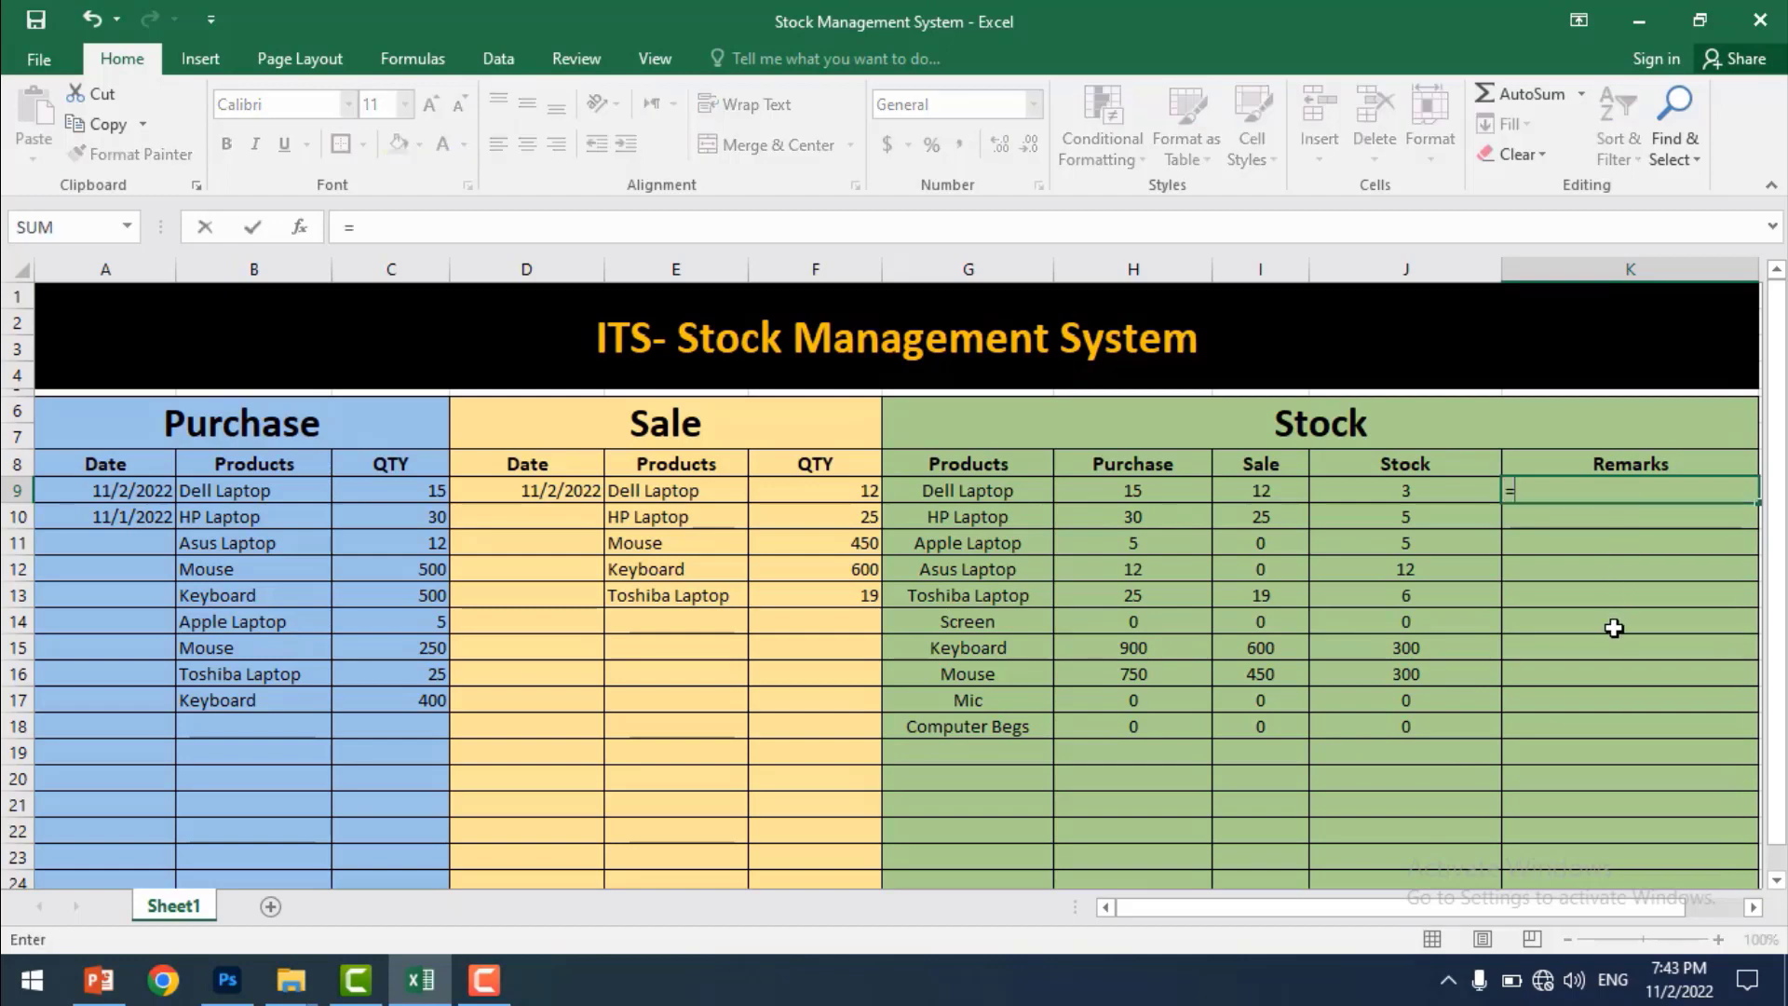
{"action": "type", "text": "if"}
{"action": "key", "text": "Tab"}
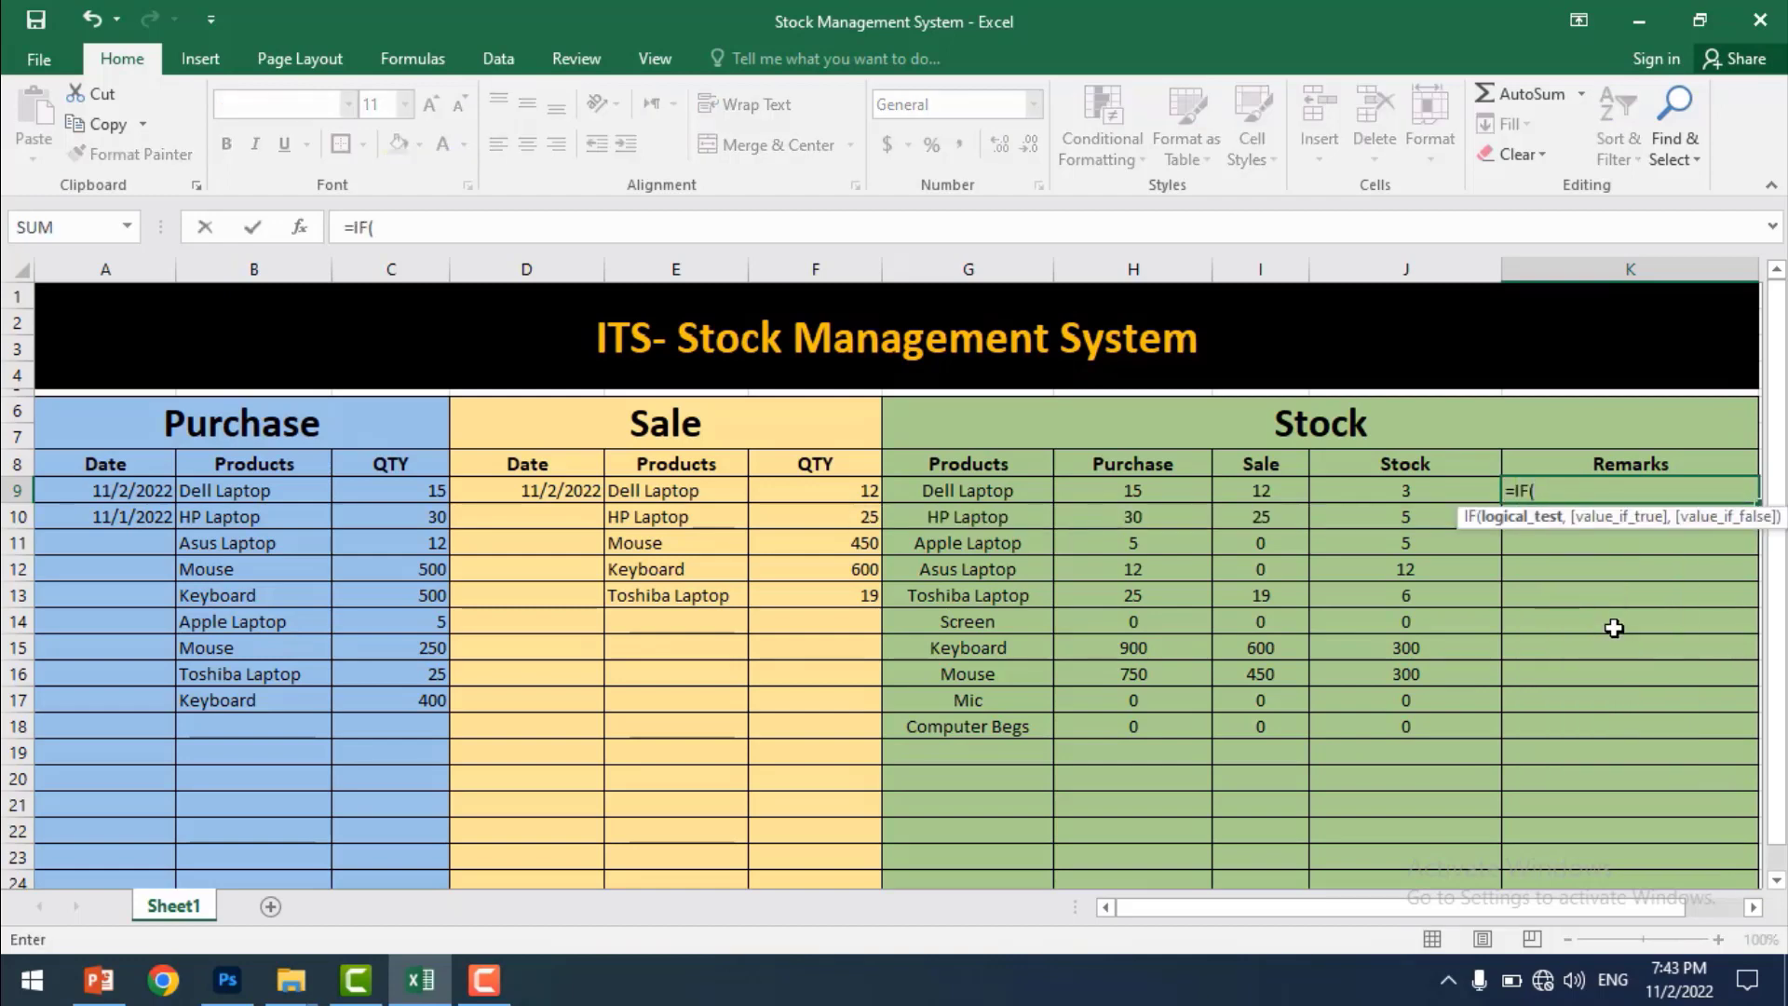
{"action": "left_click", "coordinate": [1424, 493]}
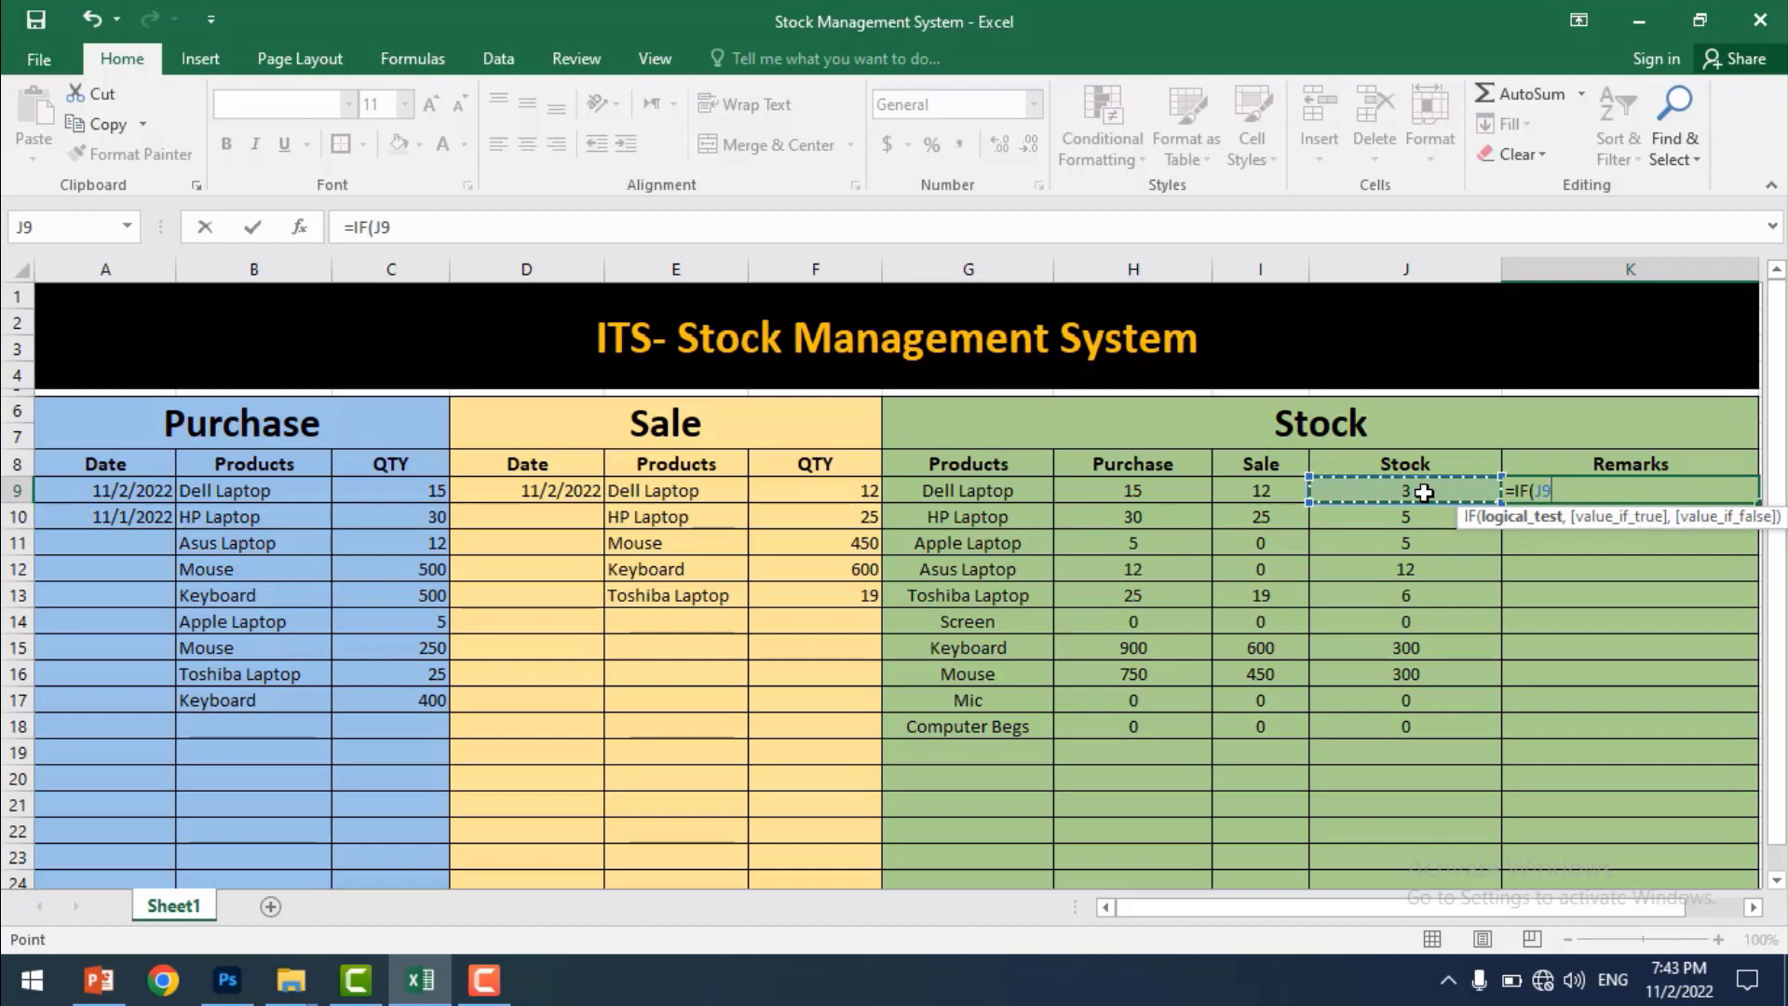
{"action": "type", "text": "<="}
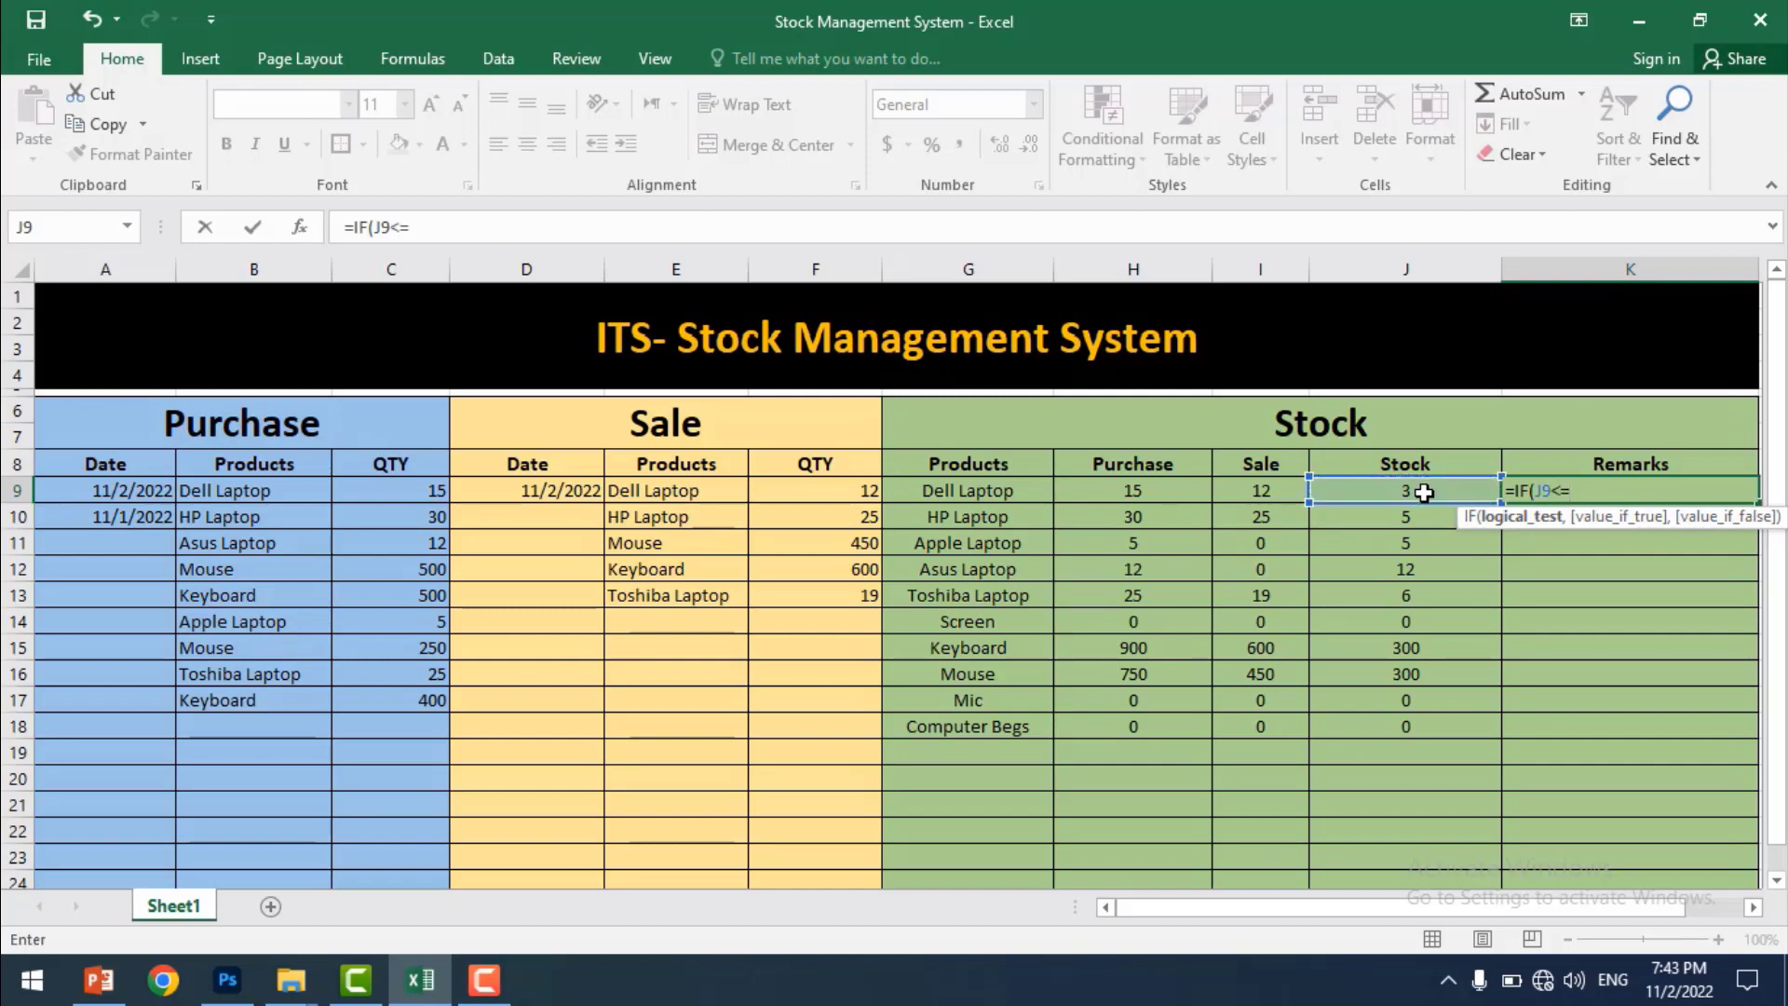
{"action": "type", "text": "5,\""}
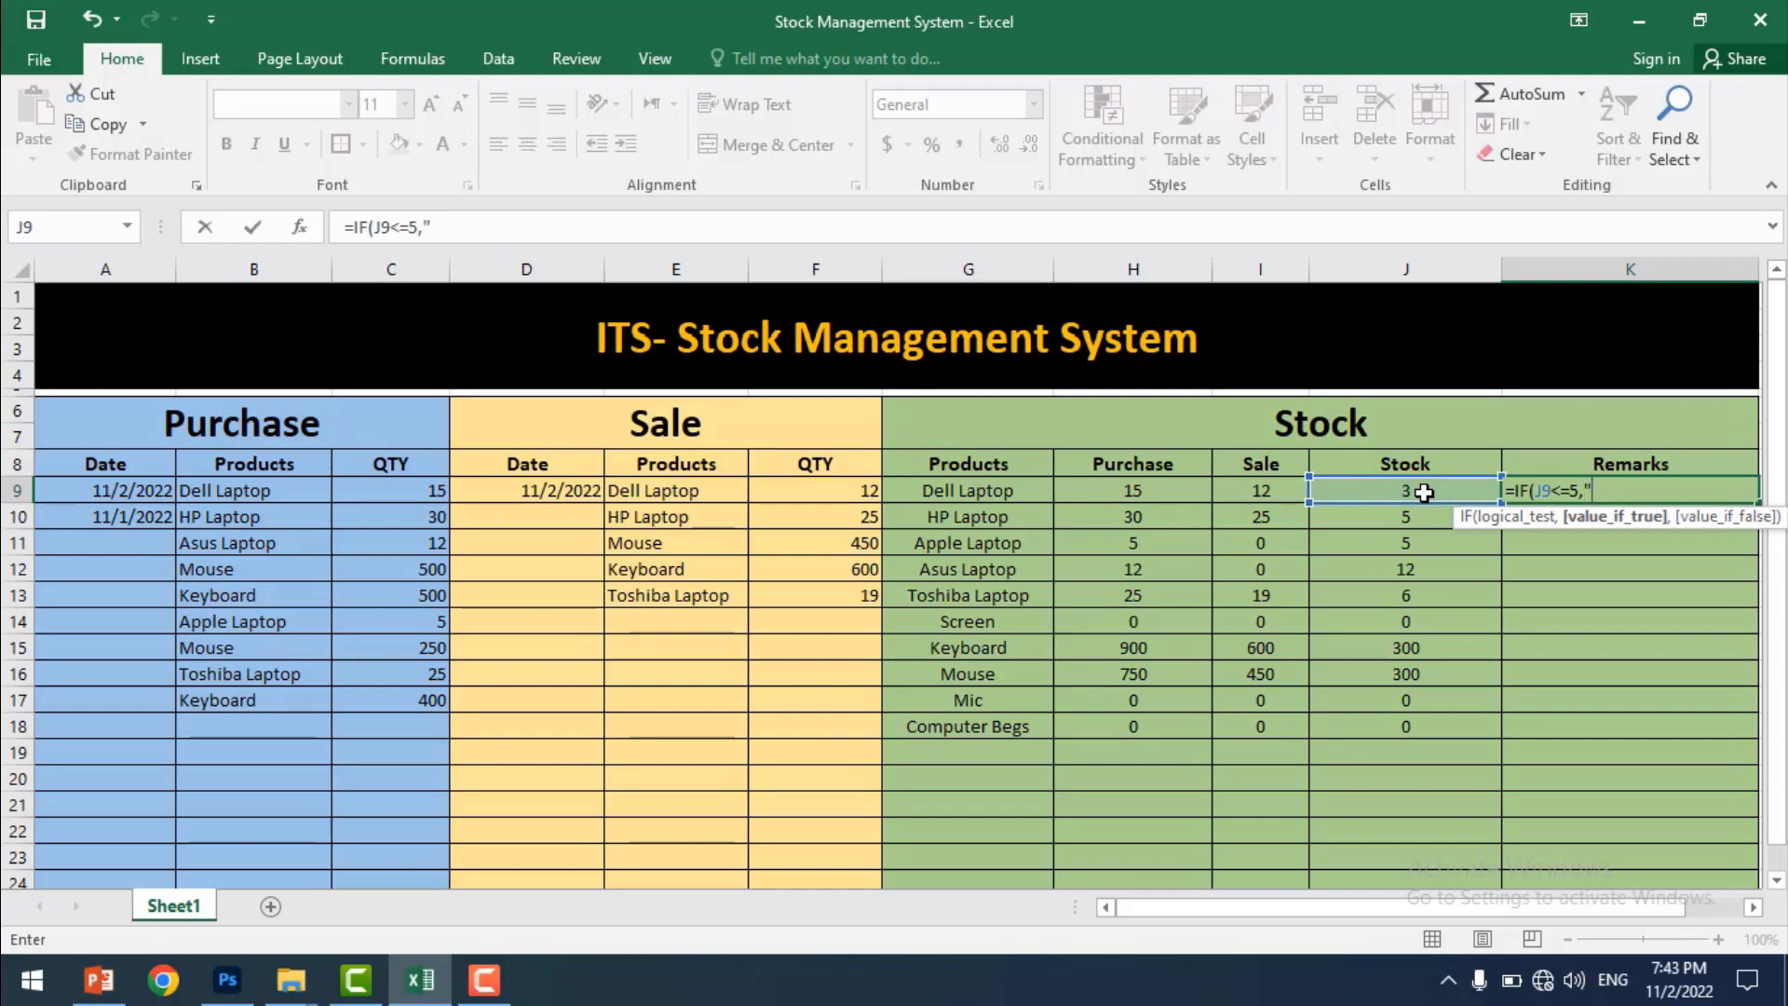
{"action": "type", "text": "Plea"}
{"action": "key", "text": "BackSpace"}
{"action": "type", "text": "se Order\""}
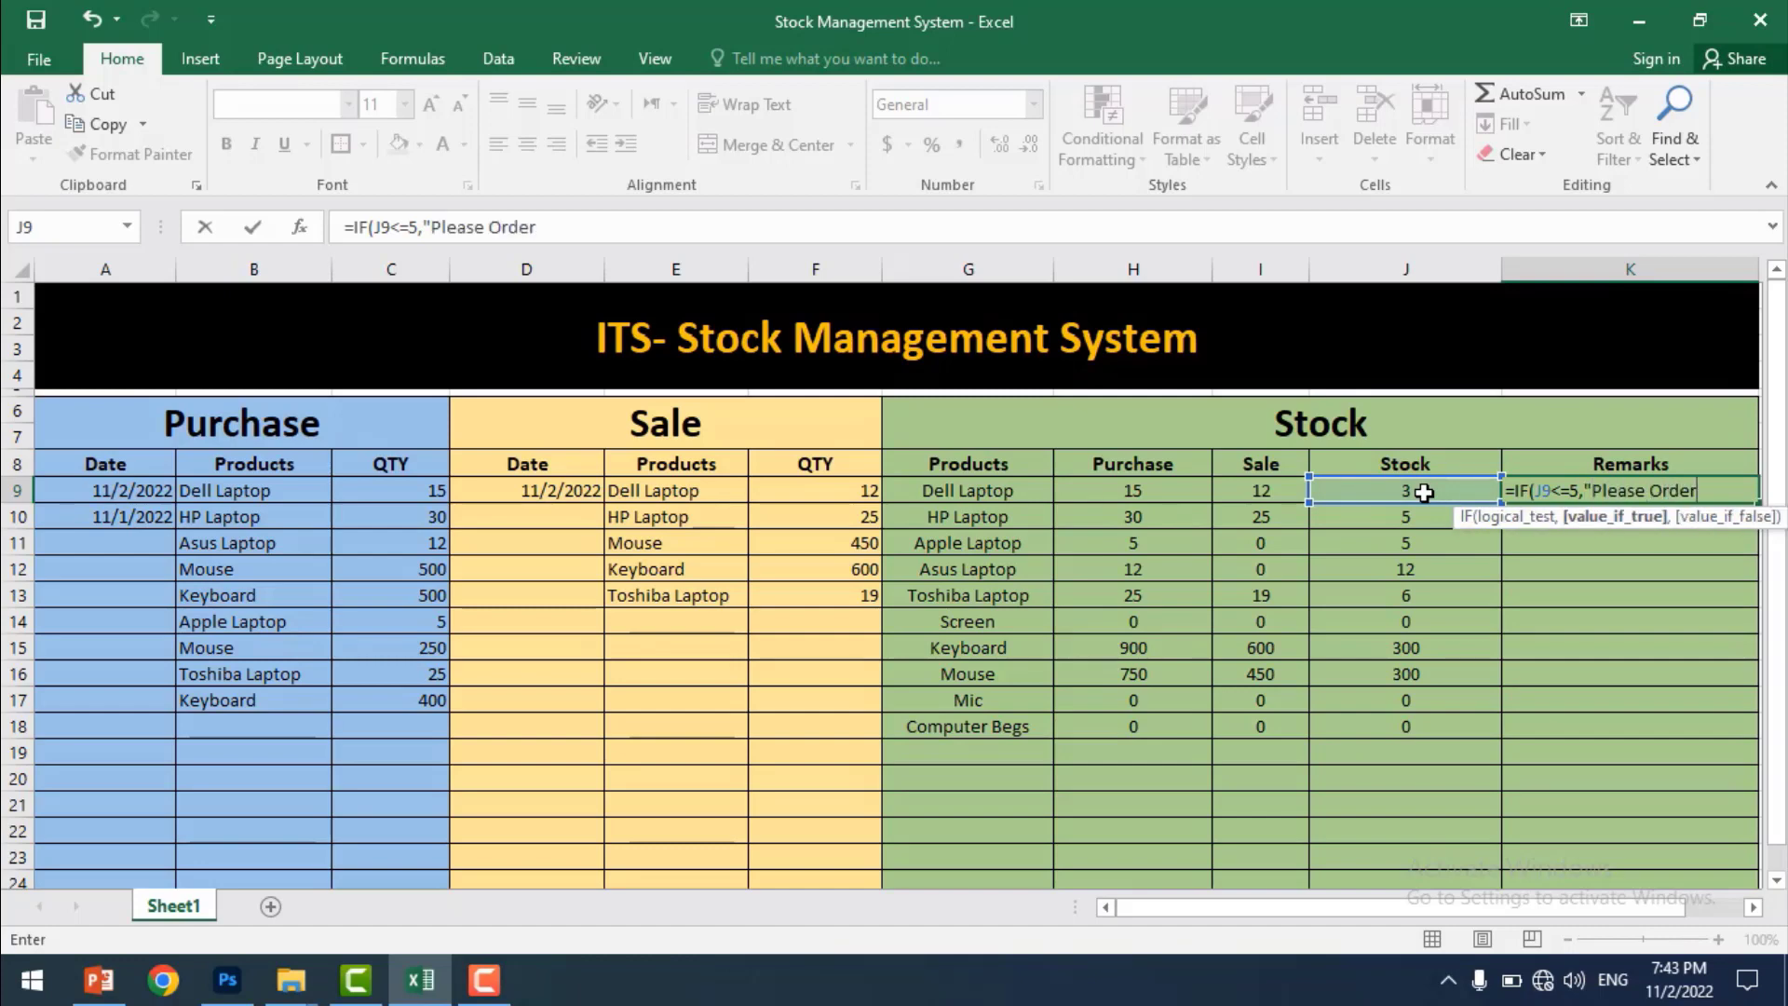
{"action": "type", "text": ","}
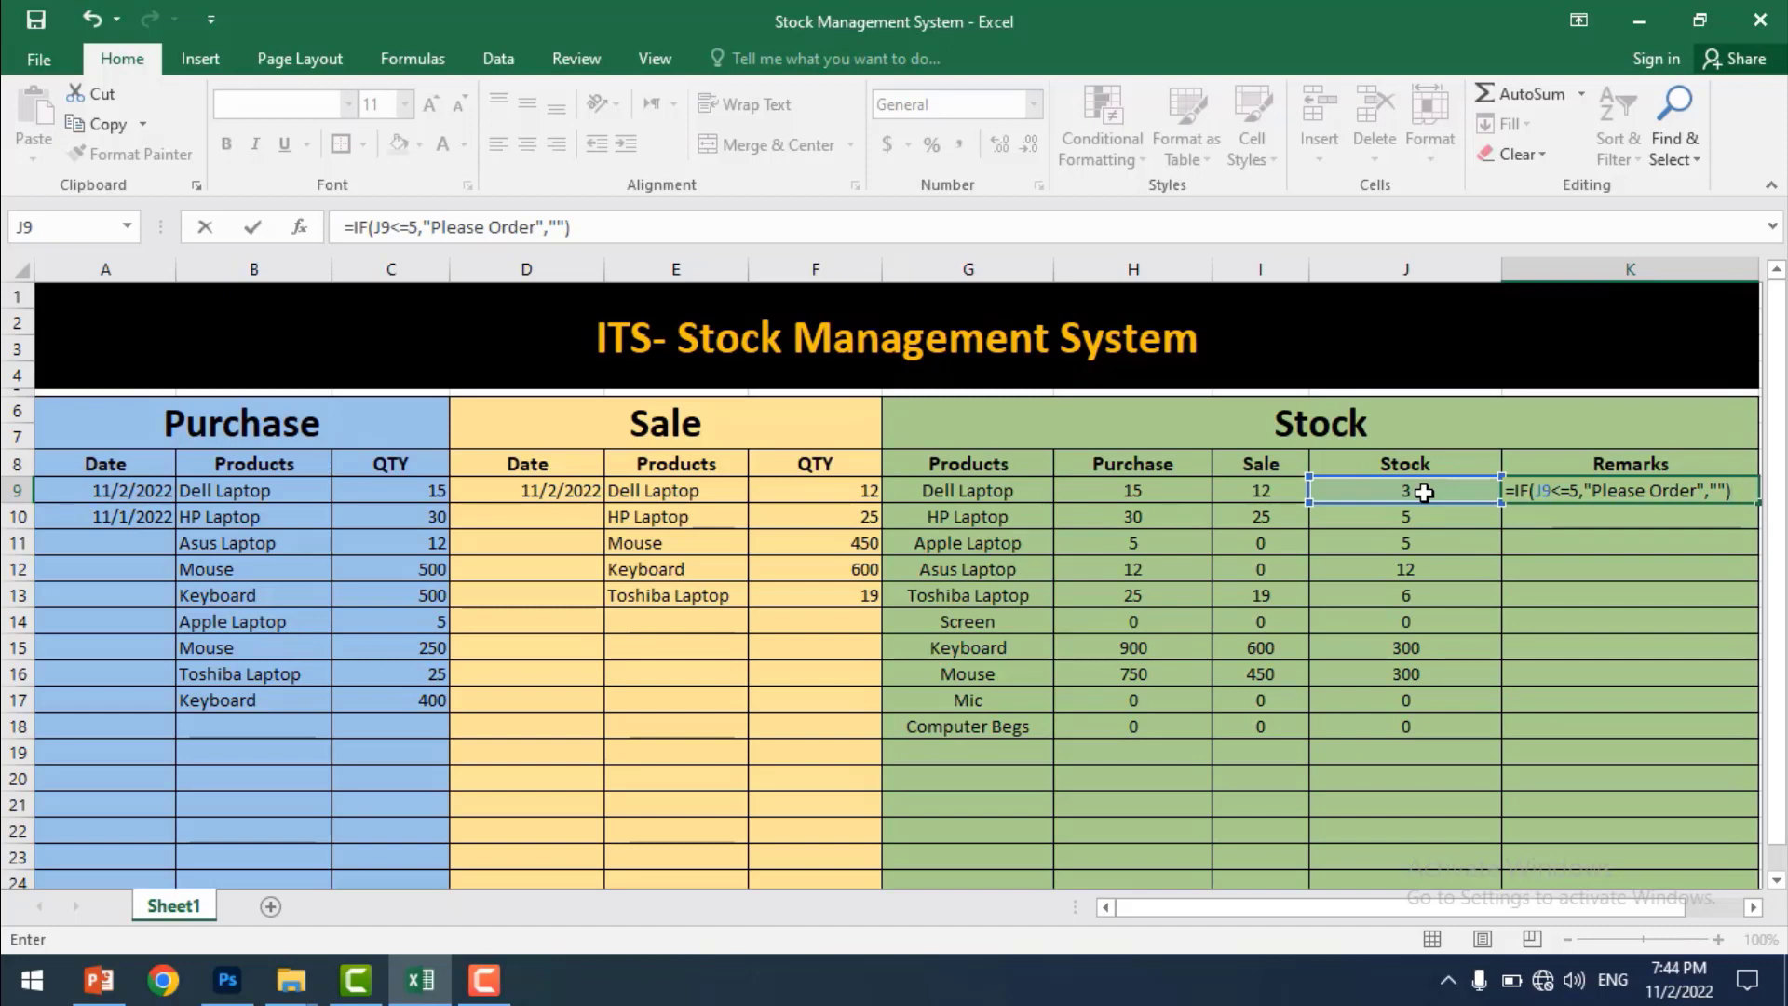
{"action": "key", "text": "Return"}
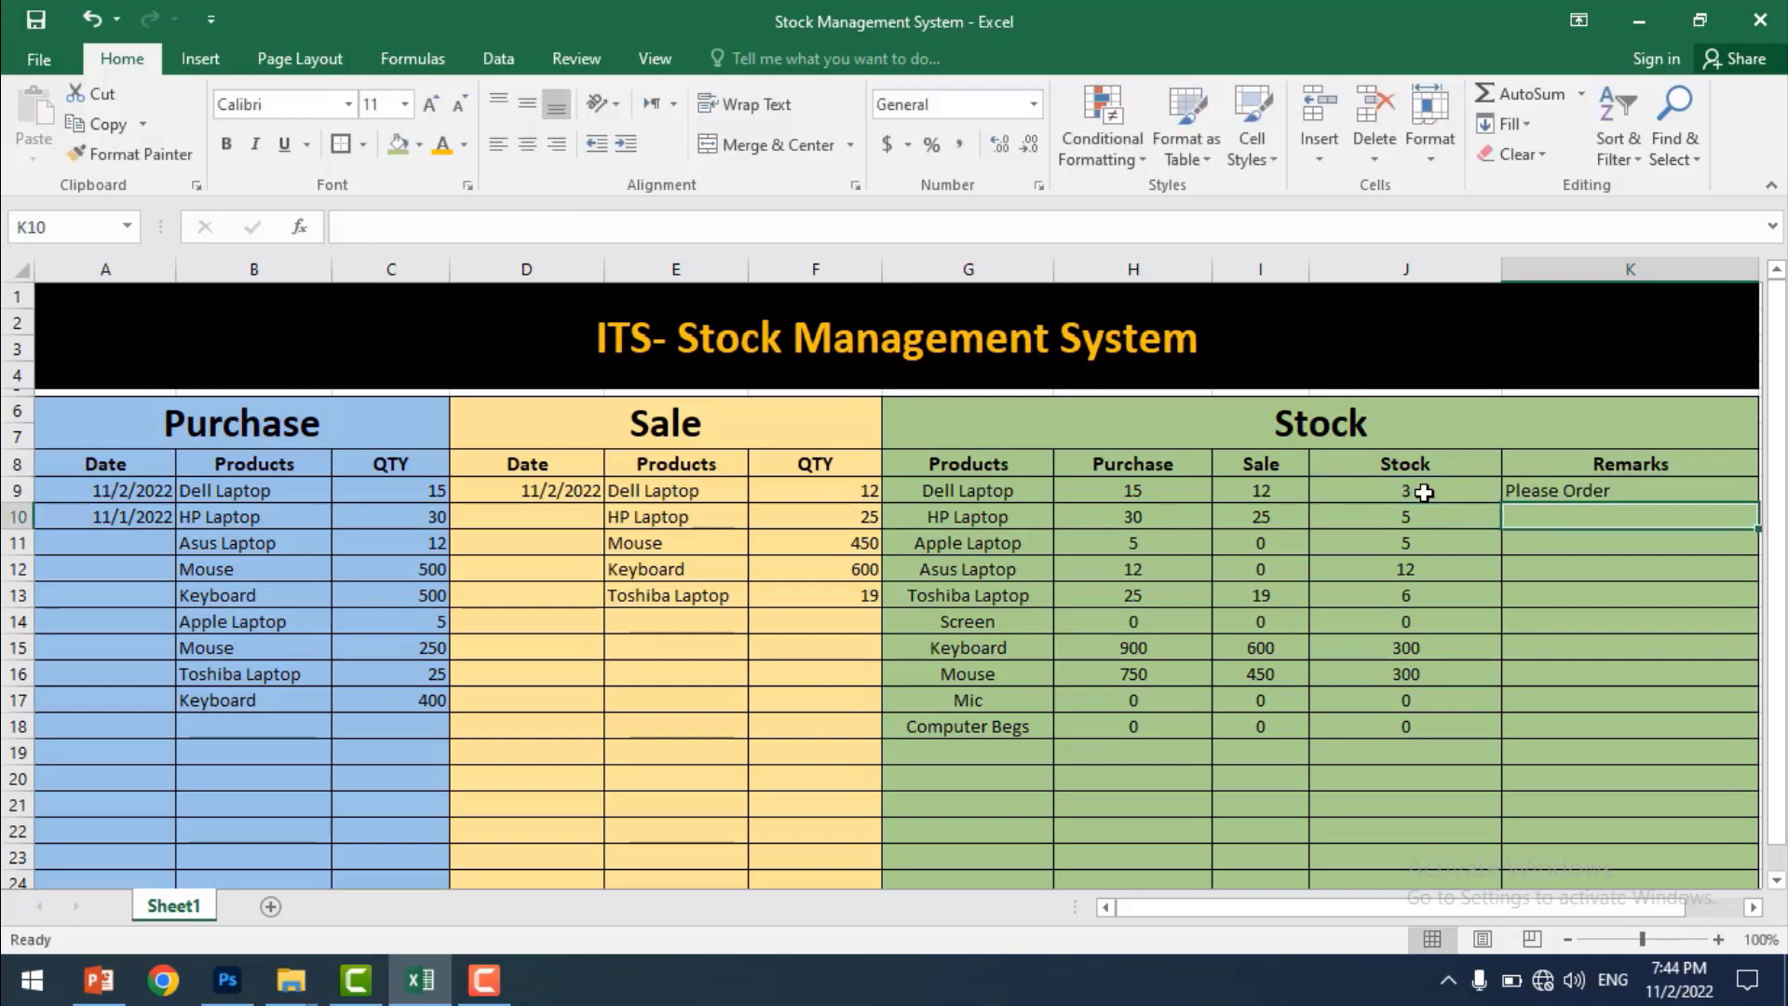
- Copy the K9 remark formula down to K18 and centre the remarks K9:K18
{"action": "left_click", "coordinate": [1603, 488]}
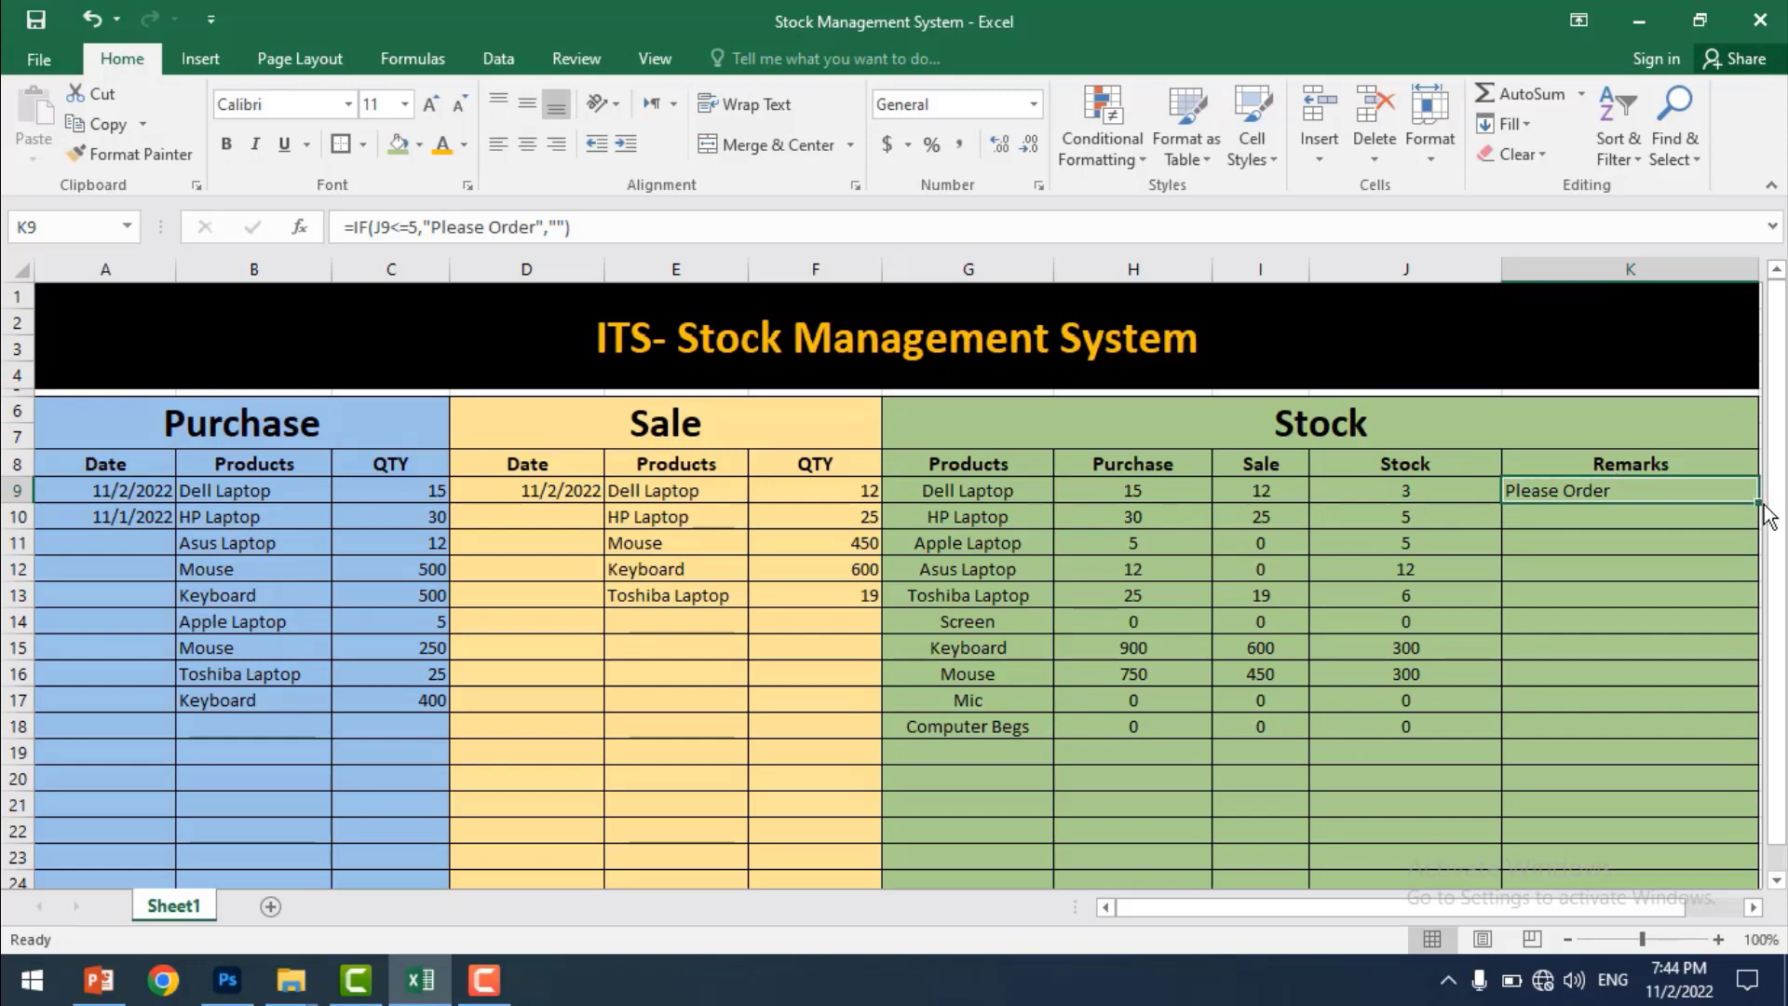
{"action": "left_click_drag", "start_coordinate": [1760, 504], "coordinate": [1707, 735]}
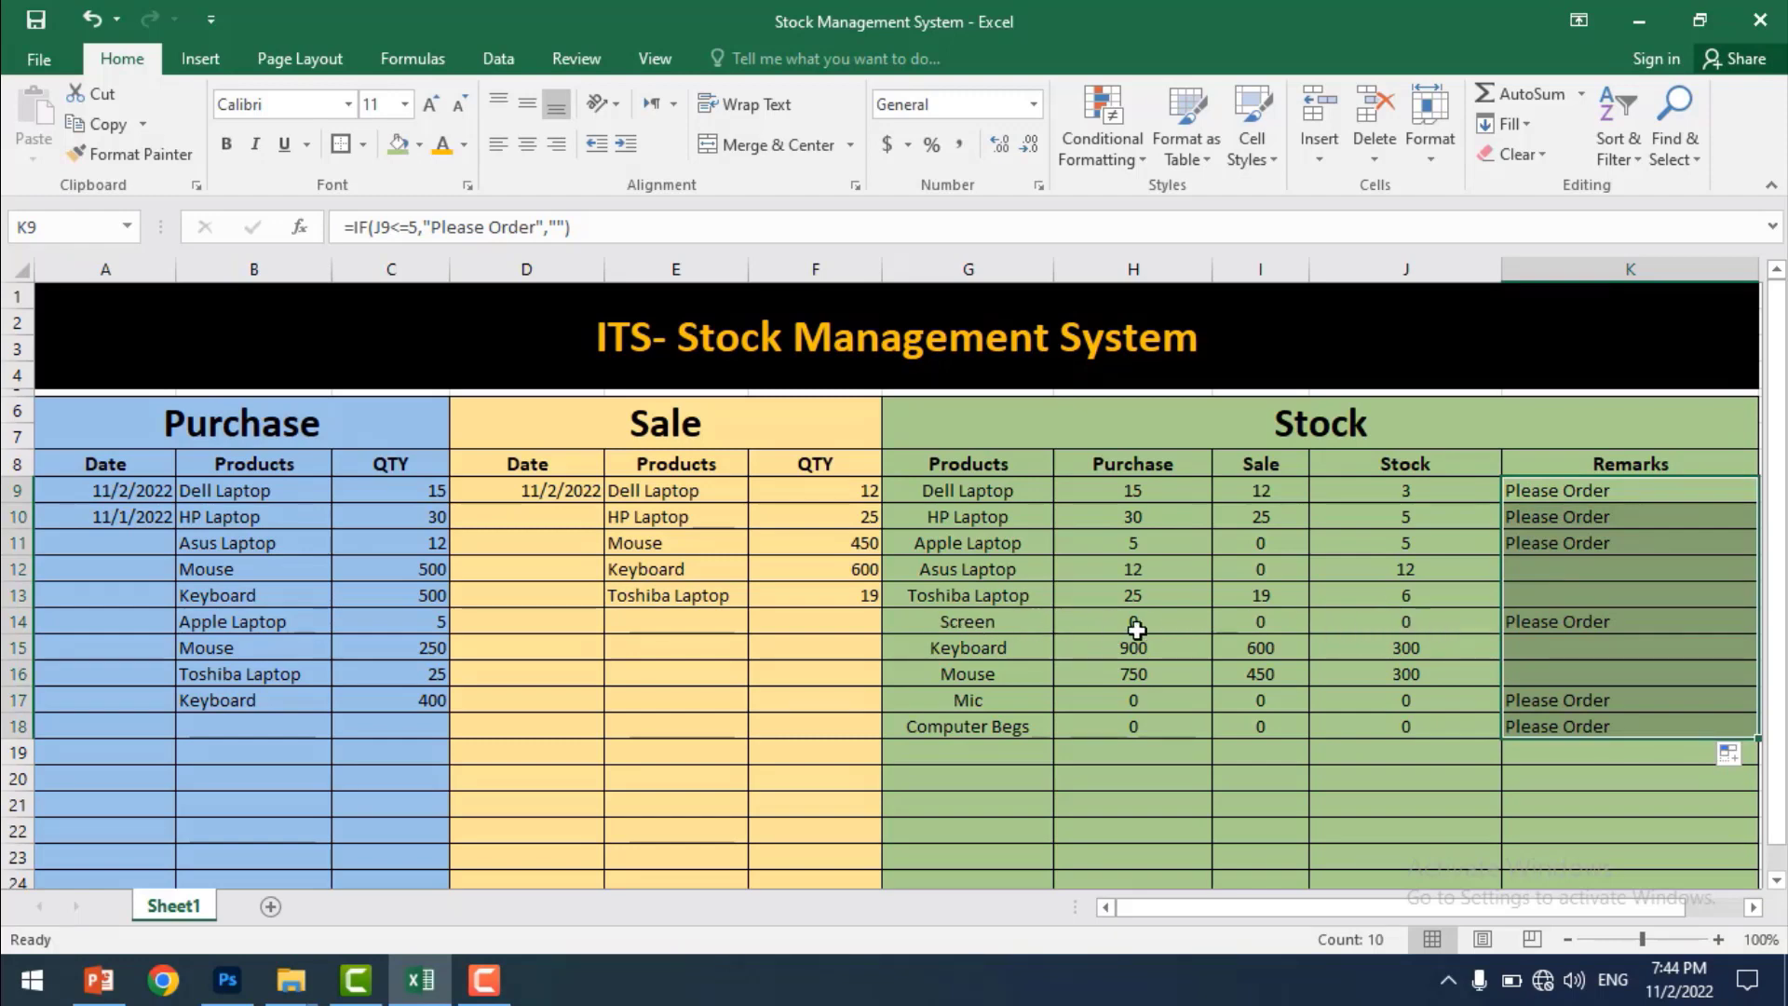
{"action": "left_click", "coordinate": [1547, 612]}
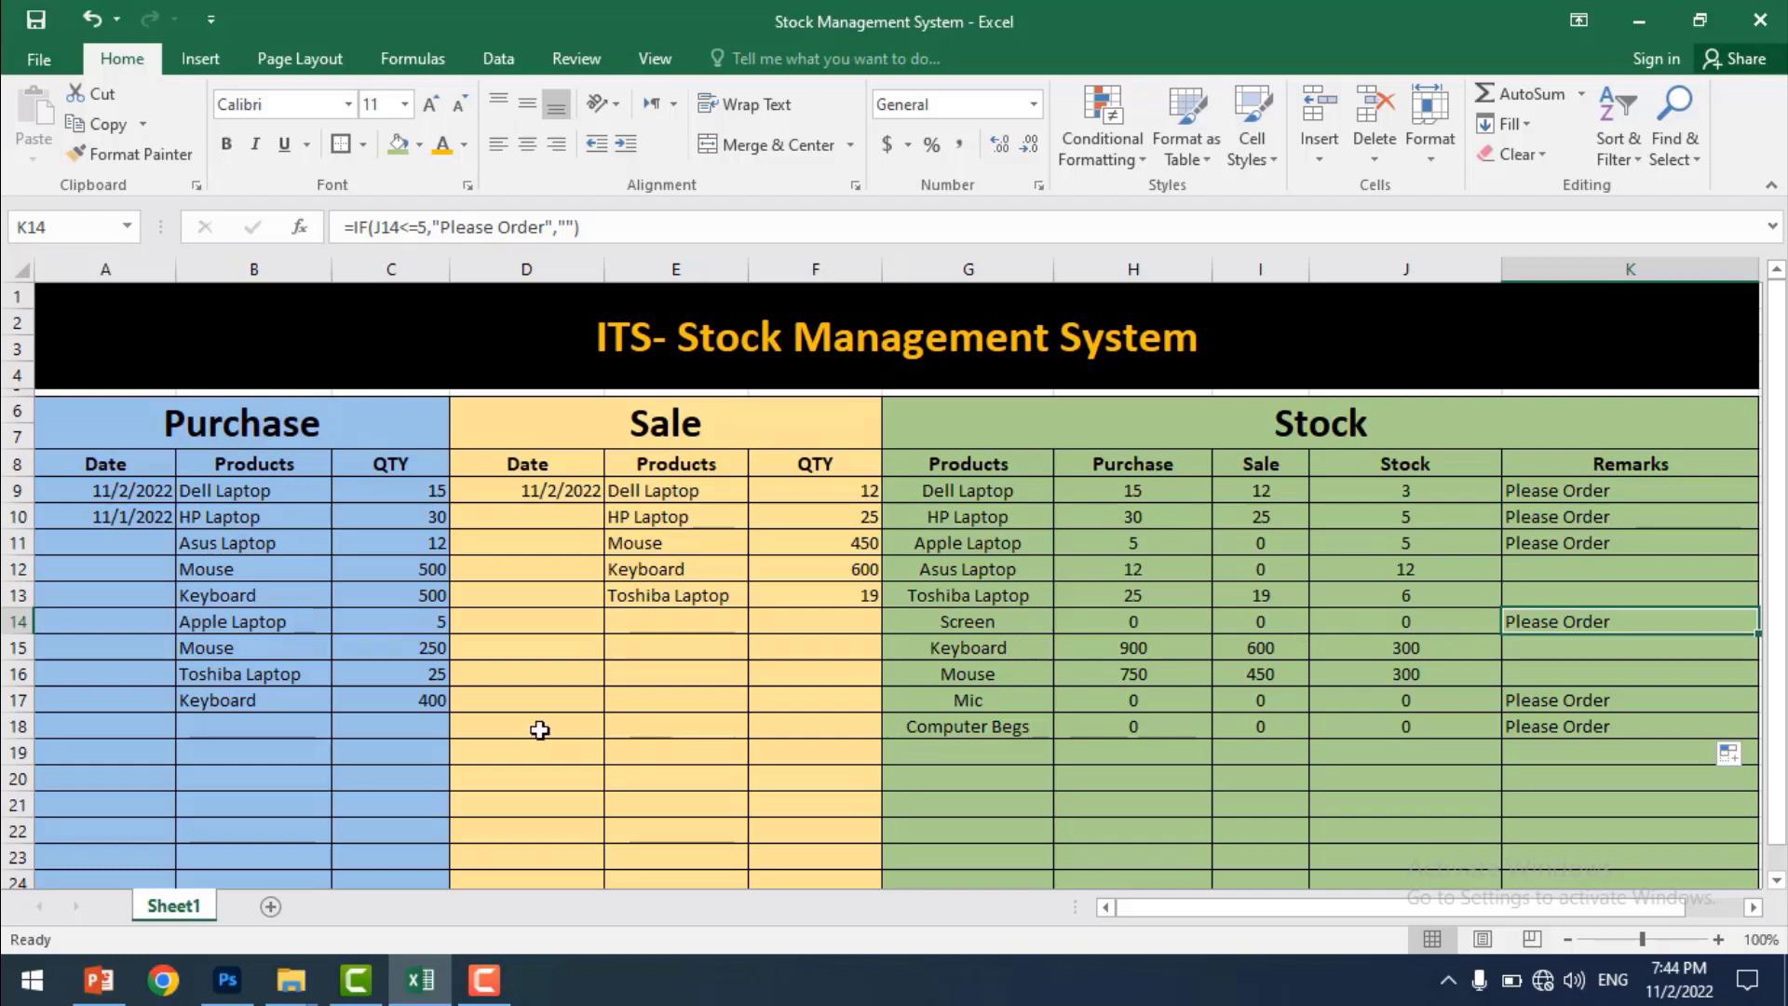
{"action": "left_click_drag", "start_coordinate": [1606, 494], "coordinate": [1602, 723]}
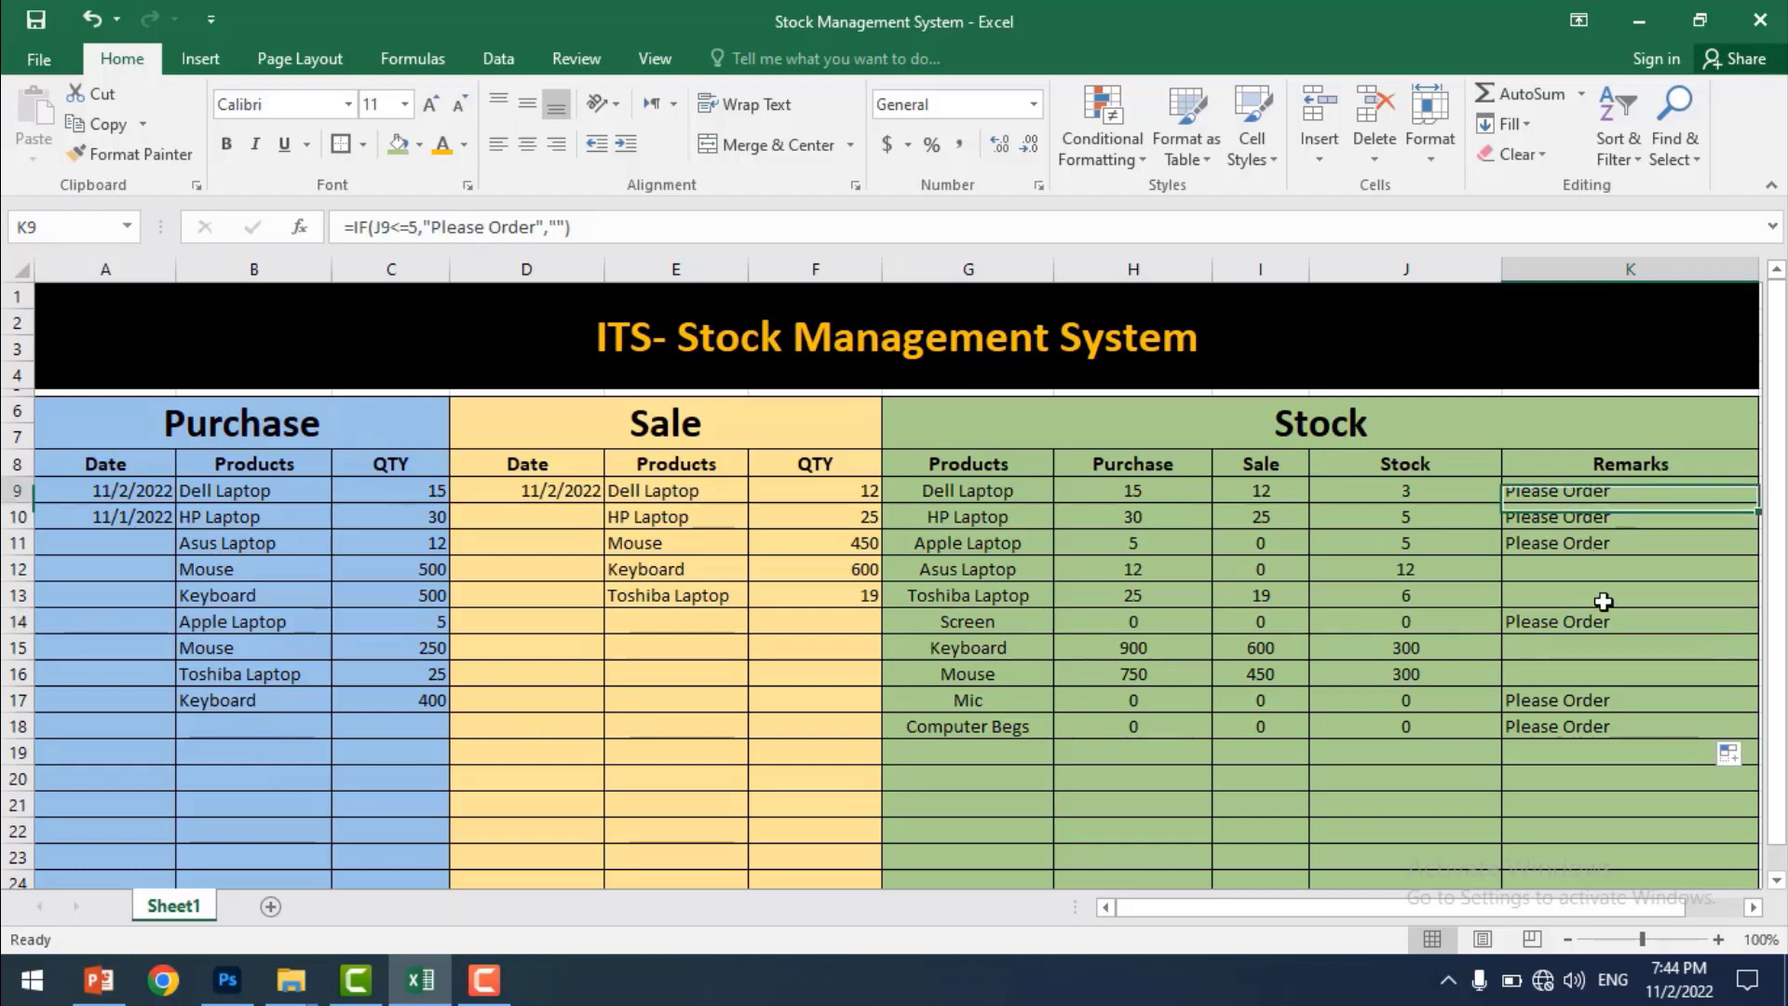
{"action": "left_click", "coordinate": [528, 145]}
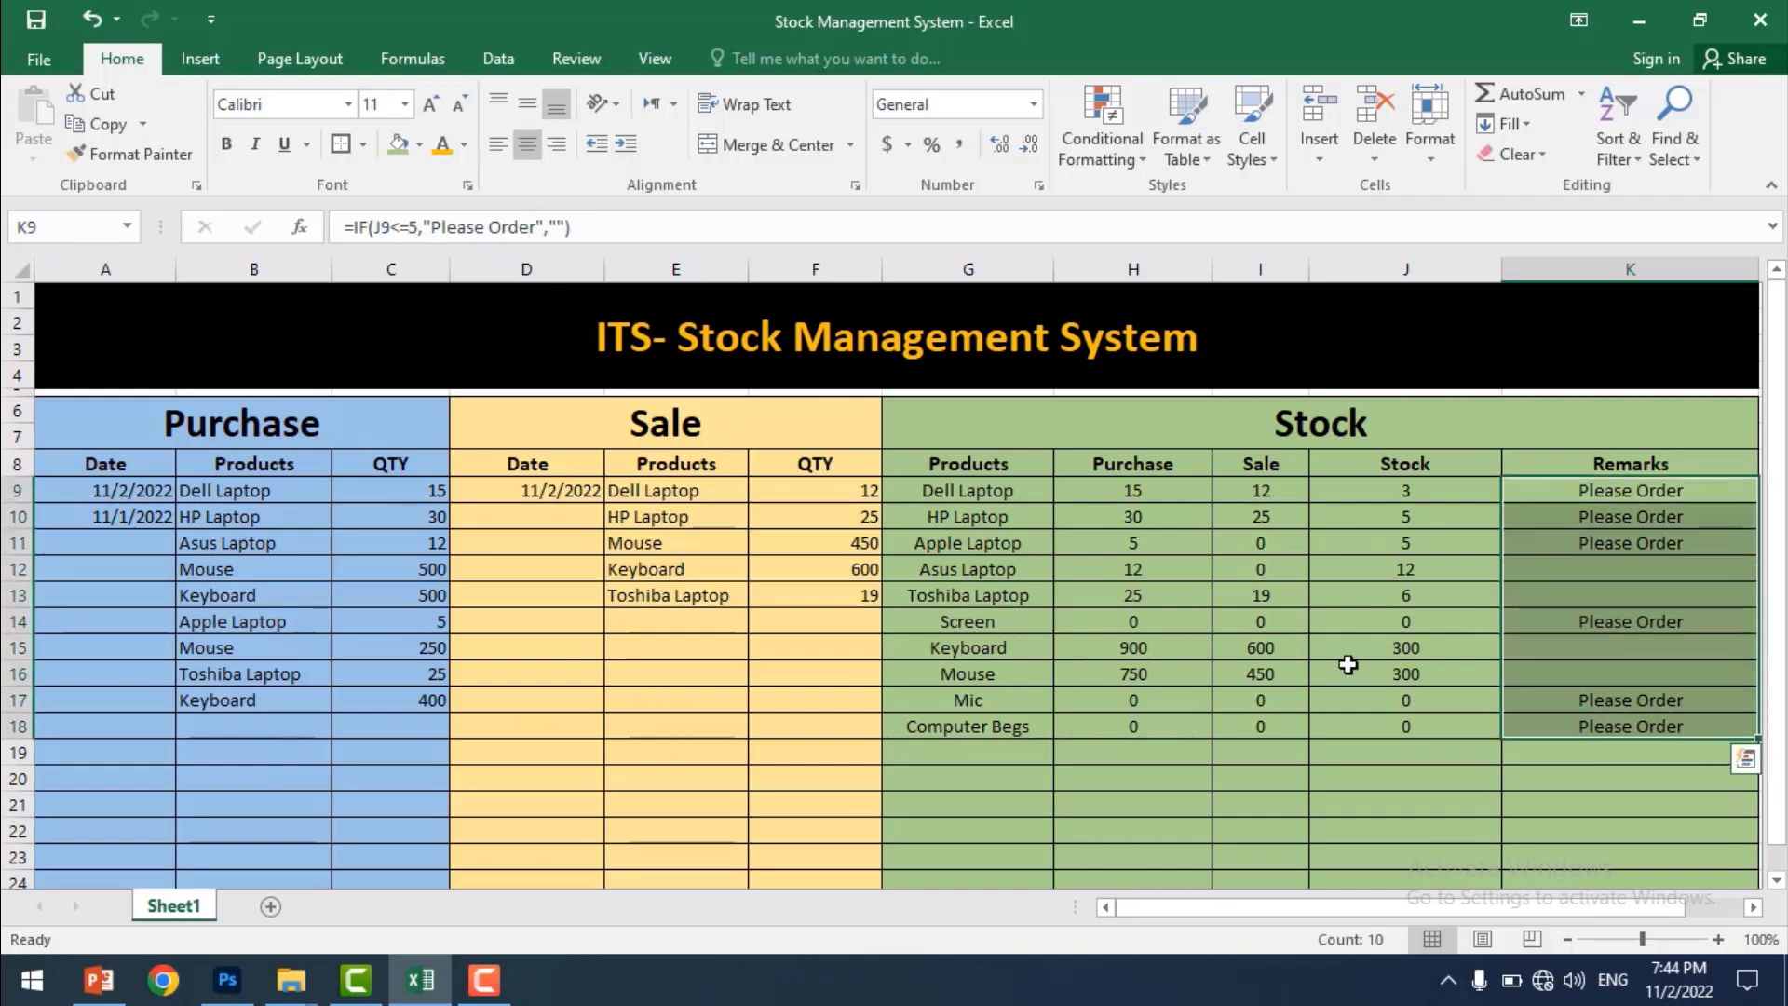
{"action": "left_click", "coordinate": [1304, 749]}
{"action": "left_click", "coordinate": [1006, 806]}
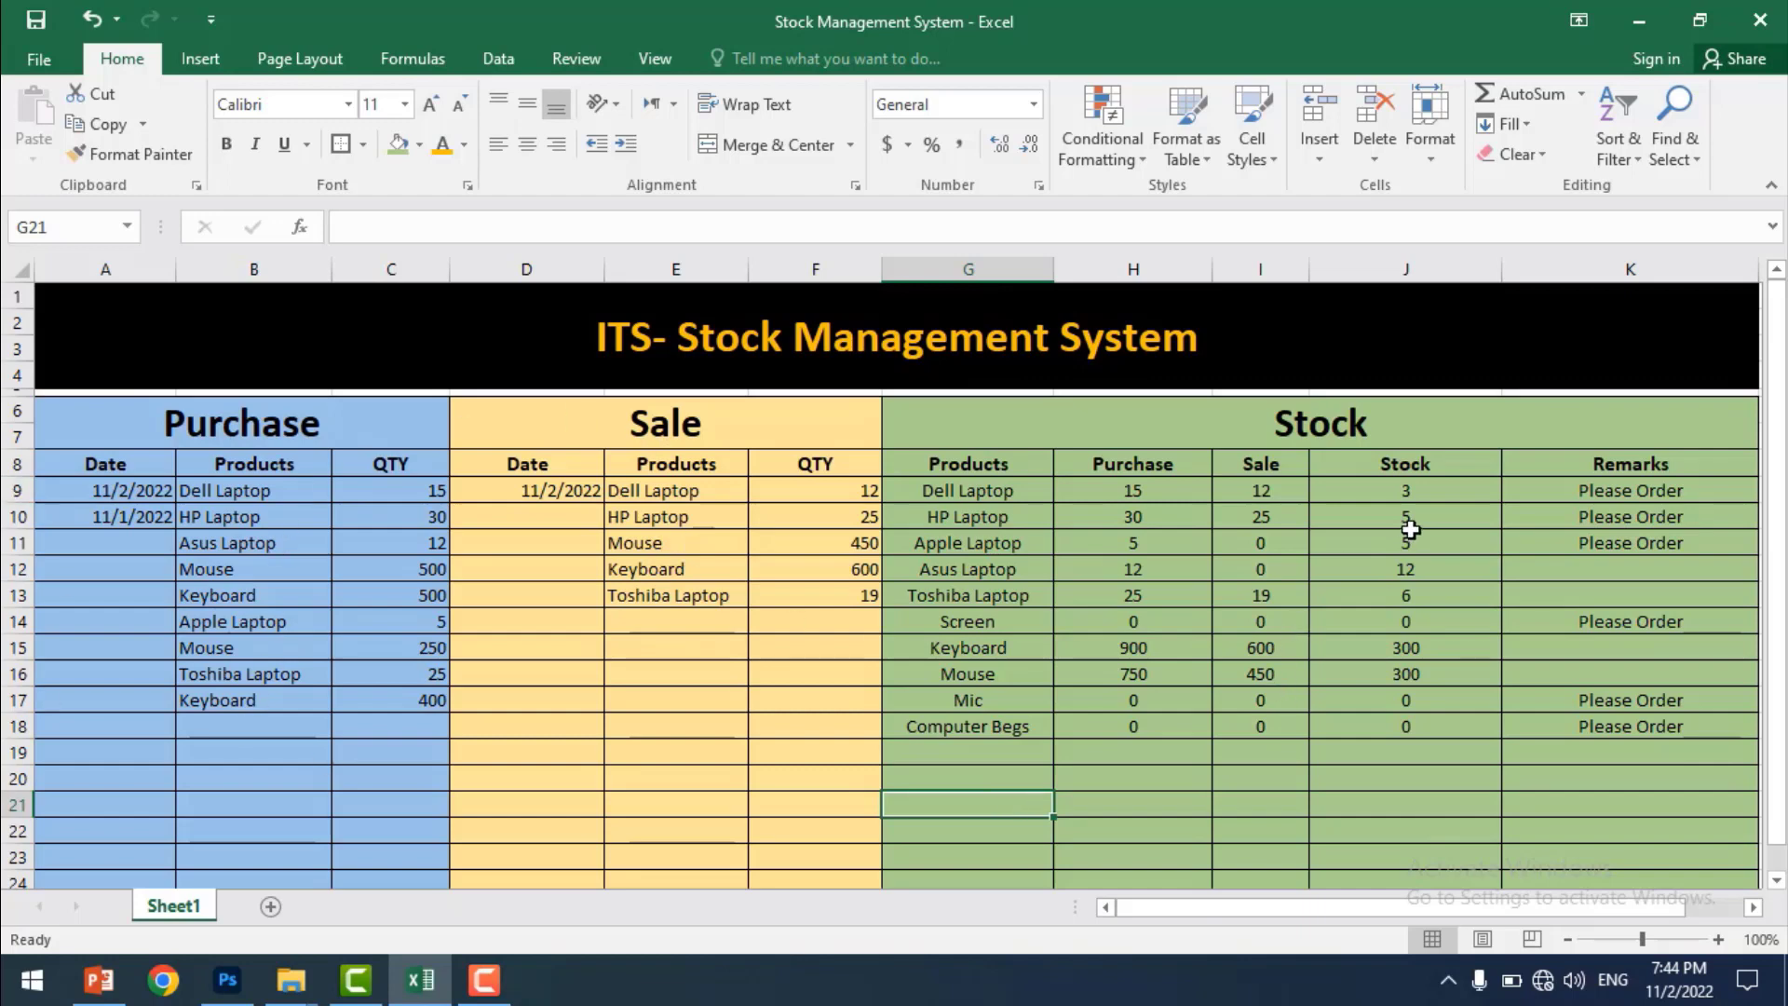
{"action": "left_click", "coordinate": [682, 756]}
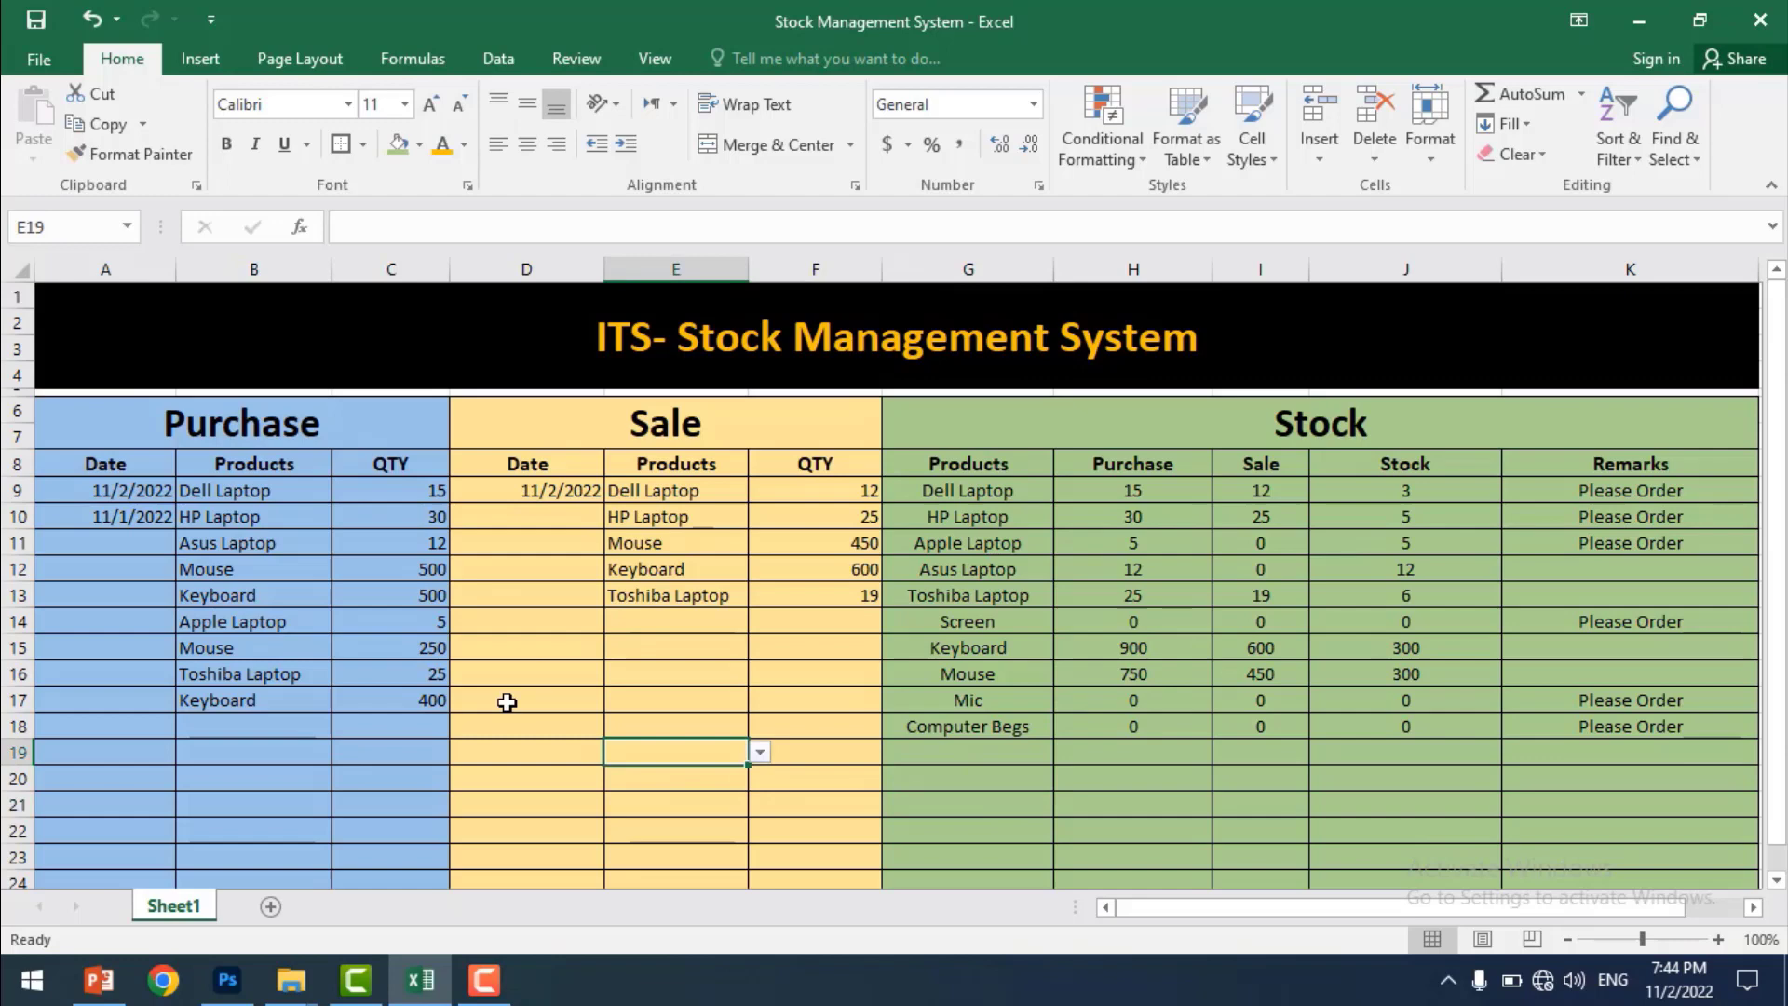
{"action": "left_click", "coordinate": [298, 727]}
{"action": "scroll", "coordinate": [306, 726], "scroll_direction": "down", "scroll_amount": 5}
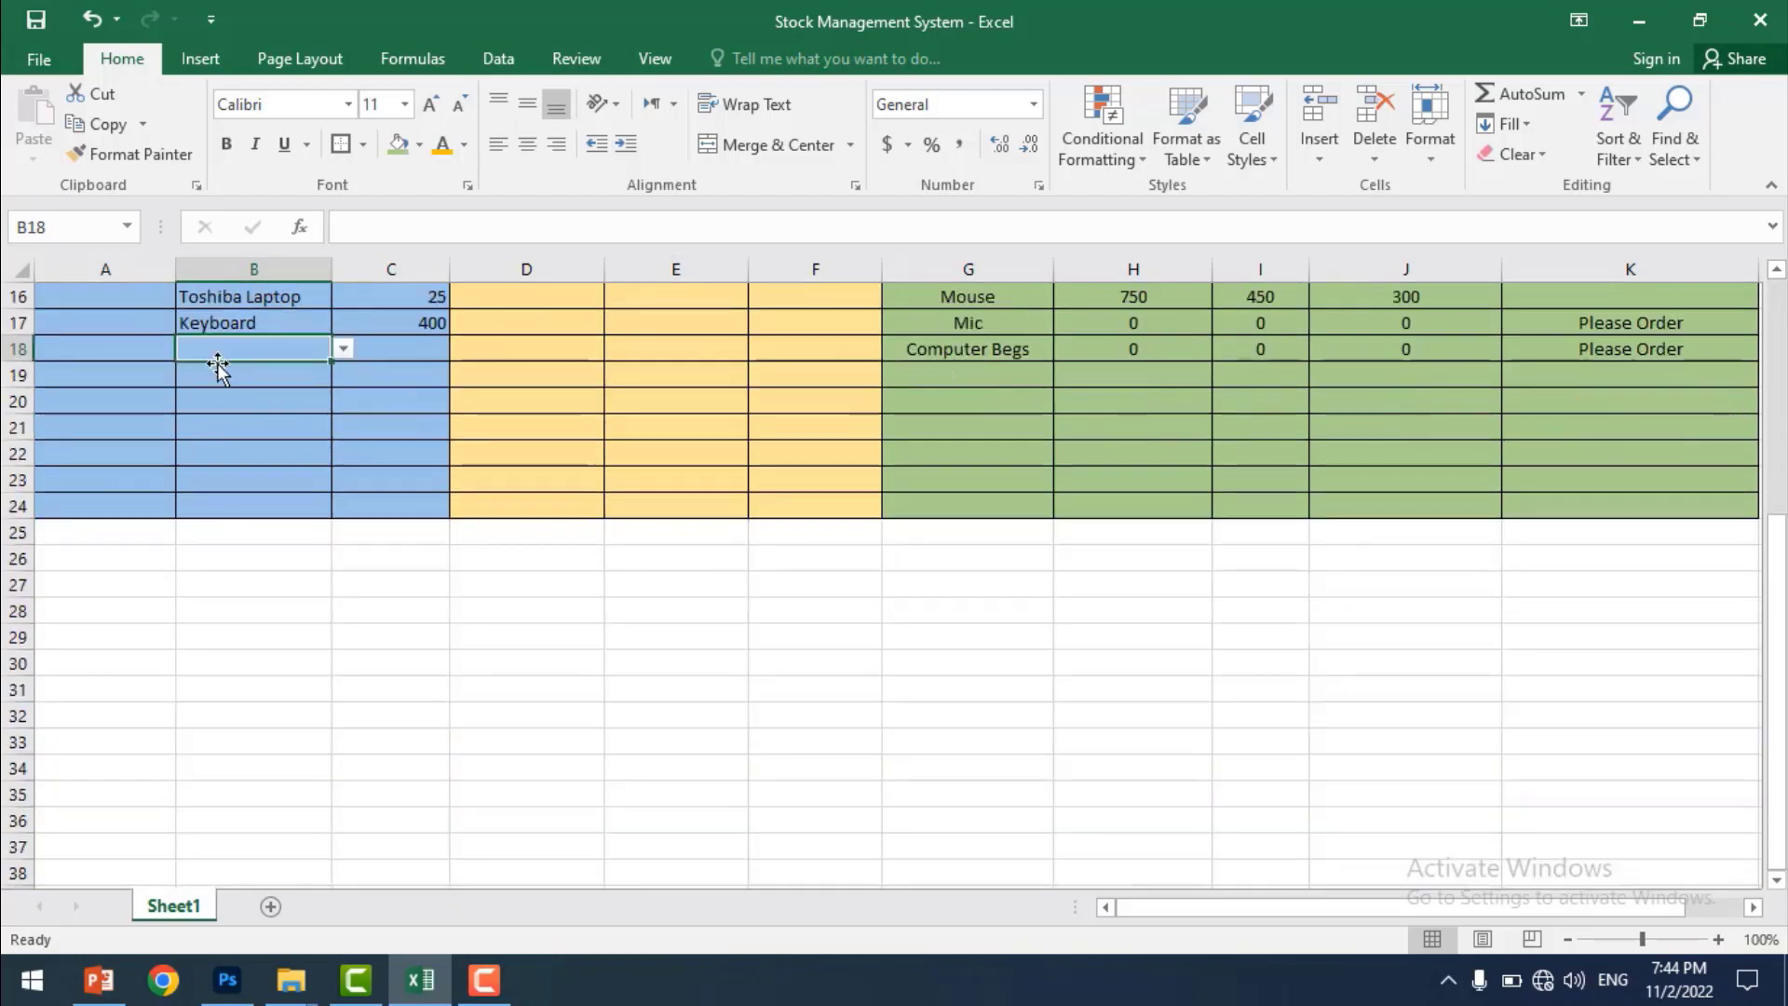
{"action": "scroll", "coordinate": [548, 635], "scroll_direction": "up", "scroll_amount": 5}
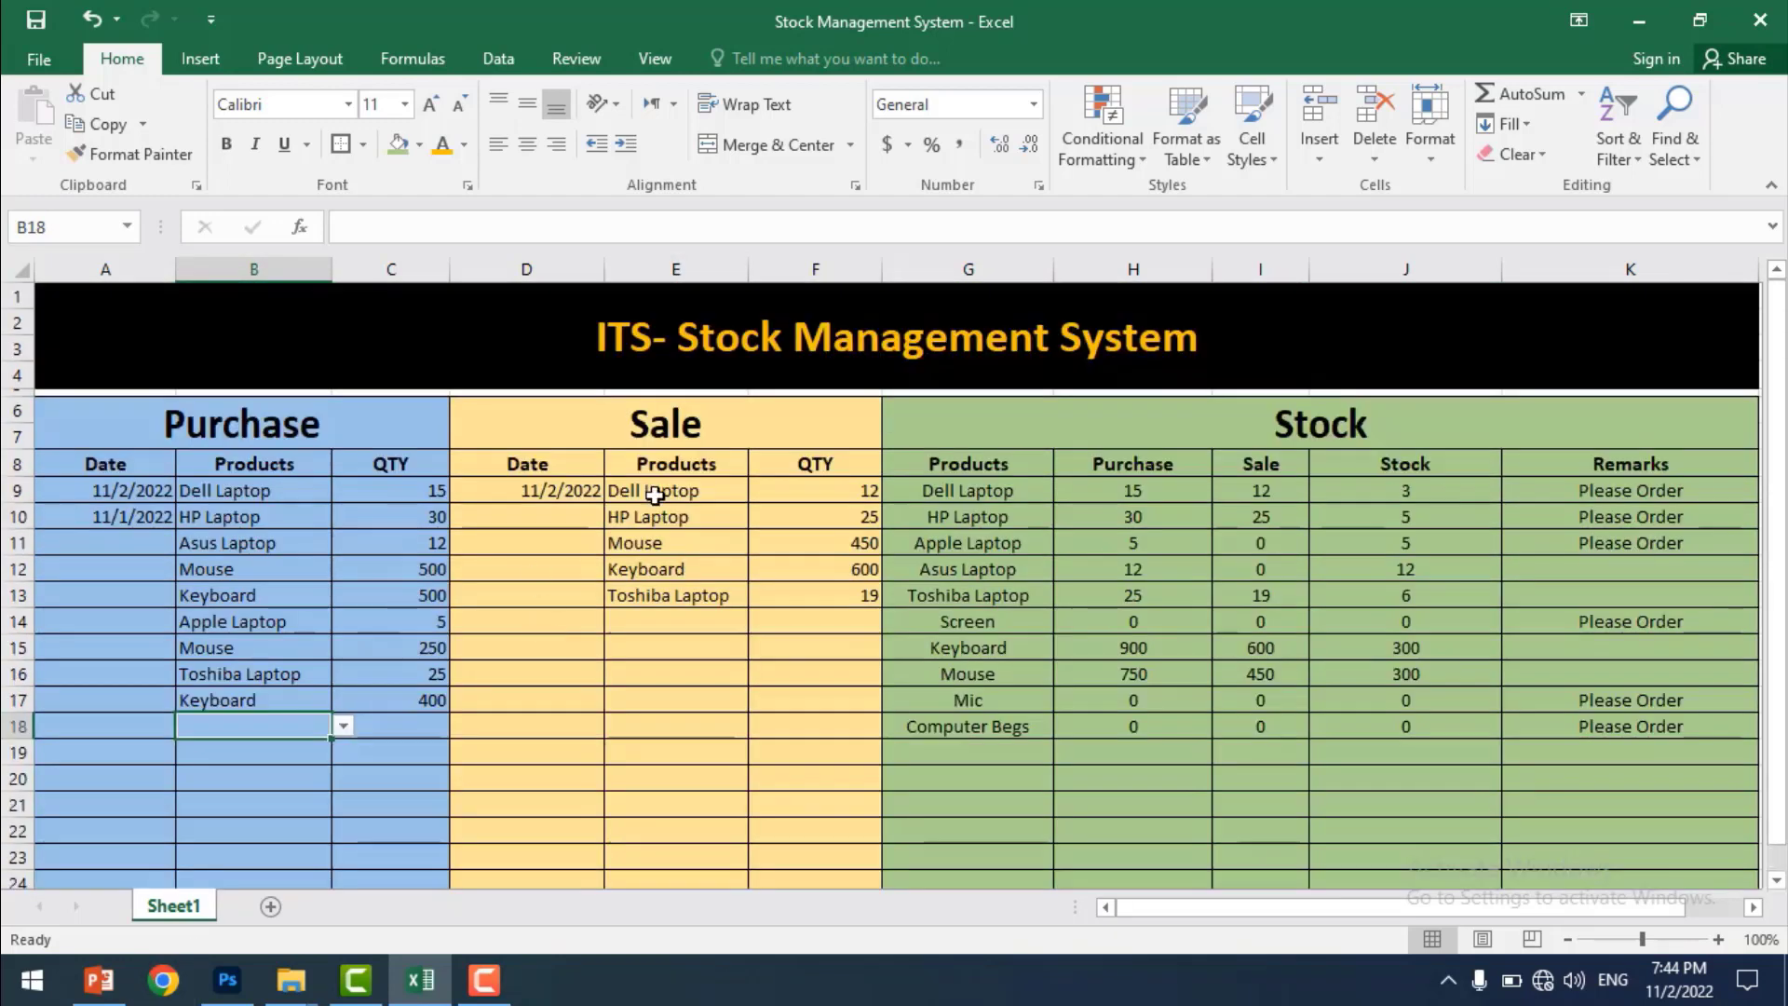